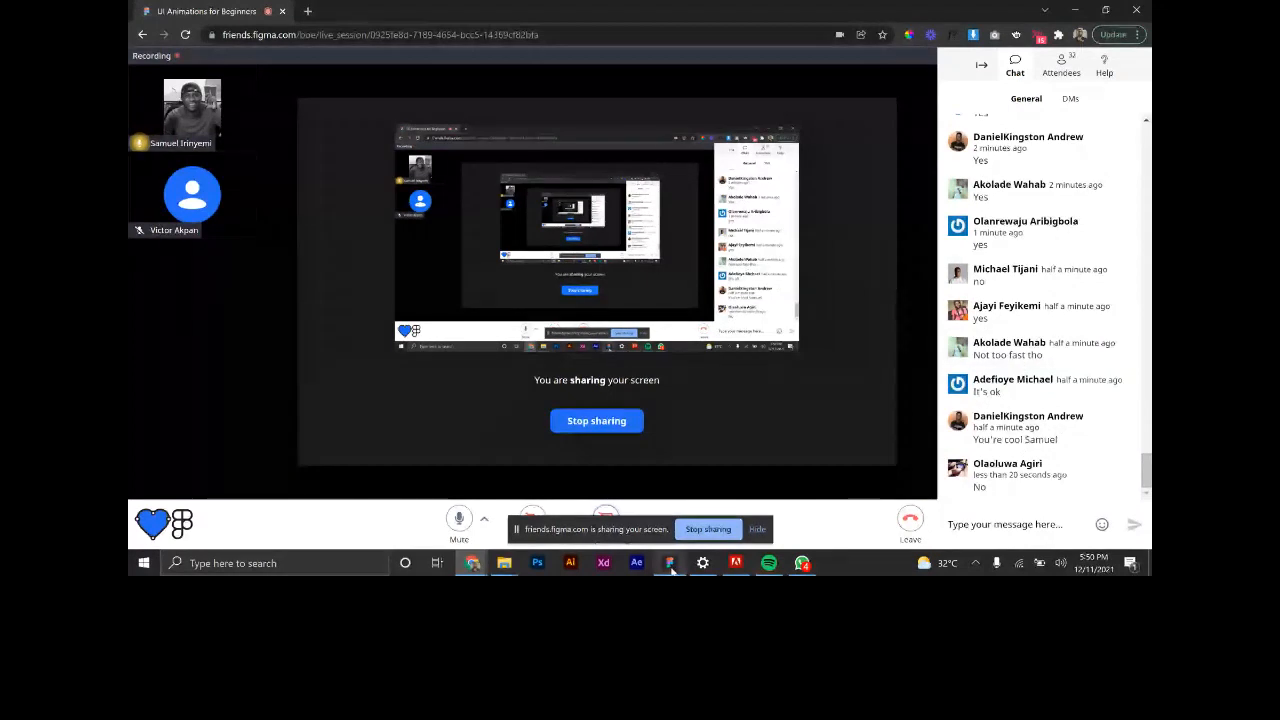
# Switch to Figma and test the Side bar navigation prototype, toggling its width and previewing the Dashboard, Teams, Message and Follower items.
pyautogui.moveTo(672, 566)
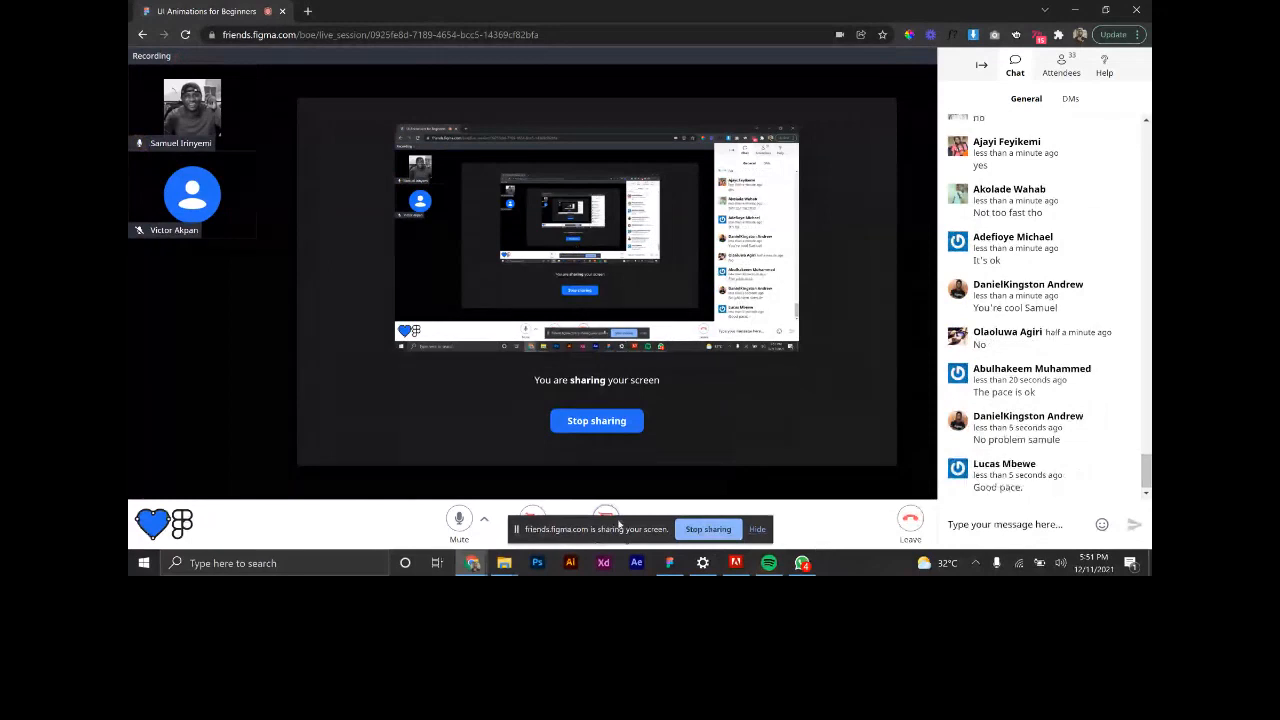
pyautogui.click(669, 563)
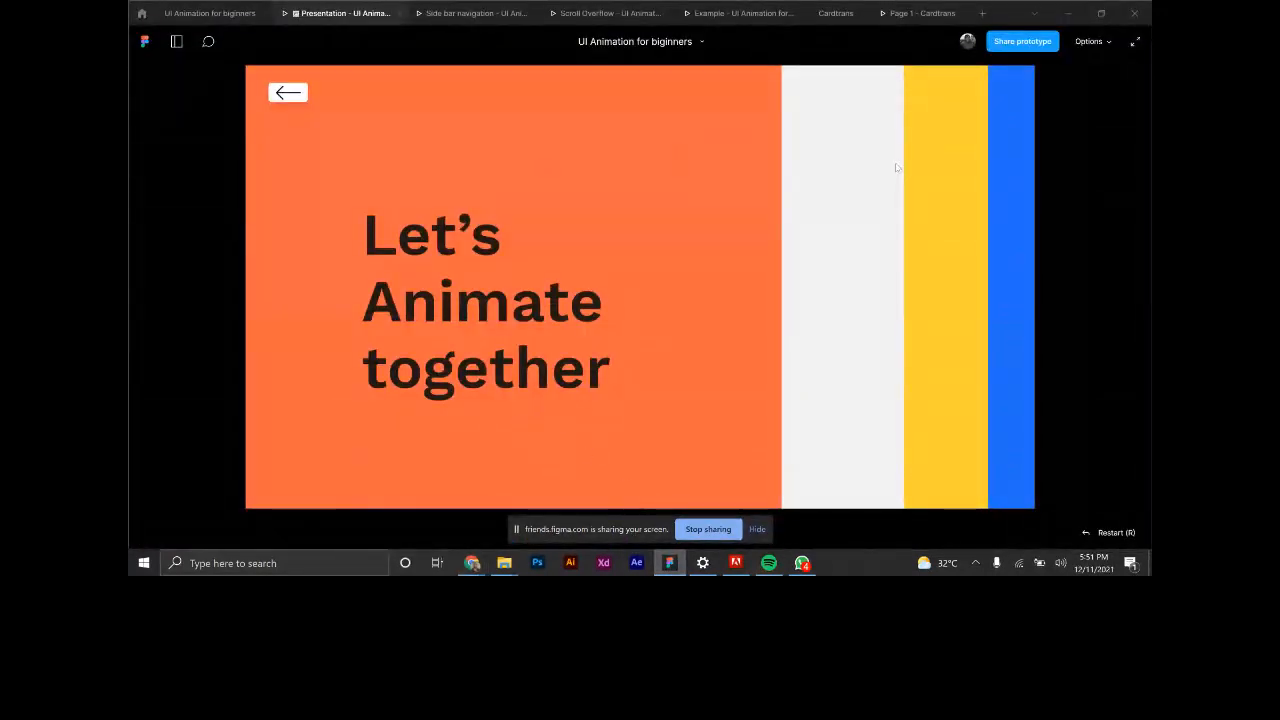
pyautogui.click(476, 15)
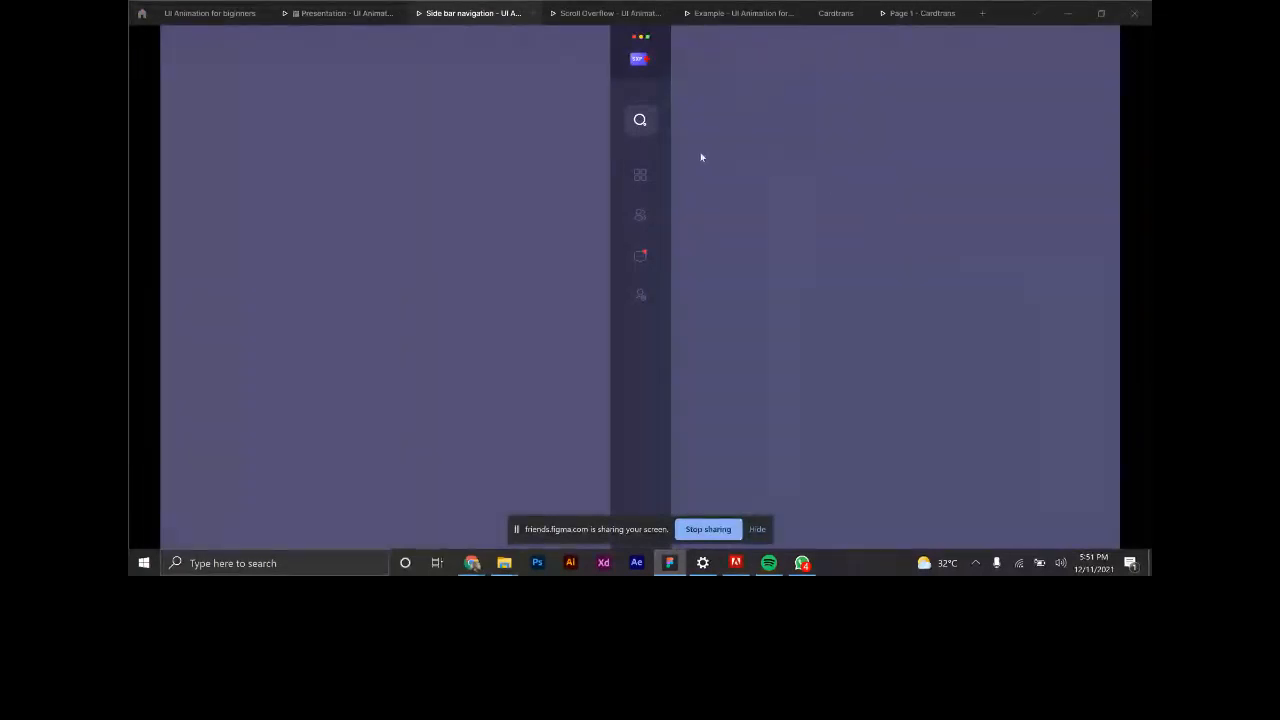
pyautogui.moveTo(663, 161)
pyautogui.click(671, 120)
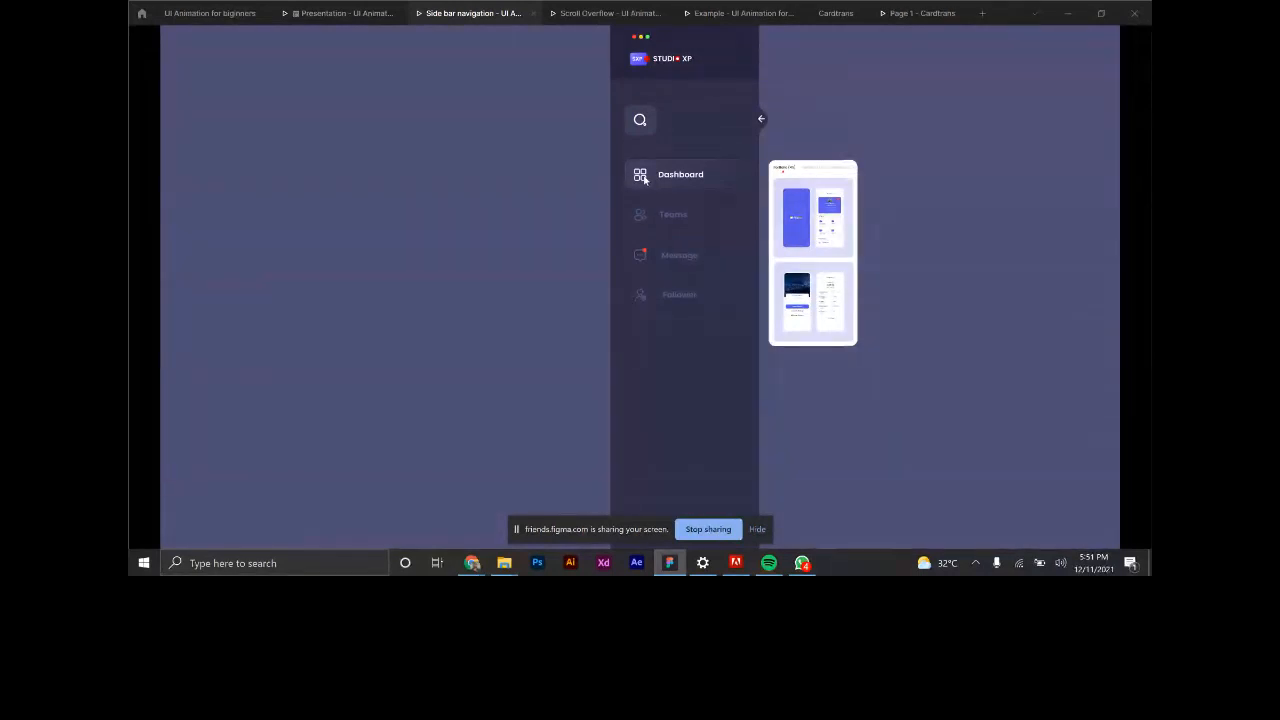
pyautogui.moveTo(675, 218)
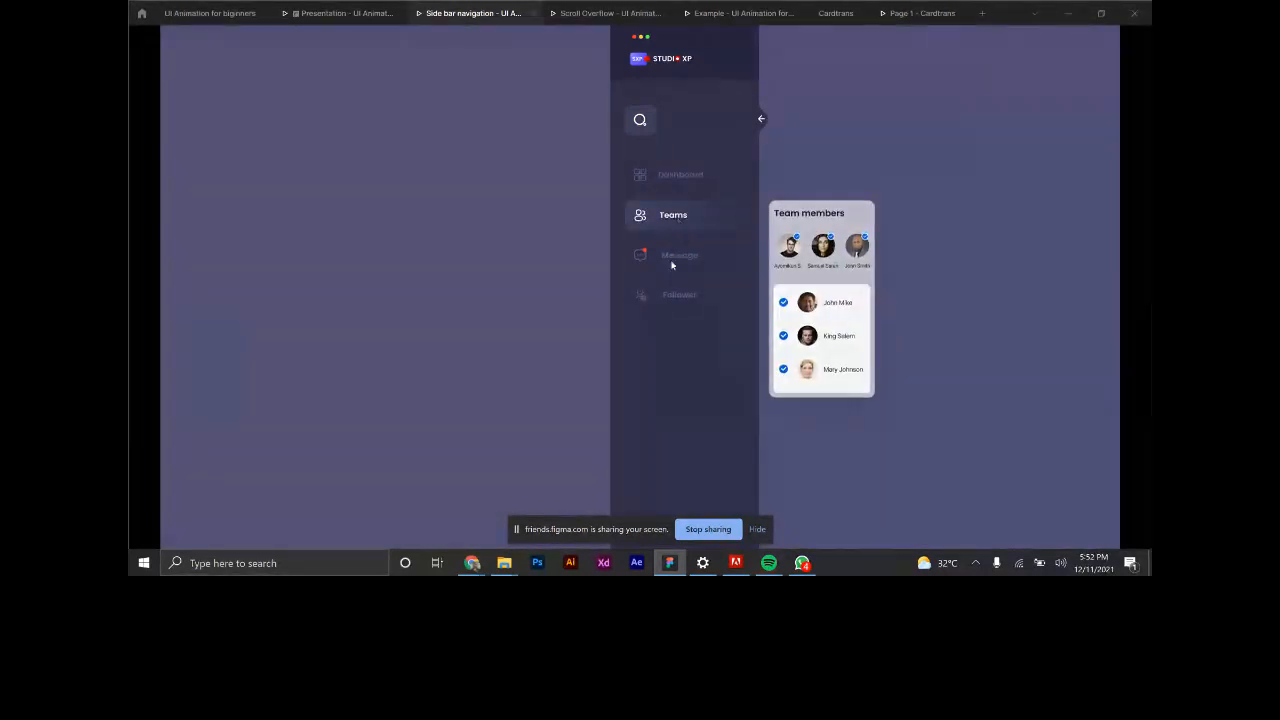
pyautogui.moveTo(672, 262)
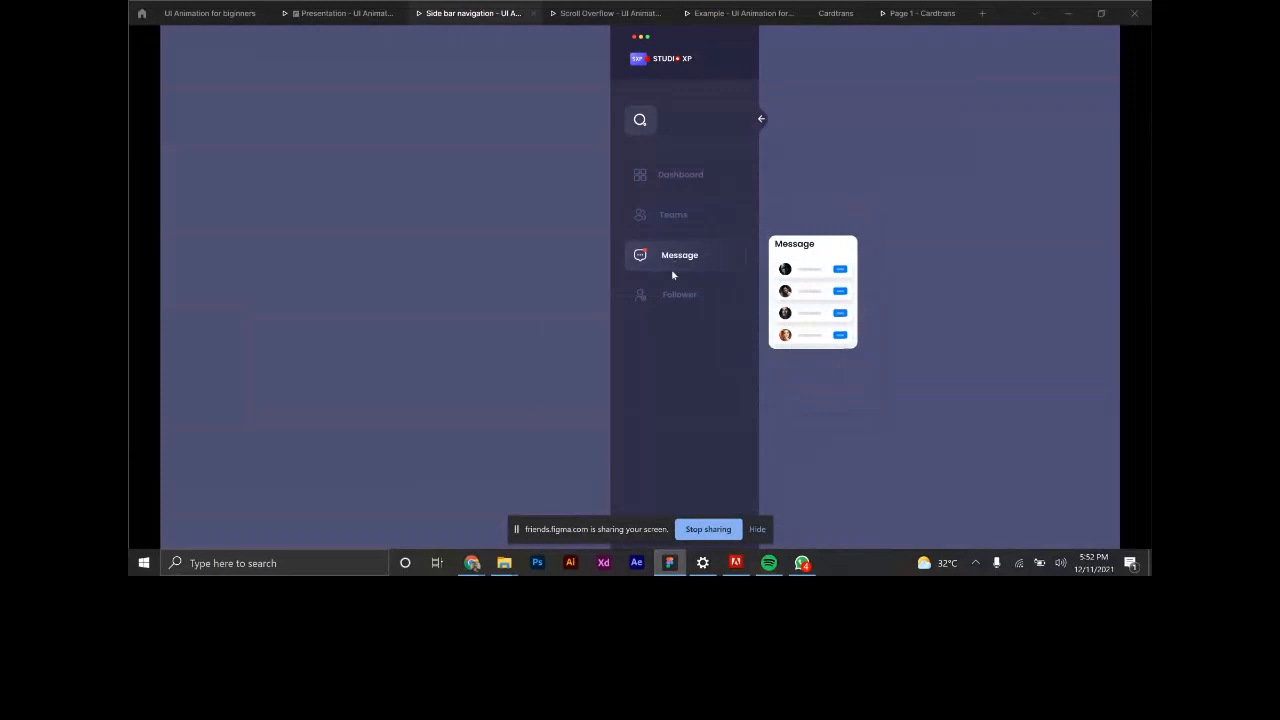
pyautogui.moveTo(674, 296)
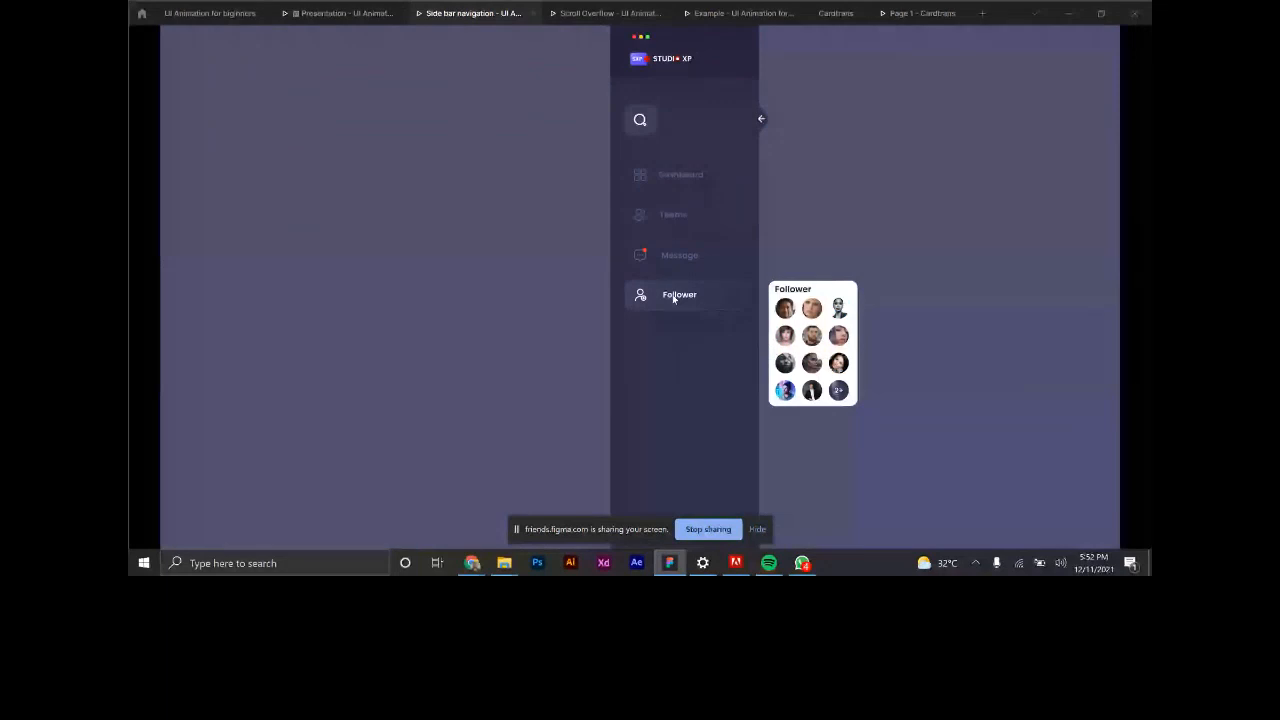
pyautogui.click(761, 121)
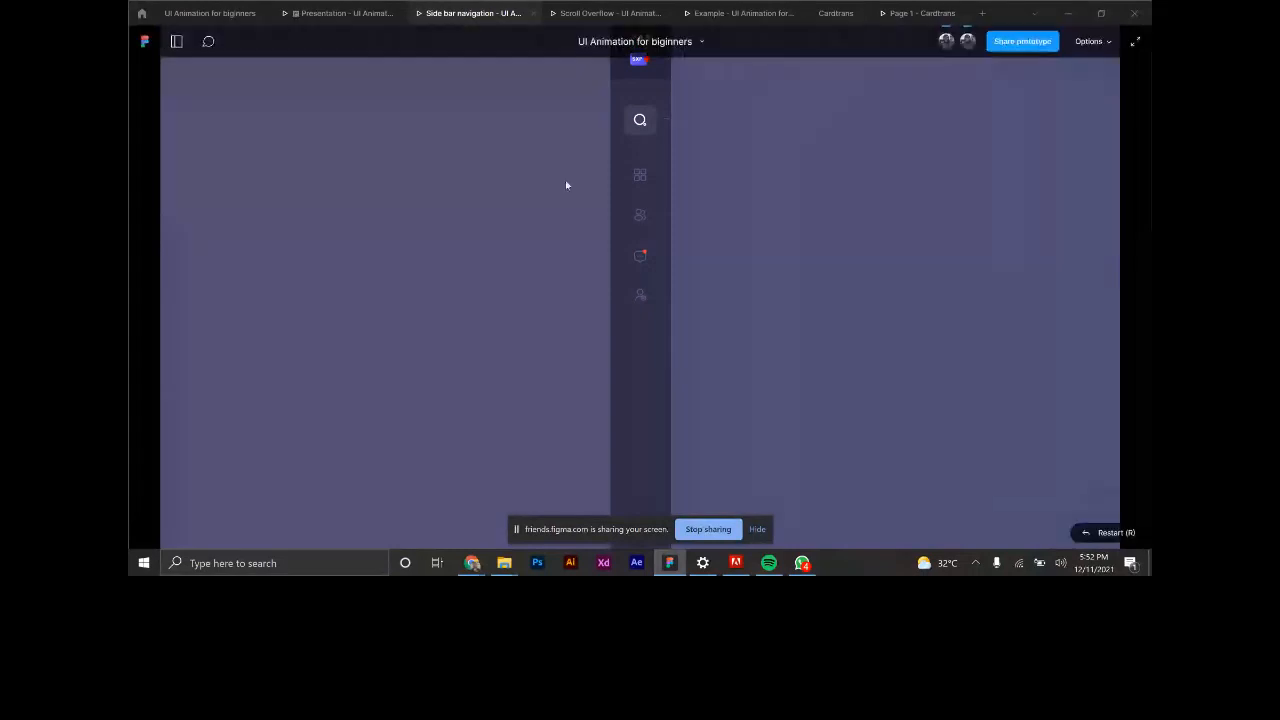
pyautogui.click(671, 119)
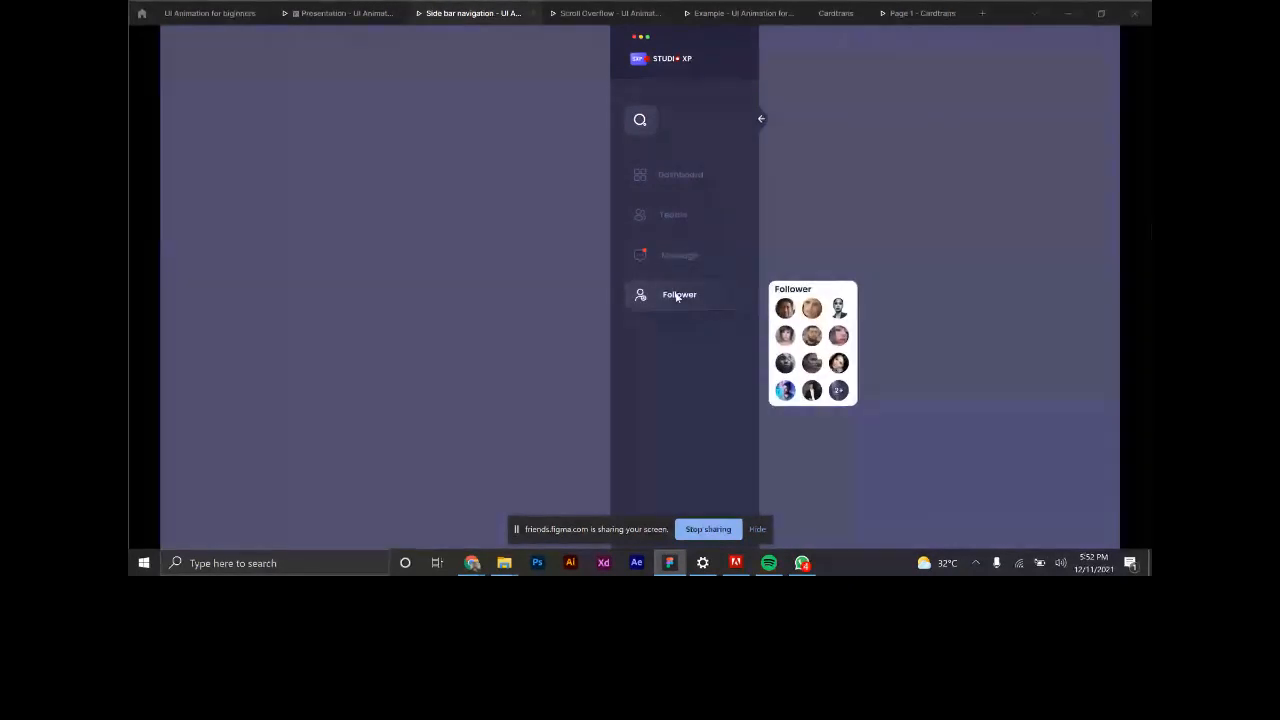
# Open the Scroll Overflow prototype and test scrolling through its notification list.
pyautogui.hotkey('ctrl', 'Tab')
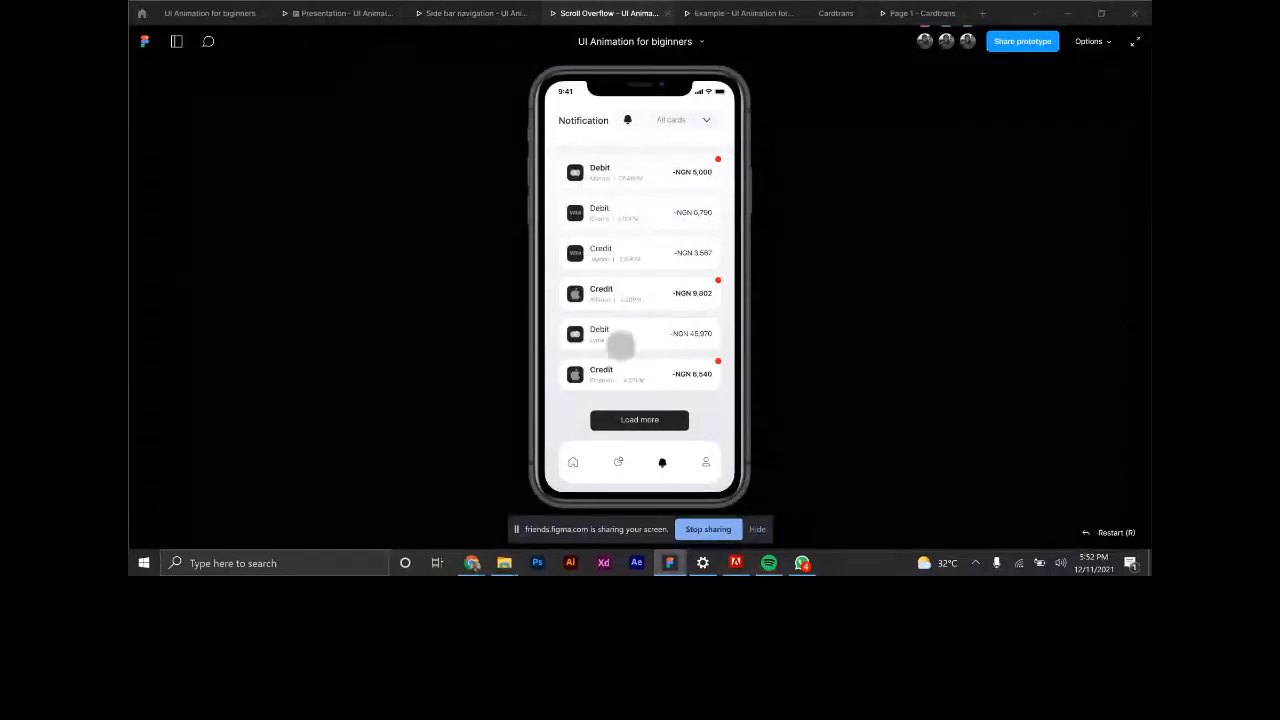
pyautogui.scroll(-3, 620, 345)
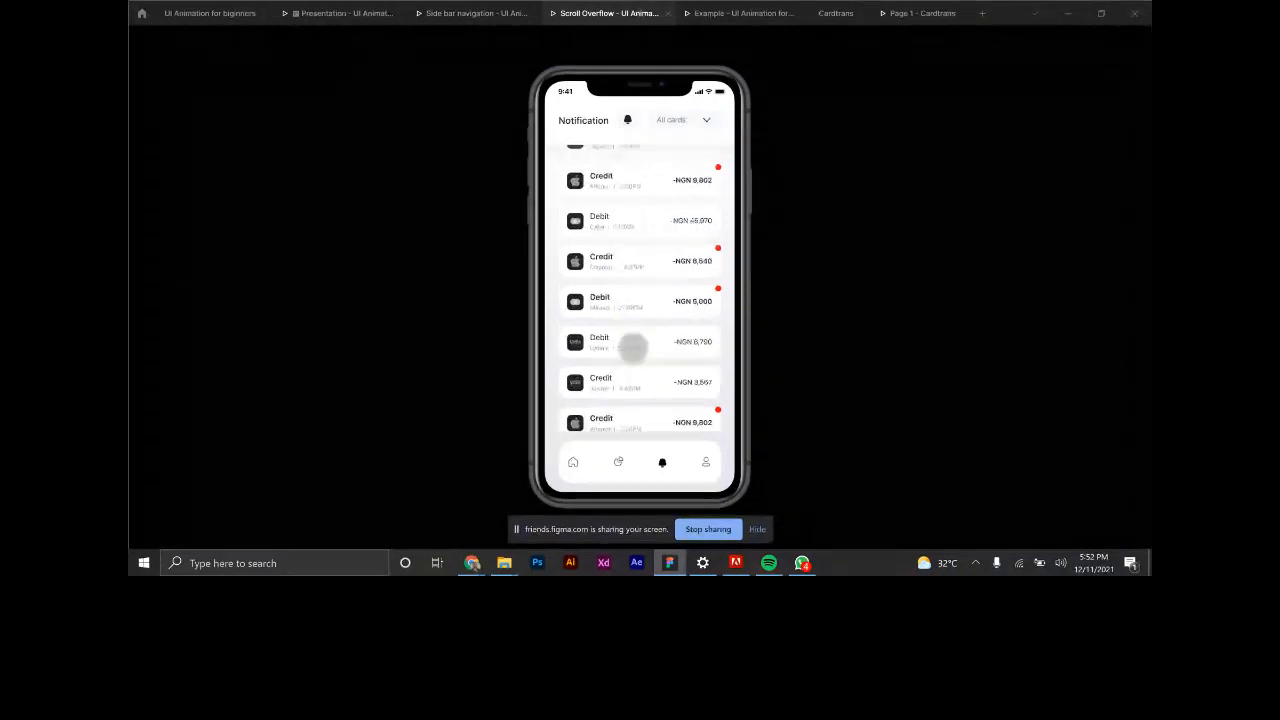
pyautogui.moveTo(632, 347); pyautogui.dragTo(626, 162)
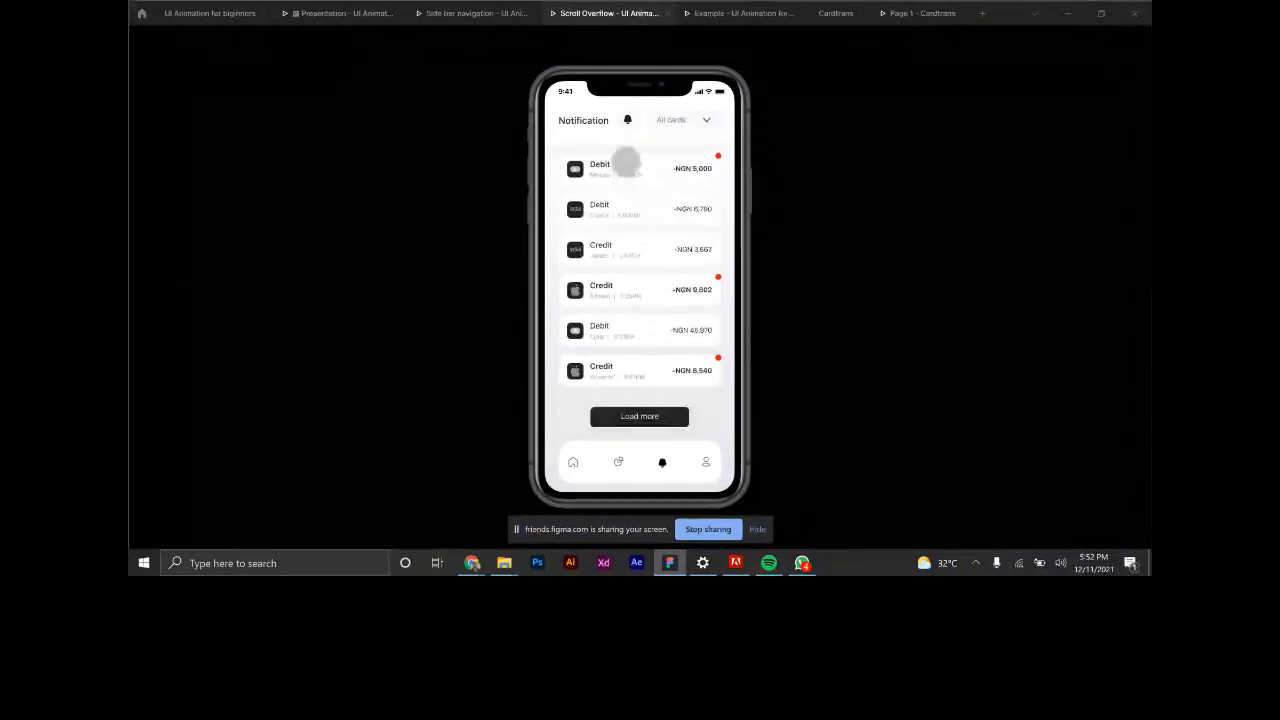
pyautogui.moveTo(626, 162)
pyautogui.mouseDown()
pyautogui.moveTo(638, 288)
pyautogui.moveTo(645, 150)
pyautogui.mouseUp()
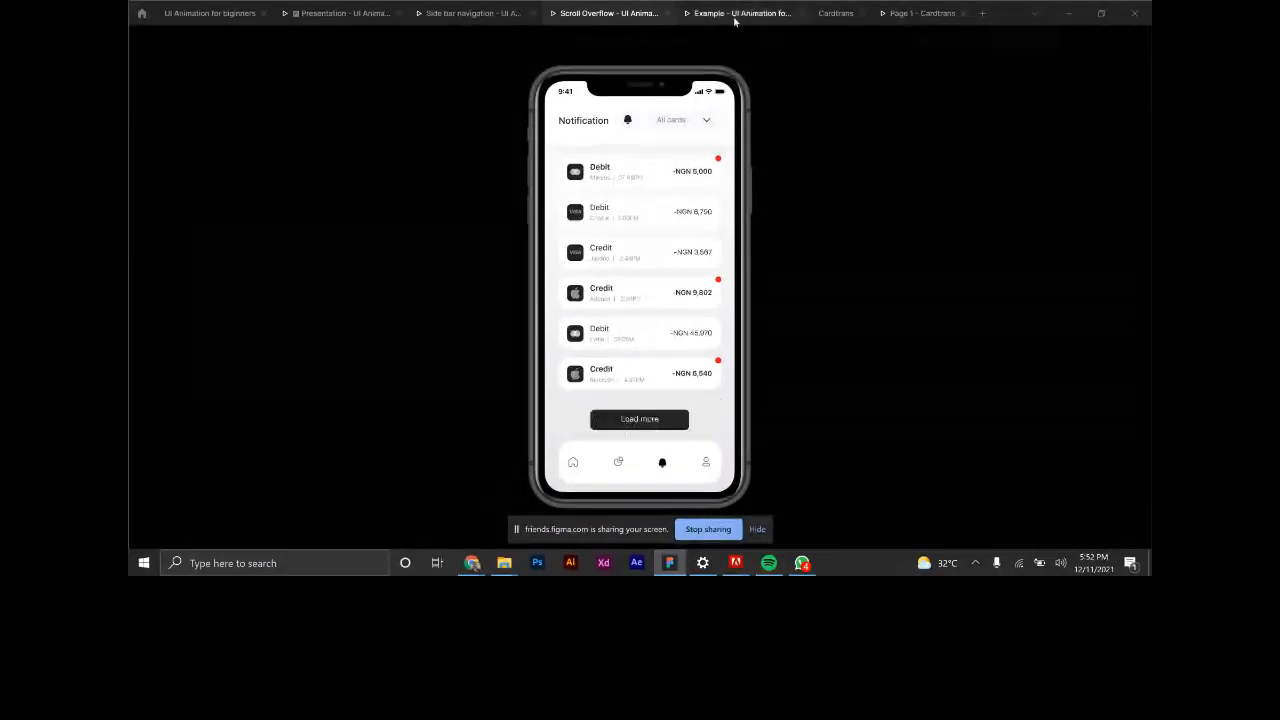
# Open the Example prototype, restart it and test the transition between the Bank Cards screen and the blue card's Salary card screen.
pyautogui.click(735, 16)
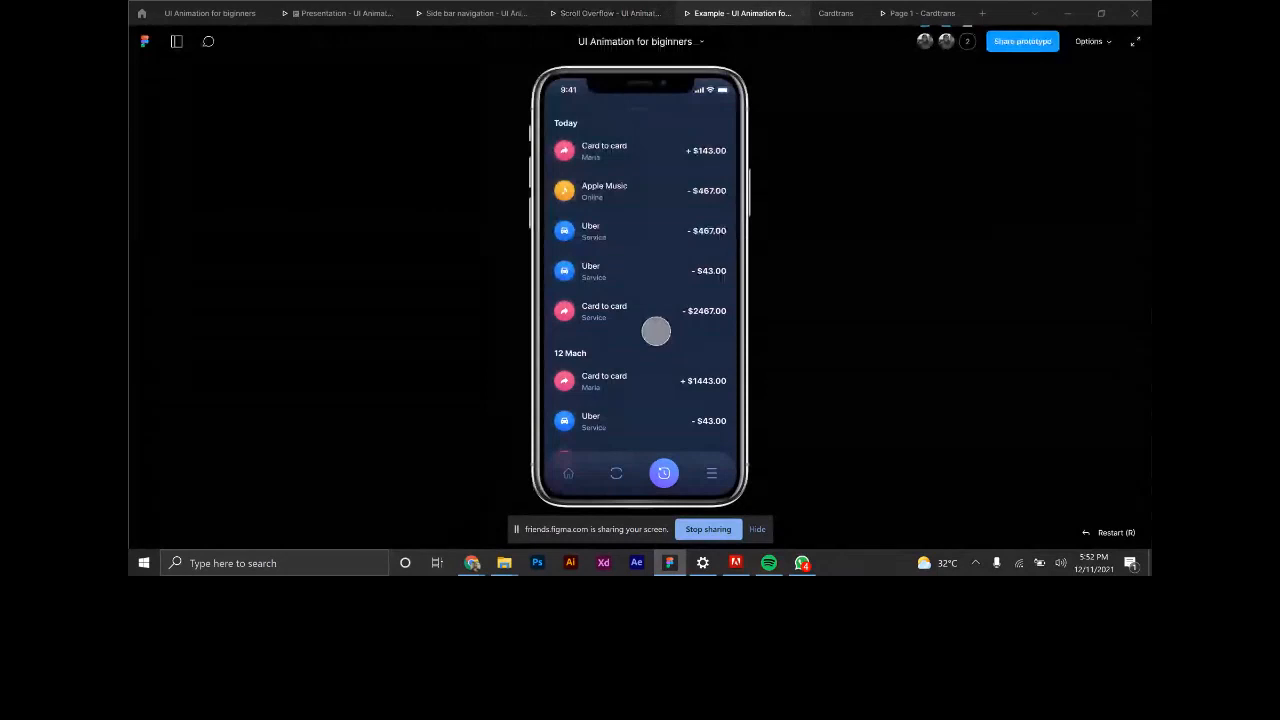
pyautogui.click(656, 331)
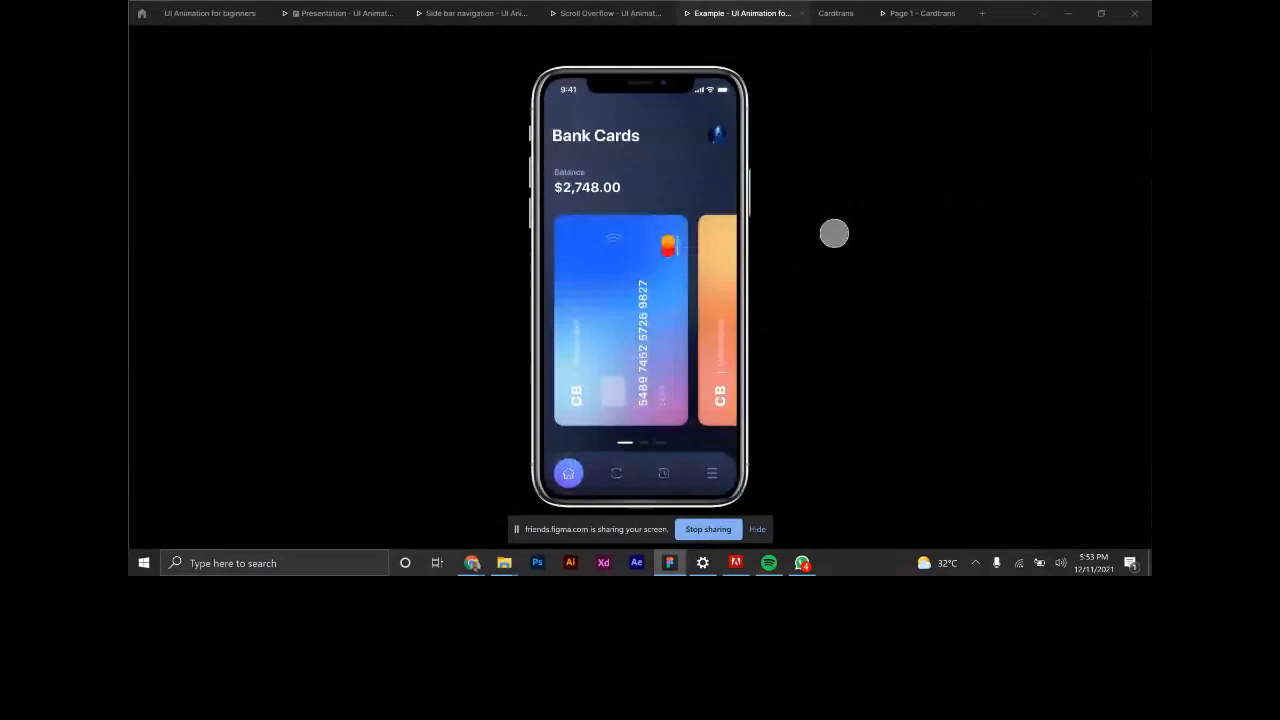
pyautogui.press('r')
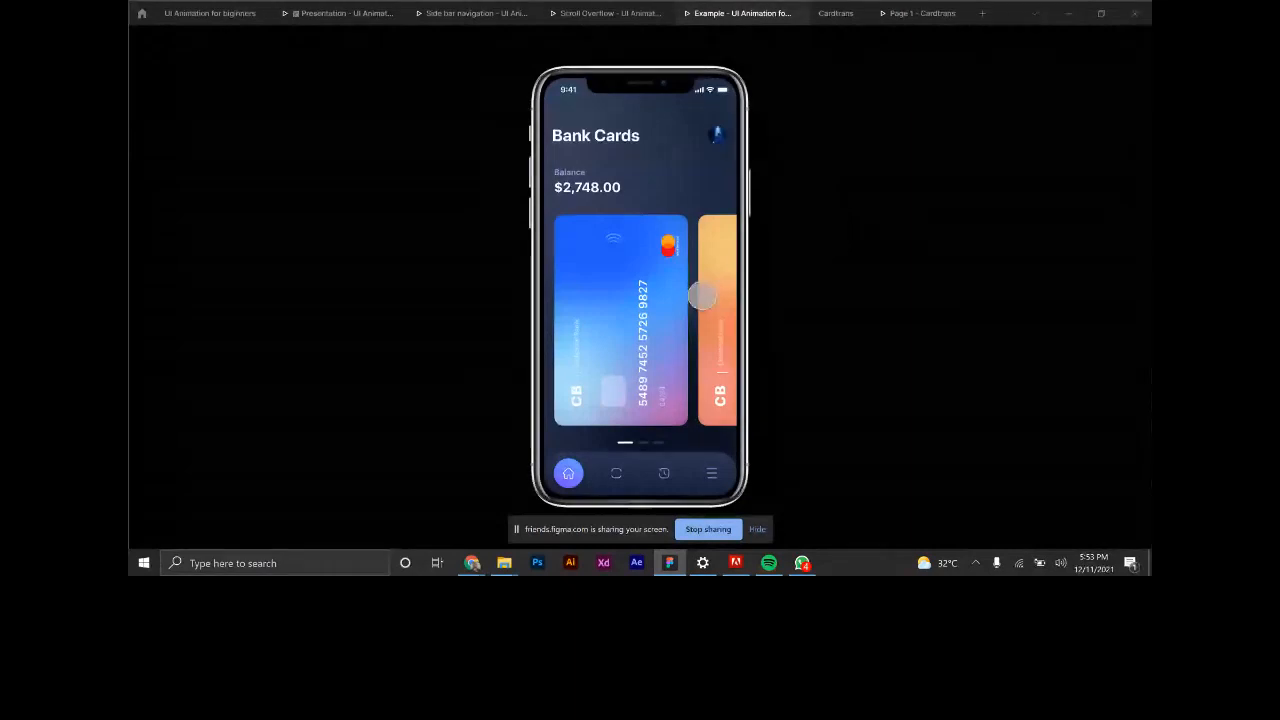
pyautogui.click(617, 318)
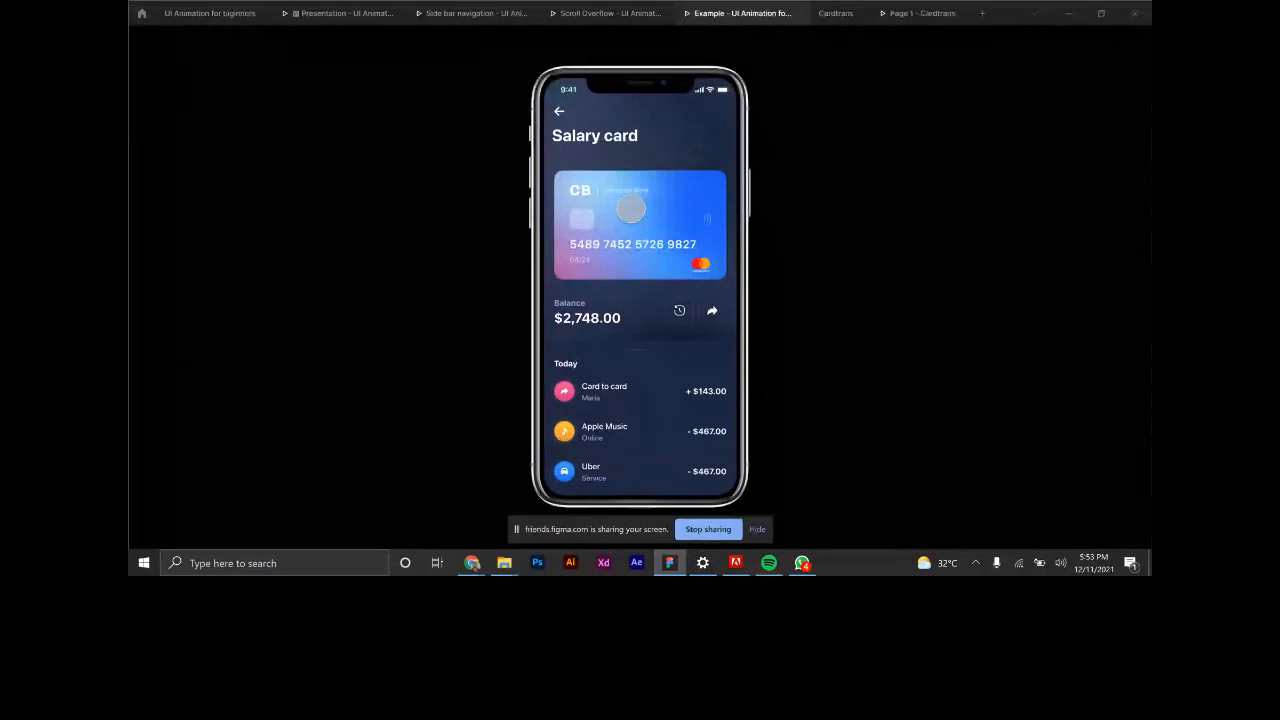
pyautogui.click(631, 208)
pyautogui.click(620, 320)
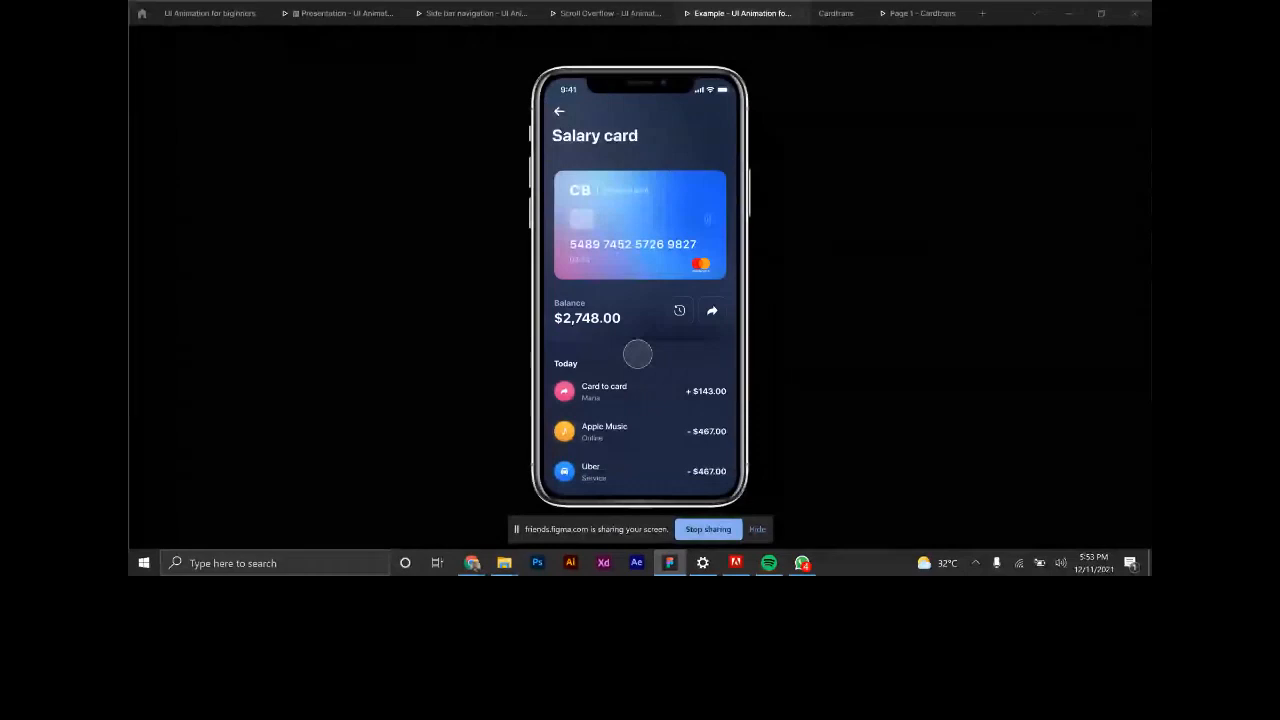
# Test expanding the Salary card's transaction list, scrolling through it, collapsing it and returning to Bank Cards.
pyautogui.moveTo(637, 354); pyautogui.dragTo(640, 250)
pyautogui.moveTo(646, 389); pyautogui.dragTo(637, 266)
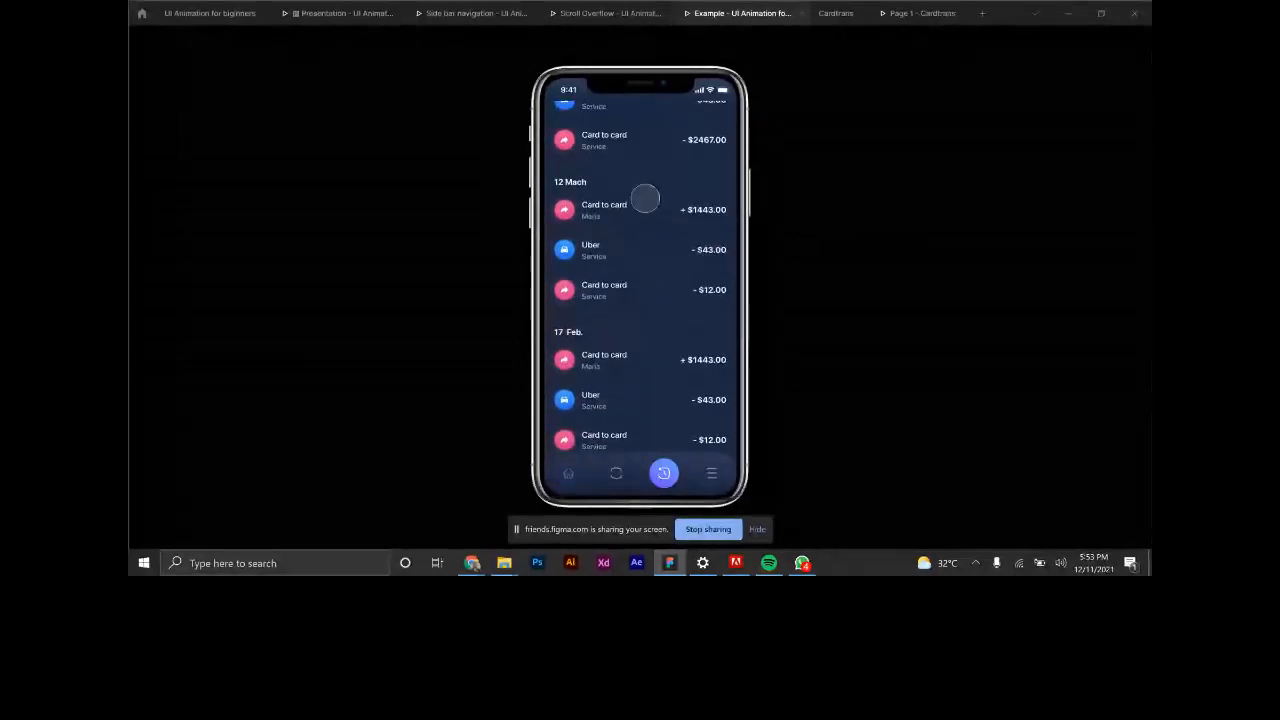
pyautogui.moveTo(645, 198); pyautogui.dragTo(666, 329)
pyautogui.moveTo(637, 109); pyautogui.dragTo(689, 284)
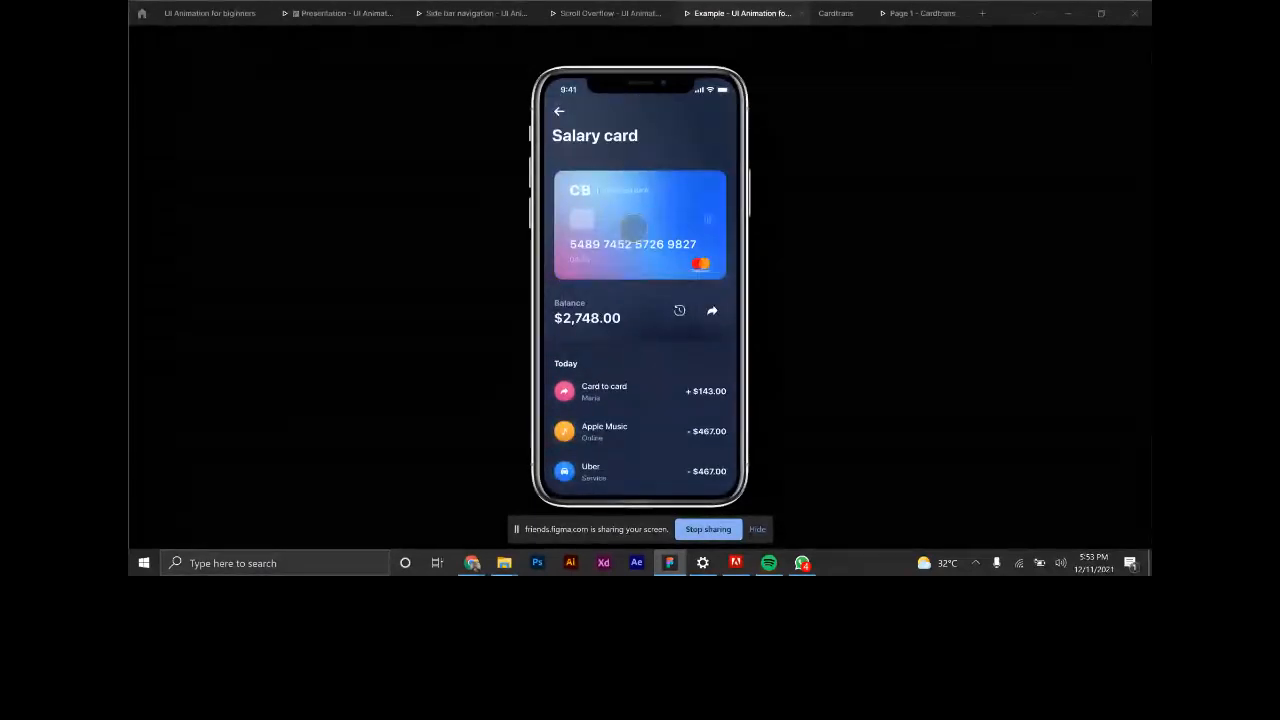
pyautogui.moveTo(634, 229); pyautogui.dragTo(622, 477)
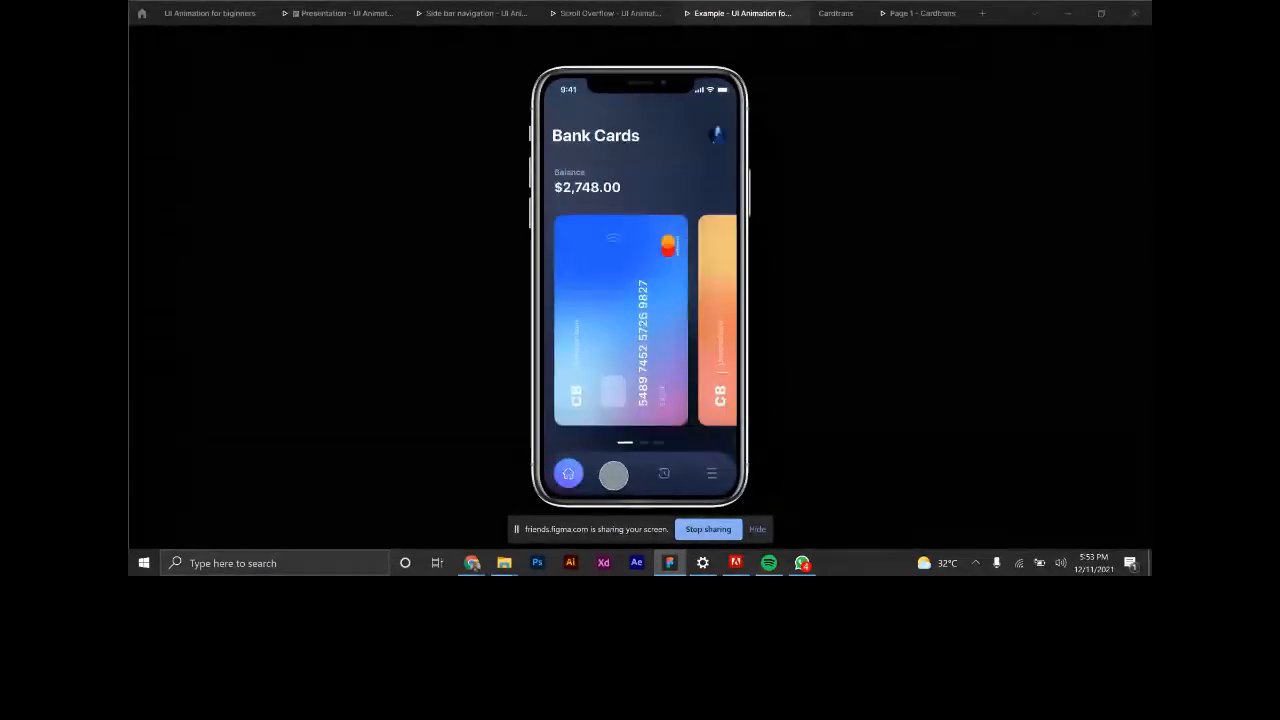
# Test the prototype's bottom navigation by switching between the transfer and History items.
pyautogui.click(614, 475)
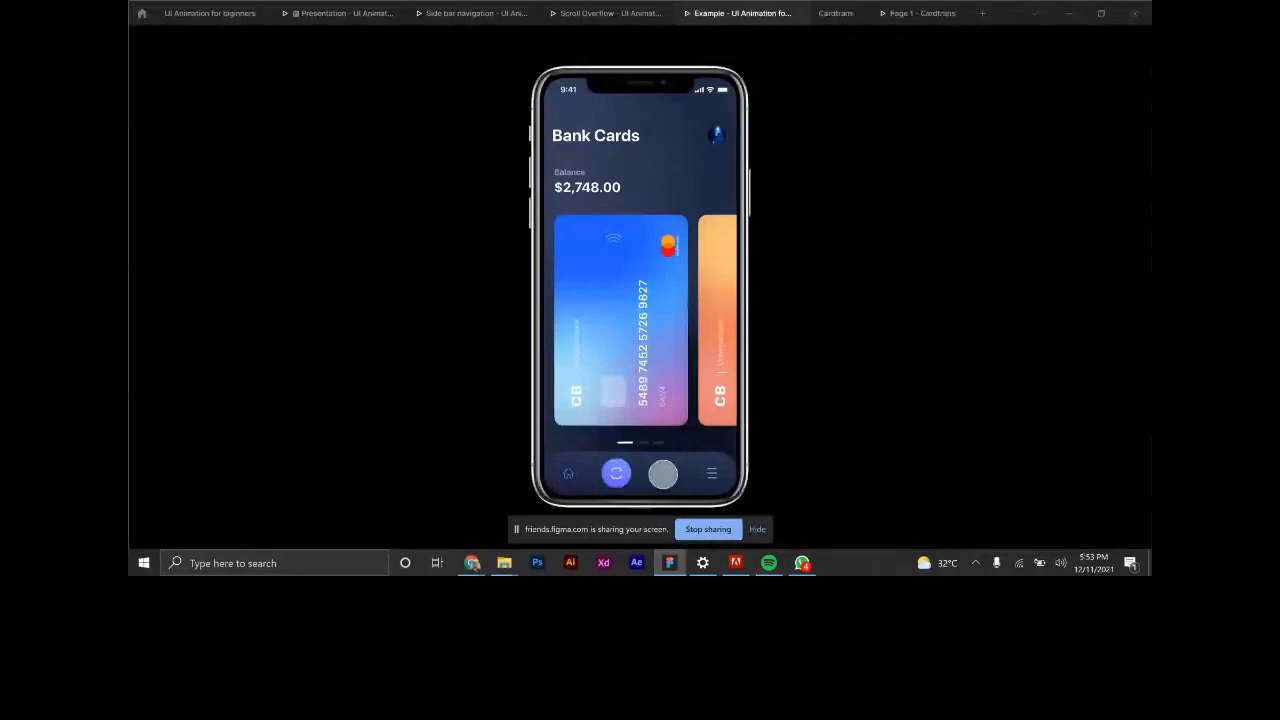
pyautogui.click(663, 474)
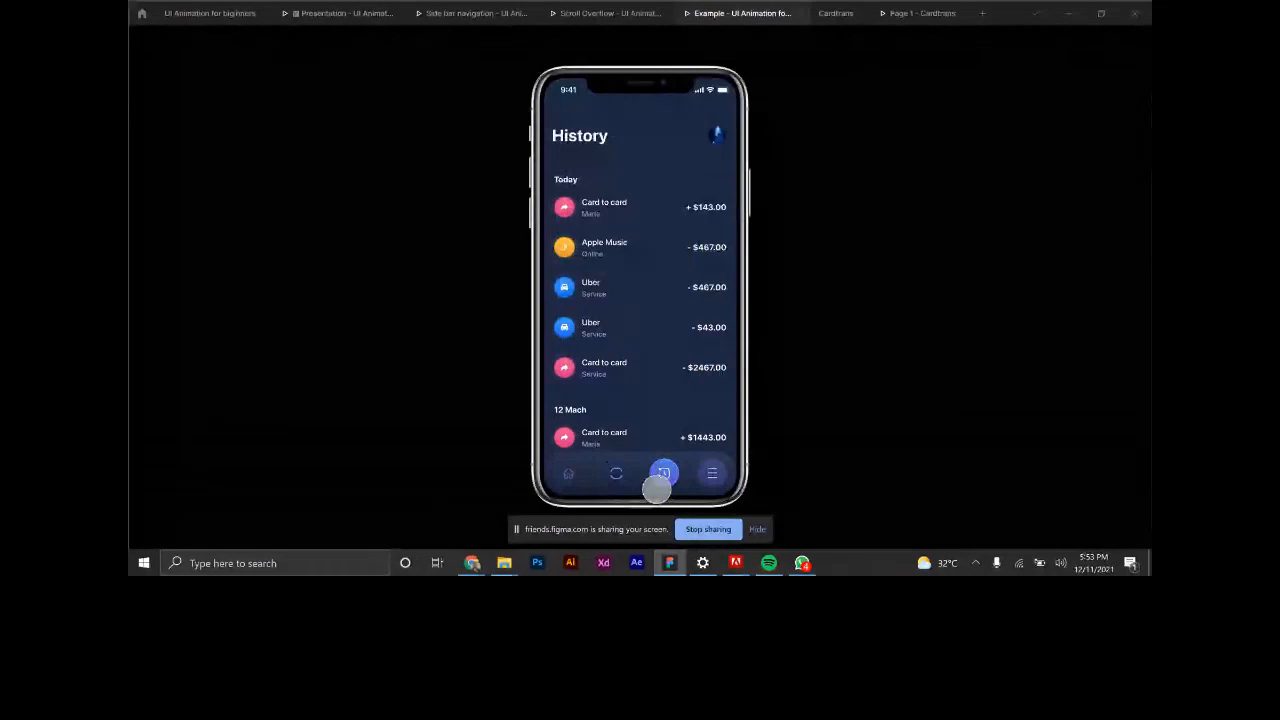
pyautogui.click(616, 474)
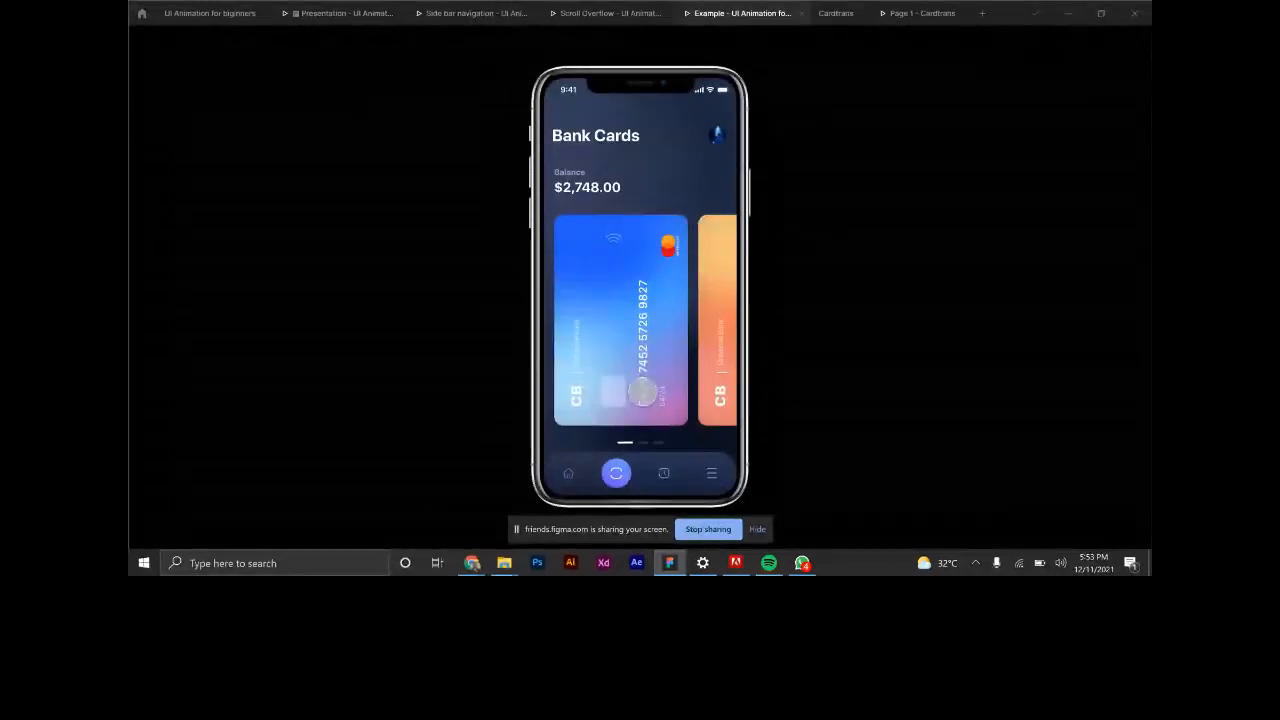
pyautogui.moveTo(476, 567)
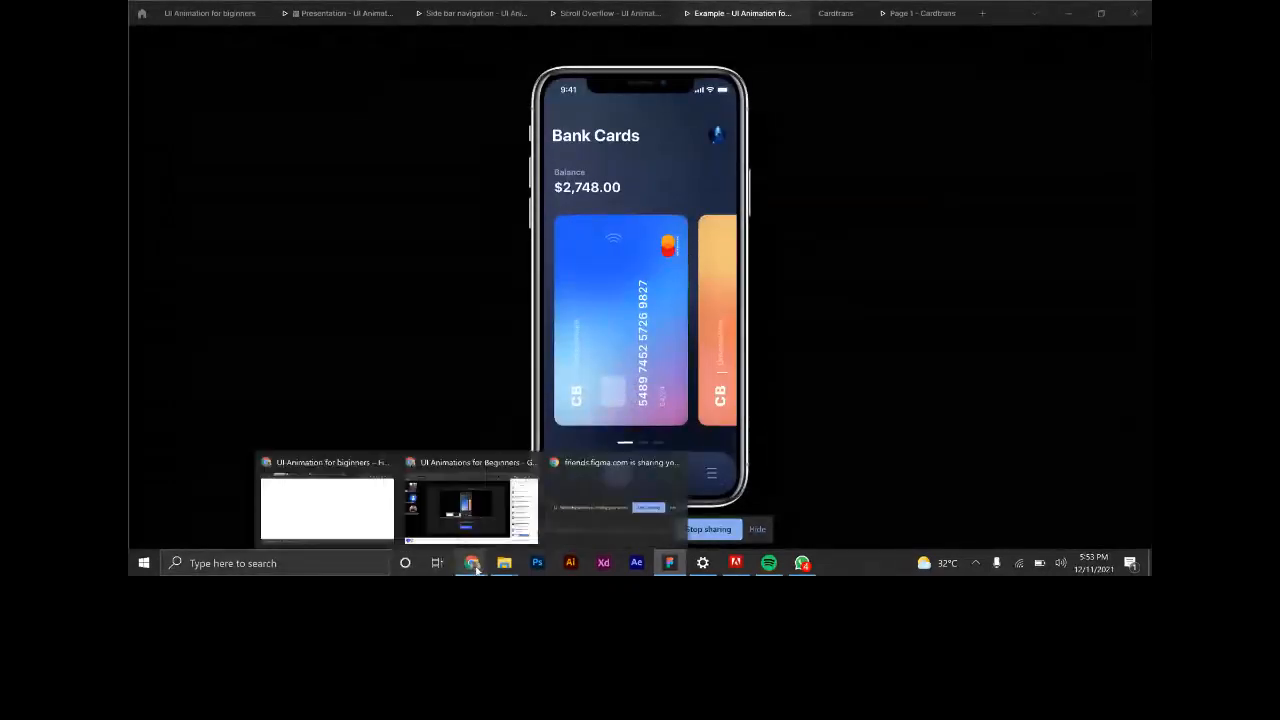
# View the Cardtrans prototype, return to the UI Animation for biginners file and open its Ways to add UI animation page.
pyautogui.click(850, 13)
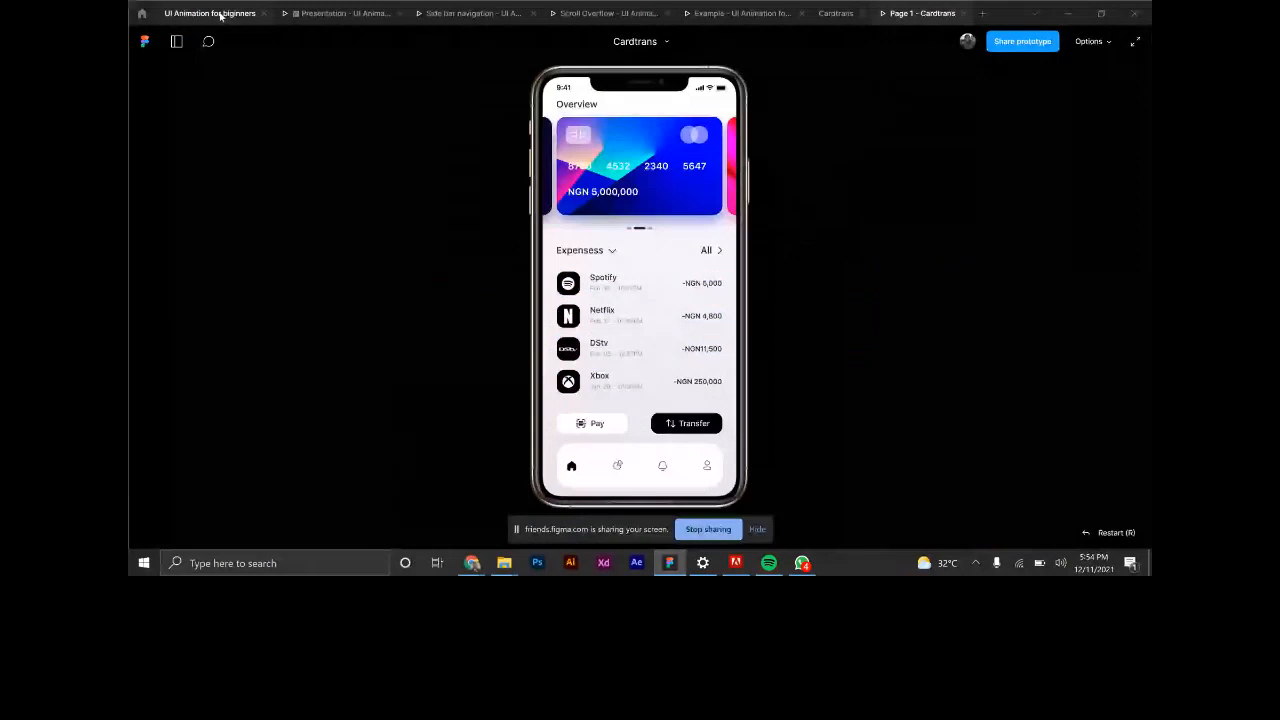
pyautogui.click(220, 14)
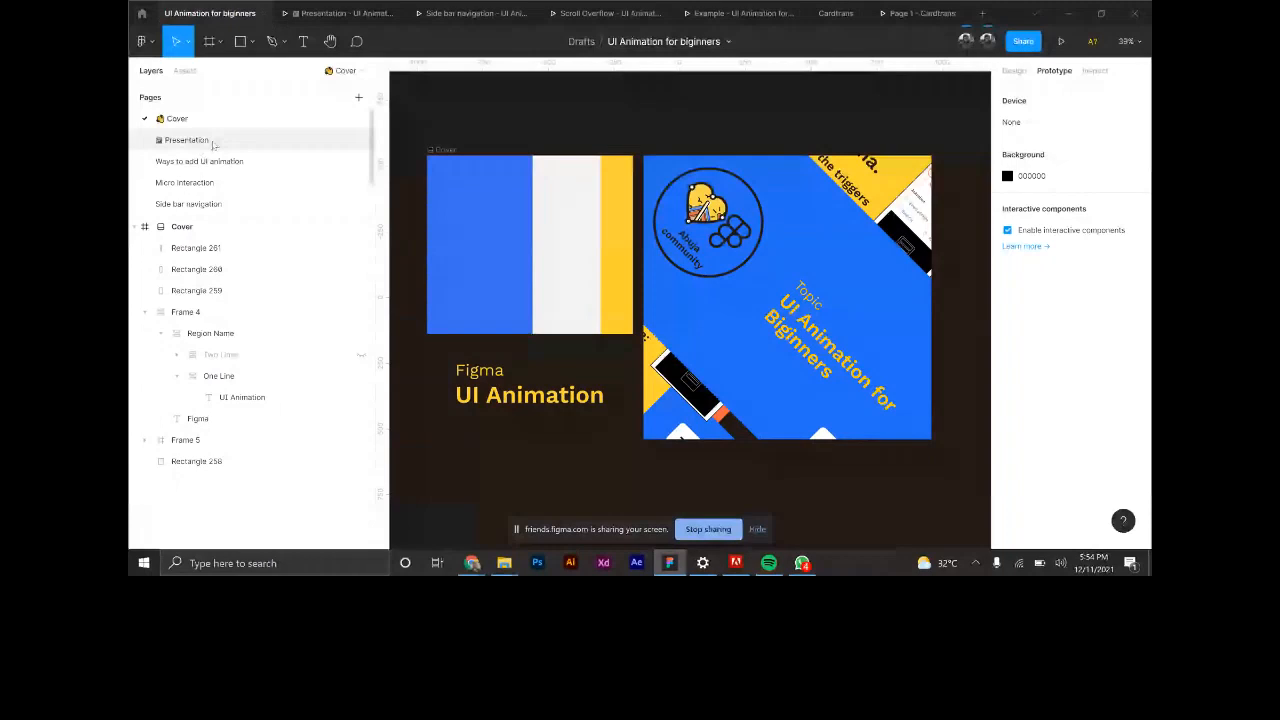
pyautogui.click(205, 161)
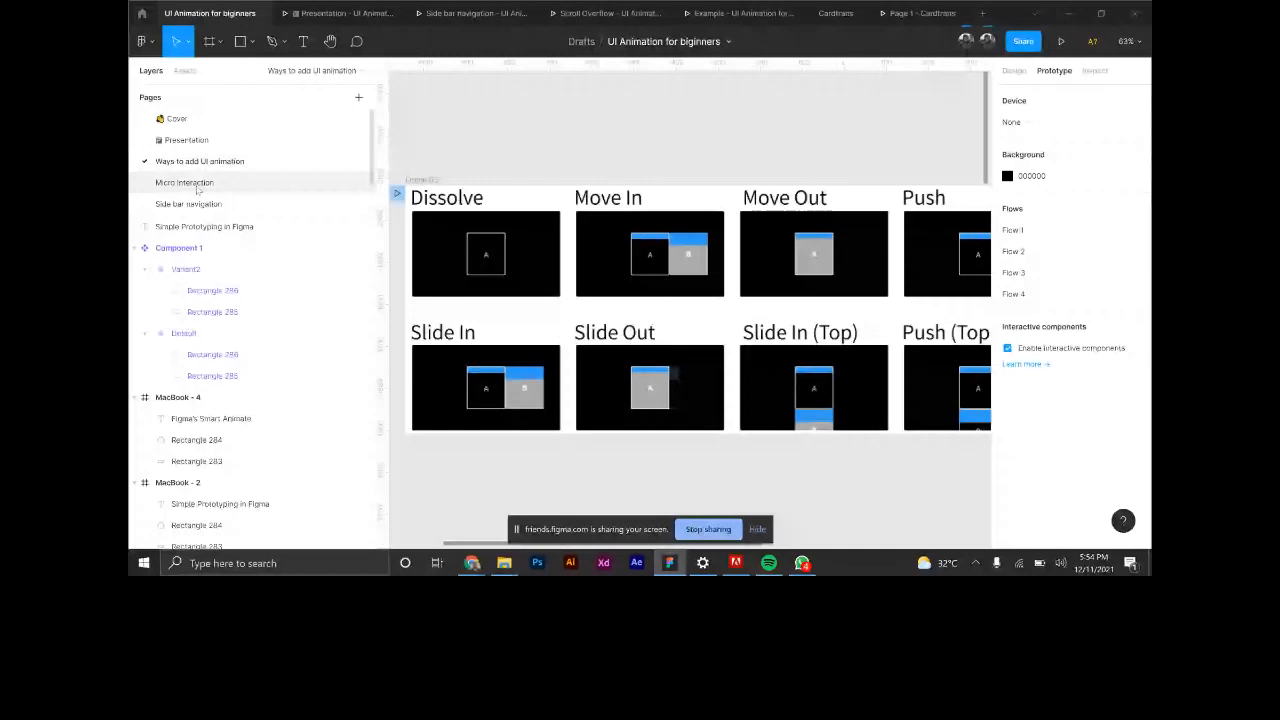
# Open the Micro Interaction page and select the Menu Pop up - Tab menu - Slide to right V1 component set for inspection.
pyautogui.click(190, 183)
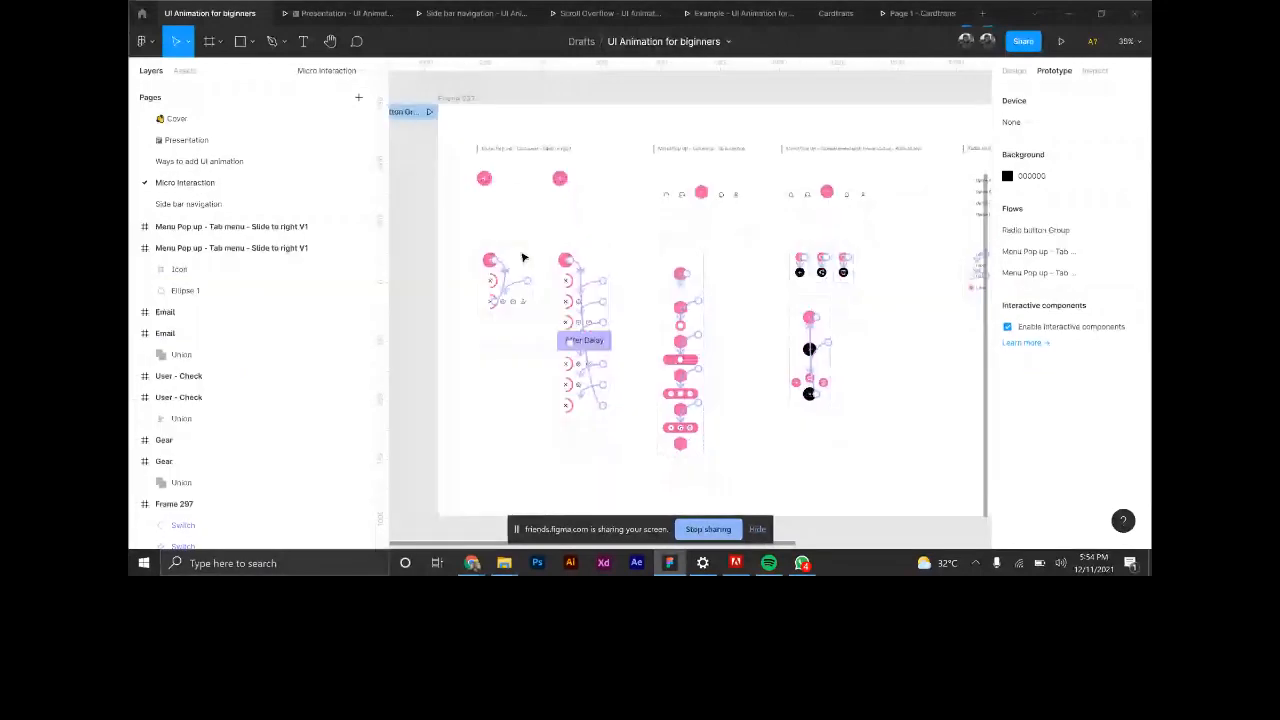
pyautogui.scroll(-3, 522, 258)
pyautogui.click(604, 290)
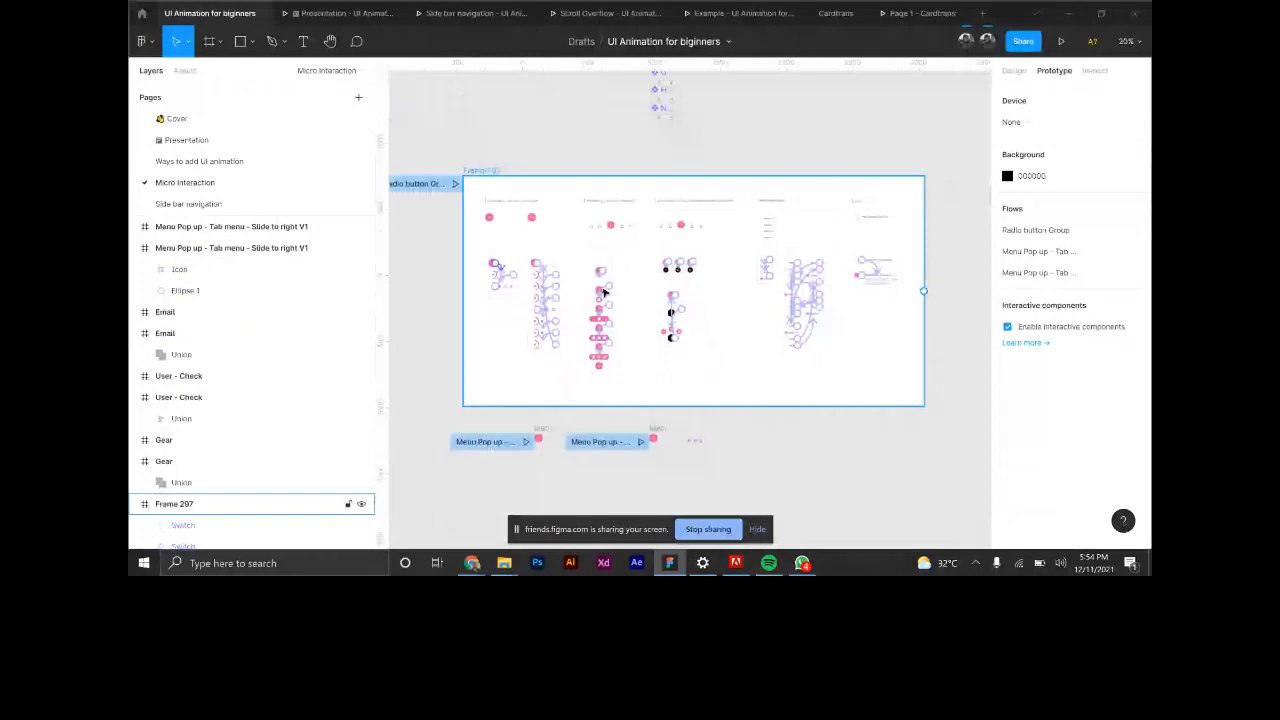
pyautogui.scroll(5, 580, 239)
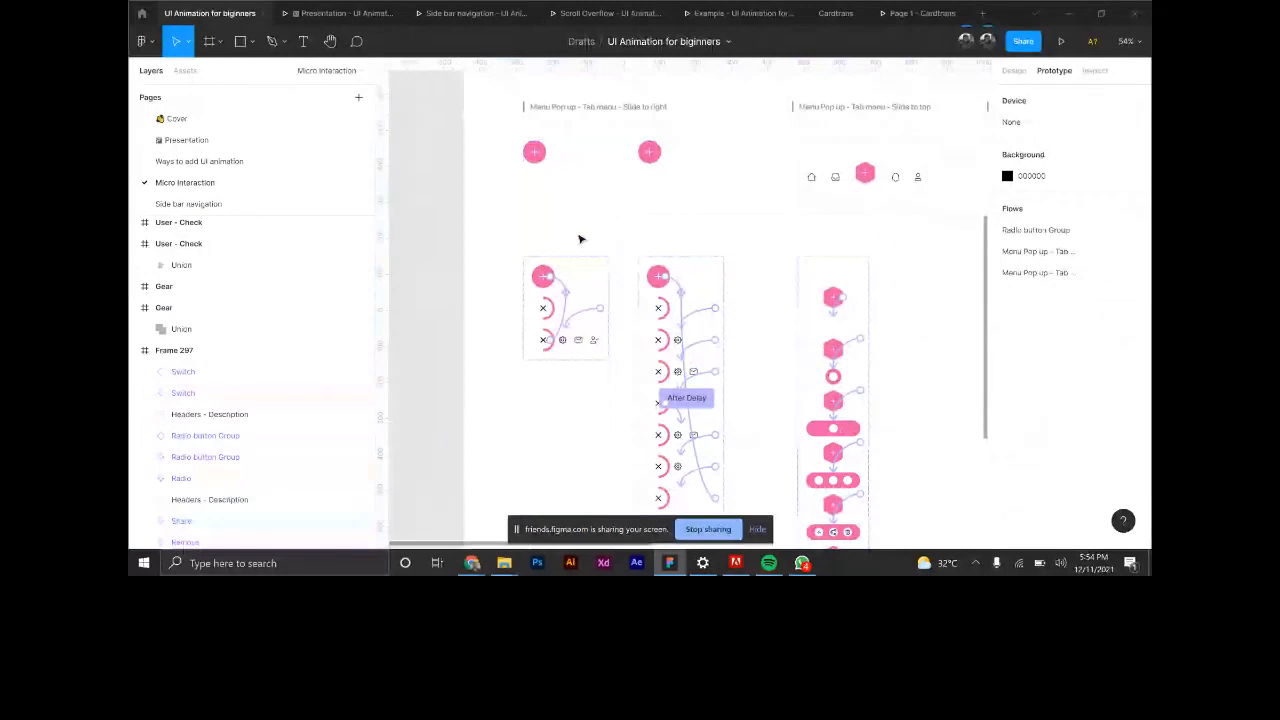
pyautogui.scroll(2, 578, 243)
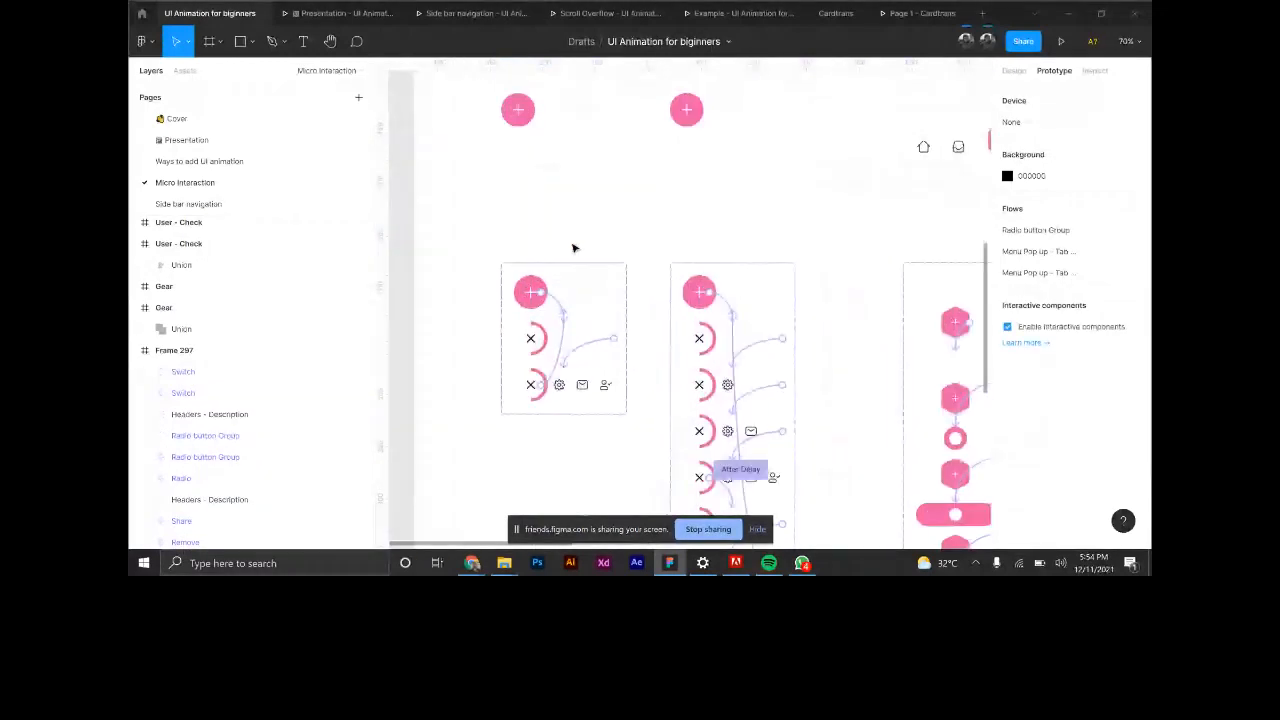
pyautogui.scroll(1, 540, 290)
pyautogui.click(517, 321)
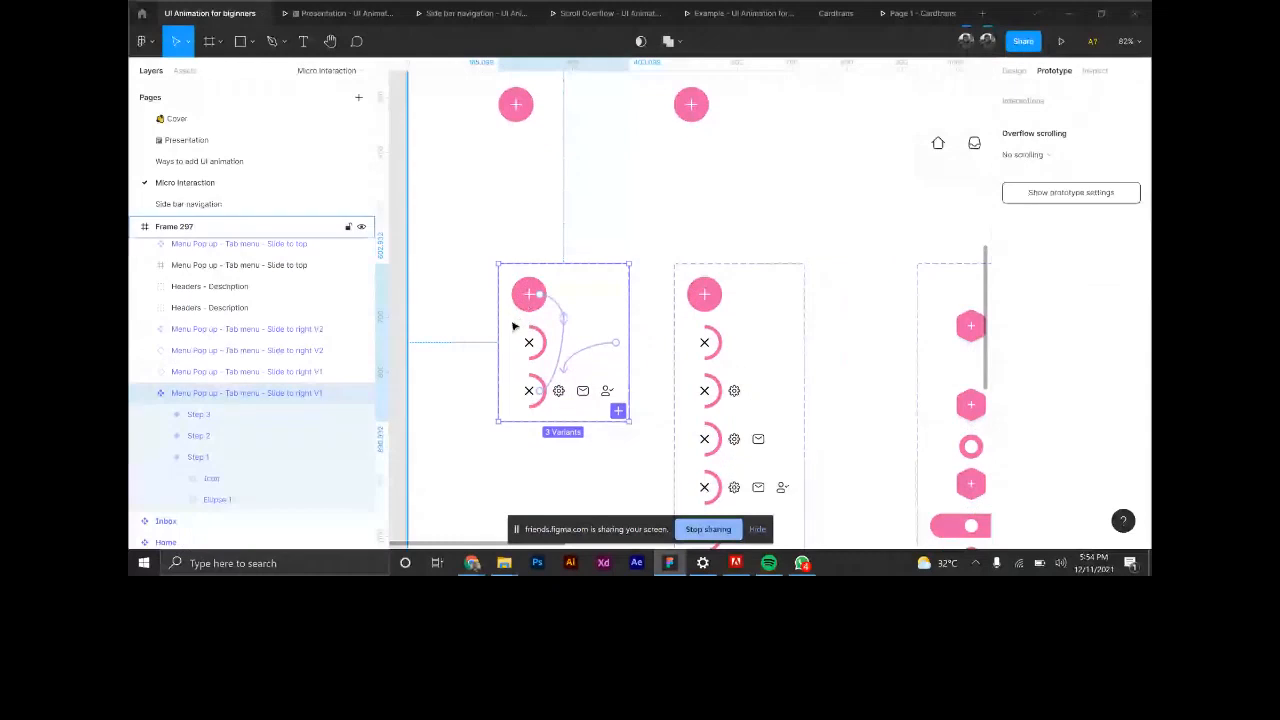
pyautogui.scroll(1, 513, 326)
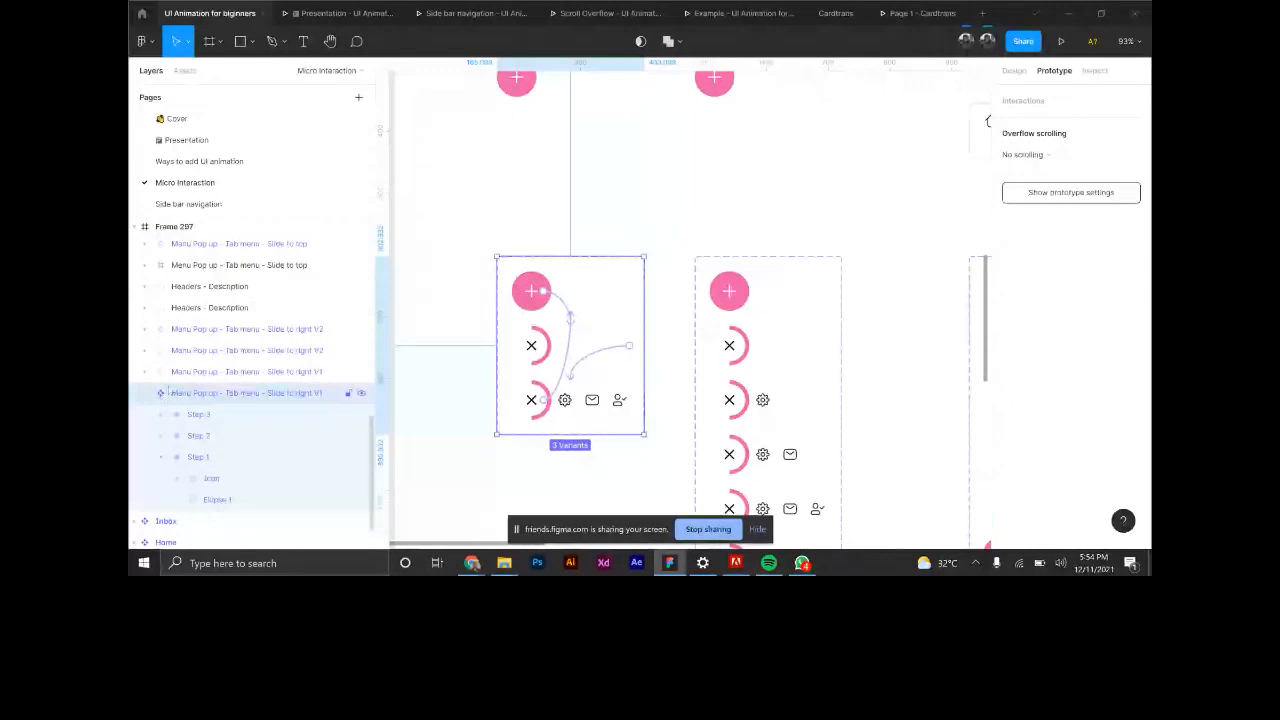
pyautogui.scroll(5, 530, 385)
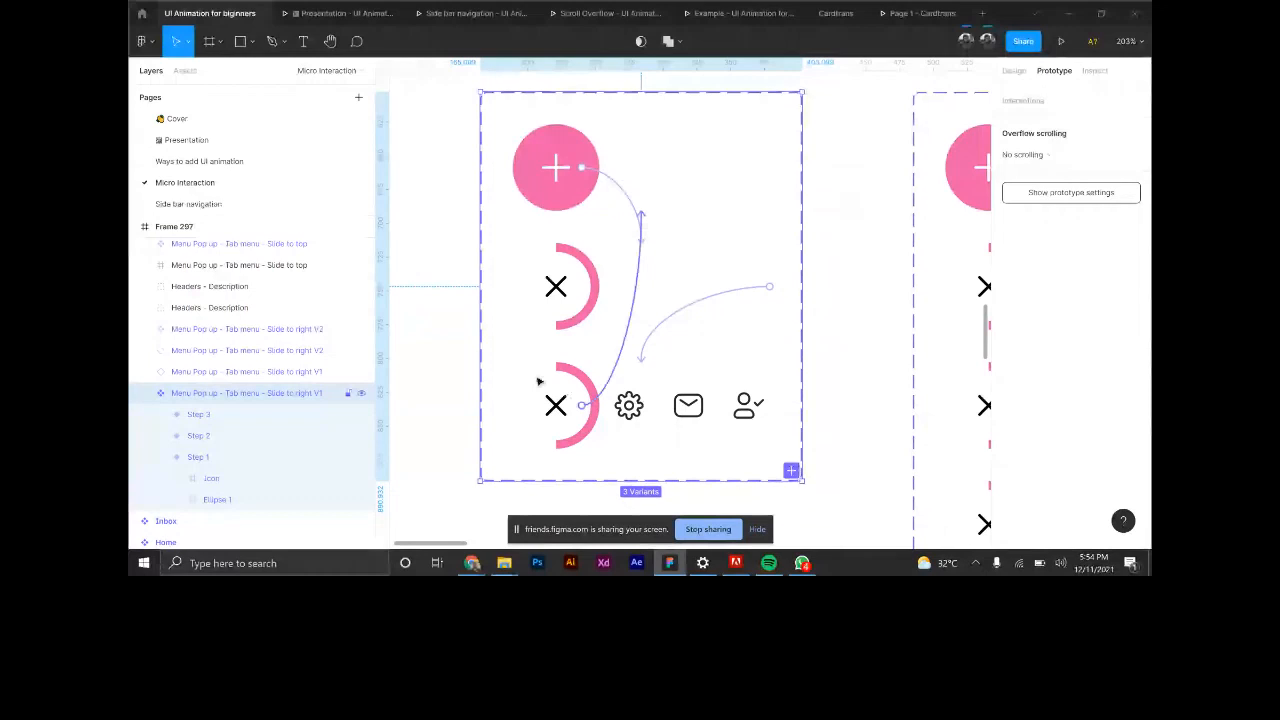
# Inspect the Step 1, Step 2 and Step 3 variants of the finished Slide to right V1 menu and their prototype connections.
pyautogui.scroll(-5, 538, 381)
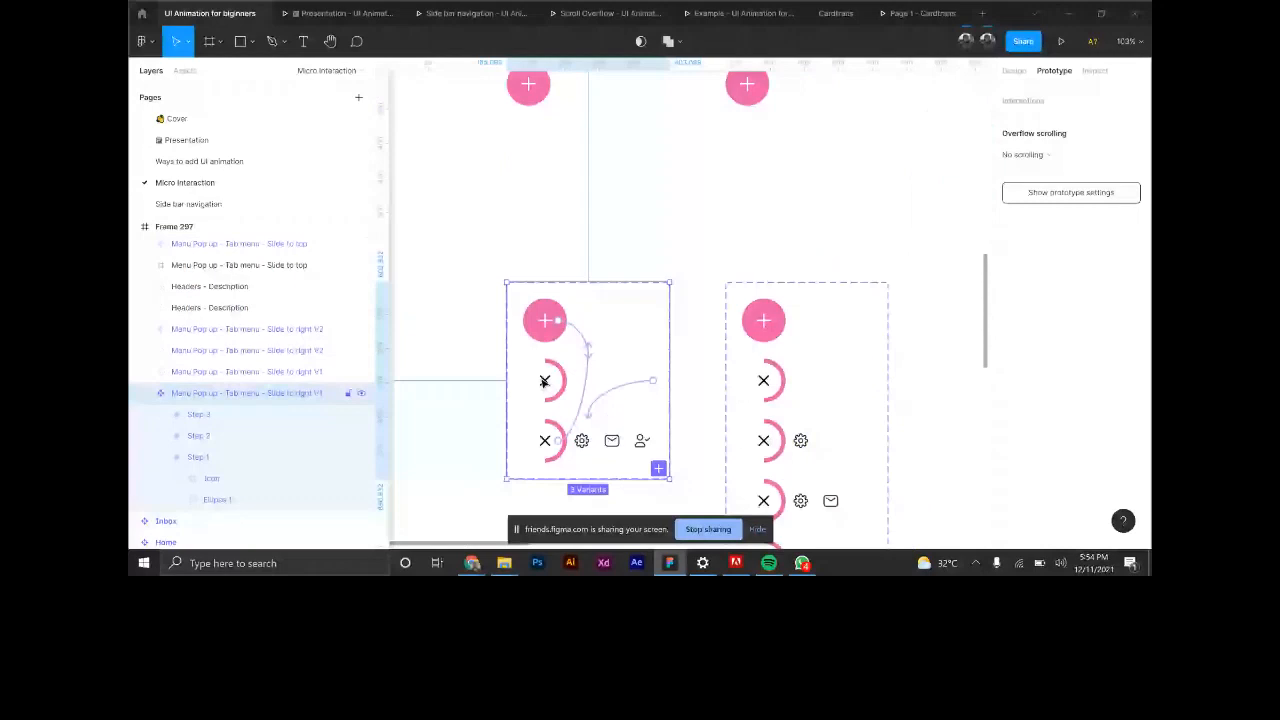
pyautogui.click(538, 362)
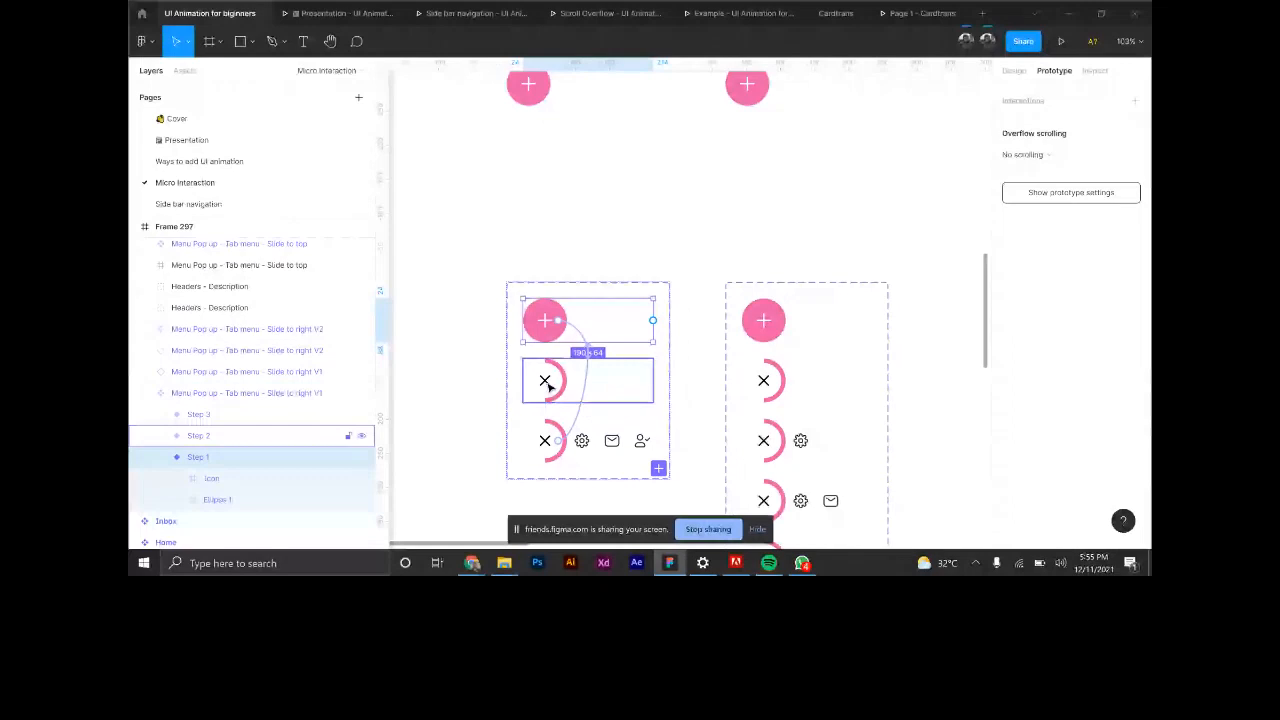
pyautogui.scroll(-1, 548, 387)
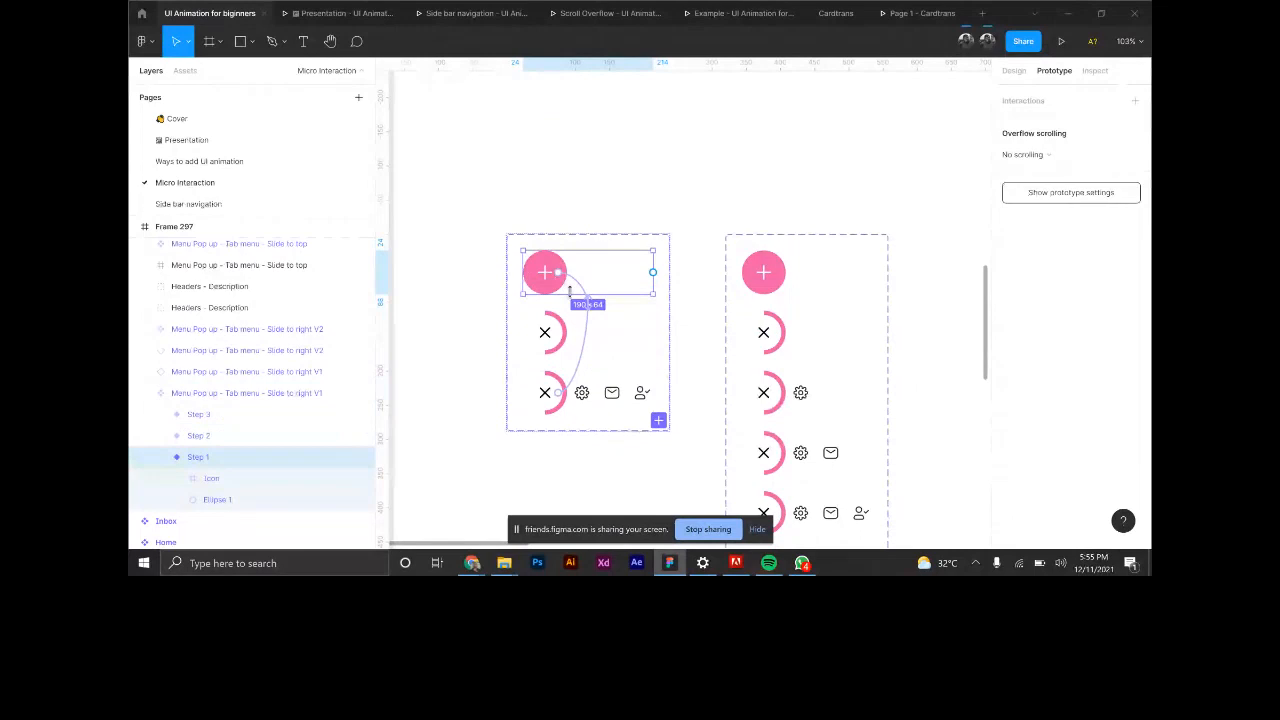
pyautogui.click(557, 350)
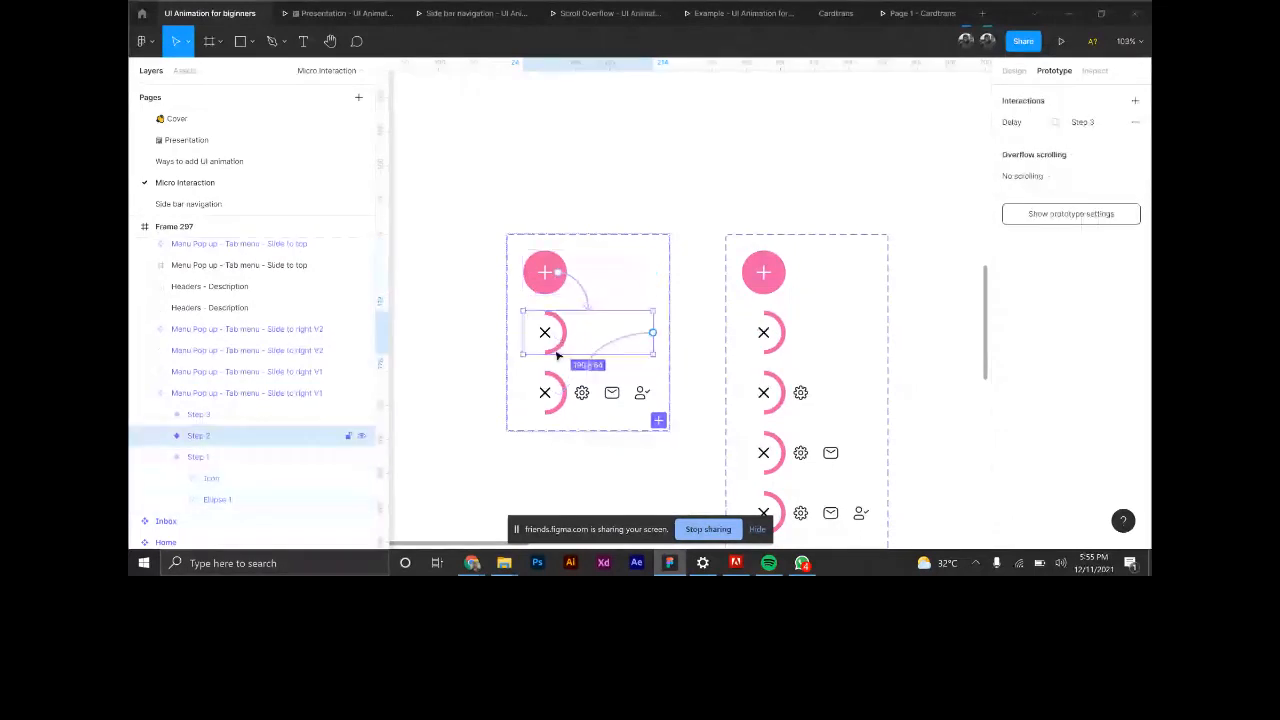
pyautogui.click(568, 385)
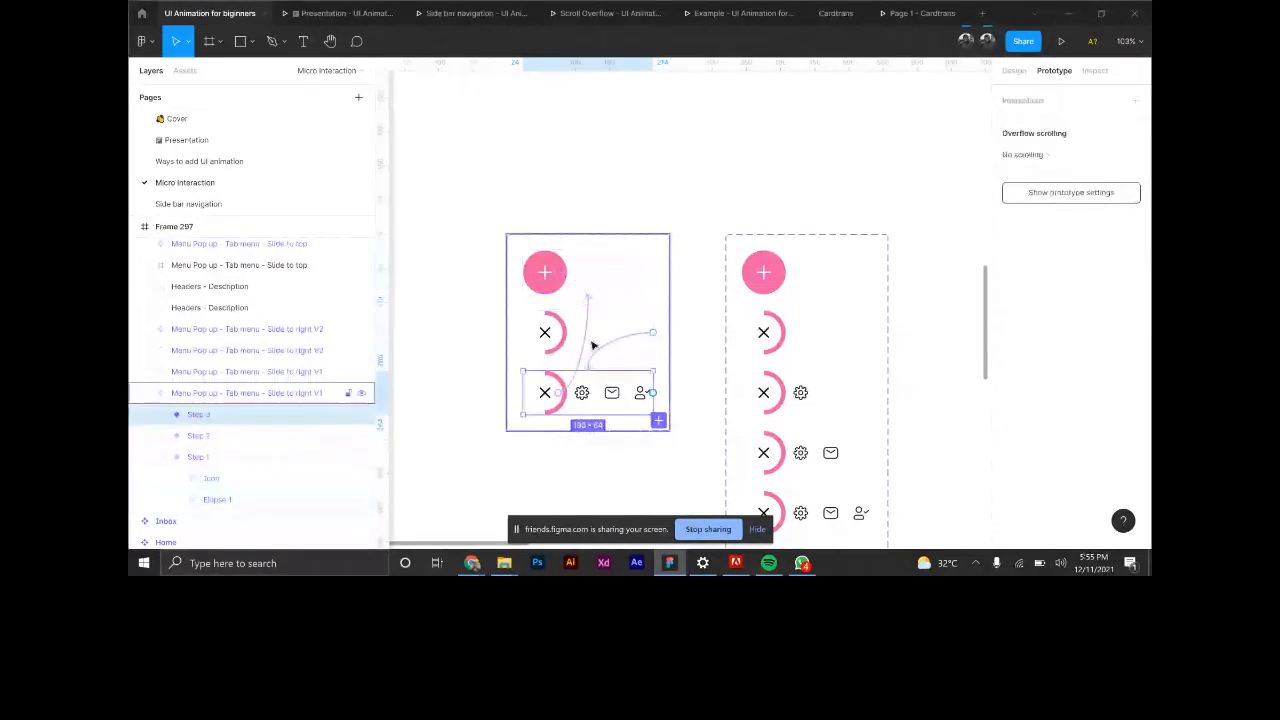
# Remove the flow starting point from the loose Menu Pop up - Tab menu - Slide to right V1 frame below the examples.
pyautogui.scroll(-8, 593, 345)
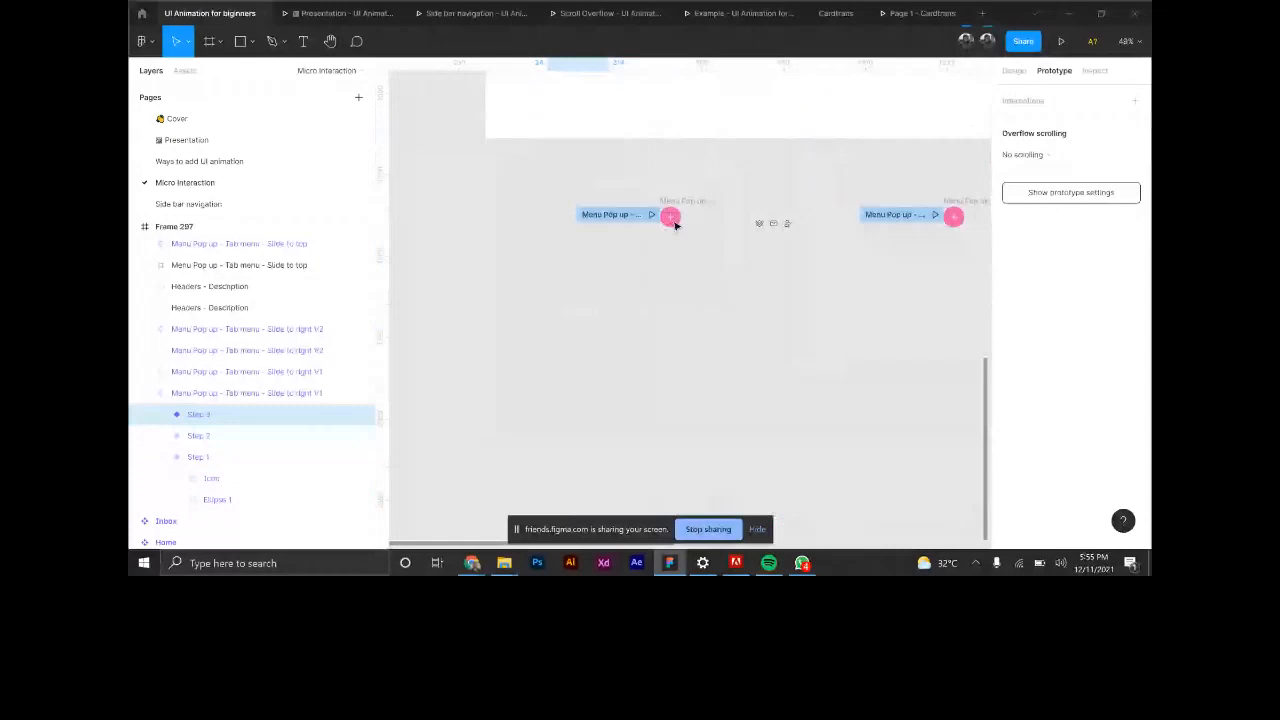
pyautogui.click(674, 224)
pyautogui.scroll(4, 674, 224)
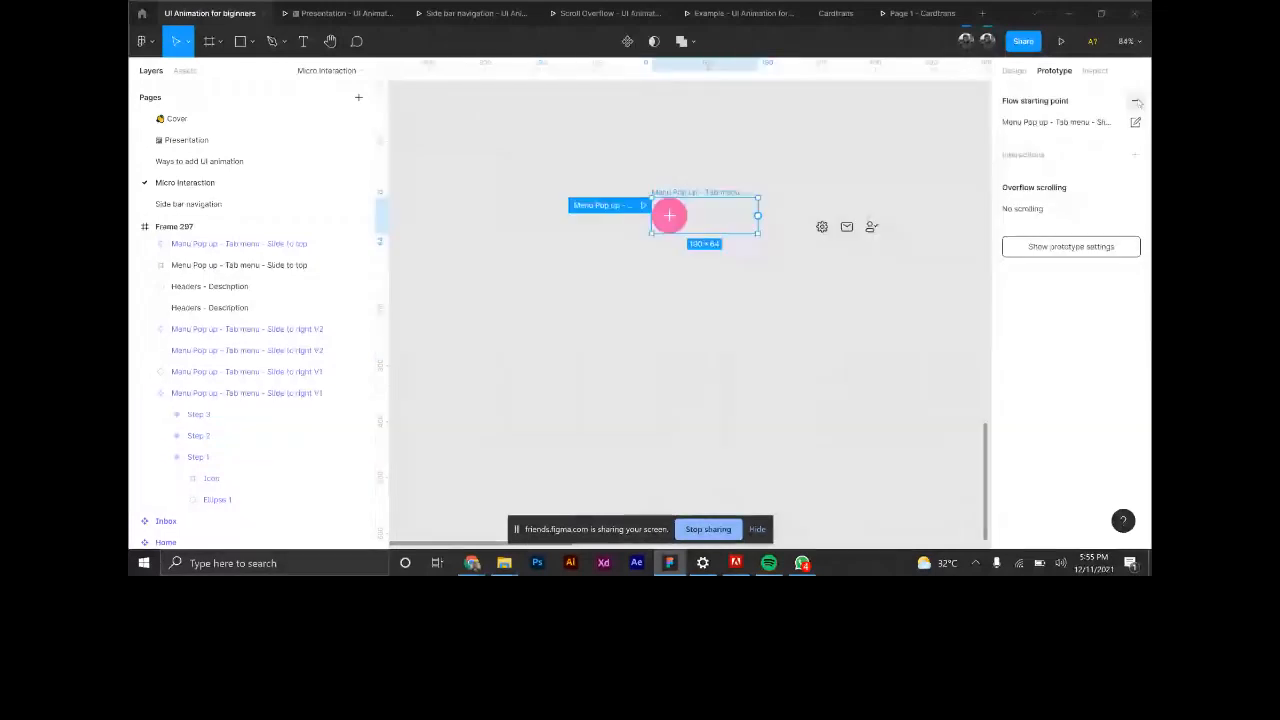
pyautogui.click(1137, 102)
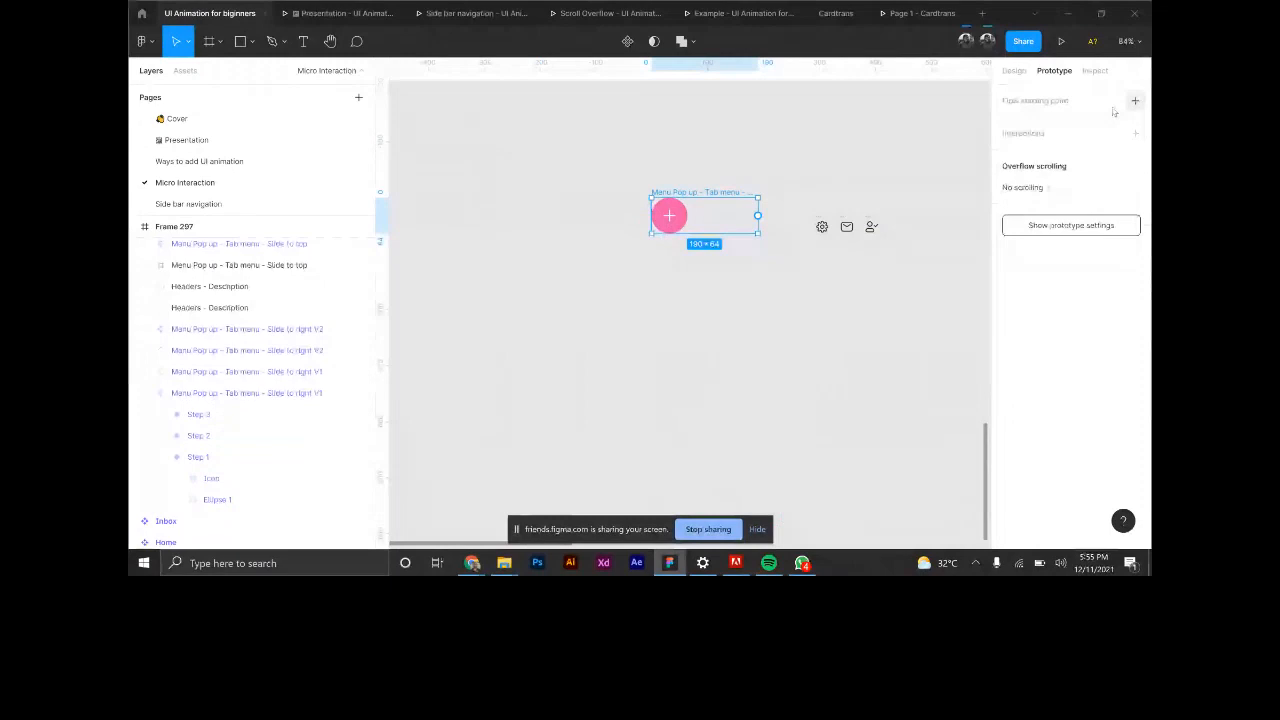
pyautogui.scroll(1, 810, 176)
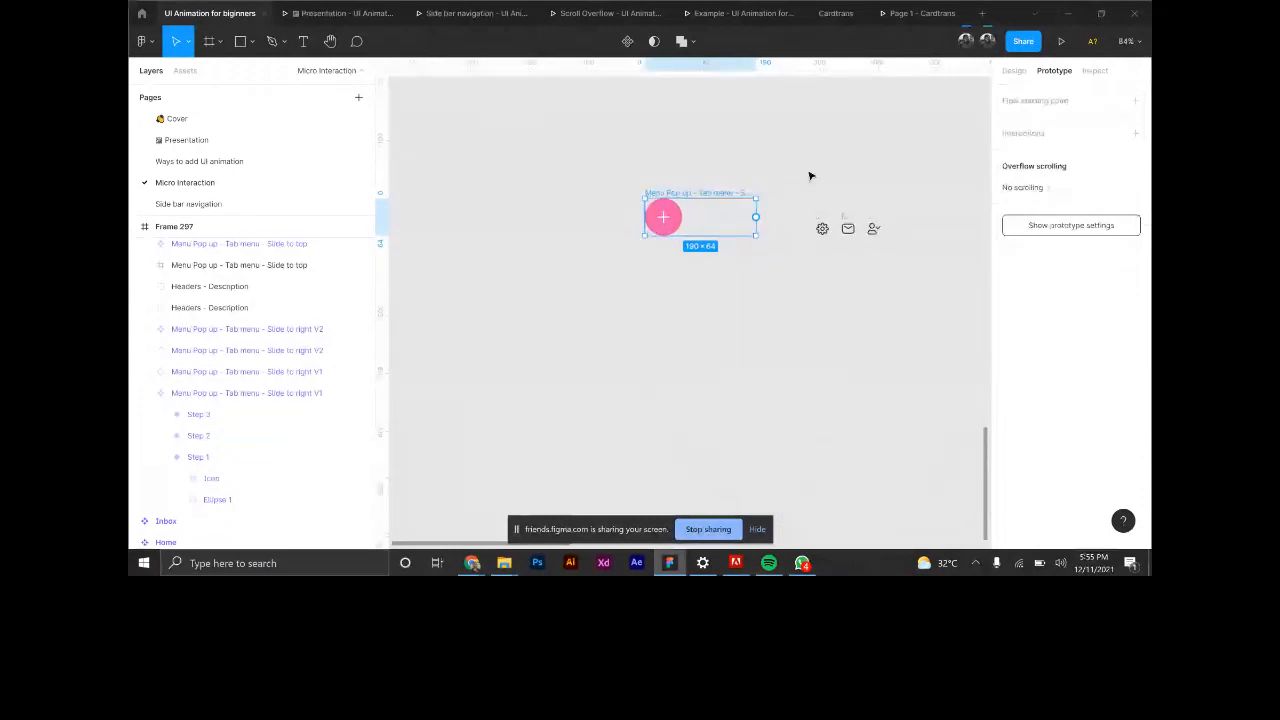
# Turn the loose Menu Pop up - Tab menu - Slide to right V1 frame into a component with a second variant.
pyautogui.scroll(4, 810, 176)
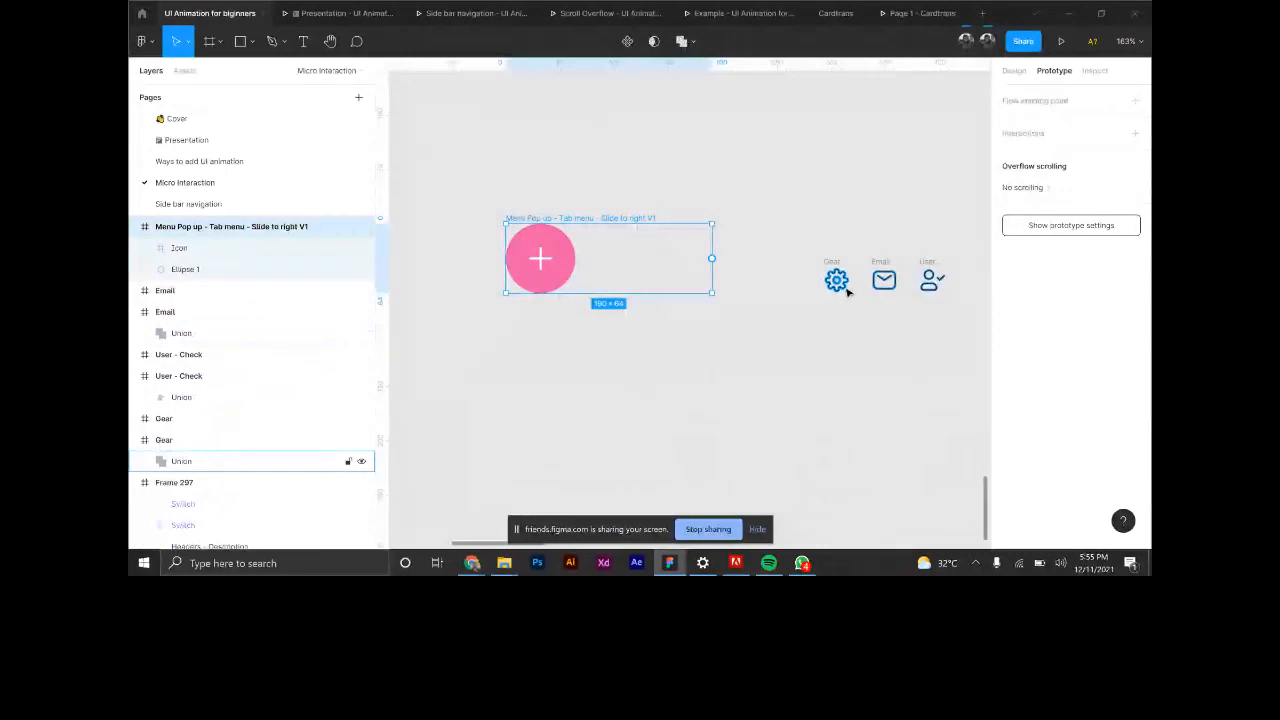
pyautogui.click(1014, 70)
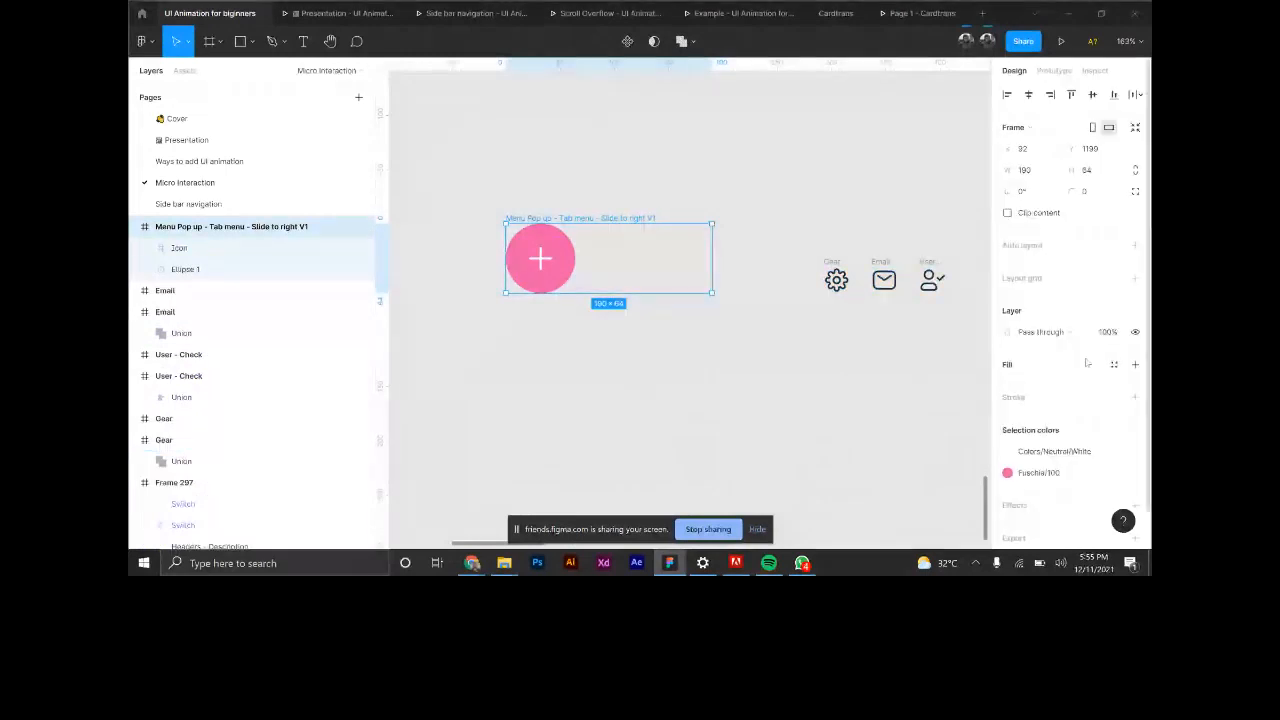
pyautogui.click(540, 258)
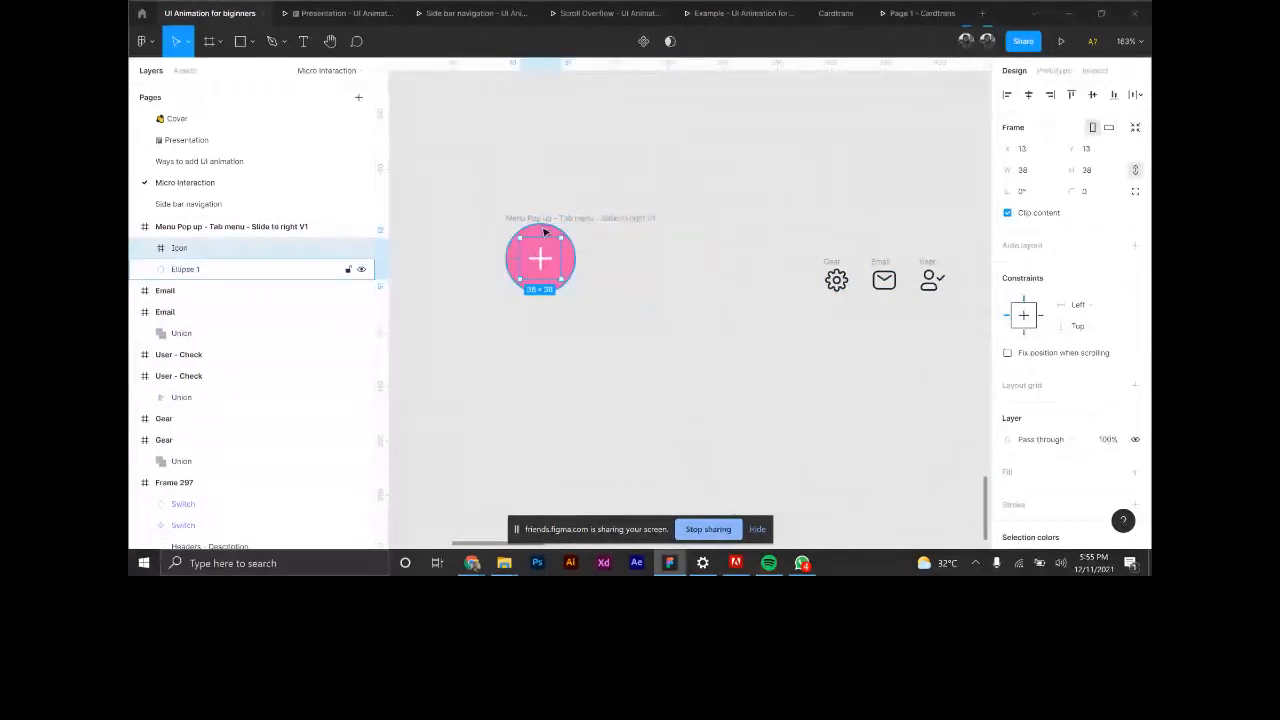
pyautogui.click(547, 231)
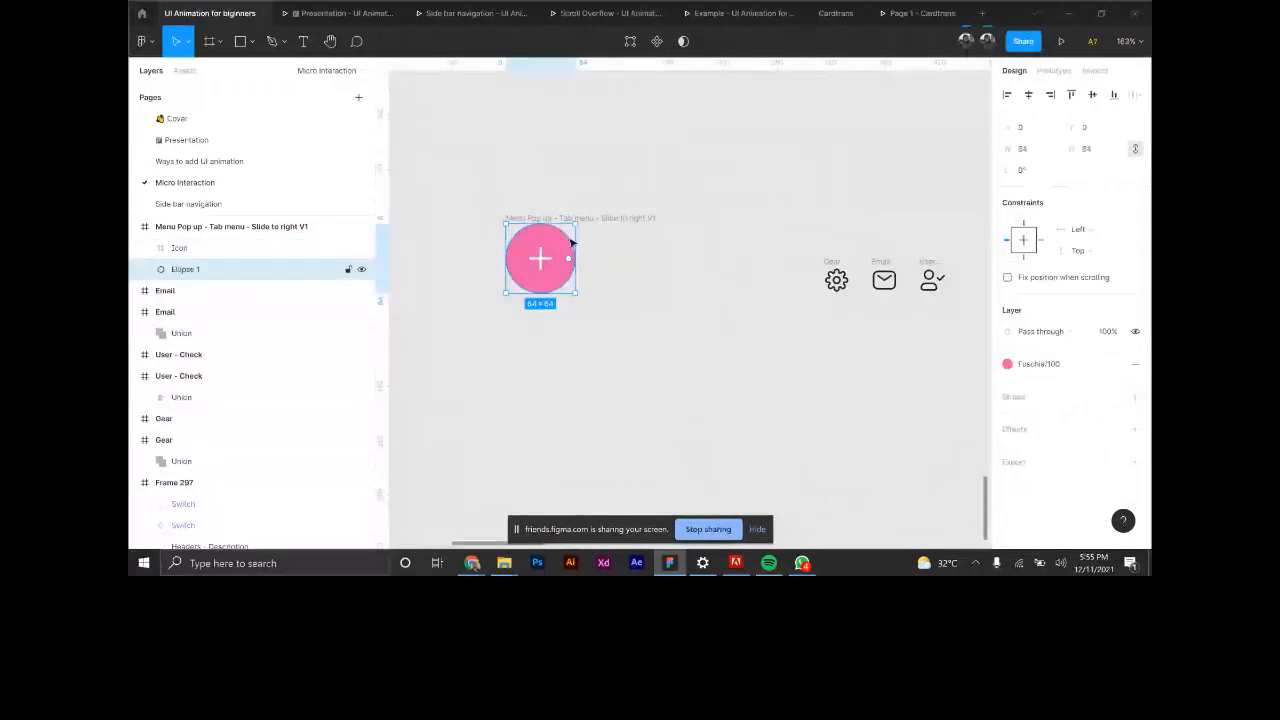
pyautogui.click(521, 218)
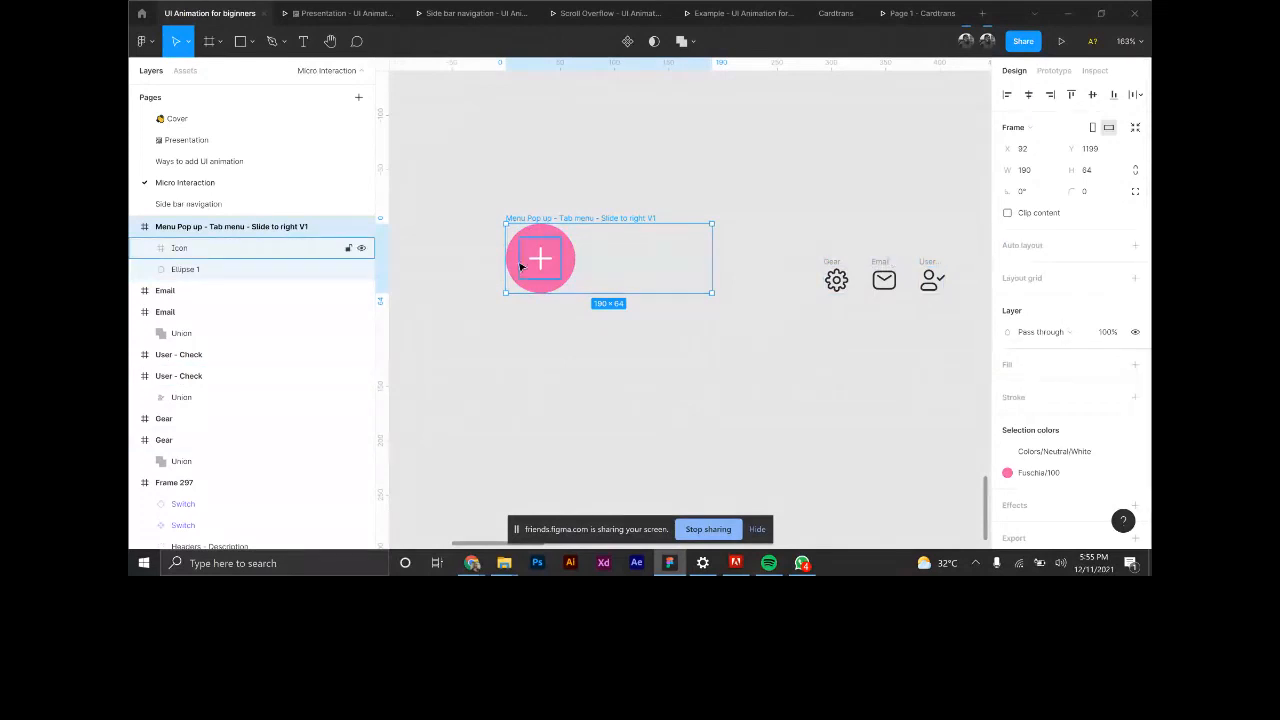
pyautogui.press('alt')
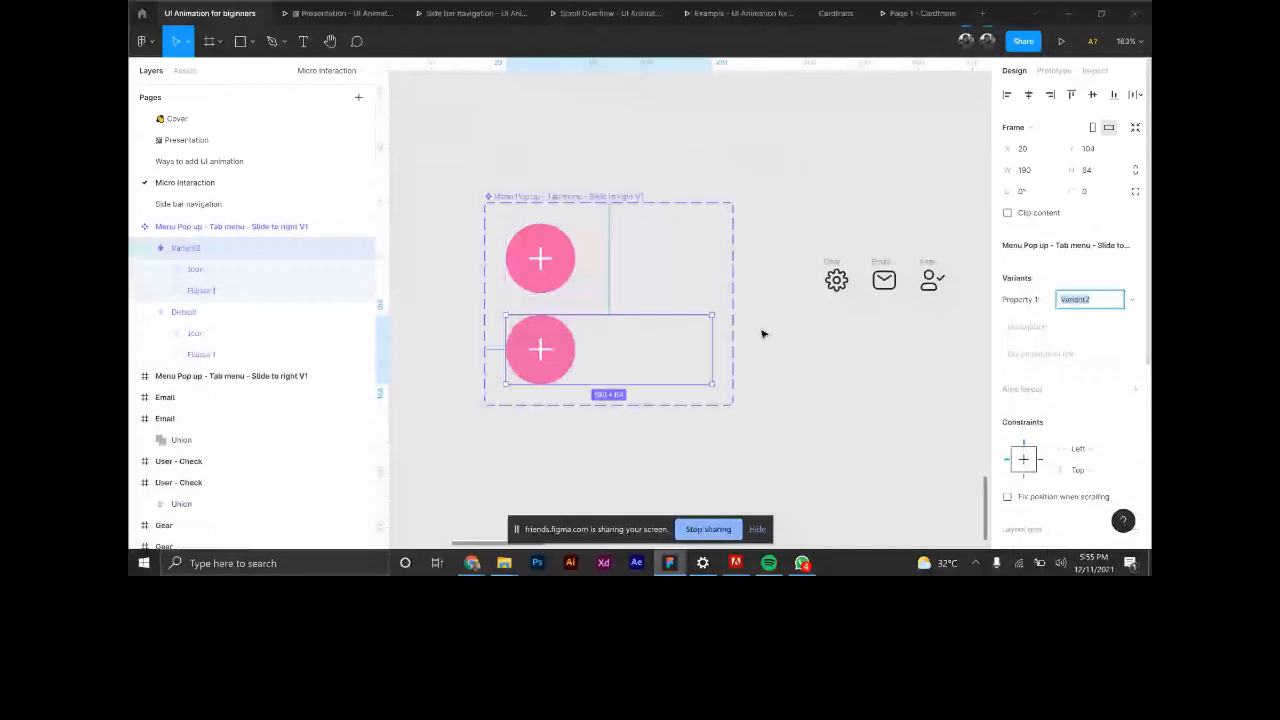
# Rotate the plus icon and the pink circle of the second variant together to -45°.
pyautogui.scroll(-10, 618, 305)
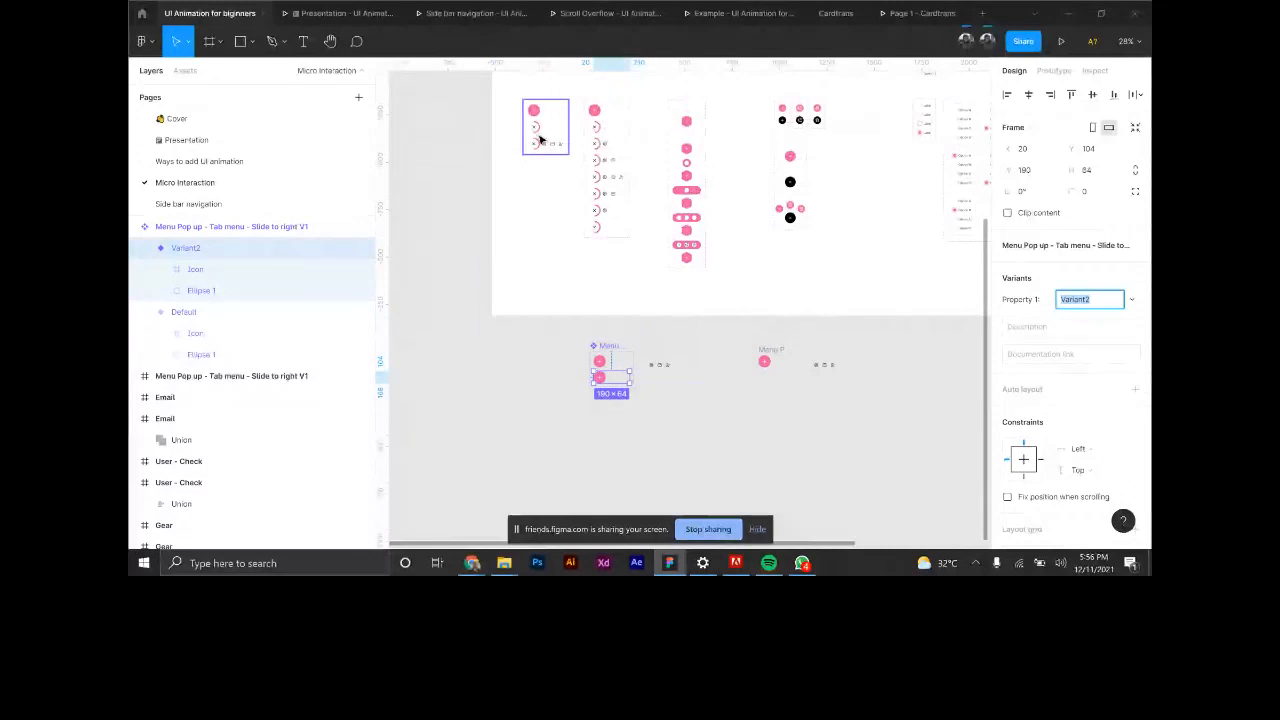
pyautogui.scroll(8, 580, 277)
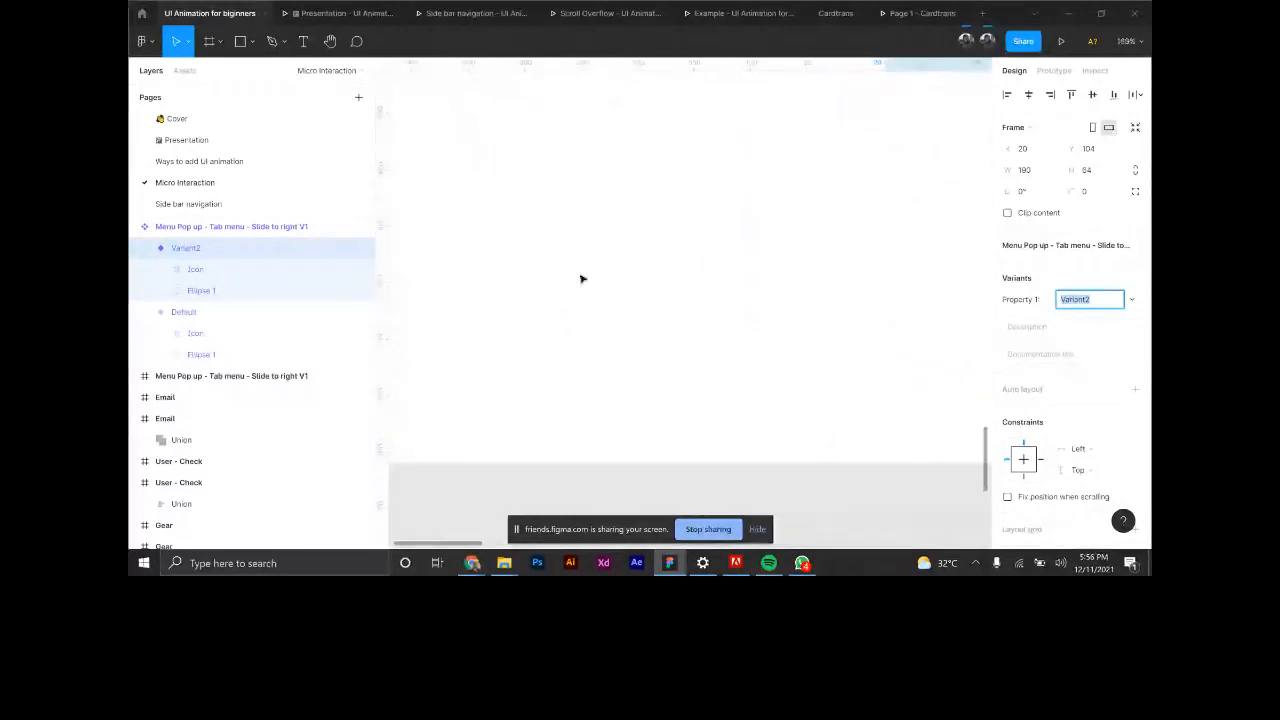
pyautogui.scroll(-8, 556, 275)
pyautogui.scroll(8, 645, 354)
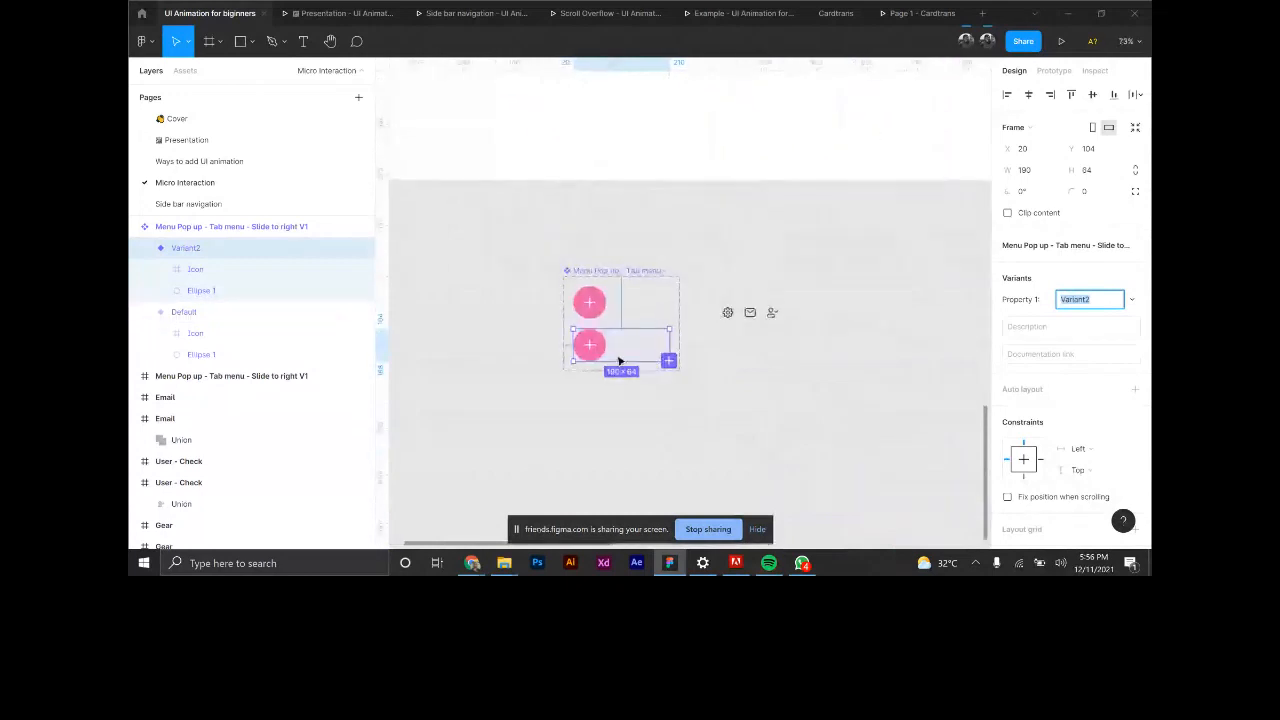
pyautogui.scroll(-2, 618, 361)
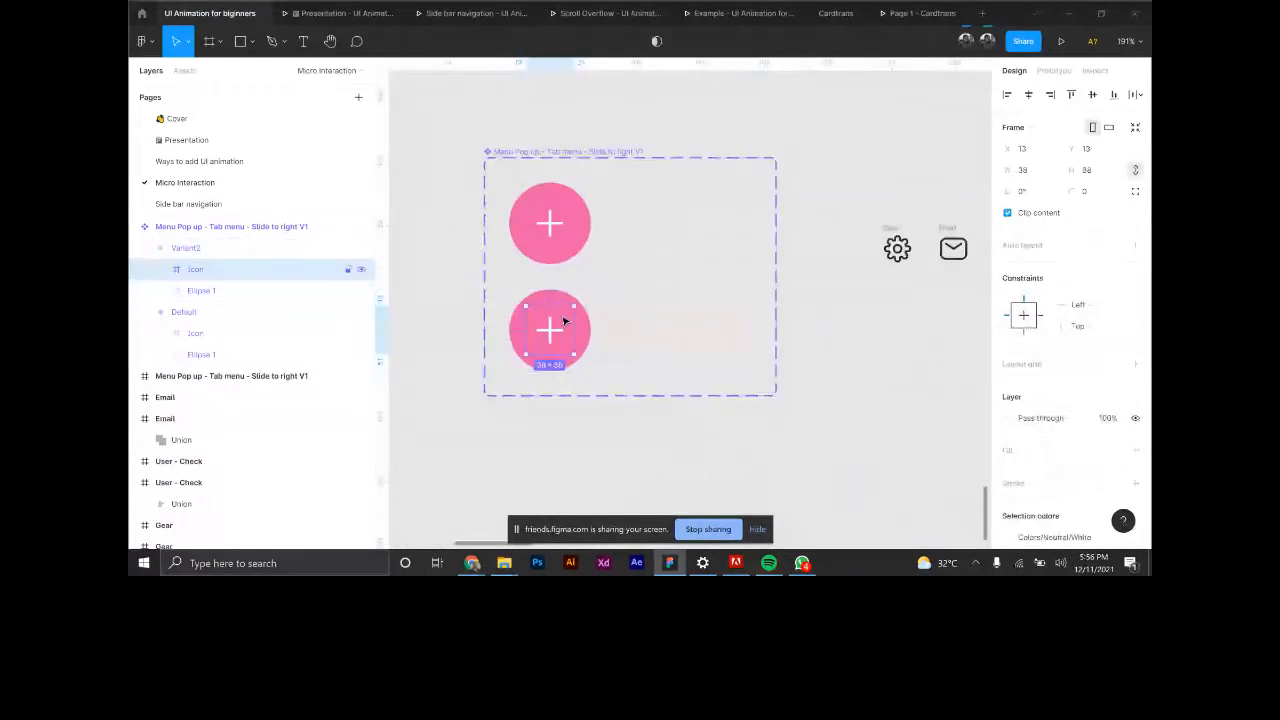
pyautogui.click(590, 328)
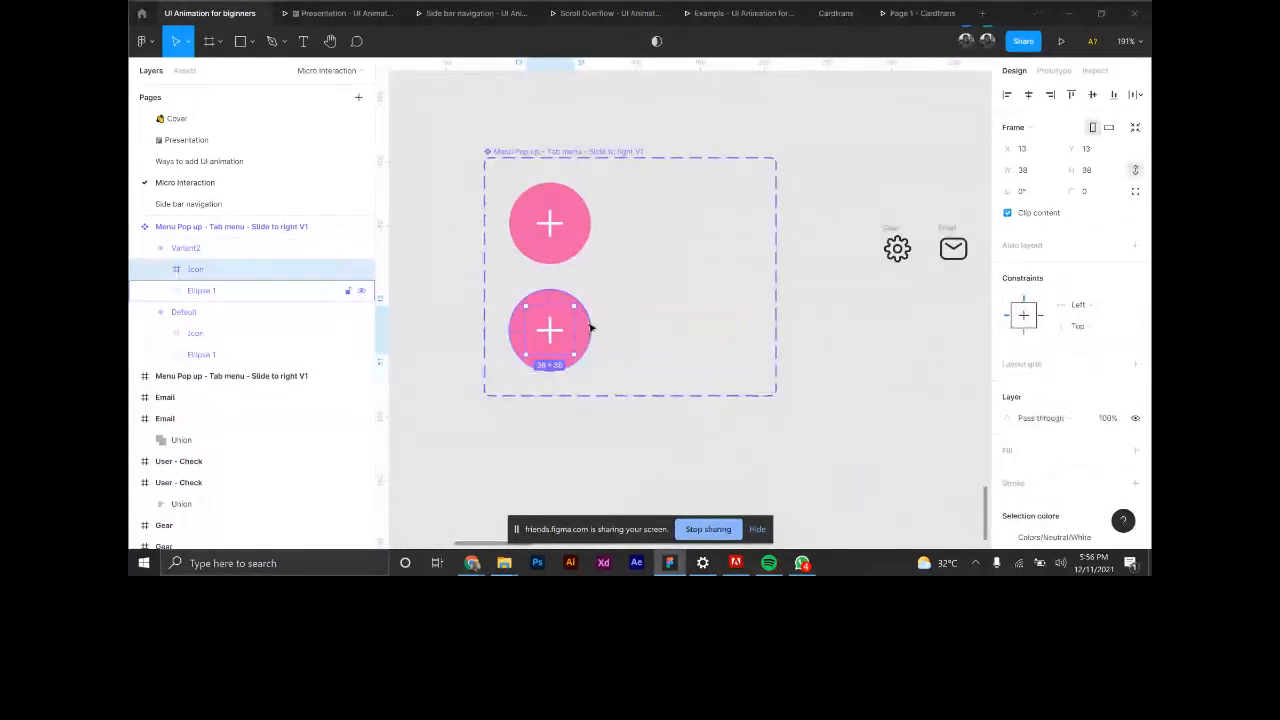
pyautogui.keyDown('shift'); pyautogui.click(590, 328); pyautogui.keyUp('shift')
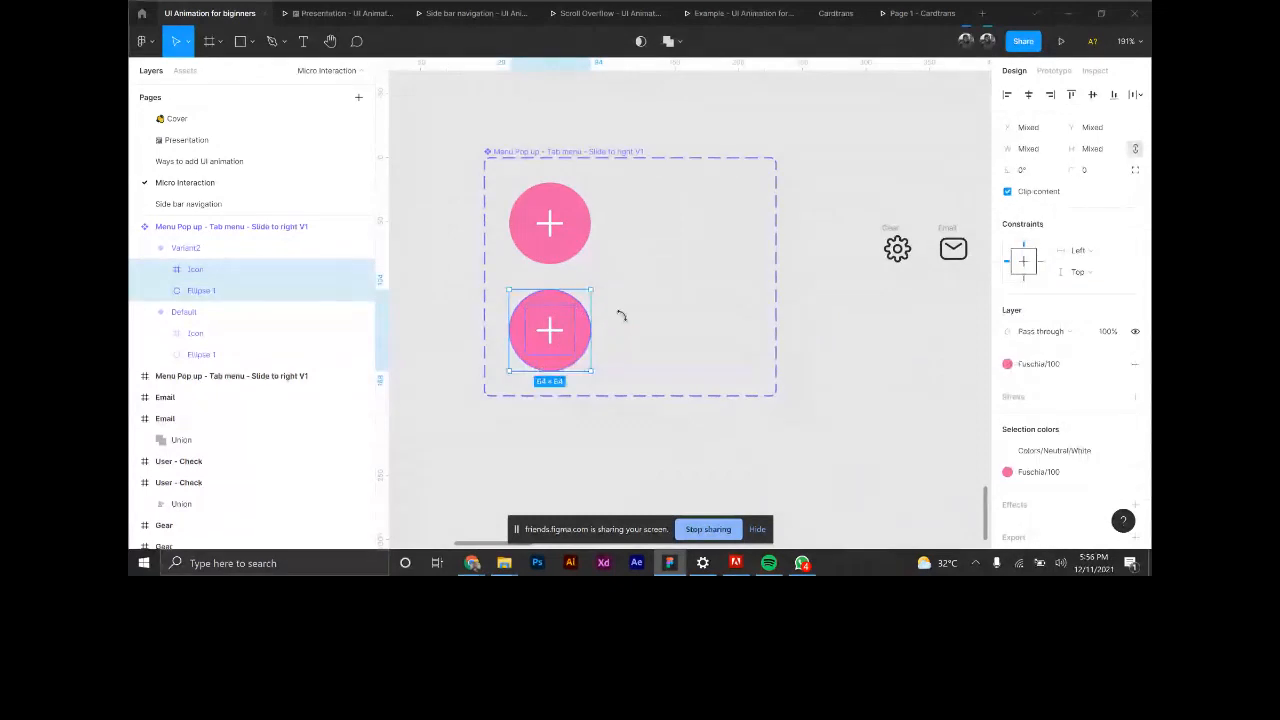
pyautogui.moveTo(621, 315); pyautogui.dragTo(622, 332)
pyautogui.press('Escape')
# Set the stroke colour of the second variant's rotated icon vector to 000000.
pyautogui.doubleClick(552, 337)
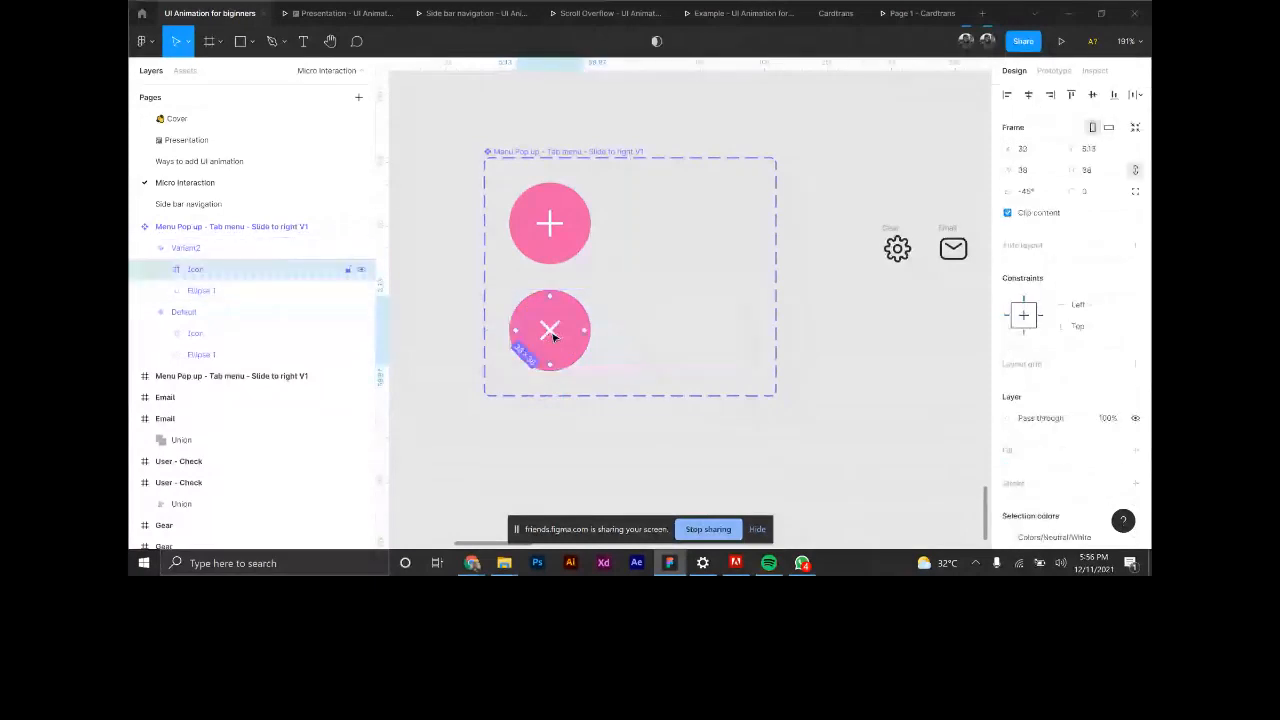
pyautogui.doubleClick(552, 337)
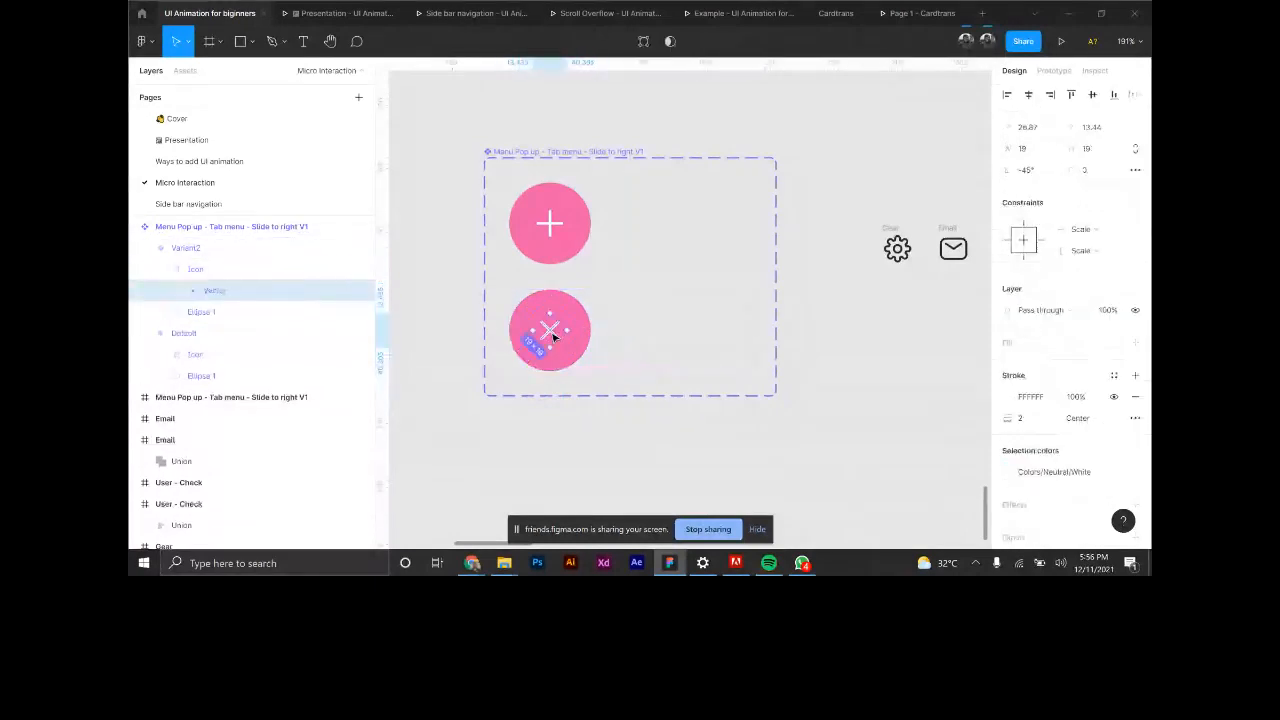
pyautogui.click(1030, 397)
pyautogui.write('000000')
pyautogui.click(1007, 397)
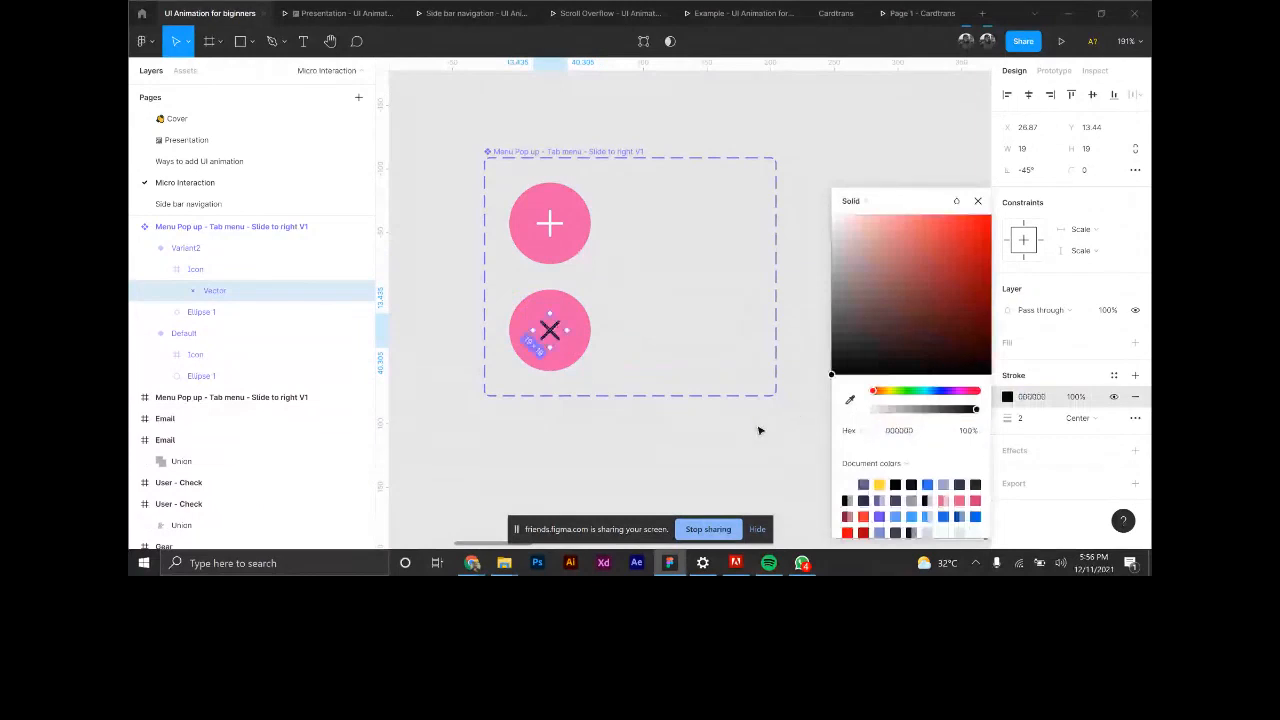
# Cut the second variant's pink circle into an open ring with a sweep of about 80% and a ratio of about 80%.
pyautogui.click(551, 360)
pyautogui.scroll(5, 551, 368)
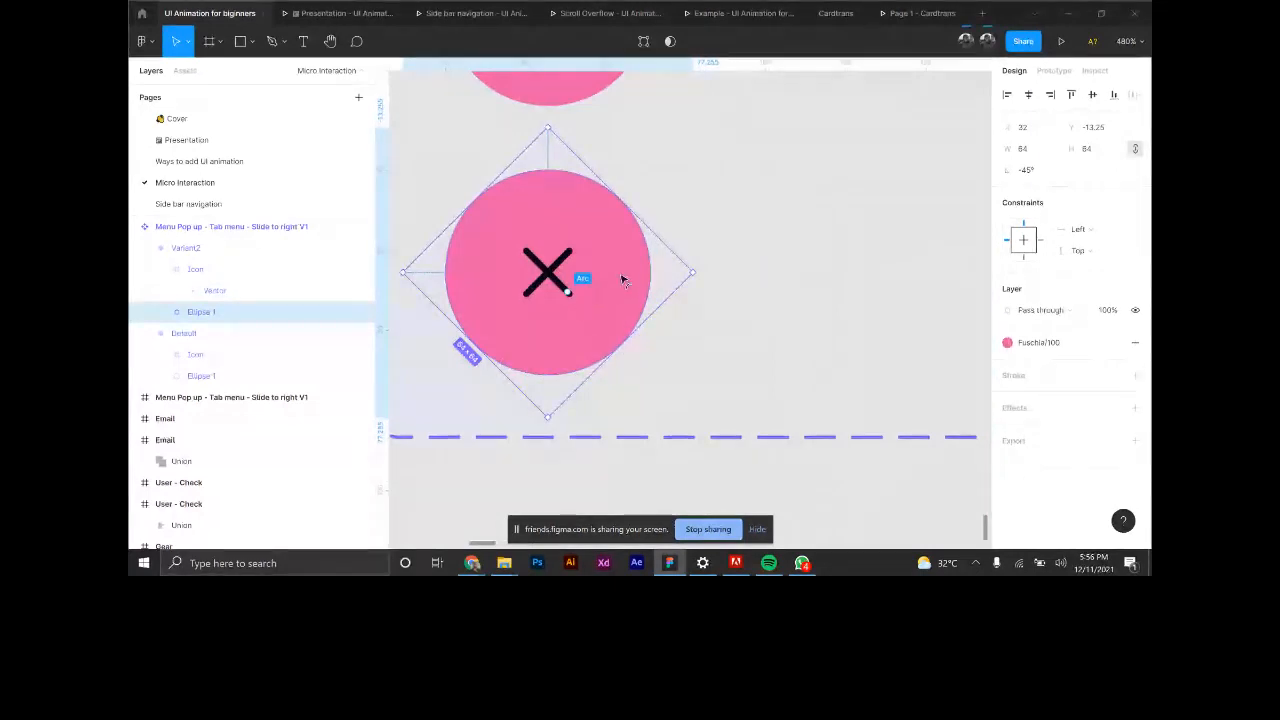
pyautogui.moveTo(567, 290); pyautogui.dragTo(486, 223)
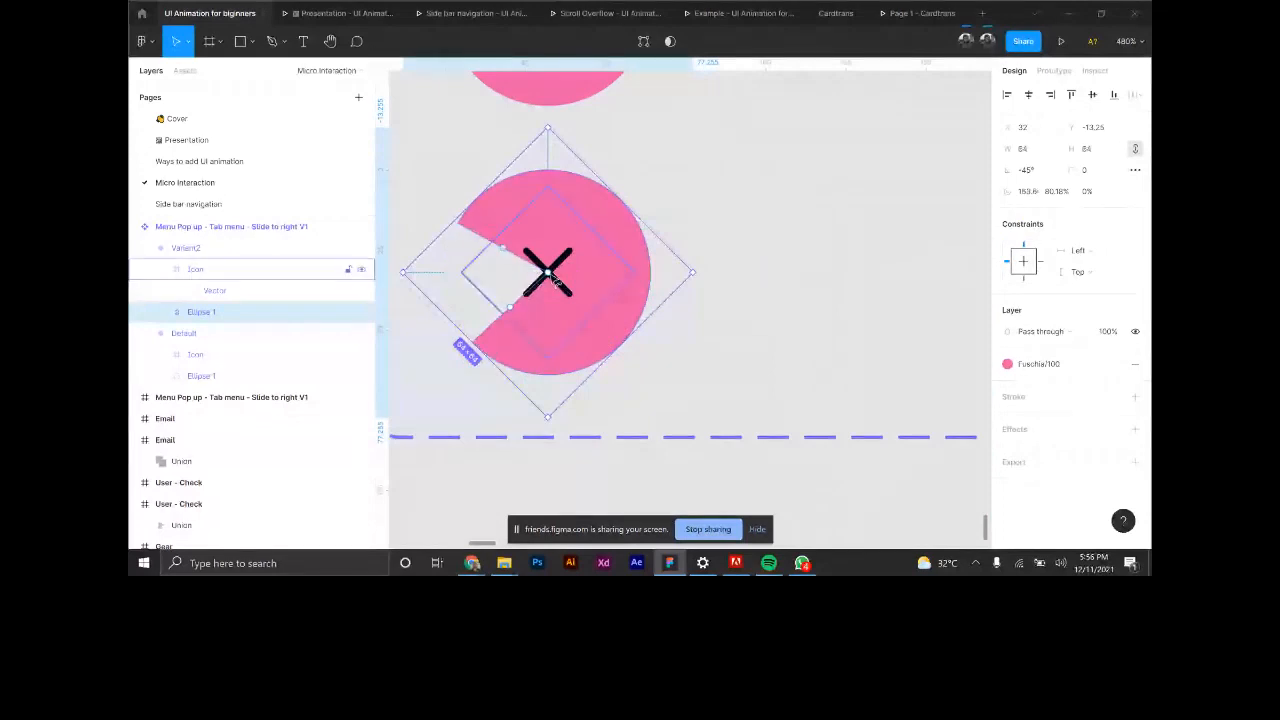
pyautogui.moveTo(549, 275); pyautogui.dragTo(631, 259)
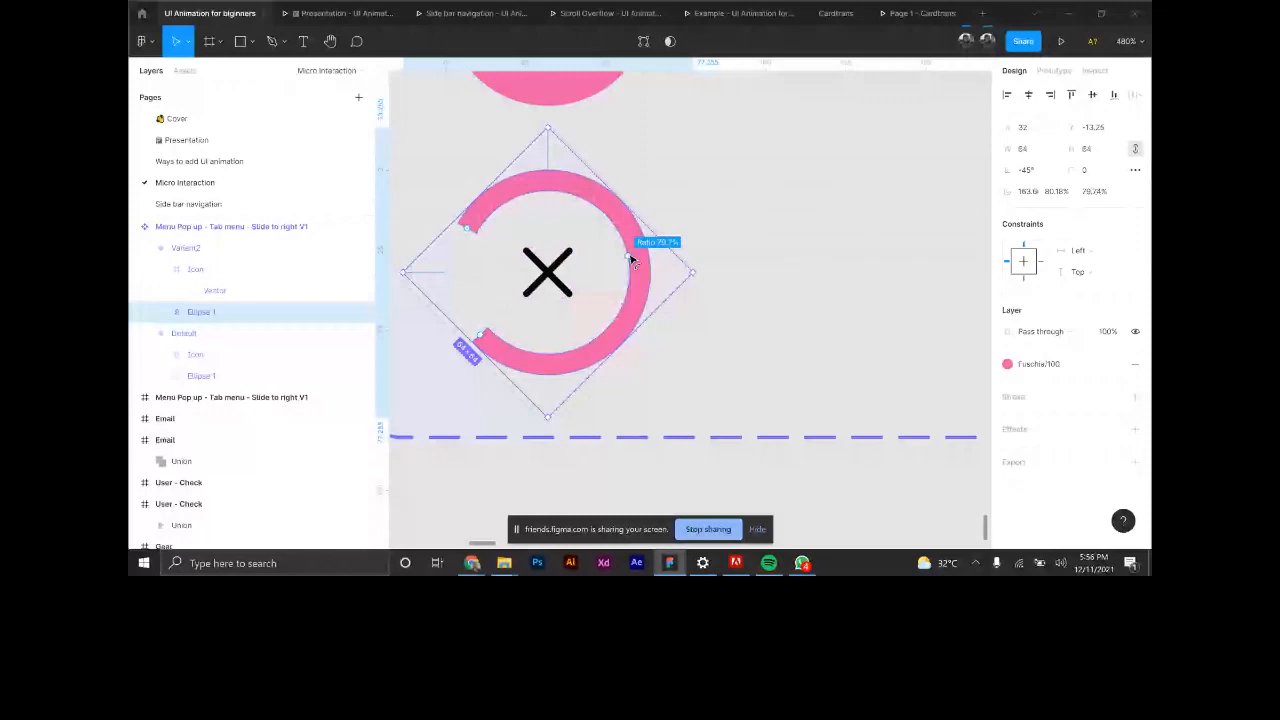
# Shorten the ring to roughly its right half, starting at -135° with a sweep of about 49% and a ratio of about 83%.
pyautogui.moveTo(467, 229); pyautogui.dragTo(568, 182)
pyautogui.moveTo(467, 229); pyautogui.dragTo(545, 364)
pyautogui.moveTo(568, 182)
pyautogui.mouseDown()
pyautogui.moveTo(553, 188)
pyautogui.moveTo(548, 175)
pyautogui.mouseUp()
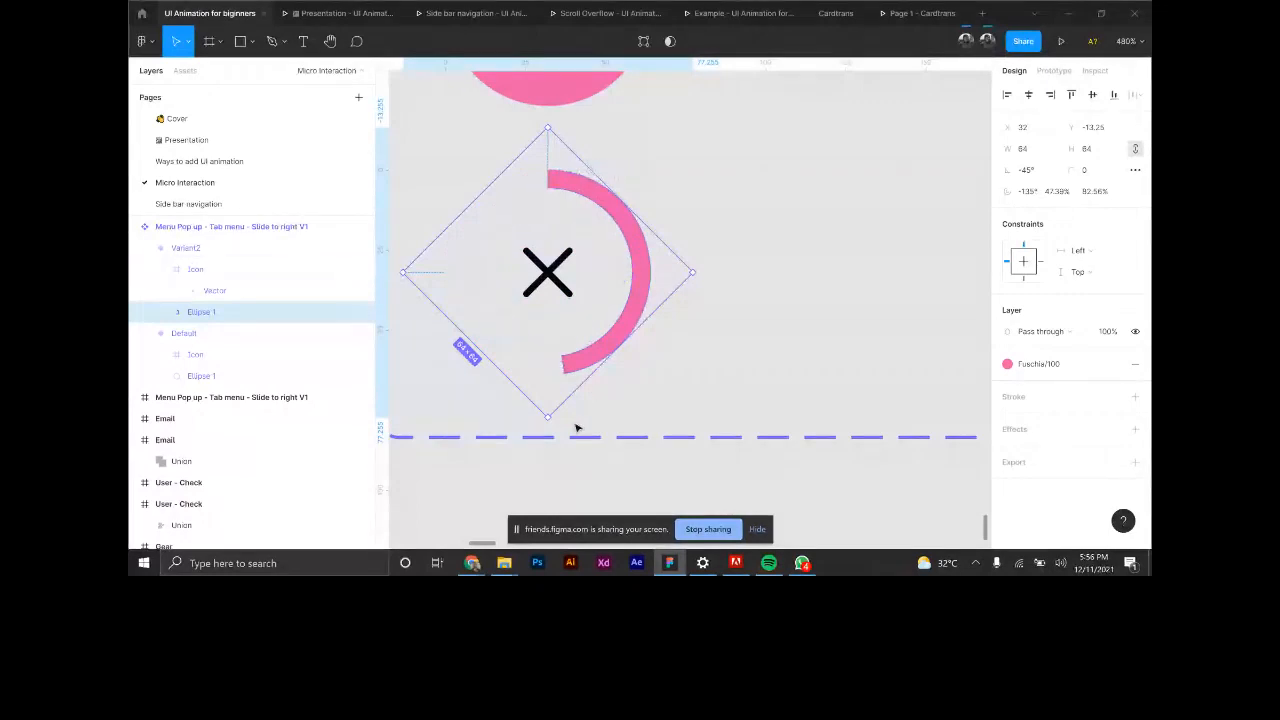
pyautogui.moveTo(563, 366); pyautogui.dragTo(554, 371)
pyautogui.hotkey('ctrl', 'z')
# Place a vertical guide through the centre of the second variant's X icon, aligned with the arc's upper end.
pyautogui.scroll(3, 556, 371)
pyautogui.scroll(-4, 618, 406)
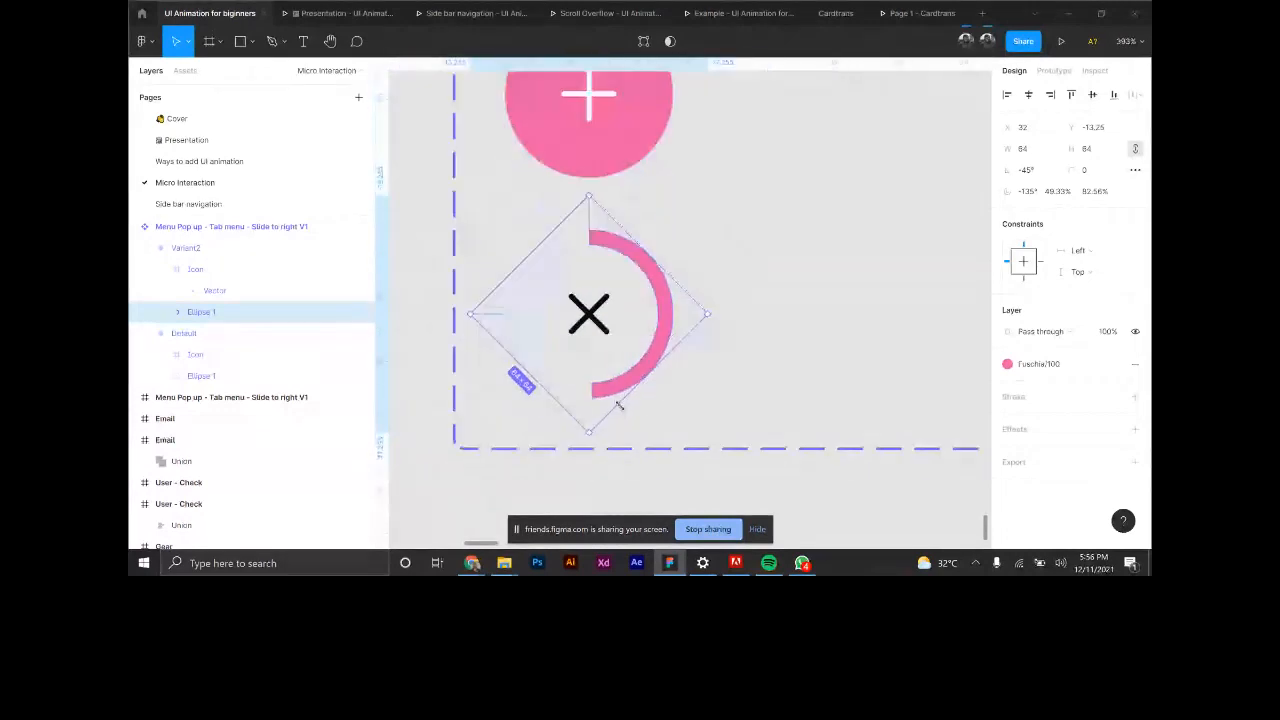
pyautogui.scroll(1, 618, 406)
pyautogui.moveTo(403, 278); pyautogui.dragTo(584, 300)
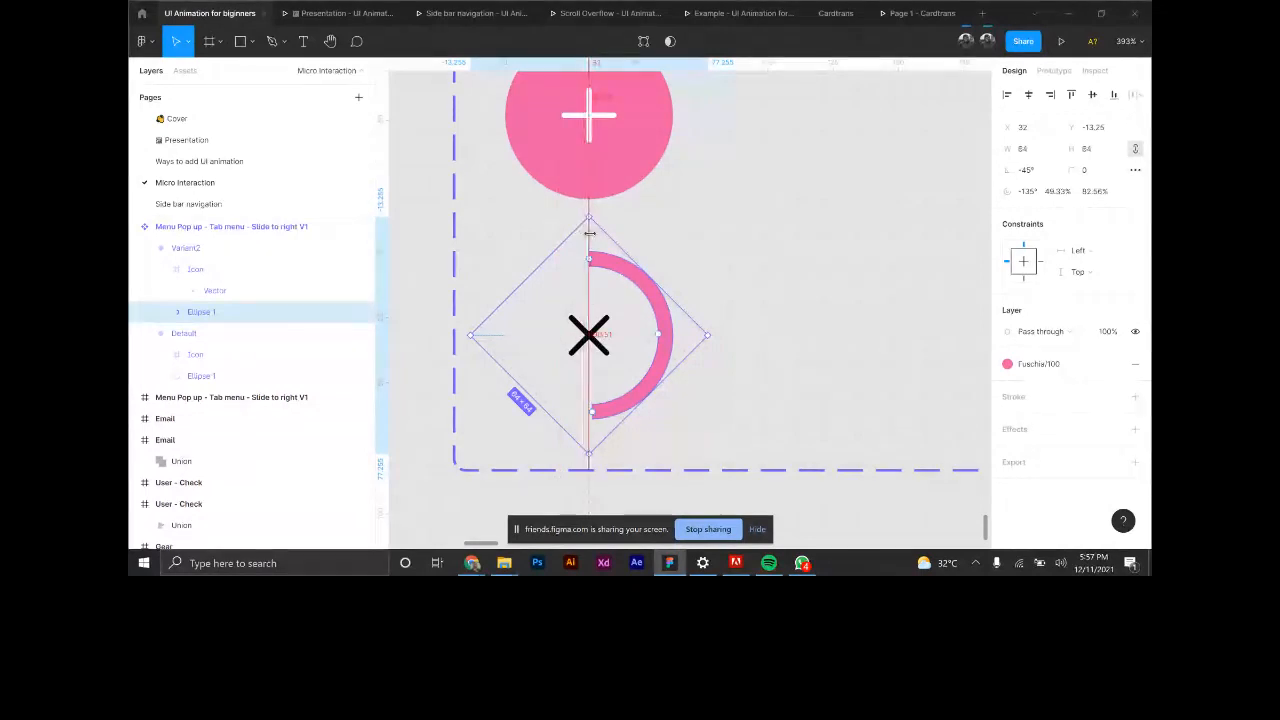
# Extend the arc's lower end to the vertical guide for a 50% sweep, and deselect the shape.
pyautogui.scroll(3, 590, 415)
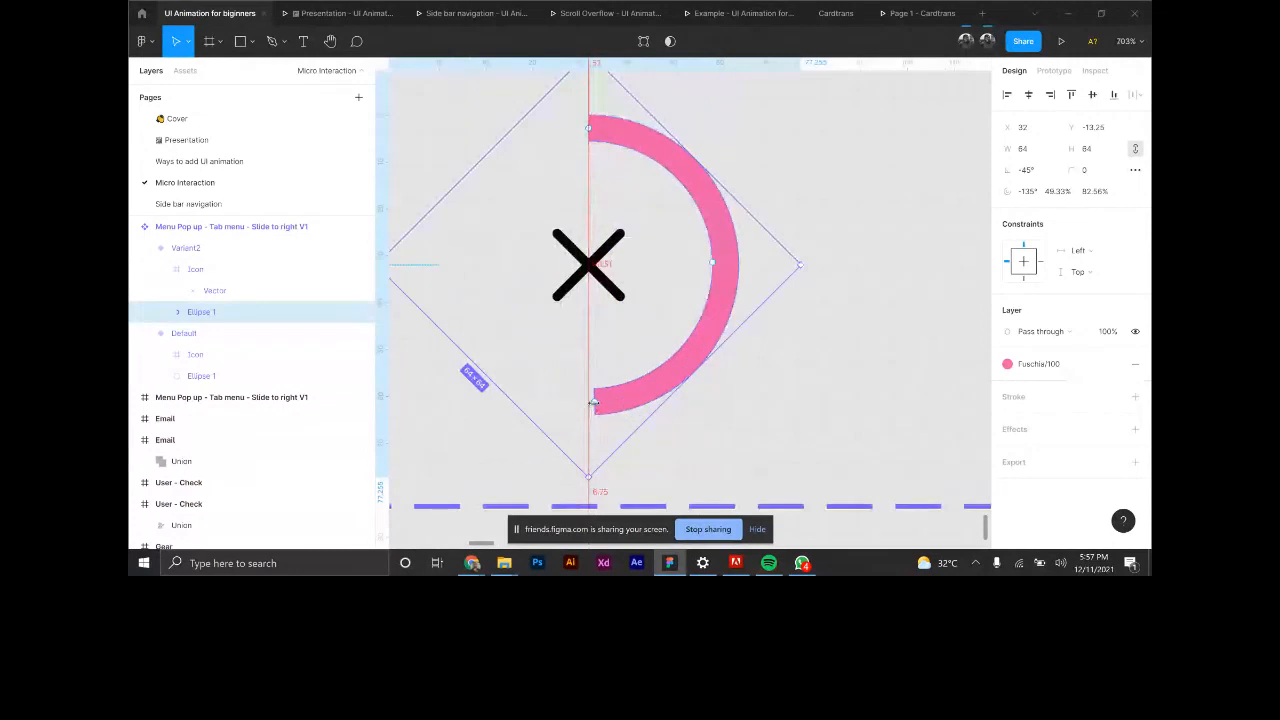
pyautogui.scroll(5, 592, 403)
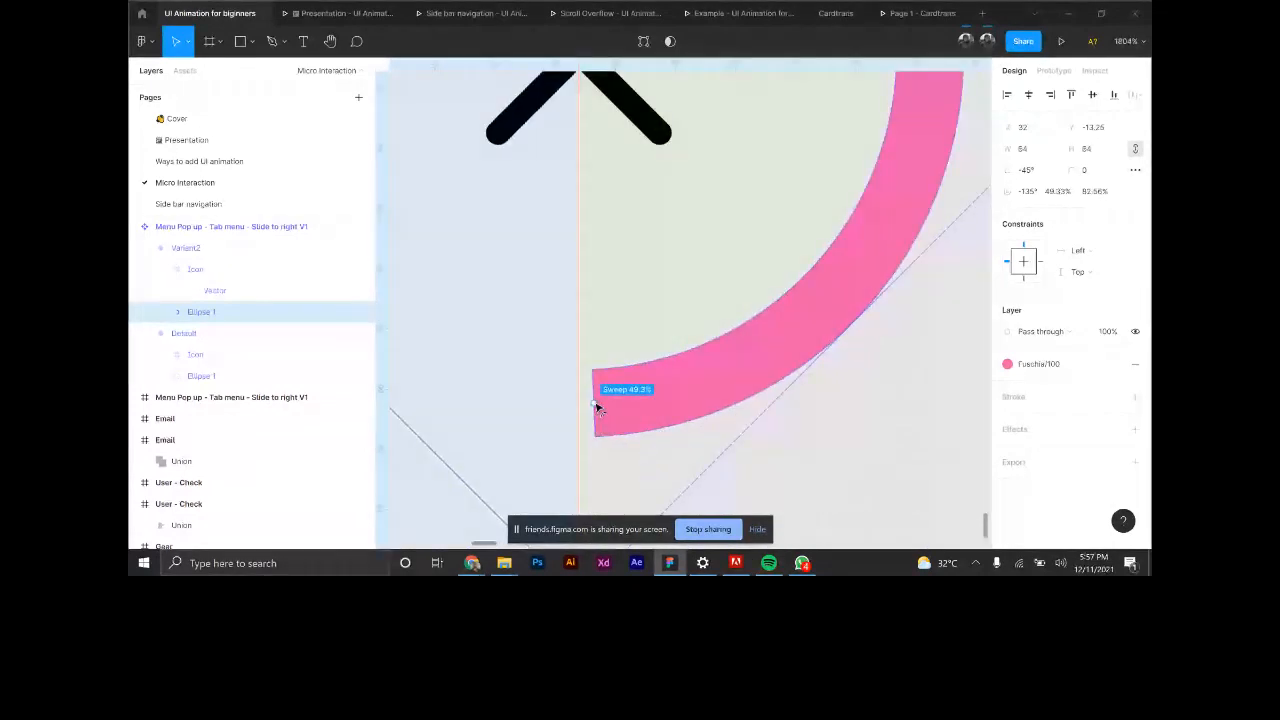
pyautogui.moveTo(590, 407); pyautogui.dragTo(590, 402)
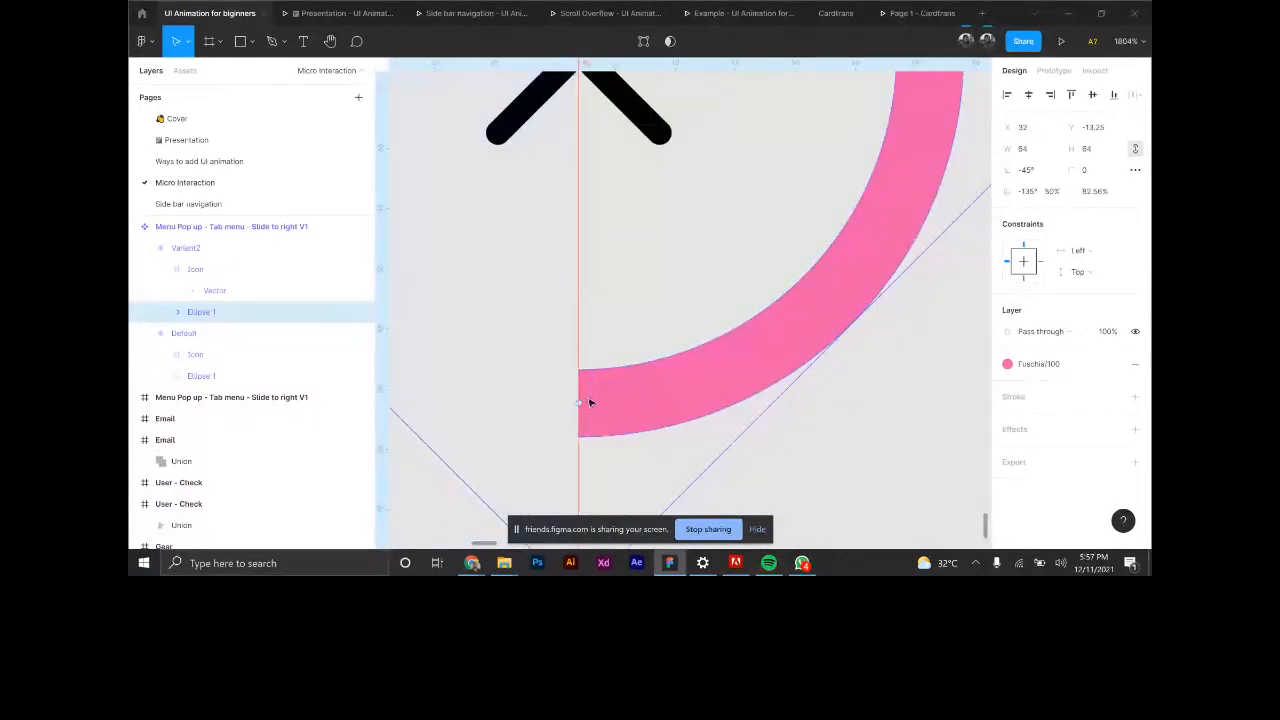
pyautogui.scroll(-10, 590, 402)
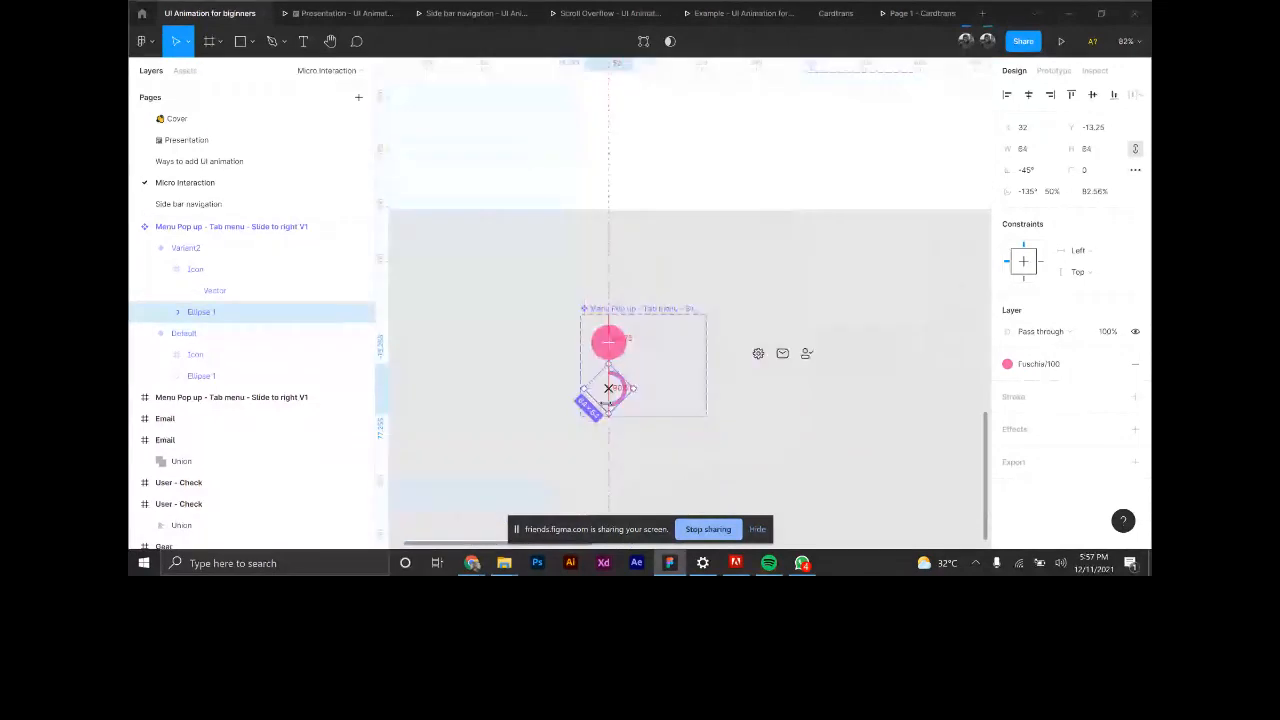
pyautogui.click(514, 409)
pyautogui.scroll(-3, 510, 400)
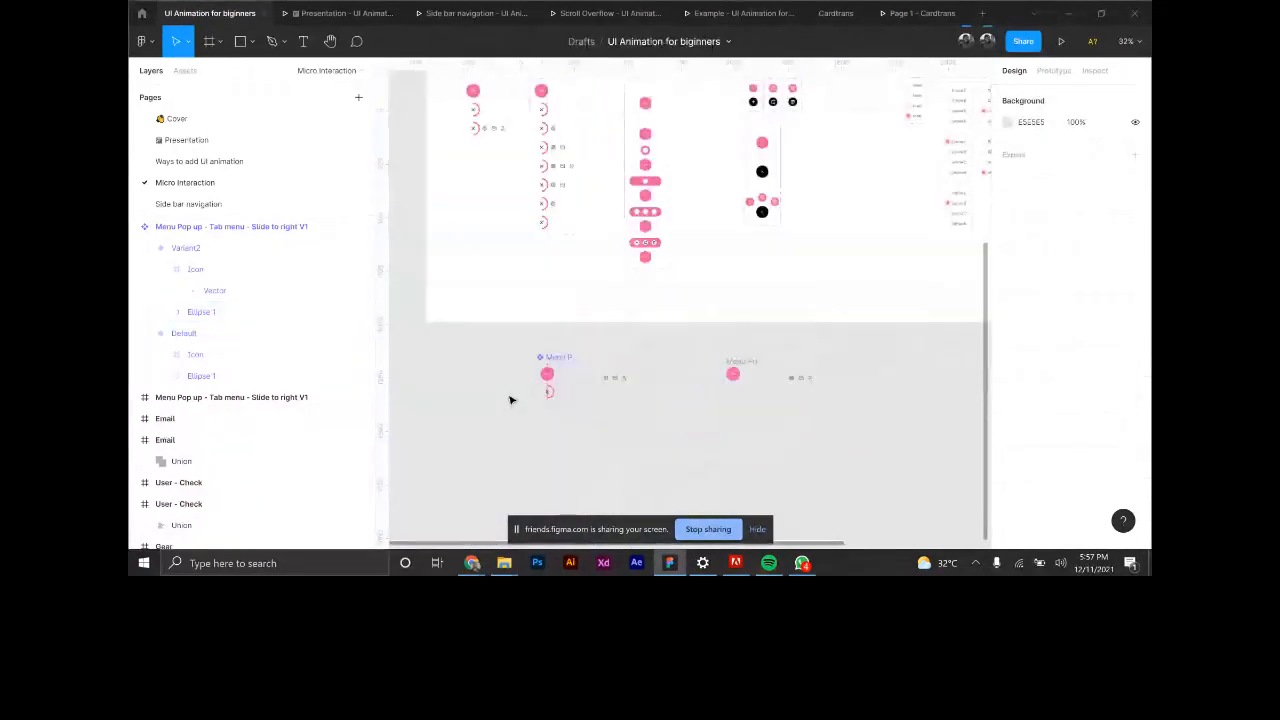
# Add a third variant to the new component below Variant2, matching the three-step layout of the reference component, and select it.
pyautogui.scroll(1, 510, 400)
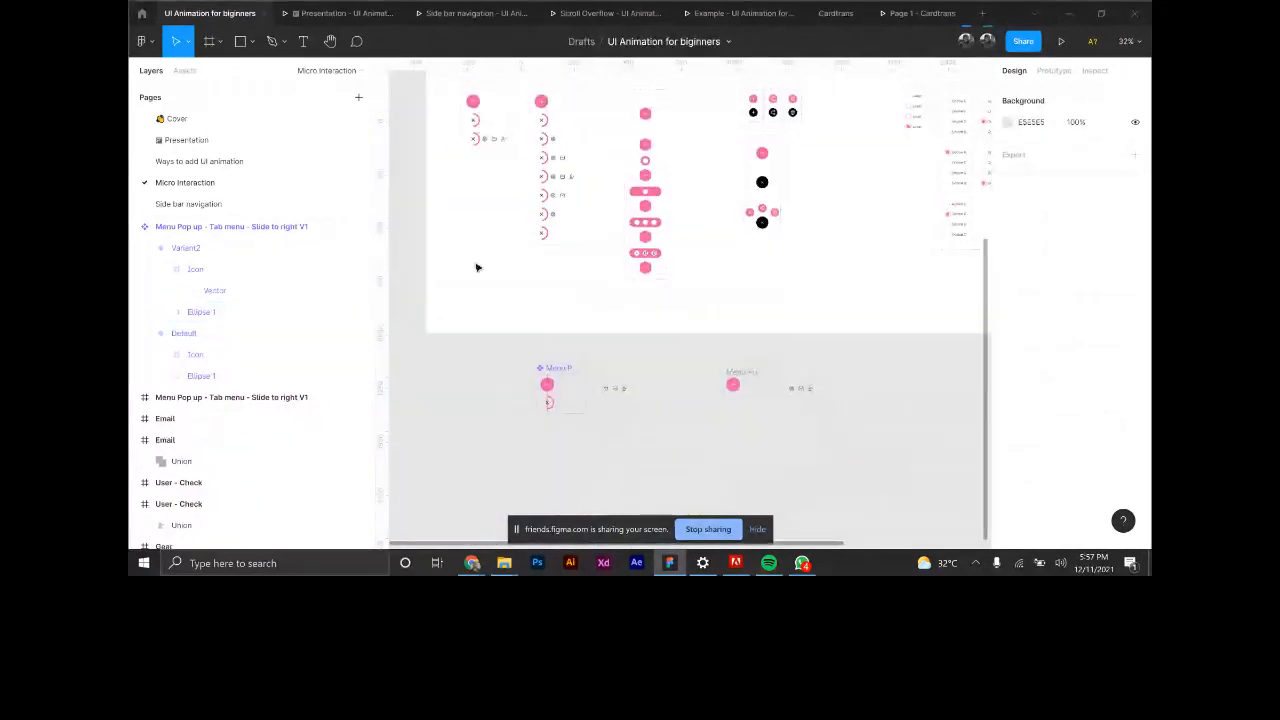
pyautogui.click(481, 146)
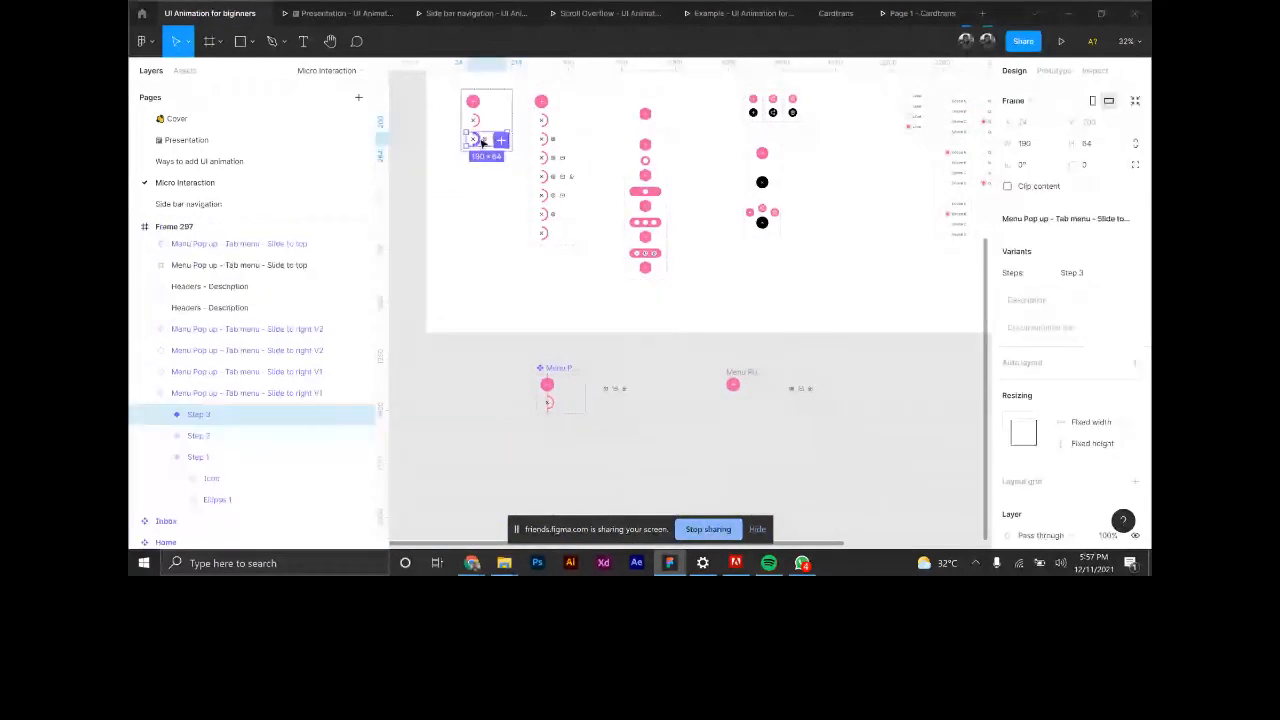
pyautogui.hotkey('ctrl', 'z')
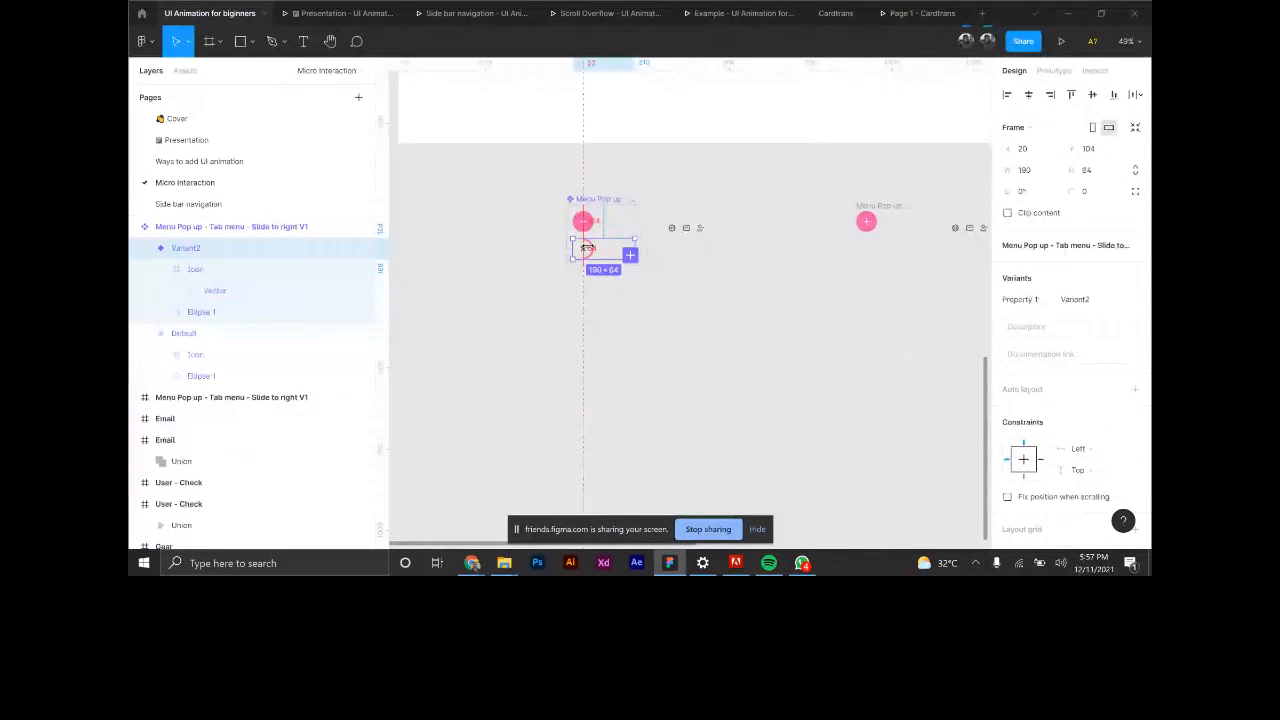
pyautogui.click(630, 255)
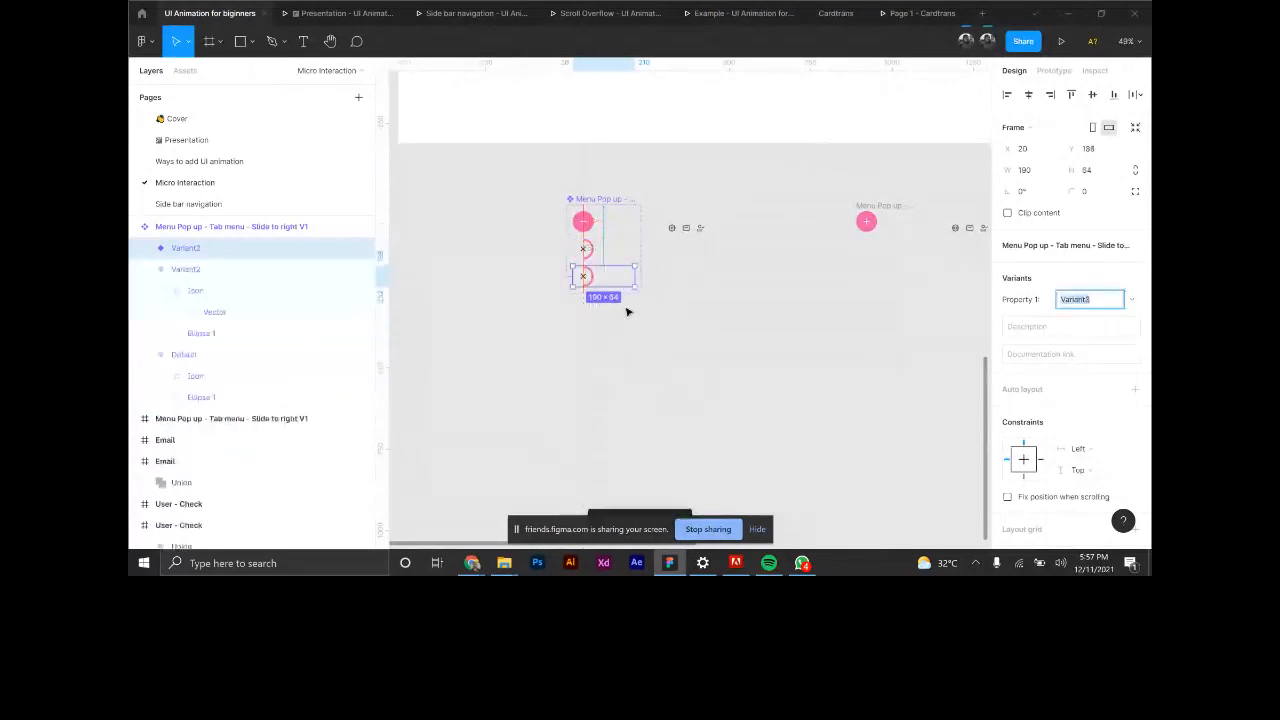
pyautogui.click(649, 337)
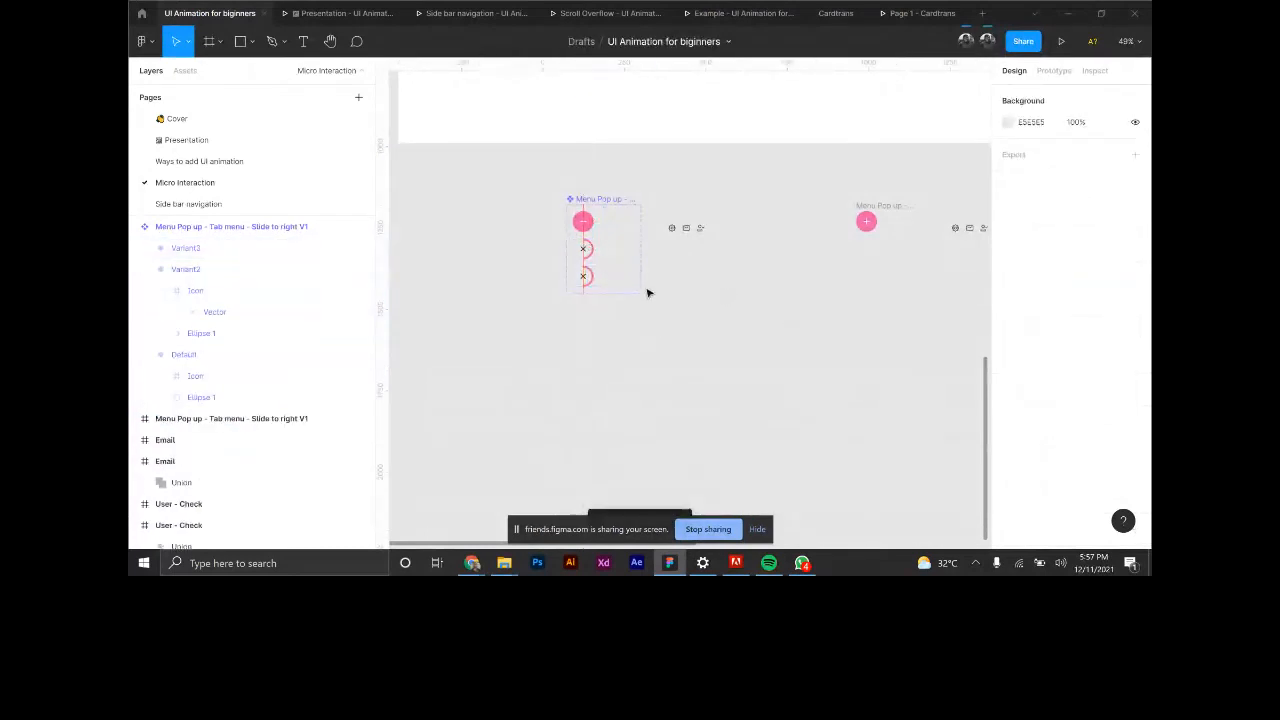
pyautogui.click(612, 284)
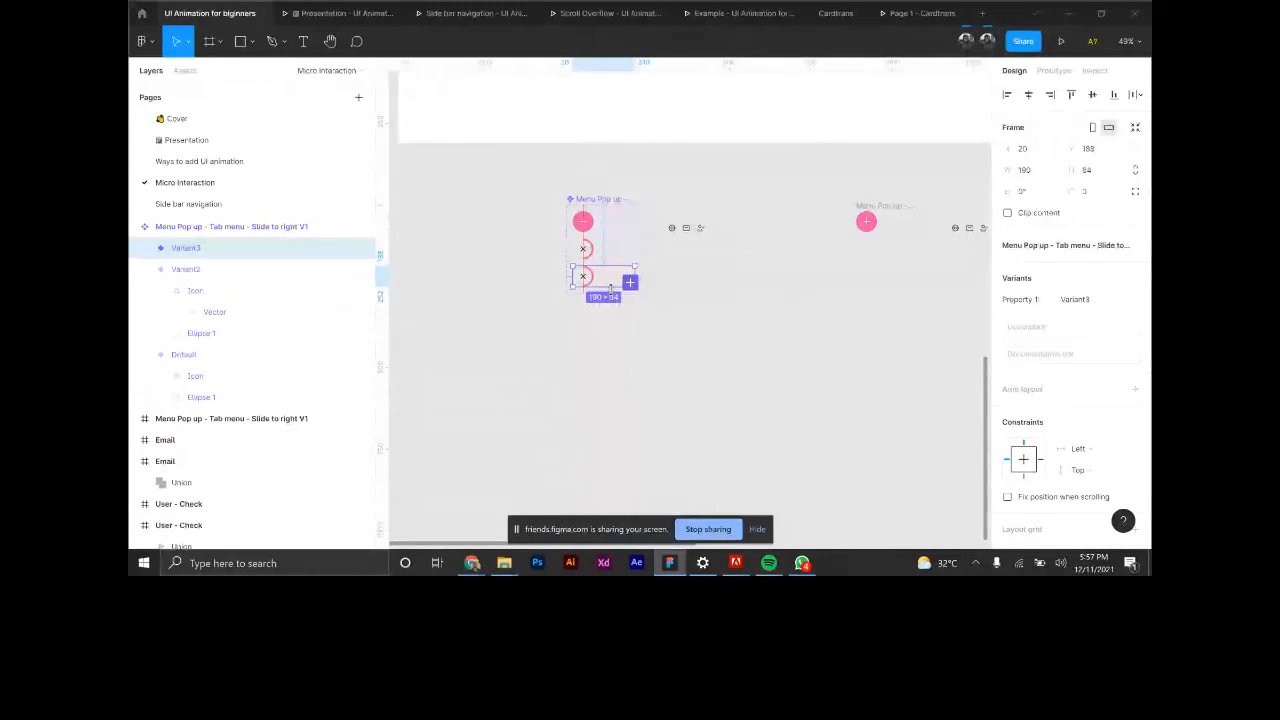
# Copy the loose gear, email and user-check icons beside the component.
pyautogui.scroll(-3, 611, 288)
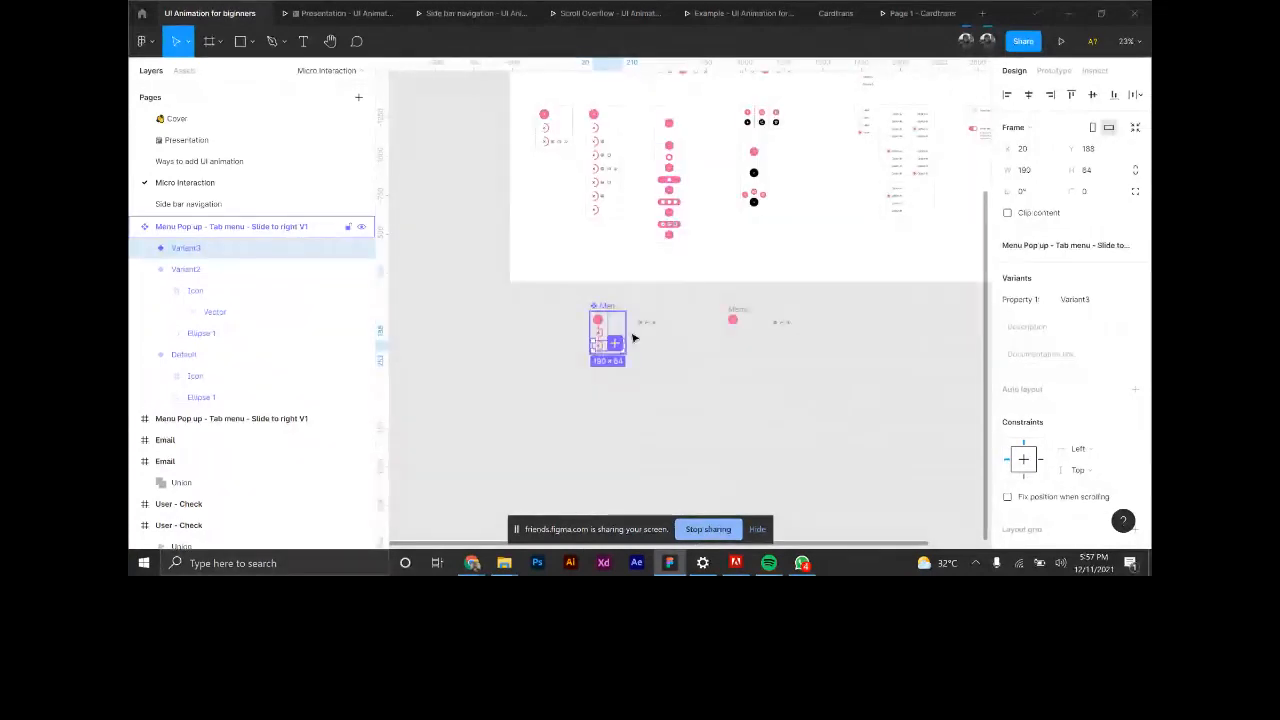
pyautogui.scroll(3, 648, 328)
pyautogui.moveTo(631, 291); pyautogui.dragTo(704, 349)
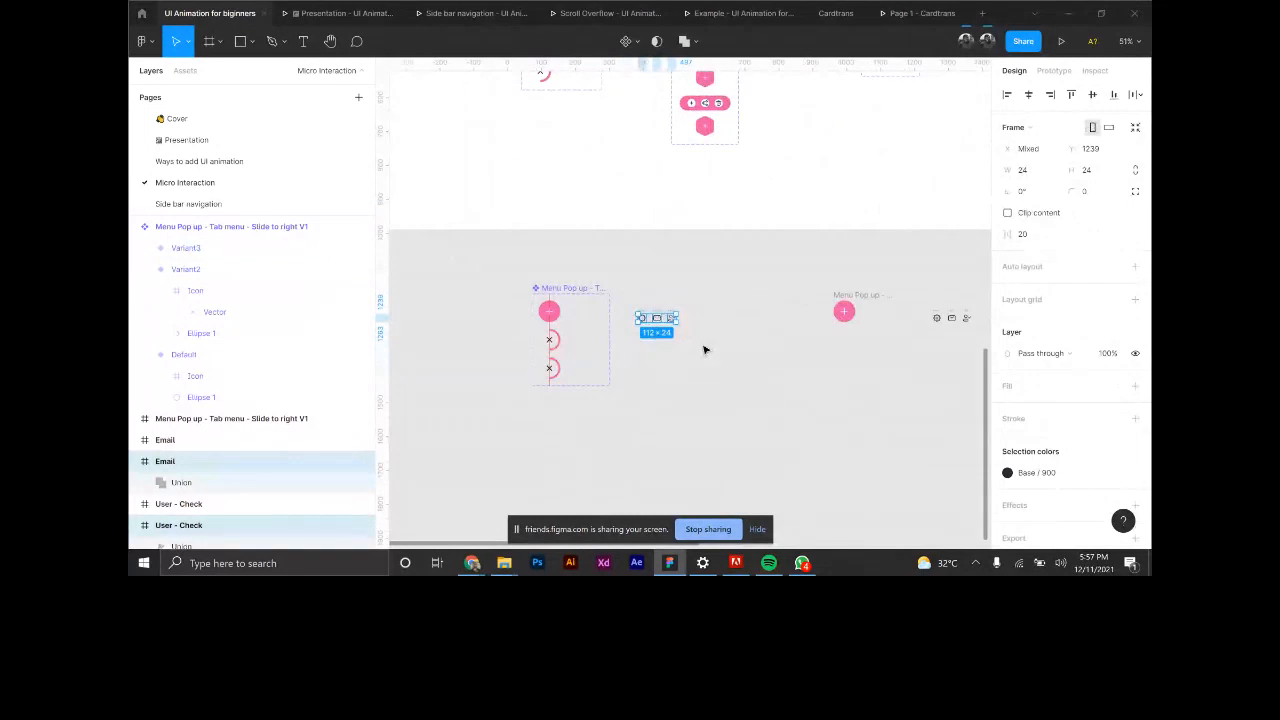
pyautogui.scroll(4, 584, 372)
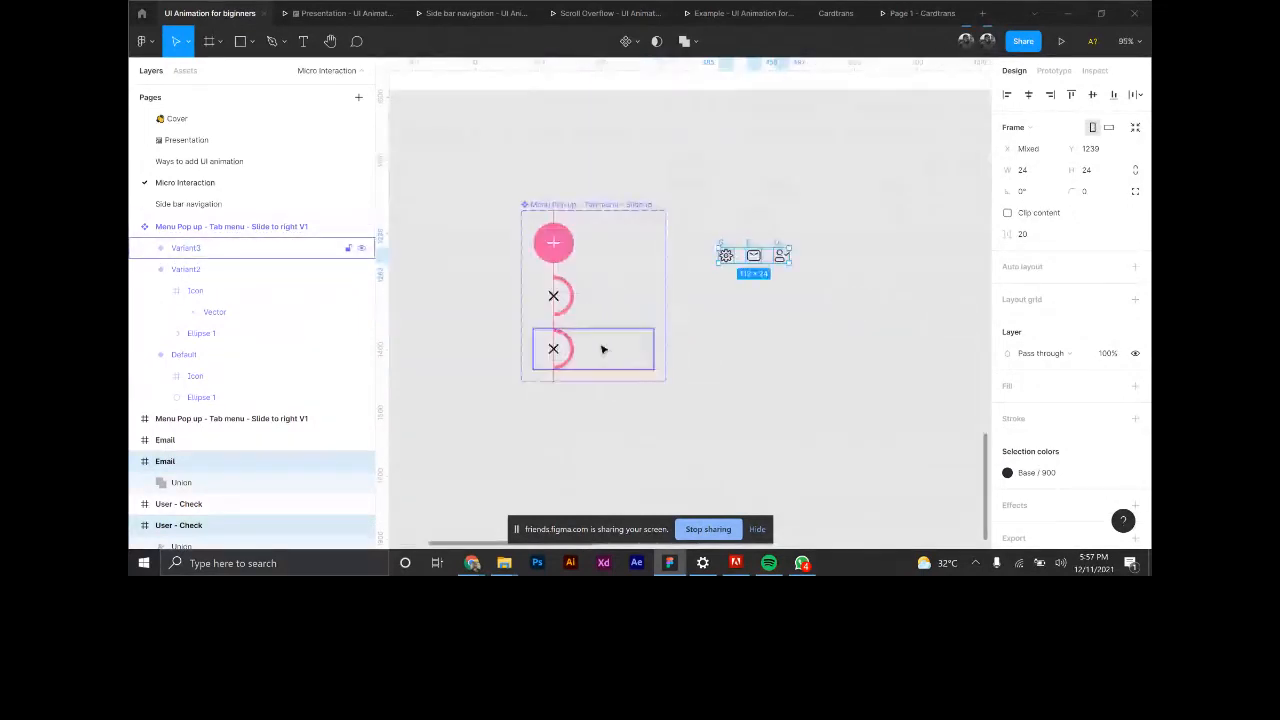
pyautogui.click(600, 349)
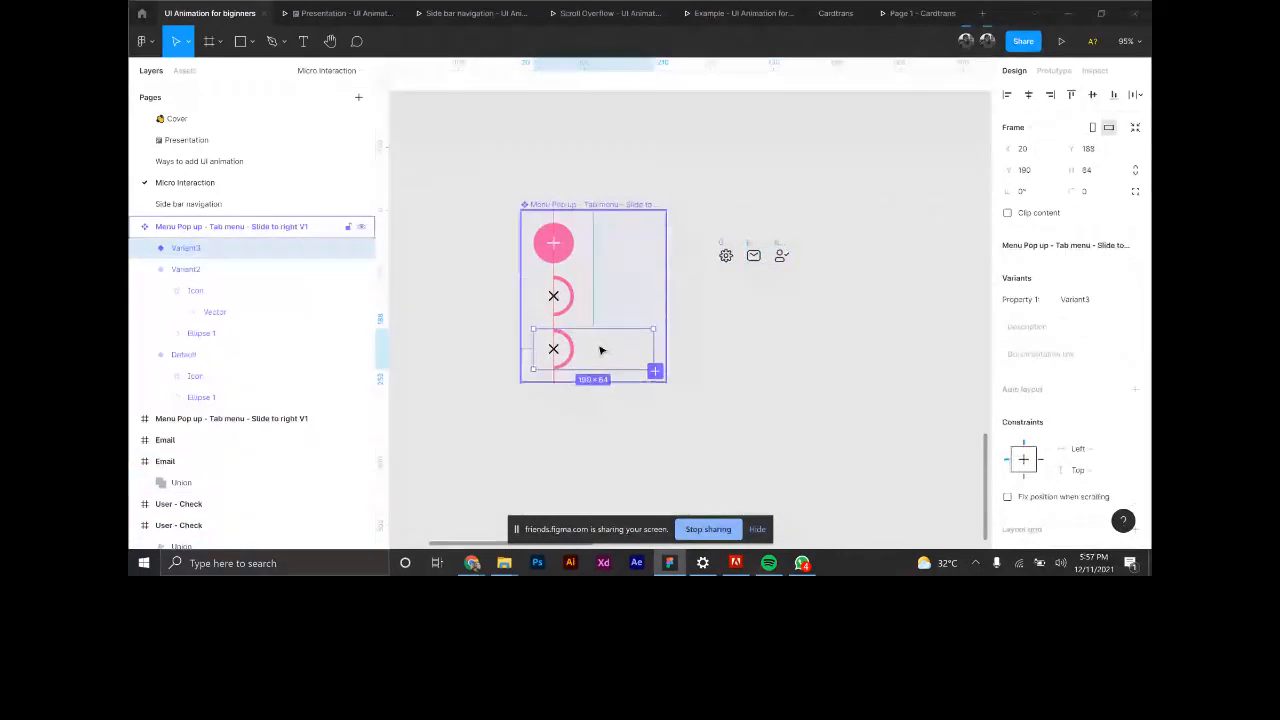
pyautogui.moveTo(697, 197); pyautogui.dragTo(796, 286)
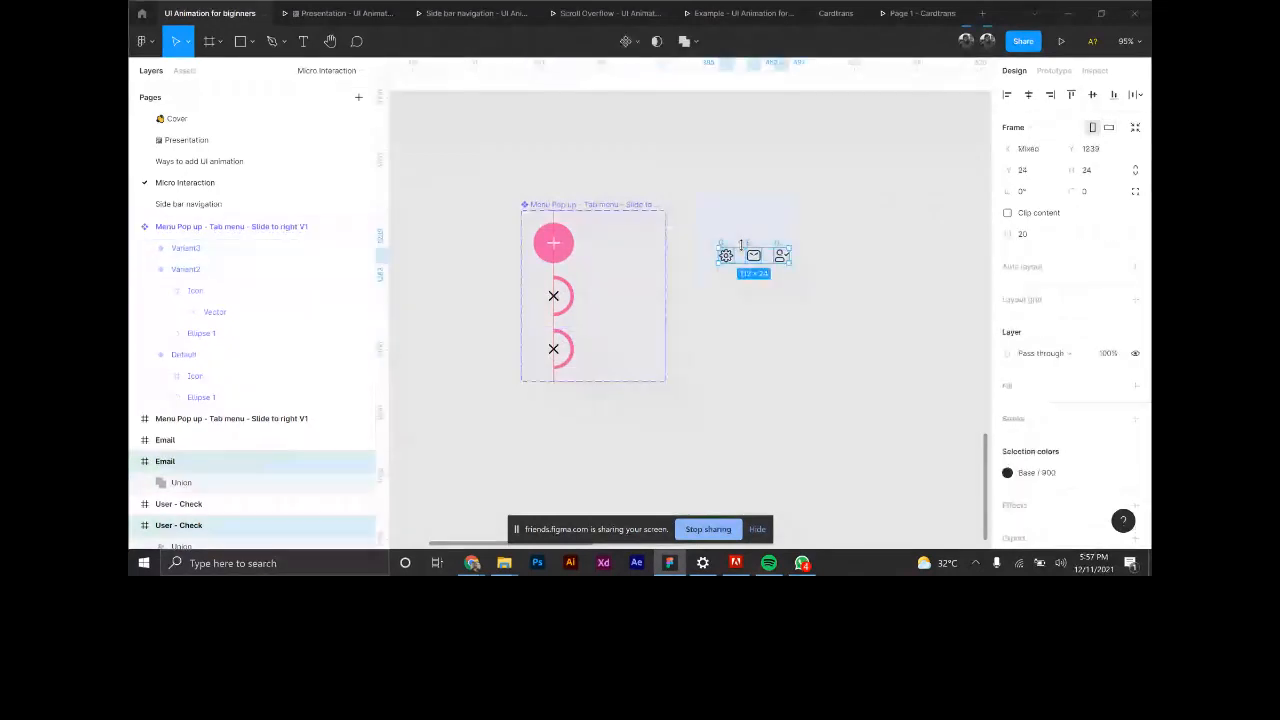
pyautogui.rightClick(736, 256)
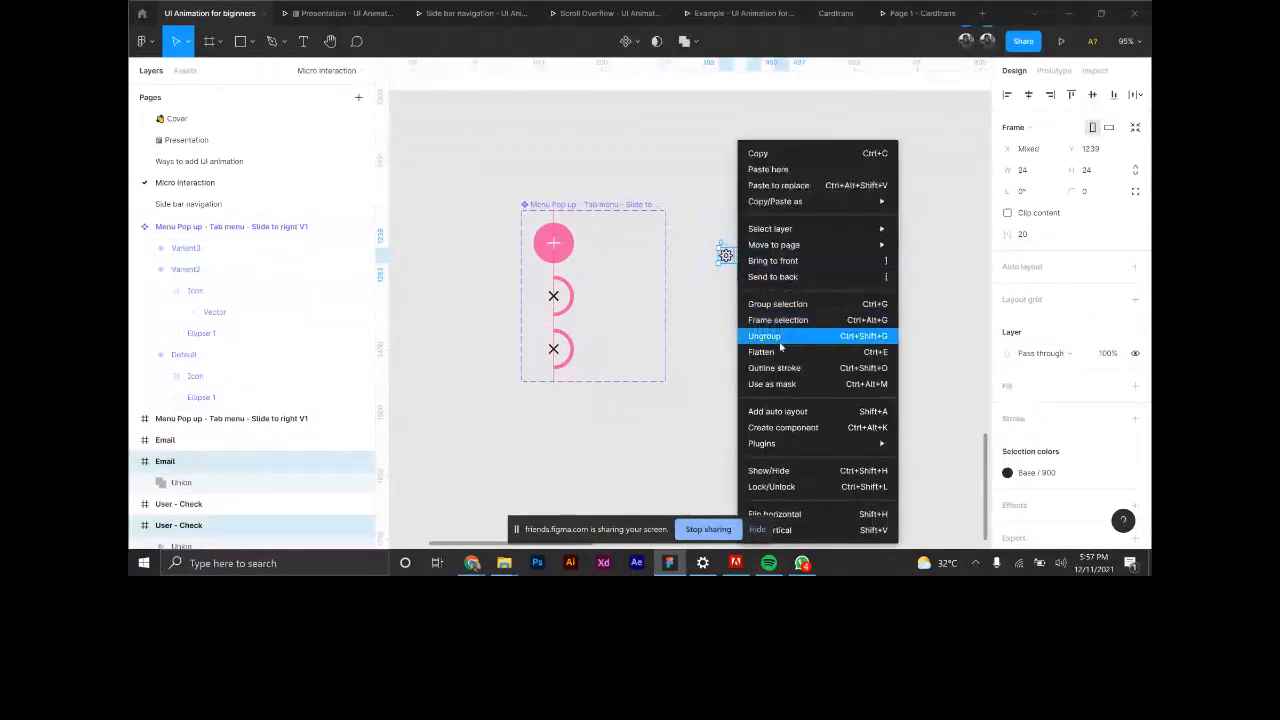
pyautogui.click(762, 158)
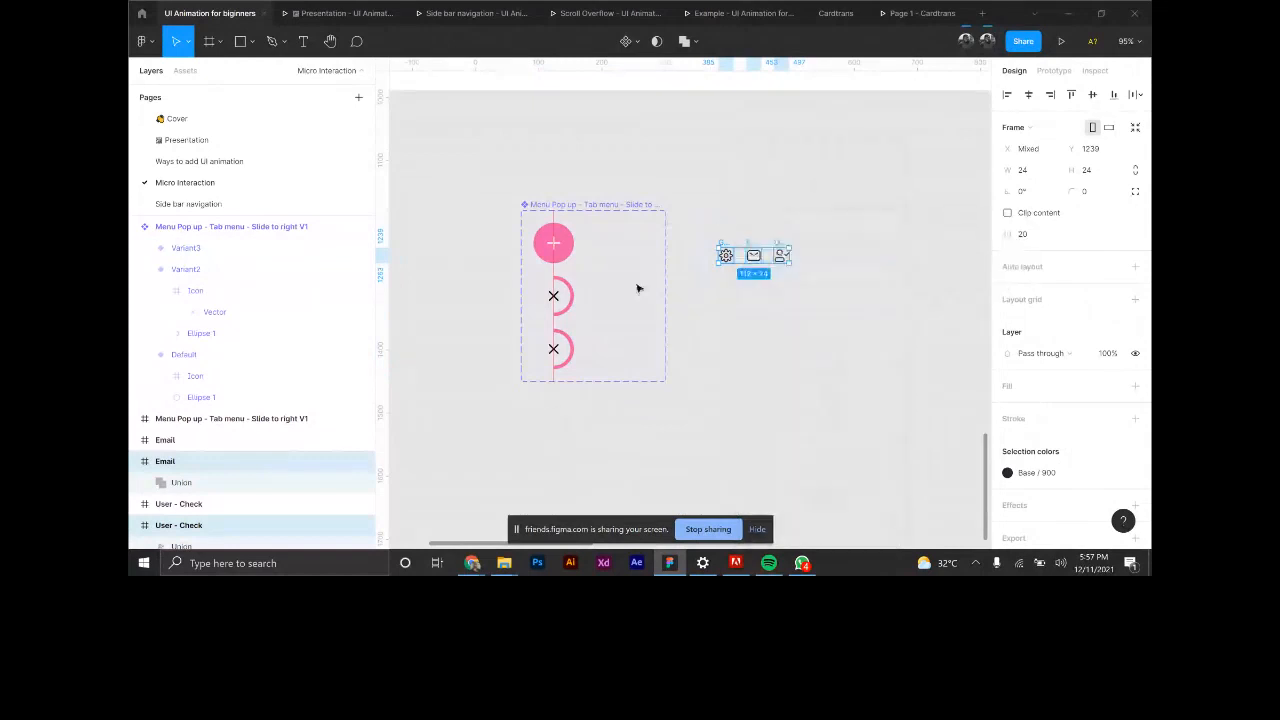
# Paste the three icons into the third variant and place them in a row beside the arc, vertically aligned with the X icon.
pyautogui.click(607, 356)
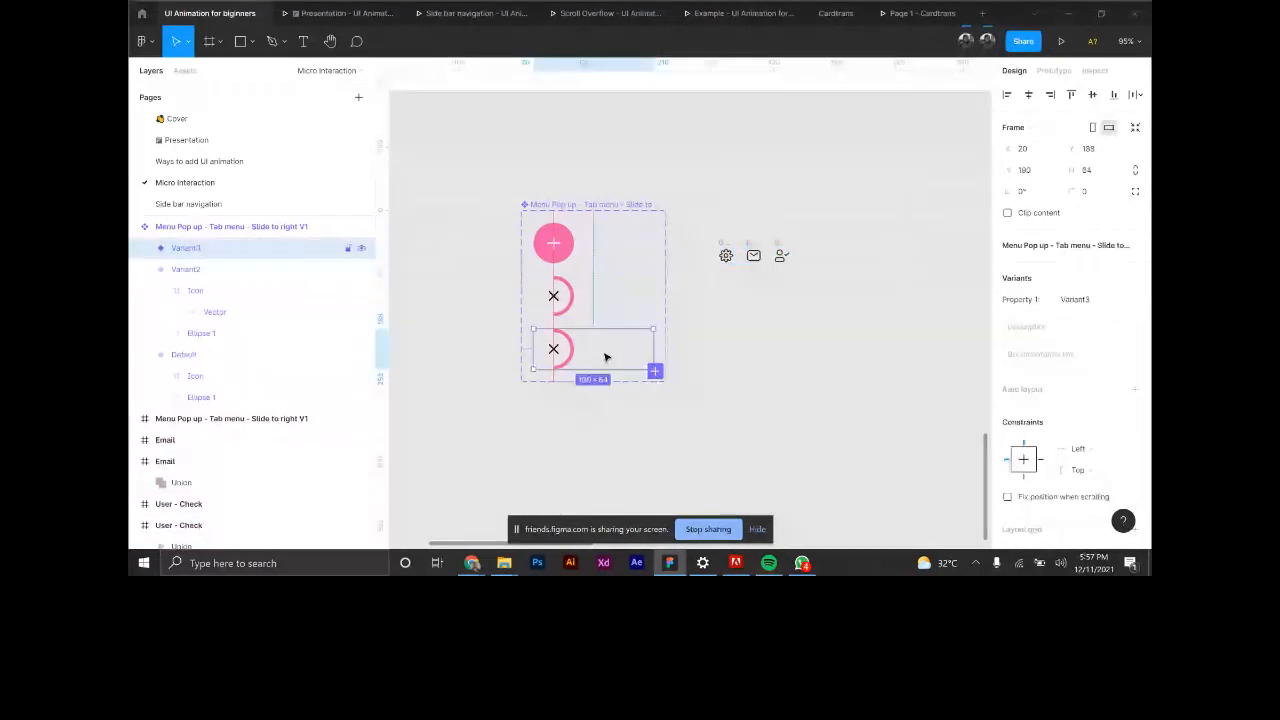
pyautogui.rightClick(594, 355)
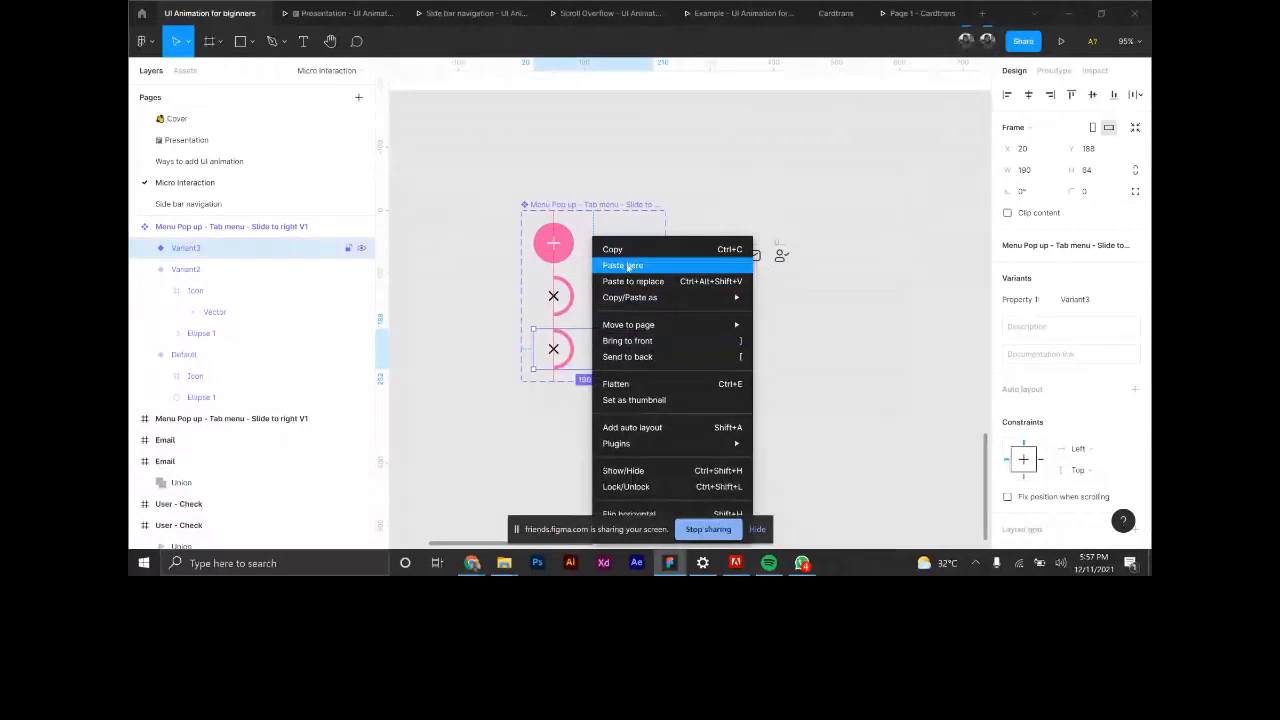
pyautogui.click(628, 267)
pyautogui.moveTo(611, 355); pyautogui.dragTo(595, 352)
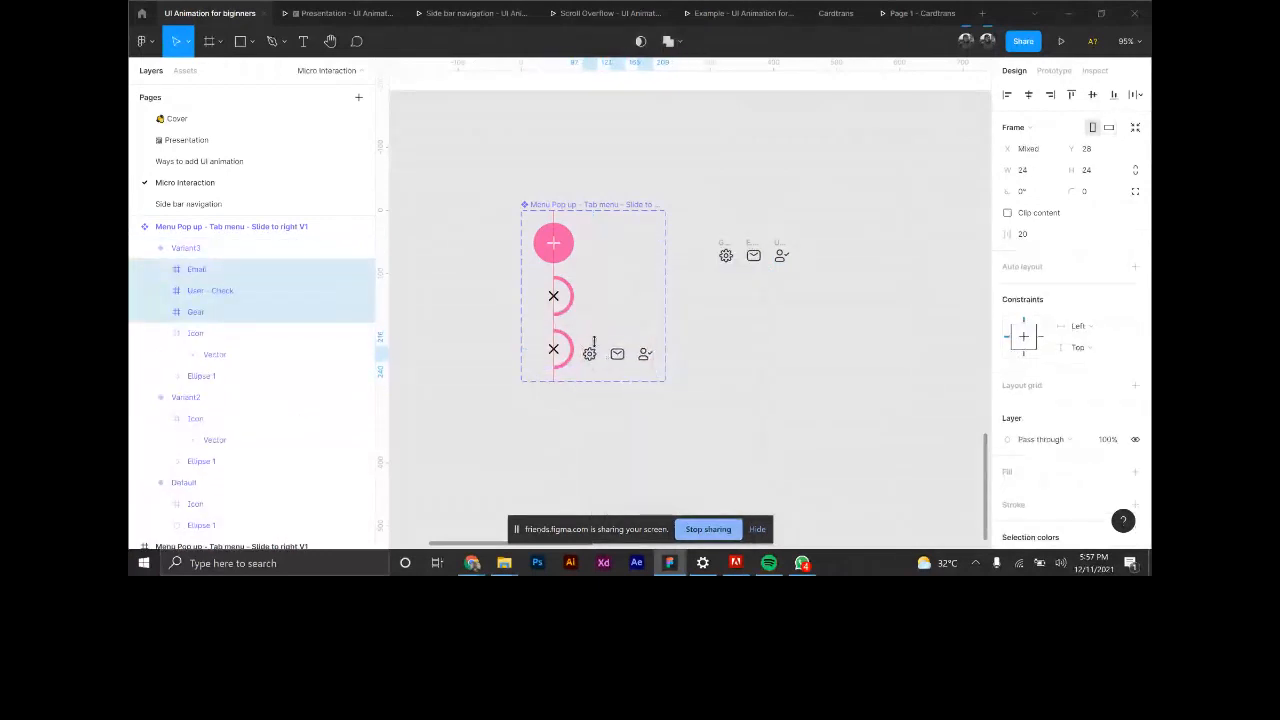
pyautogui.scroll(5, 593, 345)
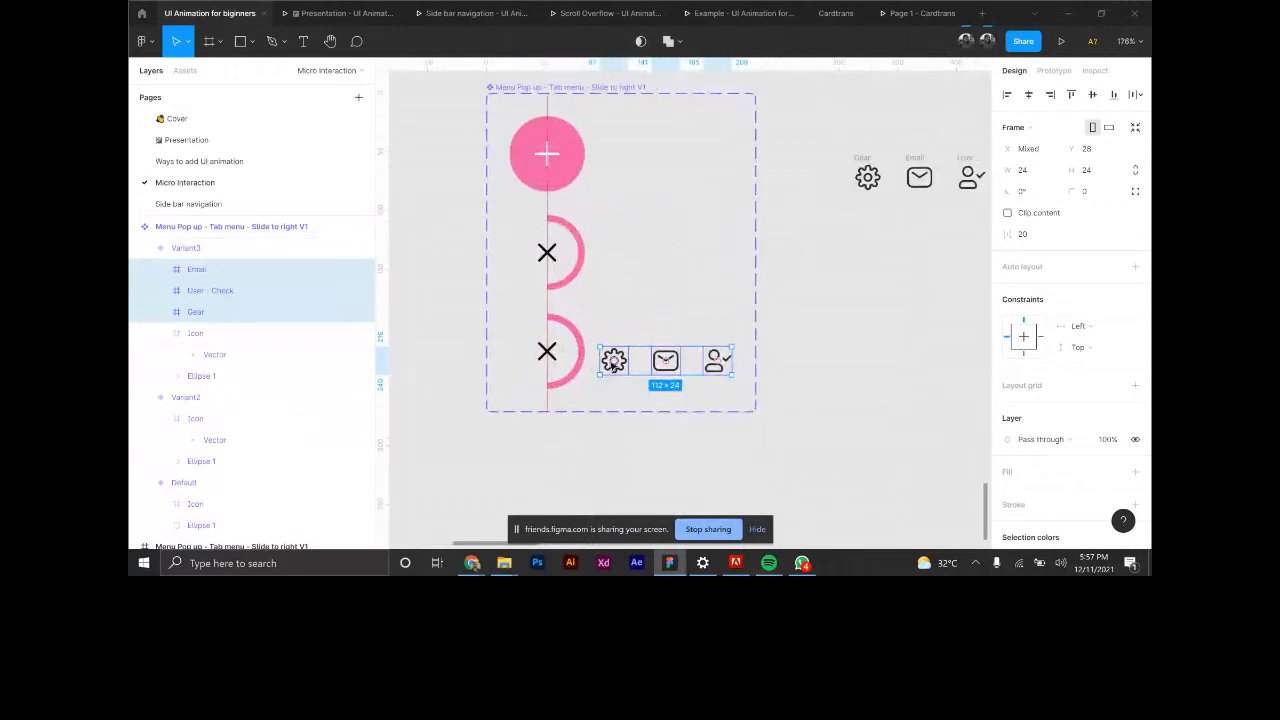
pyautogui.moveTo(612, 366)
pyautogui.mouseDown()
pyautogui.moveTo(602, 350)
pyautogui.moveTo(612, 363)
pyautogui.mouseUp()
pyautogui.click(437, 329)
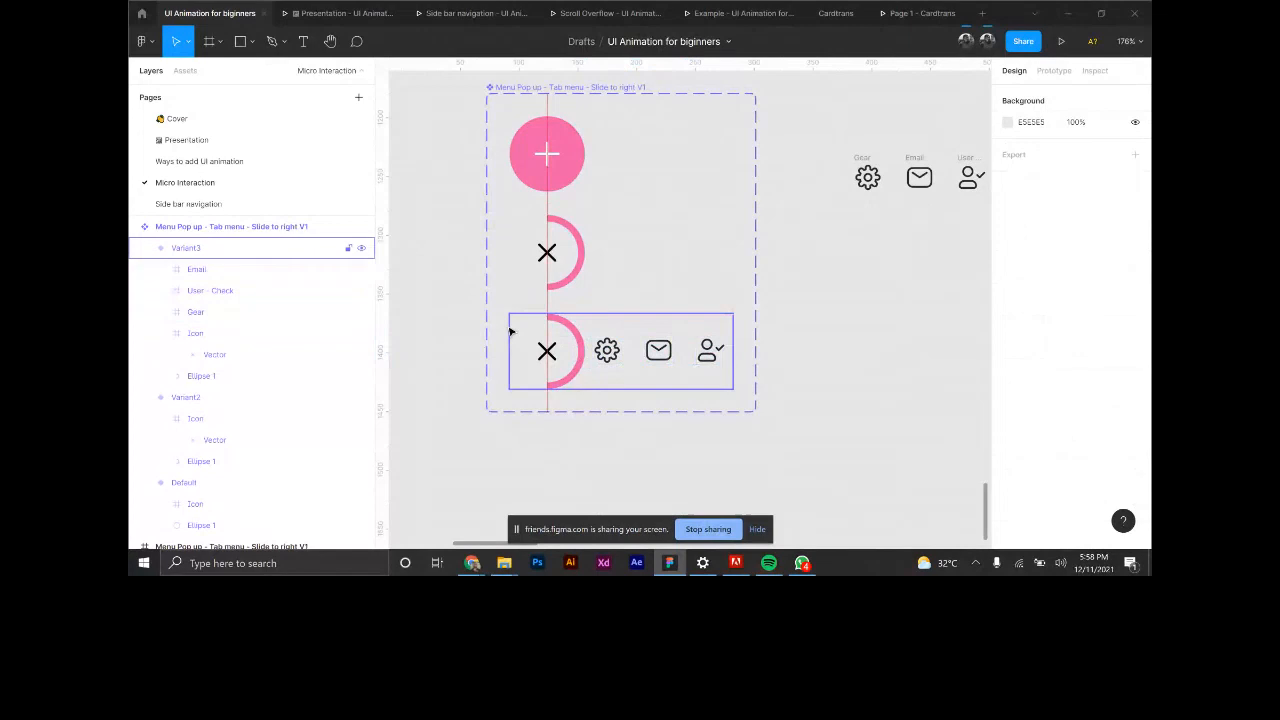
# Select the Default variant with the plus icon and show its prototype settings.
pyautogui.scroll(-5, 510, 332)
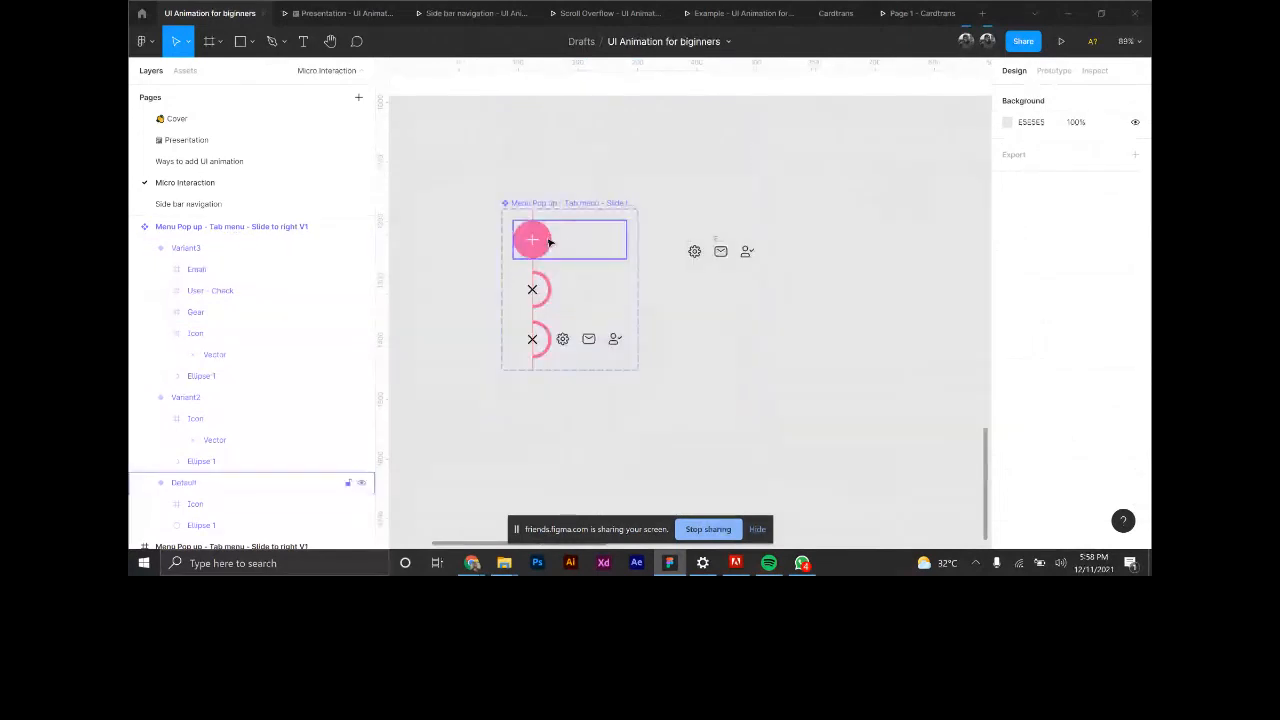
pyautogui.click(549, 242)
pyautogui.scroll(2, 588, 251)
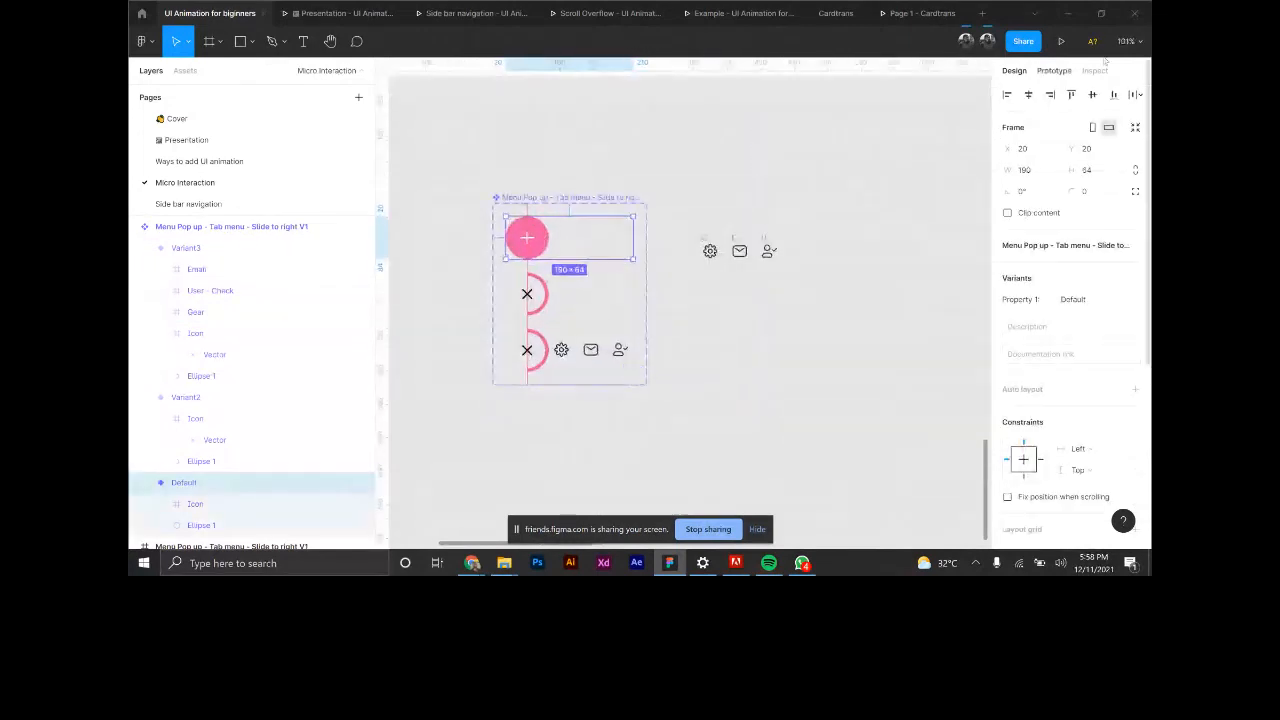
pyautogui.click(1056, 73)
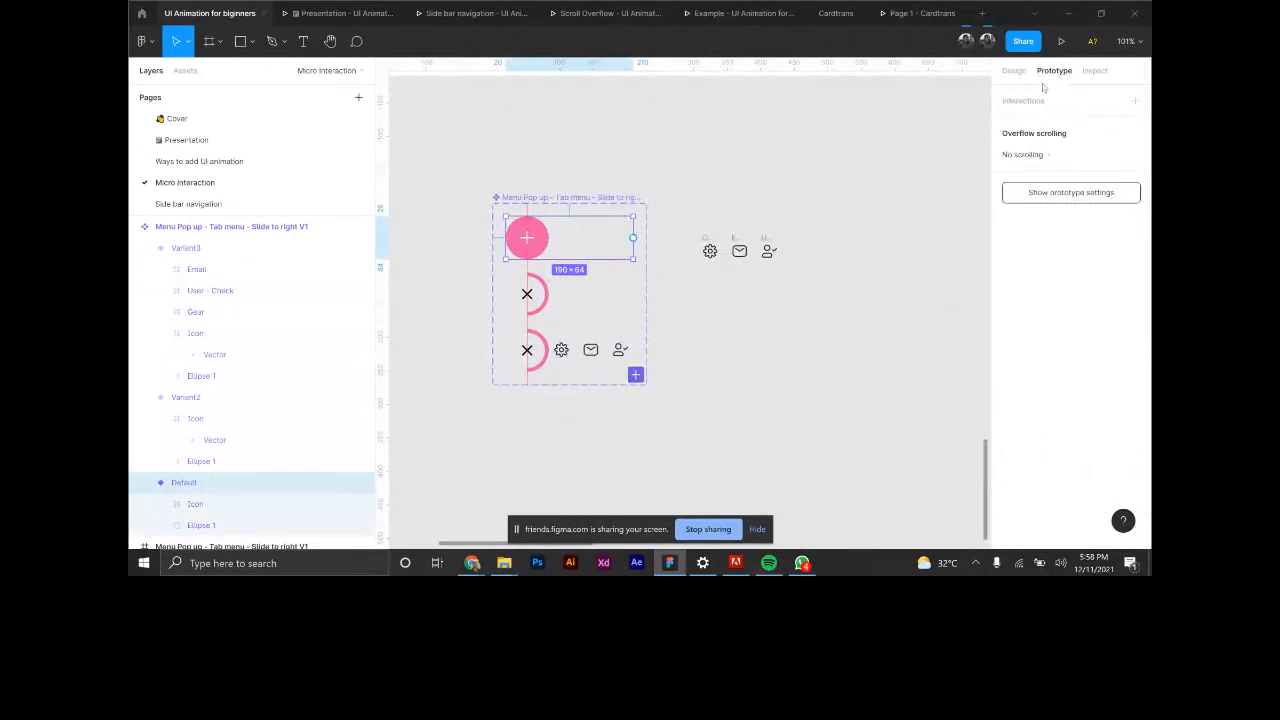
pyautogui.scroll(1, 465, 259)
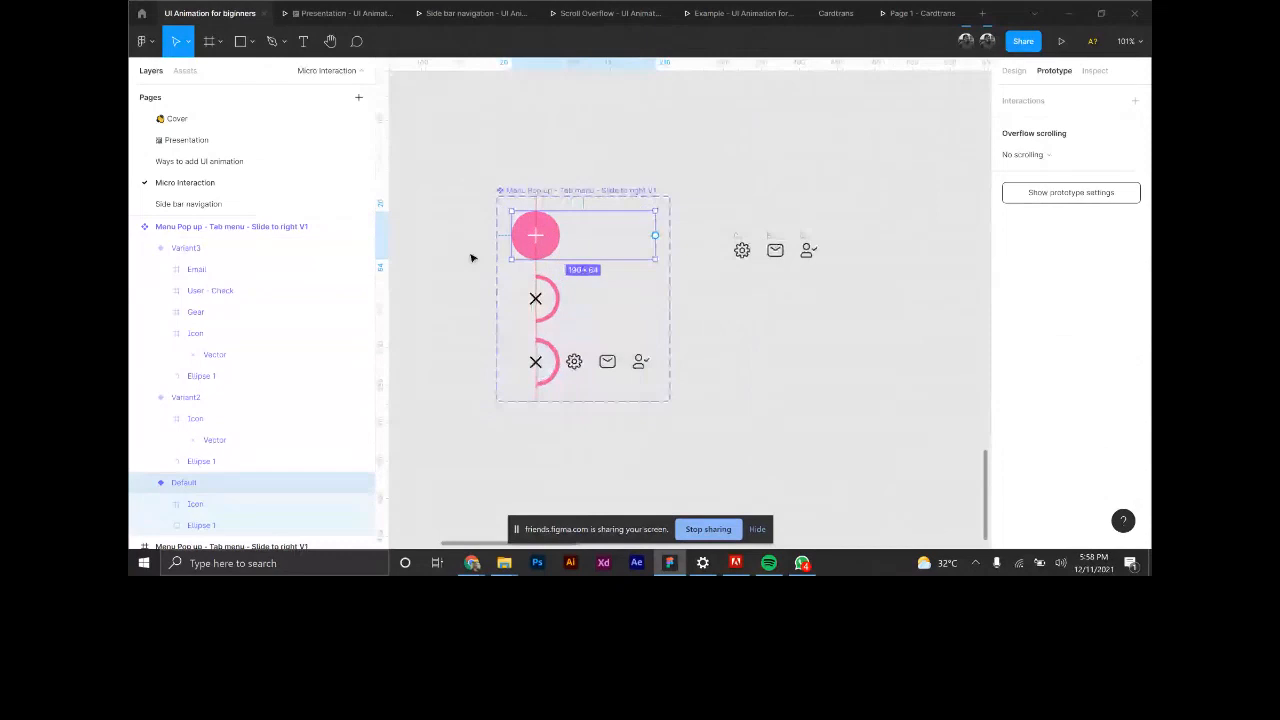
pyautogui.scroll(2, 640, 263)
pyautogui.scroll(-10, 640, 265)
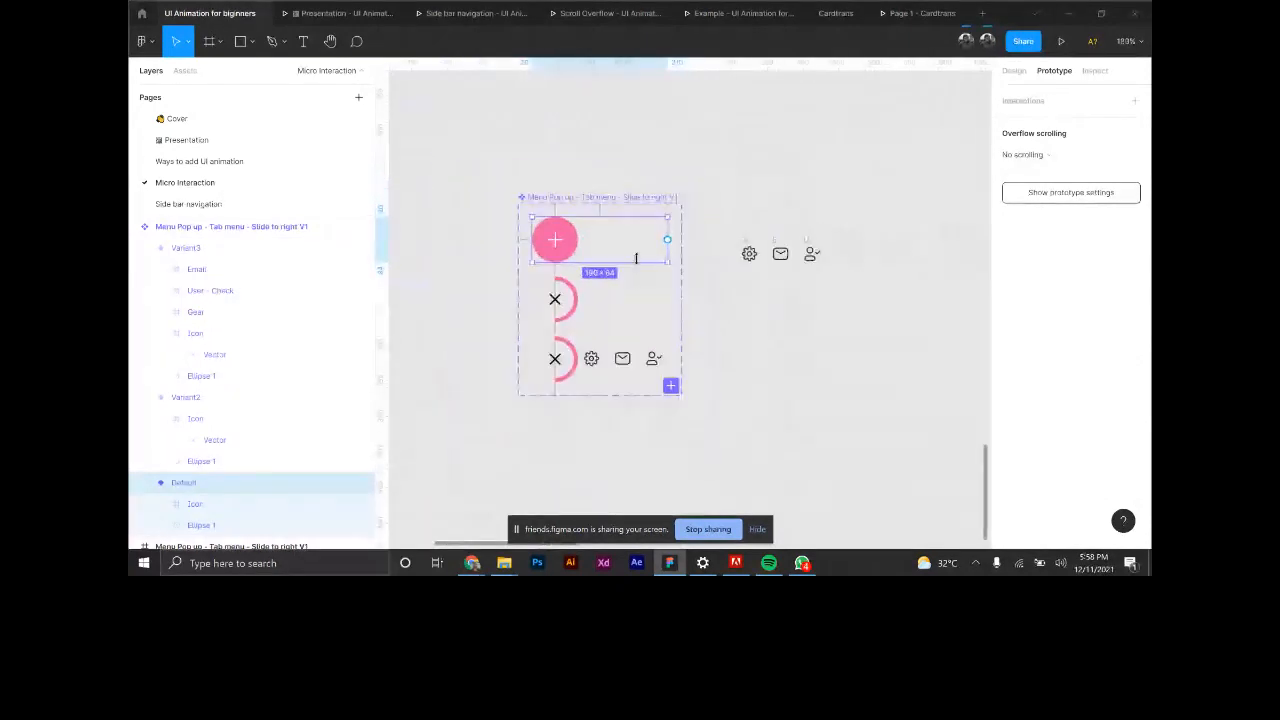
# Examine the interaction triggers, target steps and animation settings linking the three variants of the reference Slide to right V1 component.
pyautogui.scroll(15, 510, 142)
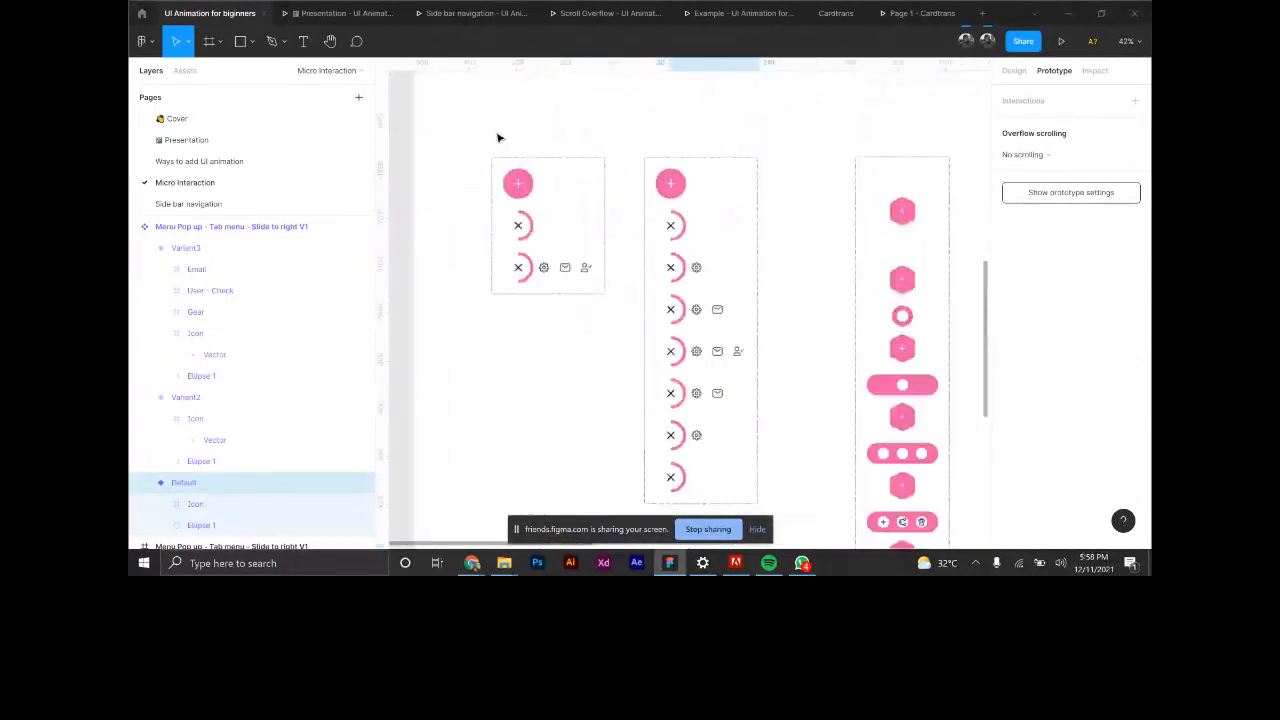
pyautogui.click(482, 142)
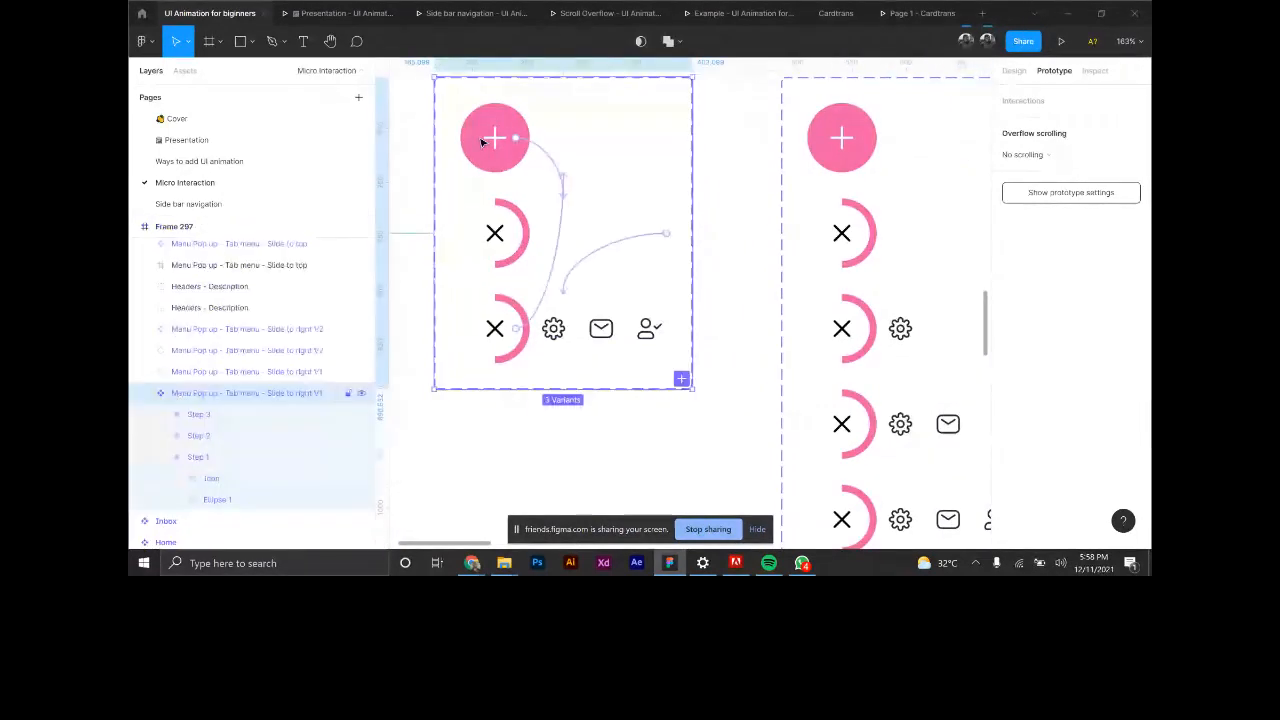
pyautogui.click(544, 152)
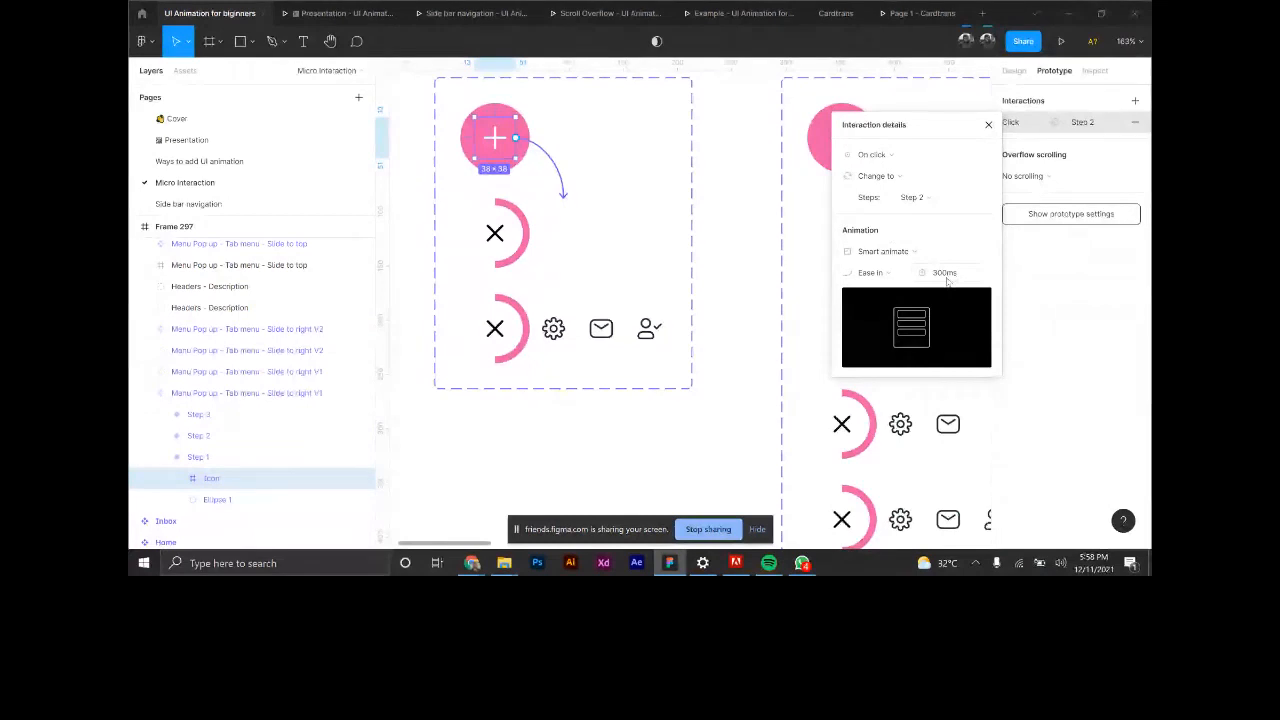
pyautogui.click(517, 236)
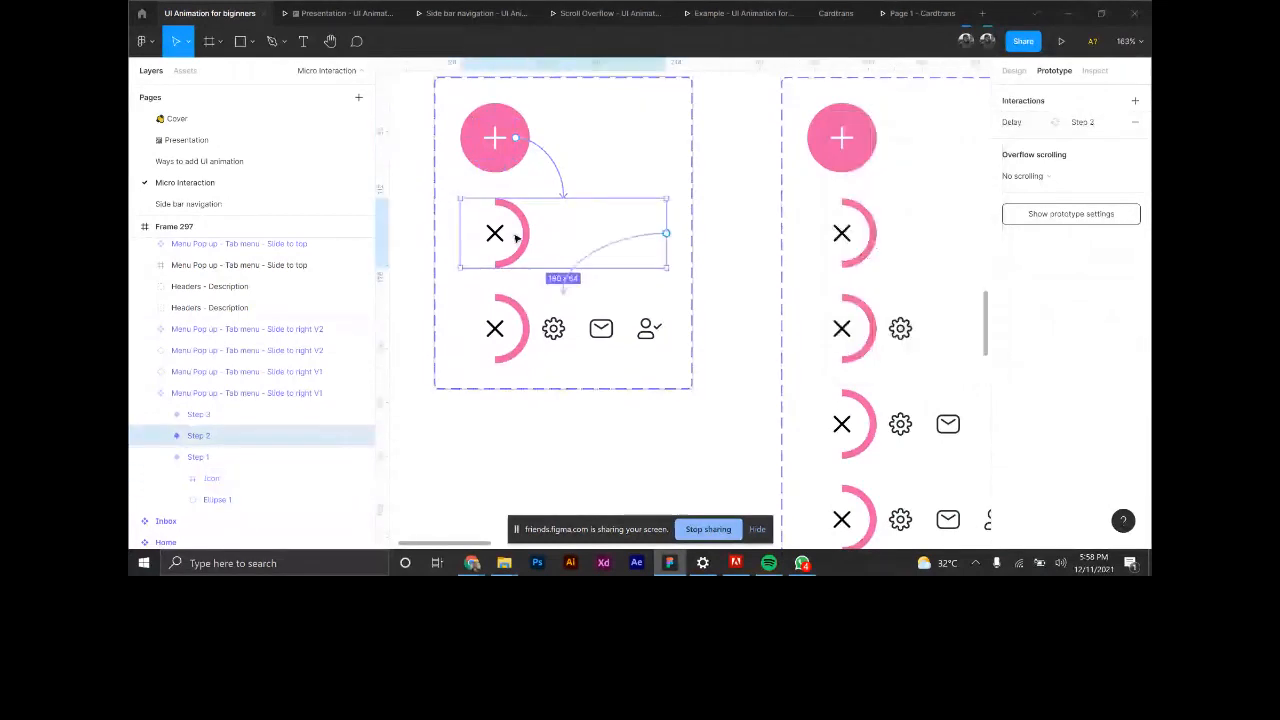
pyautogui.click(616, 252)
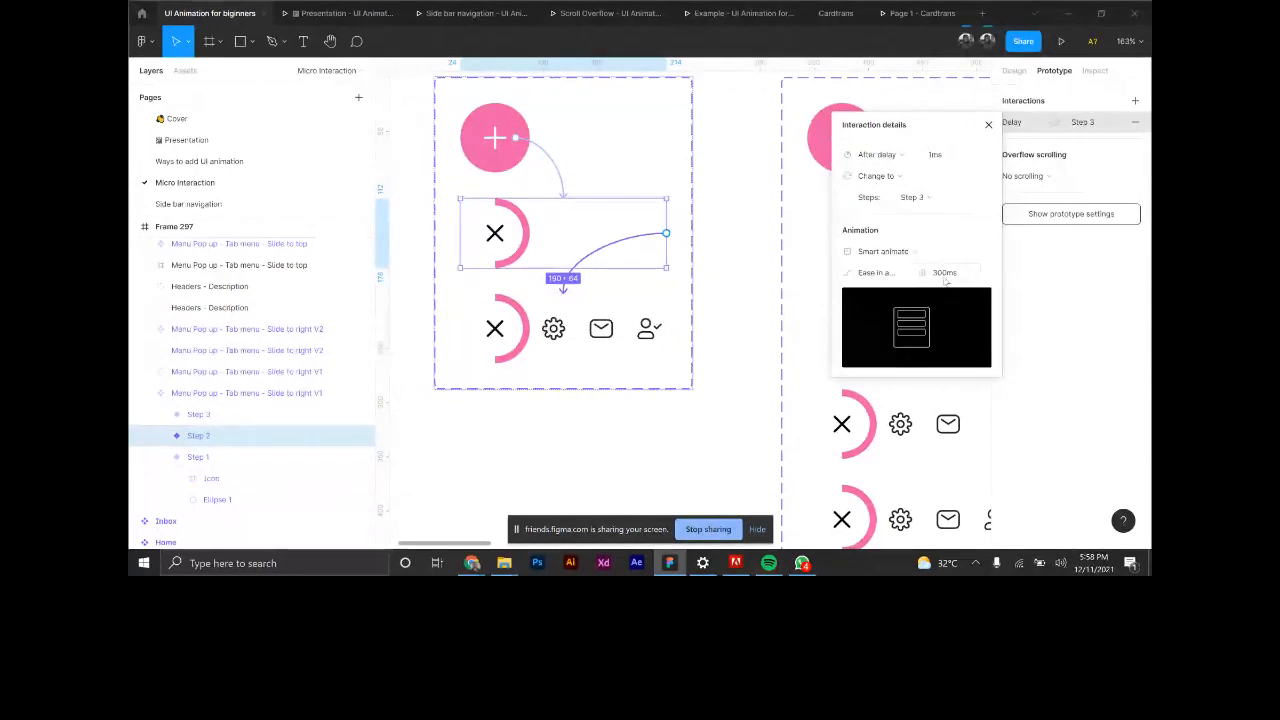
pyautogui.click(549, 340)
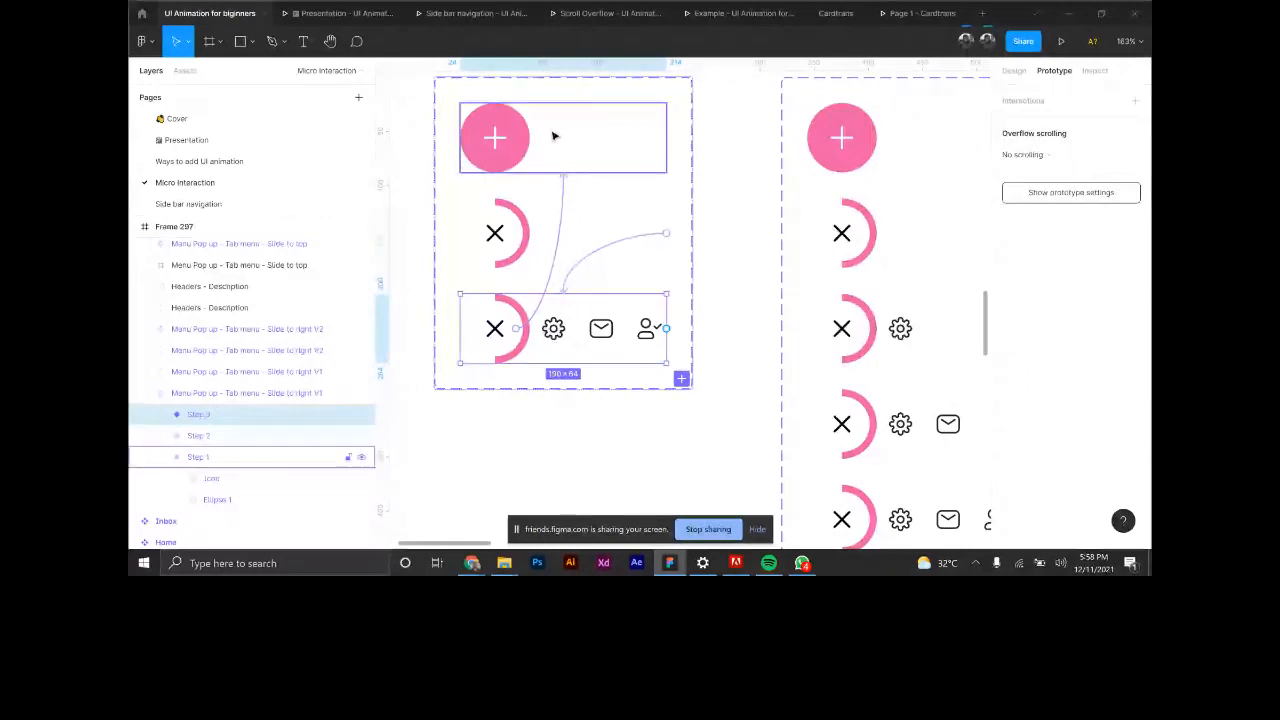
pyautogui.moveTo(553, 136); pyautogui.dragTo(553, 138)
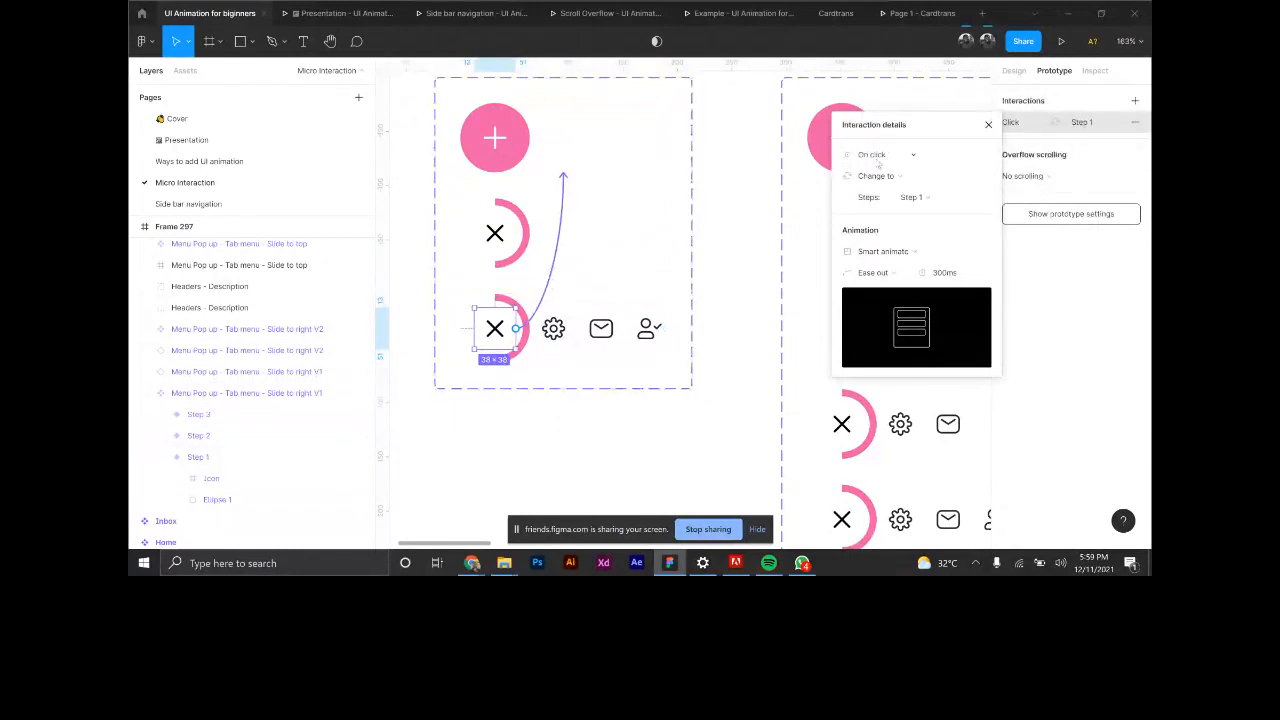
pyautogui.click(574, 430)
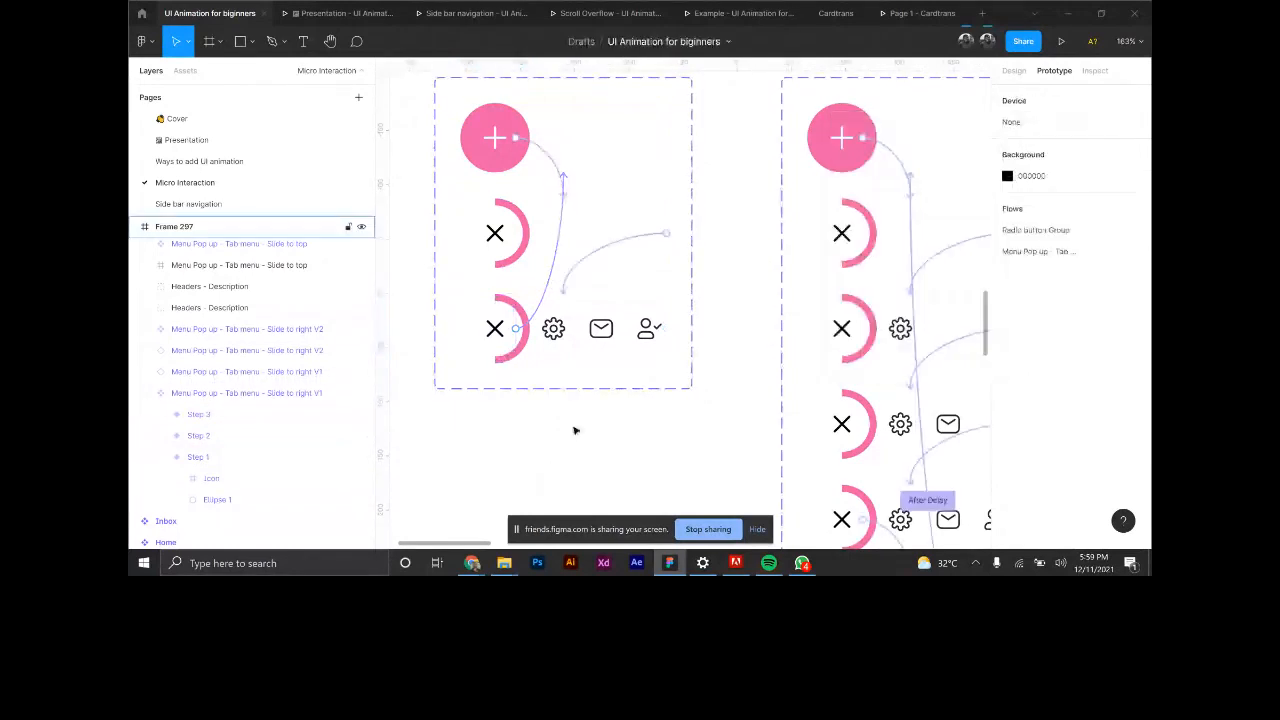
# Delete the separate Menu Pop up frame with the plus circle and flow start, beside the new component.
pyautogui.scroll(-8, 575, 430)
pyautogui.scroll(3, 803, 196)
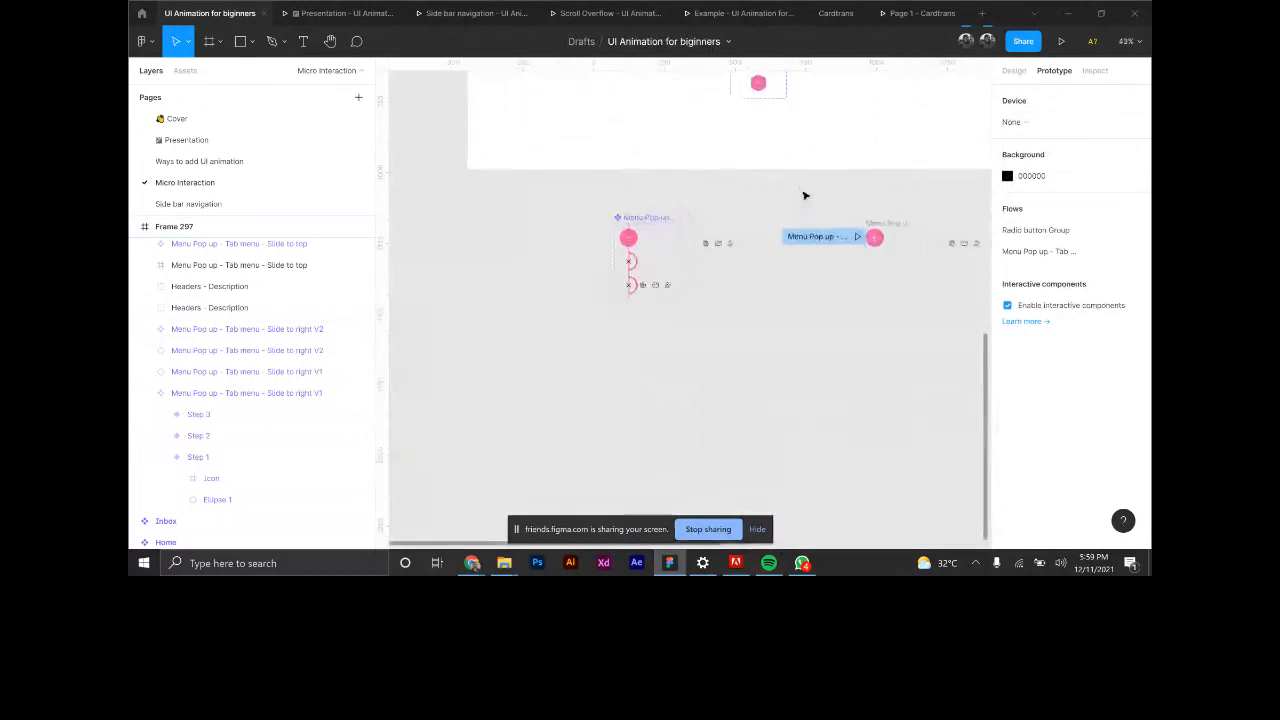
pyautogui.scroll(-3, 805, 195)
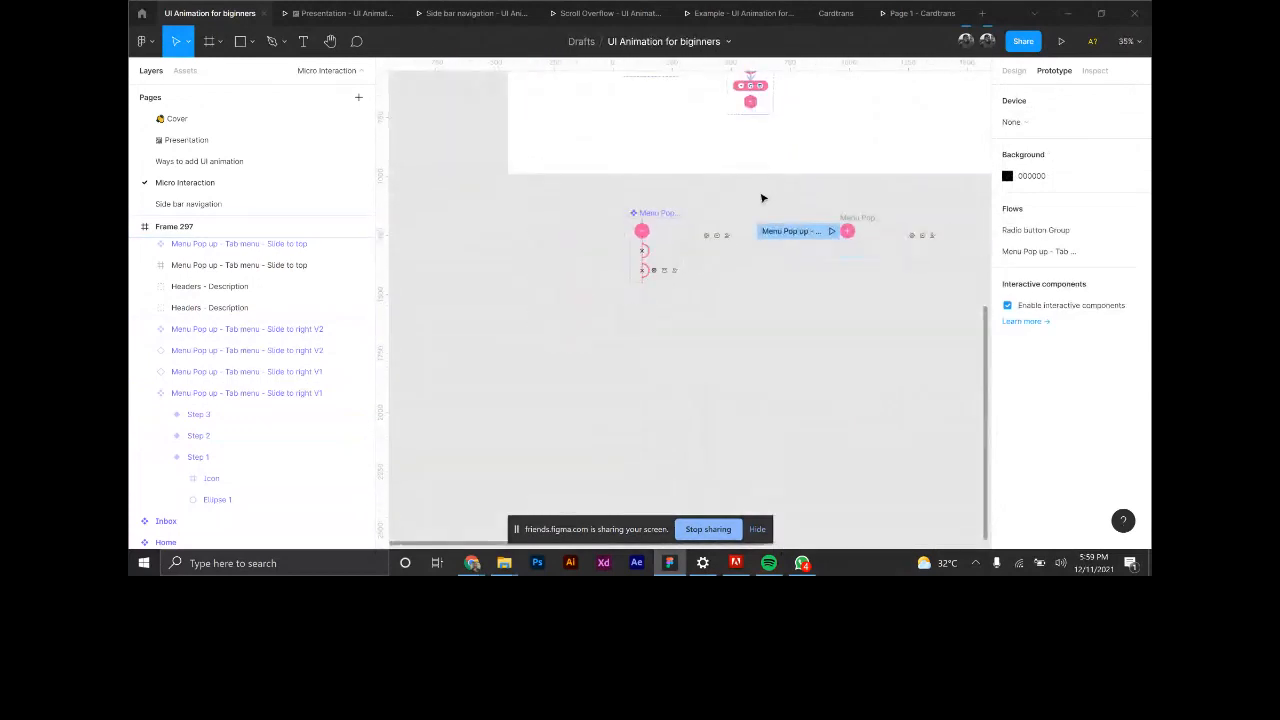
pyautogui.moveTo(737, 203); pyautogui.dragTo(884, 269)
pyautogui.press('Delete')
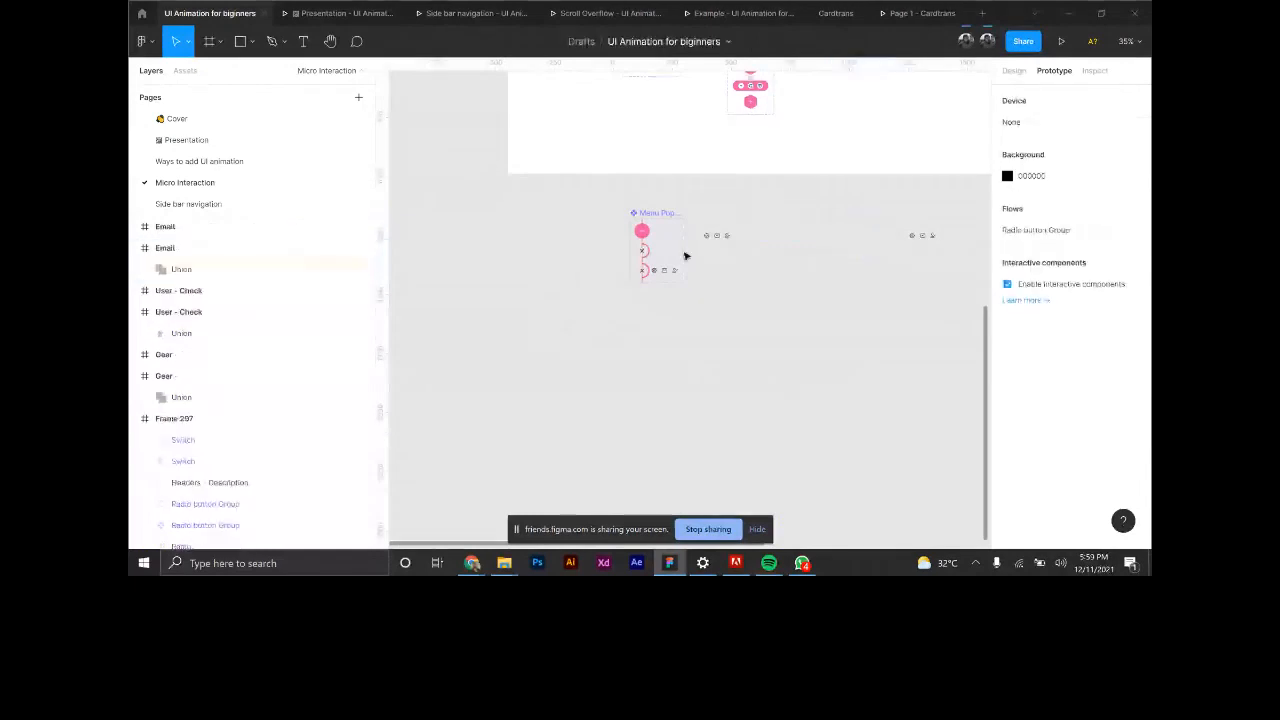
pyautogui.scroll(5, 663, 249)
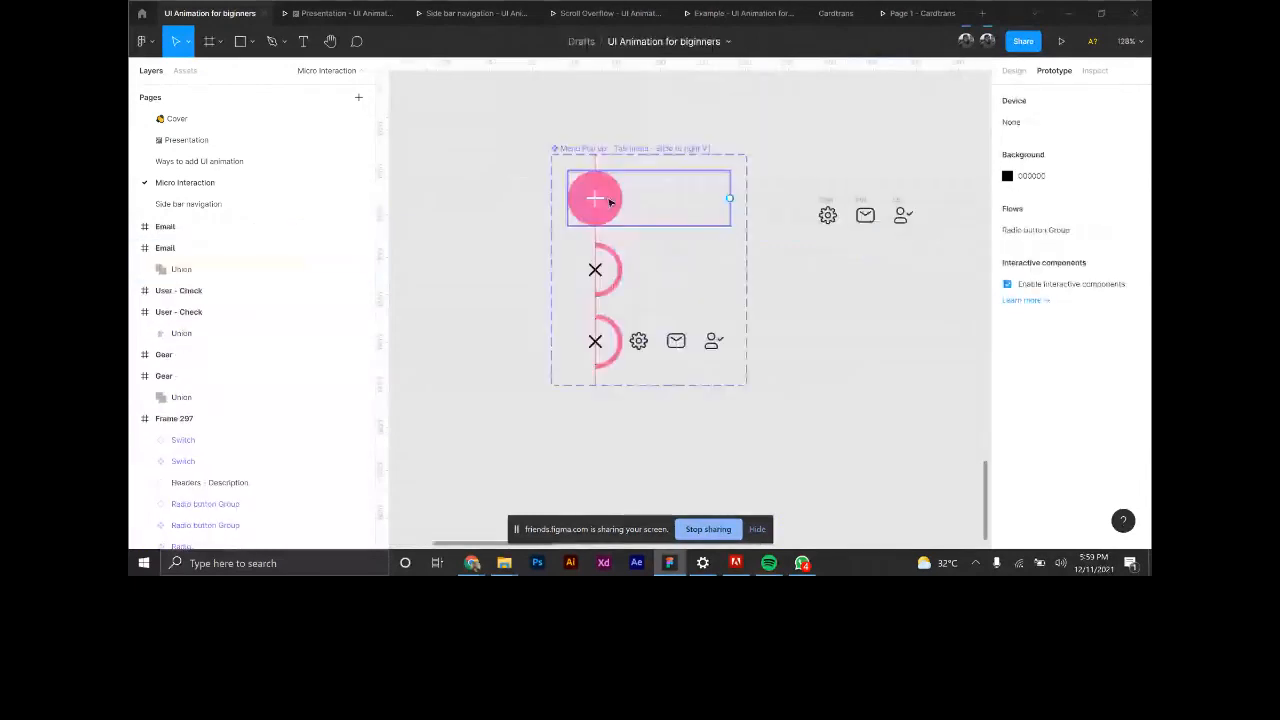
# Link the Default variant to Variant2 with an On click, Change to interaction animated by Smart animate.
pyautogui.click(611, 202)
pyautogui.moveTo(731, 199); pyautogui.dragTo(657, 263)
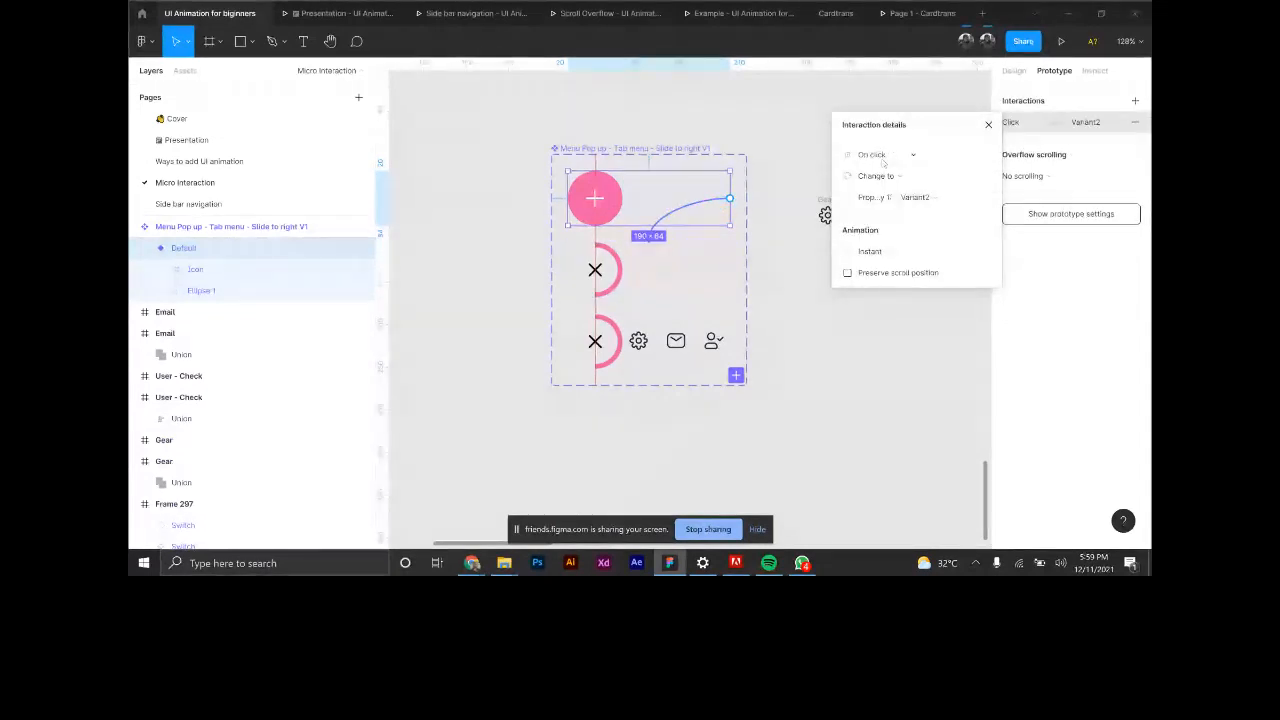
pyautogui.click(880, 157)
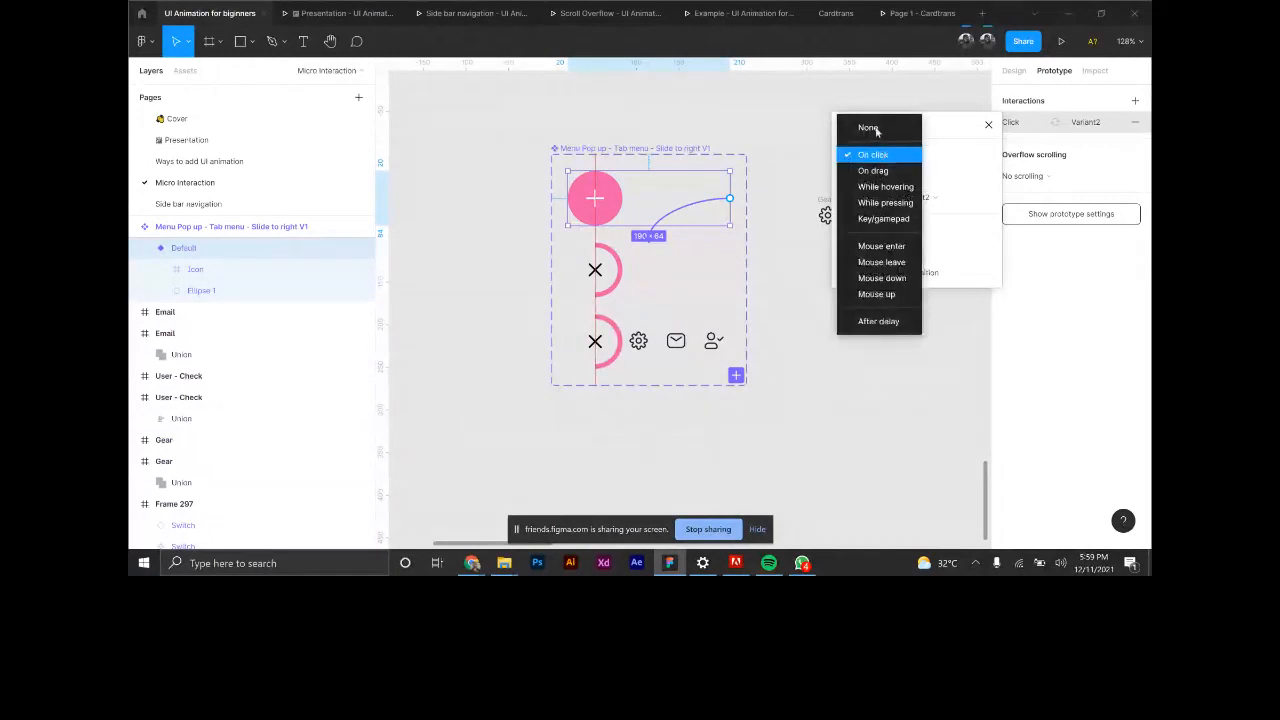
pyautogui.click(876, 160)
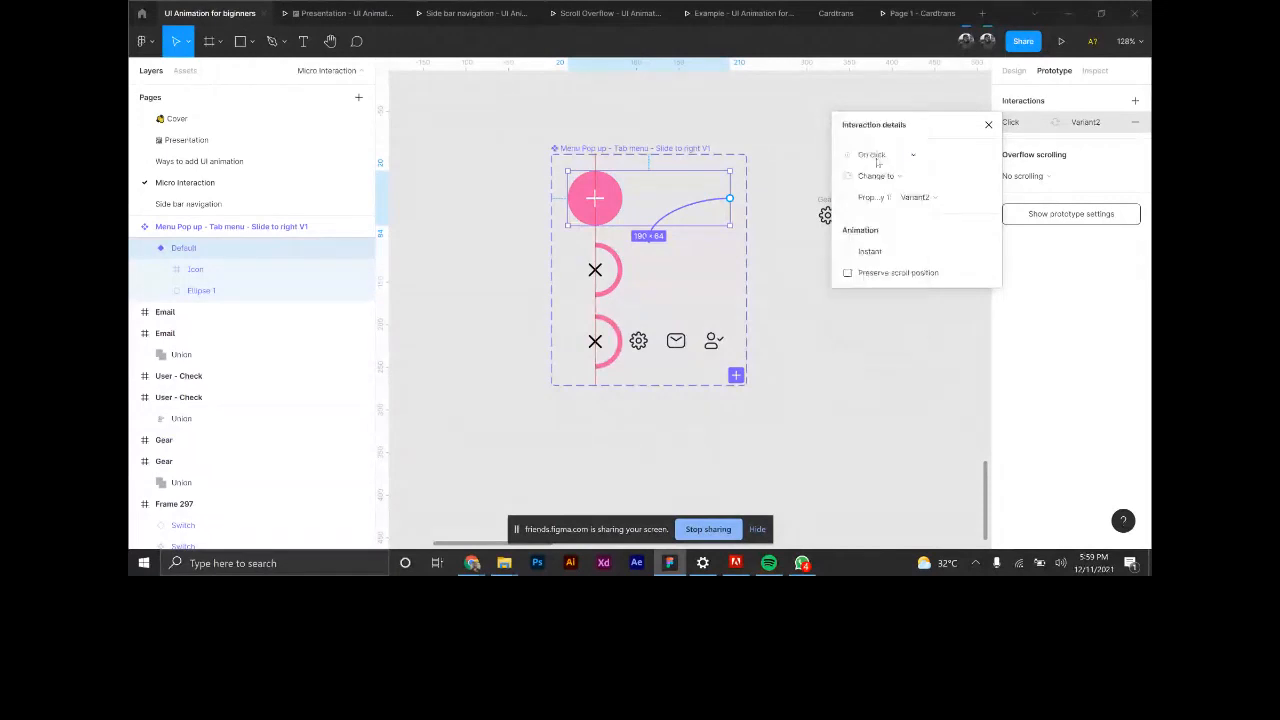
pyautogui.click(882, 252)
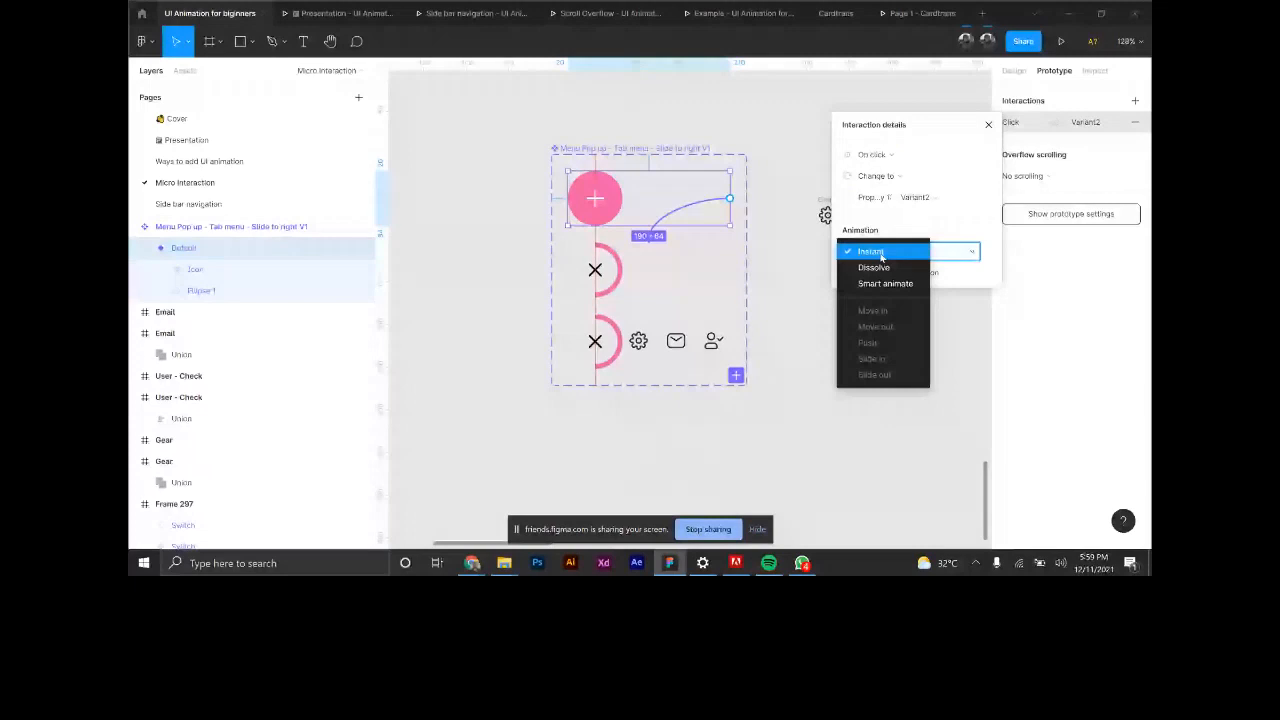
pyautogui.click(886, 284)
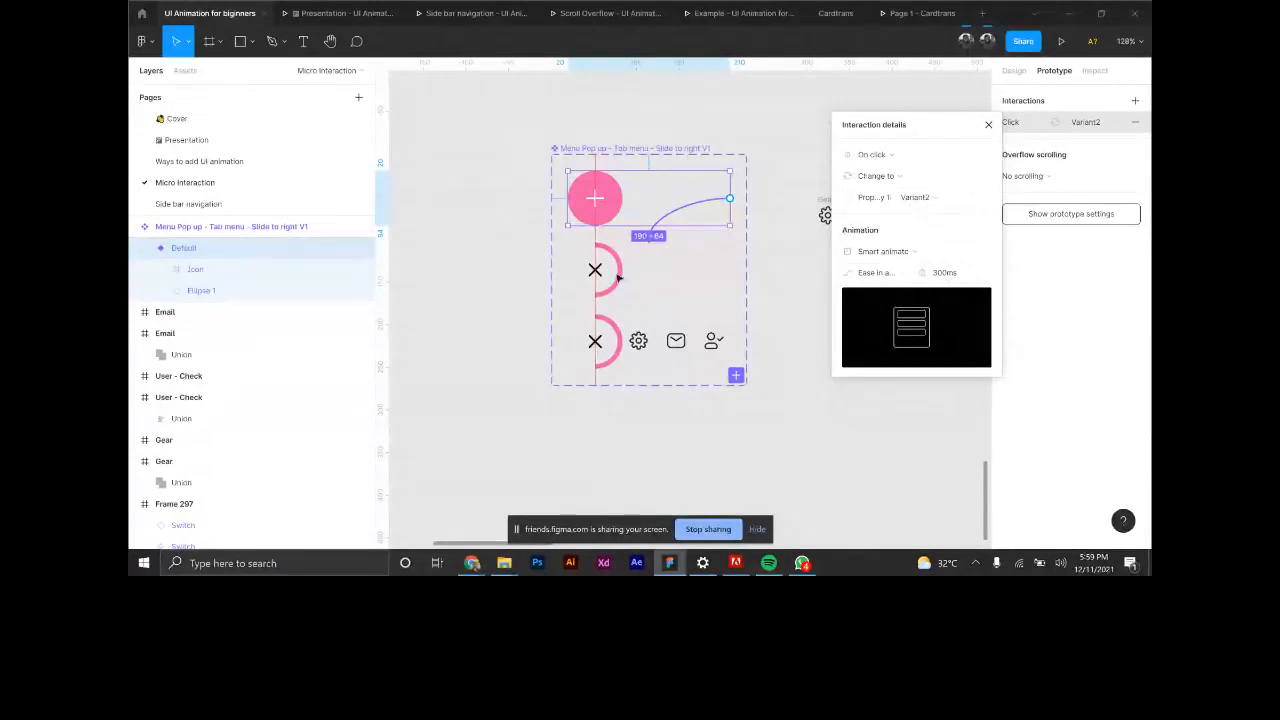
# Choose Ease in and out as the easing of the interaction from Default to Variant2.
pyautogui.click(645, 263)
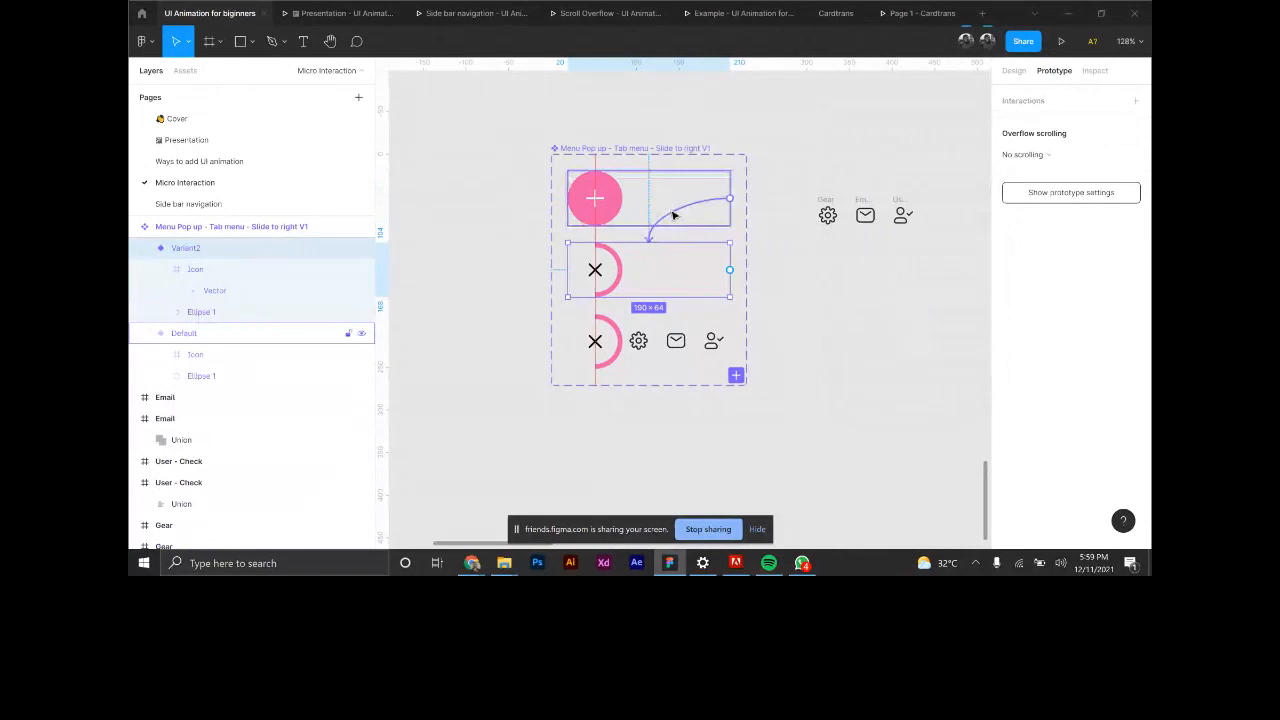
pyautogui.click(673, 215)
pyautogui.click(884, 275)
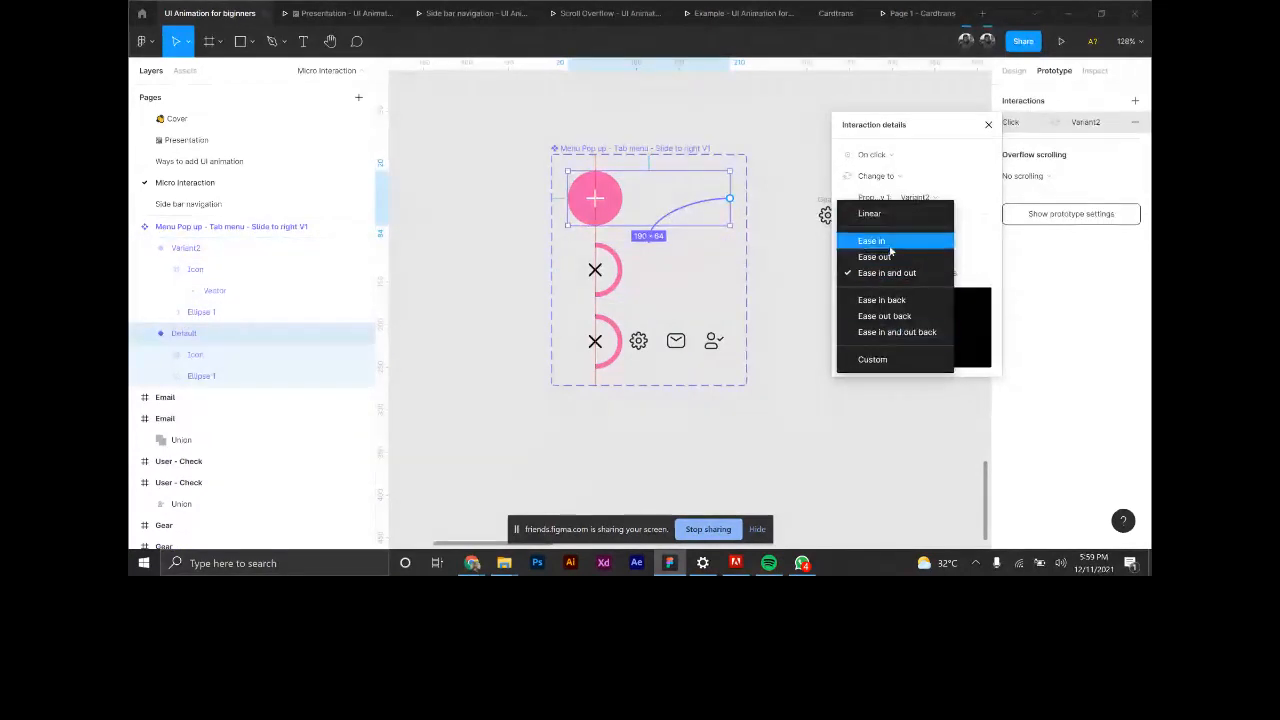
pyautogui.click(892, 277)
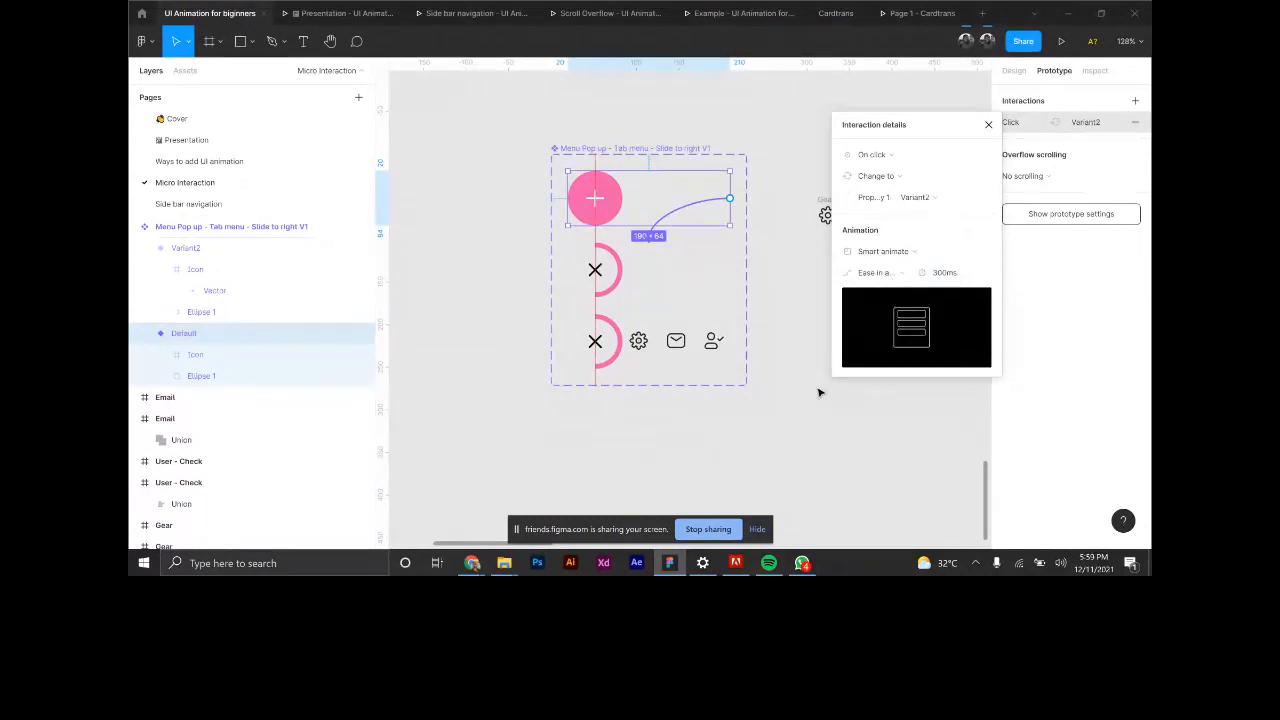
pyautogui.moveTo(763, 280); pyautogui.dragTo(722, 268)
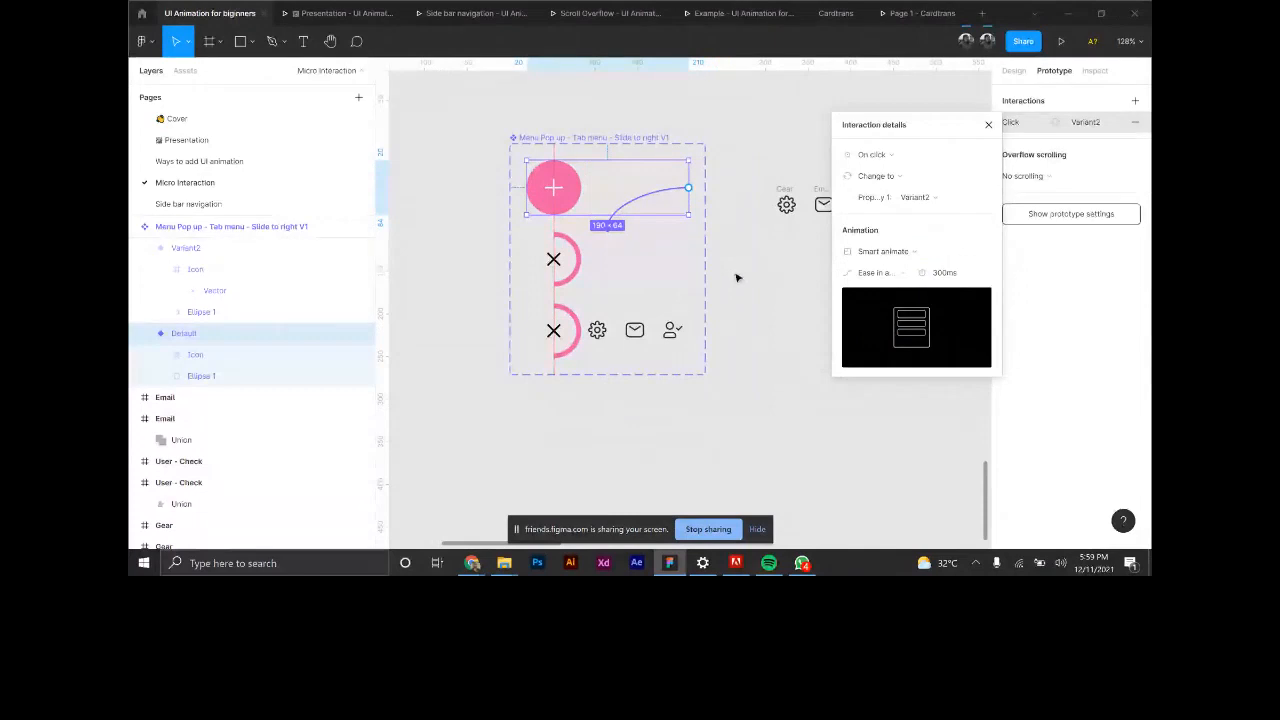
pyautogui.click(736, 277)
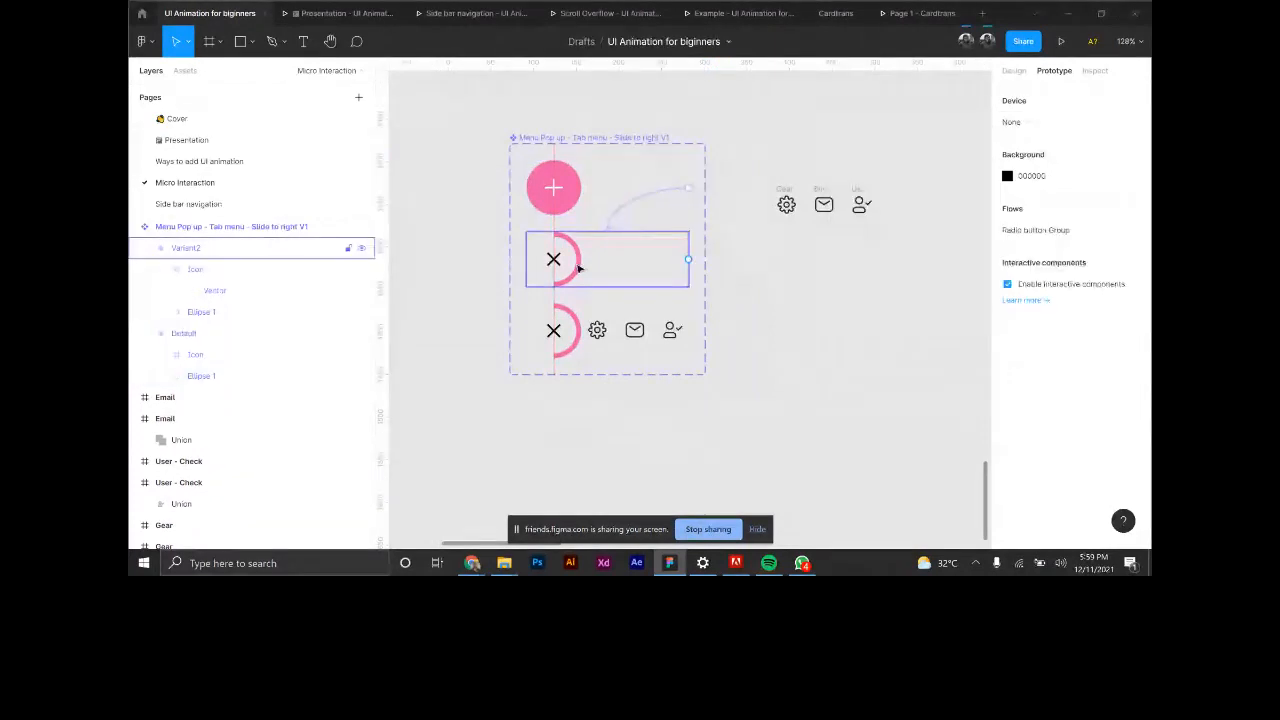
# Link Variant2 to Variant3 with an After delay trigger of 800 ms, Change to and Smart animate.
pyautogui.click(578, 267)
pyautogui.click(688, 260)
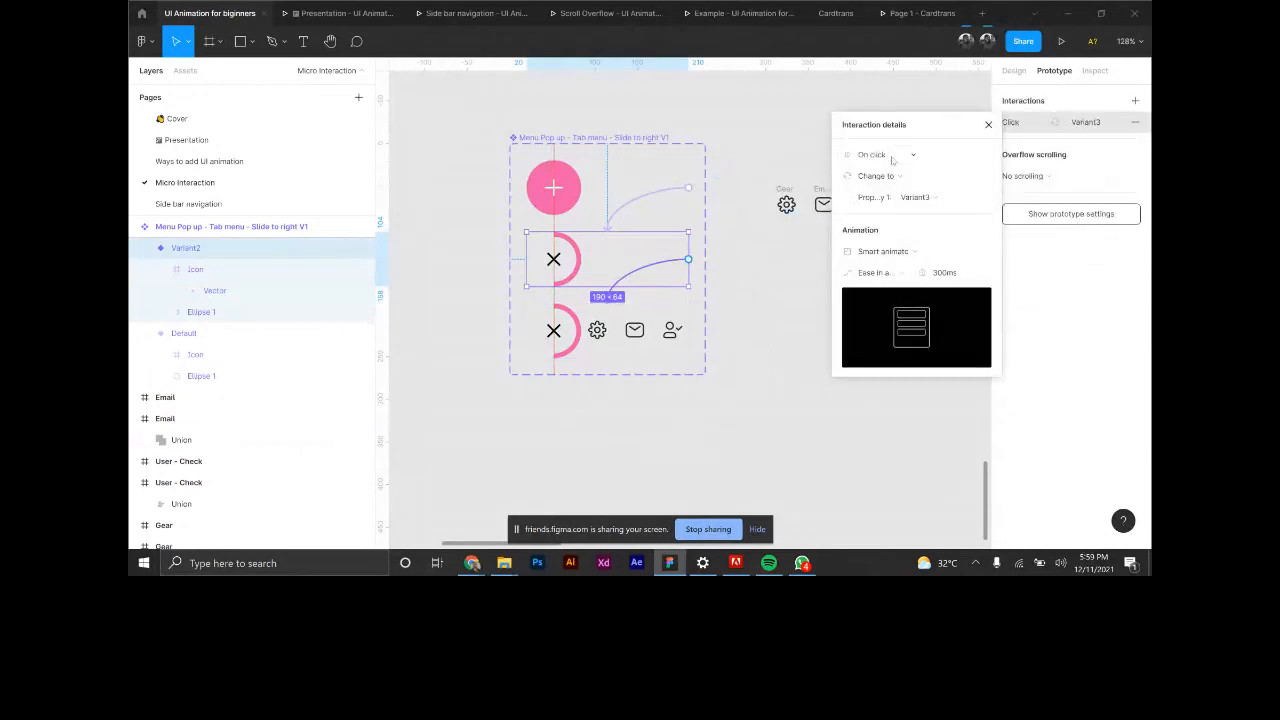
pyautogui.click(889, 158)
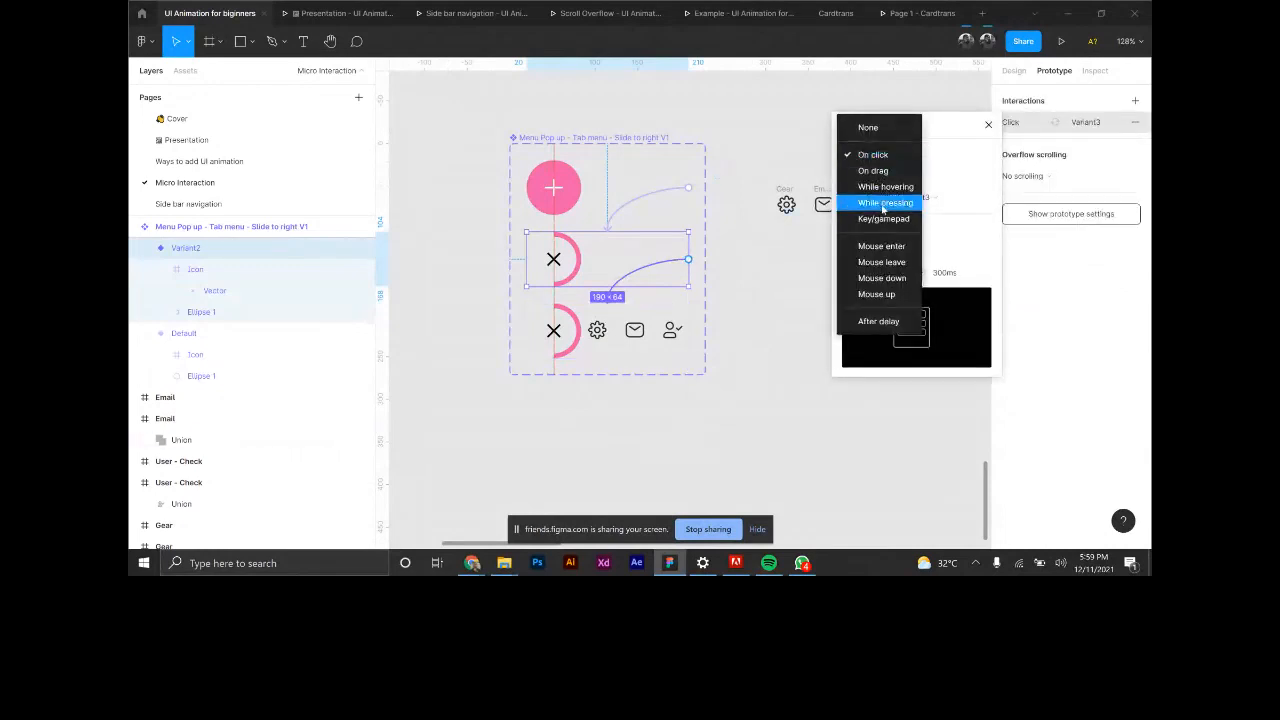
pyautogui.click(880, 321)
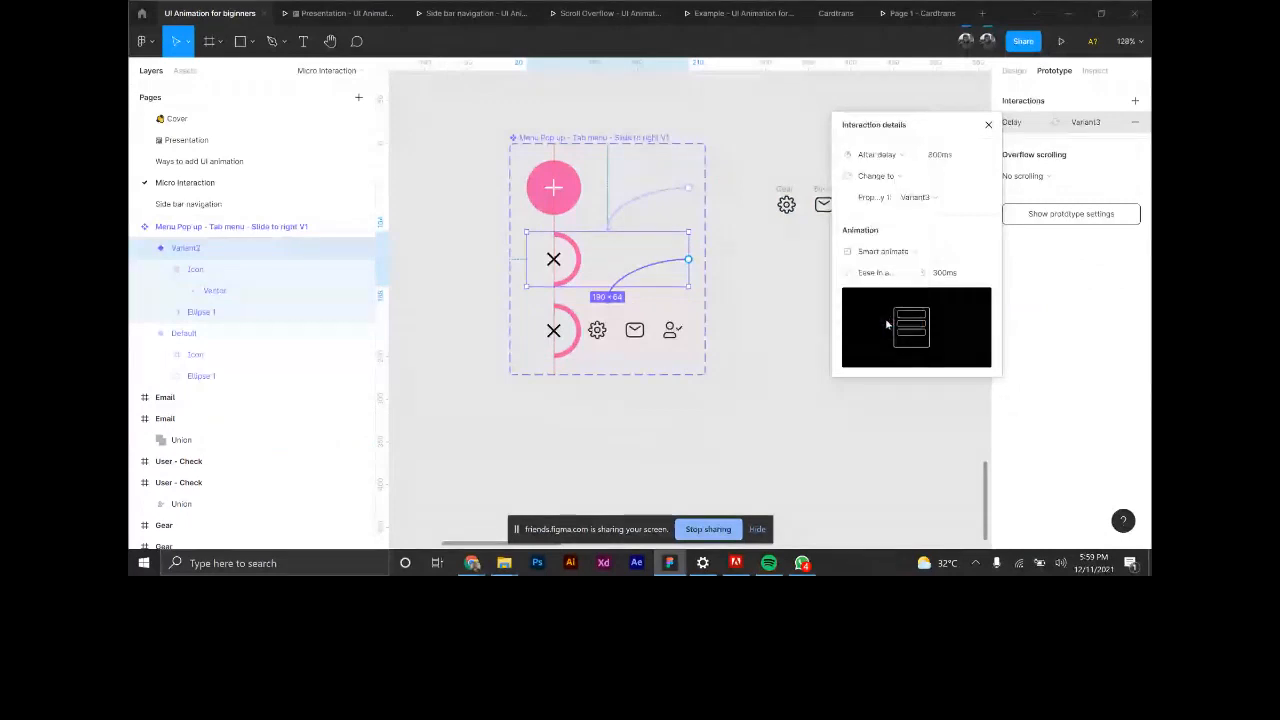
pyautogui.click(955, 156)
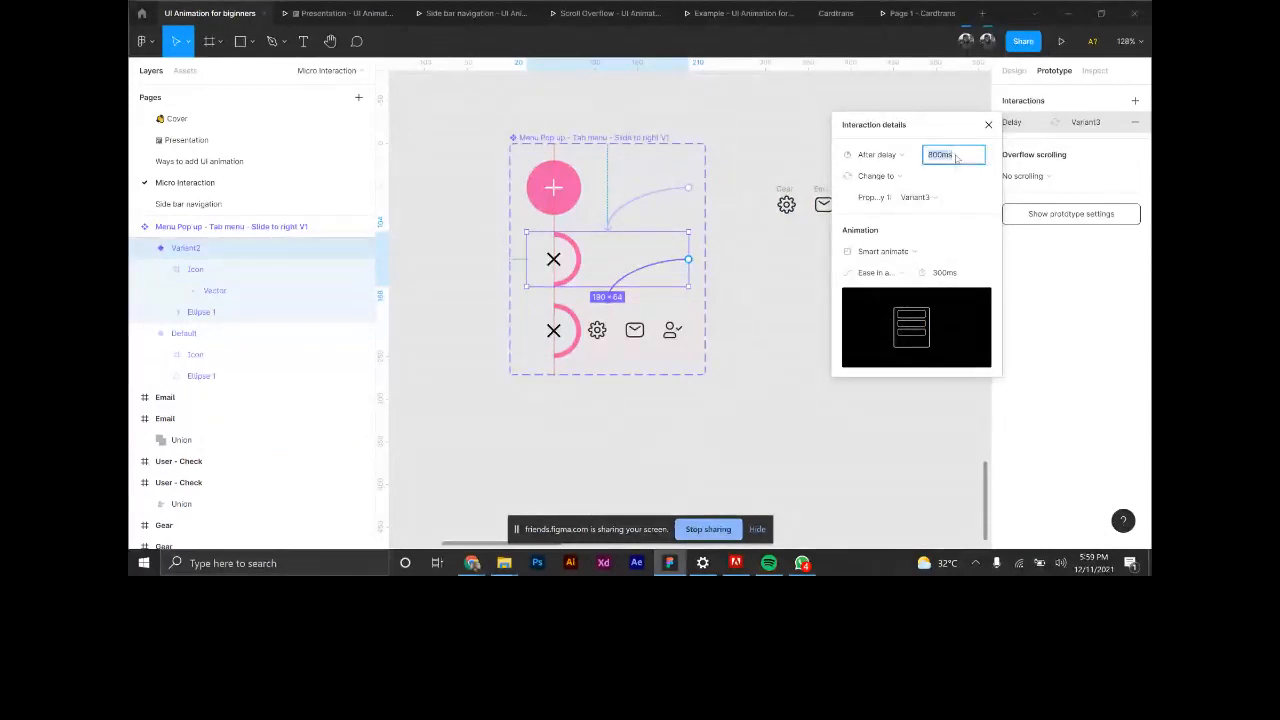
pyautogui.write('1m')
pyautogui.press('Return')
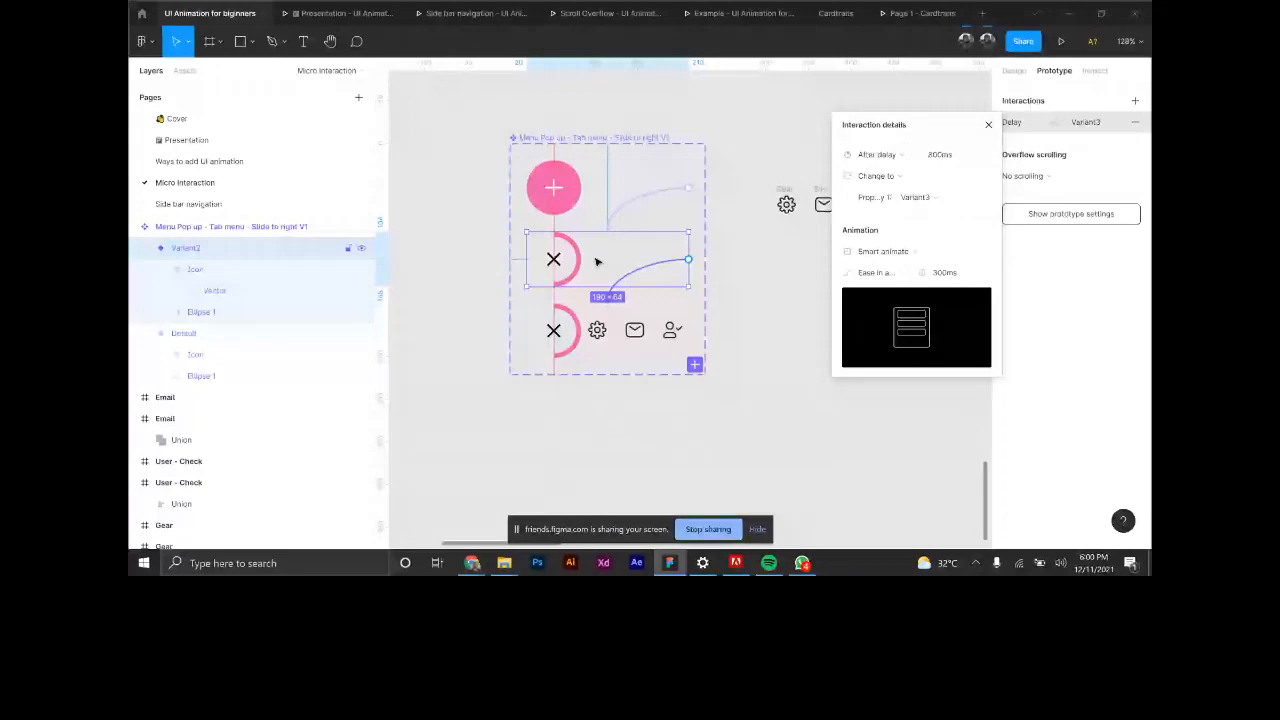
# Link Variant3 back to the Default variant with an On click, Change to interaction using Smart animate.
pyautogui.click(568, 190)
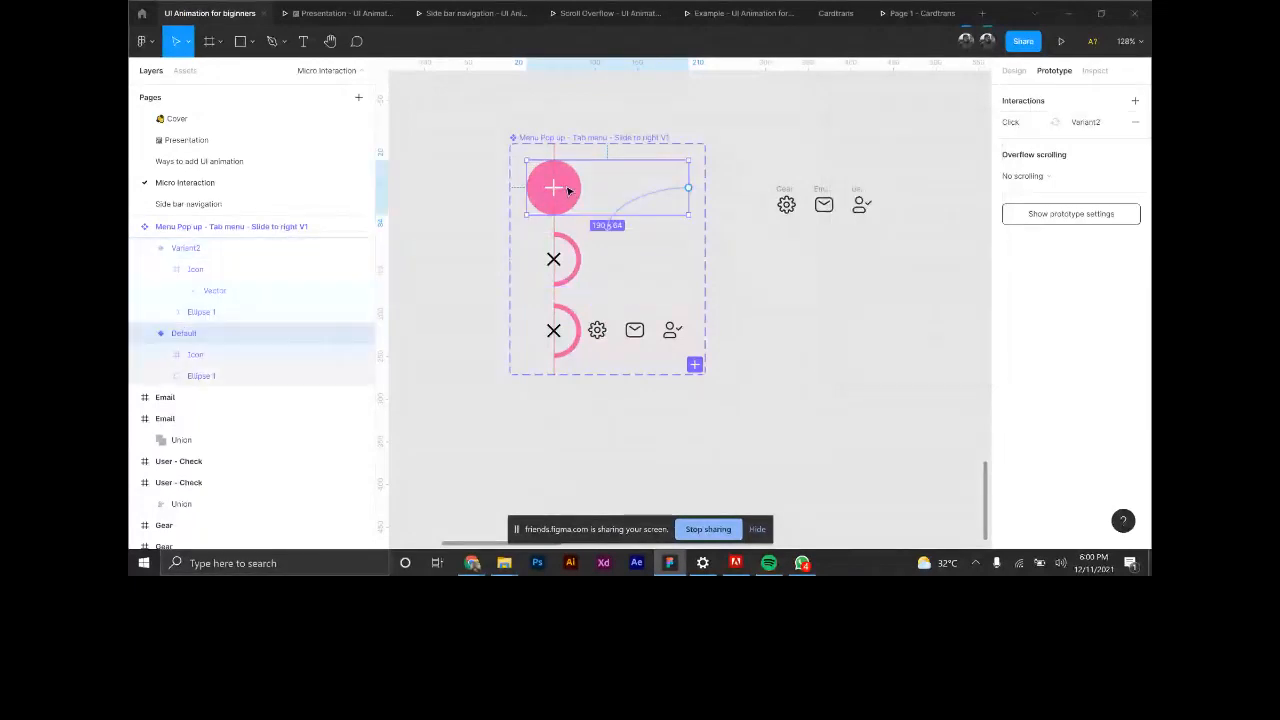
pyautogui.click(654, 196)
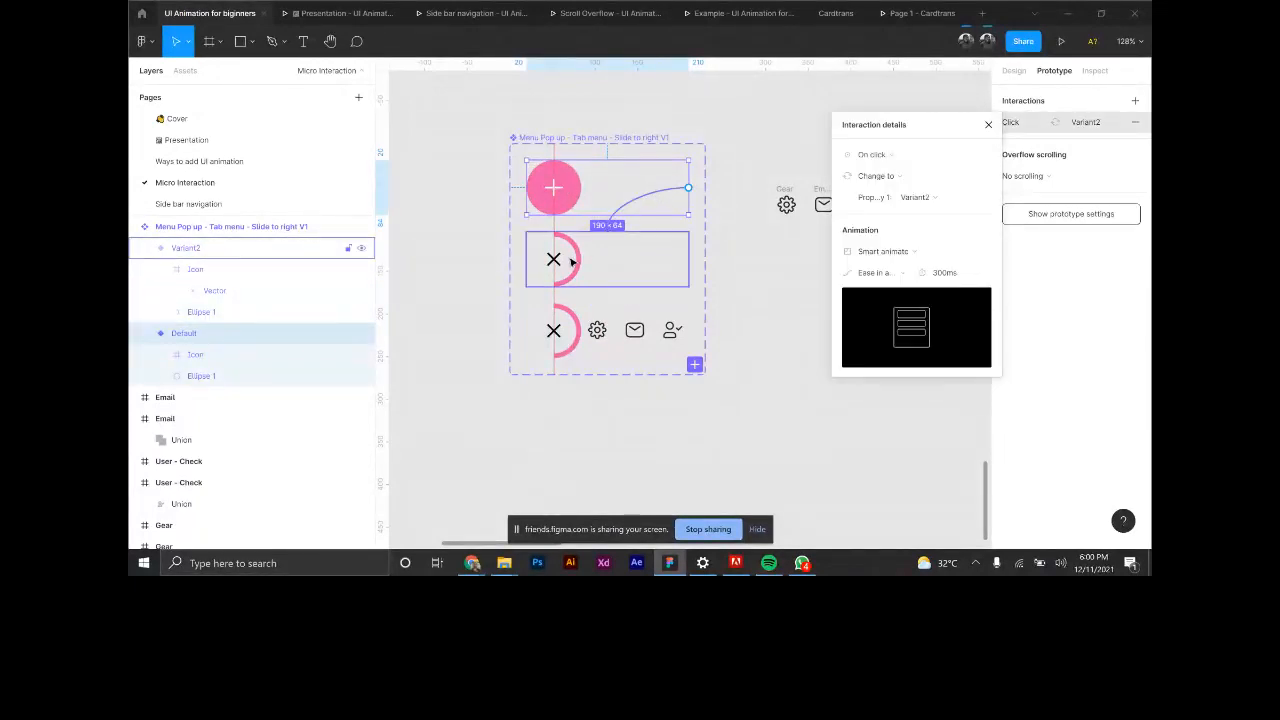
pyautogui.click(614, 336)
pyautogui.moveTo(688, 331); pyautogui.dragTo(591, 187)
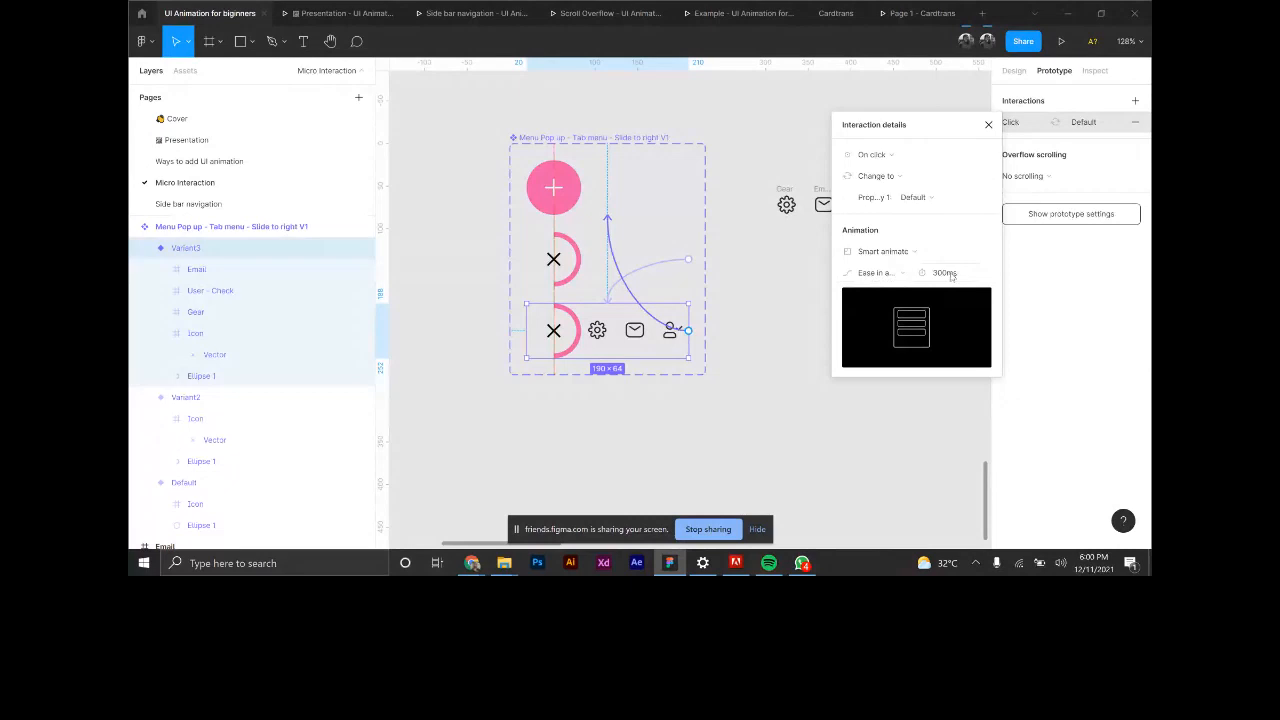
pyautogui.click(765, 280)
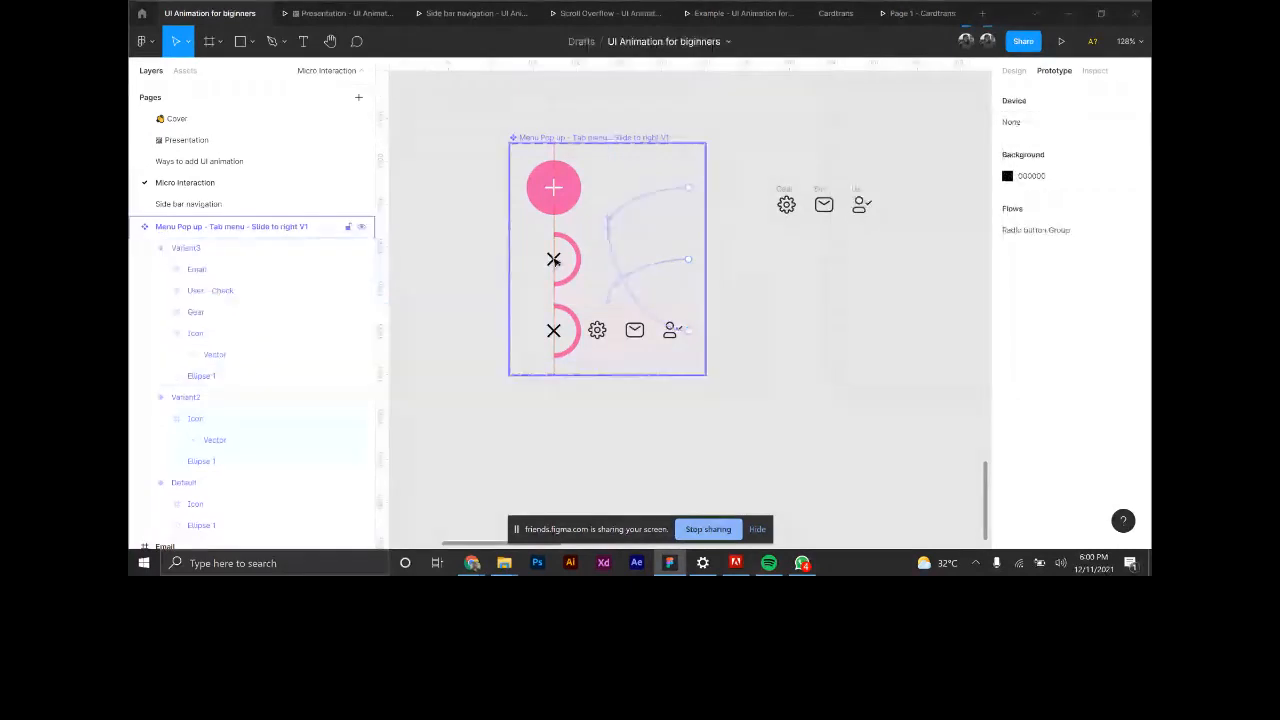
pyautogui.scroll(-6, 520, 235)
pyautogui.scroll(-2, 590, 246)
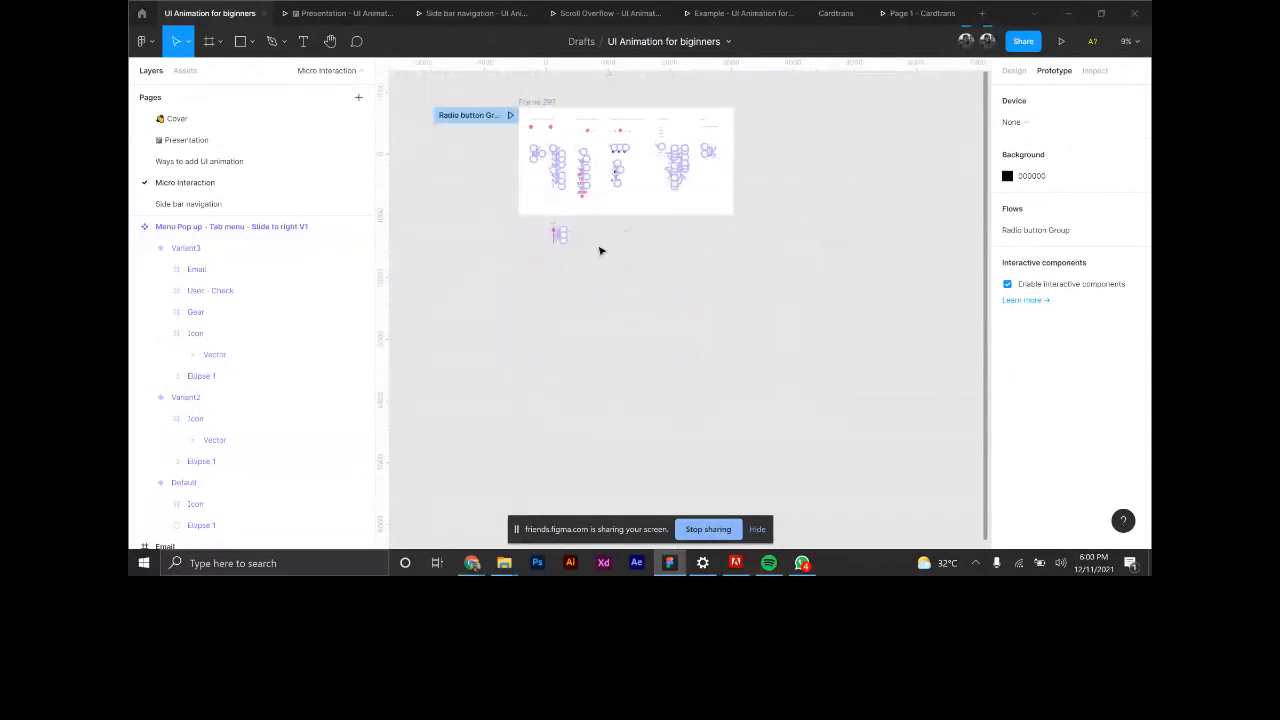
pyautogui.scroll(5, 600, 251)
pyautogui.scroll(-5, 555, 290)
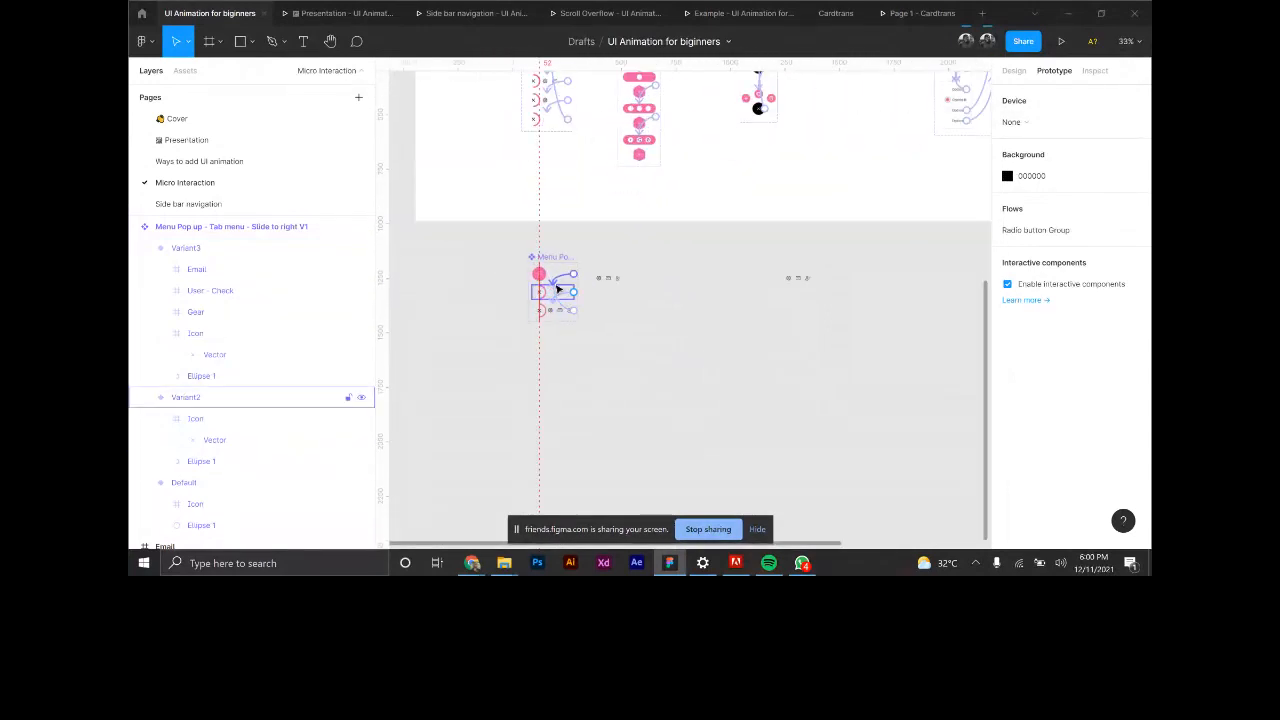
pyautogui.click(206, 44)
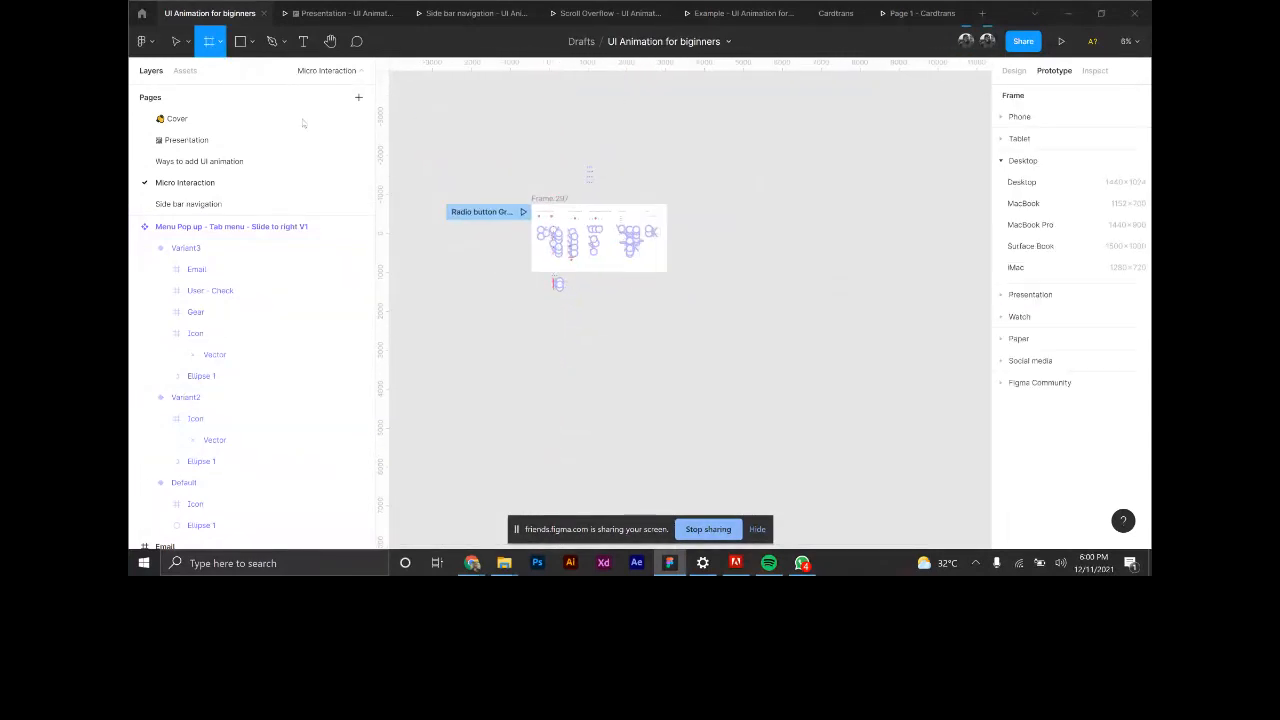
pyautogui.moveTo(531, 305)
pyautogui.mouseDown()
pyautogui.moveTo(650, 337)
pyautogui.moveTo(633, 345)
pyautogui.mouseUp()
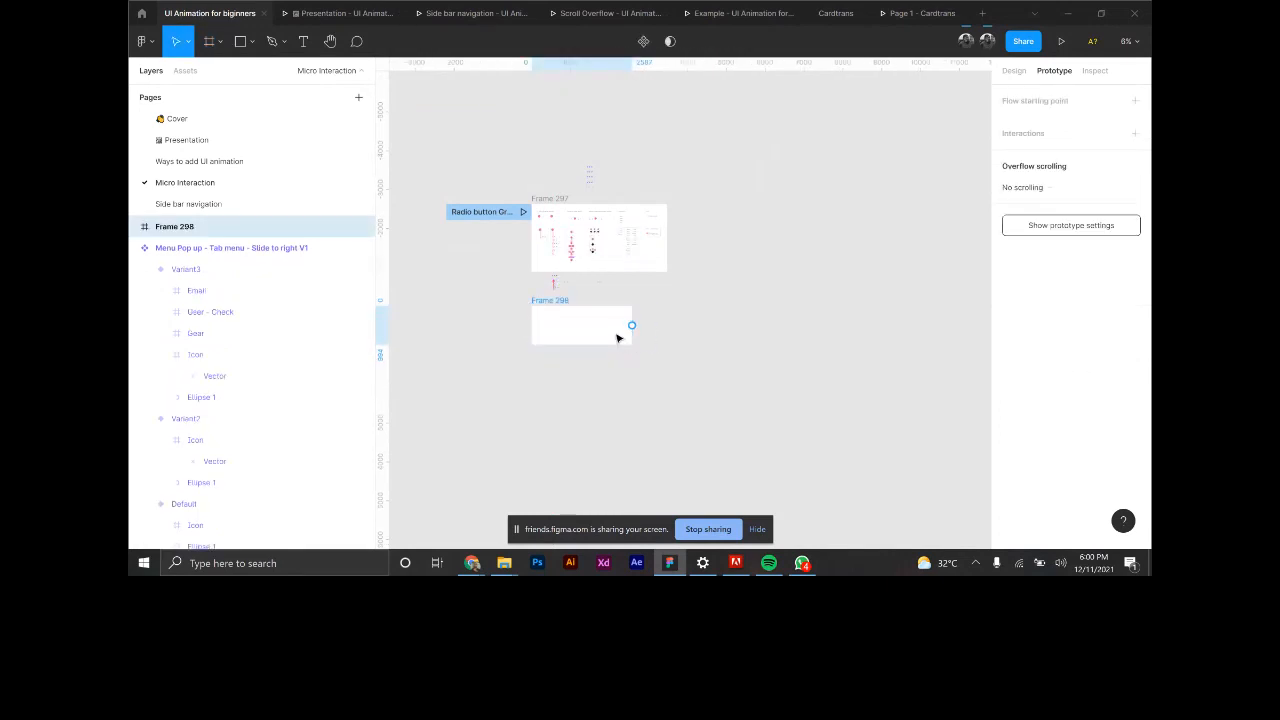
pyautogui.click(1012, 72)
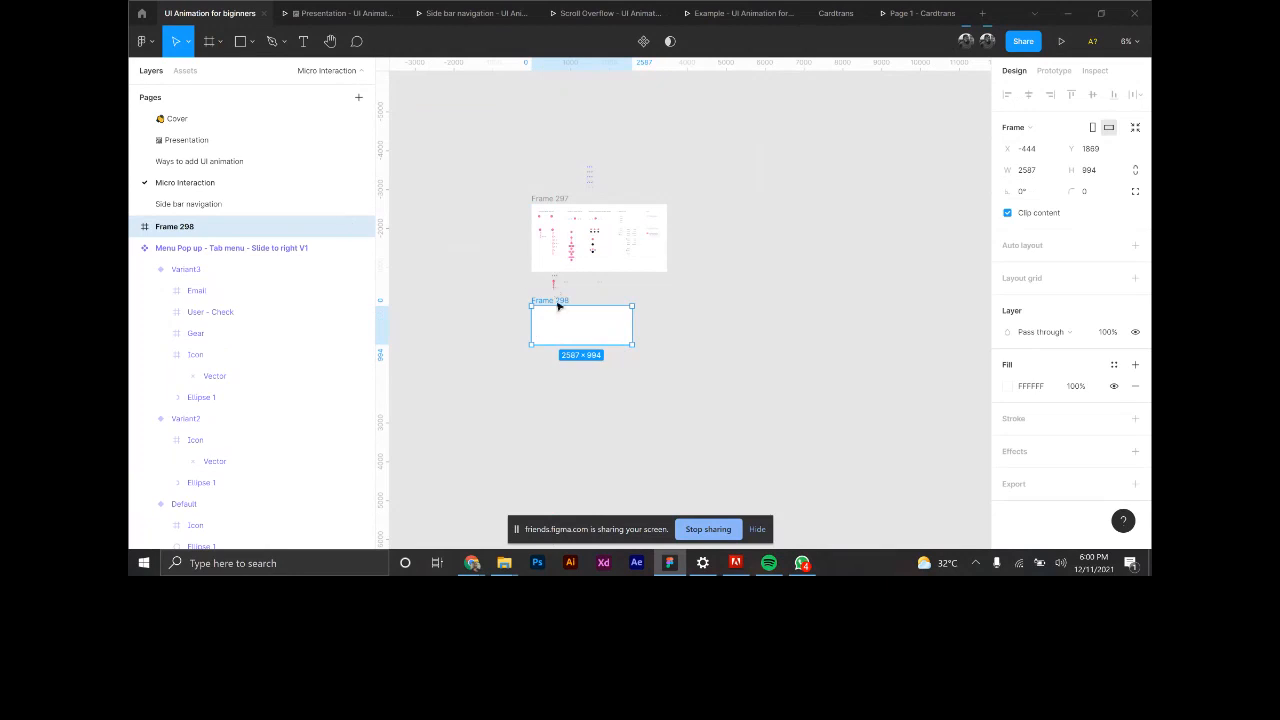
pyautogui.press('Delete')
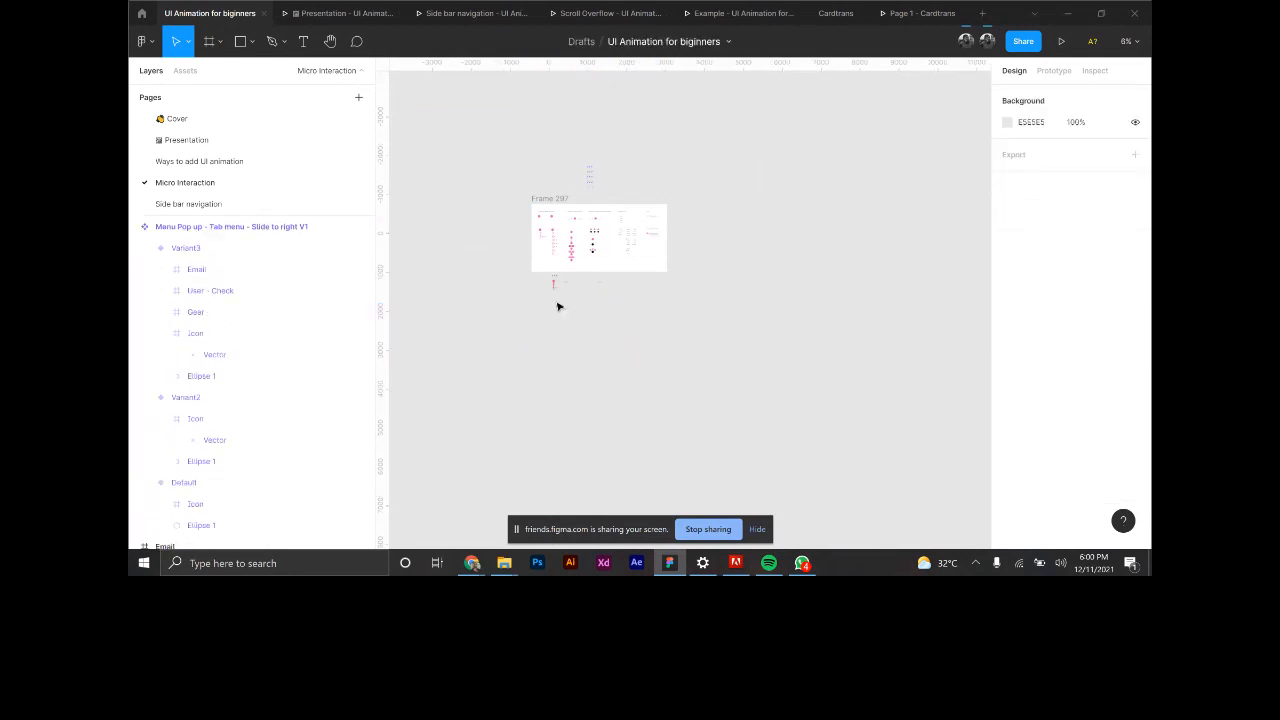
# Add a MacBook preset frame, 1152 × 700, and place it below the Slide to right V1 component set.
pyautogui.click(209, 41)
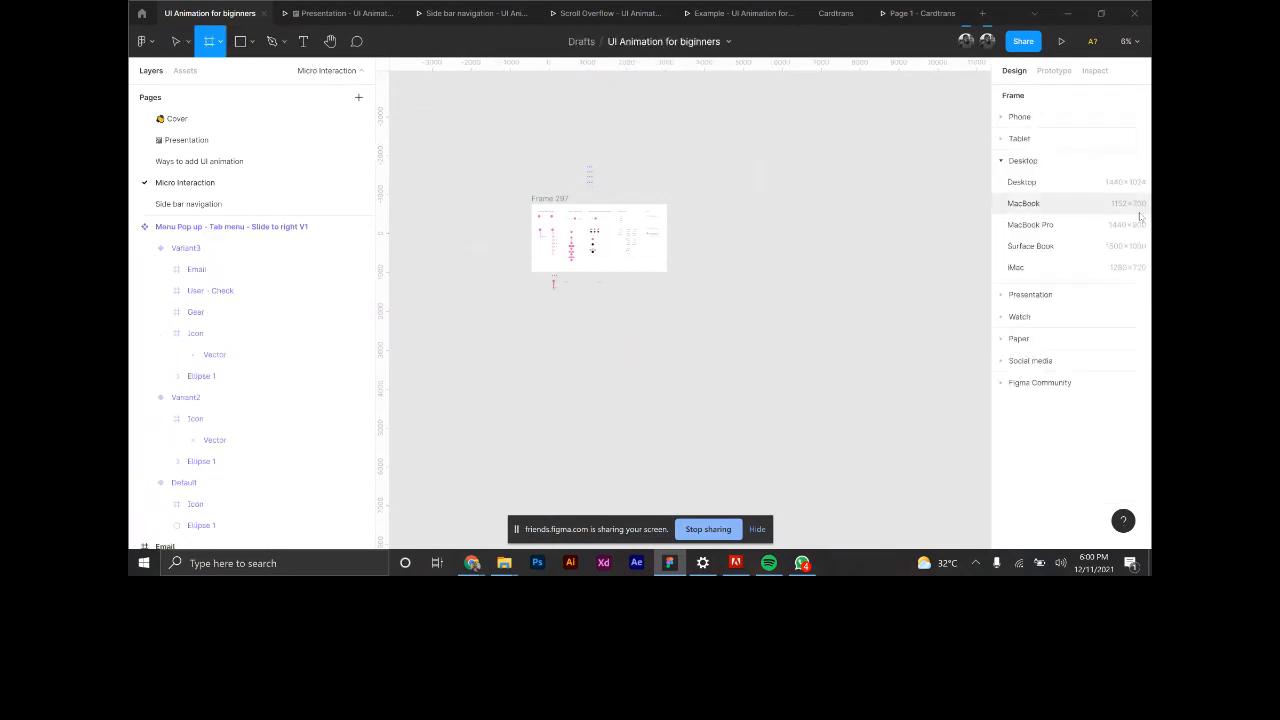
pyautogui.click(1027, 208)
pyautogui.moveTo(690, 303); pyautogui.dragTo(574, 320)
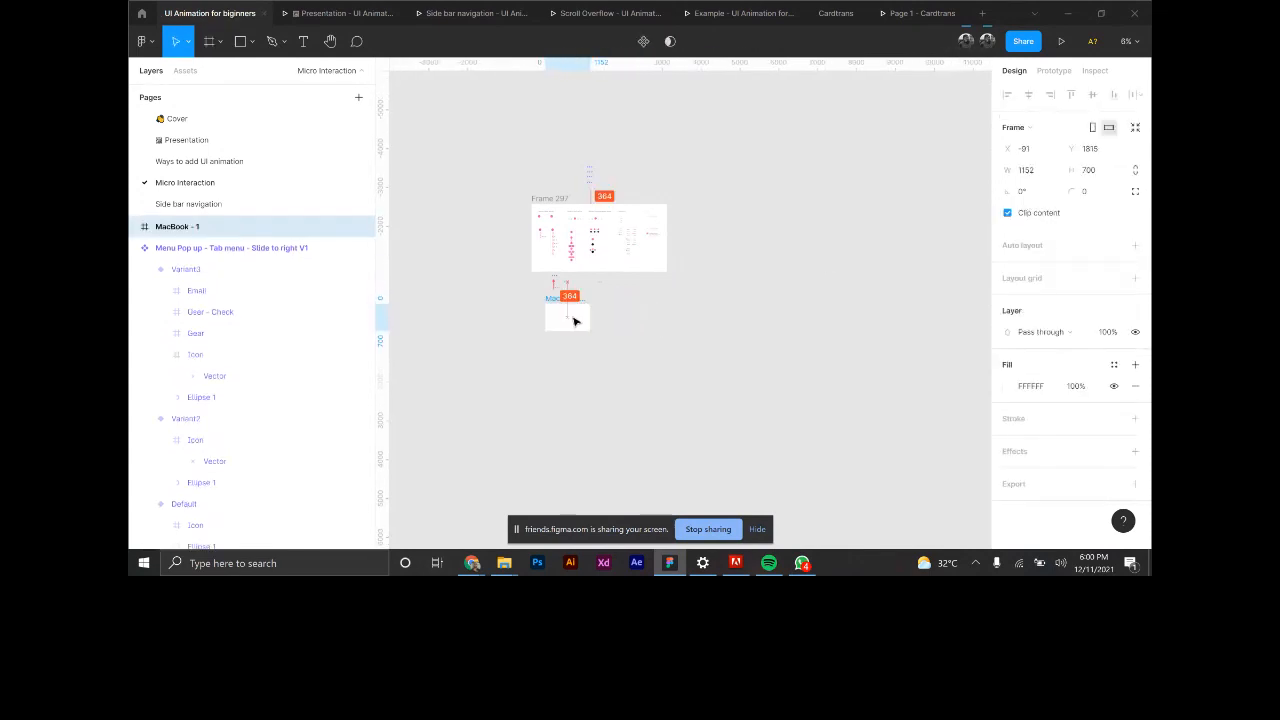
pyautogui.scroll(5, 573, 325)
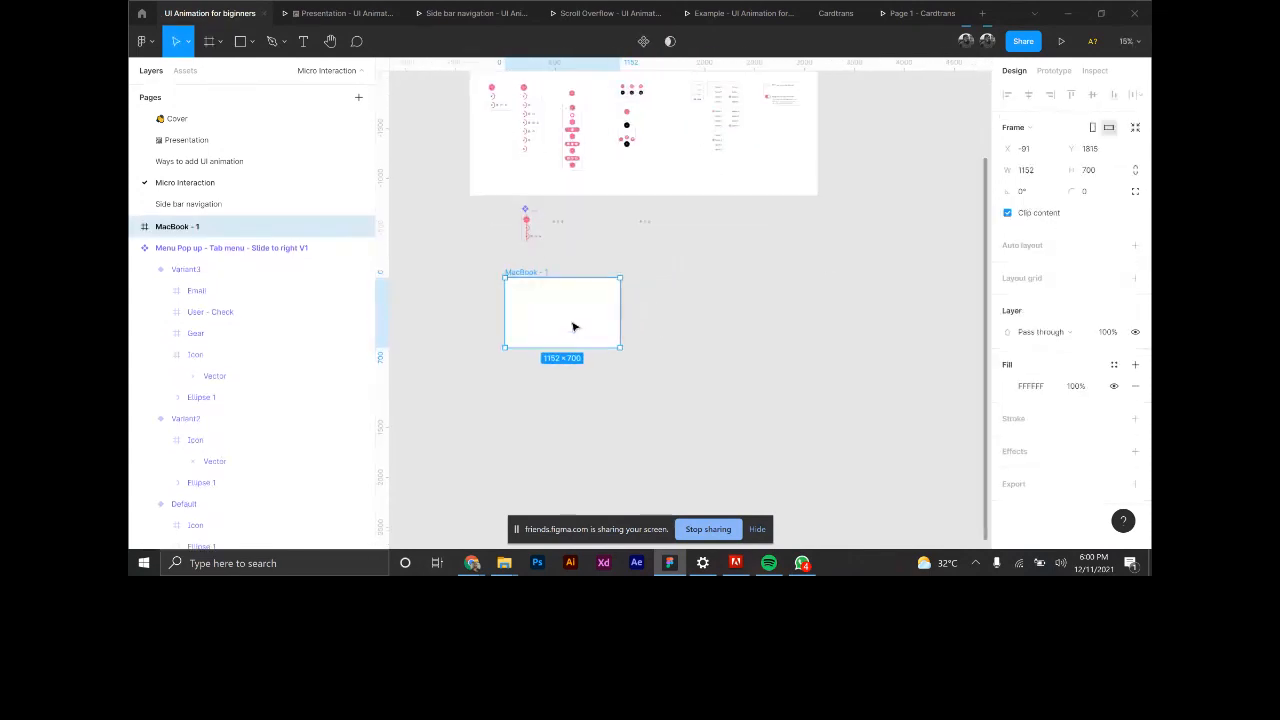
# Insert an instance of the Menu Pop up component from the local Micro Interaction assets near the middle of the MacBook frame.
pyautogui.click(185, 71)
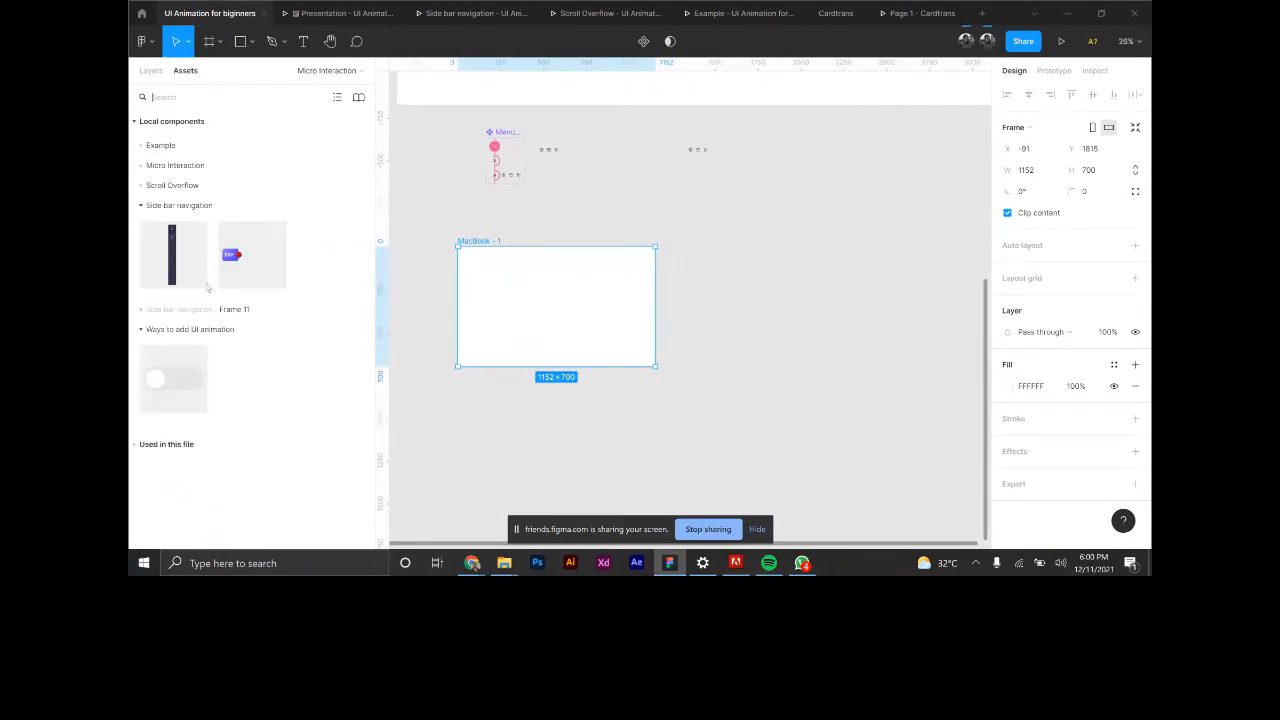
pyautogui.click(151, 70)
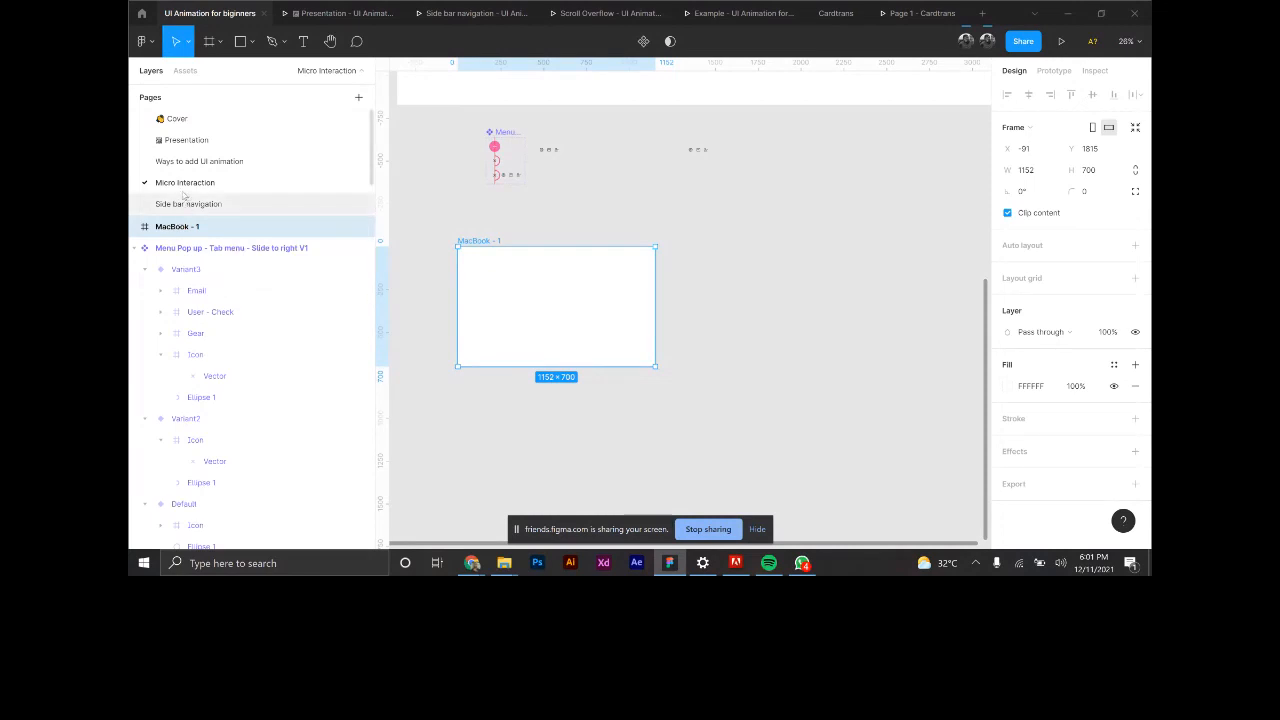
pyautogui.click(183, 71)
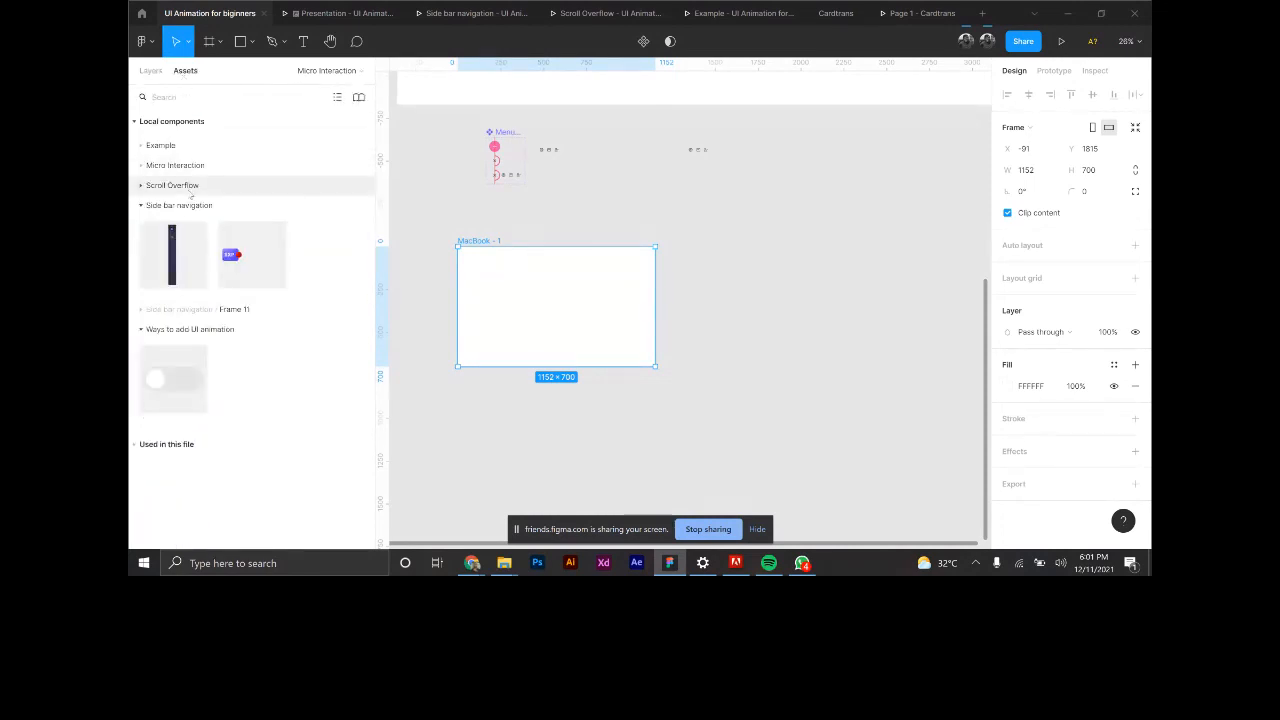
pyautogui.click(157, 168)
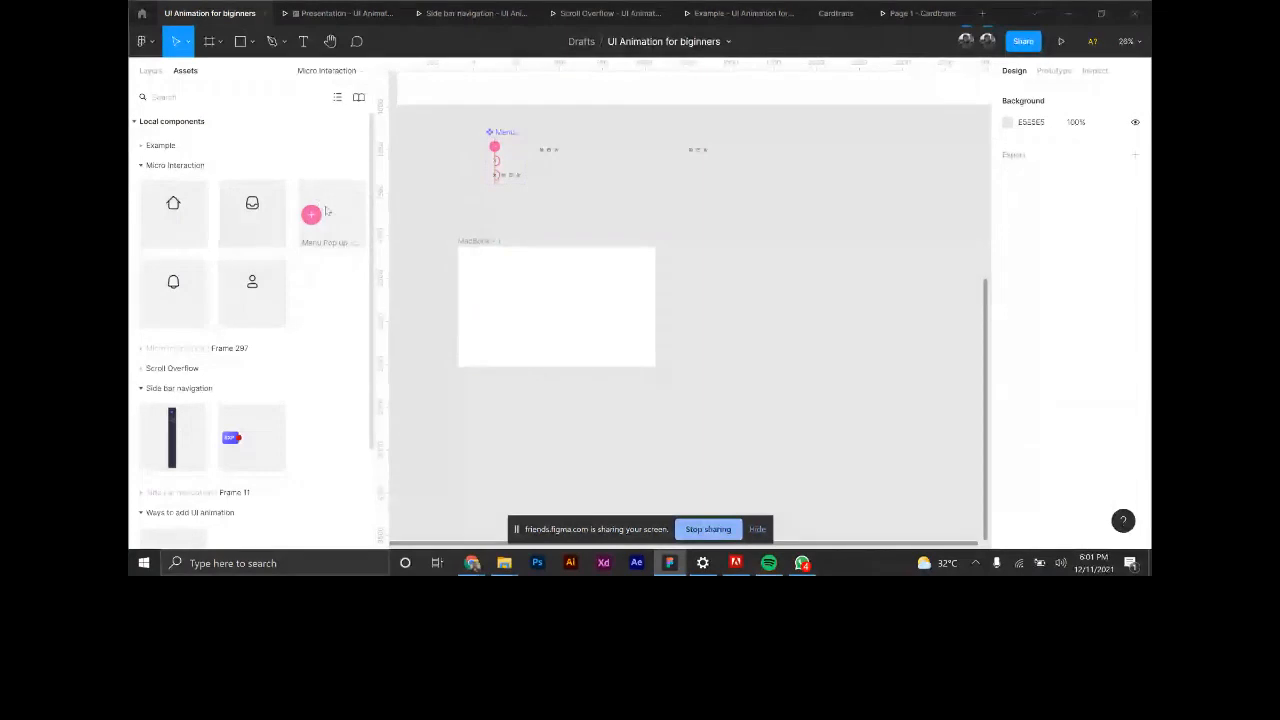
pyautogui.moveTo(326, 211); pyautogui.dragTo(581, 309)
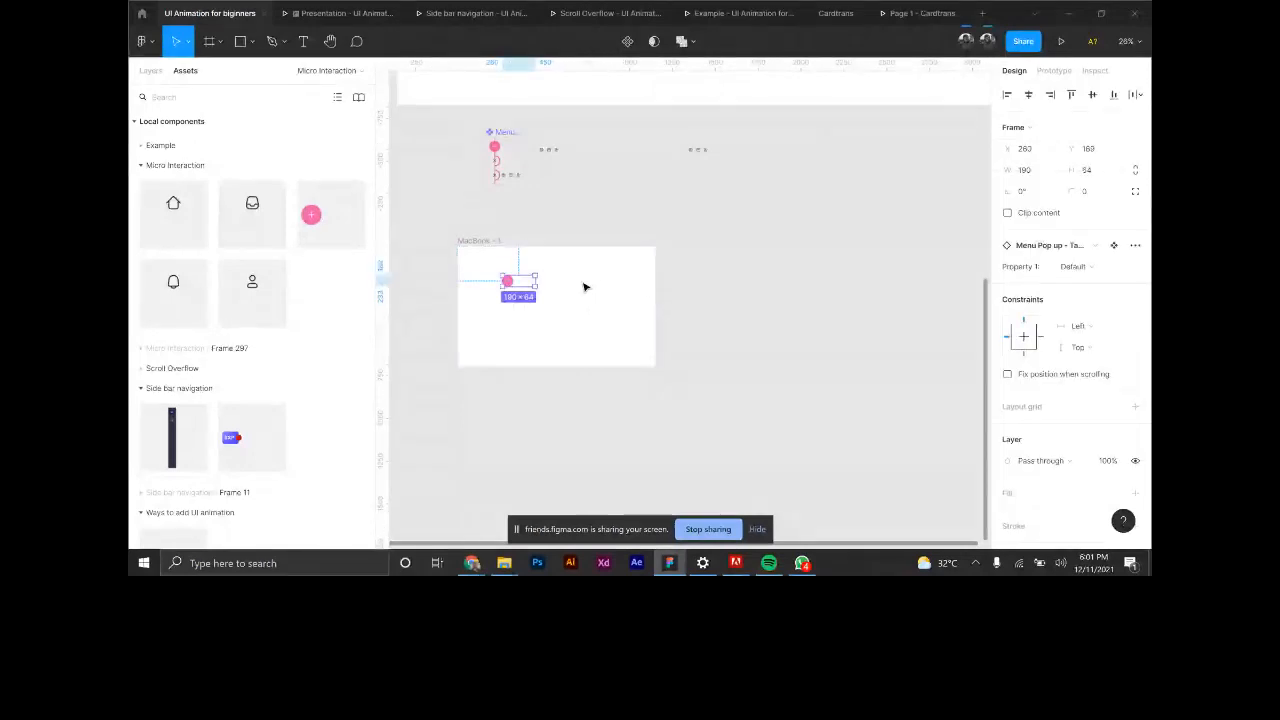
pyautogui.moveTo(517, 289); pyautogui.dragTo(551, 312)
# Make the MacBook - 1 frame a flow starting point for the prototype.
pyautogui.click(478, 241)
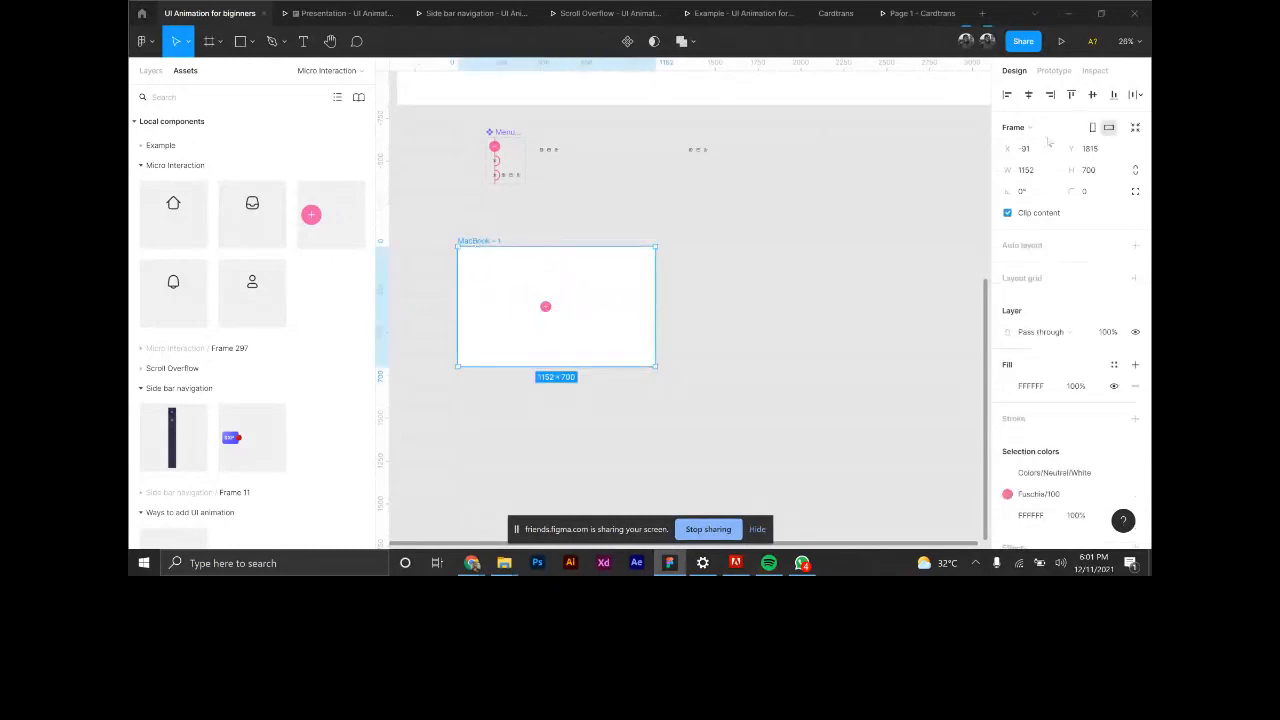
pyautogui.click(1055, 72)
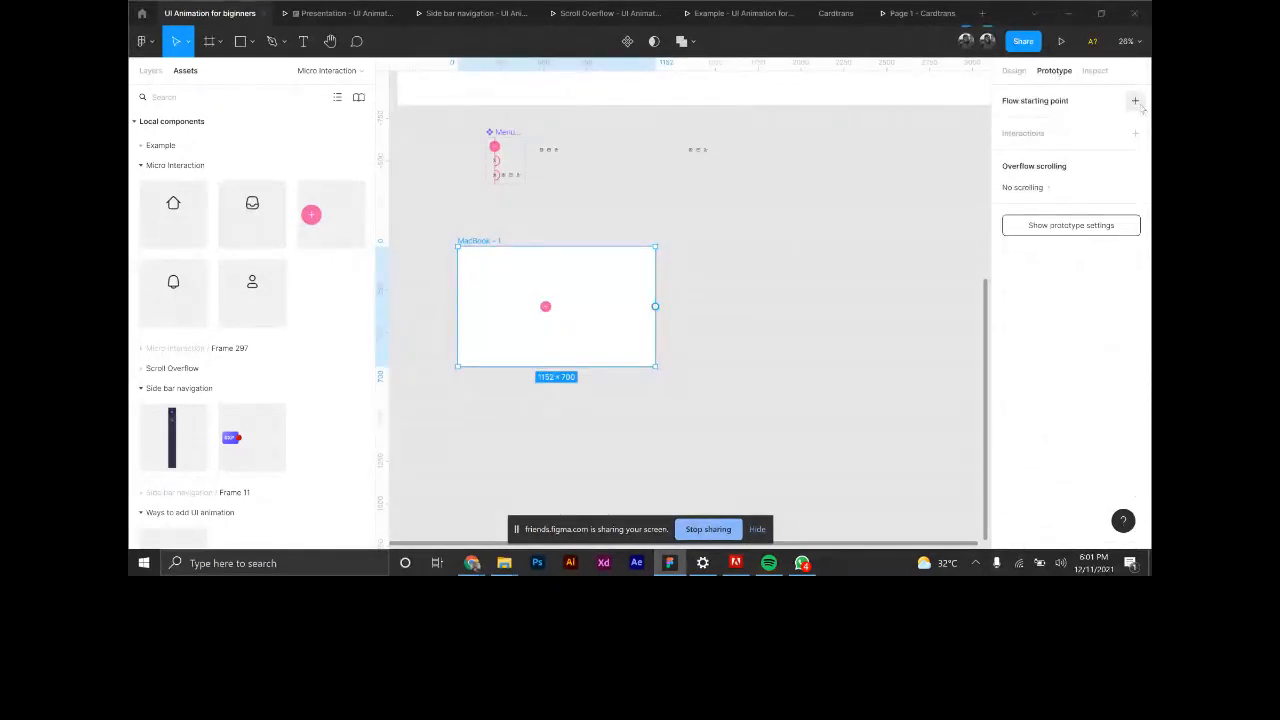
pyautogui.click(1136, 102)
pyautogui.click(634, 209)
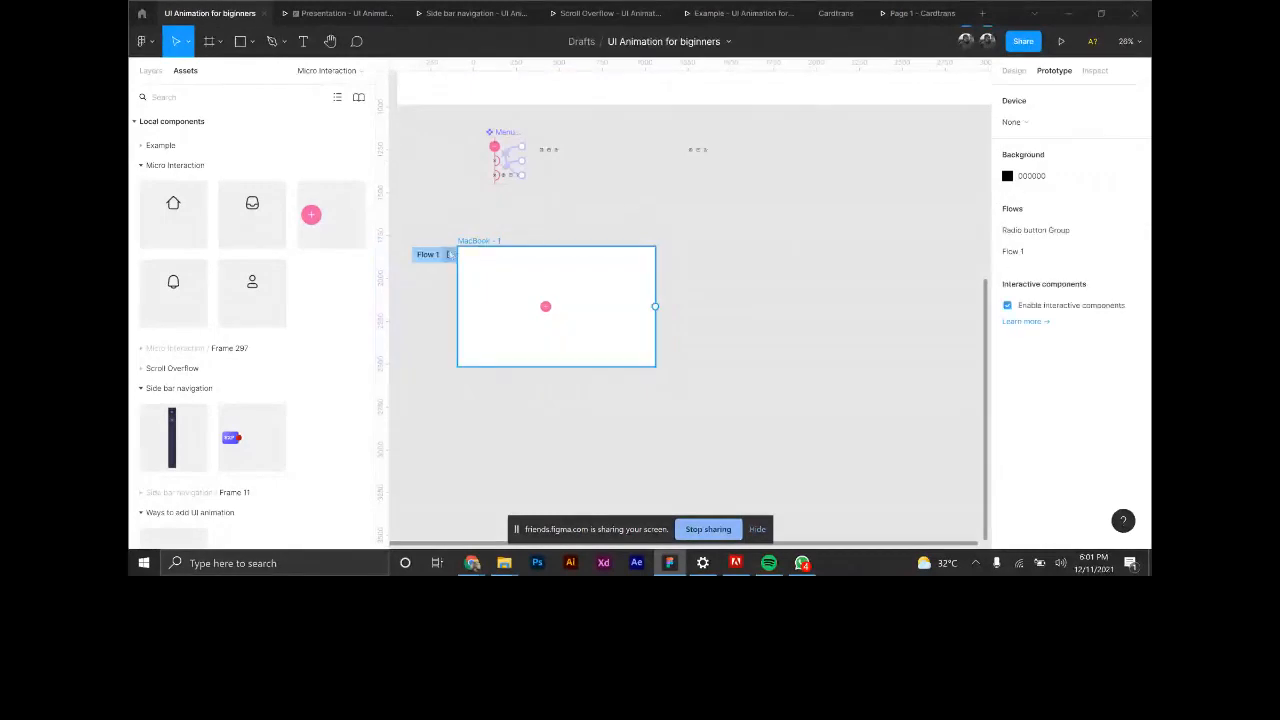
# Preview Flow 1 and test the pink plus menu by repeatedly opening and closing it.
pyautogui.click(450, 255)
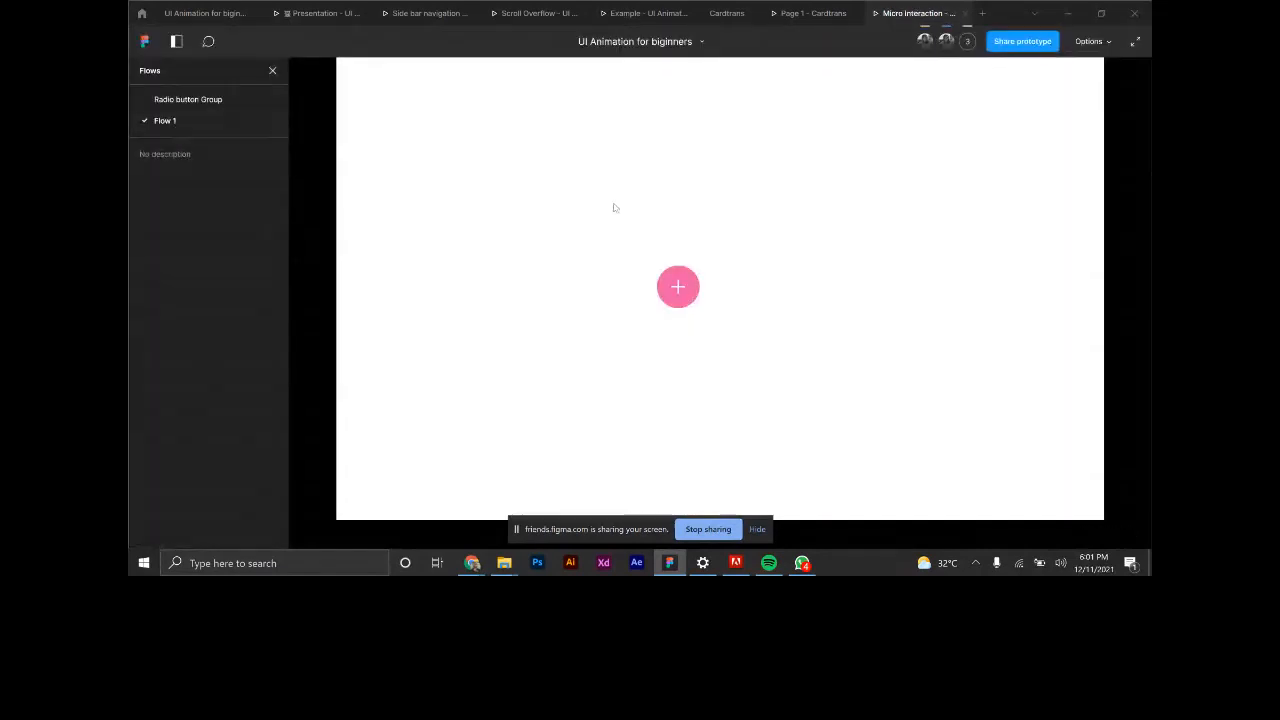
pyautogui.click(679, 289)
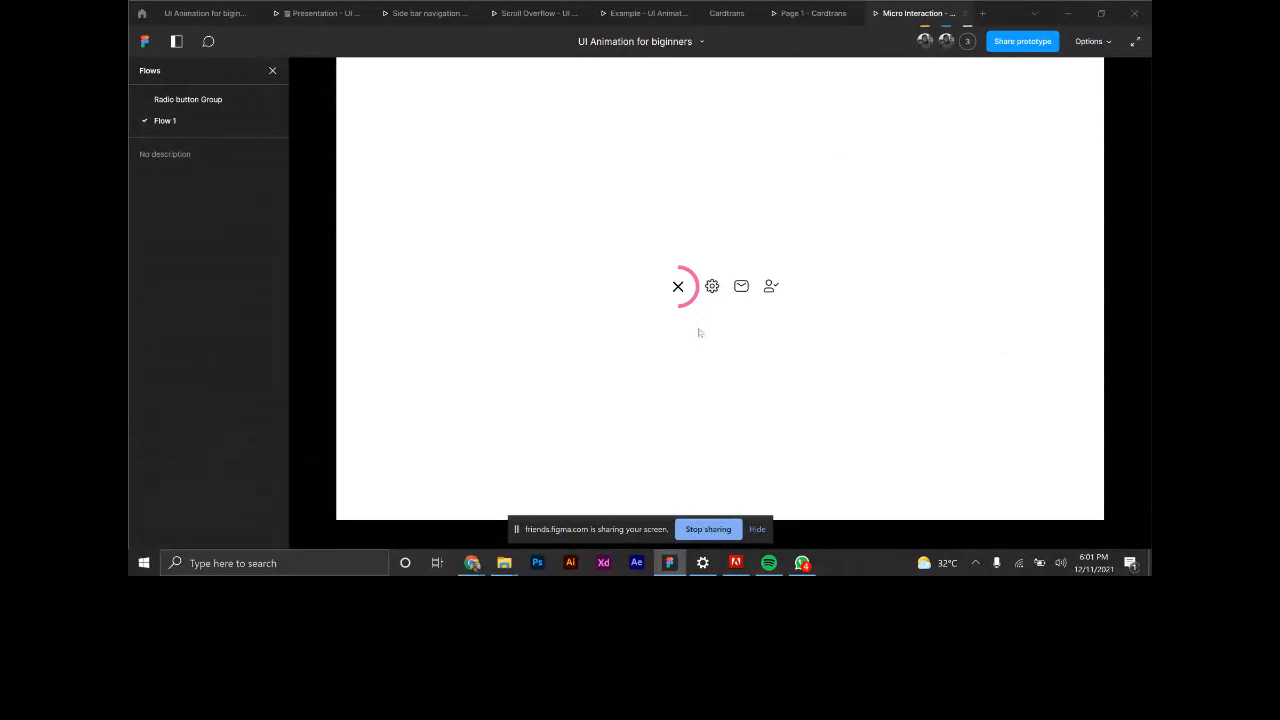
pyautogui.click(679, 290)
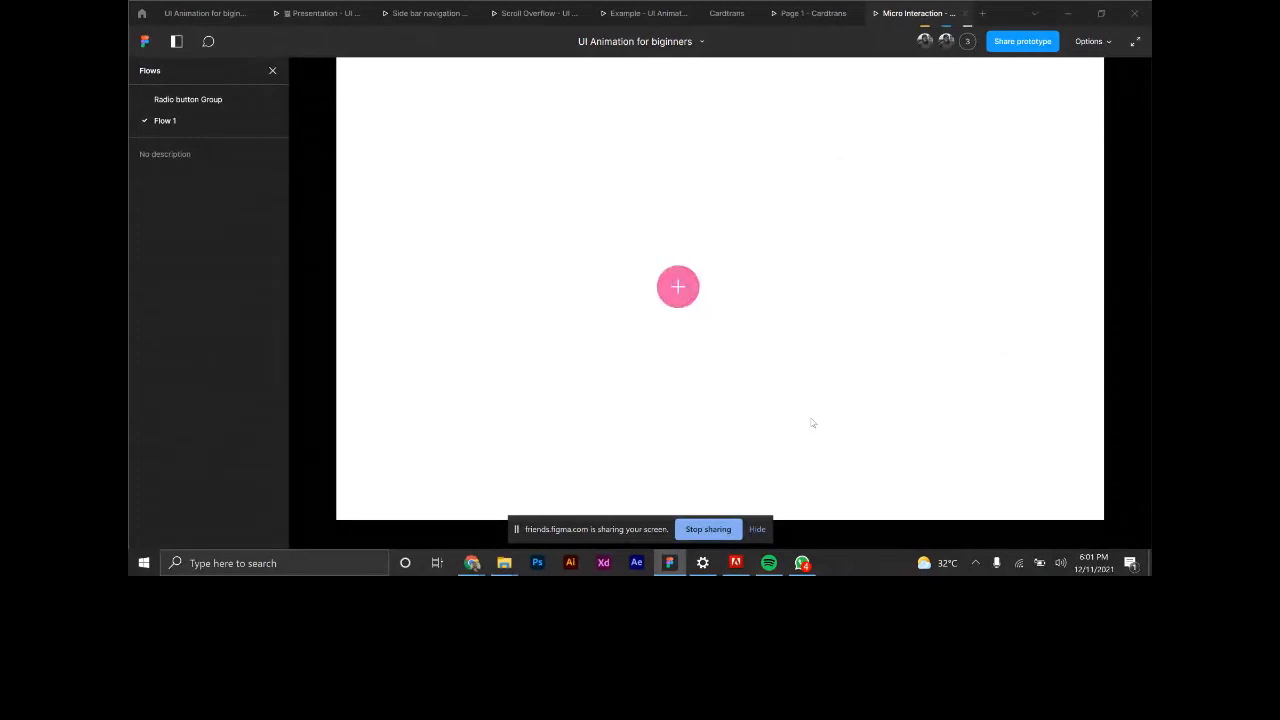
pyautogui.click(677, 290)
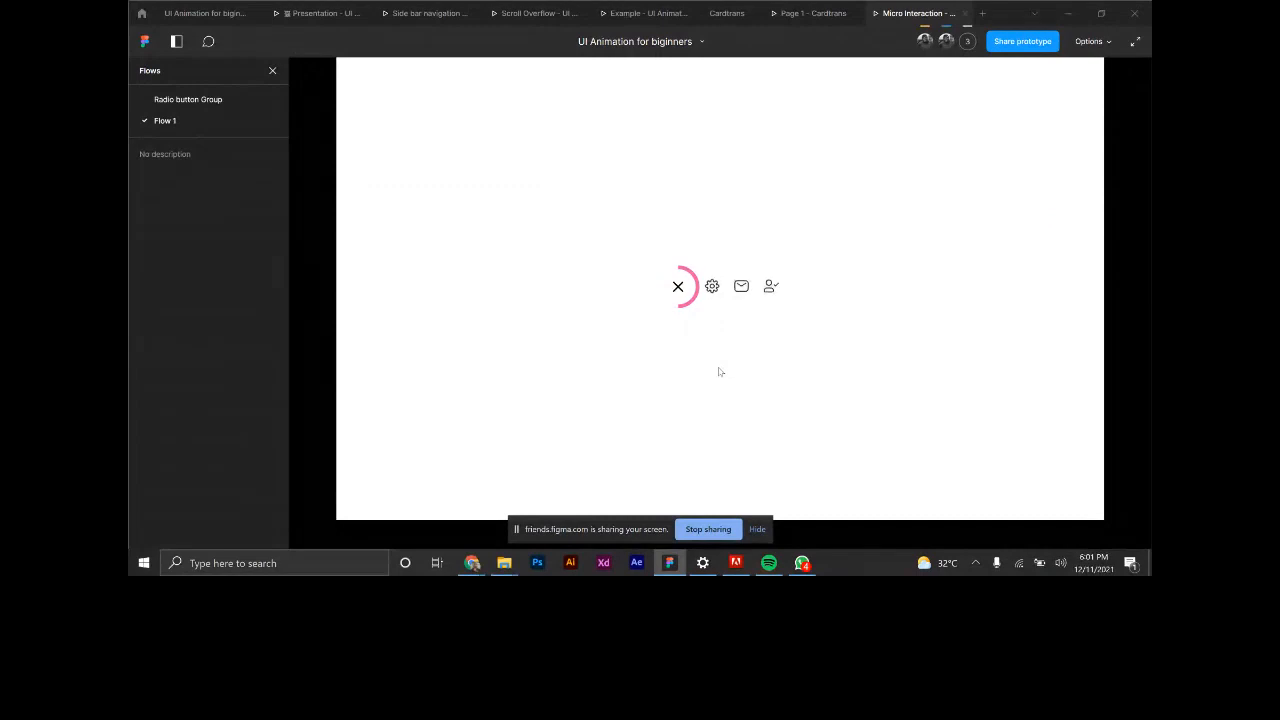
pyautogui.click(678, 290)
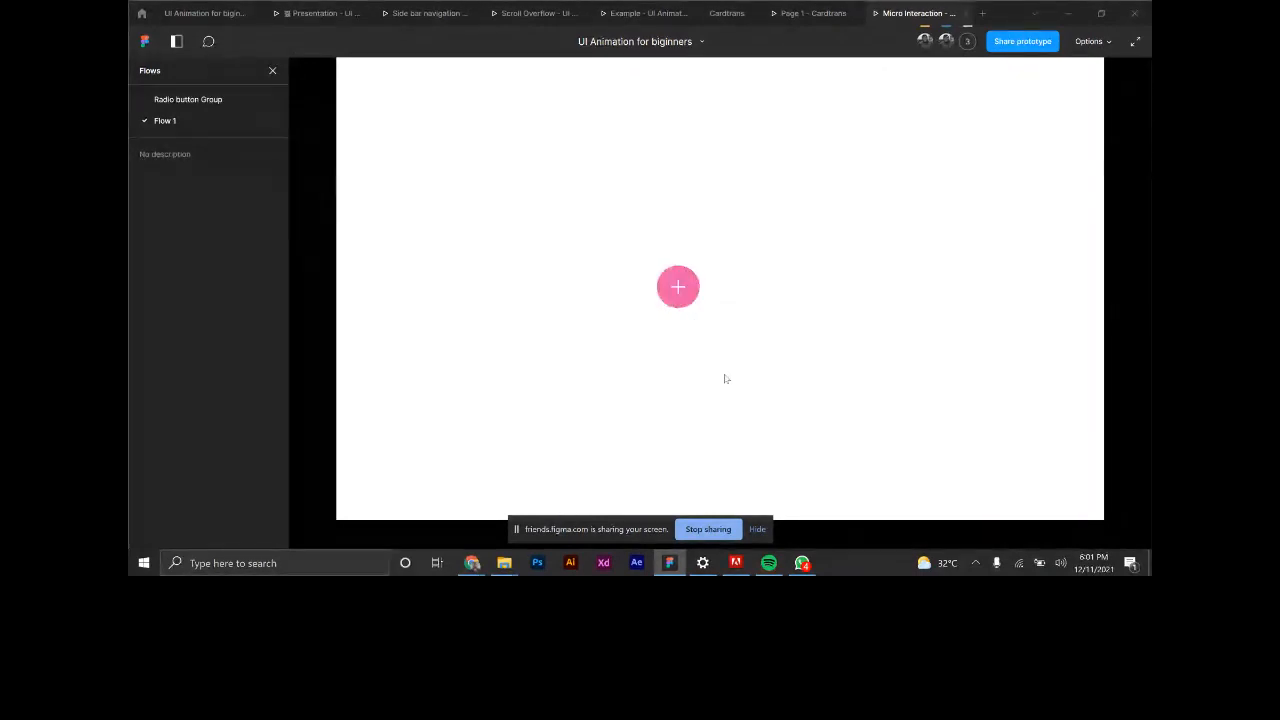
pyautogui.click(680, 290)
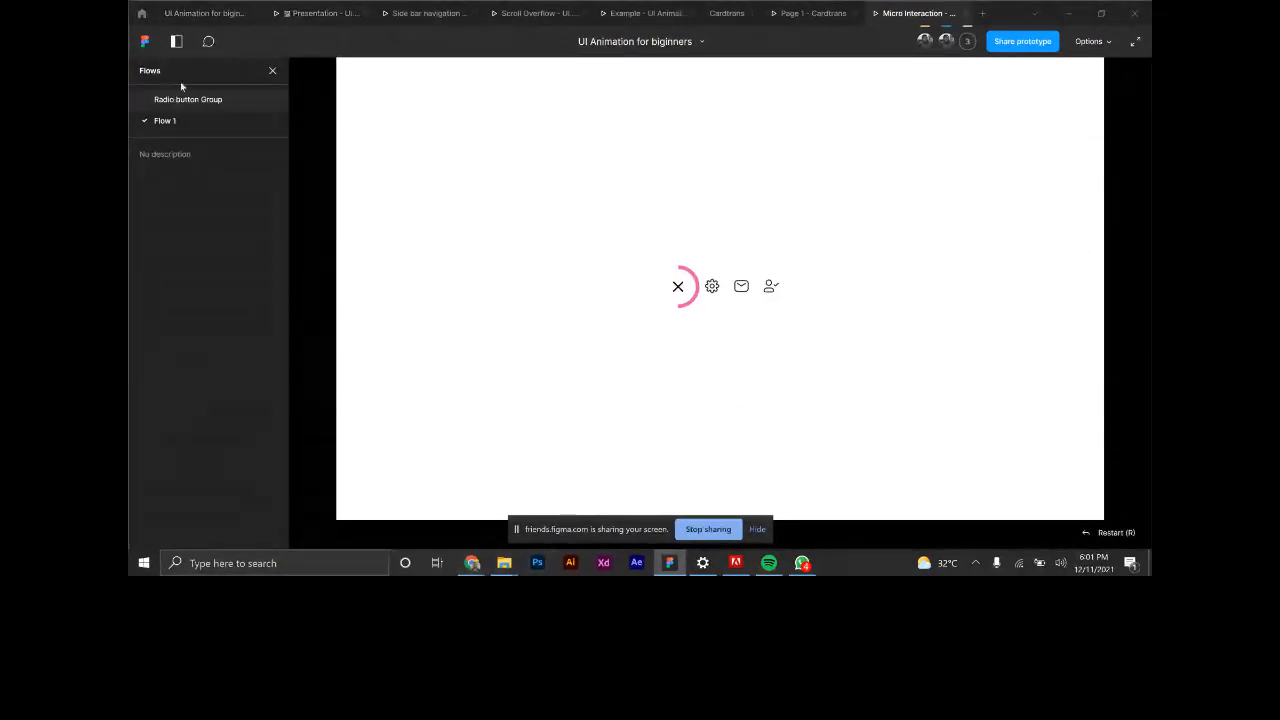
# Copy the second pop-up menu instance from the showcase frame in the design file and paste it into the MacBook - 1 frame.
pyautogui.click(188, 14)
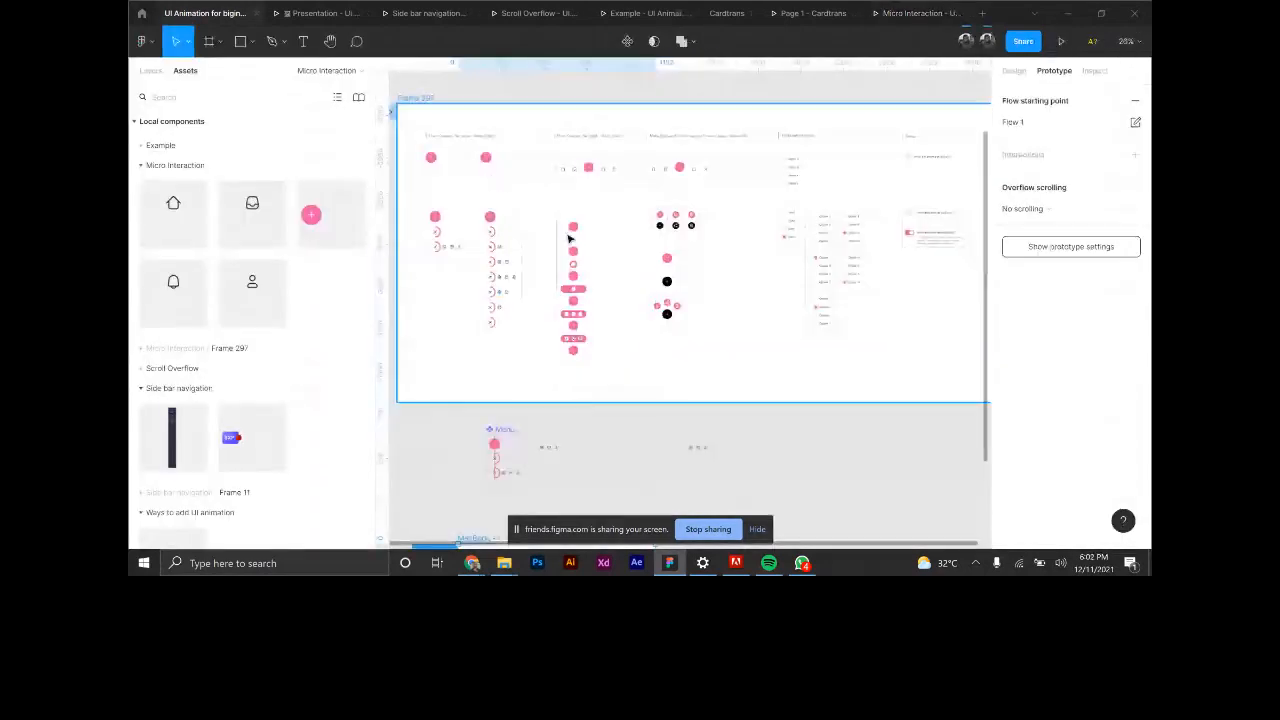
pyautogui.scroll(5, 490, 245)
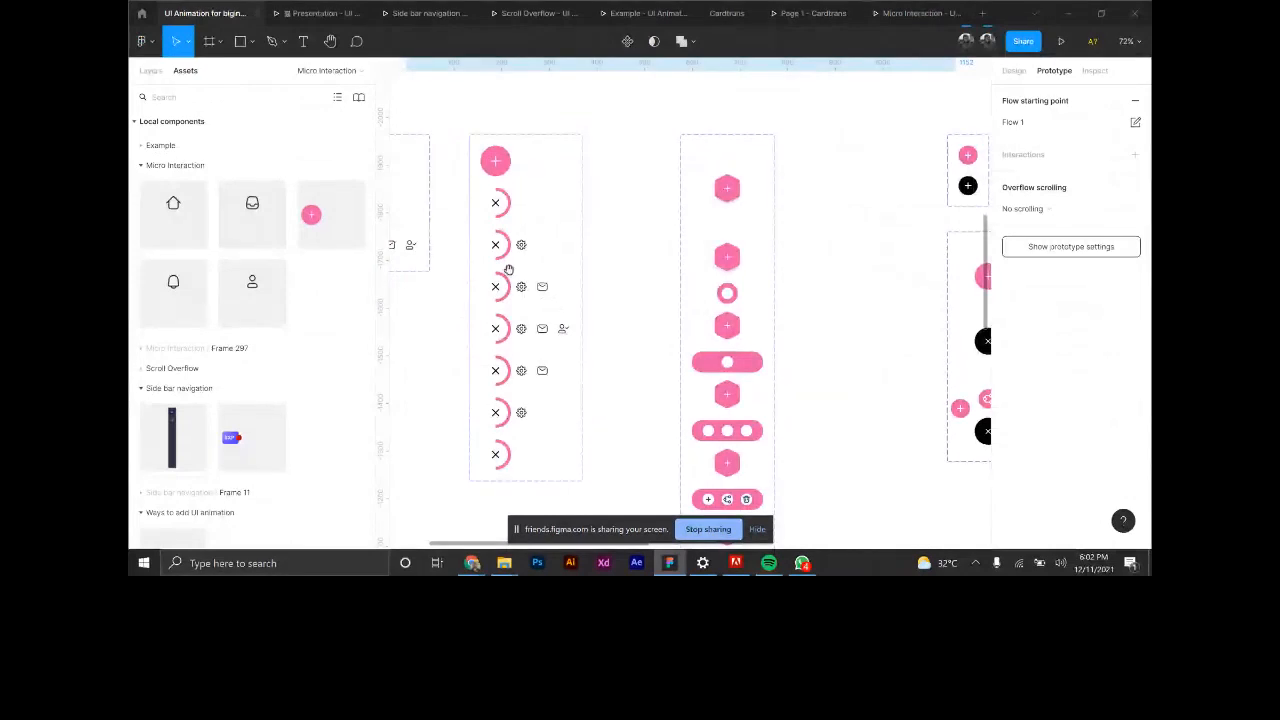
pyautogui.hscroll(-3, 508, 270)
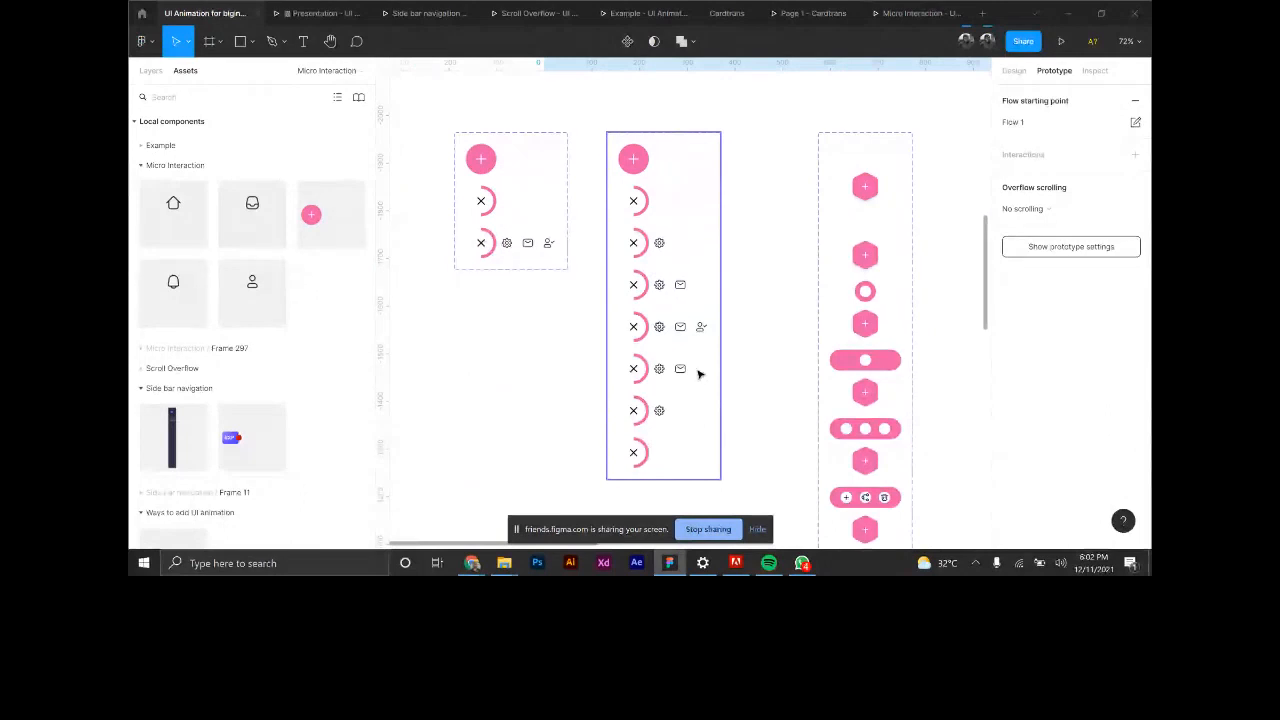
pyautogui.scroll(-3, 698, 374)
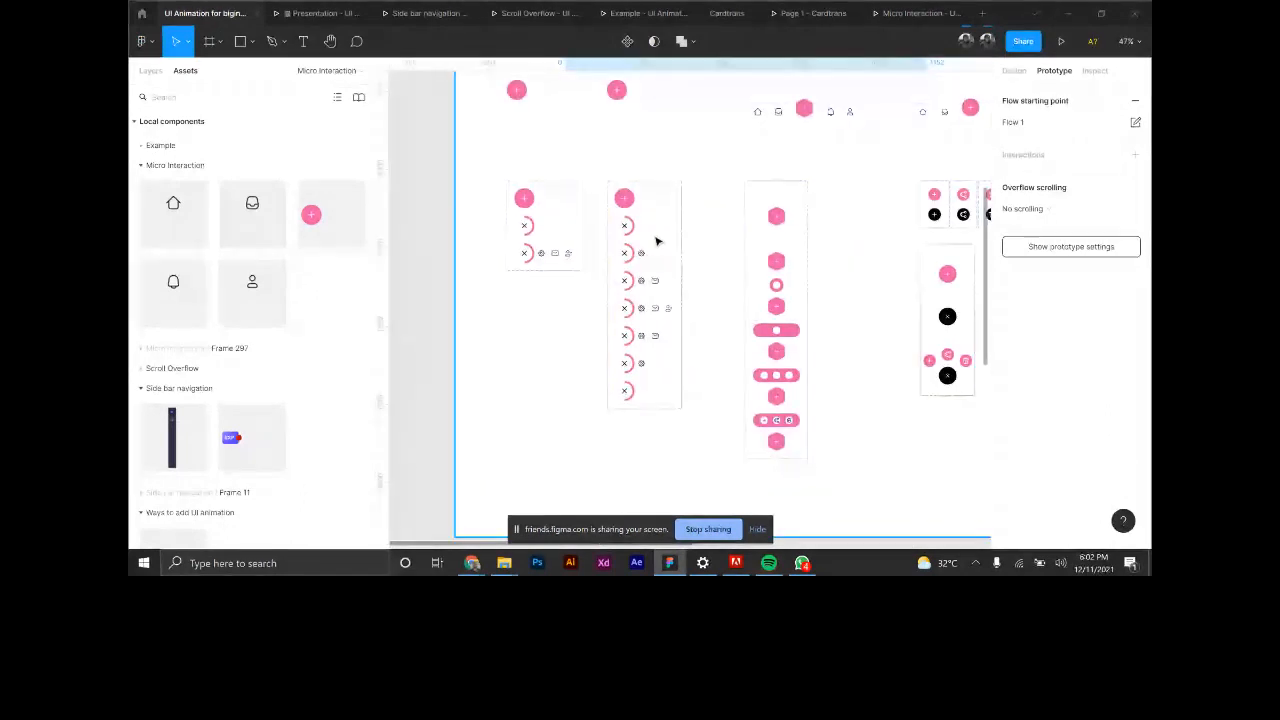
pyautogui.scroll(1, 657, 240)
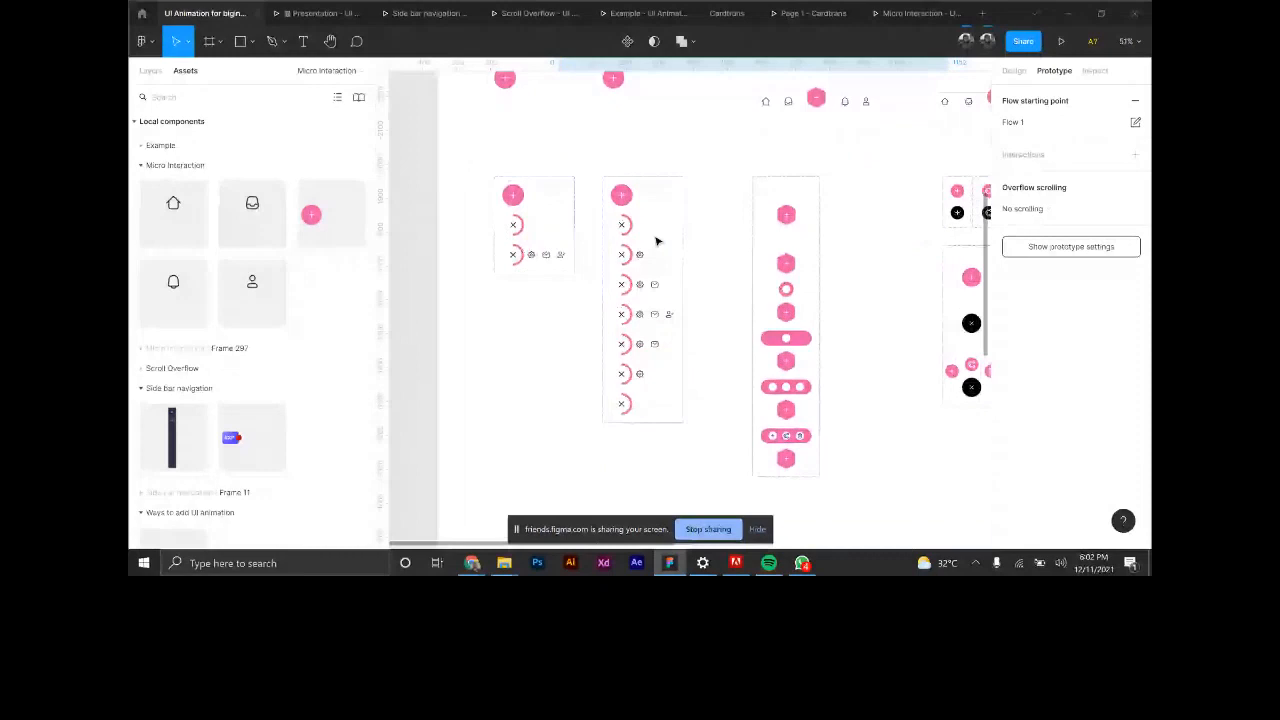
pyautogui.scroll(-4, 657, 240)
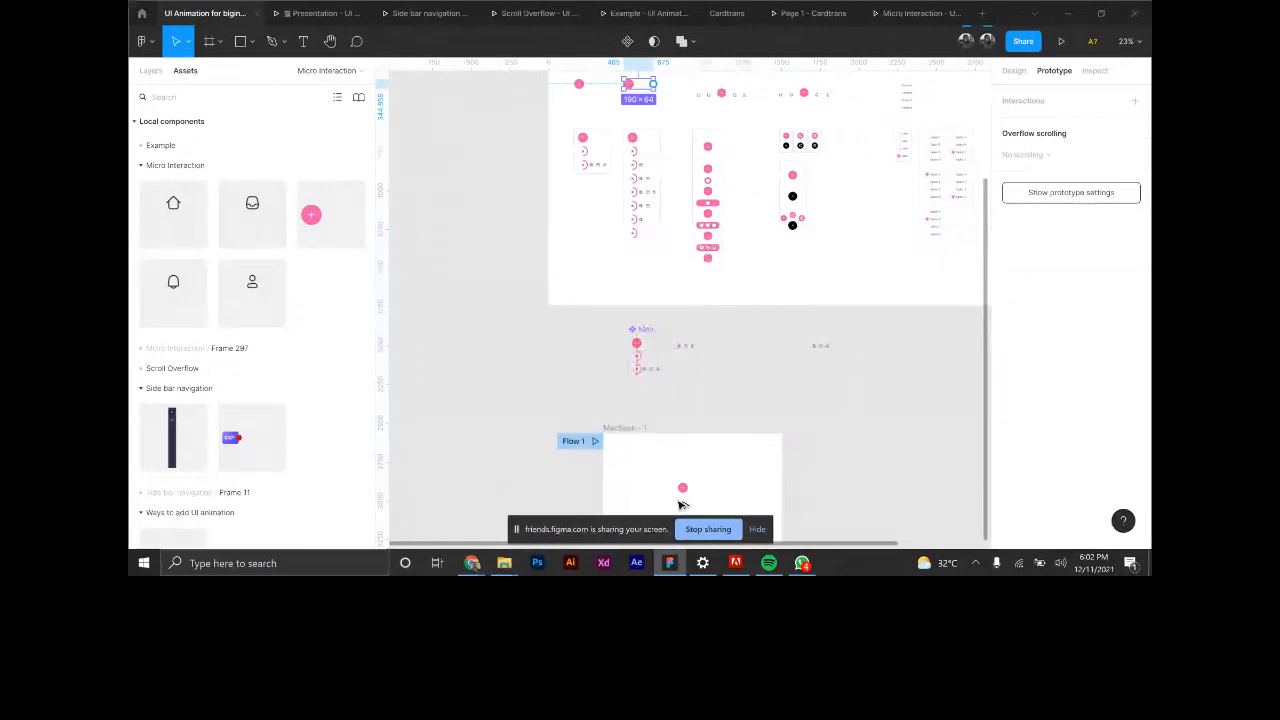
pyautogui.scroll(-3, 682, 505)
pyautogui.hotkey('ctrl', 'v')
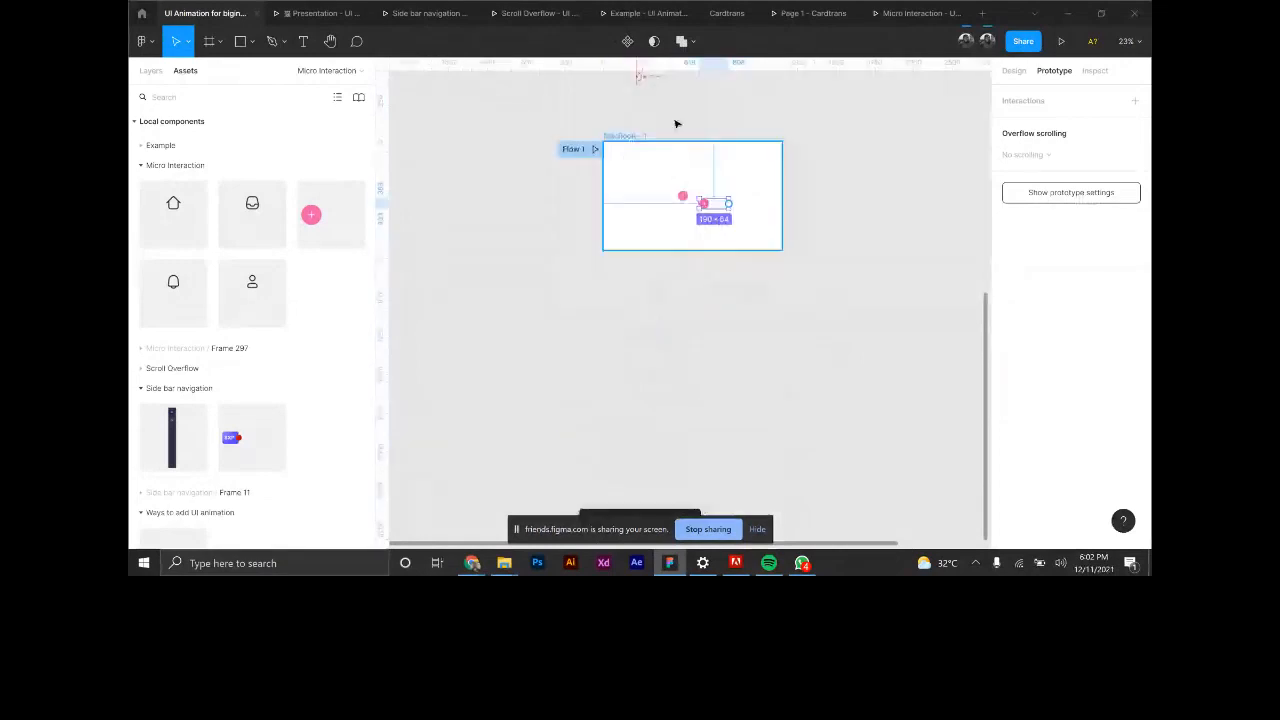
# Arrange the two menu instances side by side at the same height in the MacBook frame and test the second one in the preview.
pyautogui.scroll(6, 677, 125)
pyautogui.moveTo(693, 305); pyautogui.dragTo(585, 304)
pyautogui.moveTo(783, 329); pyautogui.dragTo(777, 305)
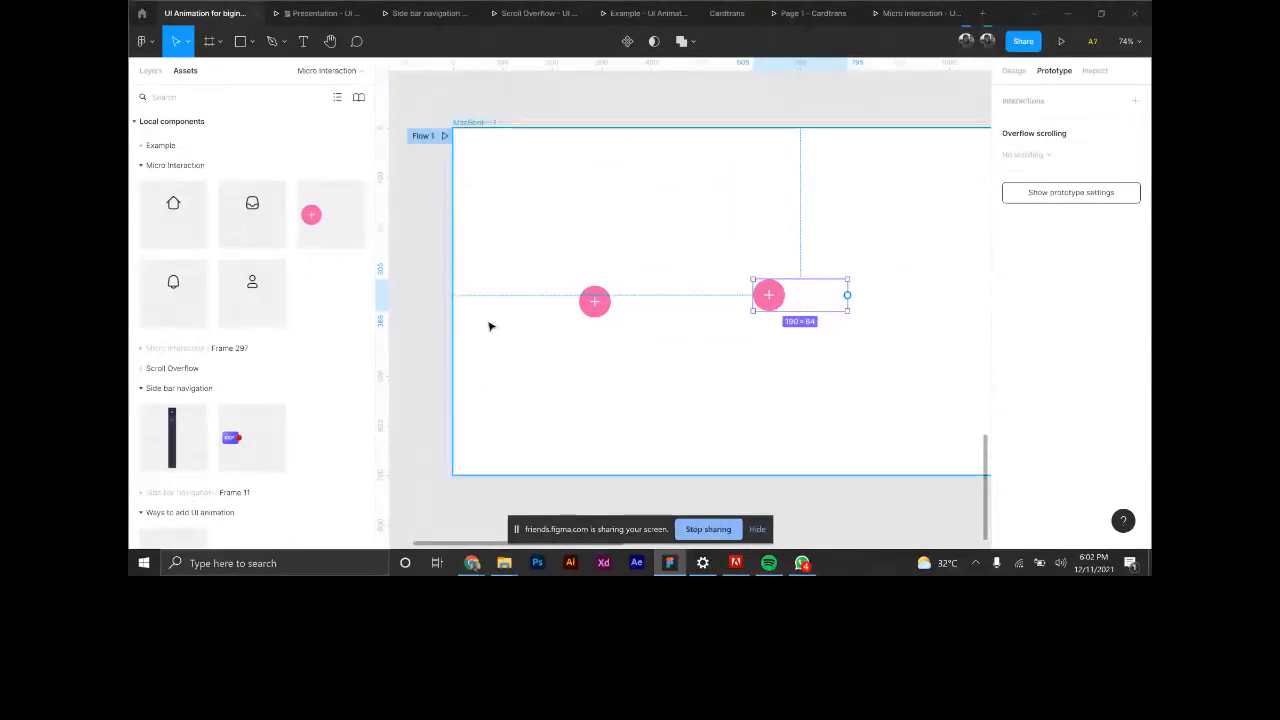
pyautogui.scroll(-3, 491, 323)
pyautogui.moveTo(565, 308); pyautogui.dragTo(601, 357)
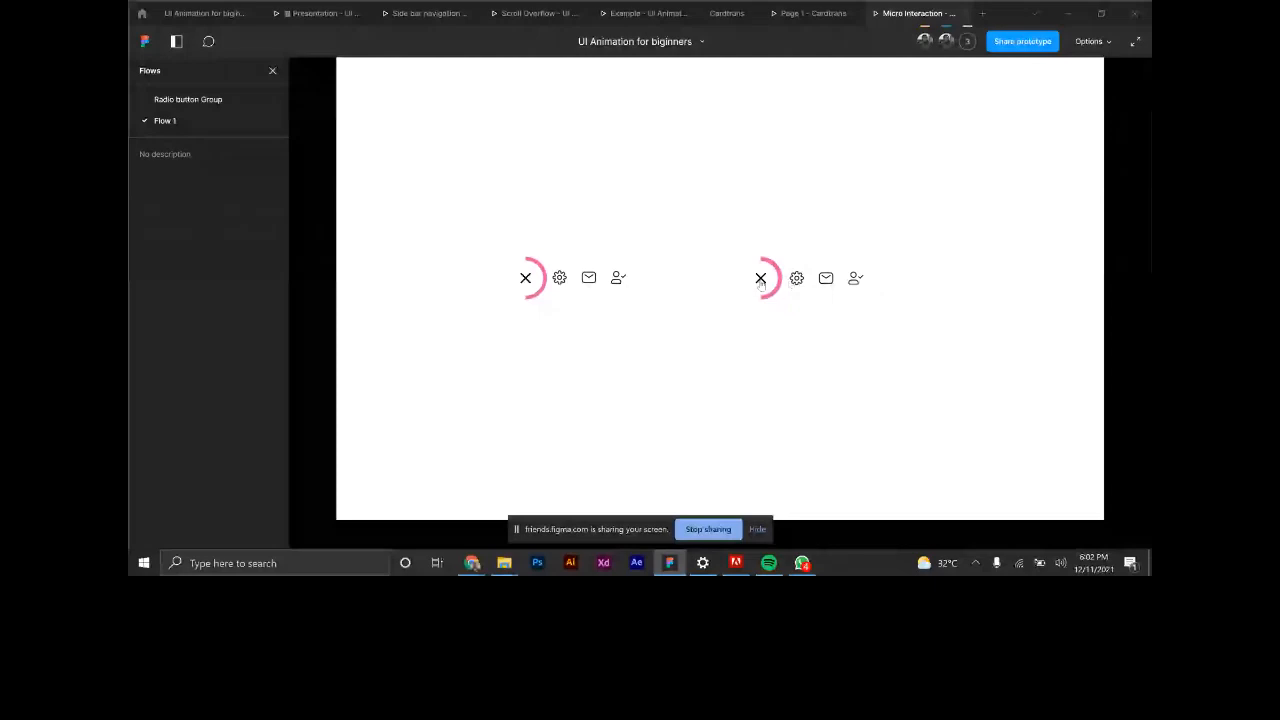
pyautogui.click(760, 280)
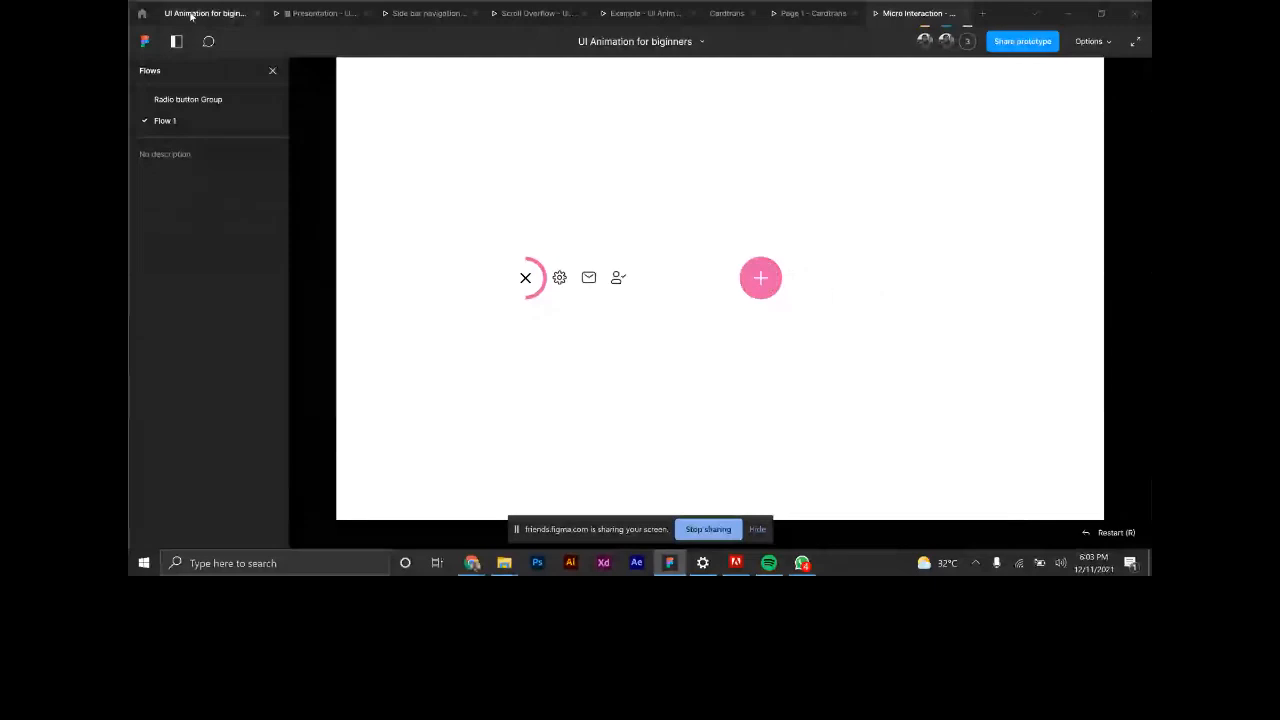
# Return to the design file and examine the variant names in the second, eight-variant Slide to right component set.
pyautogui.click(190, 14)
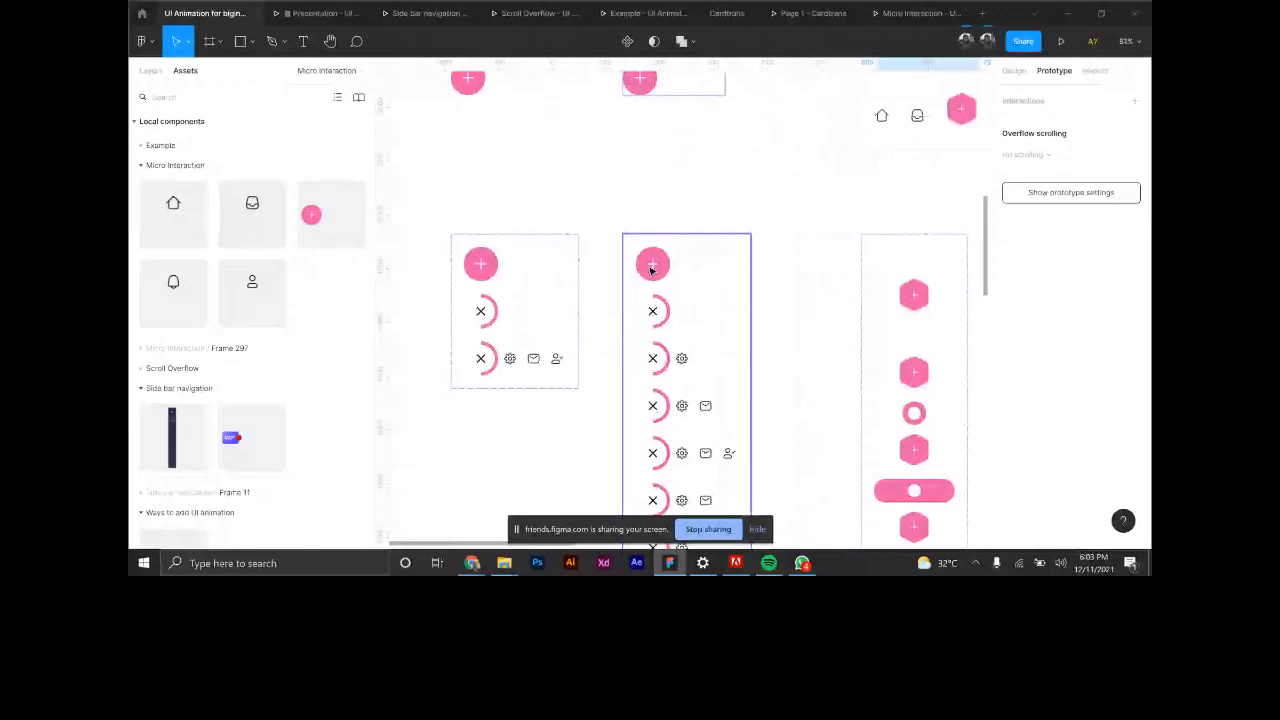
pyautogui.click(651, 266)
pyautogui.click(1008, 74)
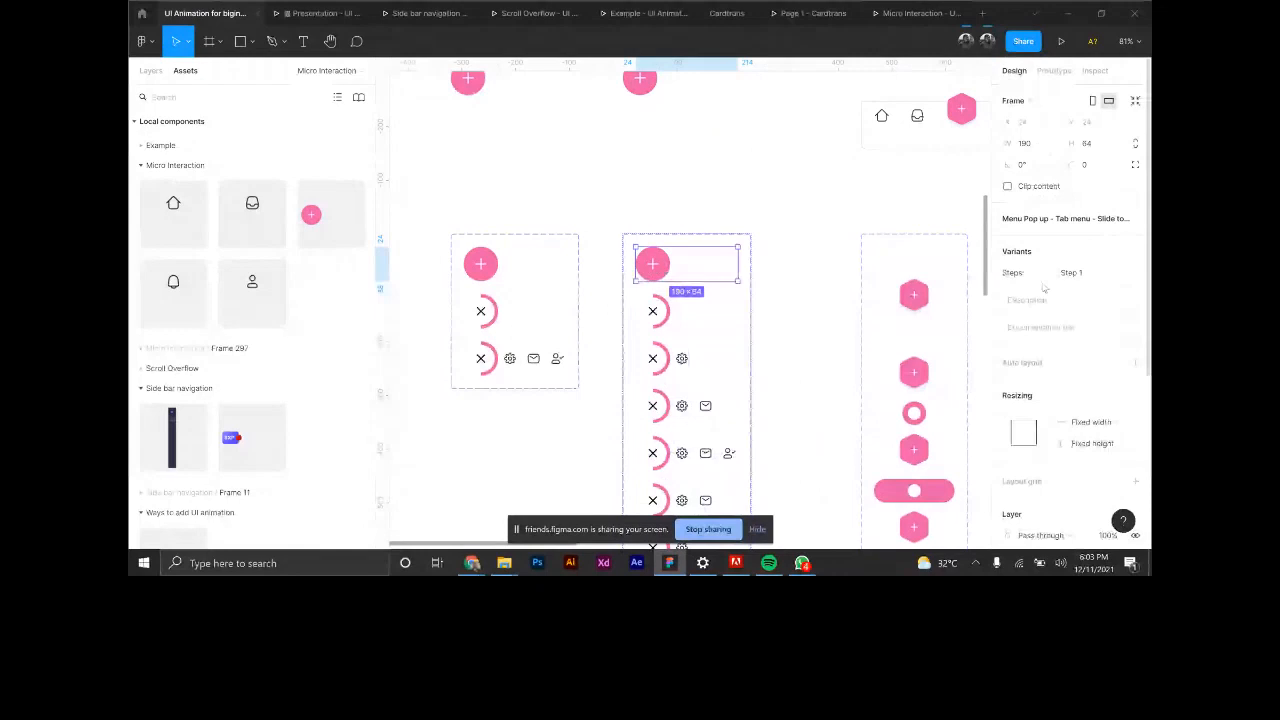
pyautogui.click(654, 312)
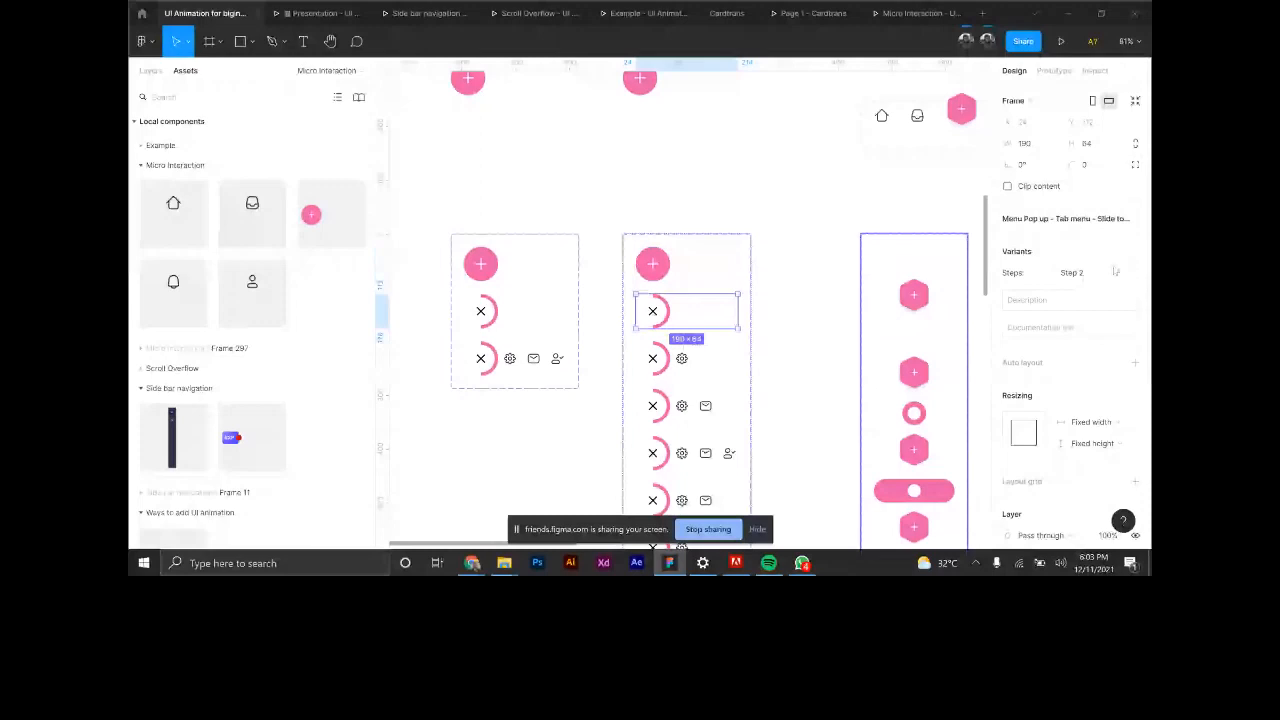
pyautogui.click(675, 418)
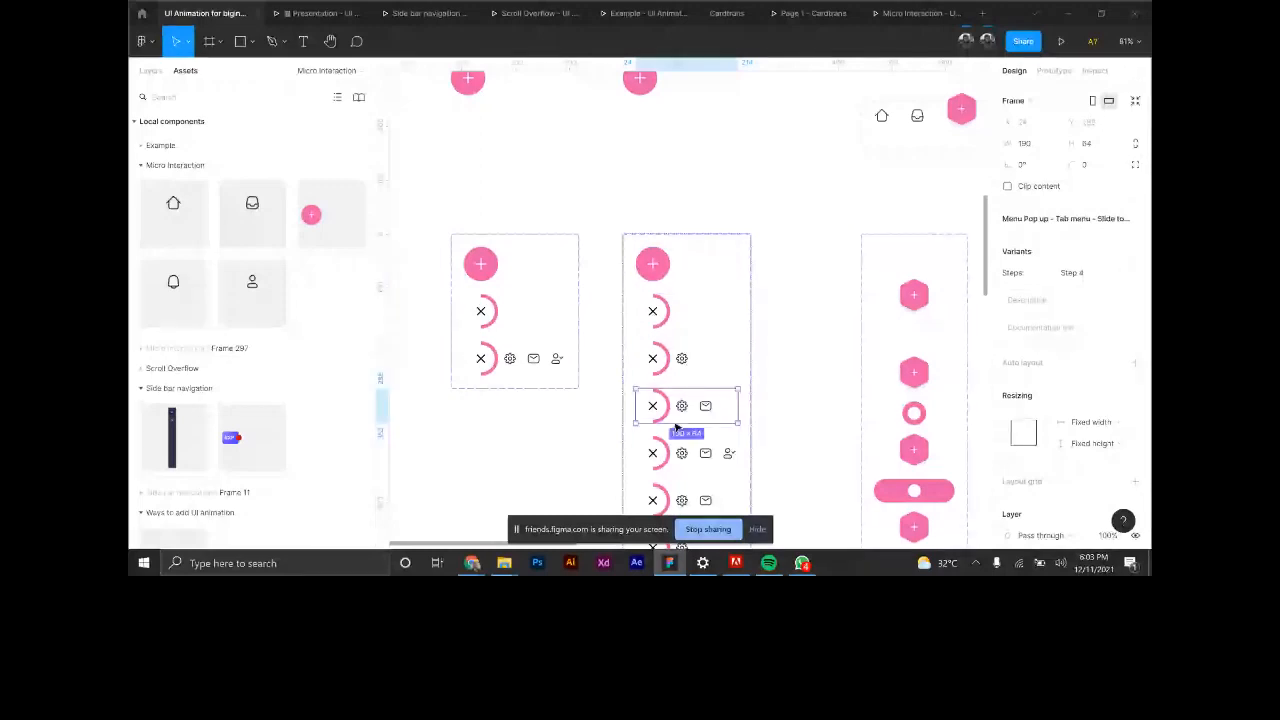
pyautogui.scroll(1, 668, 298)
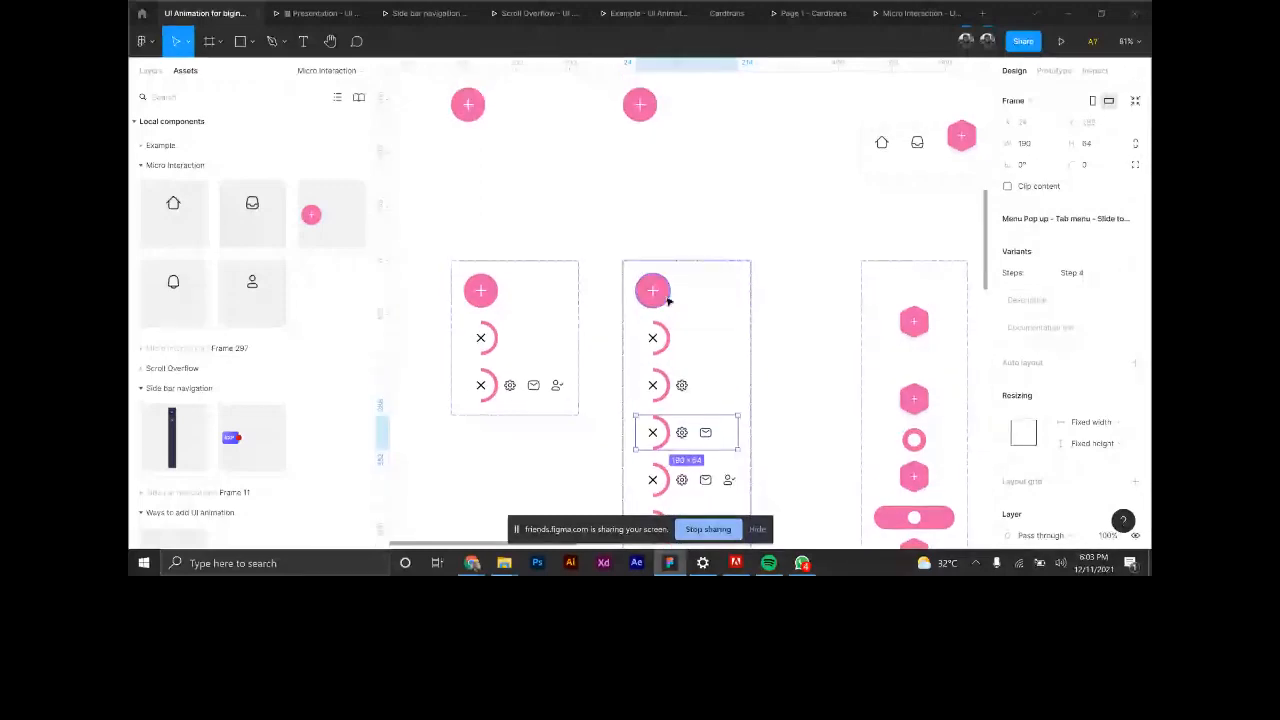
# Examine the prototype interactions on the Step 1 plus icon and on the Step 2 variant, including the available trigger options.
pyautogui.click(668, 298)
pyautogui.scroll(3, 668, 298)
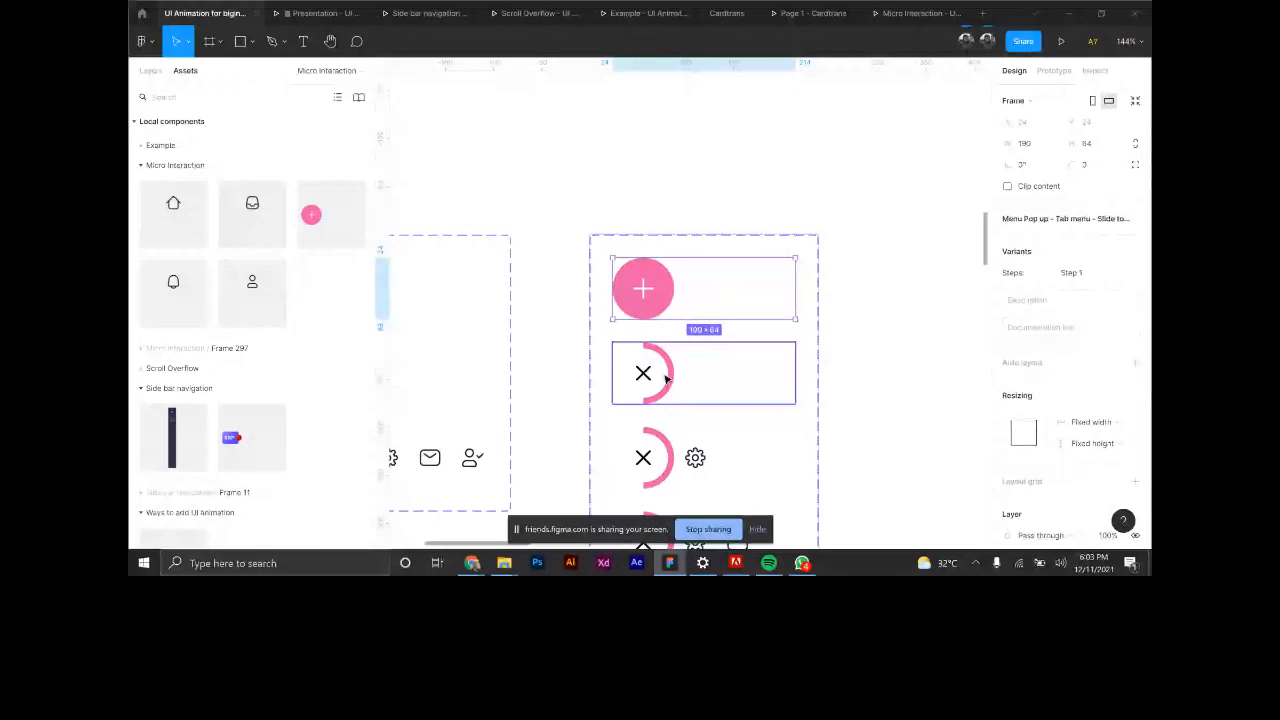
pyautogui.moveTo(661, 288); pyautogui.dragTo(646, 374)
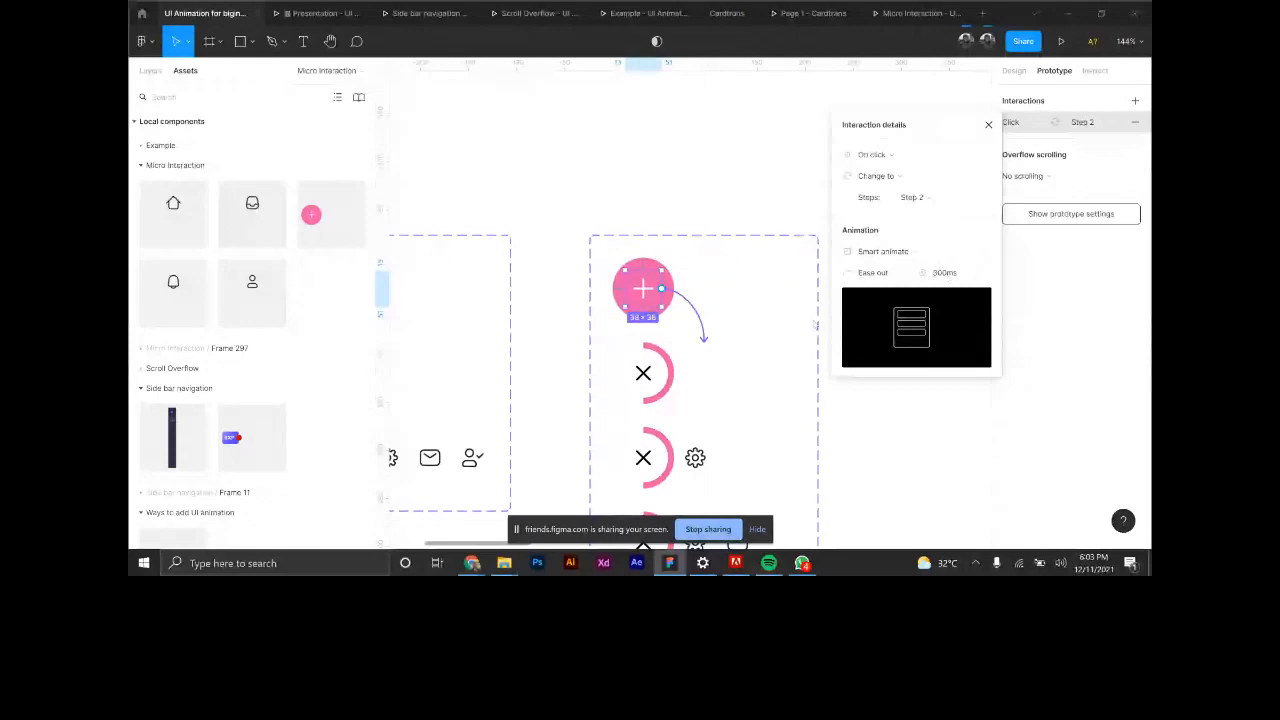
pyautogui.scroll(-1, 815, 325)
pyautogui.click(780, 325)
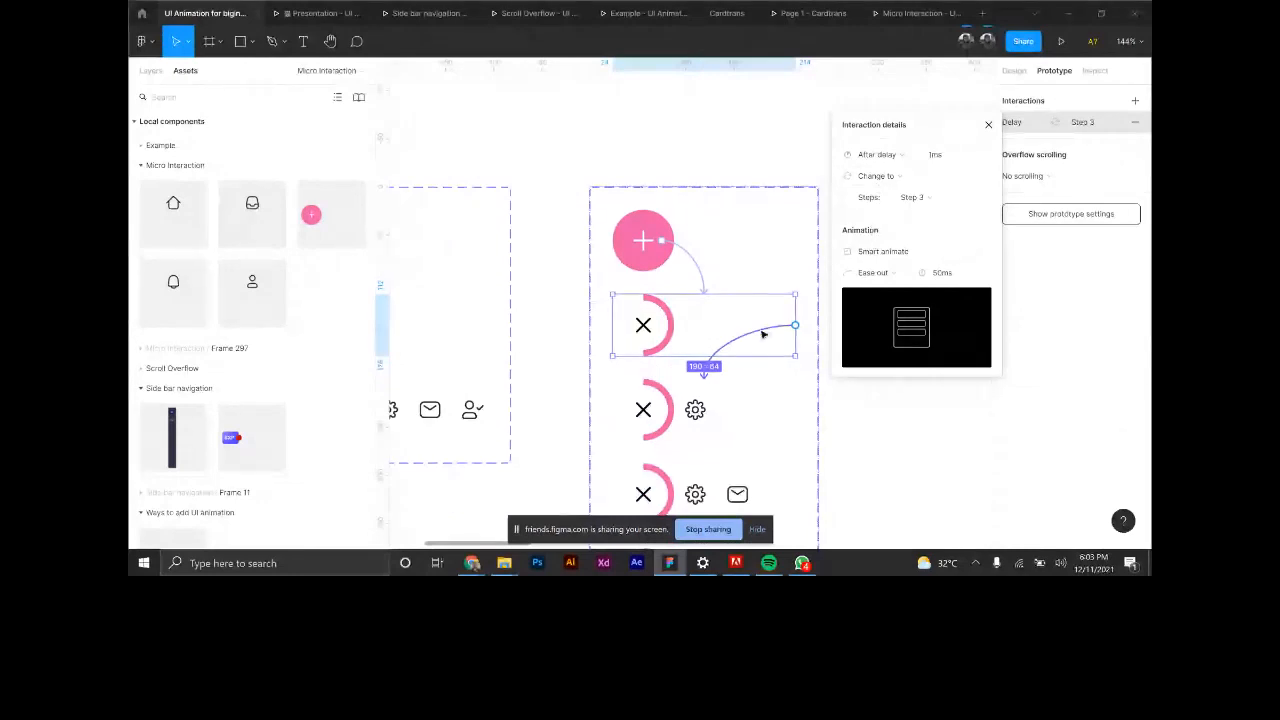
pyautogui.click(876, 154)
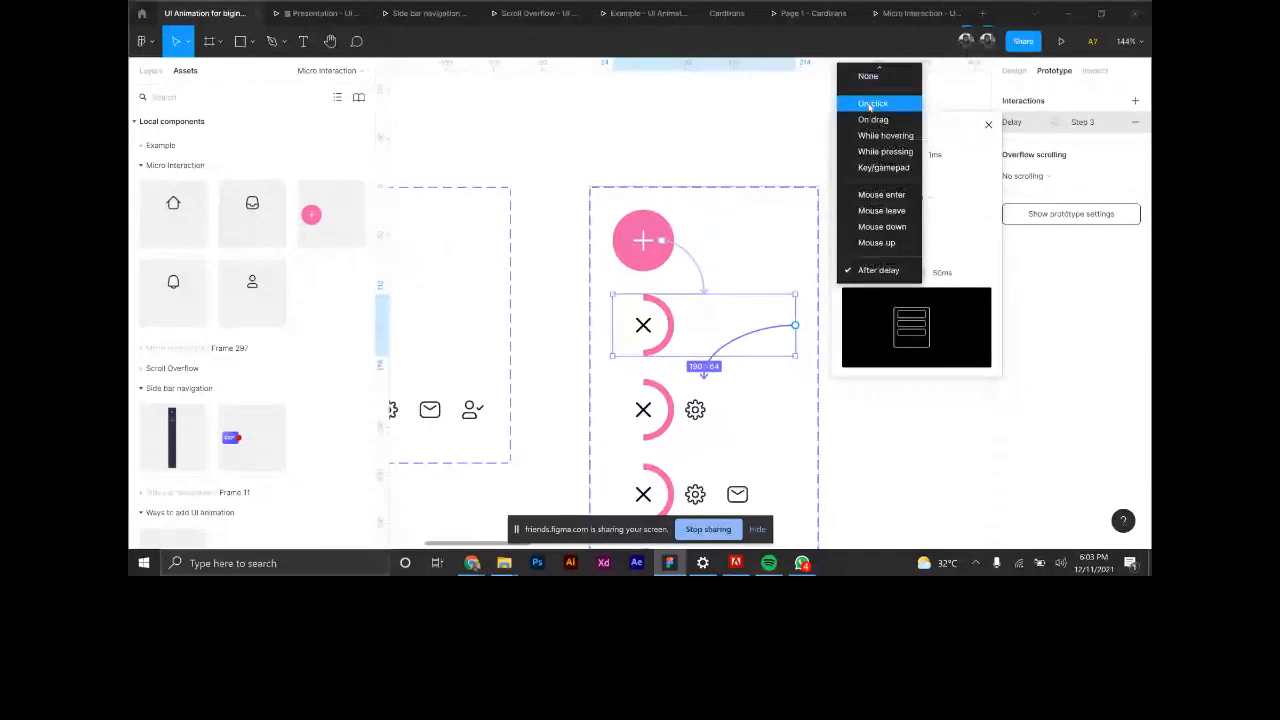
pyautogui.click(879, 271)
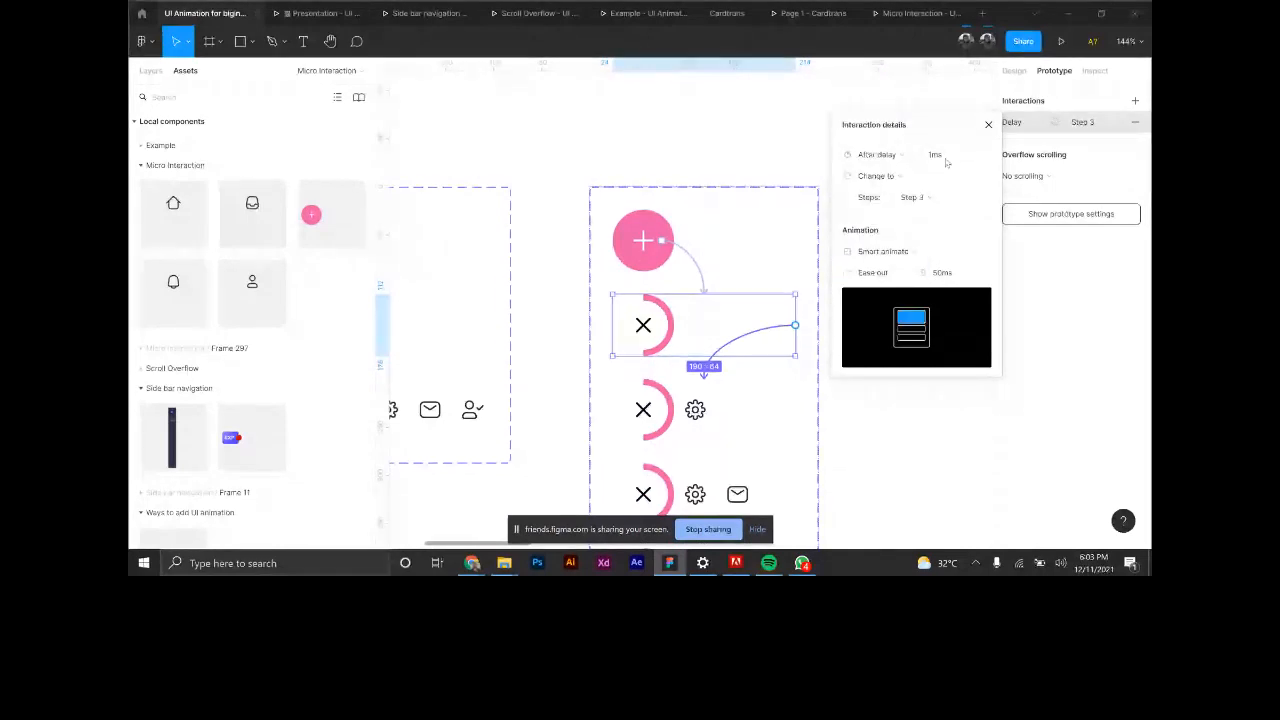
# Examine the prototype links and interaction details on the Step 3, Step 4 and Step 5 variants.
pyautogui.click(696, 422)
pyautogui.scroll(-2, 696, 422)
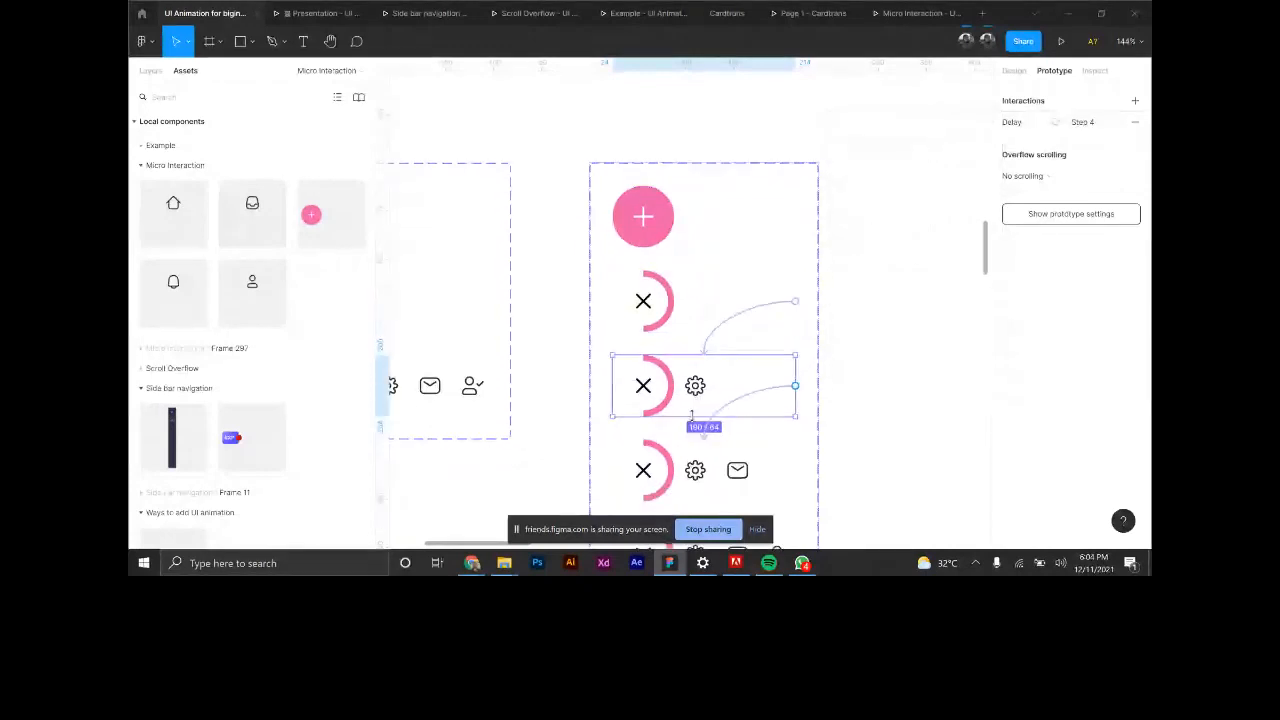
pyautogui.scroll(-2, 689, 395)
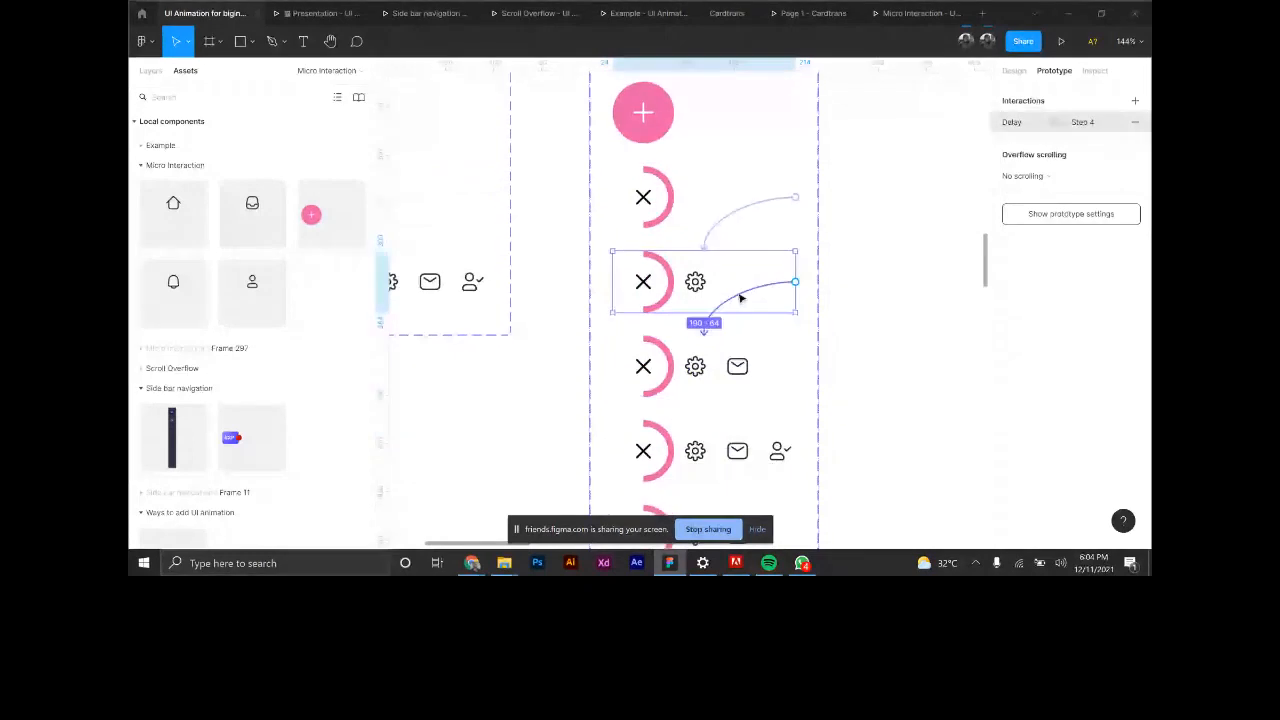
pyautogui.click(741, 297)
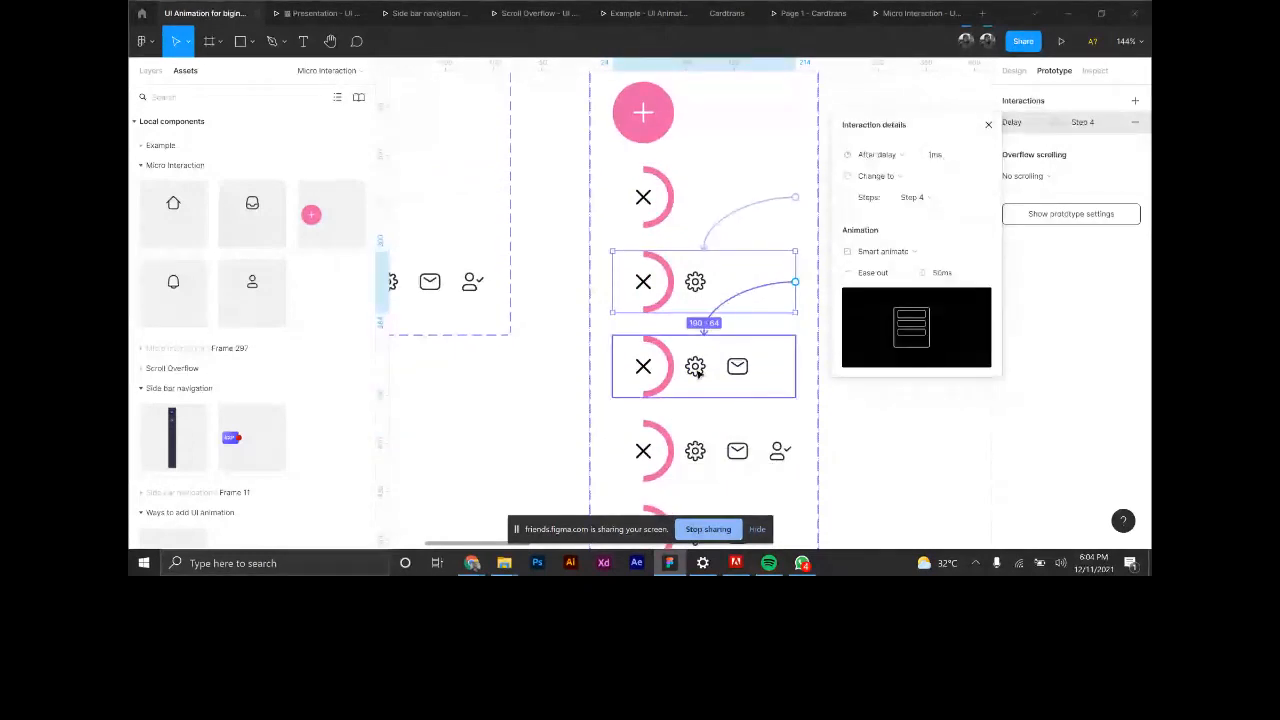
pyautogui.click(697, 370)
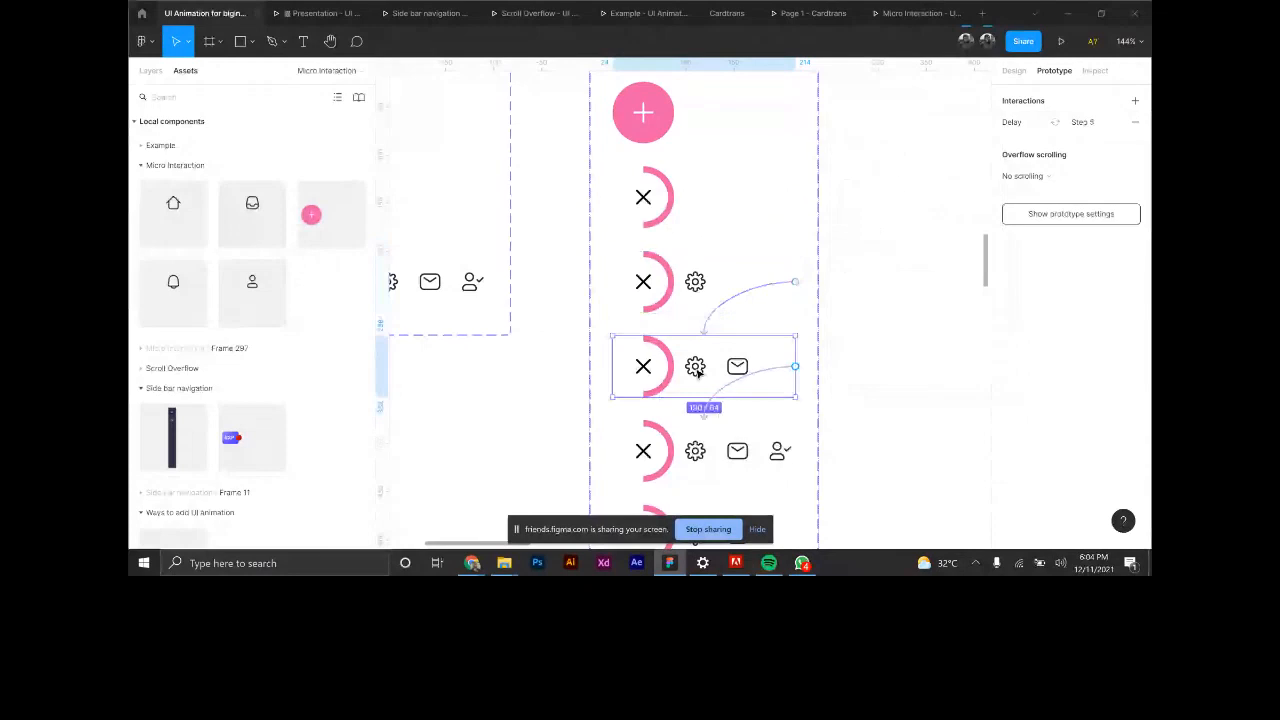
pyautogui.scroll(-1, 698, 374)
pyautogui.click(722, 338)
pyautogui.click(698, 411)
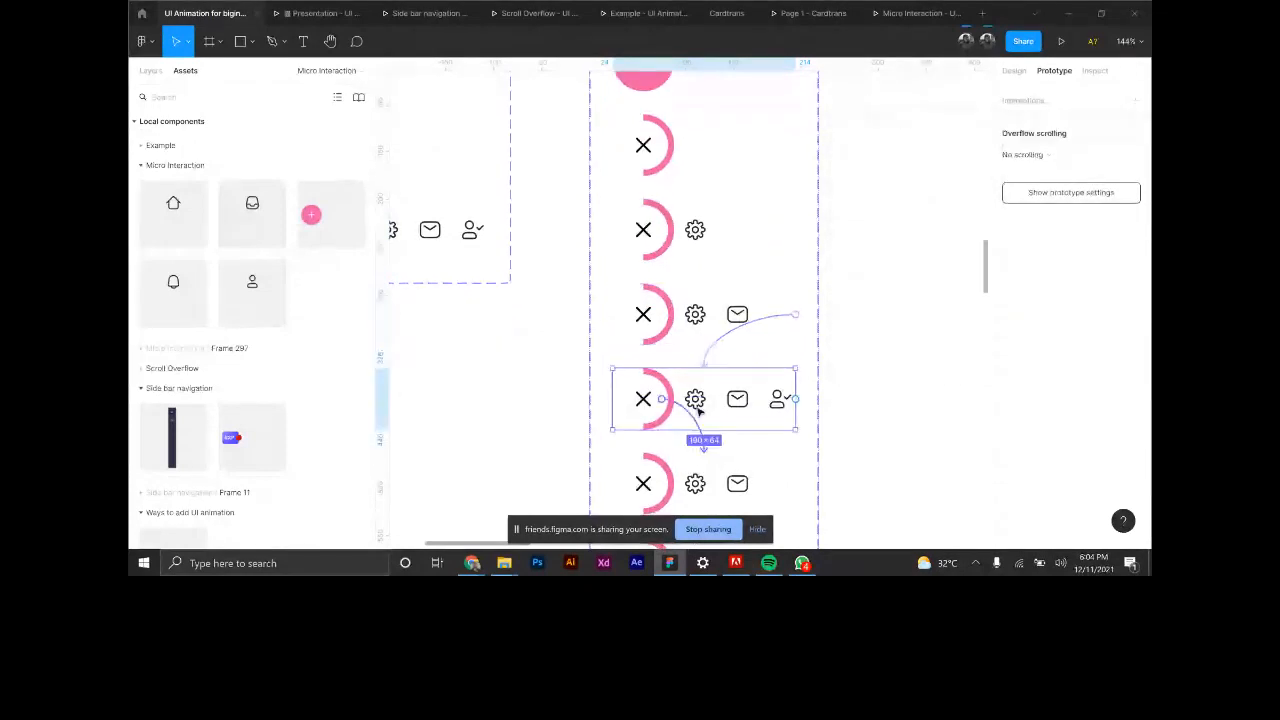
pyautogui.click(696, 234)
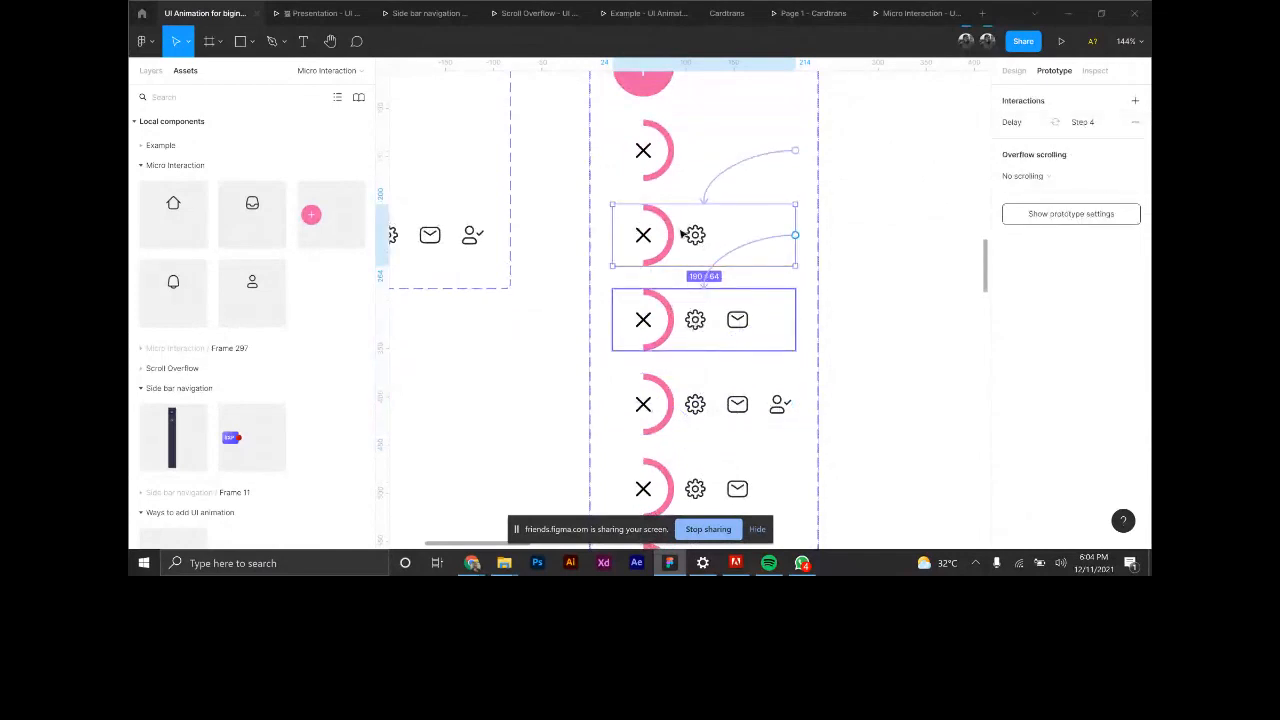
# Examine the prototype links on the Step 4 and Step 5 variants and on the two closing variants leading to Steps 6 and Steps 7.
pyautogui.click(700, 325)
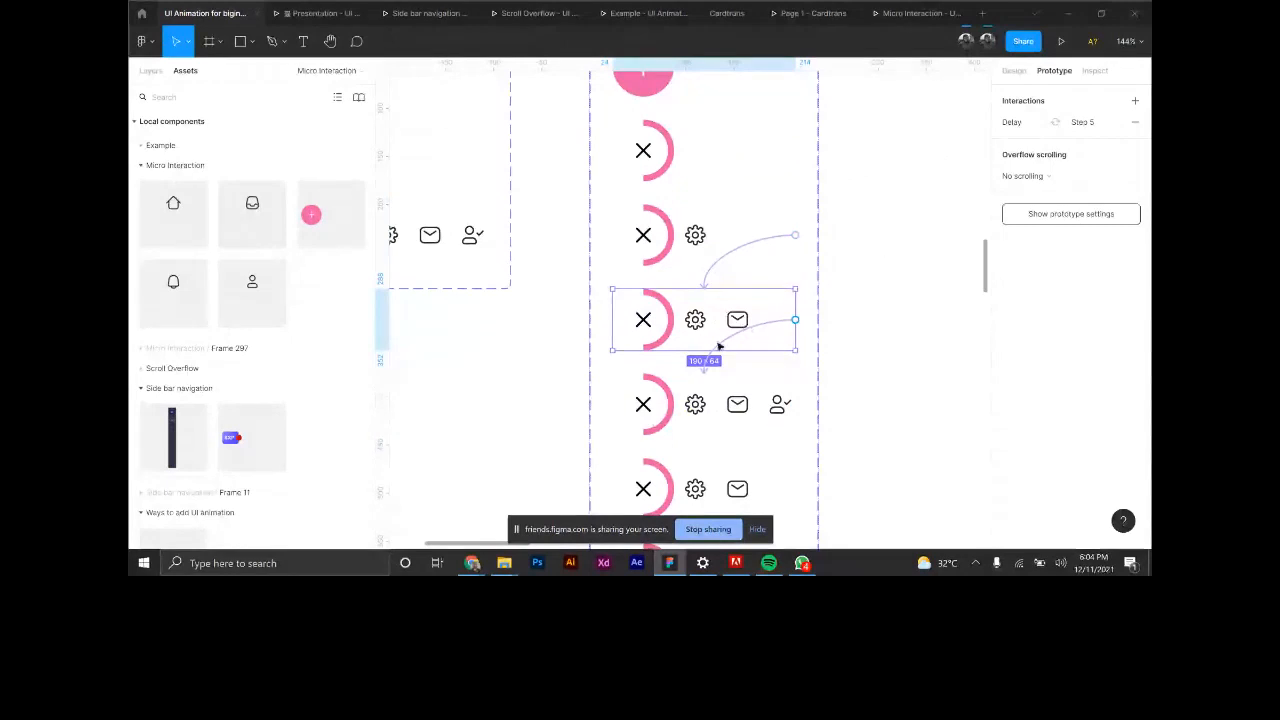
pyautogui.click(700, 405)
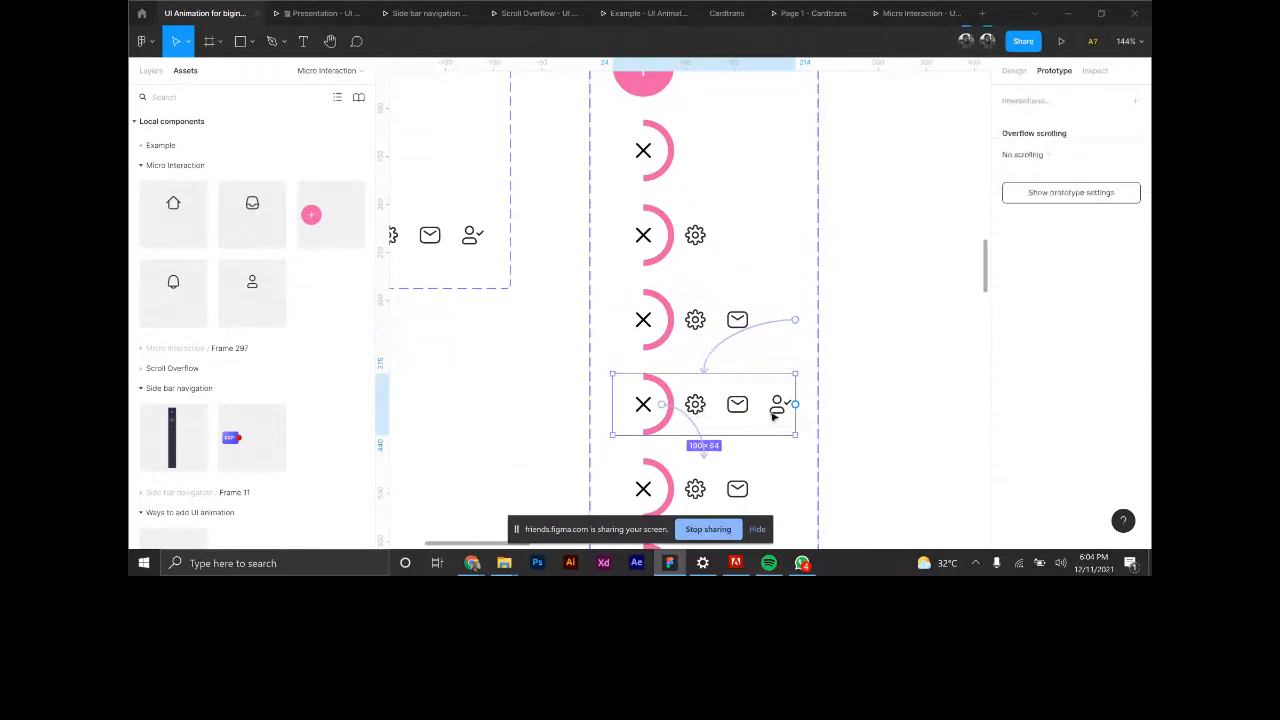
pyautogui.scroll(-1, 764, 418)
pyautogui.click(728, 422)
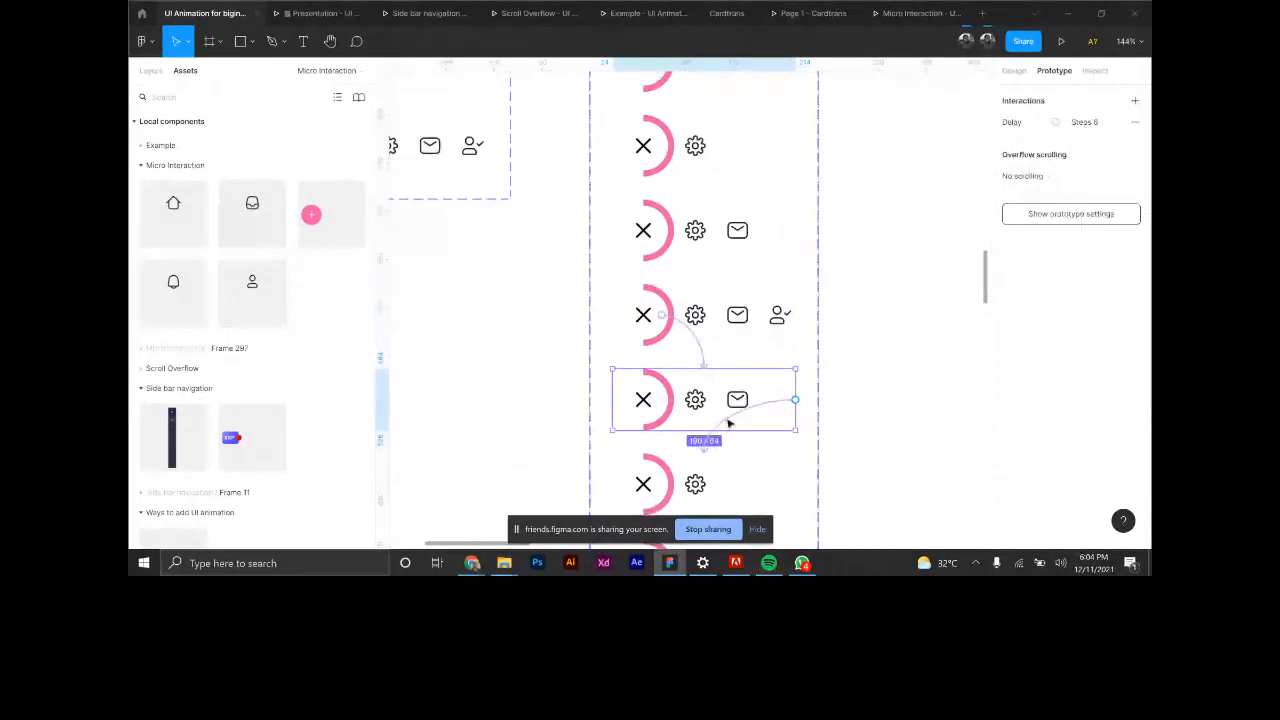
pyautogui.scroll(-2, 718, 422)
pyautogui.click(695, 354)
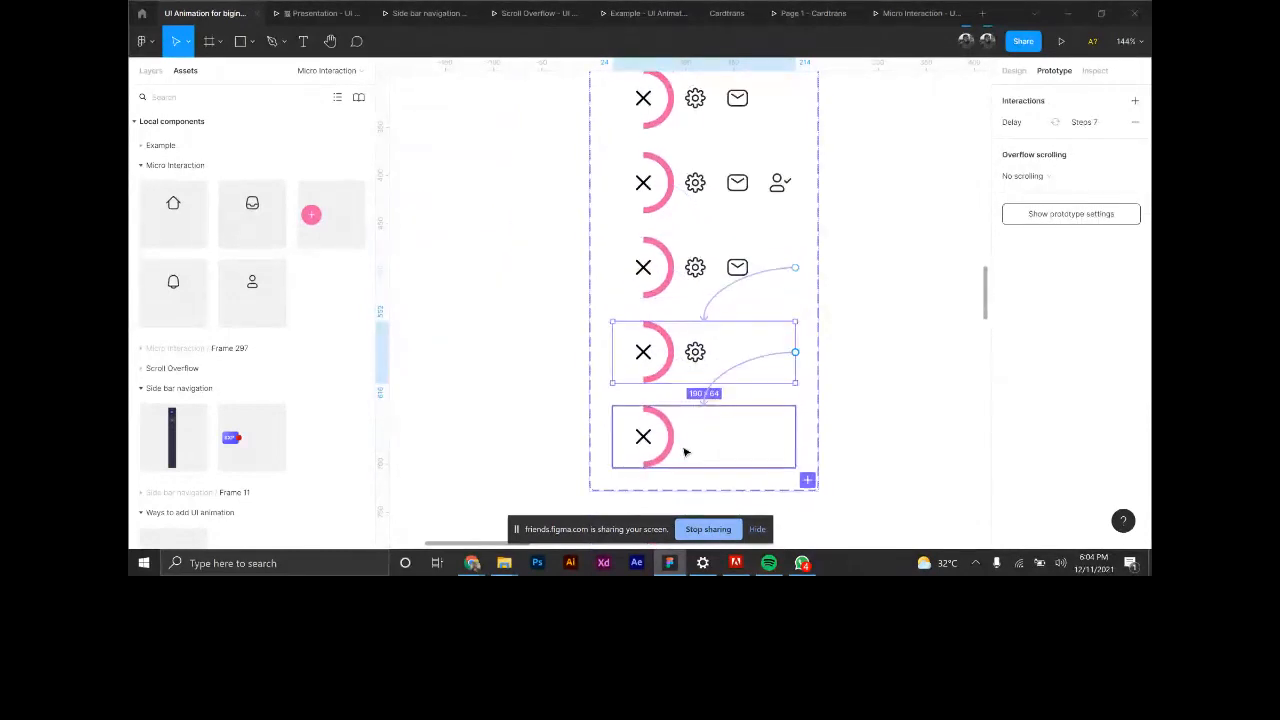
# Examine the after-delay interaction that returns the last variant of the second component set to Step 1.
pyautogui.click(685, 453)
pyautogui.scroll(-5, 685, 453)
pyautogui.click(666, 158)
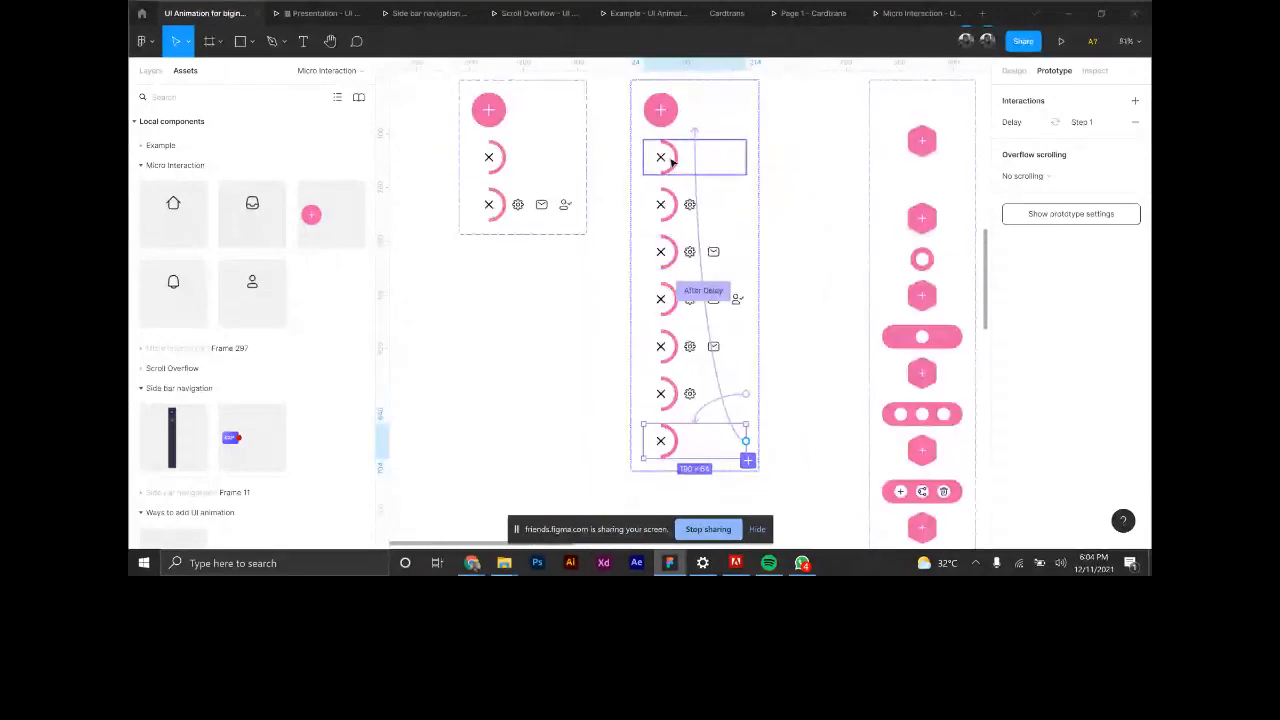
pyautogui.click(683, 453)
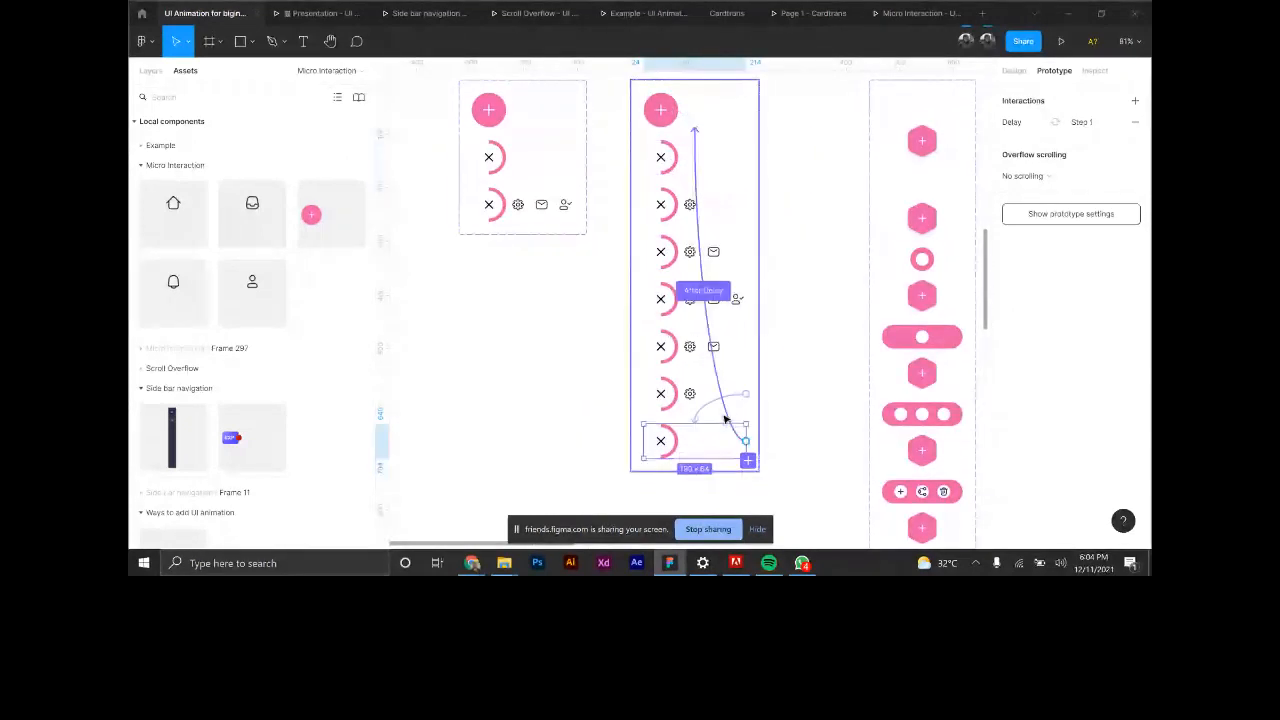
pyautogui.click(703, 290)
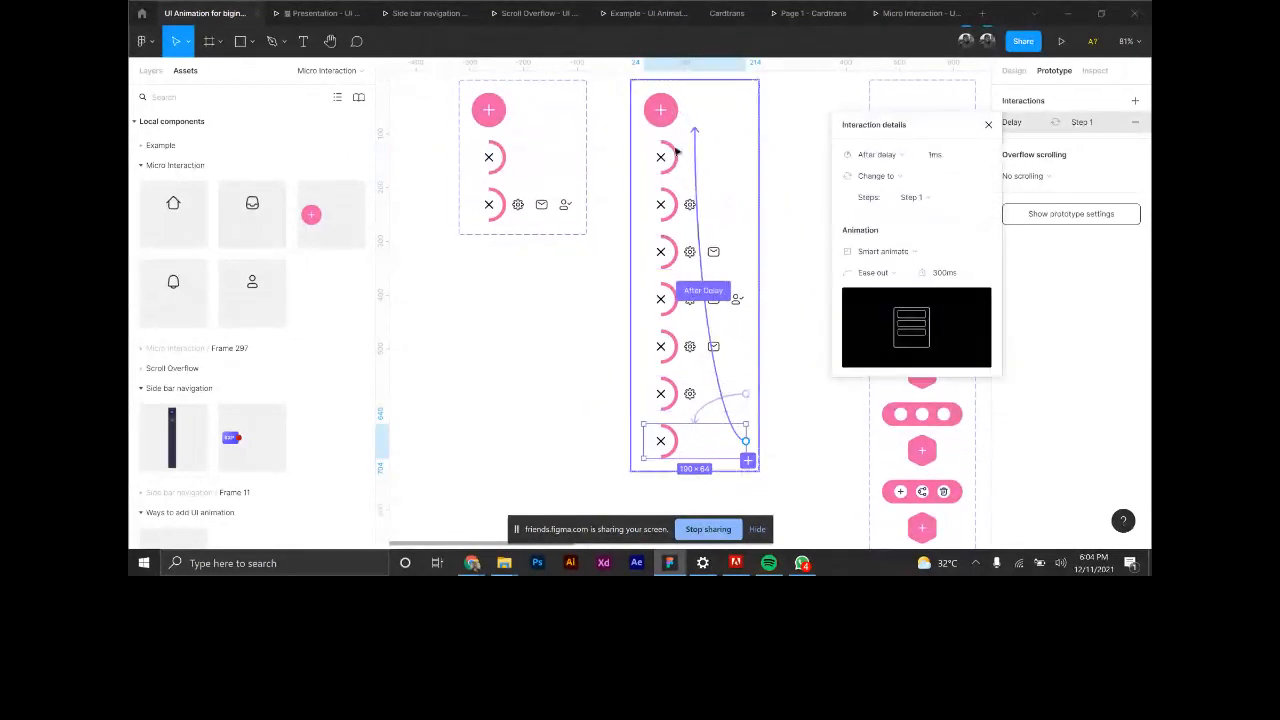
pyautogui.click(800, 294)
# Open the second Slide to right menu in the prototype preview to watch its animation, and return to the design file.
pyautogui.click(915, 13)
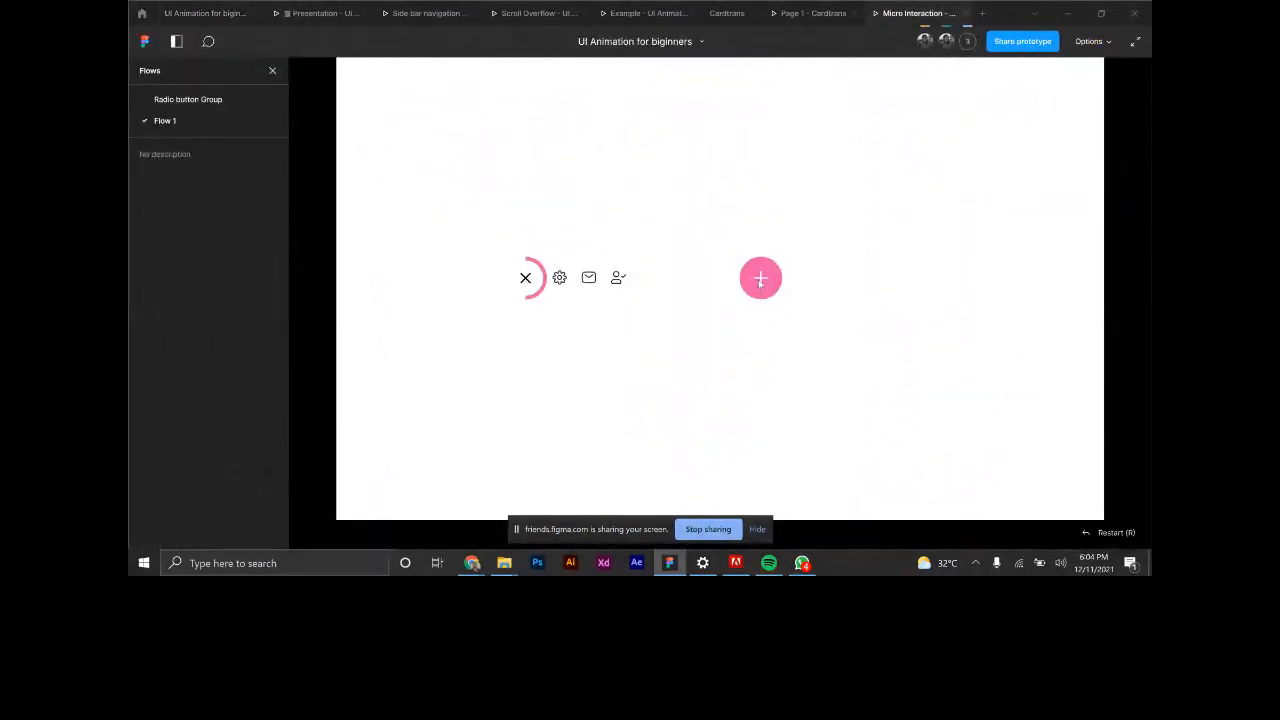
pyautogui.click(764, 283)
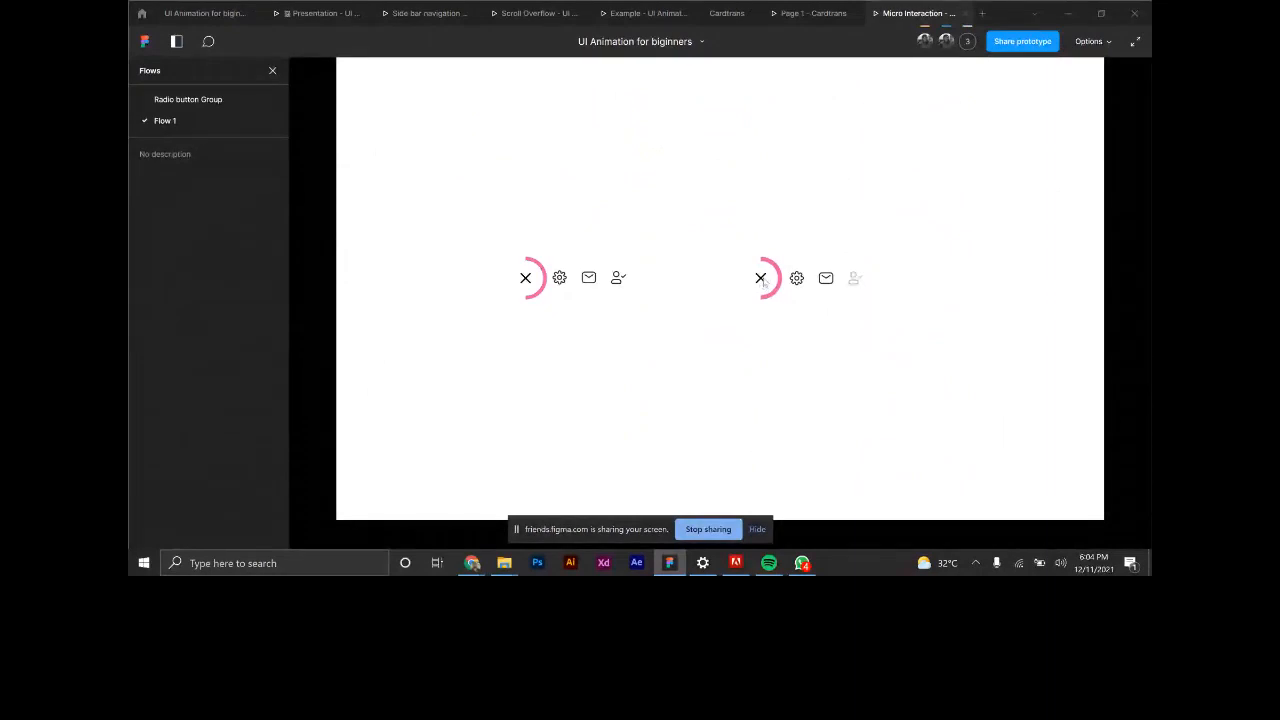
pyautogui.click(199, 17)
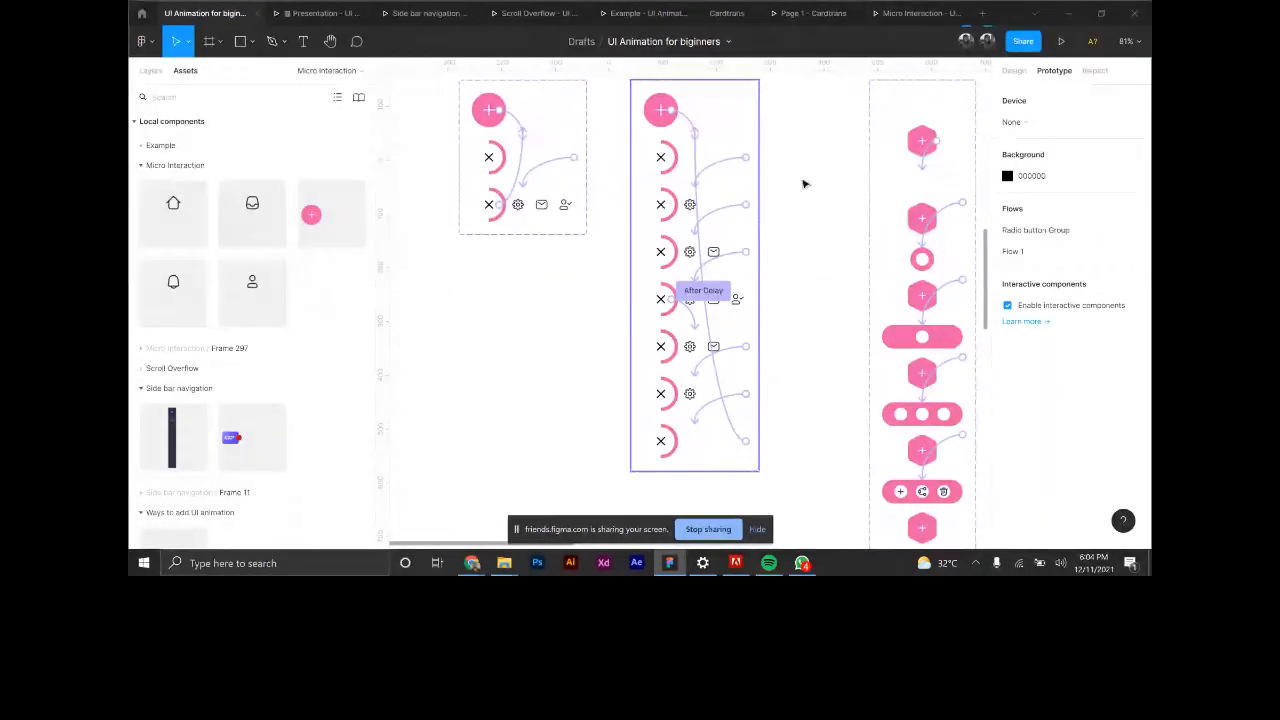
# Set the smart animate duration of the Step 2 variant's interaction to 500 ms.
pyautogui.scroll(5, 781, 187)
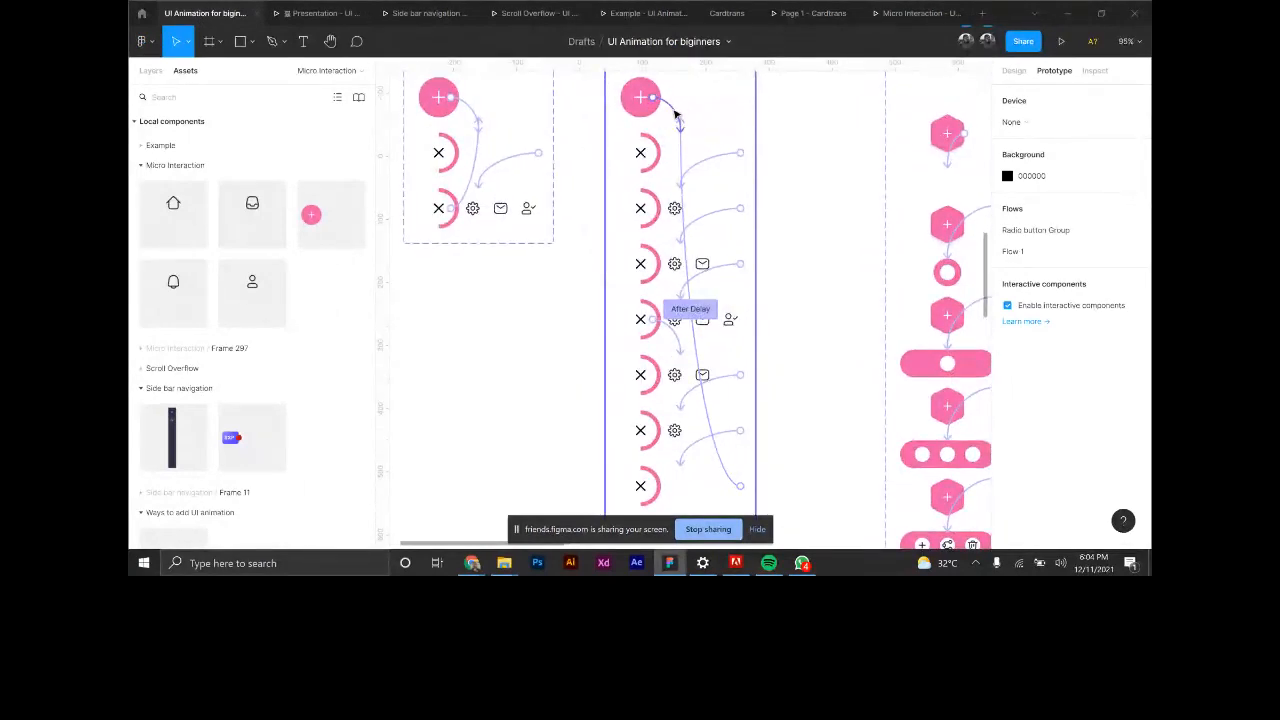
pyautogui.click(676, 117)
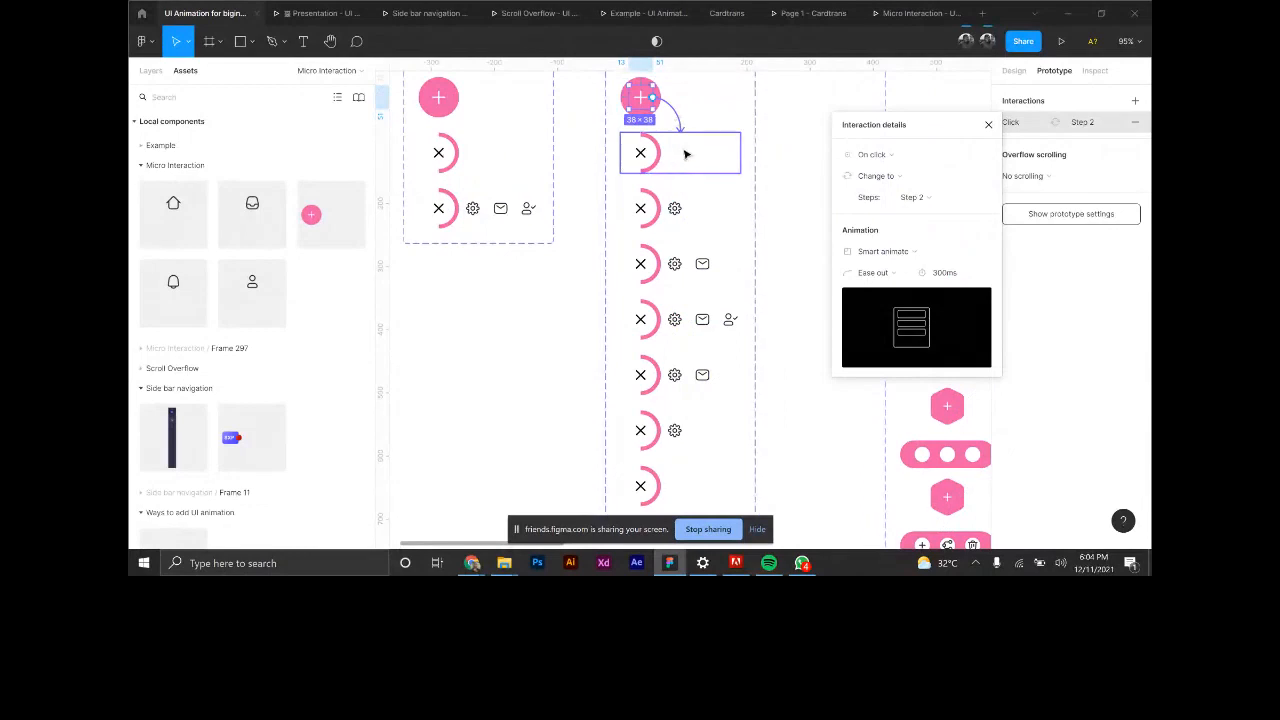
pyautogui.click(686, 153)
pyautogui.click(708, 160)
pyautogui.click(948, 274)
pyautogui.doubleClick(949, 276)
pyautogui.write('5')
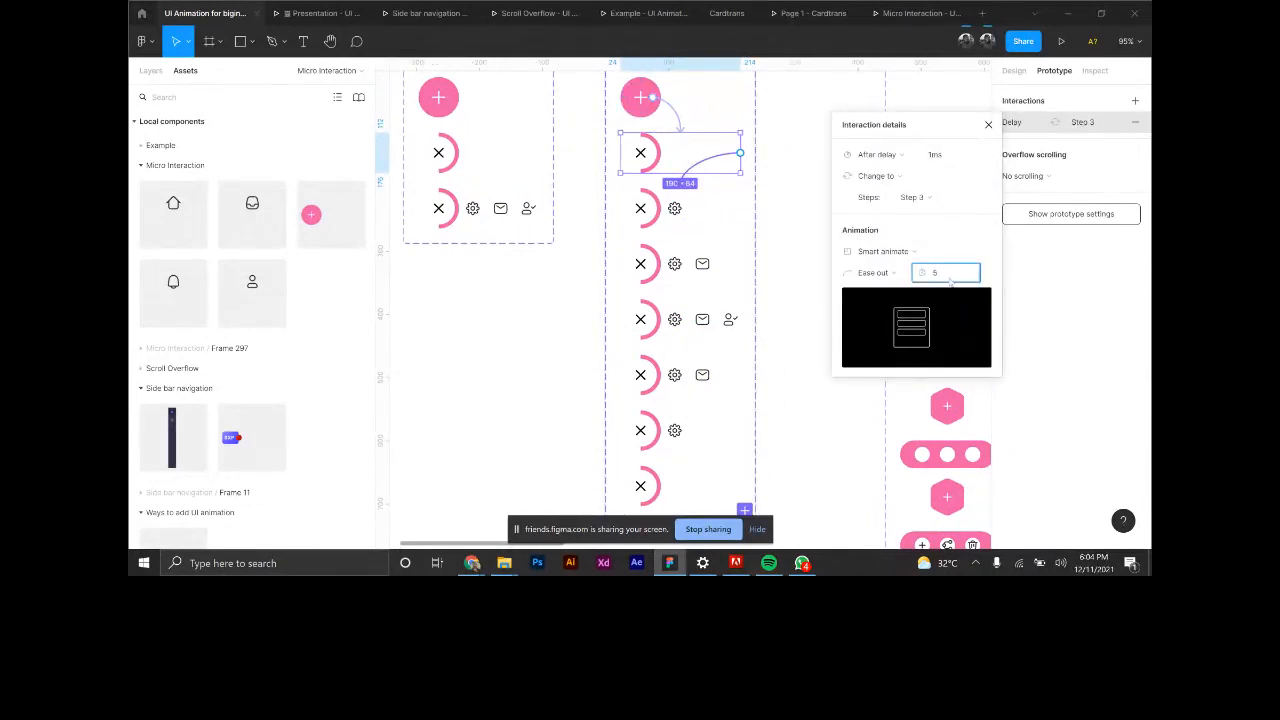
pyautogui.write('00')
pyautogui.press('Return')
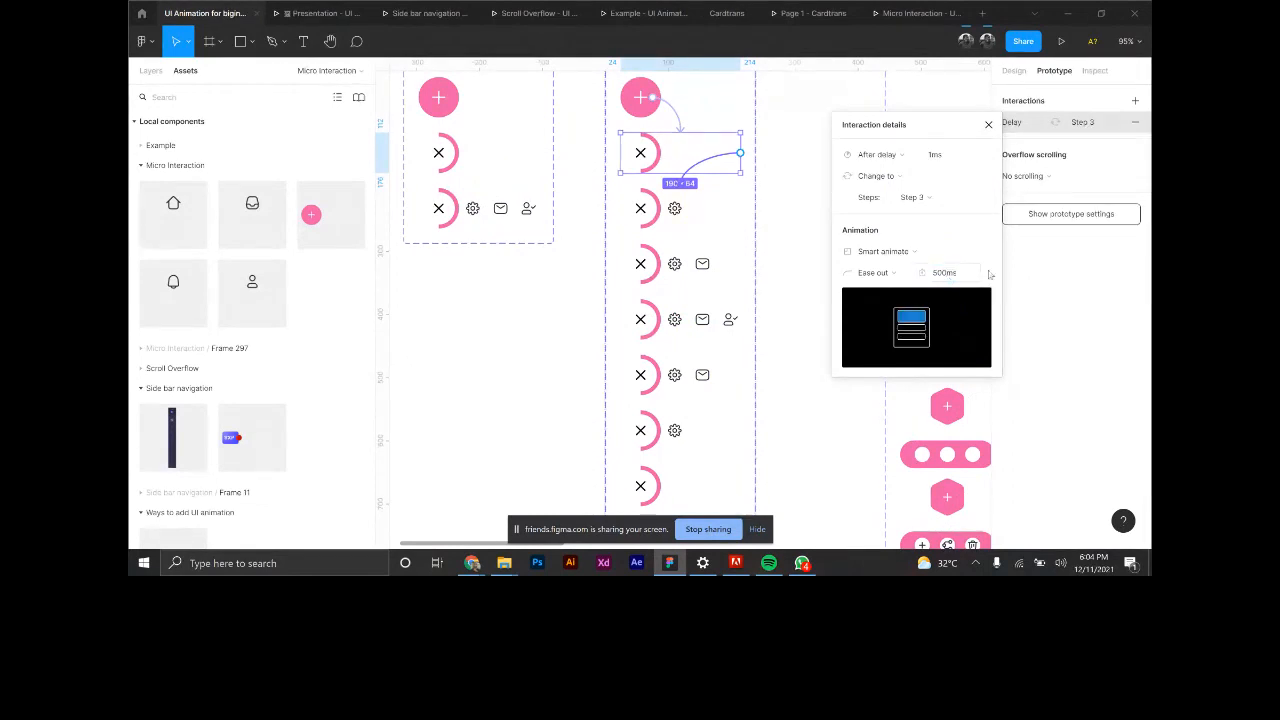
# Set the smart animate duration of the Step 3 variant's interaction to 500 ms.
pyautogui.click(710, 220)
pyautogui.click(711, 217)
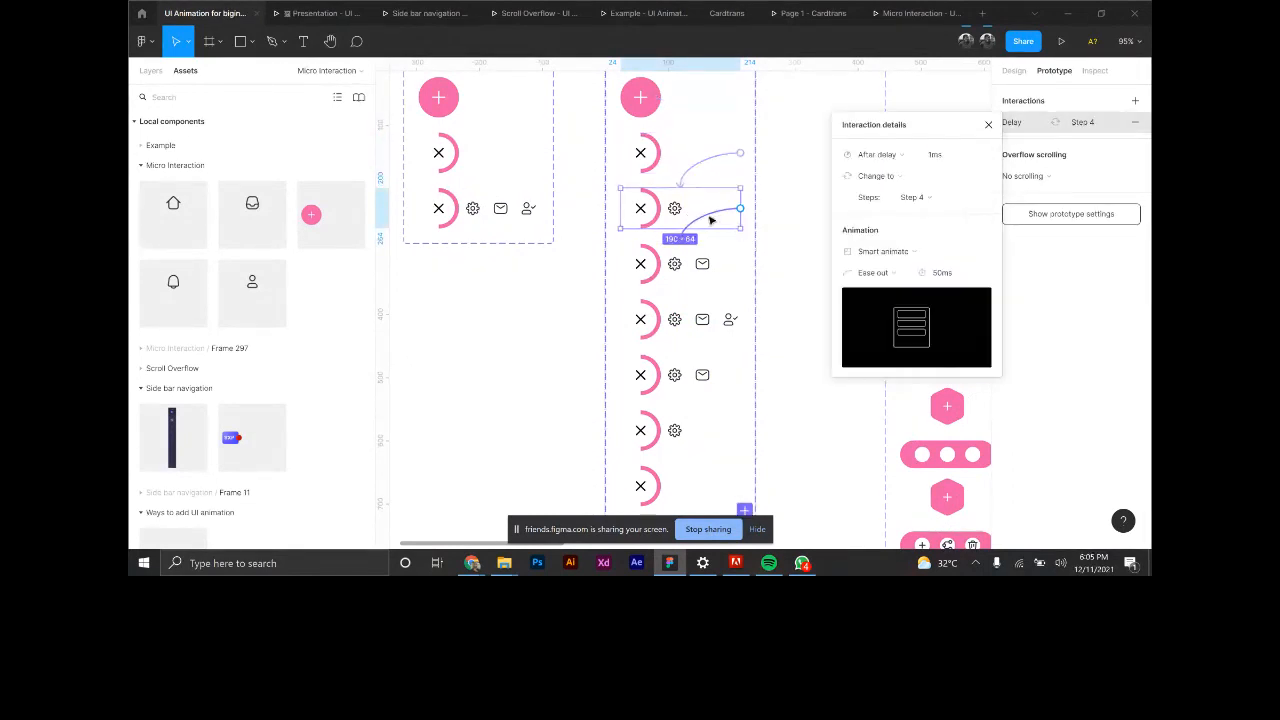
pyautogui.doubleClick(950, 278)
pyautogui.write('500')
pyautogui.press('Return')
# Open the animation duration for editing on the Step 4 variant's interaction and on the Step 5 close icon's click interaction.
pyautogui.click(722, 270)
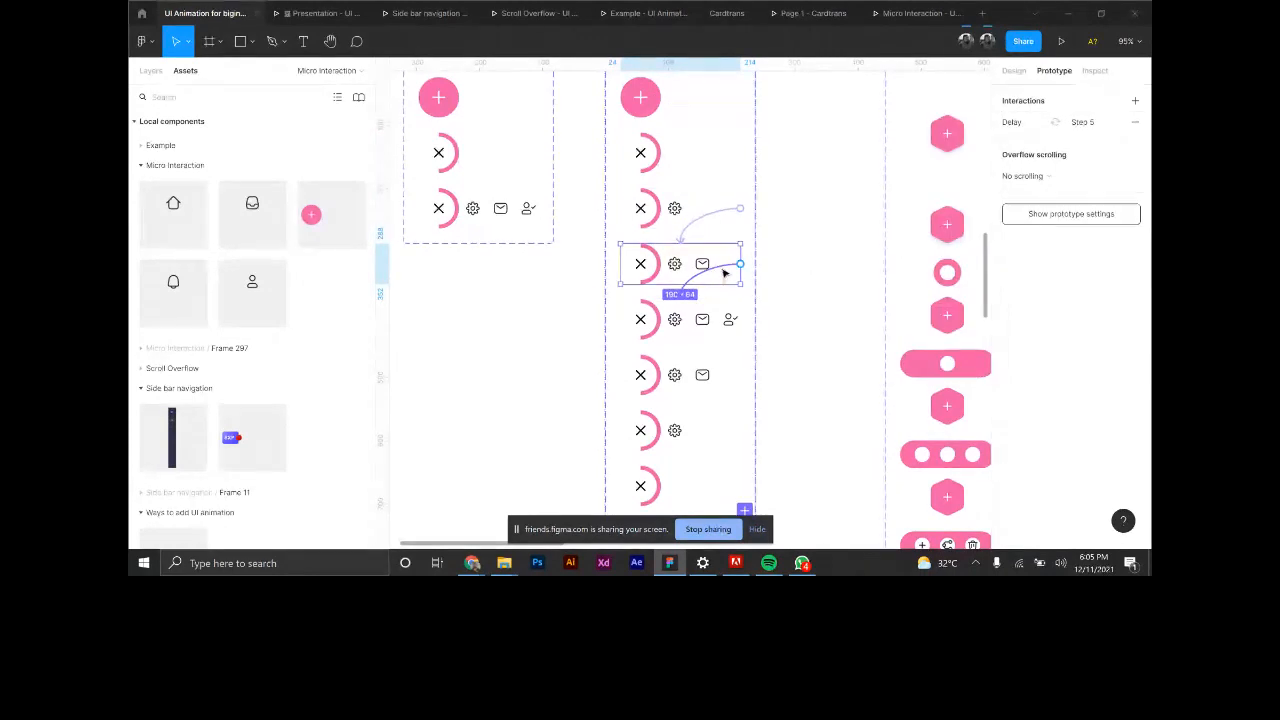
pyautogui.click(730, 266)
pyautogui.click(950, 273)
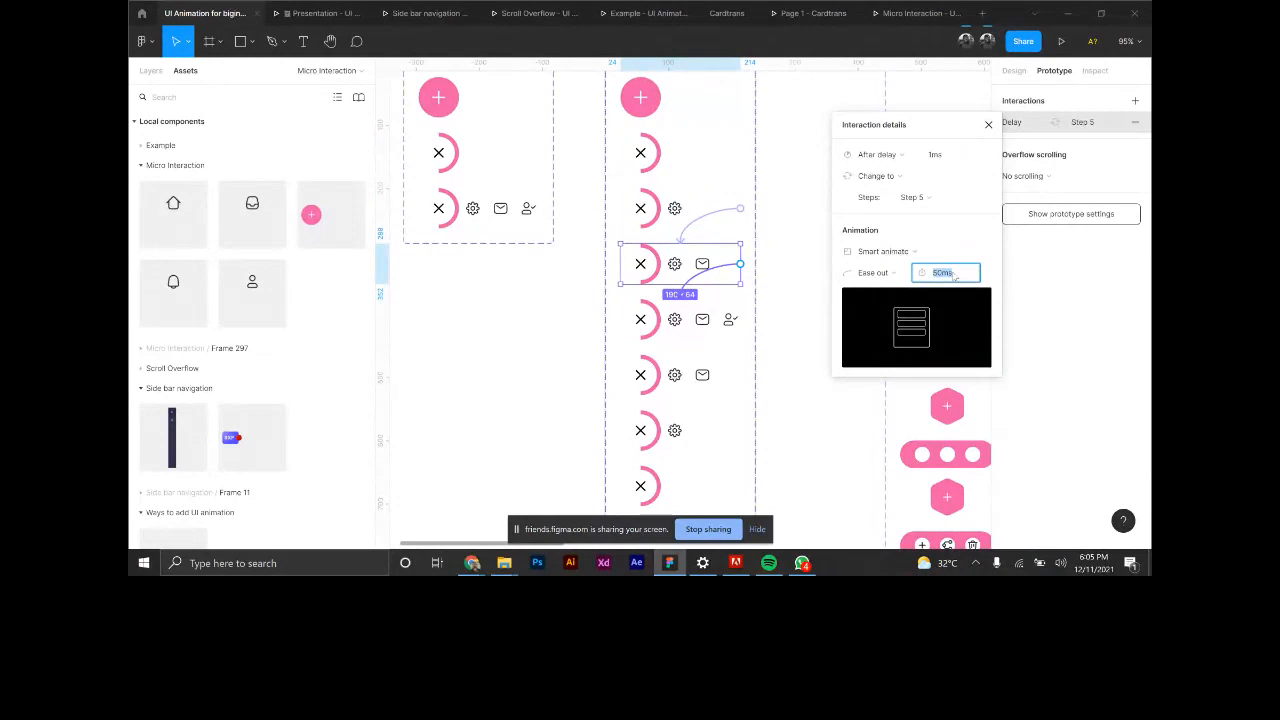
pyautogui.click(680, 336)
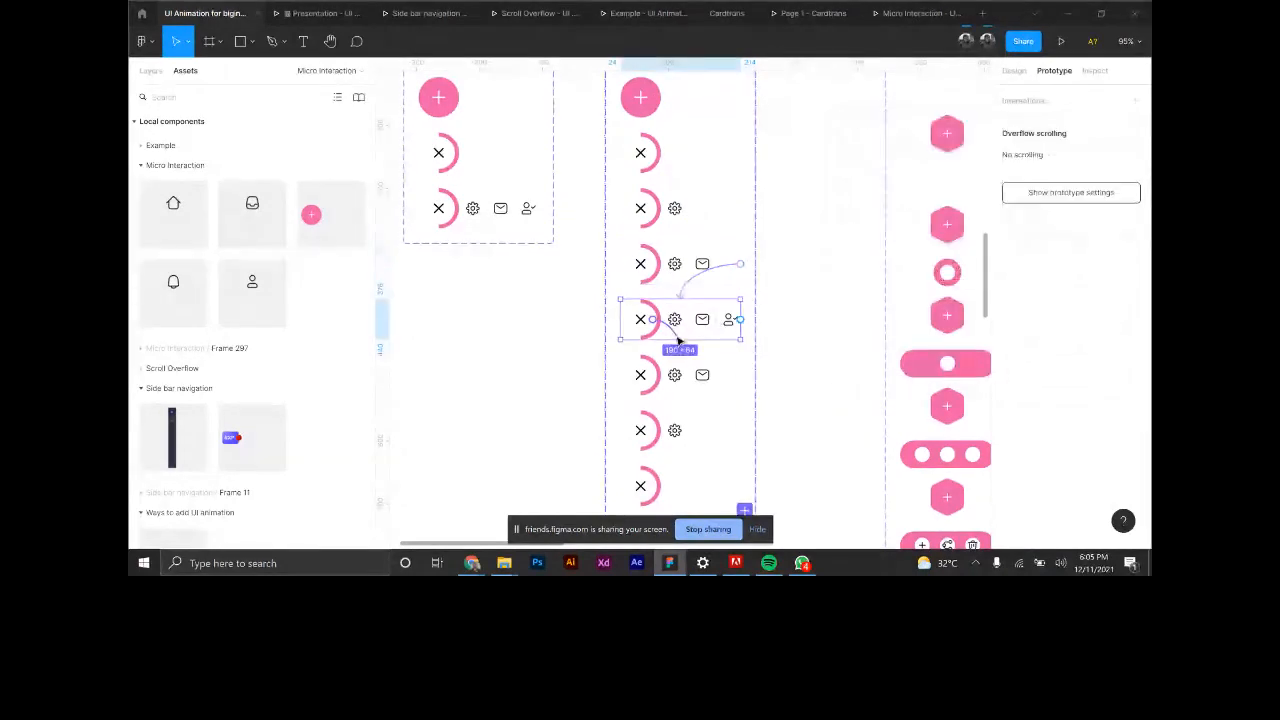
pyautogui.click(678, 342)
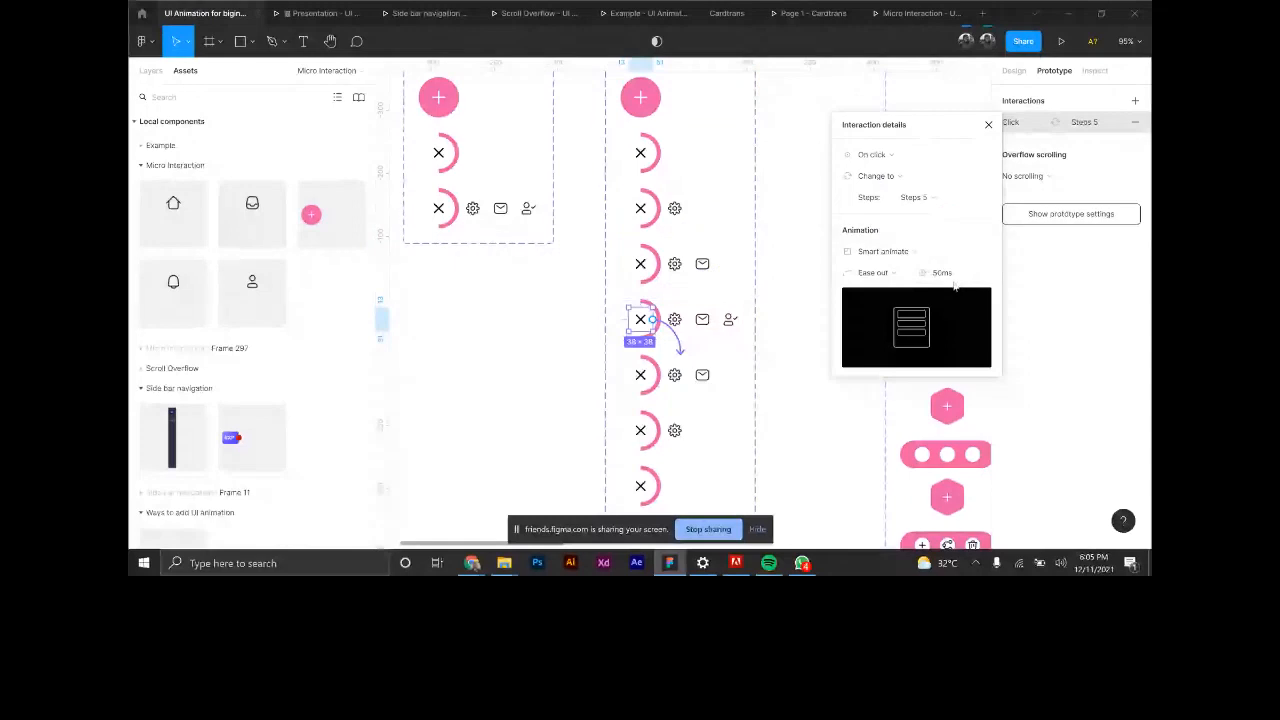
pyautogui.click(952, 253)
pyautogui.click(950, 276)
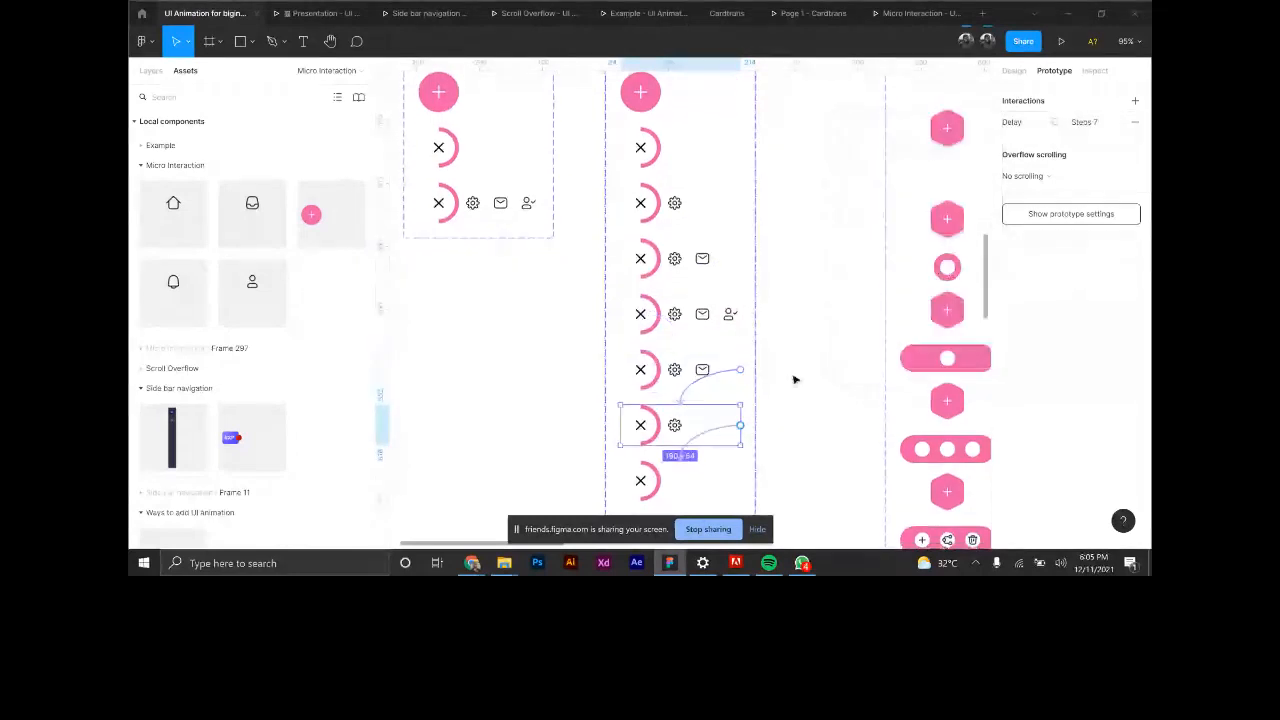
# Set the animation duration of the interaction leading to Steps 7 to 500 ms and open the last variant's interaction details.
pyautogui.scroll(-1, 716, 392)
pyautogui.click(717, 380)
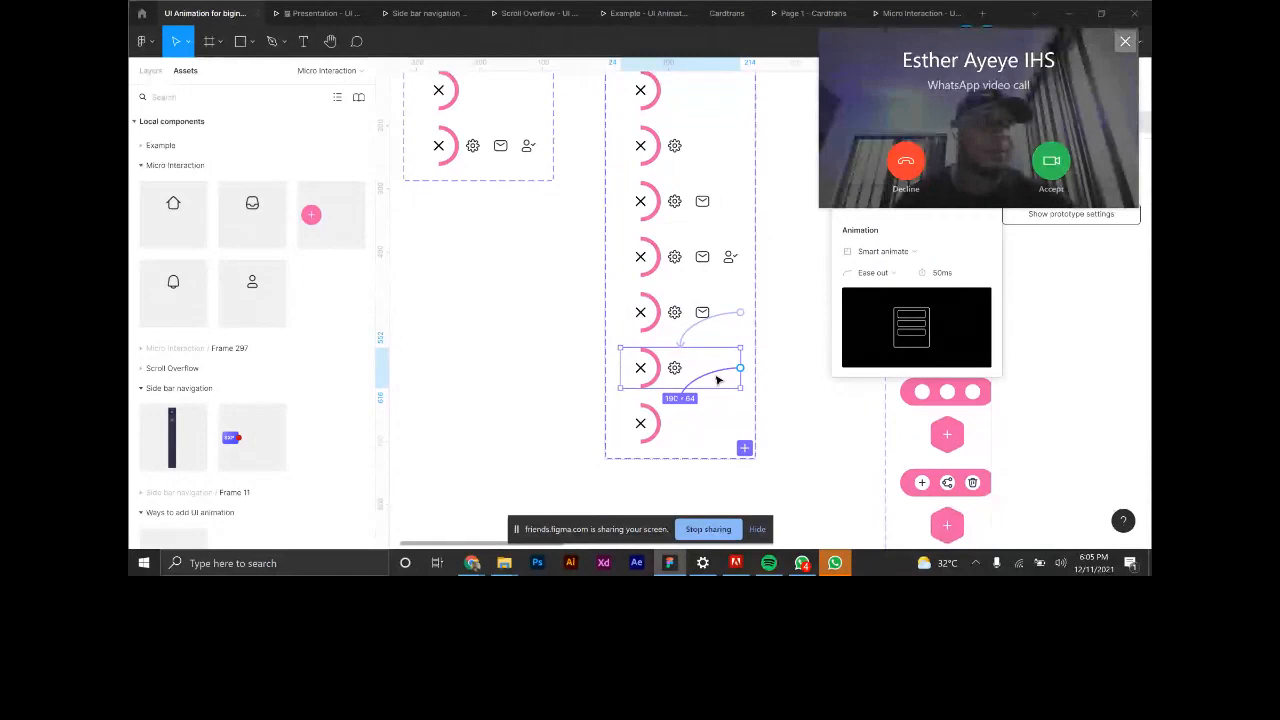
pyautogui.click(940, 273)
pyautogui.write('500')
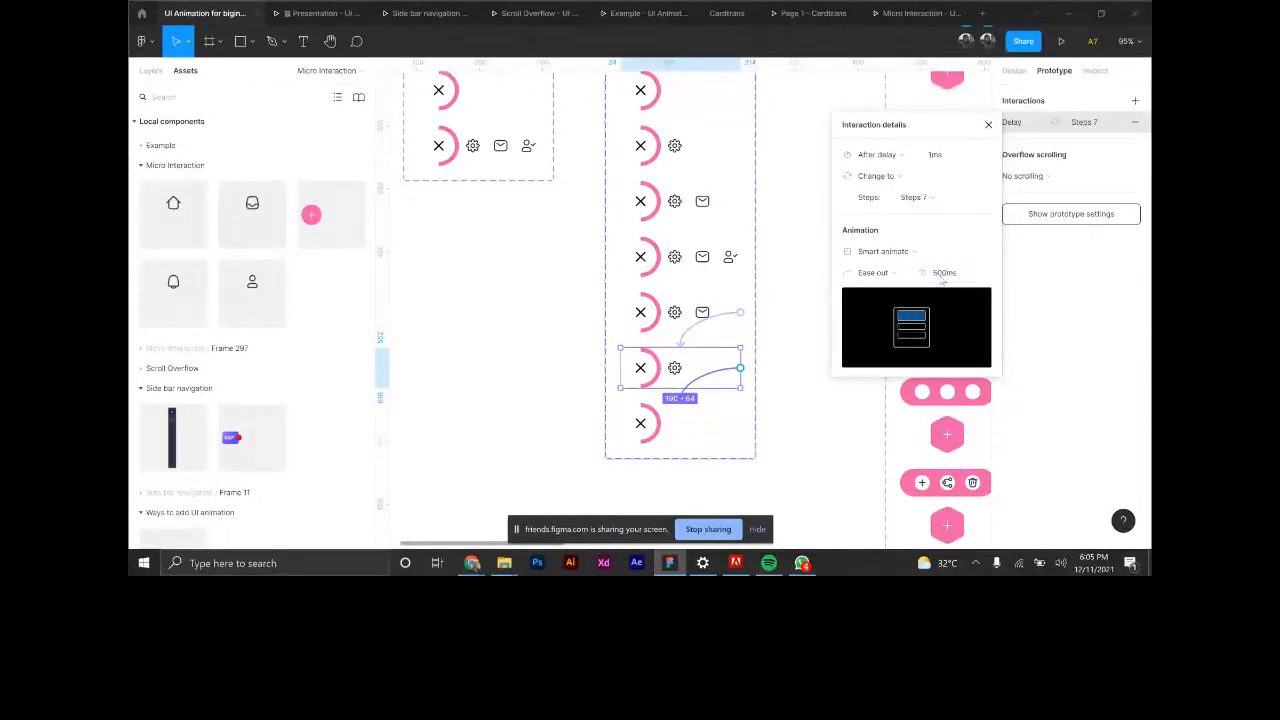
pyautogui.click(703, 426)
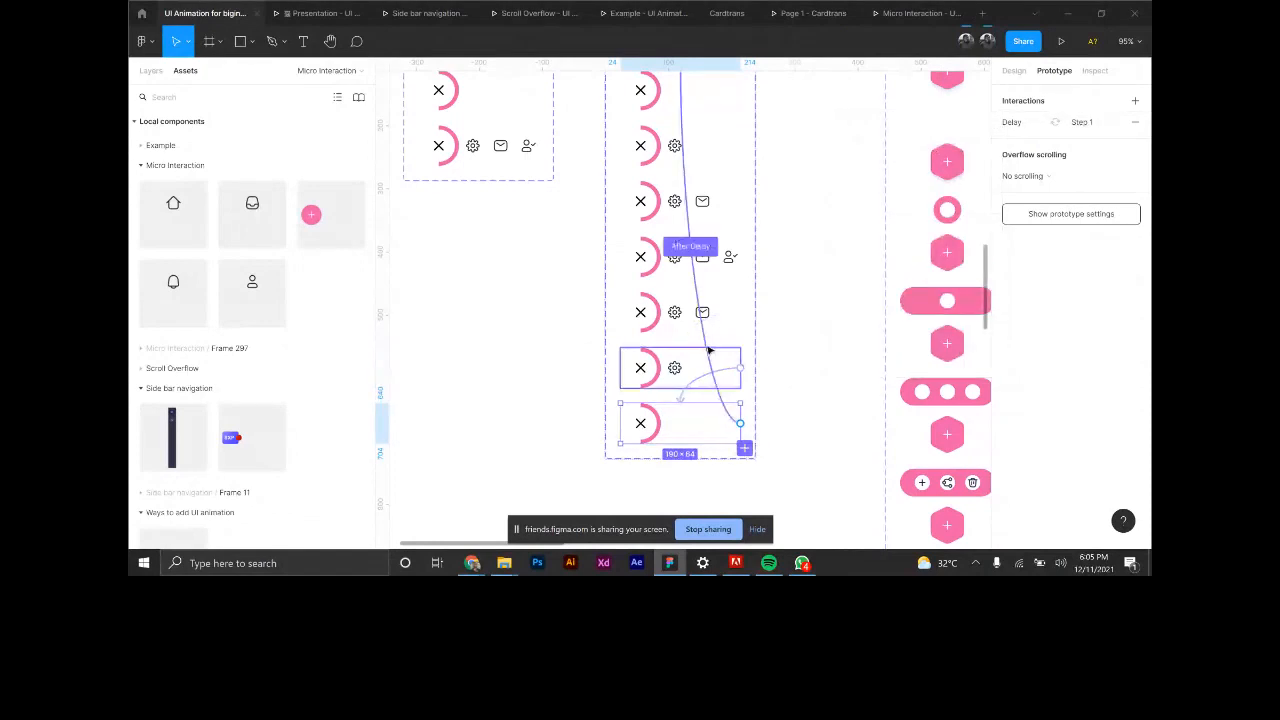
pyautogui.click(708, 349)
# Test the slowed-down second menu in the prototype preview by opening and closing it.
pyautogui.click(910, 15)
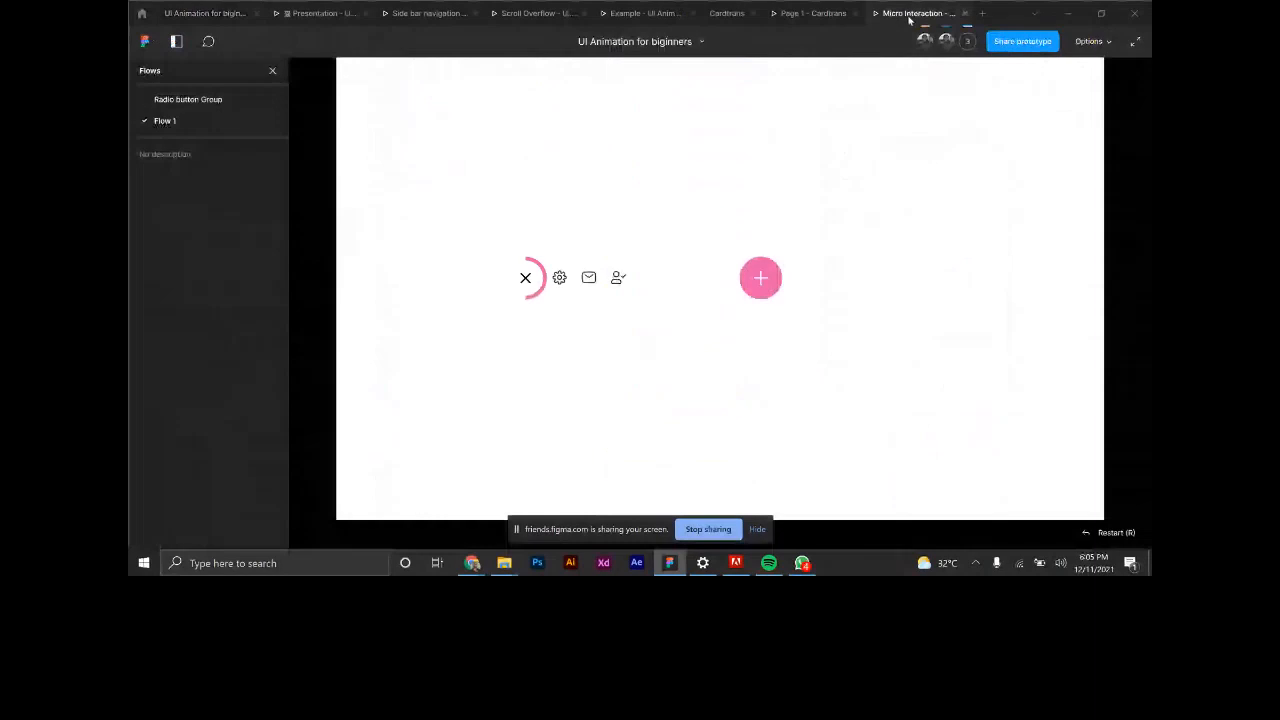
pyautogui.click(761, 281)
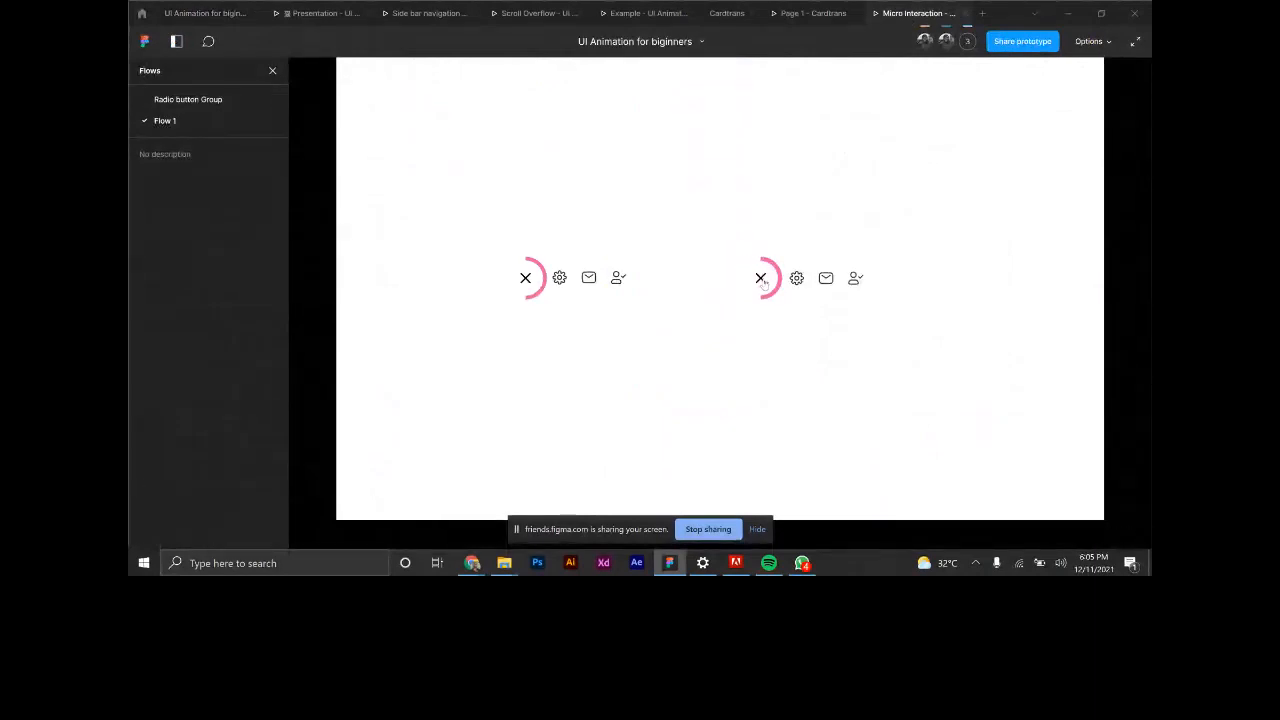
pyautogui.click(762, 285)
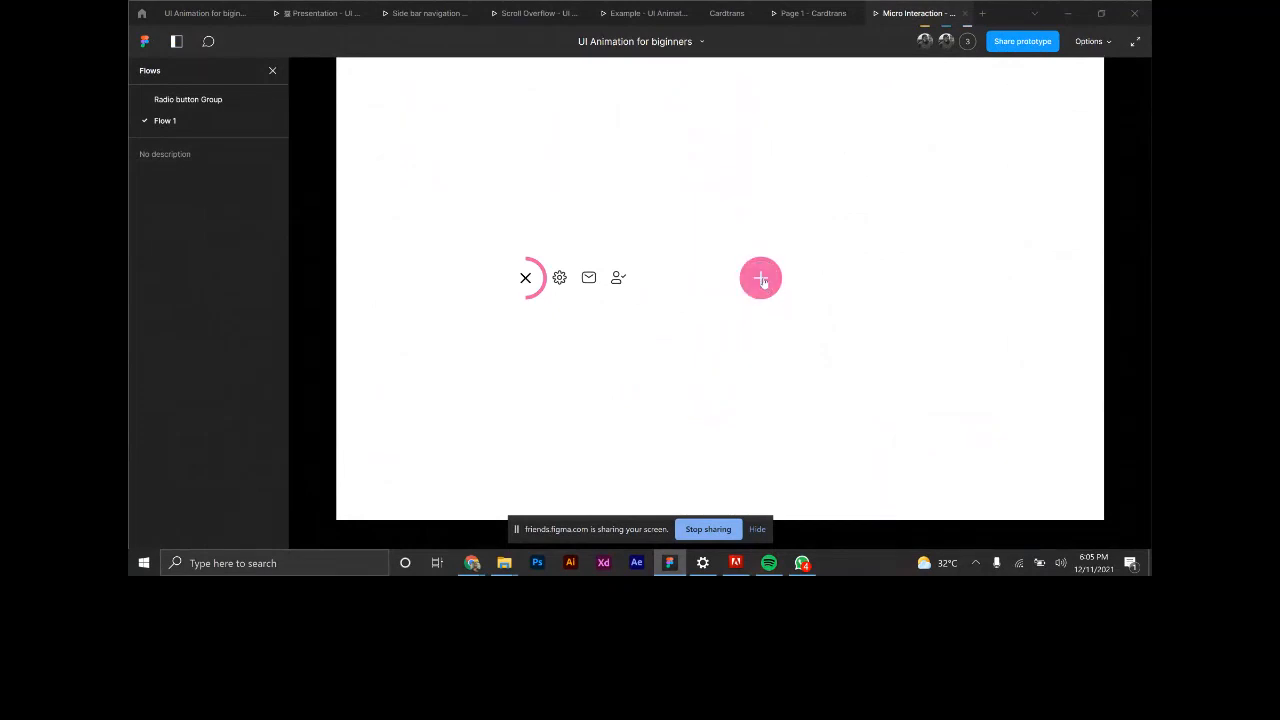
# Return to the design file and undo all the animation duration changes in the second component set.
pyautogui.click(193, 15)
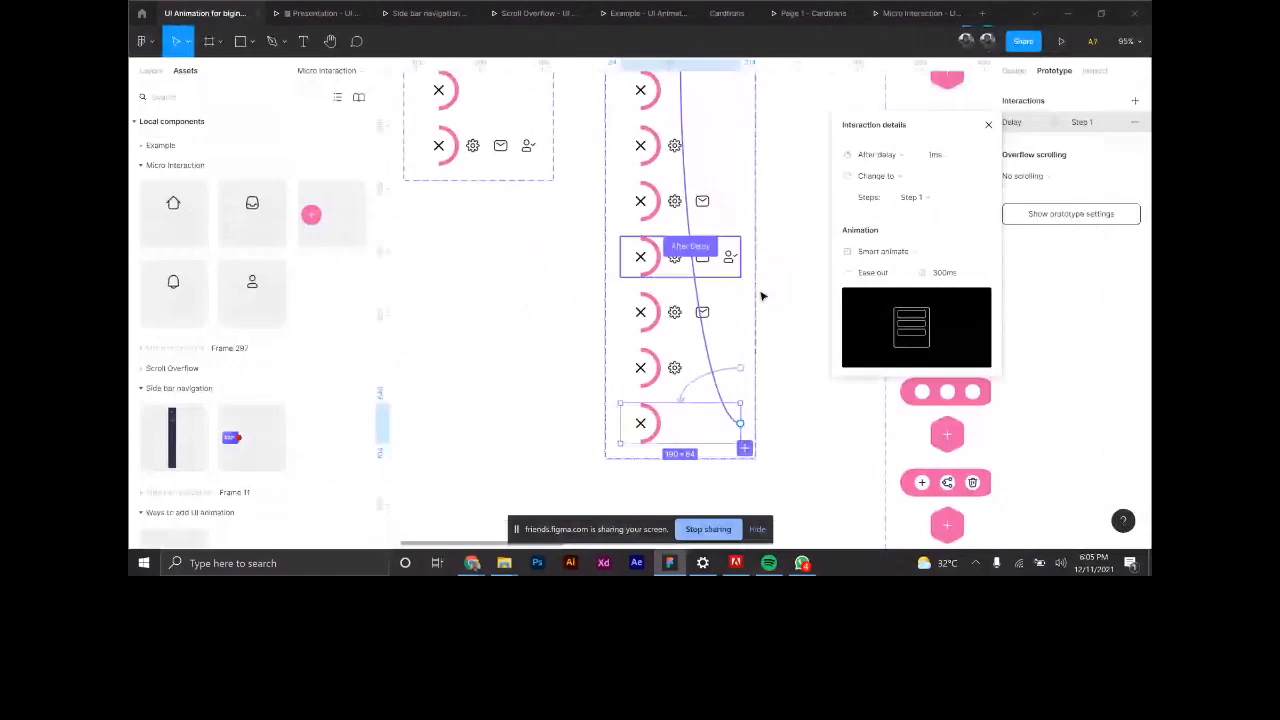
pyautogui.hotkey('ctrl', 'z')
pyautogui.hotkey('ctrl', 'z')
pyautogui.hotkey('ctrl', 'z')
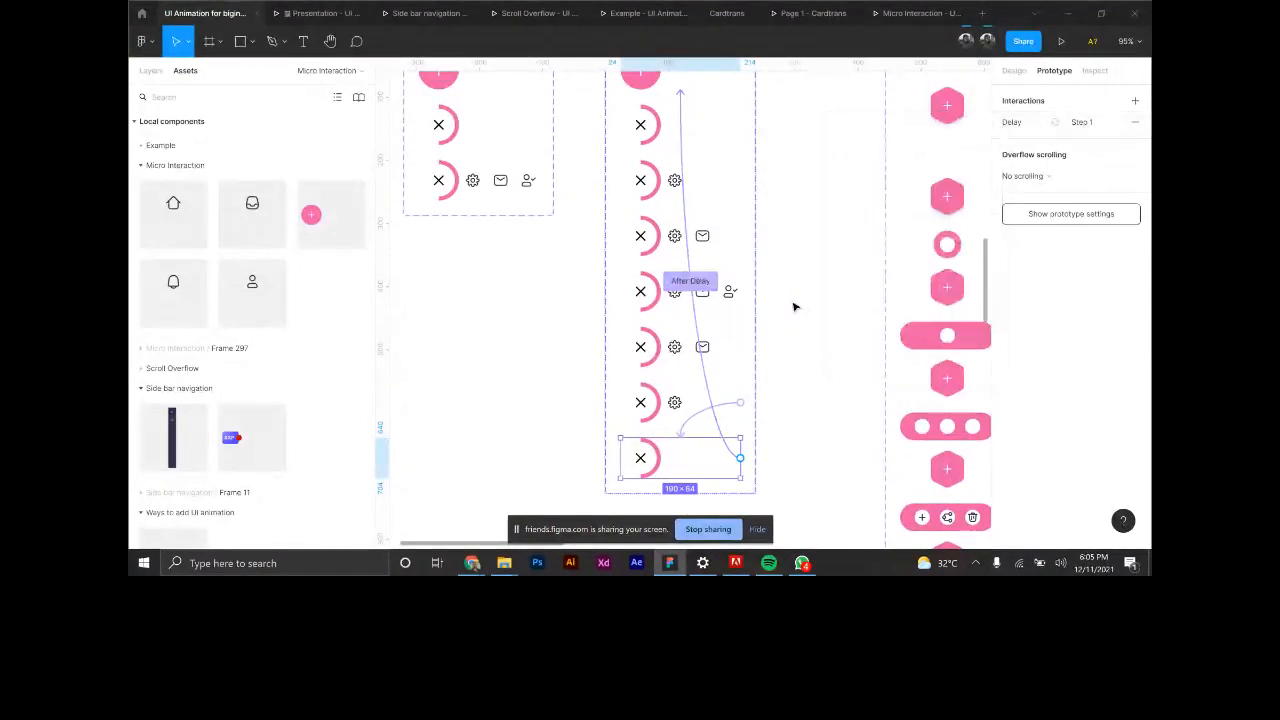
pyautogui.hotkey('ctrl', 'z')
pyautogui.hotkey('ctrl', 'z')
pyautogui.hotkey('ctrl', 'z')
pyautogui.hotkey('ctrl', 'z')
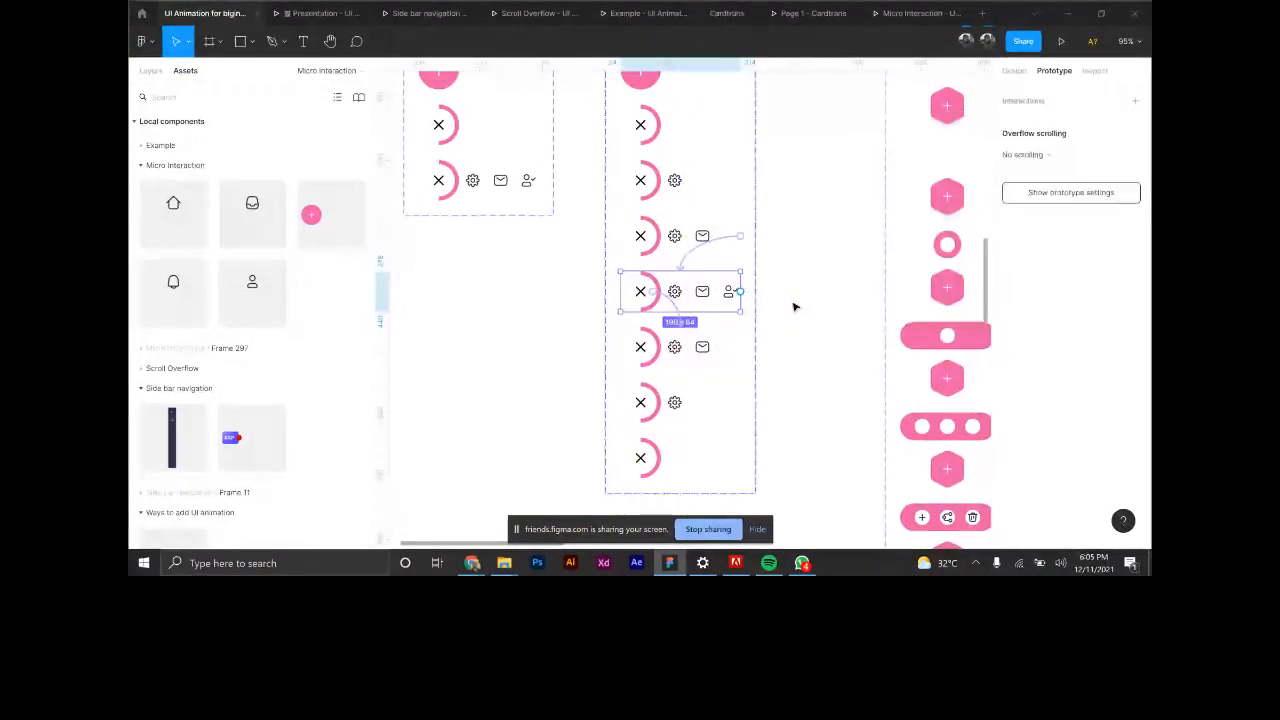
pyautogui.hotkey('ctrl', 'z')
pyautogui.hotkey('ctrl', 'z')
pyautogui.hotkey('ctrl', 'z')
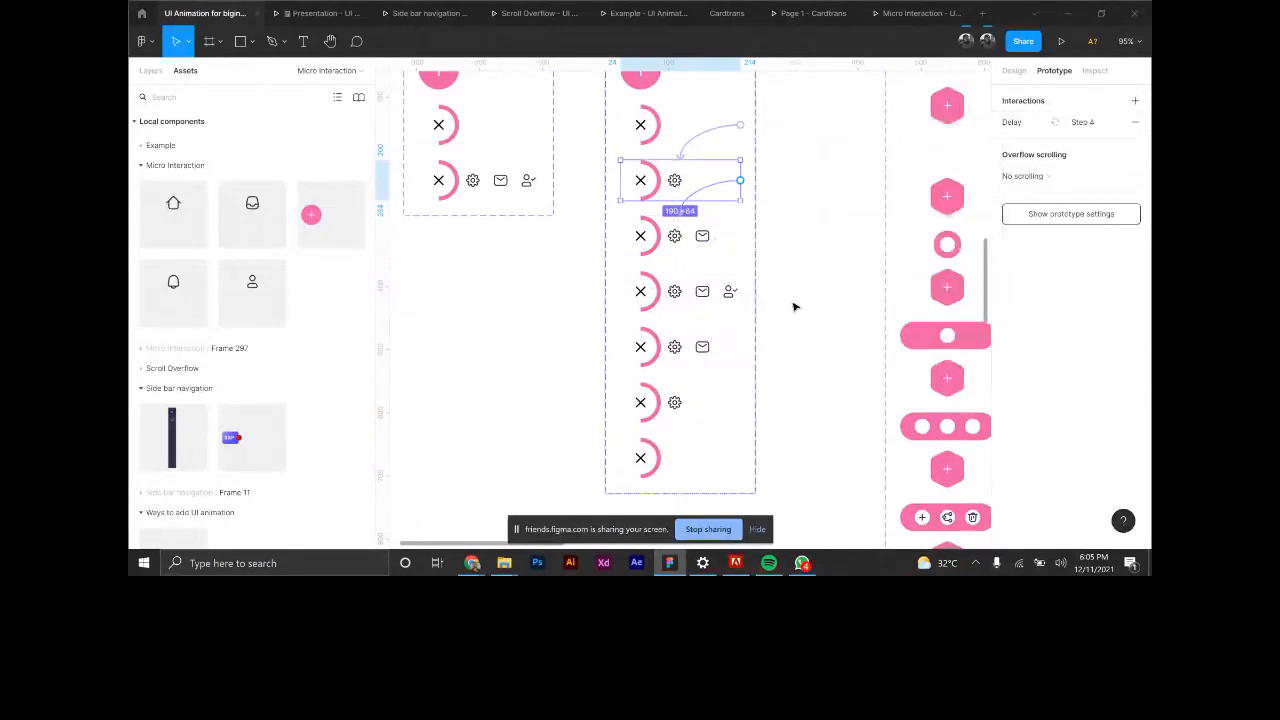
pyautogui.hotkey('ctrl', 'z')
pyautogui.hotkey('ctrl', 'z')
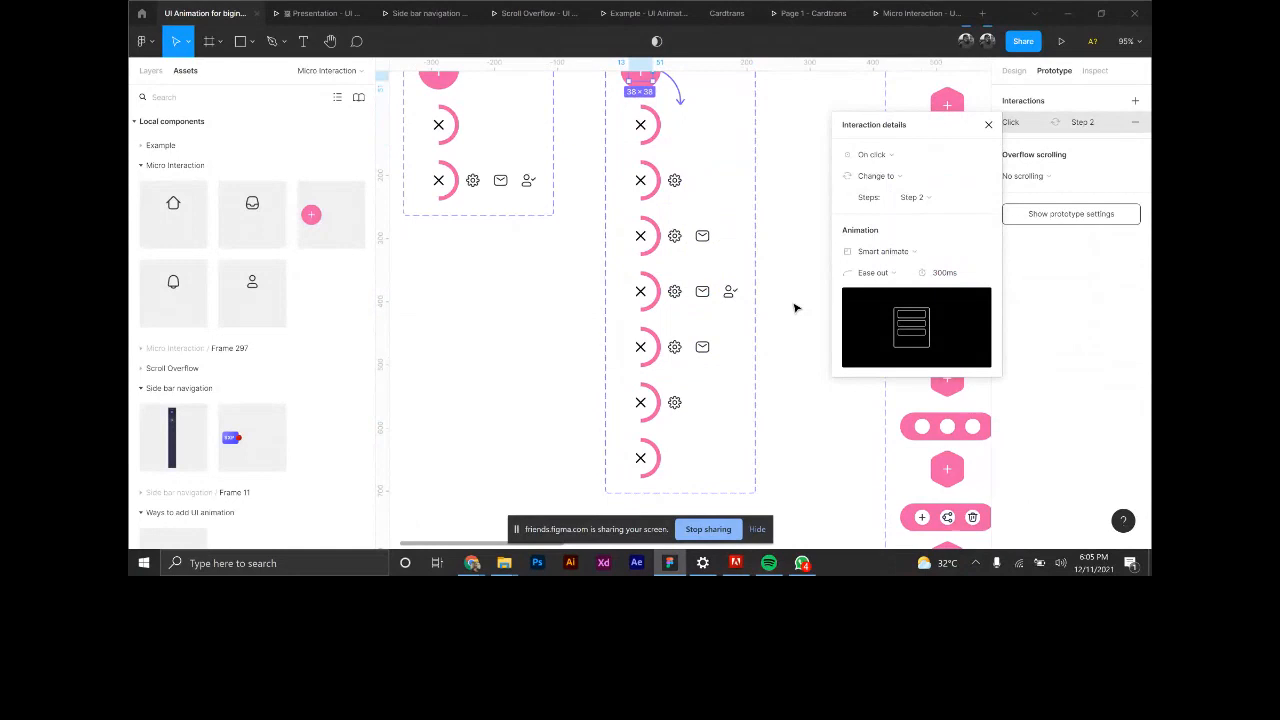
pyautogui.click(795, 308)
# Survey the remaining micro-interaction examples, from the Slide to top menu to the button group component sets.
pyautogui.scroll(-4, 648, 264)
pyautogui.moveTo(870, 222); pyautogui.dragTo(682, 280)
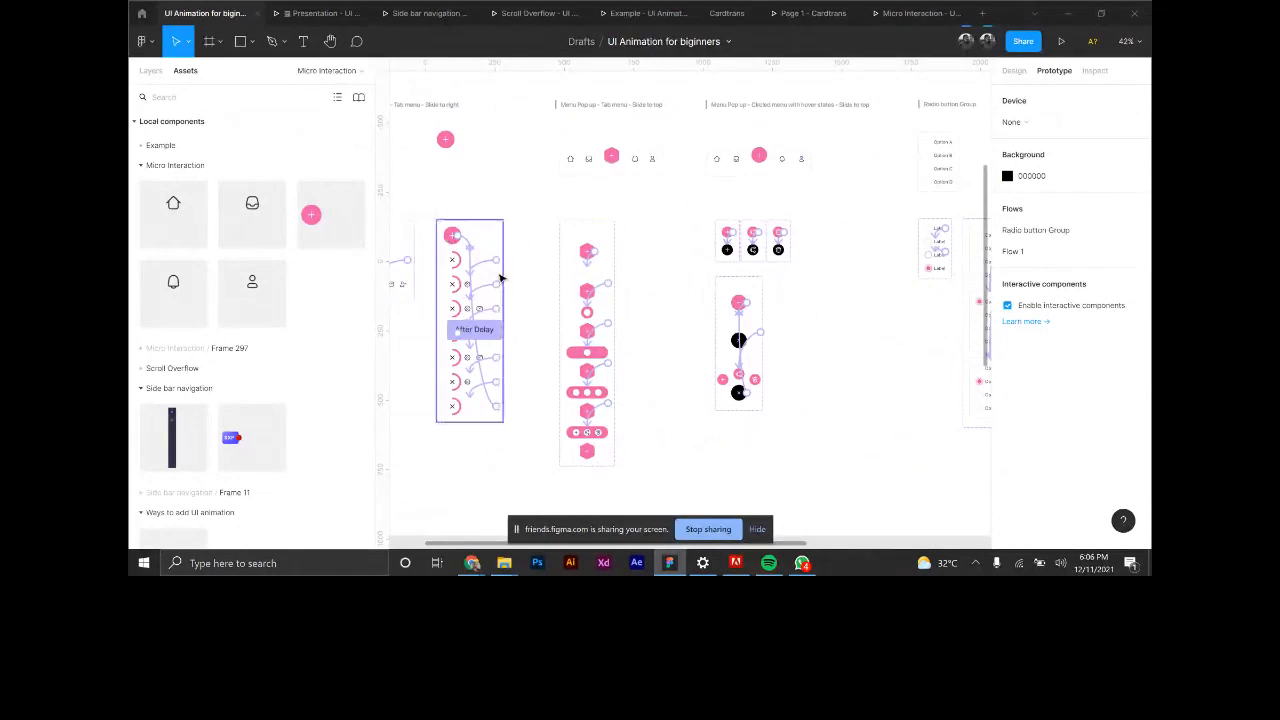
pyautogui.scroll(-3, 505, 282)
pyautogui.moveTo(521, 156); pyautogui.dragTo(980, 417)
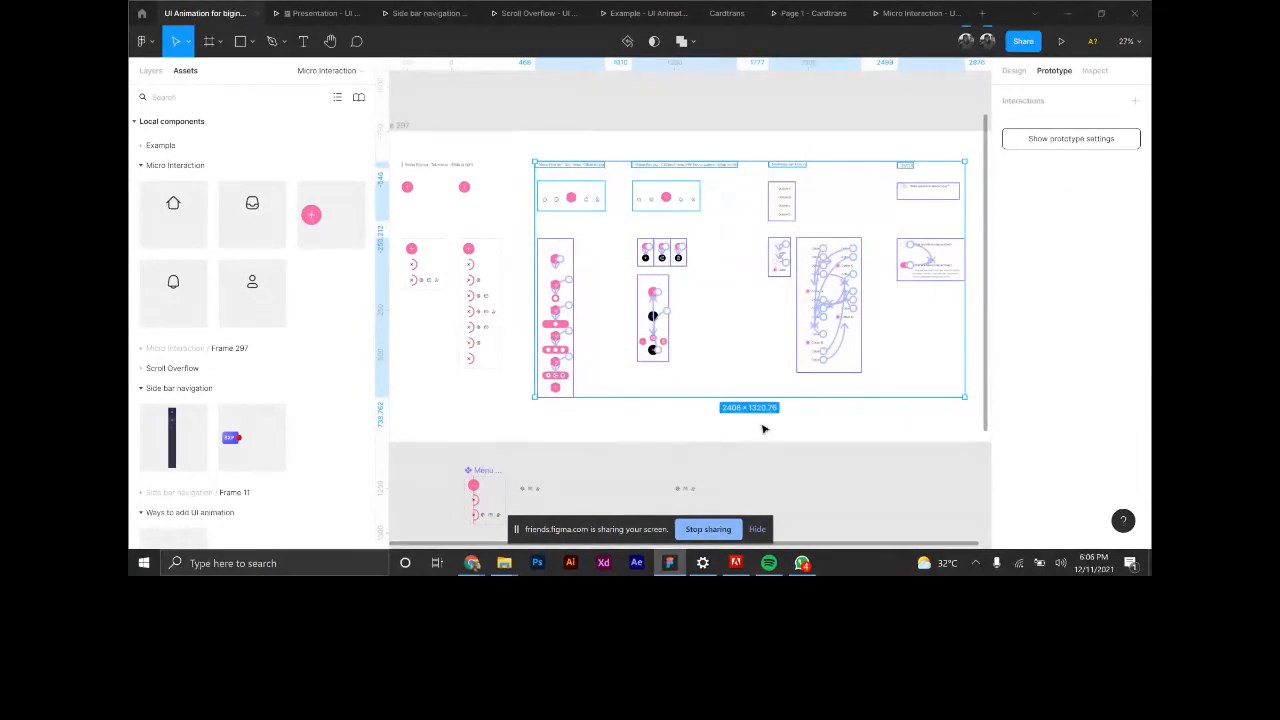
pyautogui.click(659, 424)
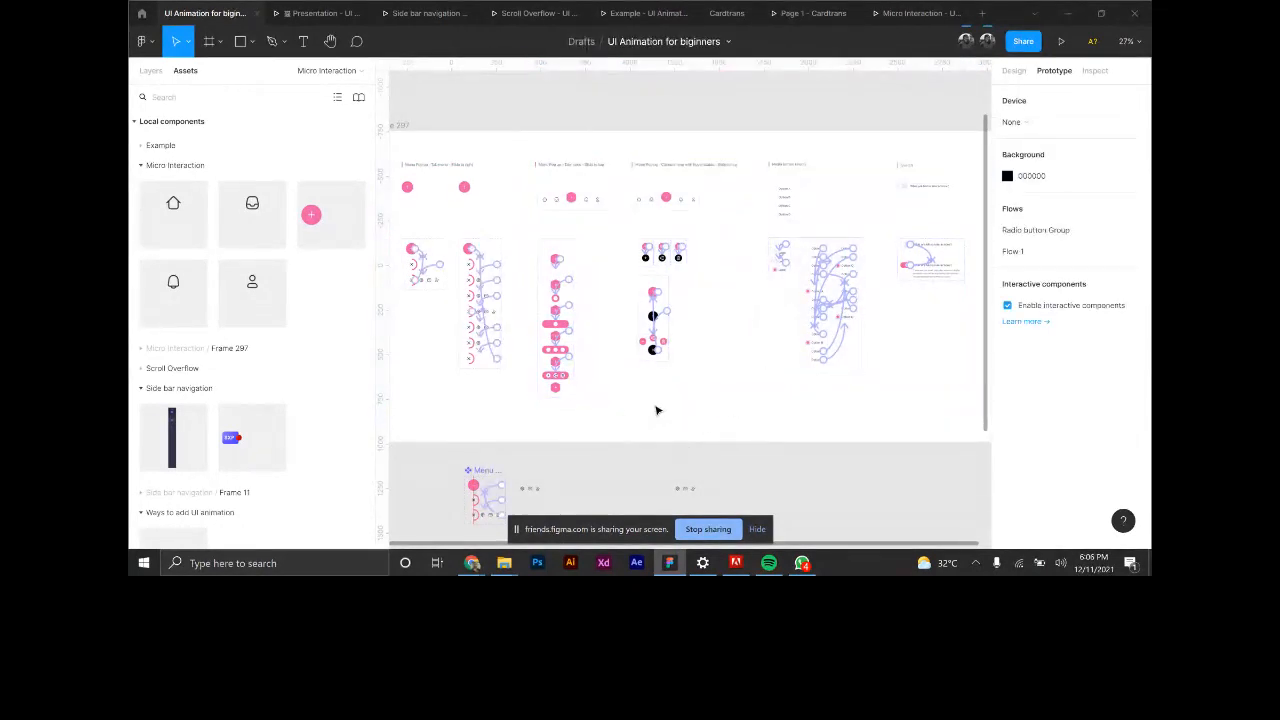
# Open the Scroll Overflow page and preview Flow 2, swiping sideways through its Favorites contact row.
pyautogui.click(151, 70)
pyautogui.scroll(-1, 173, 190)
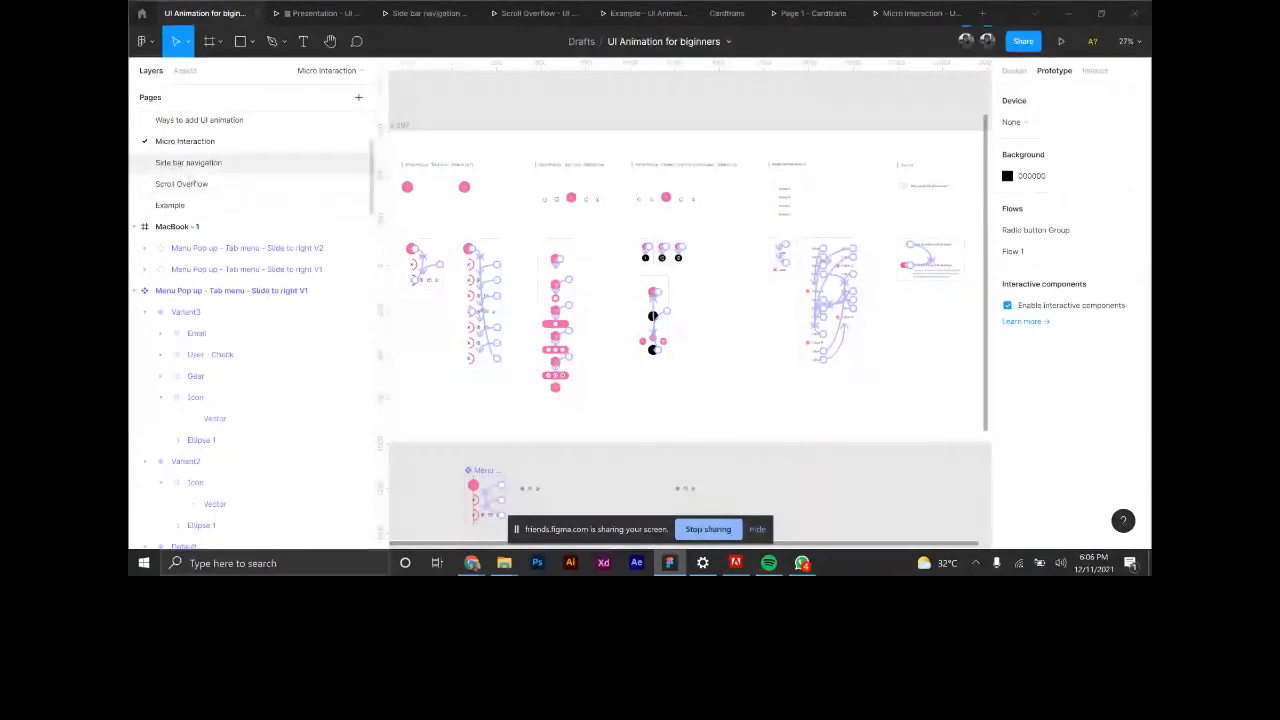
pyautogui.click(185, 184)
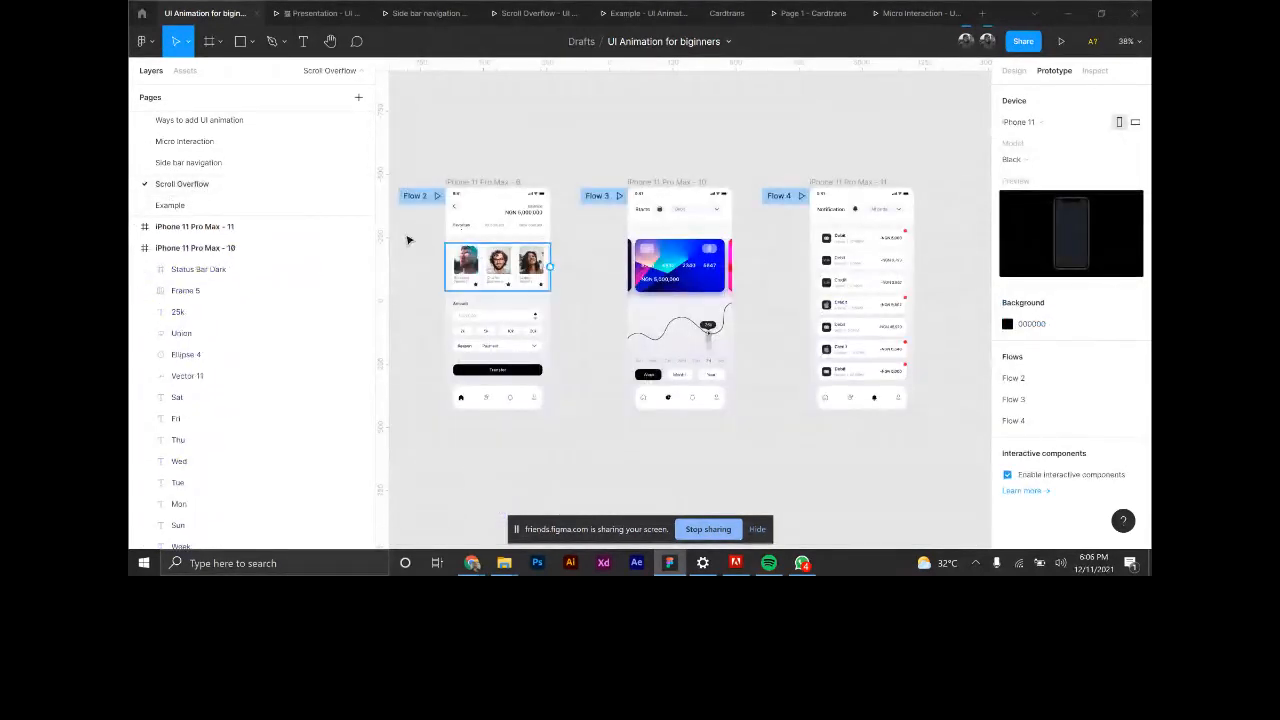
pyautogui.click(436, 196)
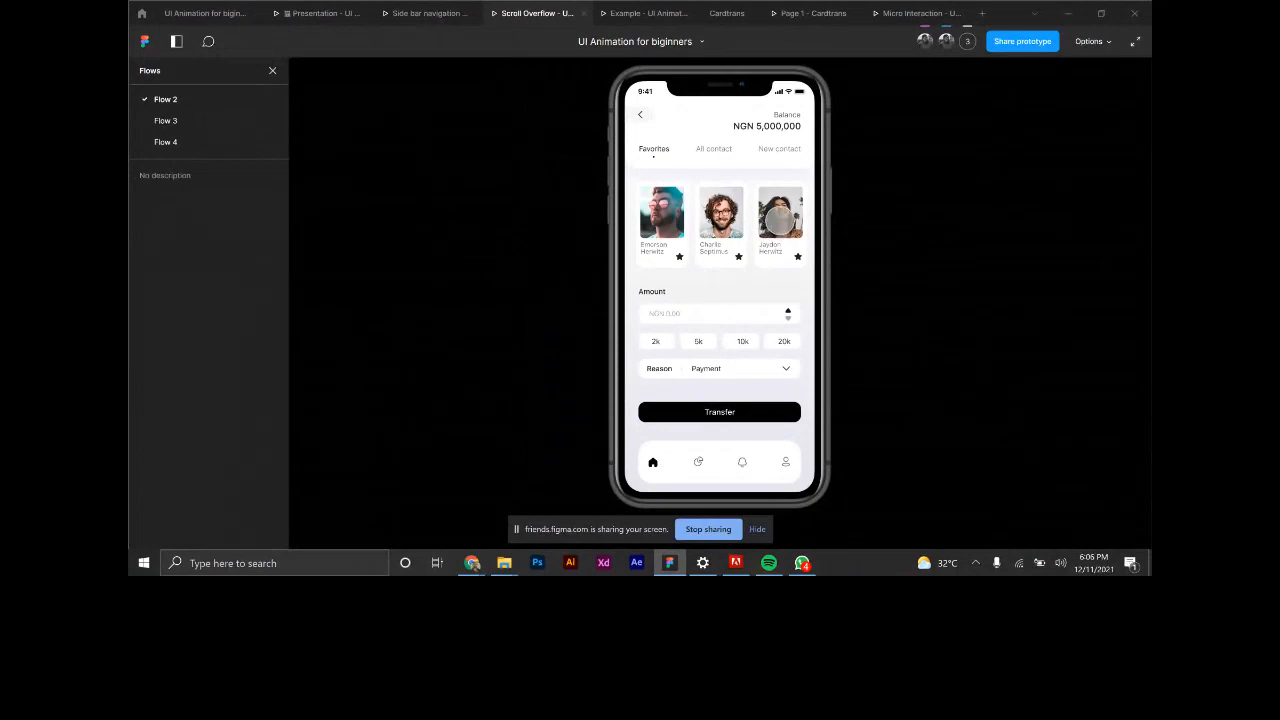
pyautogui.moveTo(780, 220); pyautogui.dragTo(679, 213)
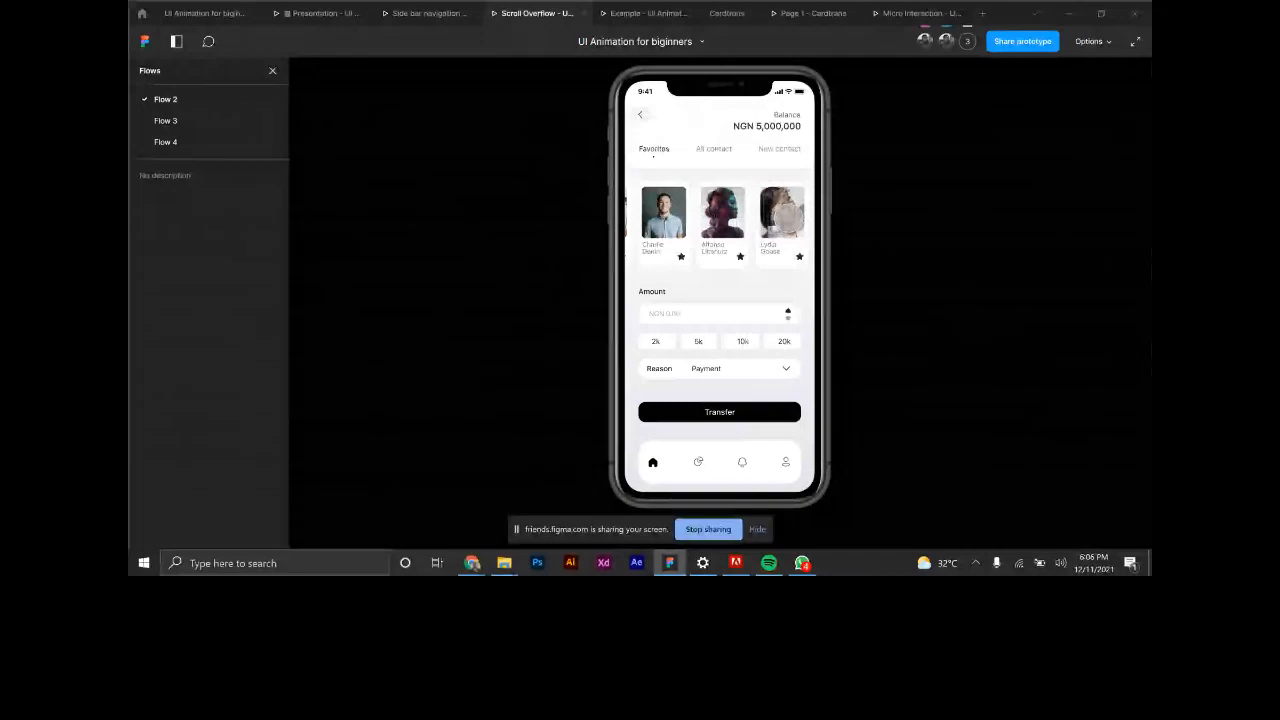
pyautogui.moveTo(788, 218)
pyautogui.mouseDown()
pyautogui.moveTo(648, 222)
pyautogui.moveTo(797, 216)
pyautogui.mouseUp()
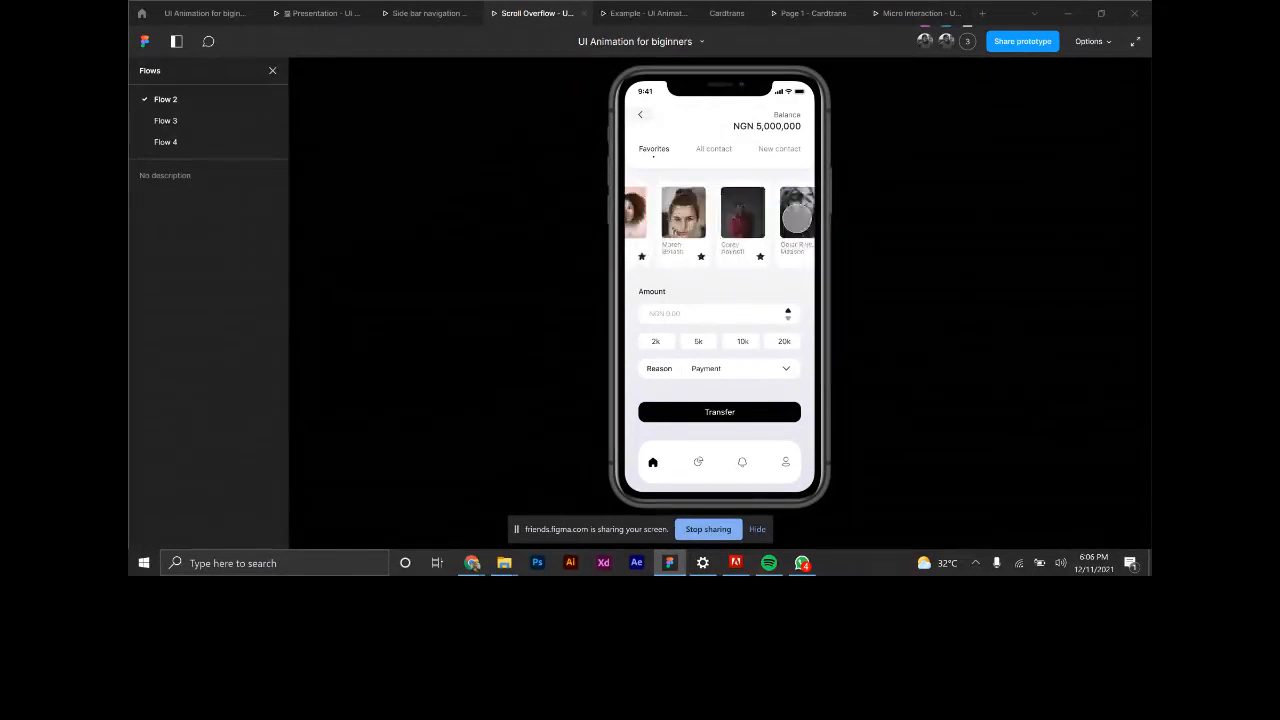
# Preview Flow 3 by swiping its bank cards sideways, and Flow 4 by scrolling its notification list vertically.
pyautogui.click(165, 120)
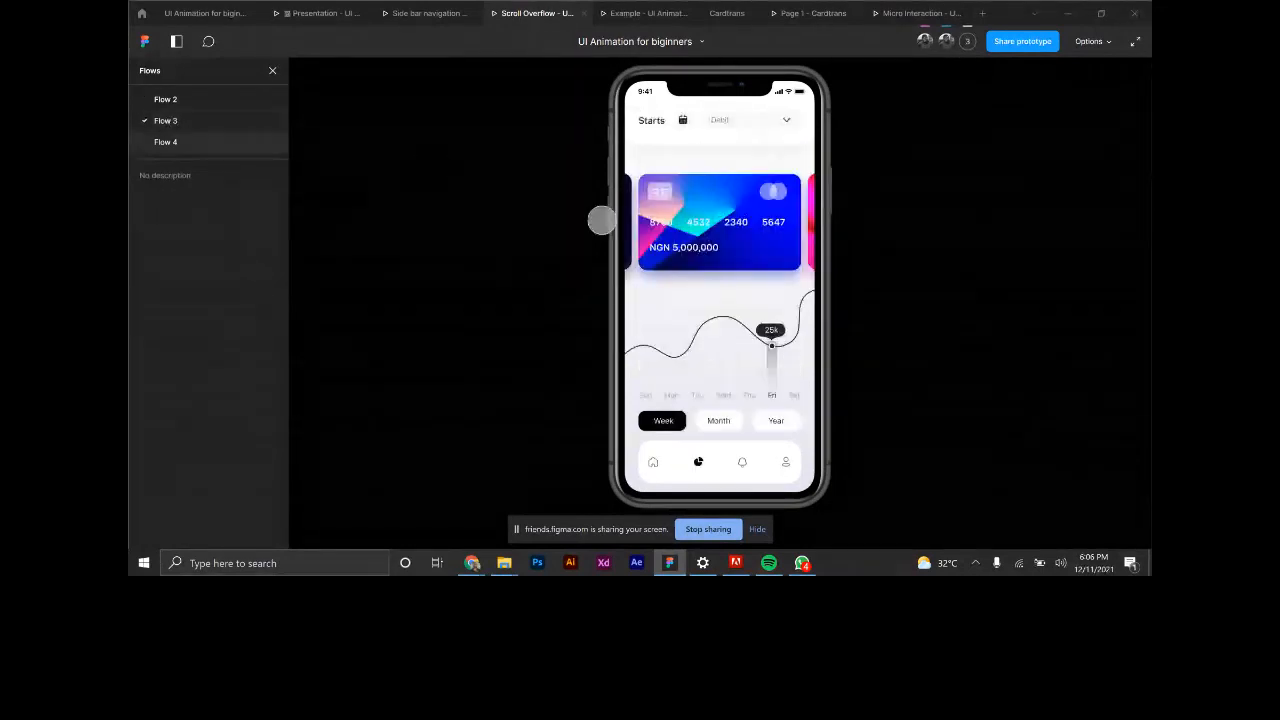
pyautogui.moveTo(766, 220); pyautogui.dragTo(674, 224)
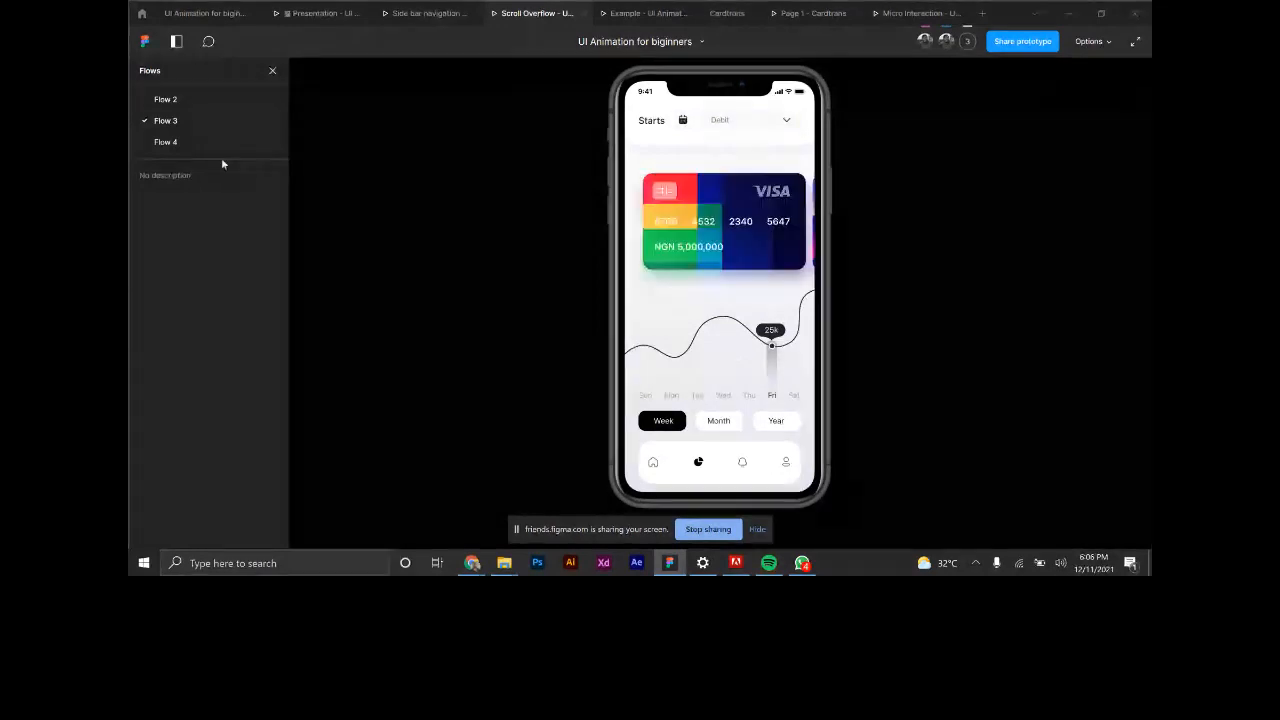
pyautogui.click(190, 142)
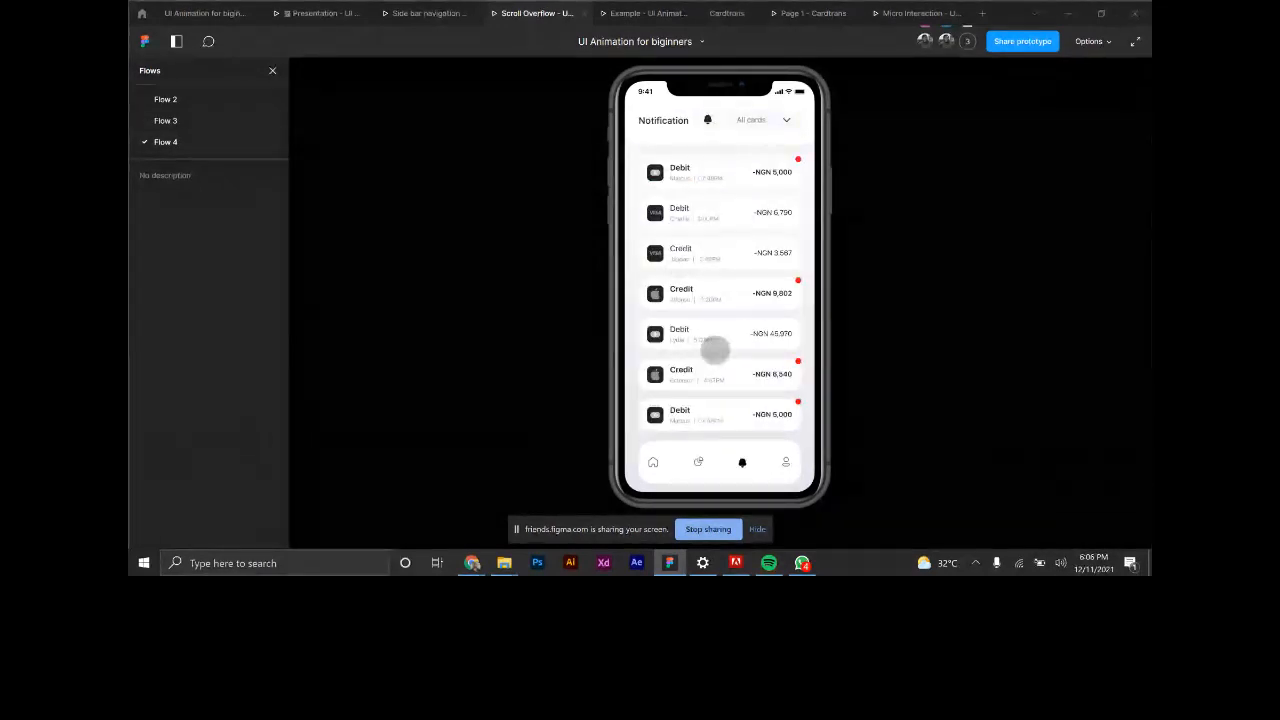
pyautogui.moveTo(714, 349); pyautogui.dragTo(703, 277)
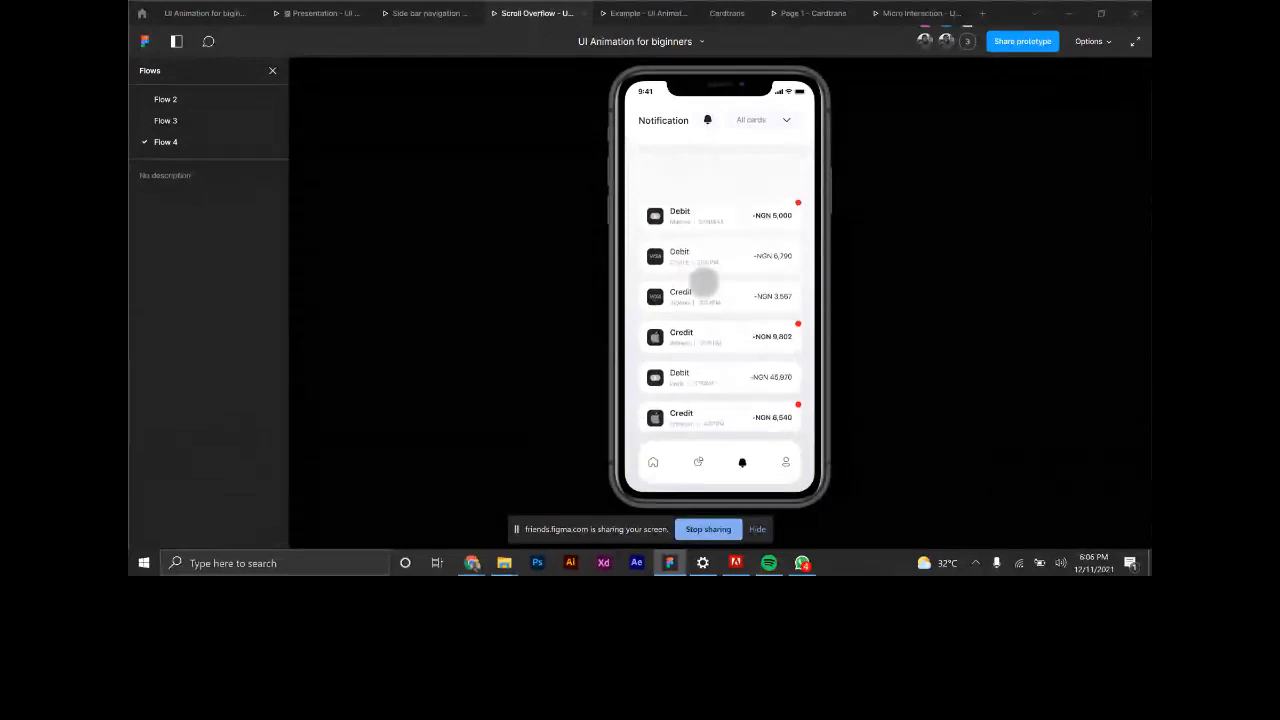
# Return to the design file and place a copy of the Flow 2 contact row frame above its phone screen.
pyautogui.click(205, 13)
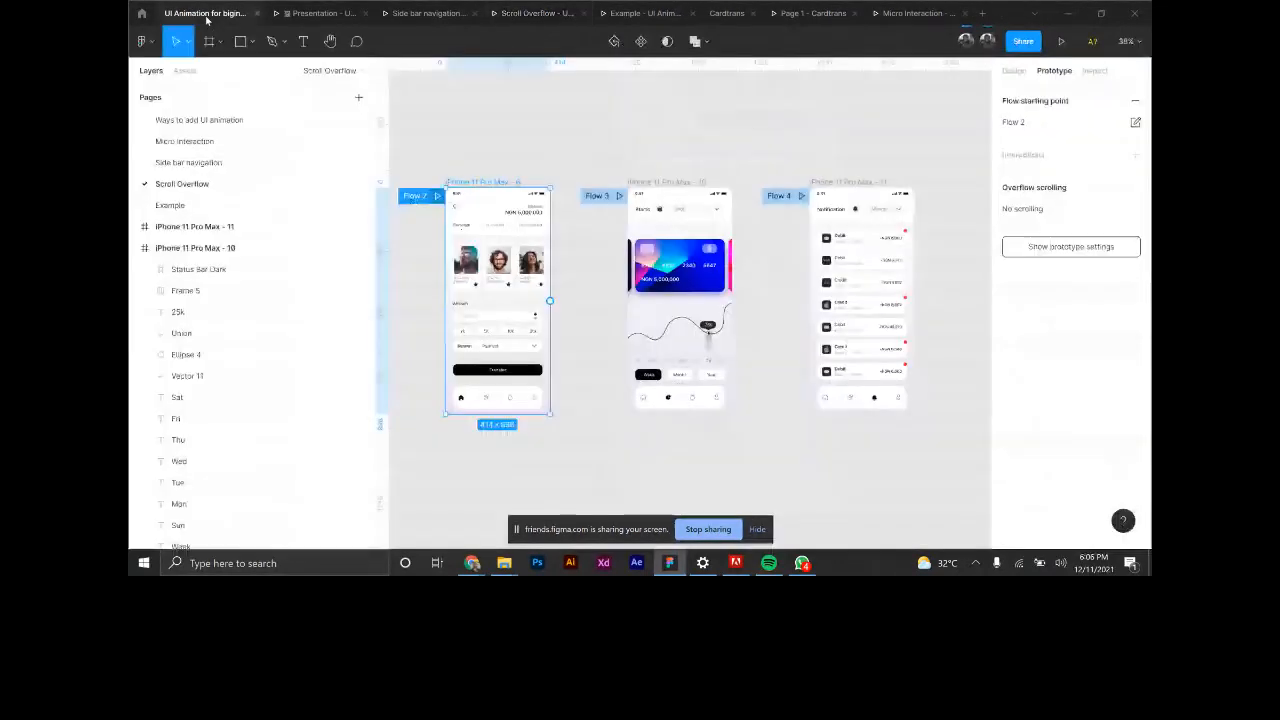
pyautogui.click(418, 240)
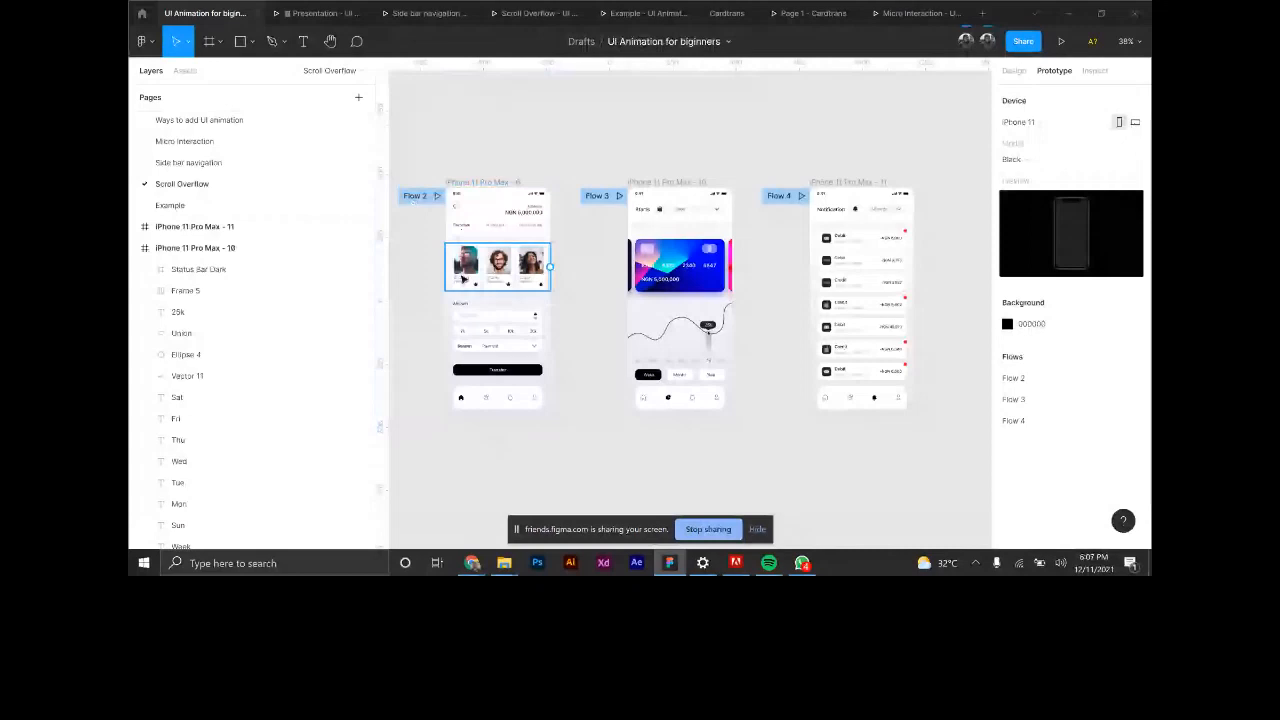
pyautogui.click(489, 278)
pyautogui.moveTo(489, 278); pyautogui.dragTo(489, 129)
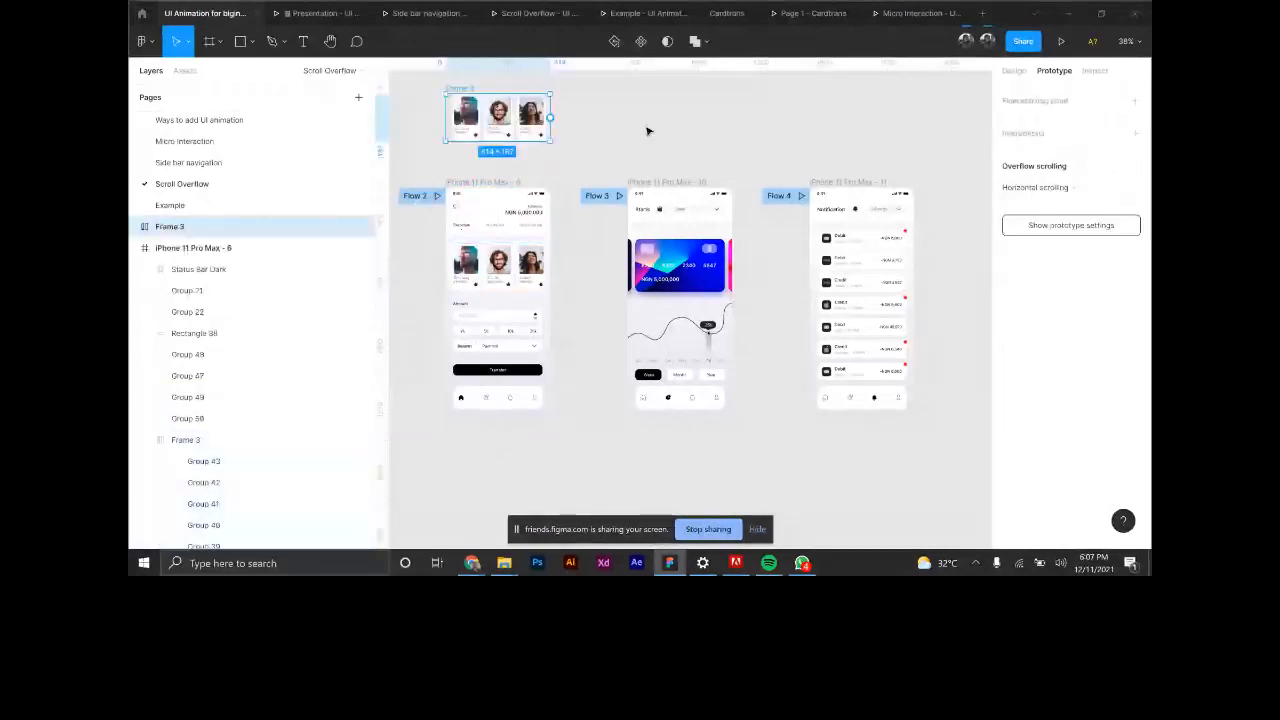
# Widen the copied contact frame until the whole row of contact cards fits inside it.
pyautogui.scroll(1, 660, 125)
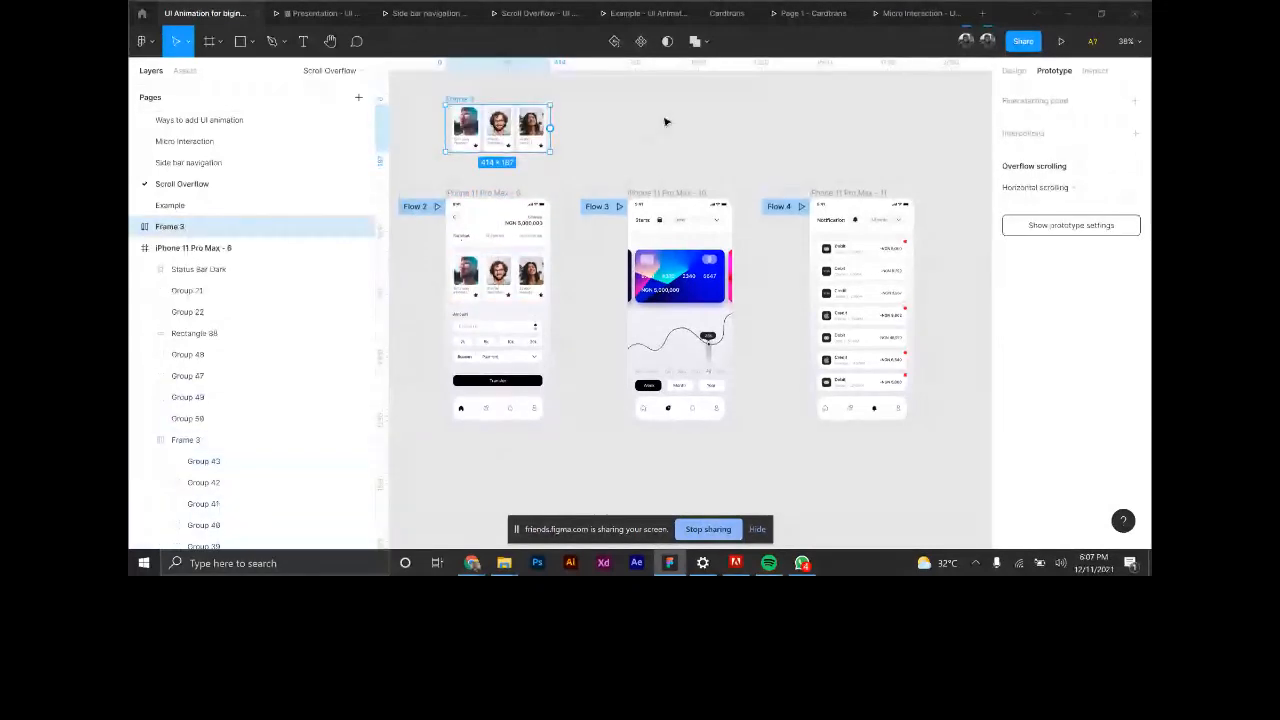
pyautogui.scroll(1, 666, 121)
pyautogui.click(532, 127)
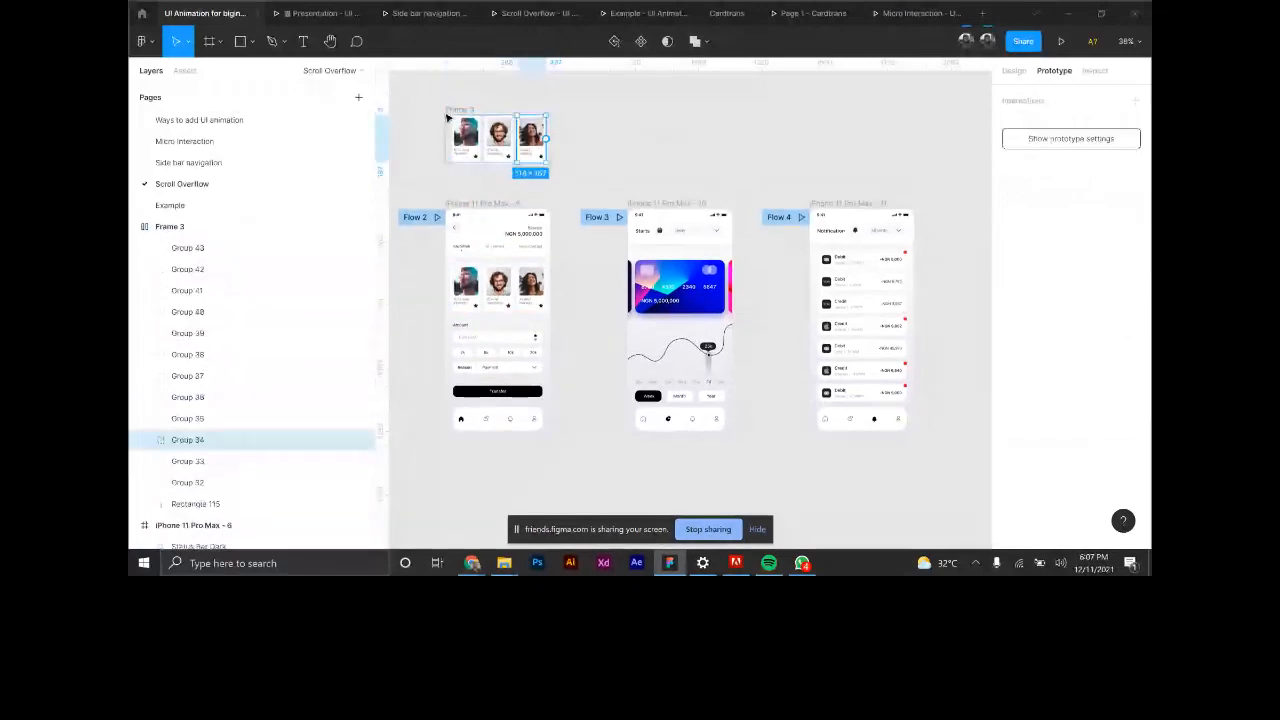
pyautogui.moveTo(546, 138); pyautogui.dragTo(882, 138)
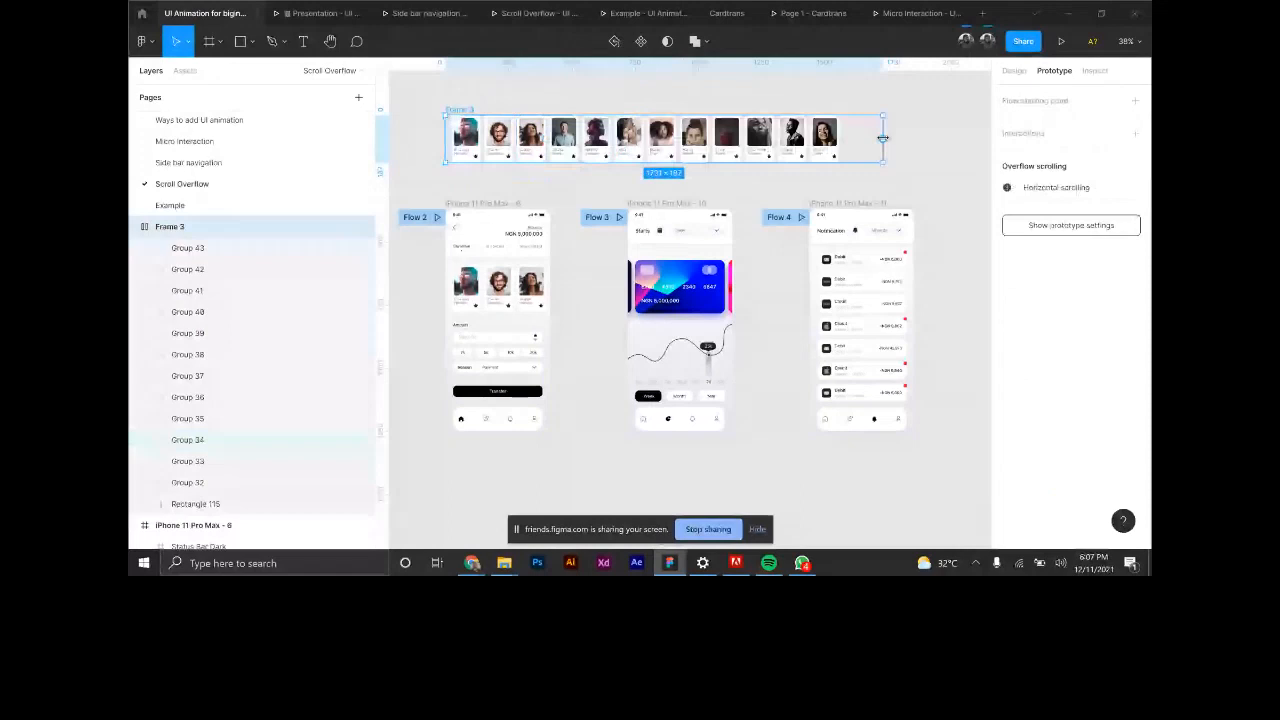
# Switch to the Scroll Overflow prototype and swipe through the Flow 2 contact row again.
pyautogui.click(892, 13)
pyautogui.click(826, 13)
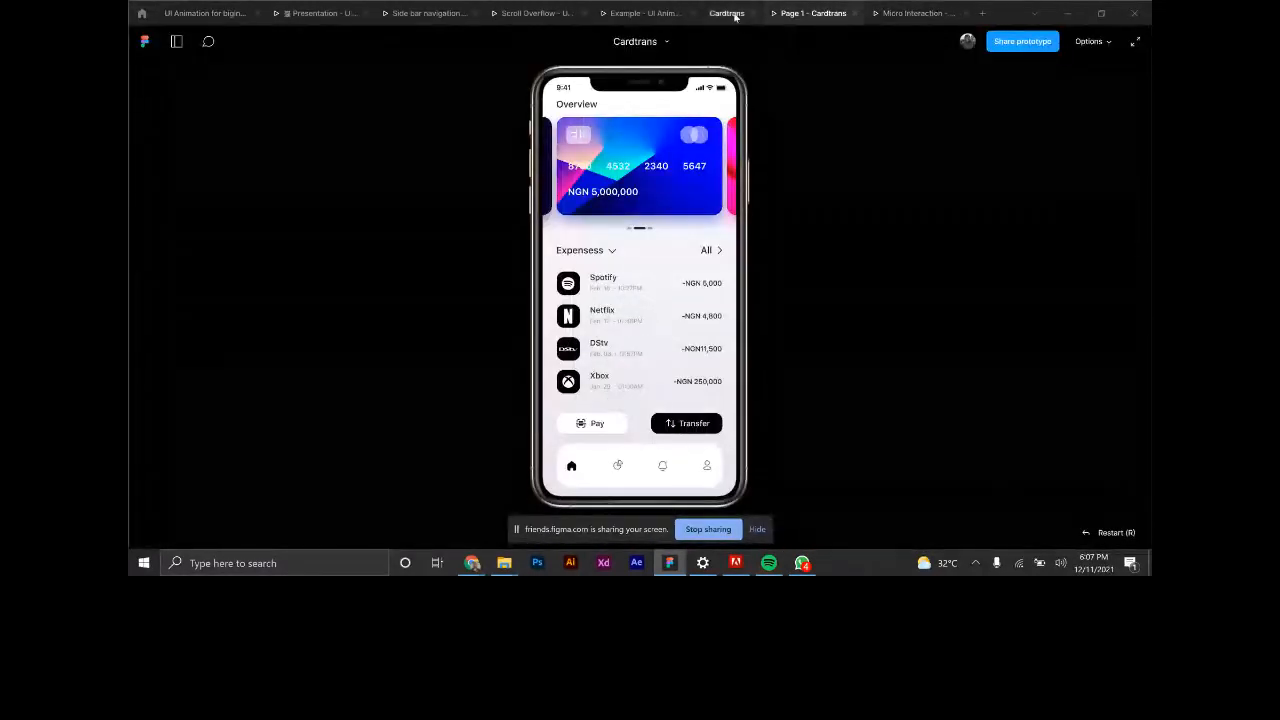
pyautogui.click(399, 13)
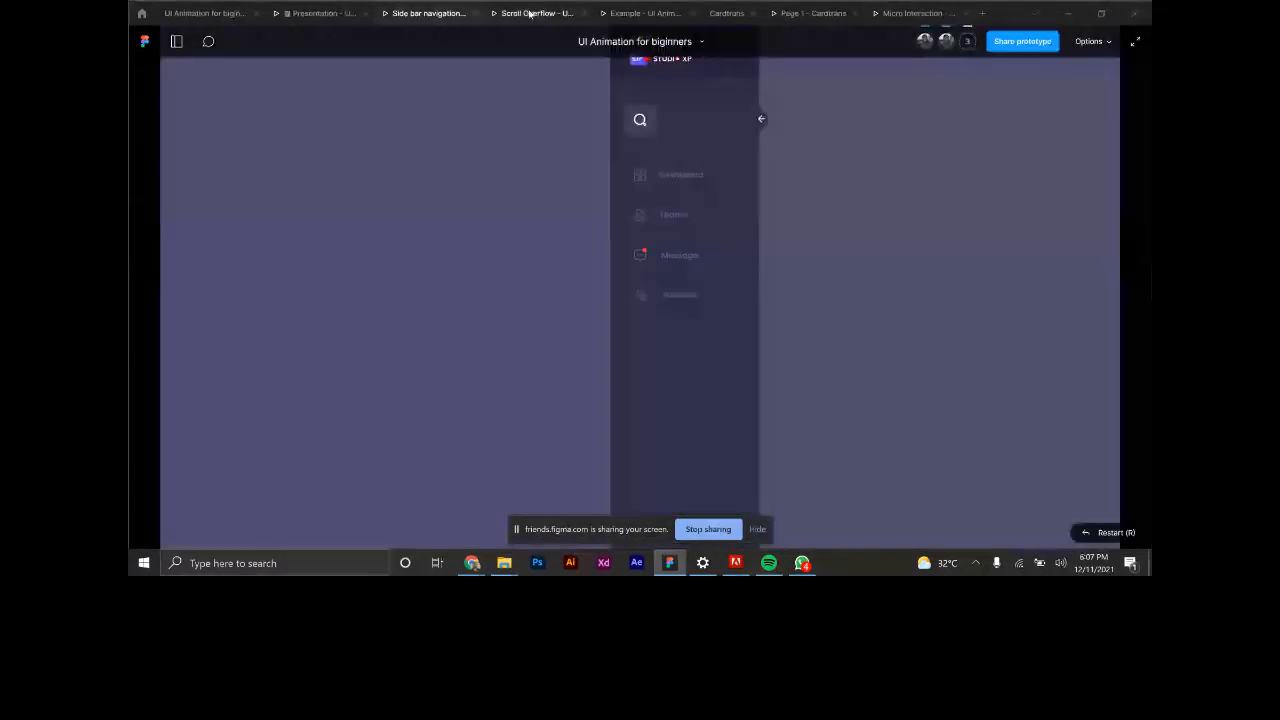
pyautogui.click(537, 13)
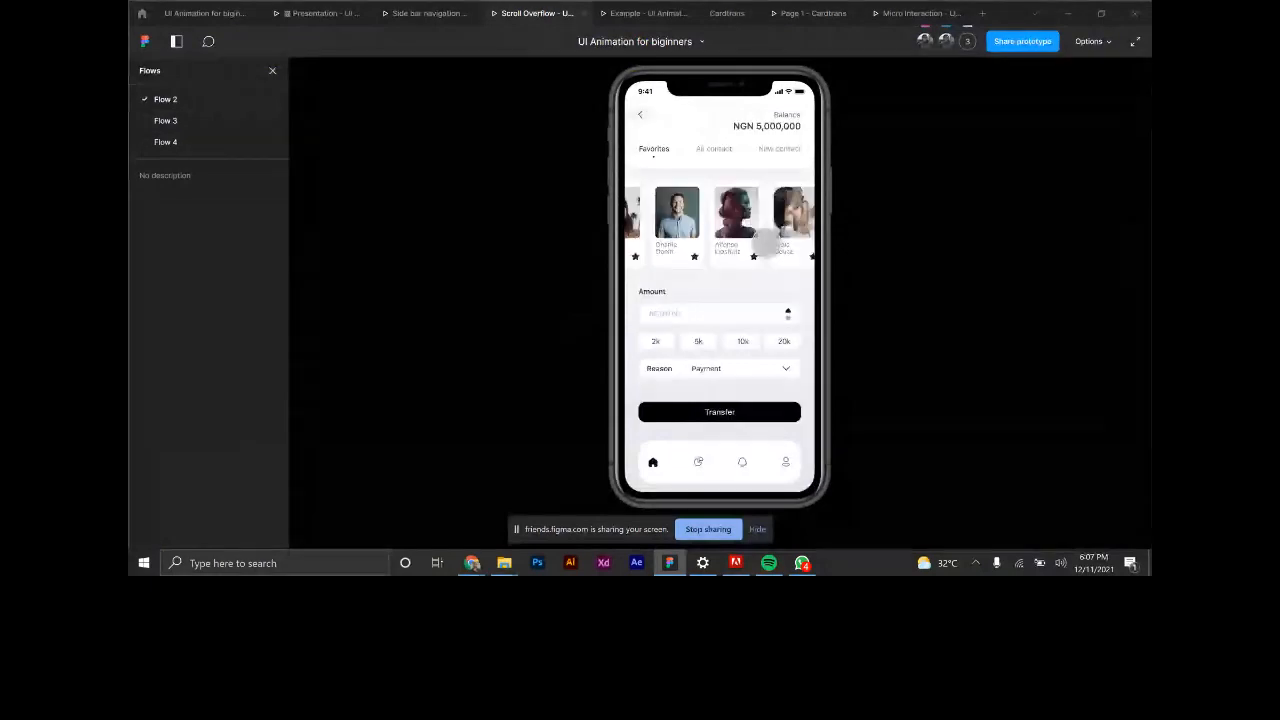
# Back in the design file, trim the copied contact frame's width to end just past the last card.
pyautogui.click(205, 14)
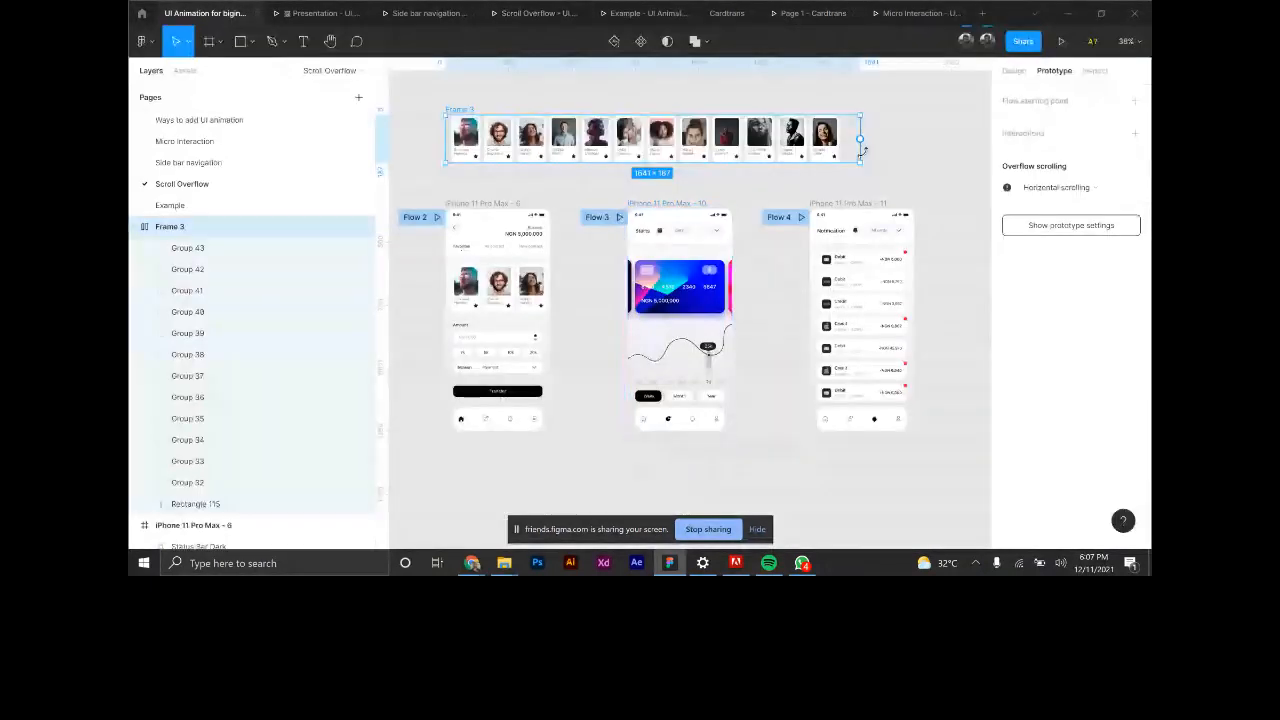
pyautogui.moveTo(863, 148); pyautogui.dragTo(847, 158)
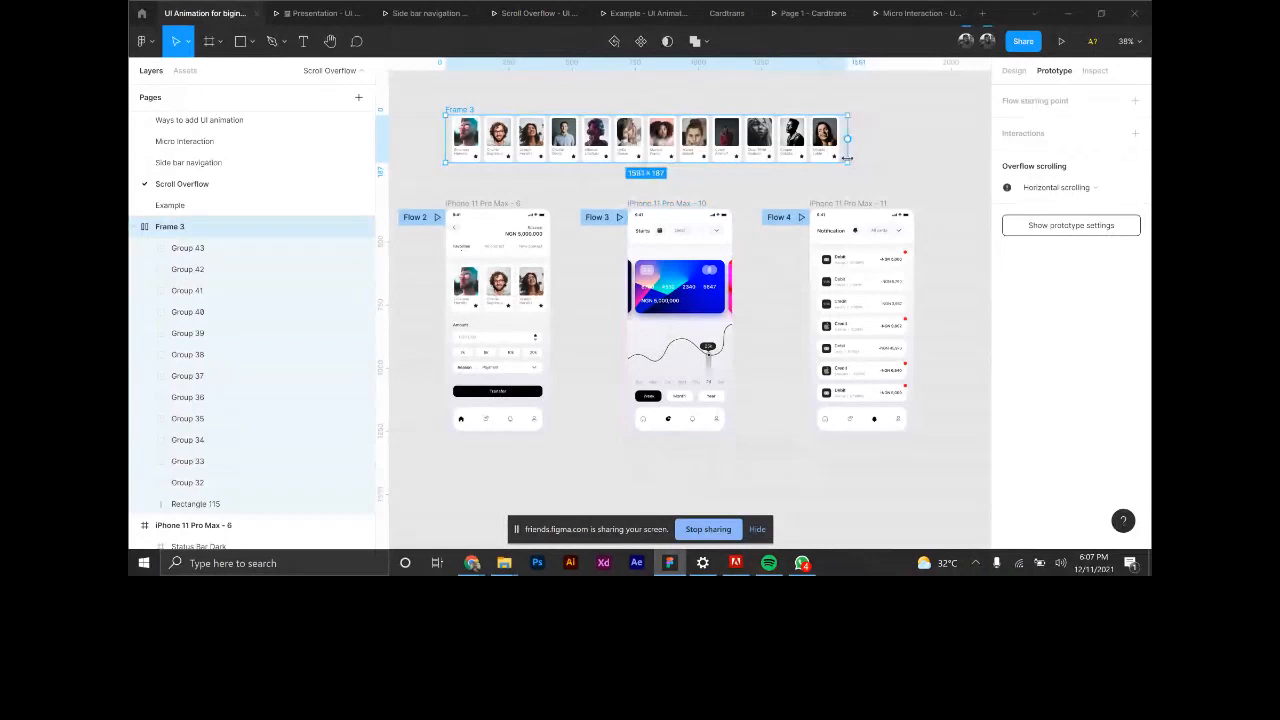
pyautogui.click(897, 150)
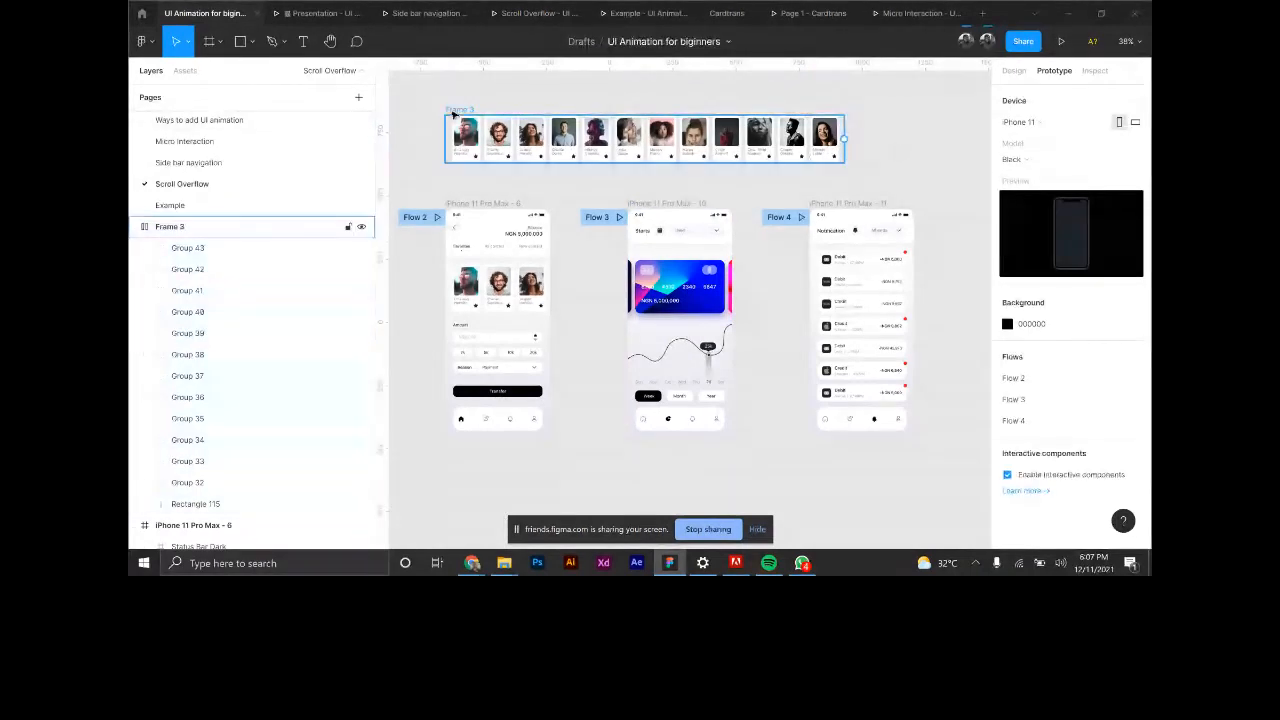
# Narrow the copied contact frame to about 422 wide, cropping it to three cards, and select the original row.
pyautogui.click(453, 116)
pyautogui.moveTo(844, 160); pyautogui.dragTo(558, 164)
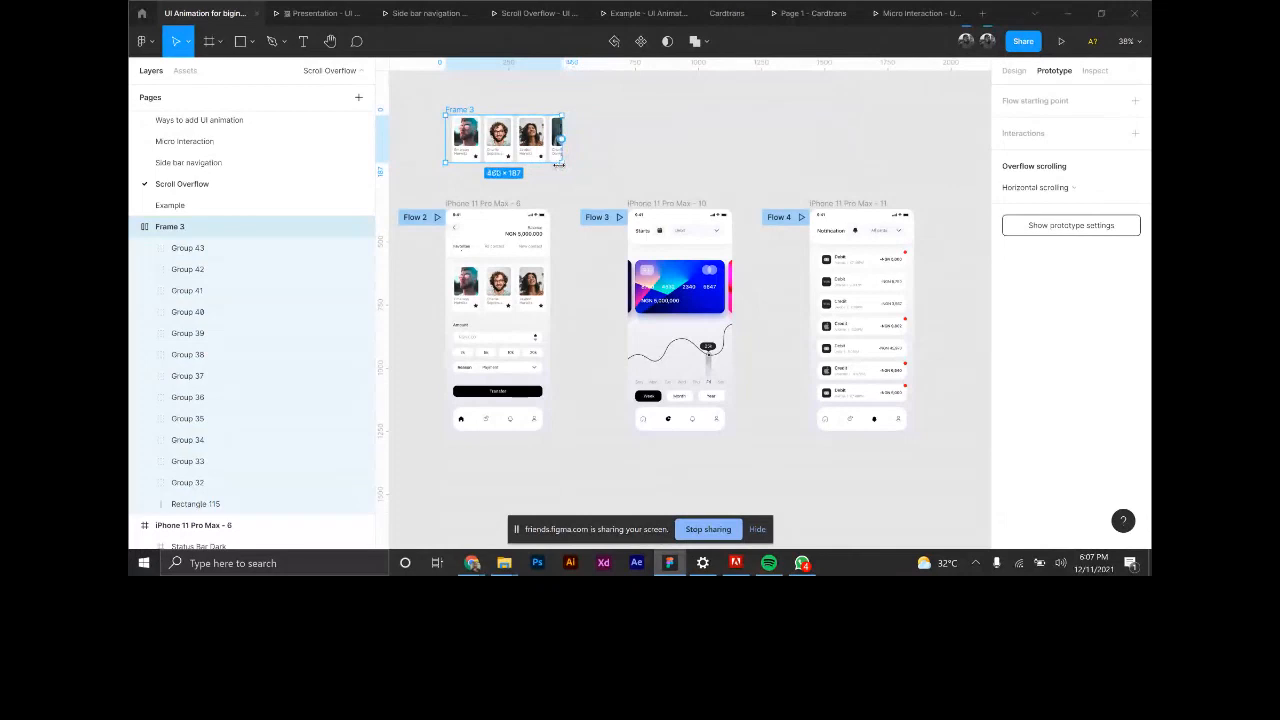
pyautogui.click(465, 290)
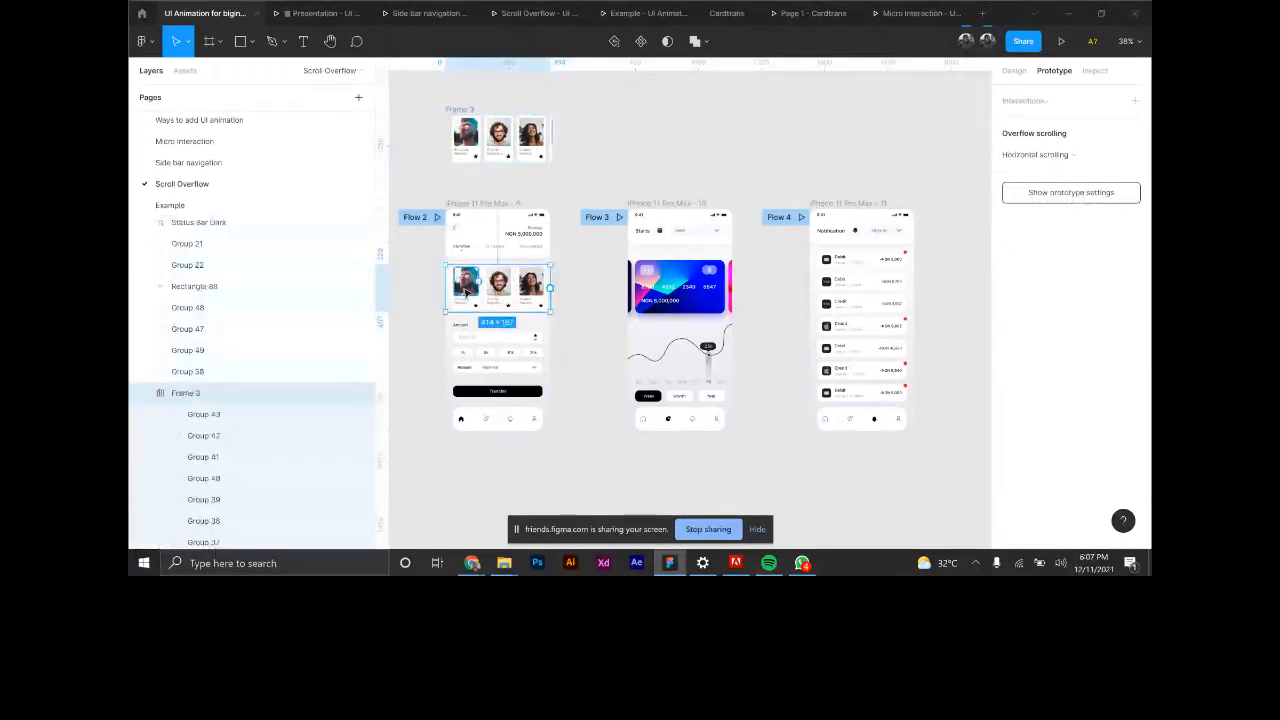
# Review the copied contact frame's Horizontal scrolling overflow setting and revisit the Scroll Overflow prototype.
pyautogui.scroll(3, 466, 293)
pyautogui.click(476, 188)
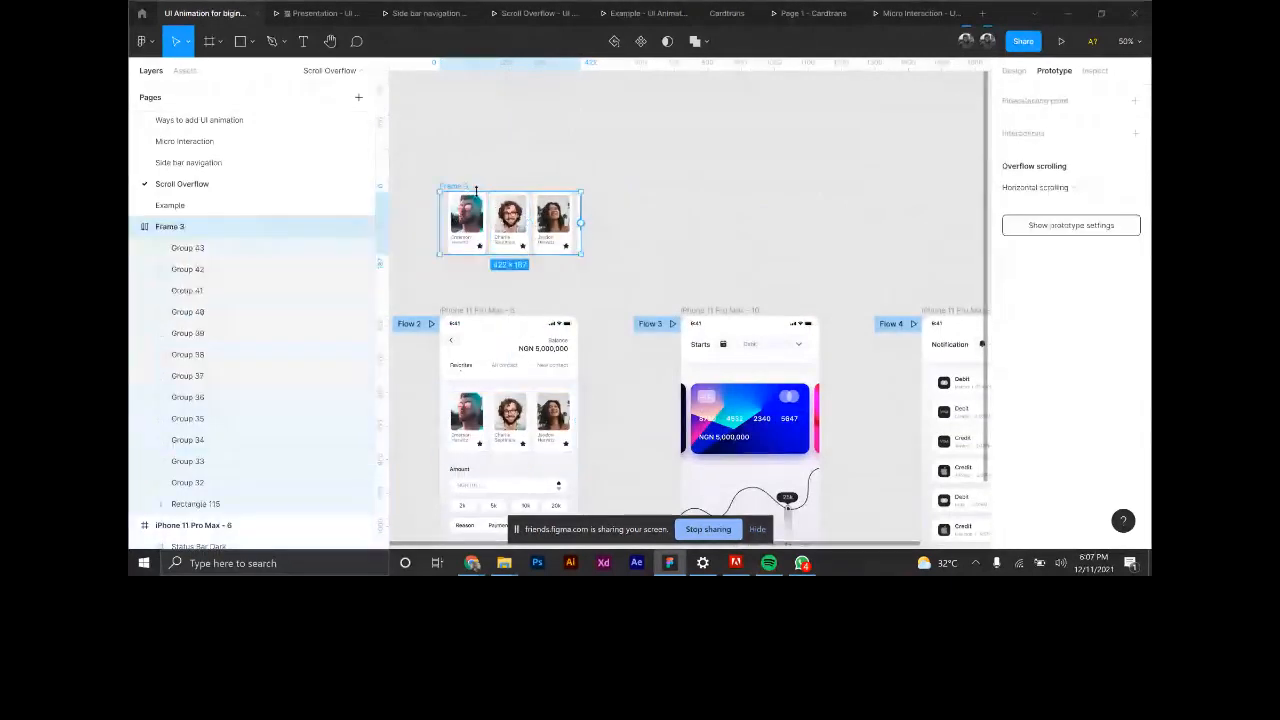
pyautogui.click(1064, 189)
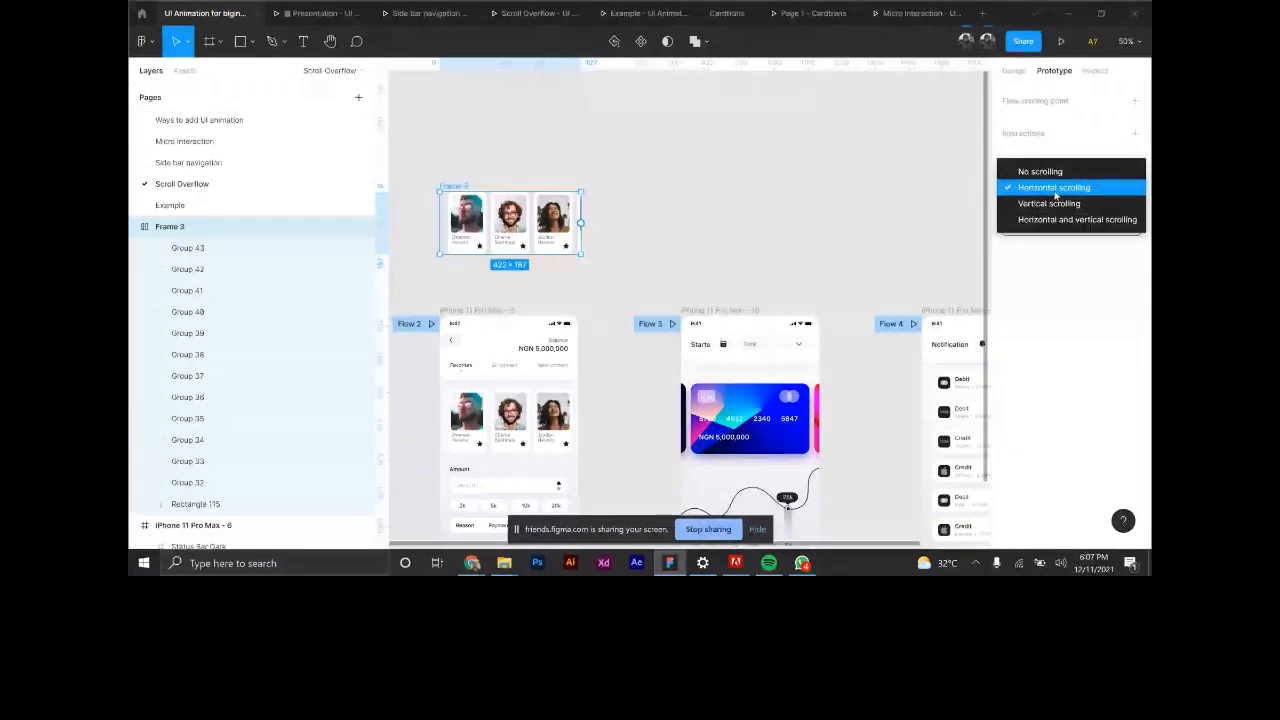
pyautogui.click(654, 249)
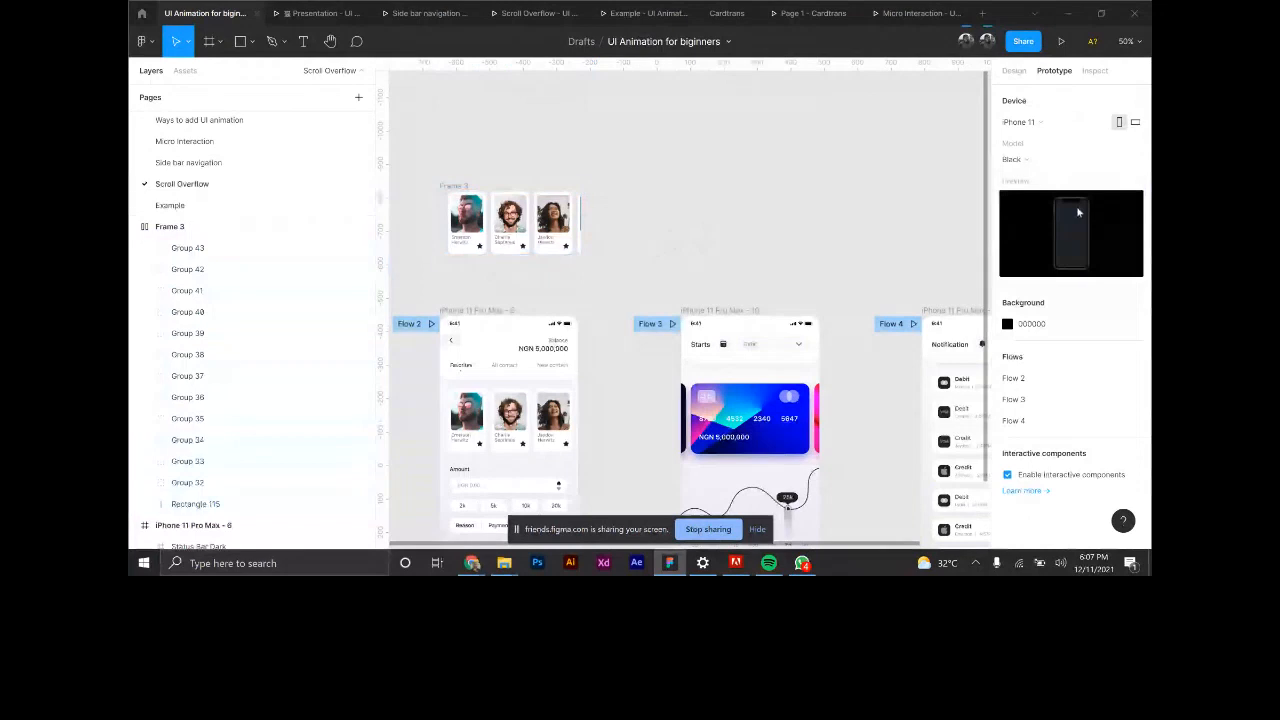
pyautogui.click(552, 206)
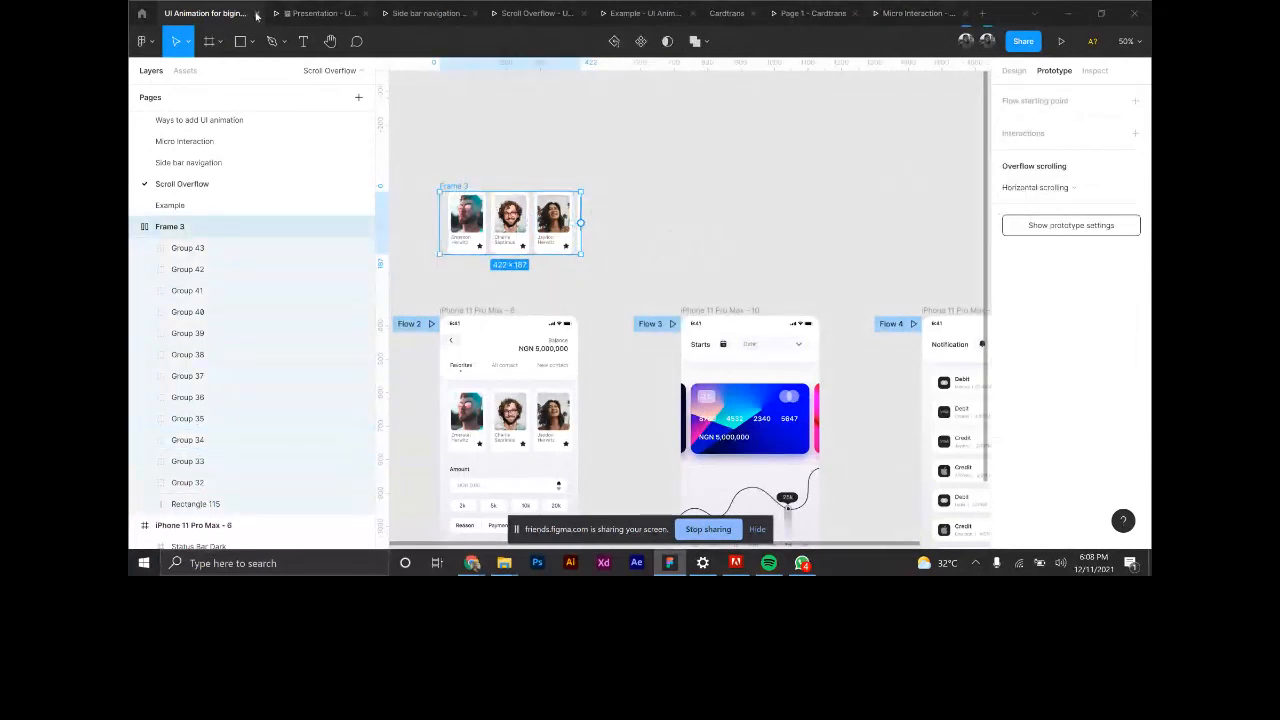
pyautogui.click(428, 13)
pyautogui.click(535, 13)
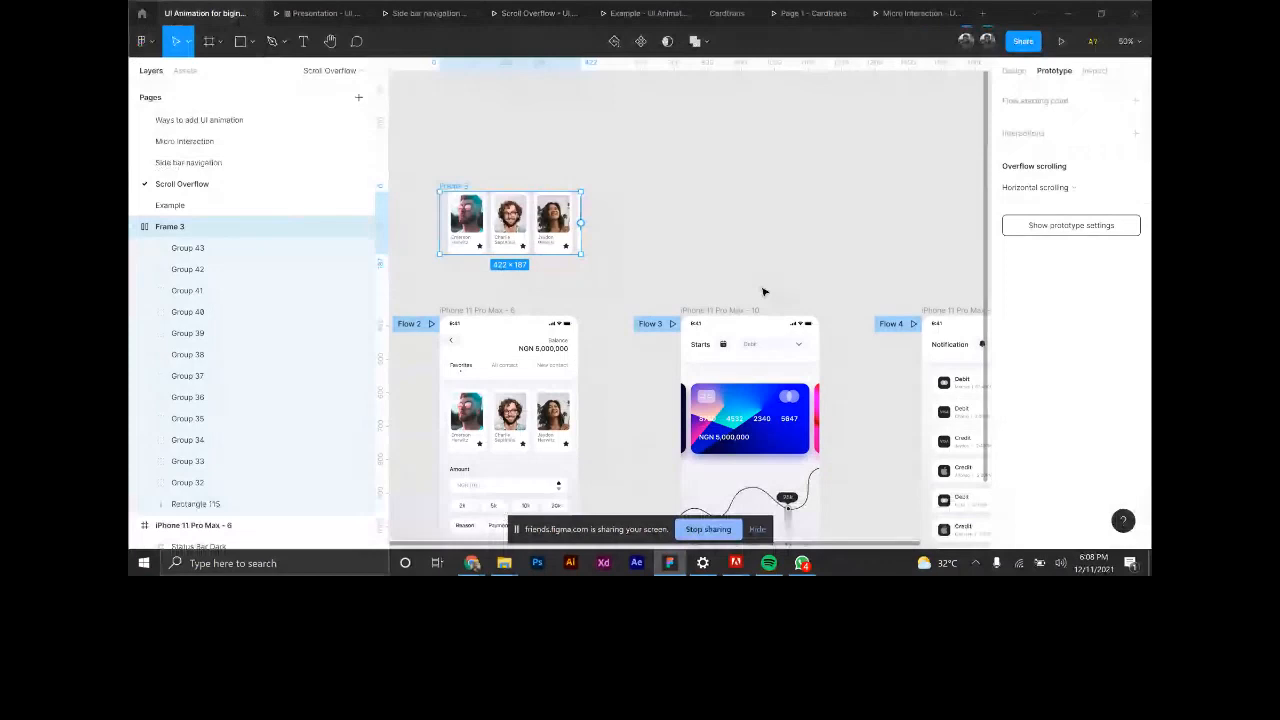
# Review the overflow scrolling options of the transaction list on the Flow 4 Notification screen, keeping Vertical scrolling selected.
pyautogui.scroll(-3, 763, 292)
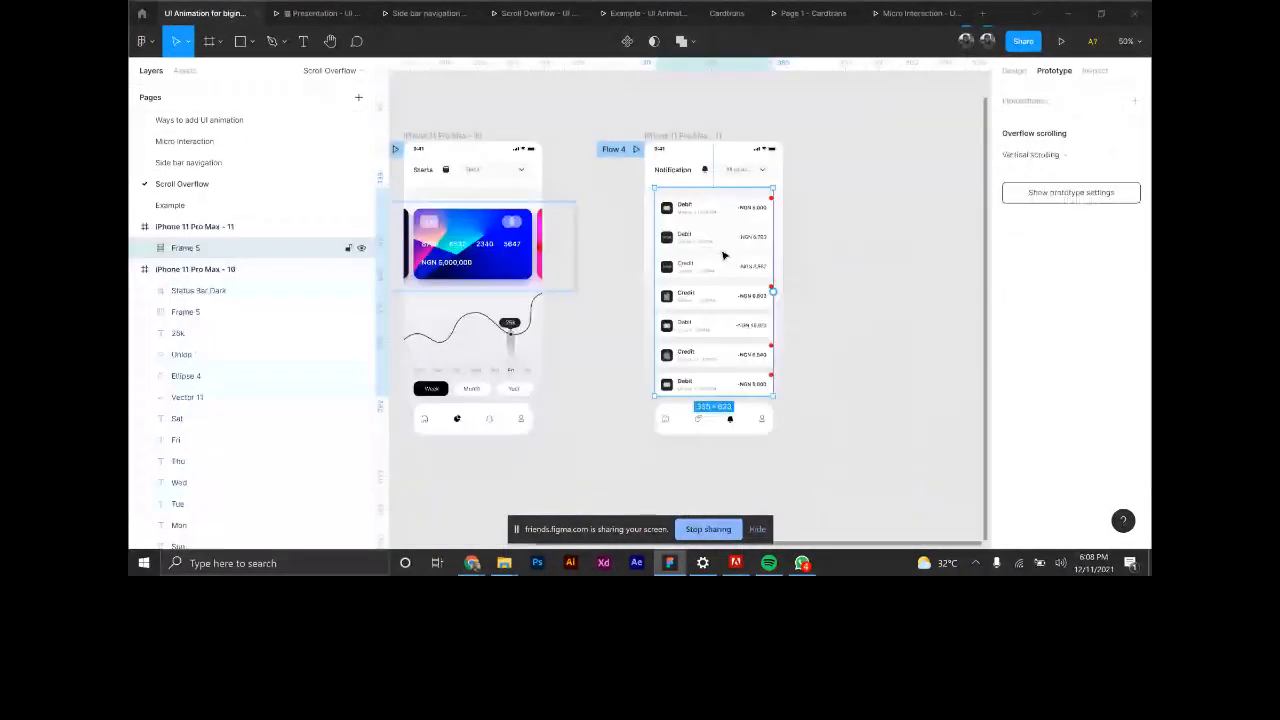
pyautogui.click(1045, 155)
pyautogui.click(1047, 156)
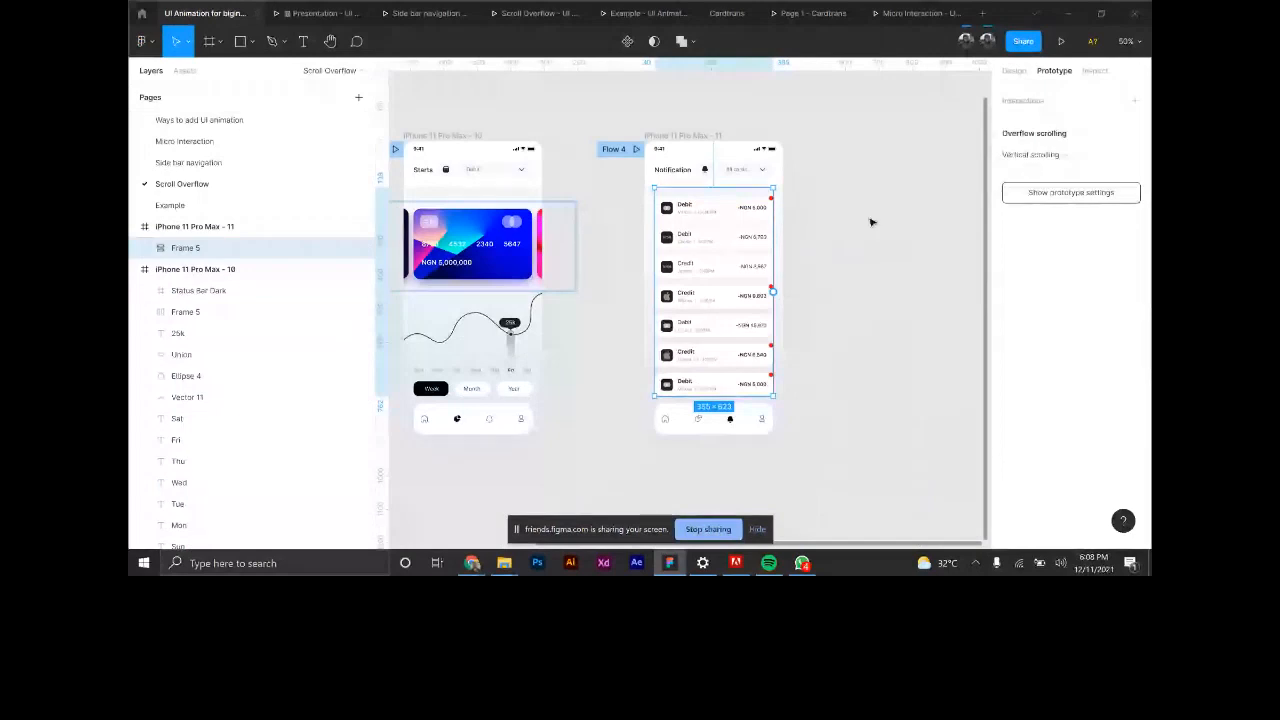
pyautogui.click(923, 340)
pyautogui.hscroll(1, 923, 340)
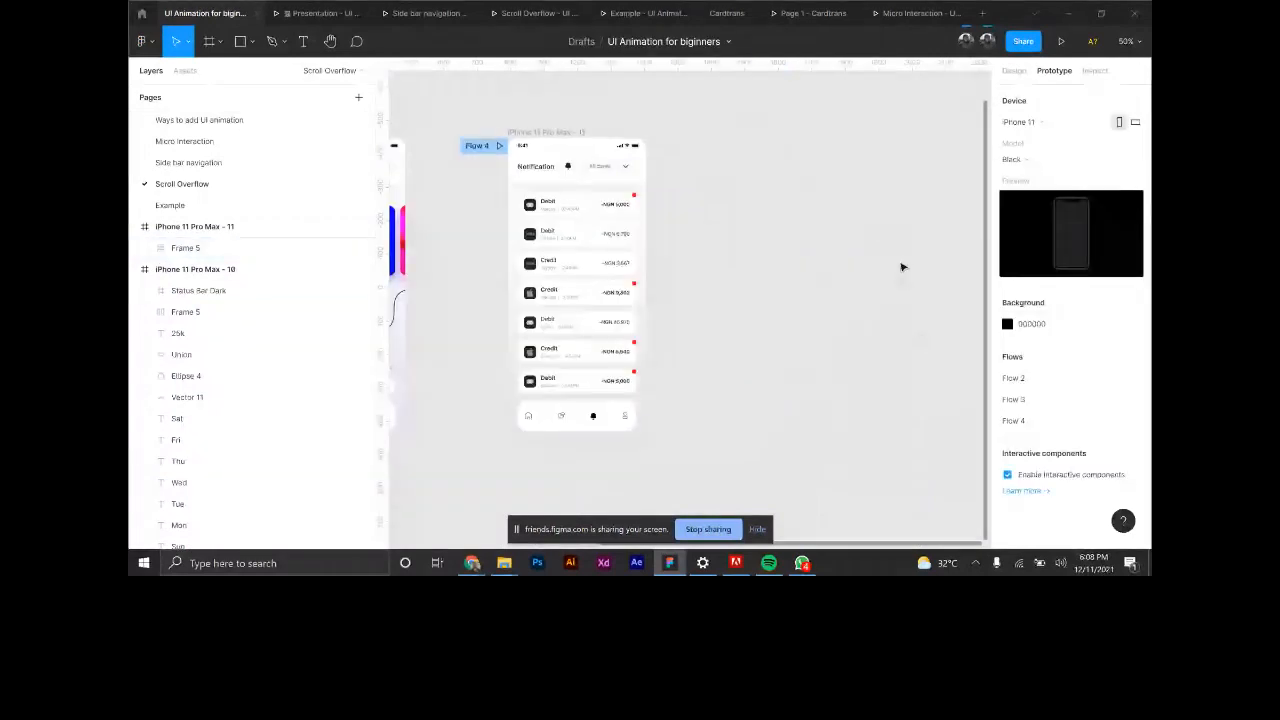
pyautogui.moveTo(889, 315); pyautogui.dragTo(850, 274)
pyautogui.click(591, 258)
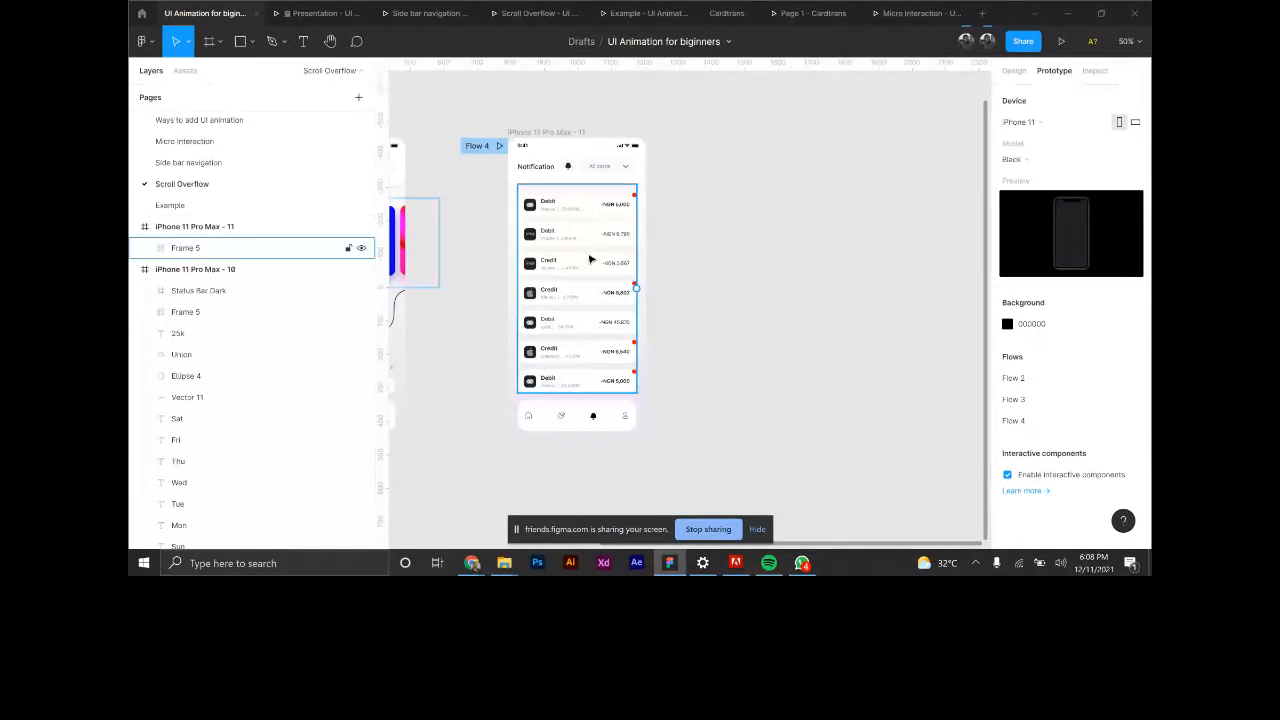
pyautogui.click(1030, 154)
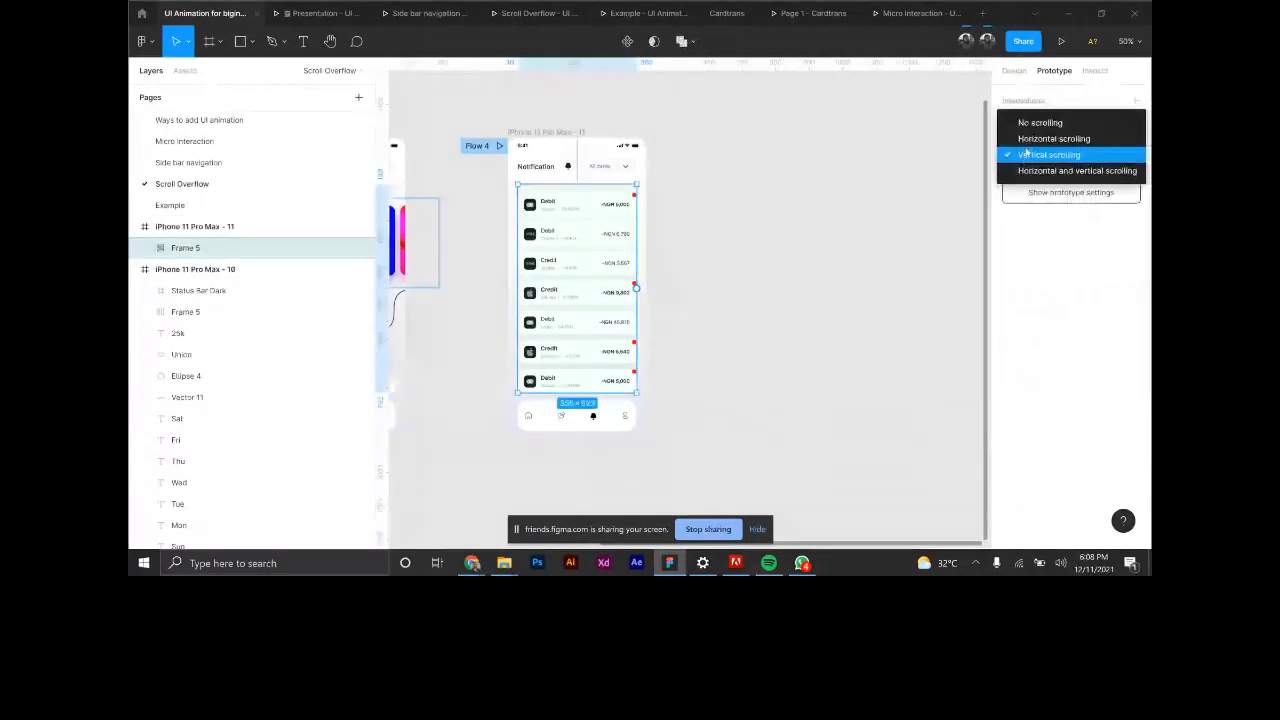
pyautogui.click(1027, 153)
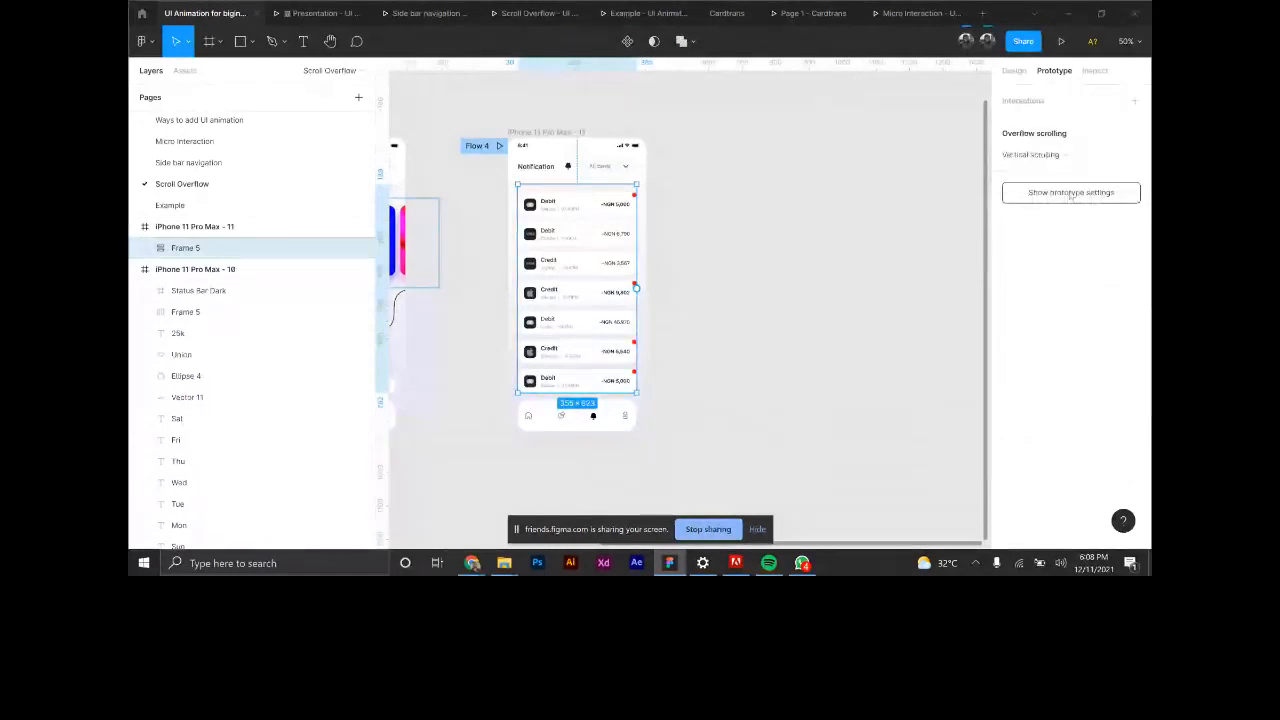
pyautogui.click(1058, 158)
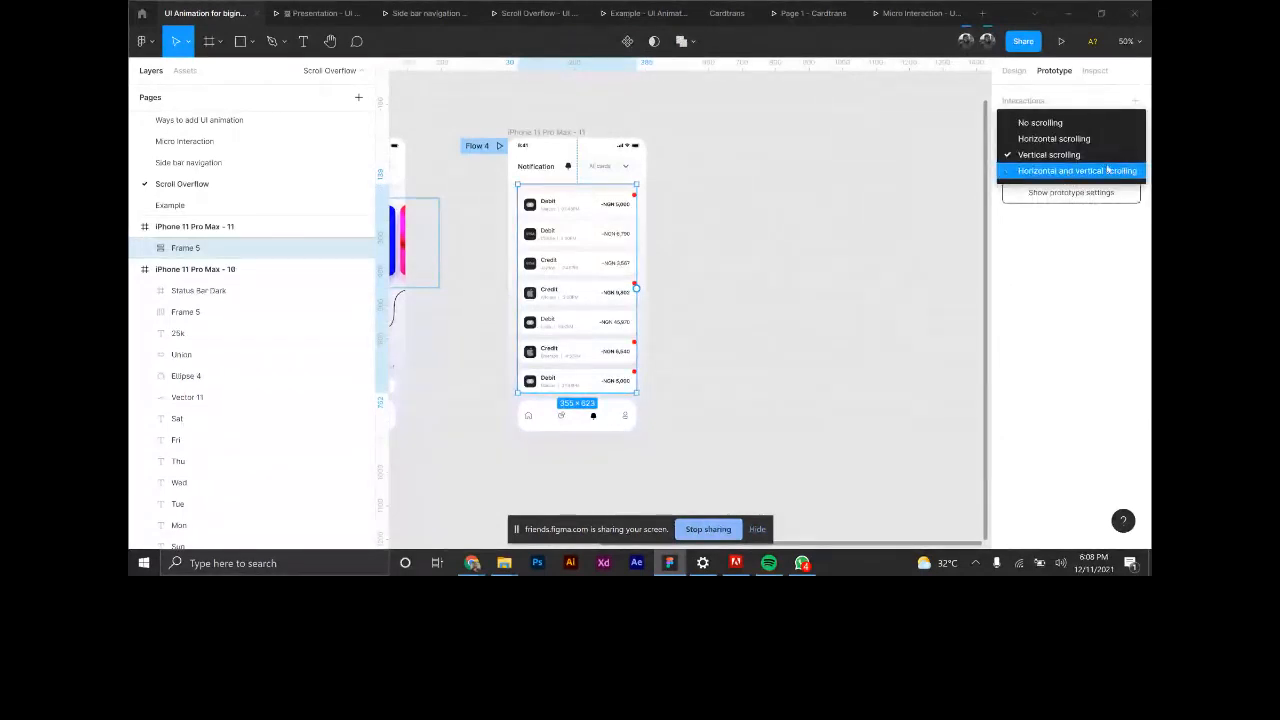
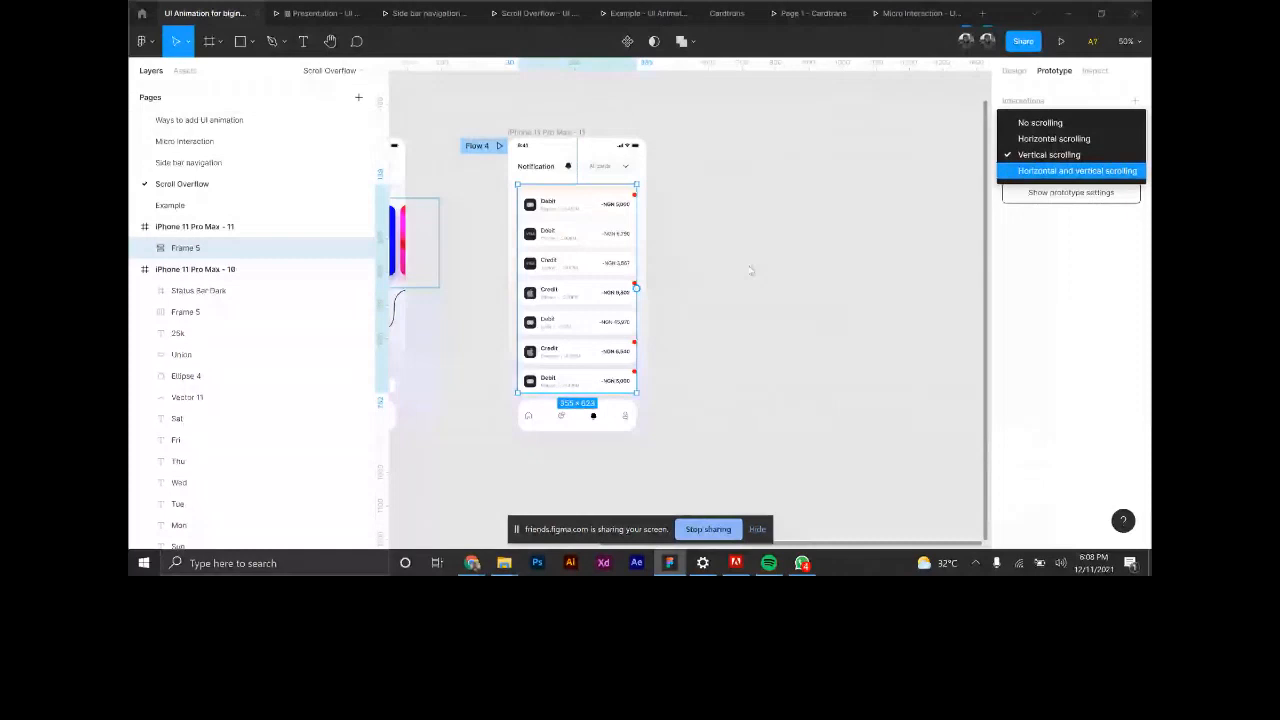
# Deselect the transaction list and open the Example page after a brief visit to the Side bar navigation page.
pyautogui.scroll(-5, 750, 270)
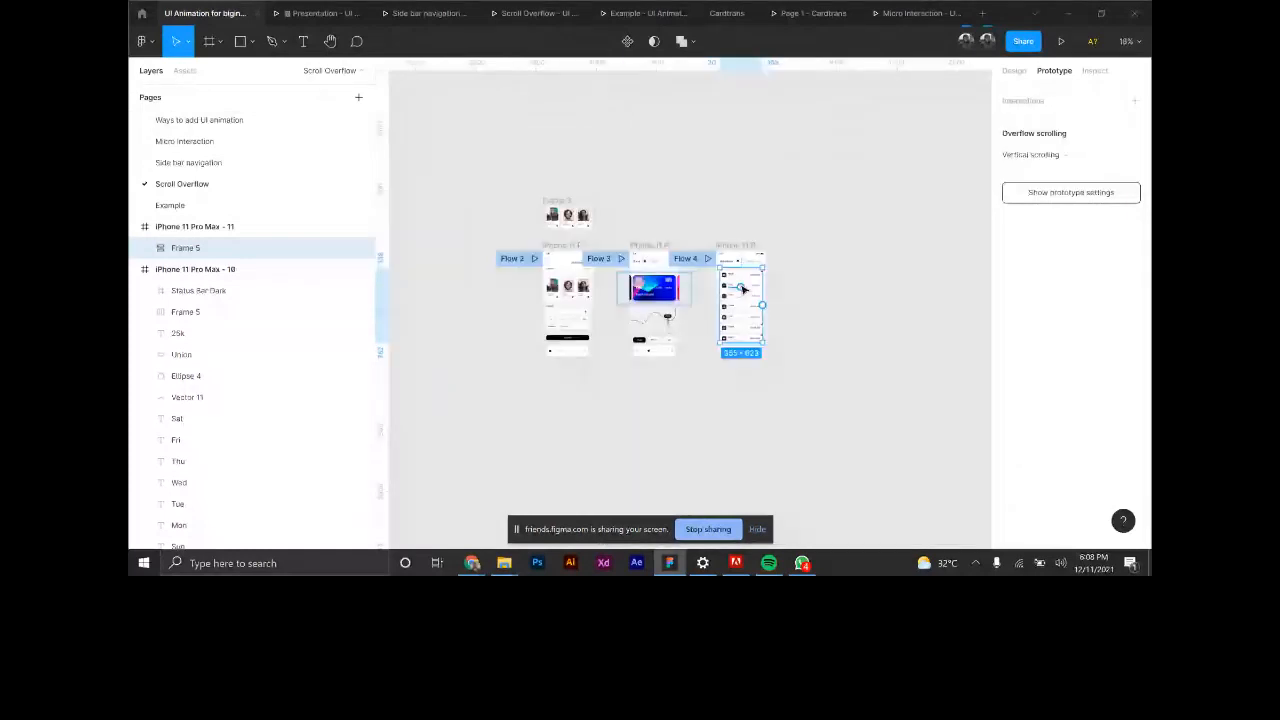
pyautogui.scroll(4, 566, 317)
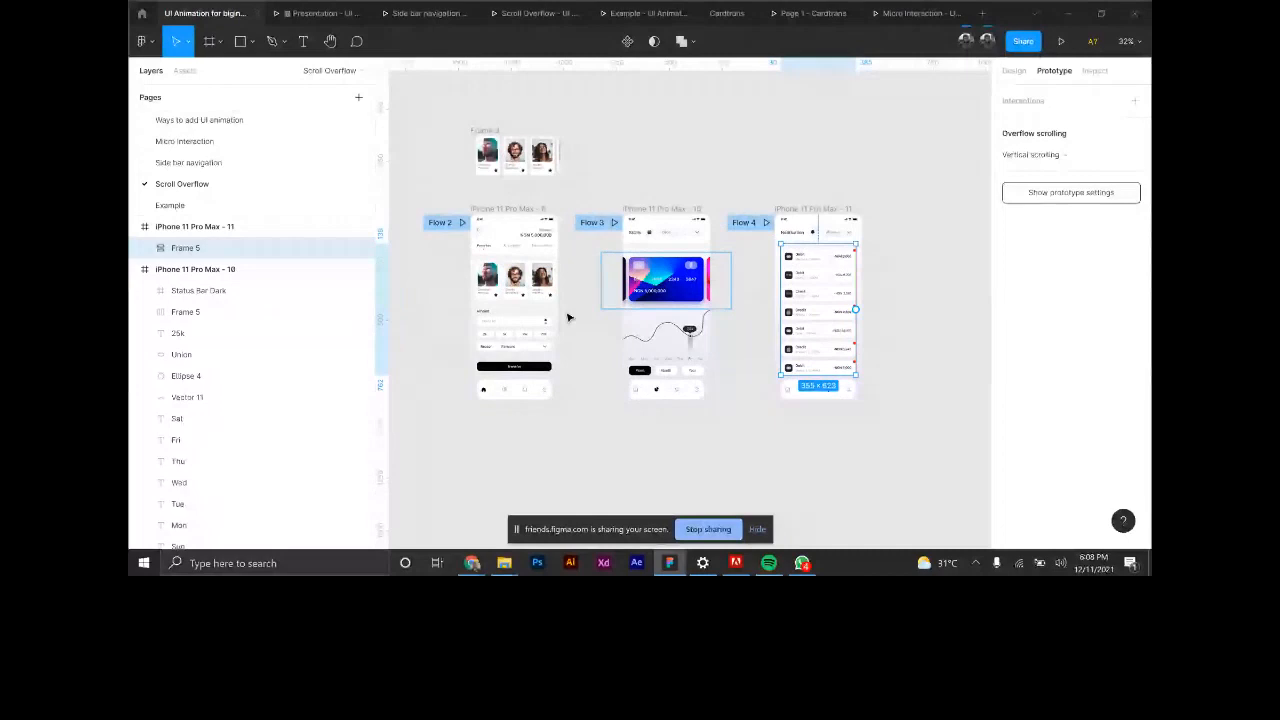
pyautogui.click(666, 174)
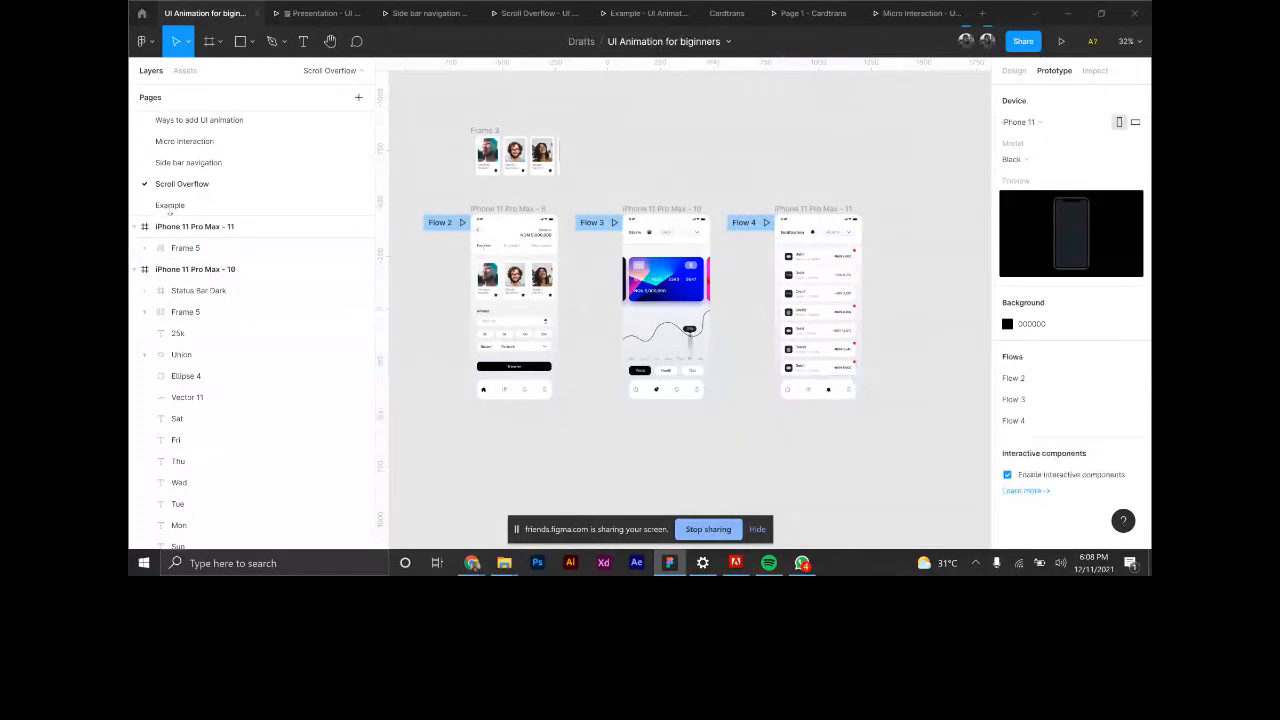
pyautogui.click(178, 163)
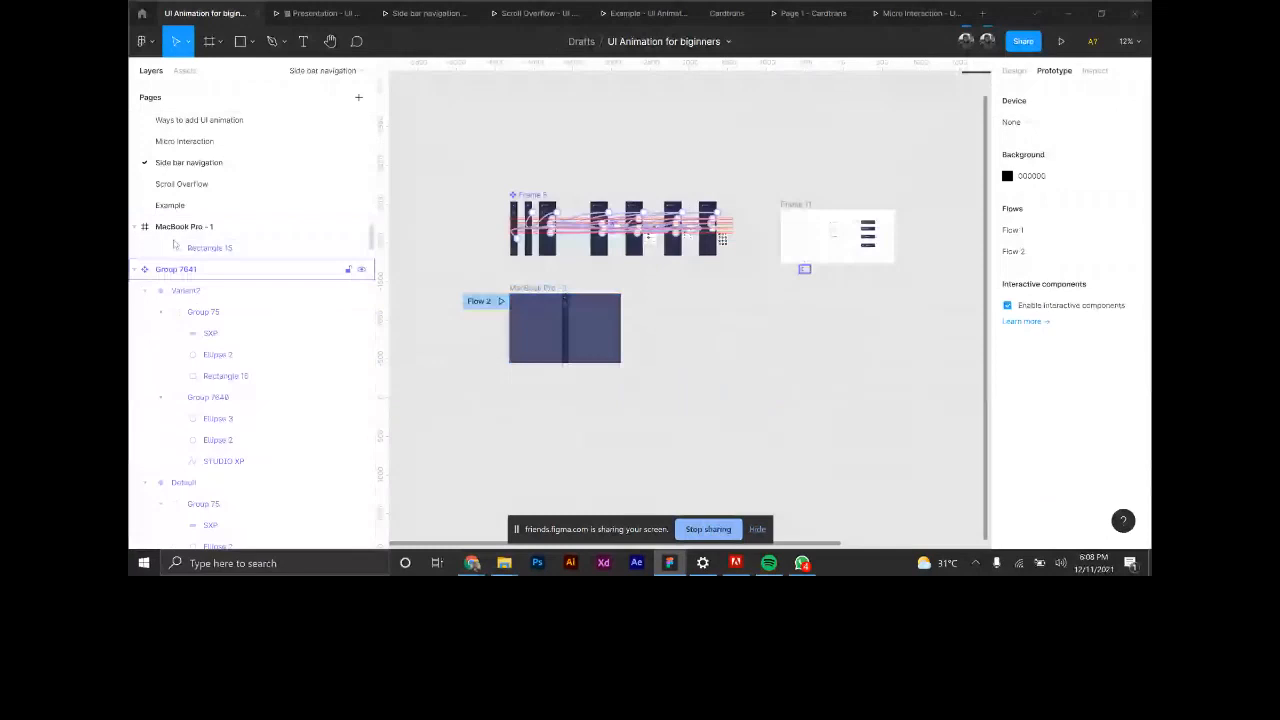
pyautogui.click(170, 205)
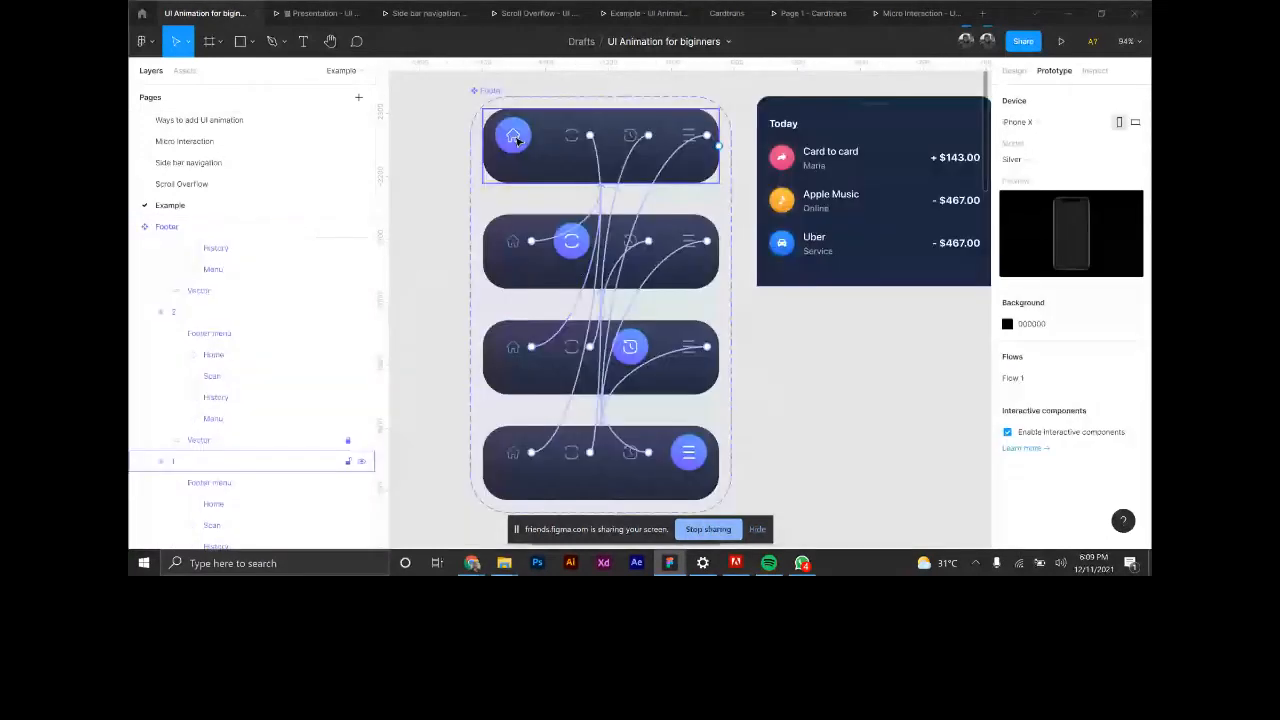
# Examine the Footer component's variants and the tap interactions that link its icons to the other variants.
pyautogui.click(533, 280)
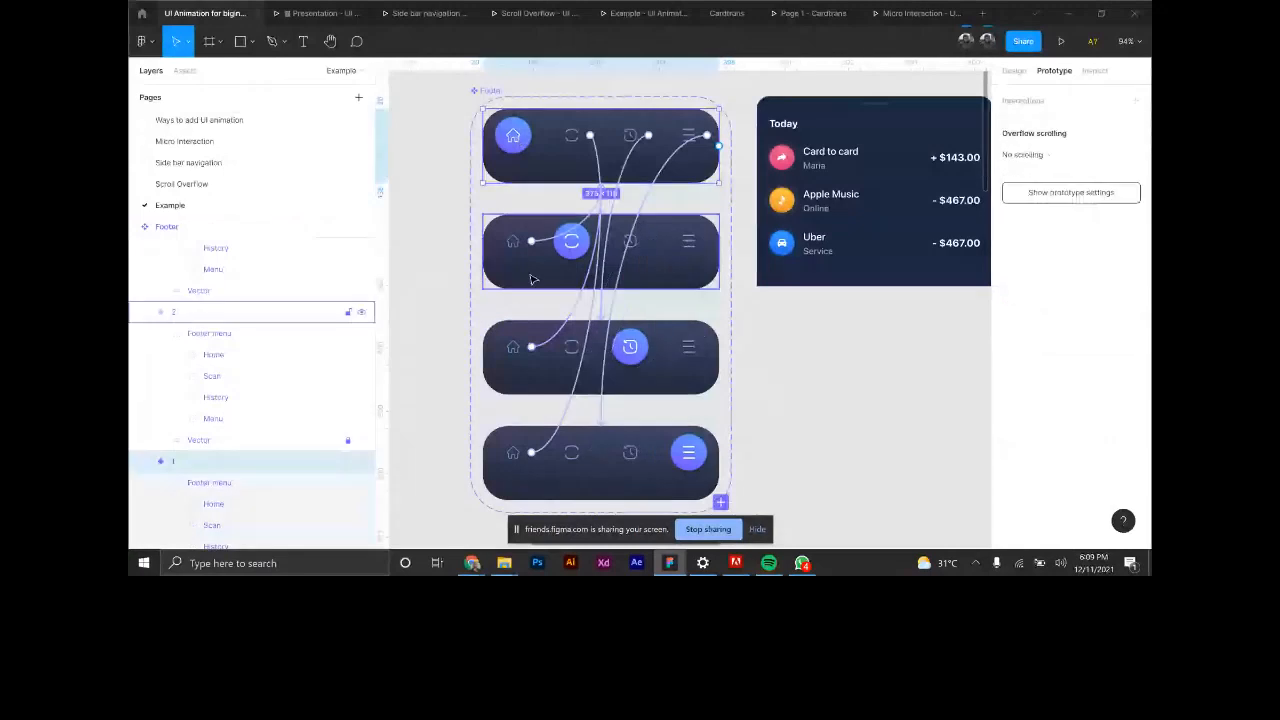
pyautogui.click(558, 378)
pyautogui.click(563, 462)
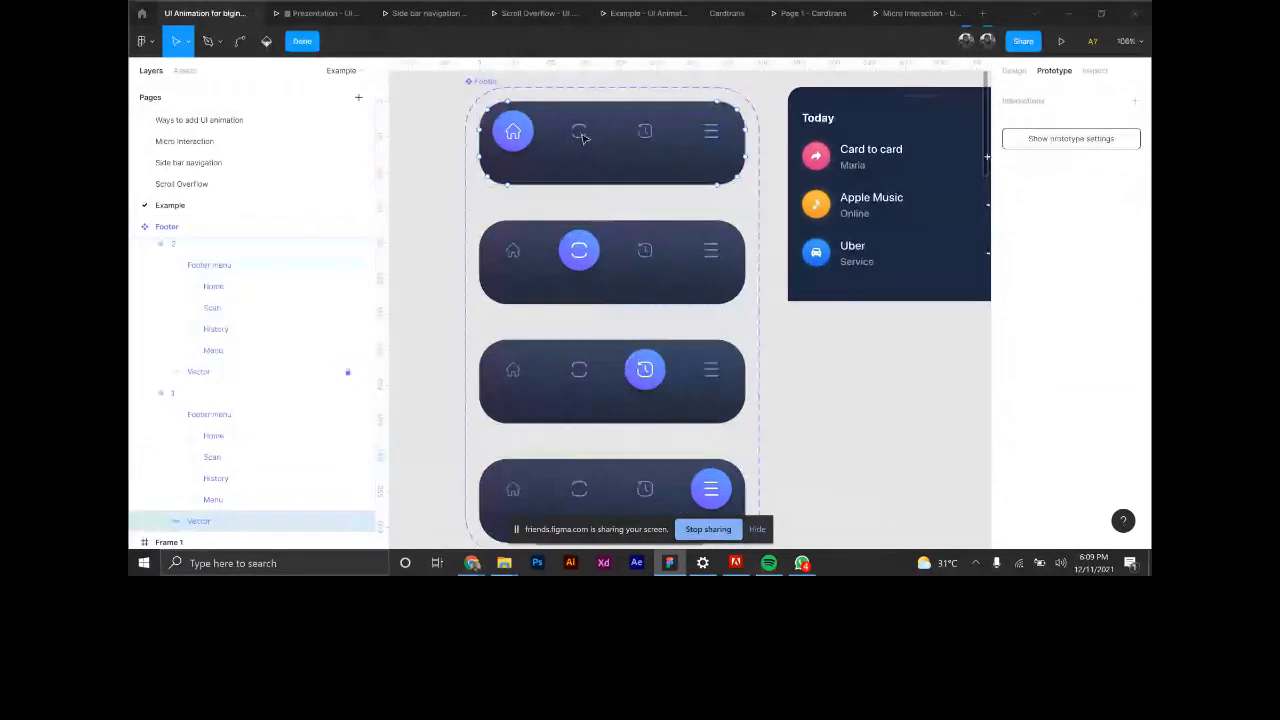
pyautogui.press('Escape')
pyautogui.click(581, 133)
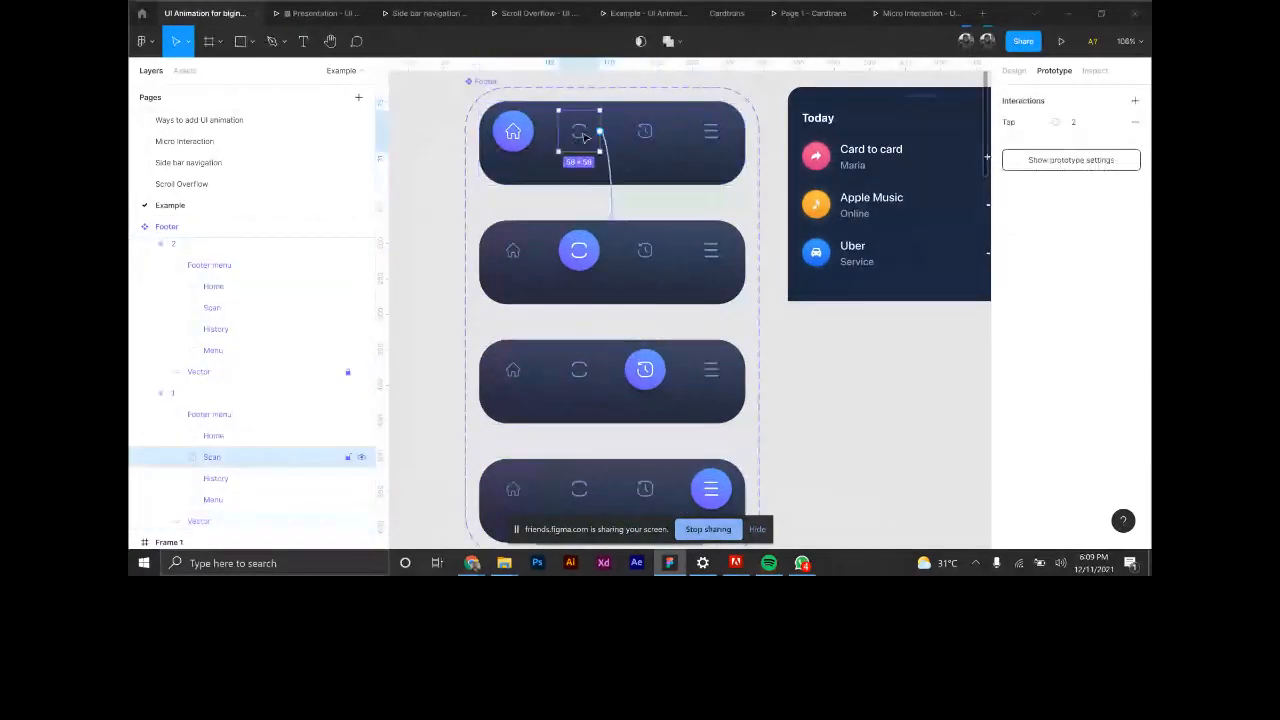
pyautogui.click(611, 158)
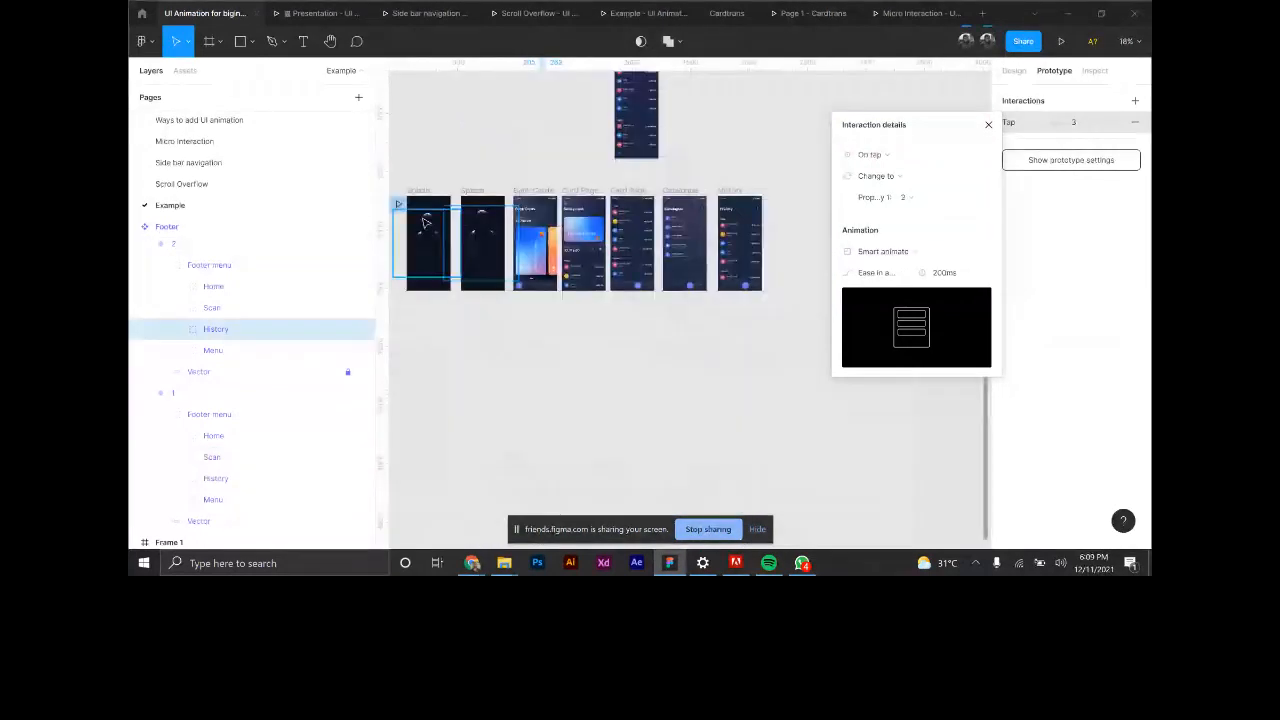
# Switch to the Example prototype and try the footer's Home, Scan and History icons.
pyautogui.scroll(3, 424, 213)
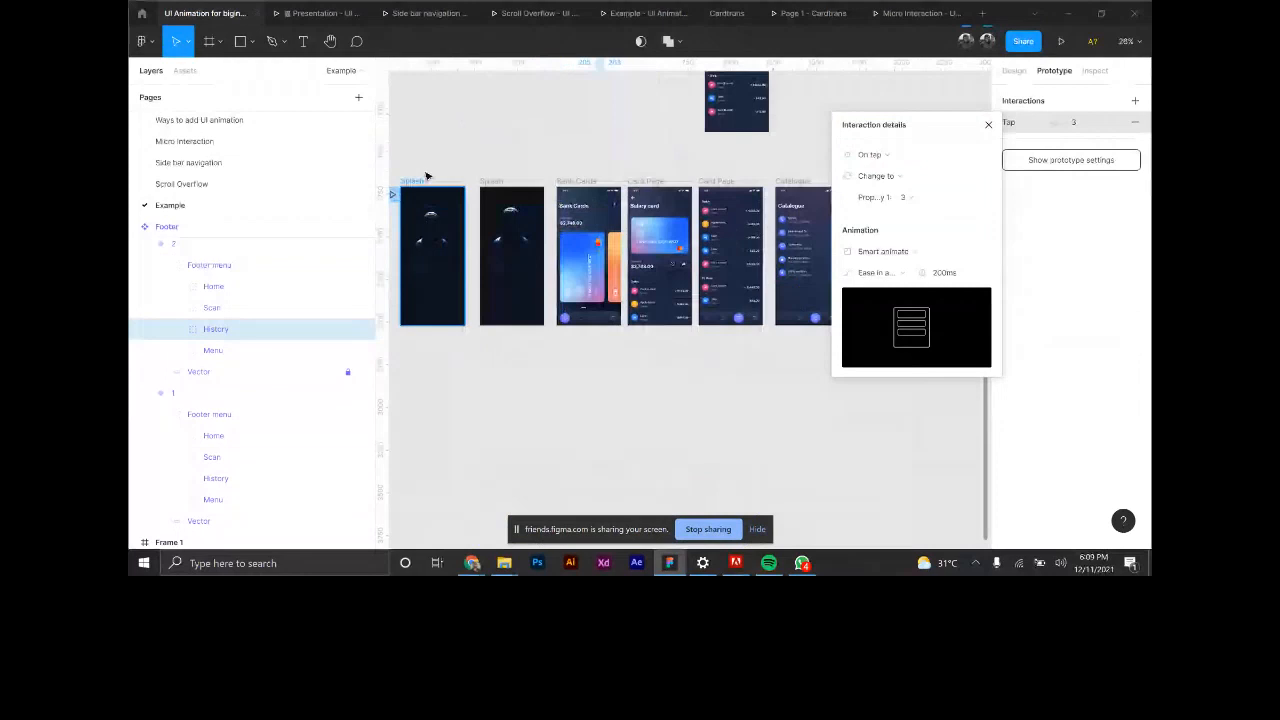
pyautogui.click(428, 13)
pyautogui.click(645, 13)
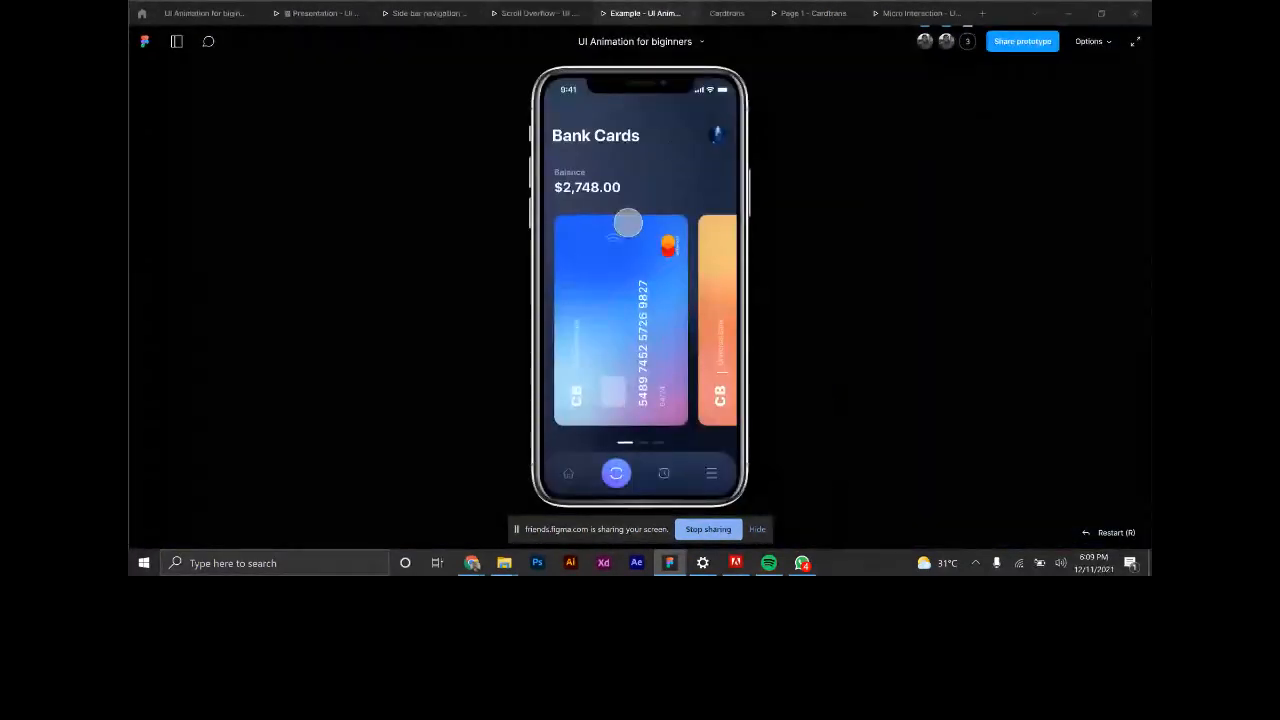
pyautogui.click(568, 473)
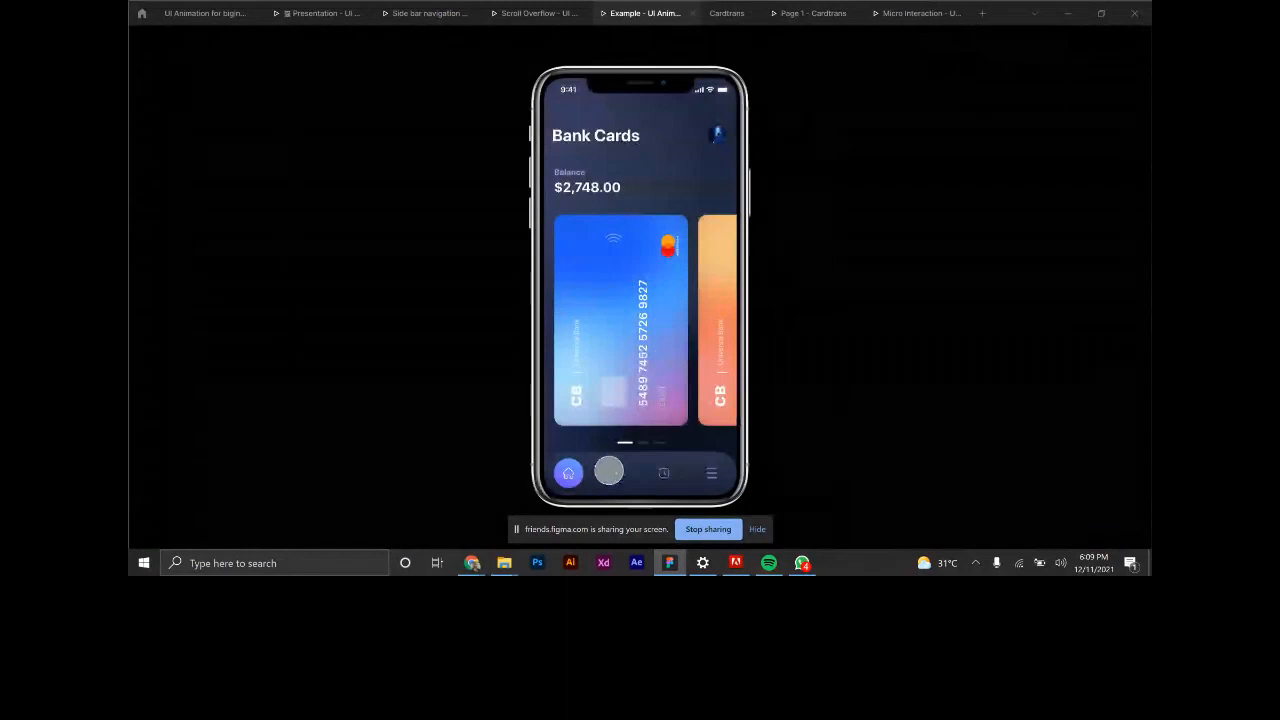
pyautogui.click(610, 471)
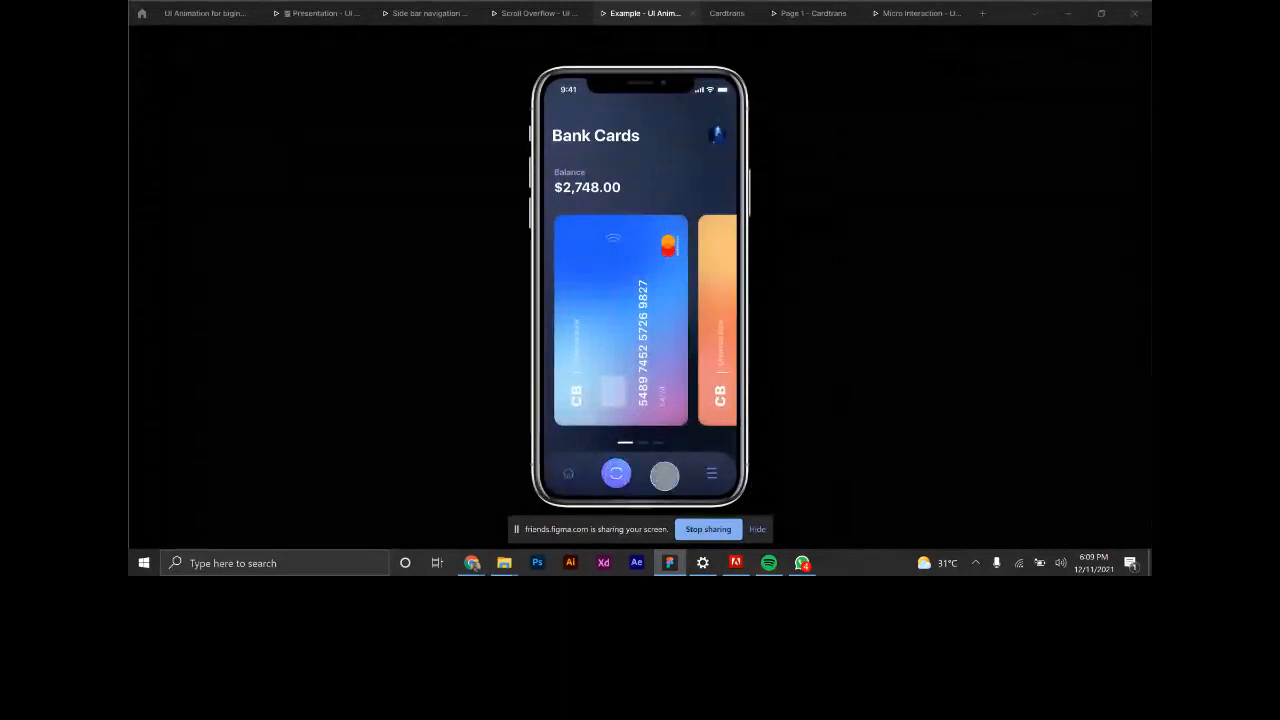
pyautogui.click(664, 476)
pyautogui.scroll(-2, 620, 469)
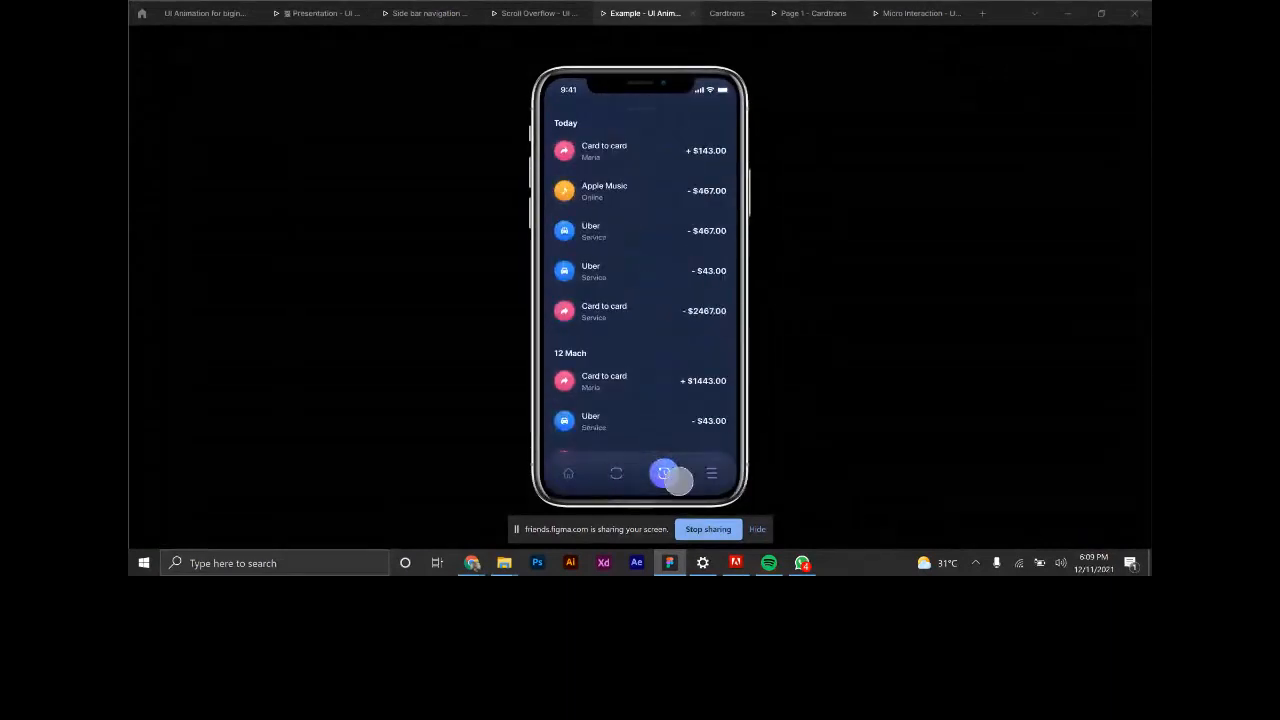
# Return to Home through the Scan icon in the prototype and open the blue bank card's Salary card page.
pyautogui.click(616, 472)
pyautogui.click(569, 473)
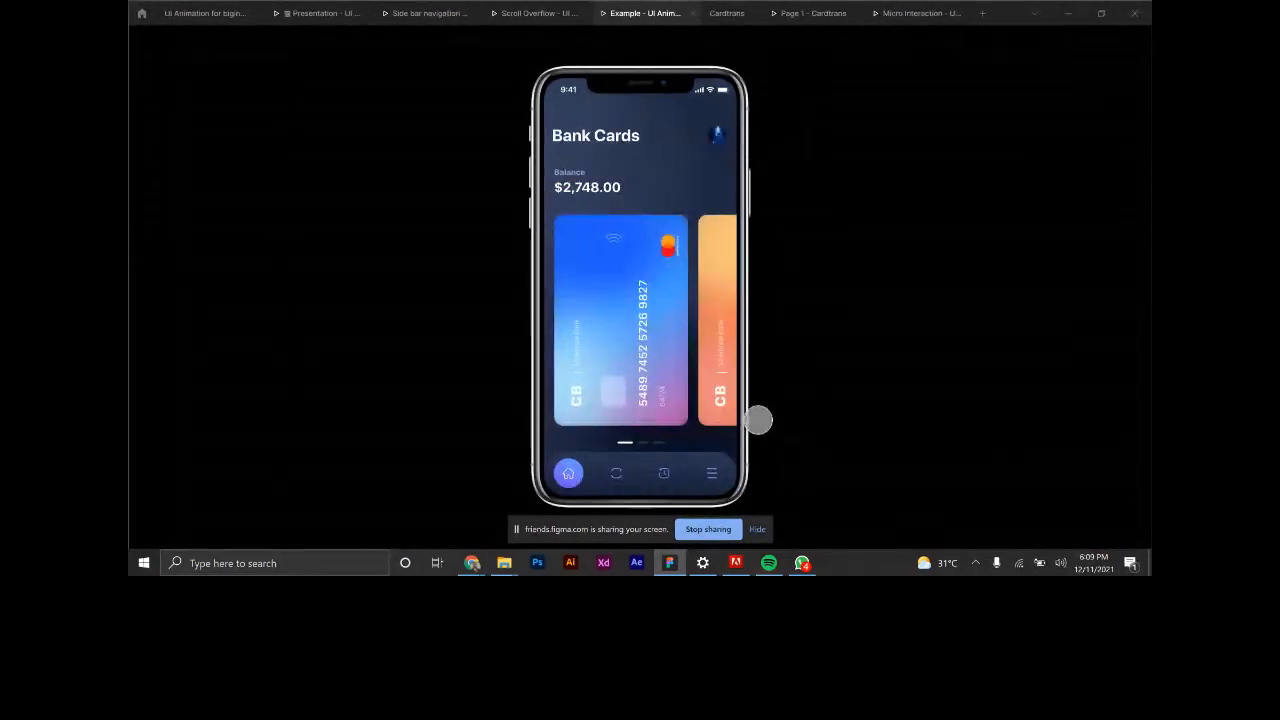
pyautogui.click(622, 312)
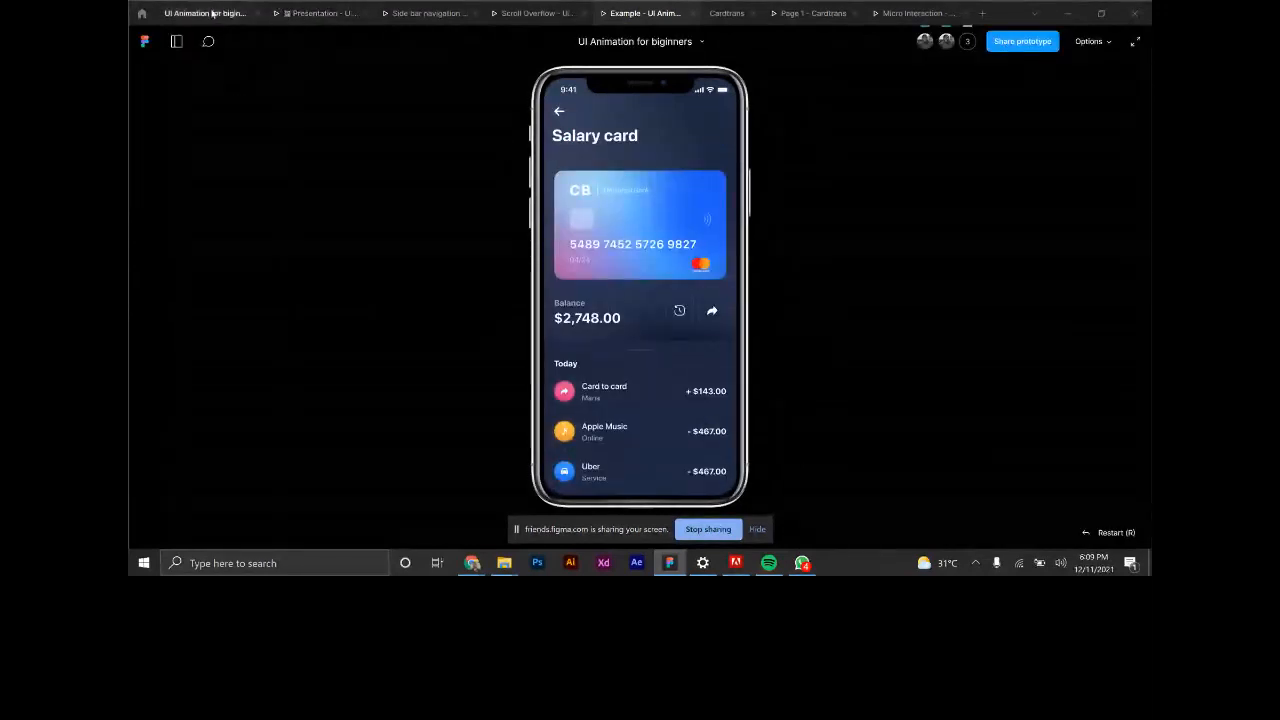
# Back in the design file, inspect the tap interaction linking the blue card on Bank Cards to Card Page.
pyautogui.click(212, 13)
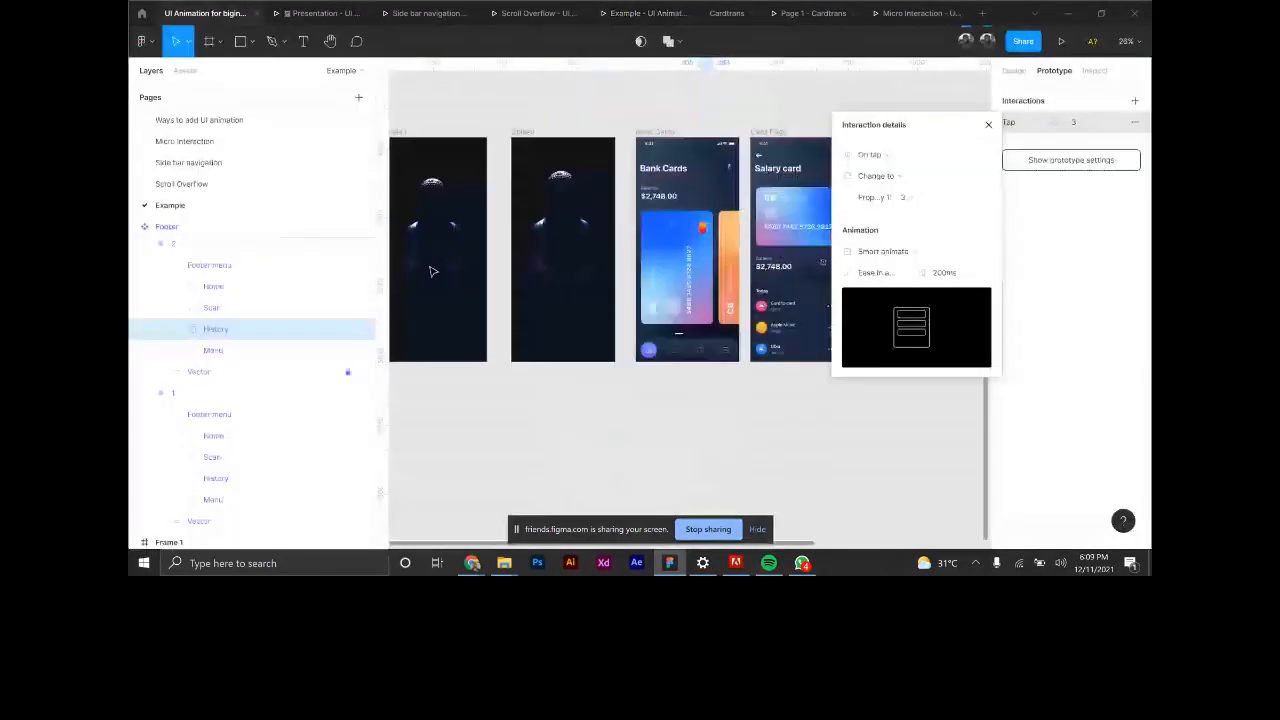
pyautogui.scroll(2, 432, 271)
pyautogui.click(552, 266)
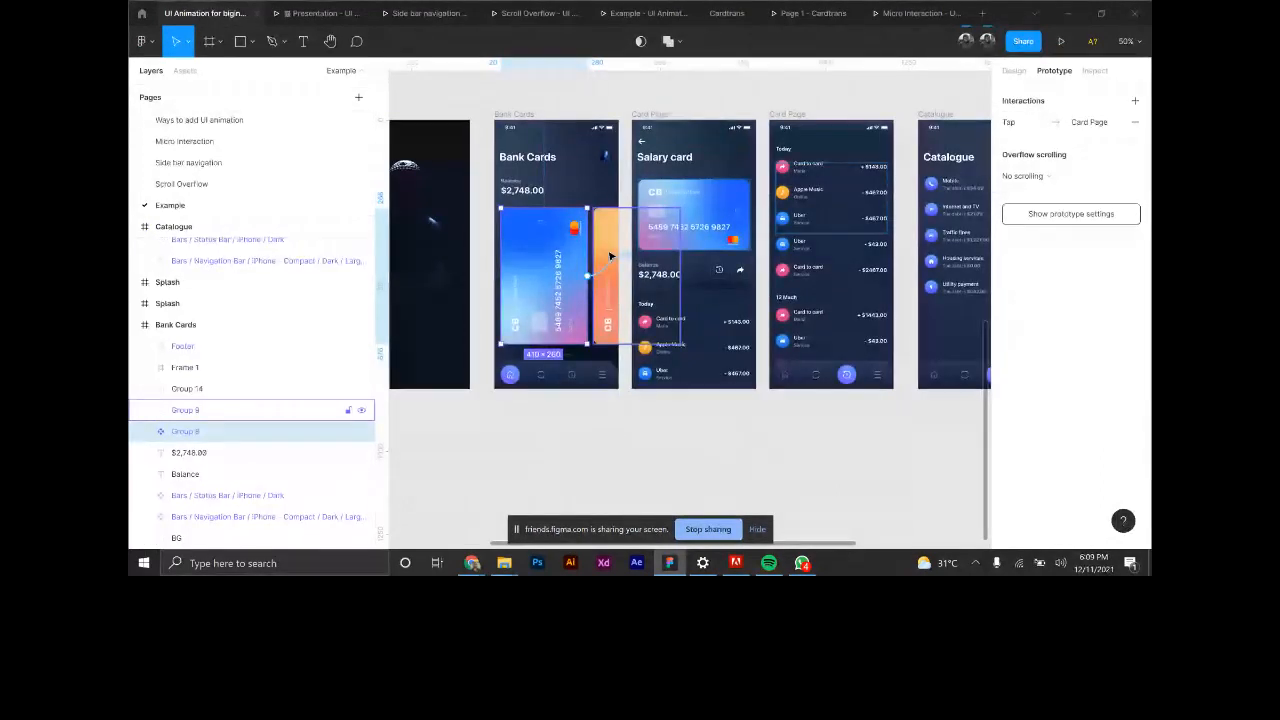
pyautogui.click(556, 436)
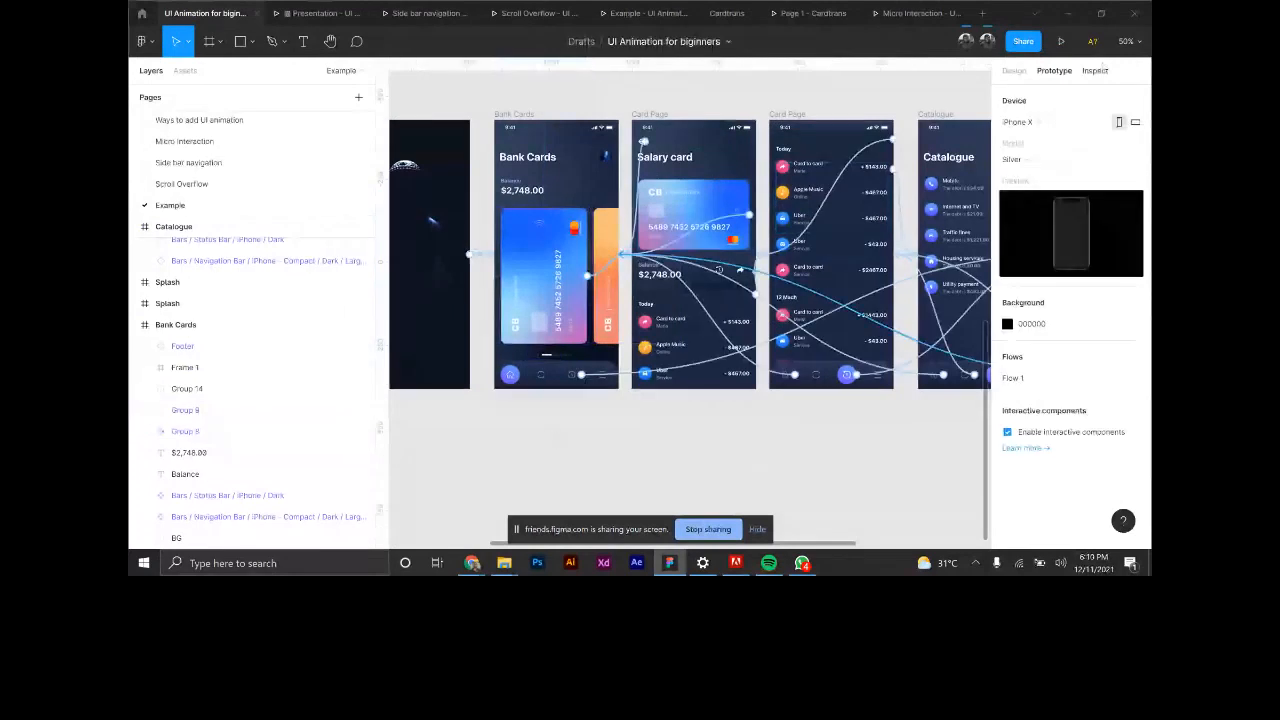
# Compare the design properties of the blue card on the Bank Cards screen with its counterpart on the Salary card screen.
pyautogui.click(1016, 72)
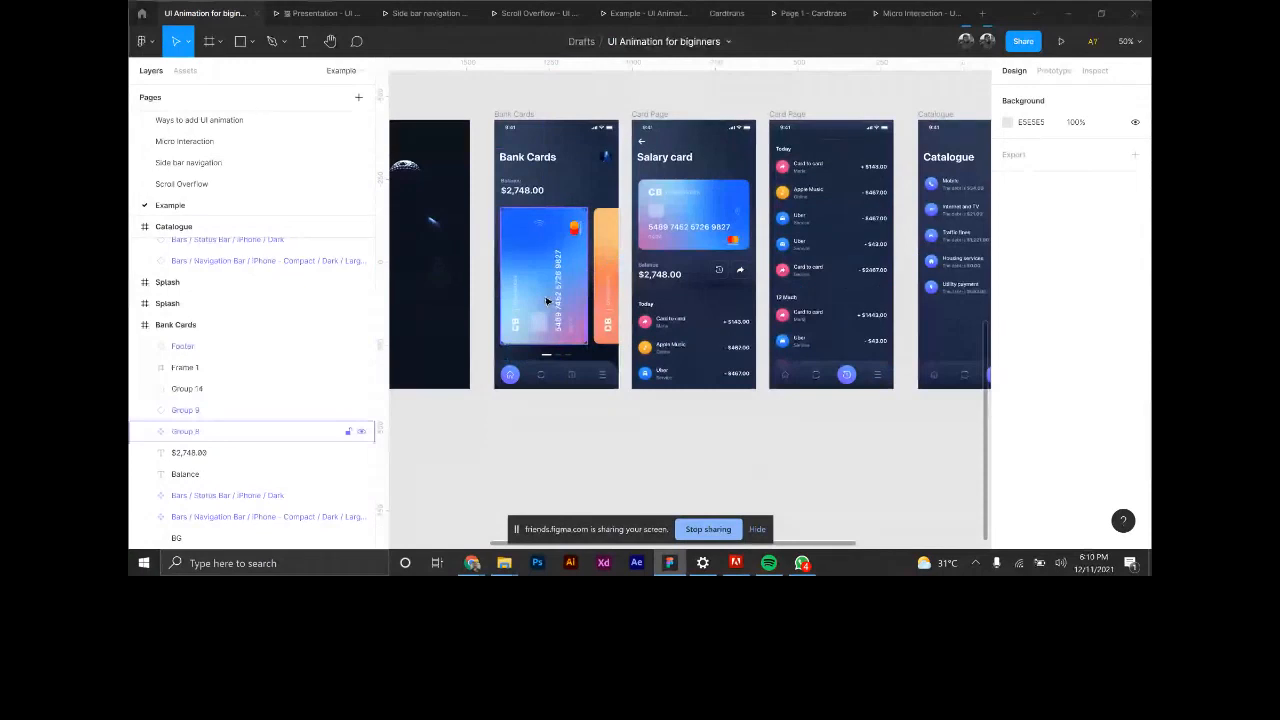
pyautogui.scroll(5, 522, 277)
pyautogui.click(181, 437)
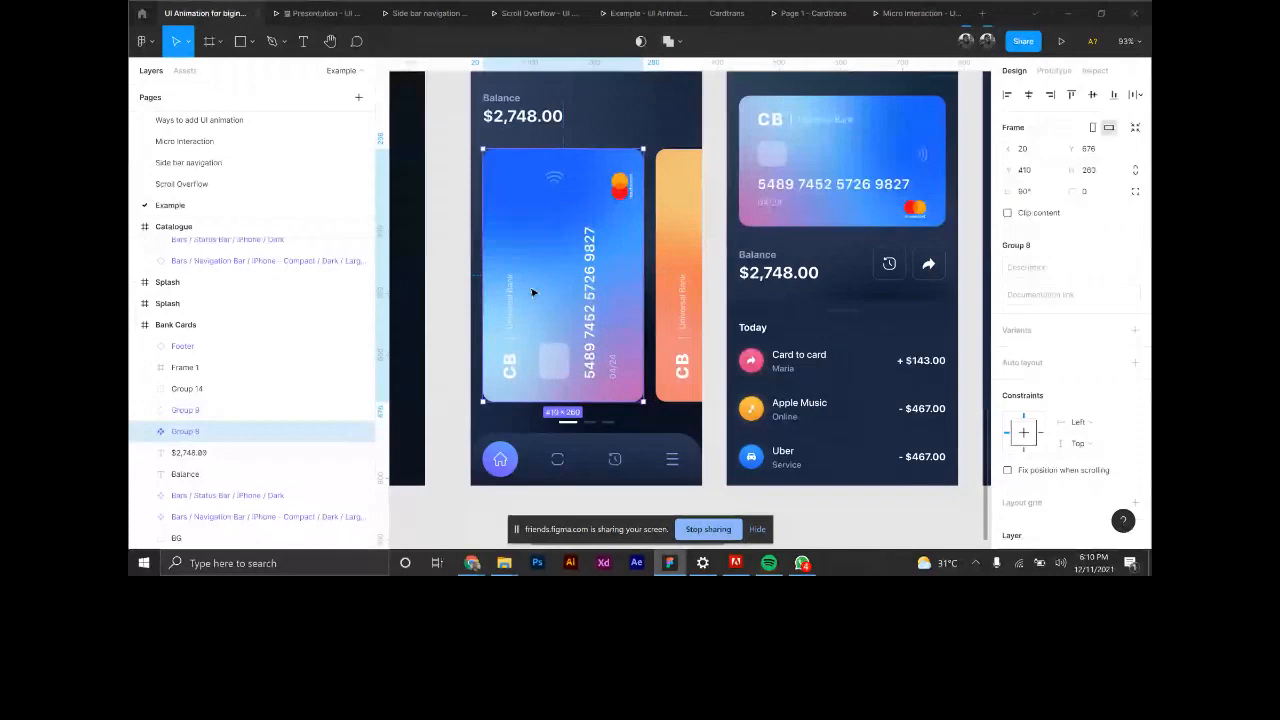
pyautogui.scroll(-5, 533, 292)
pyautogui.click(633, 222)
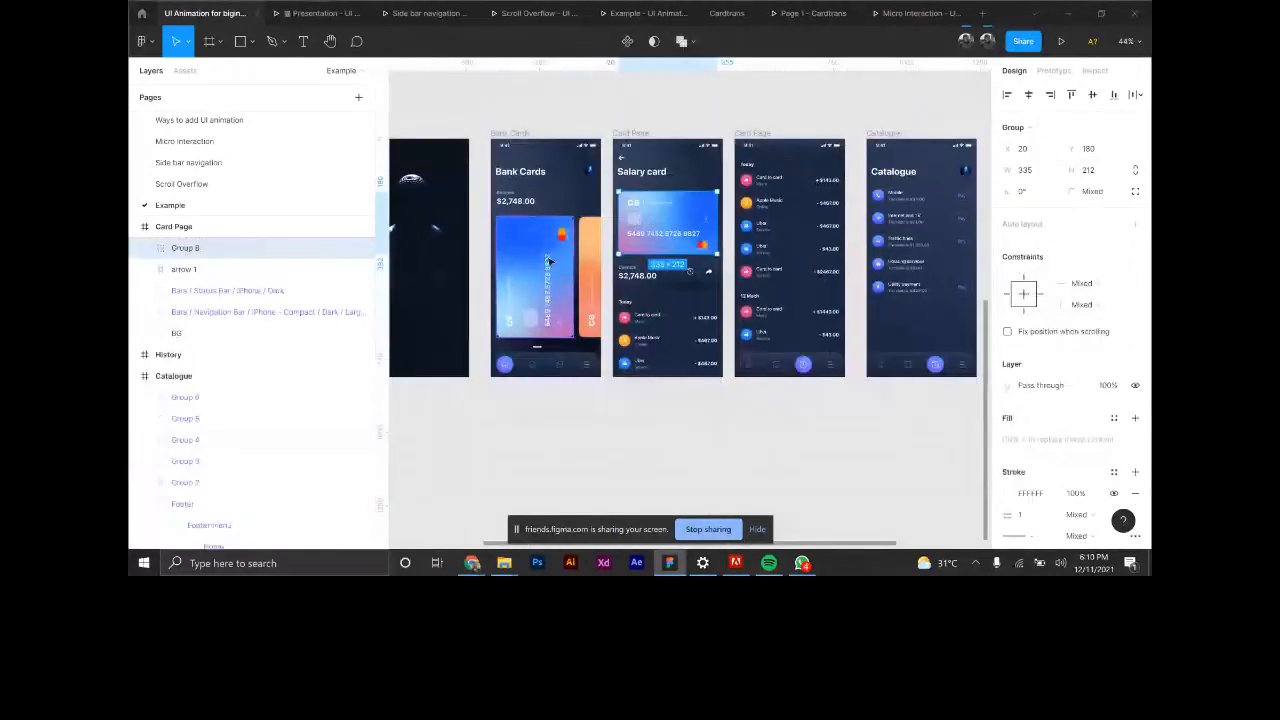
pyautogui.scroll(2, 683, 234)
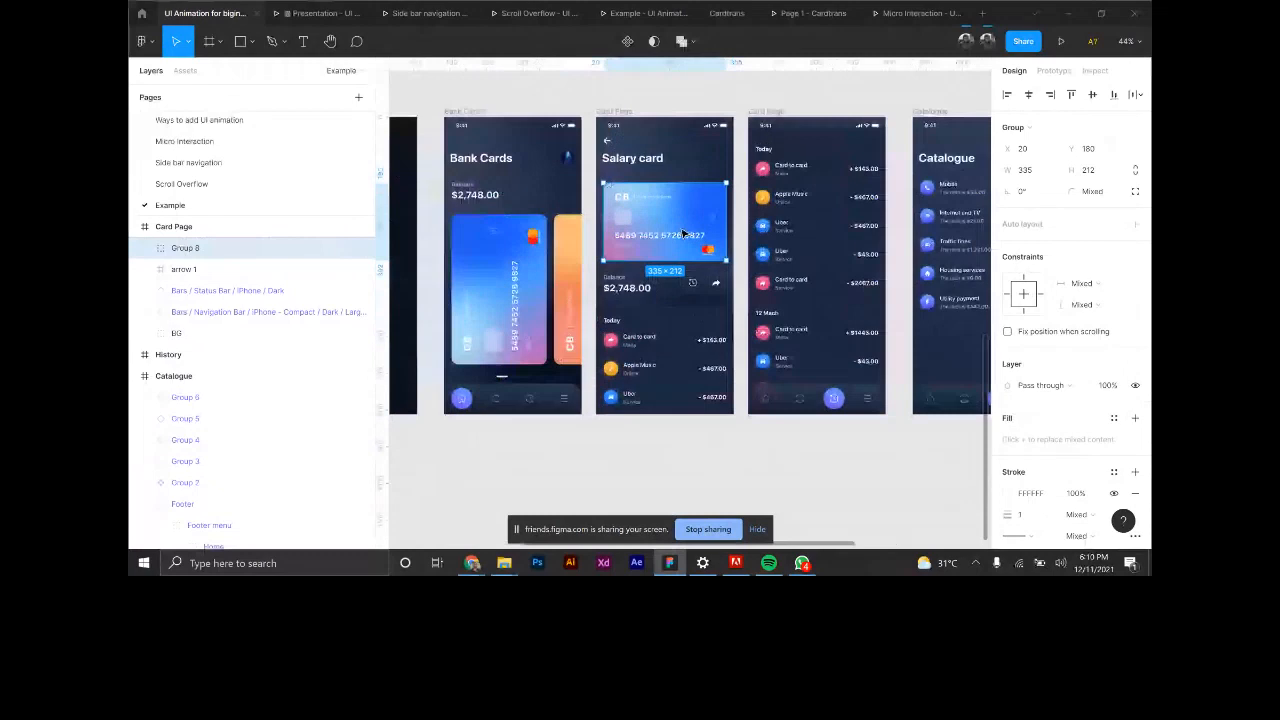
pyautogui.scroll(2, 683, 234)
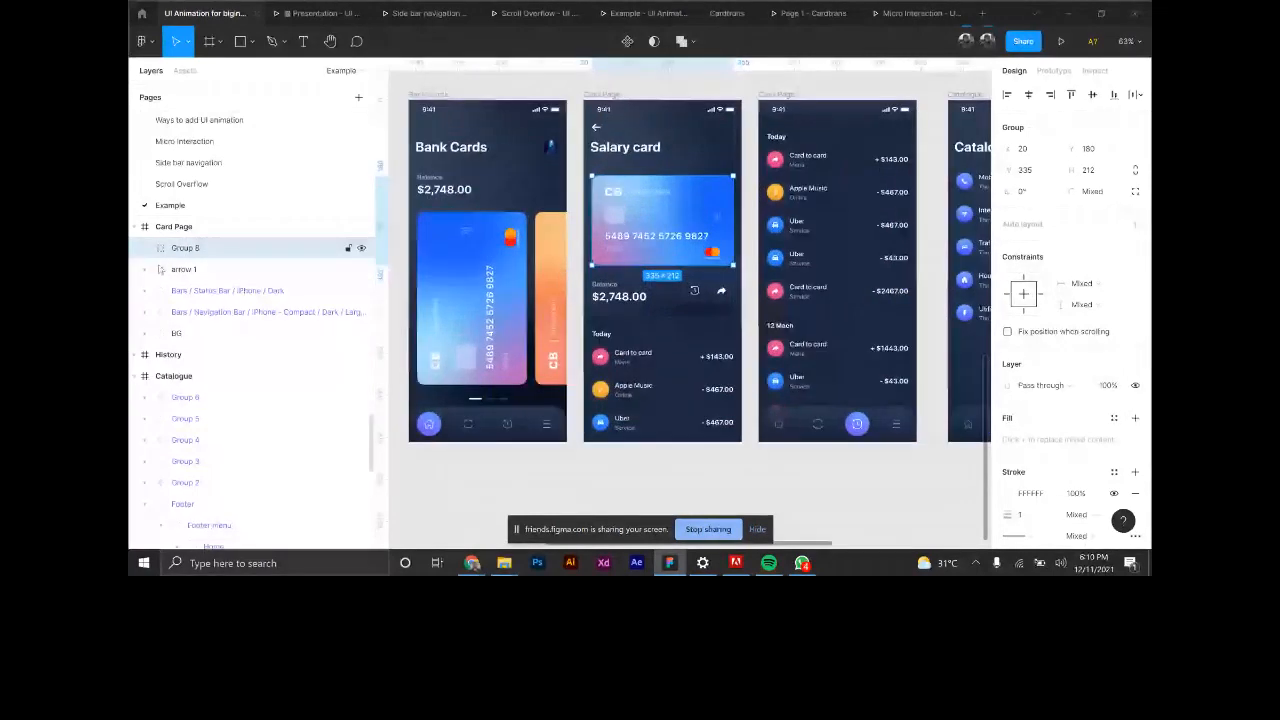
pyautogui.click(479, 295)
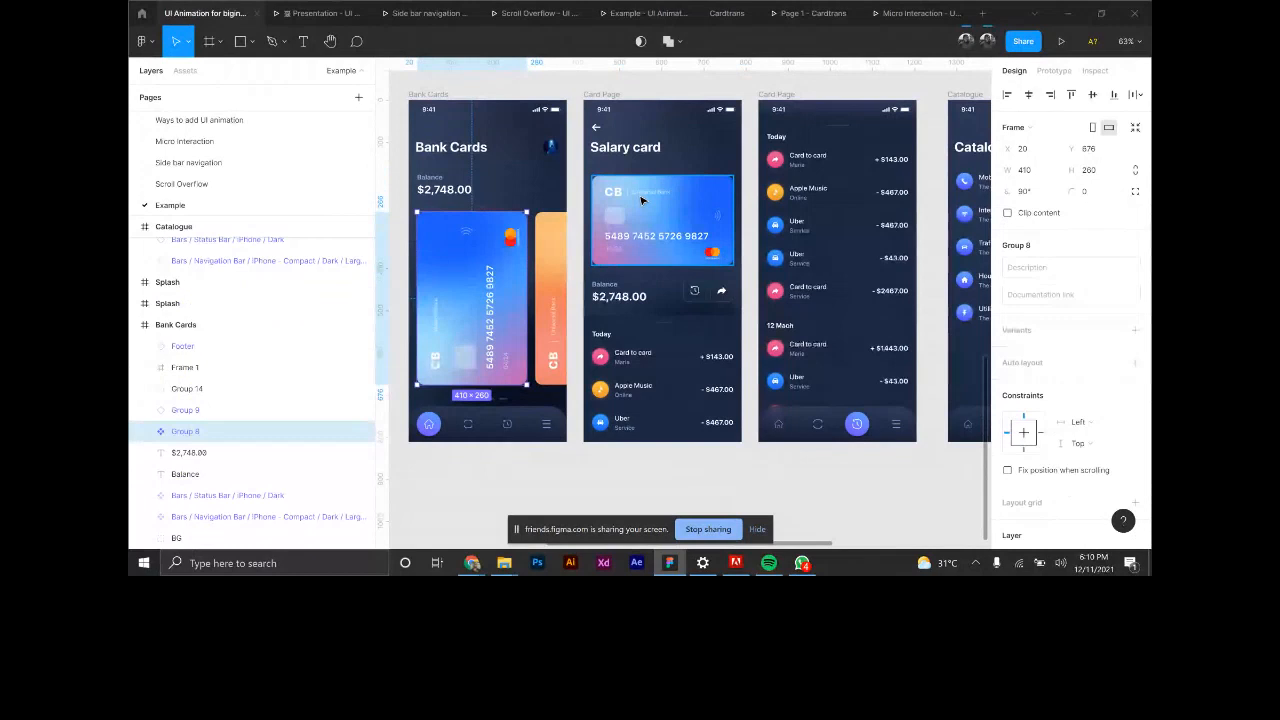
# Replay the card transition between Salary card and Bank Cards in the Example prototype, and return to the design file.
pyautogui.click(645, 13)
pyautogui.click(624, 233)
pyautogui.click(613, 332)
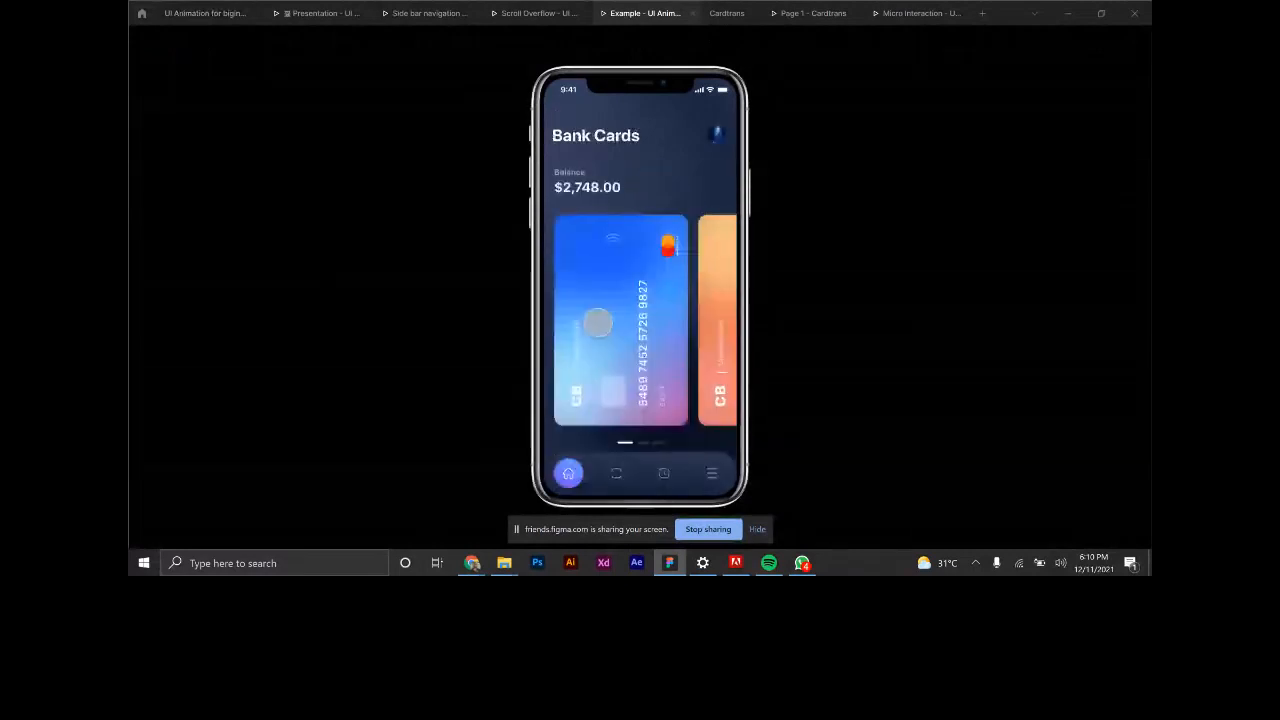
pyautogui.click(188, 9)
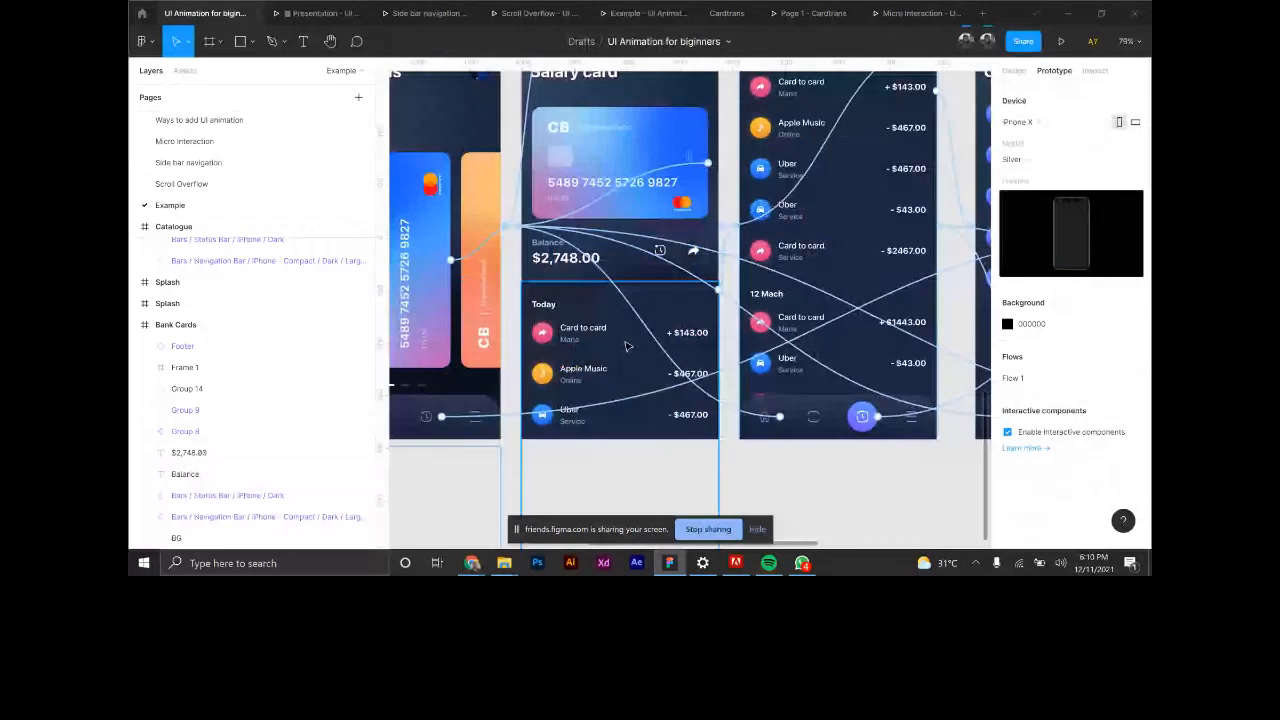
# Inspect the drag interaction on the thin strip above the Today transactions of the Salary card screen.
pyautogui.click(627, 346)
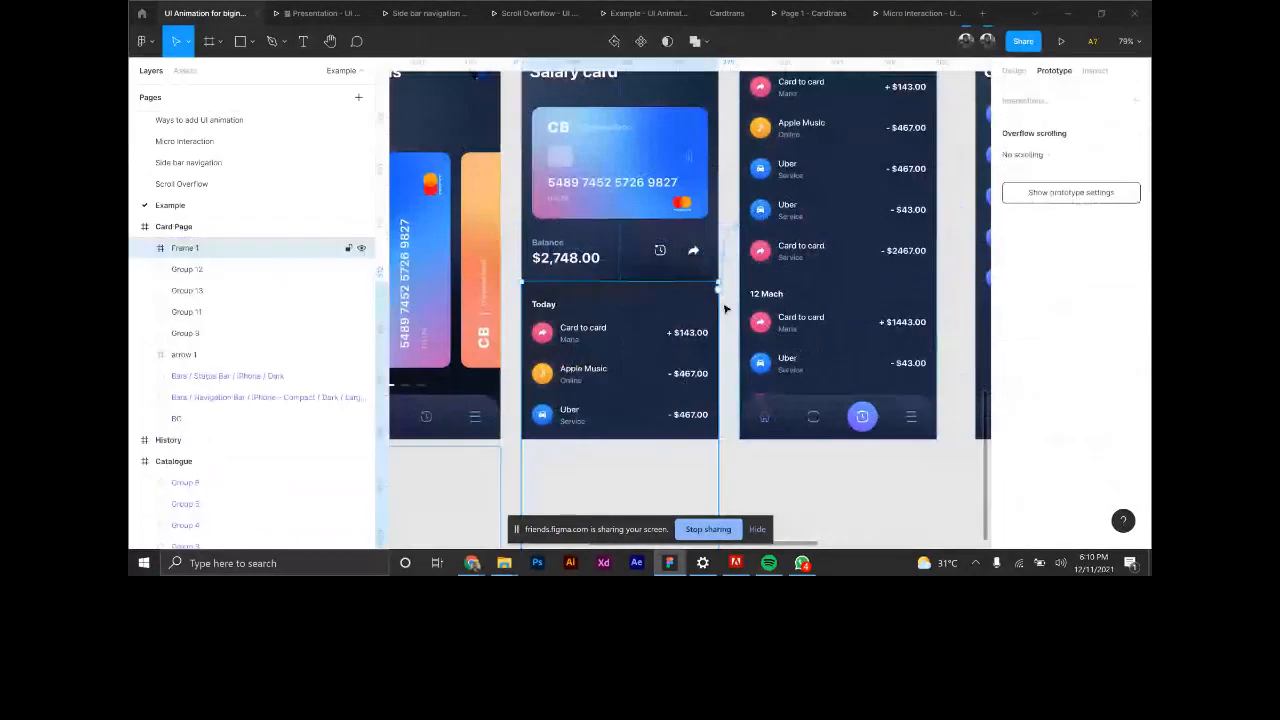
pyautogui.click(622, 294)
pyautogui.scroll(3, 701, 294)
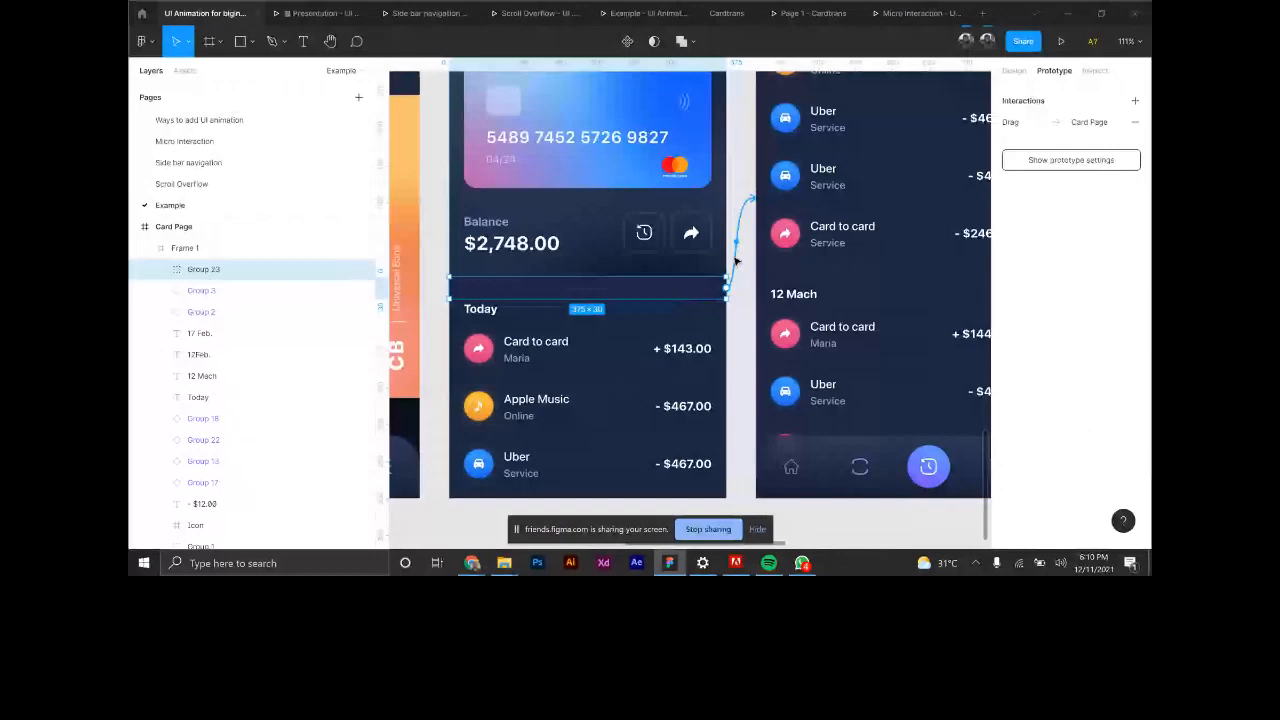
pyautogui.scroll(-3, 735, 260)
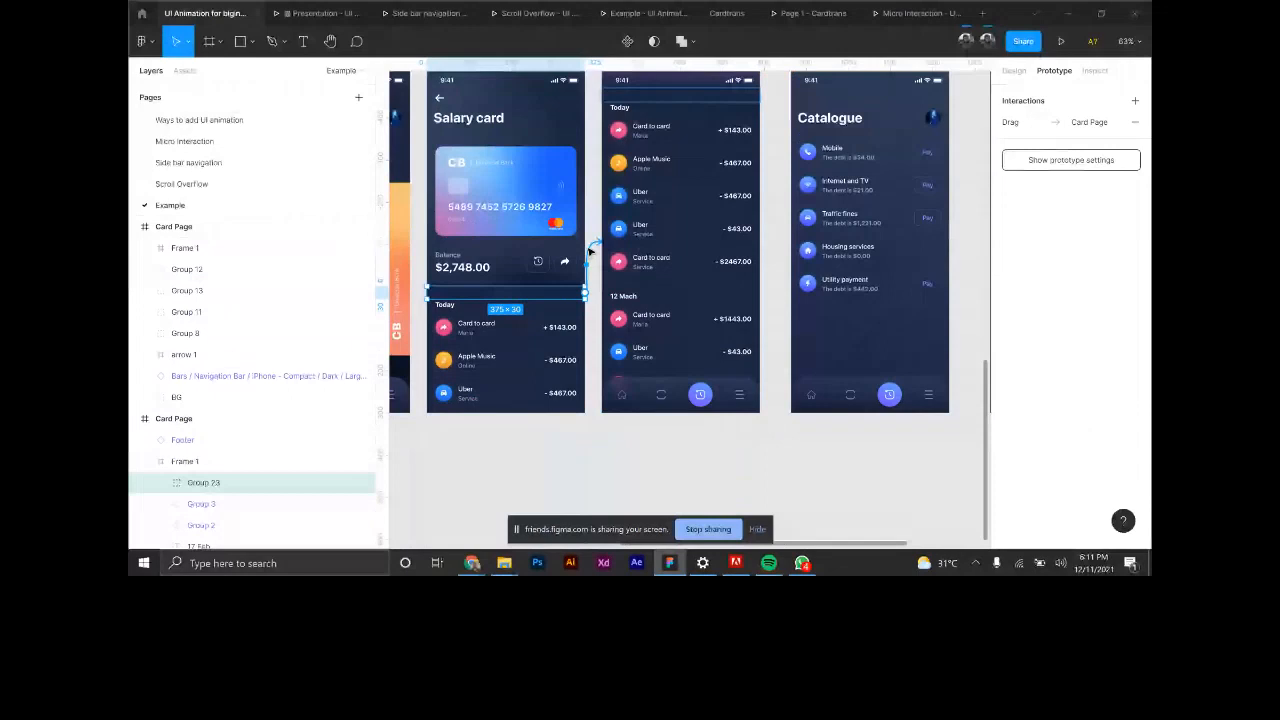
pyautogui.click(591, 250)
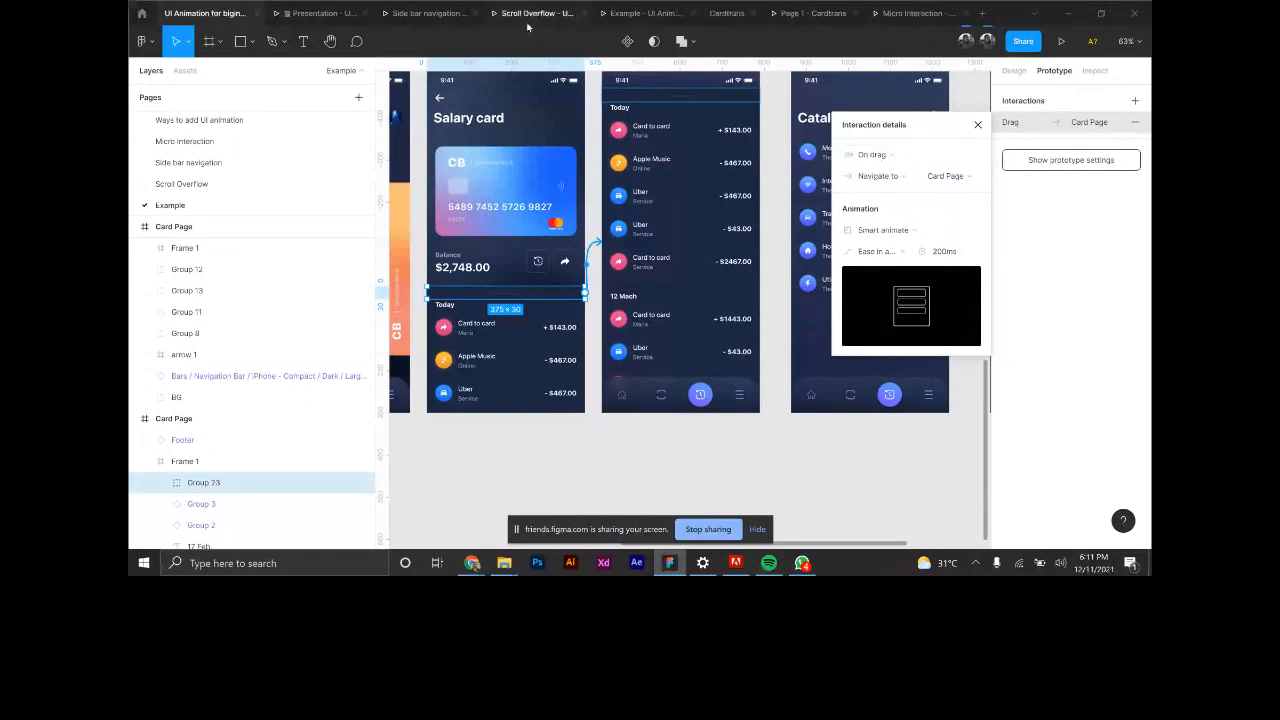
# Pull the Salary card transactions up to the full list in the Example prototype, scroll through it, and return to the design file.
pyautogui.click(640, 13)
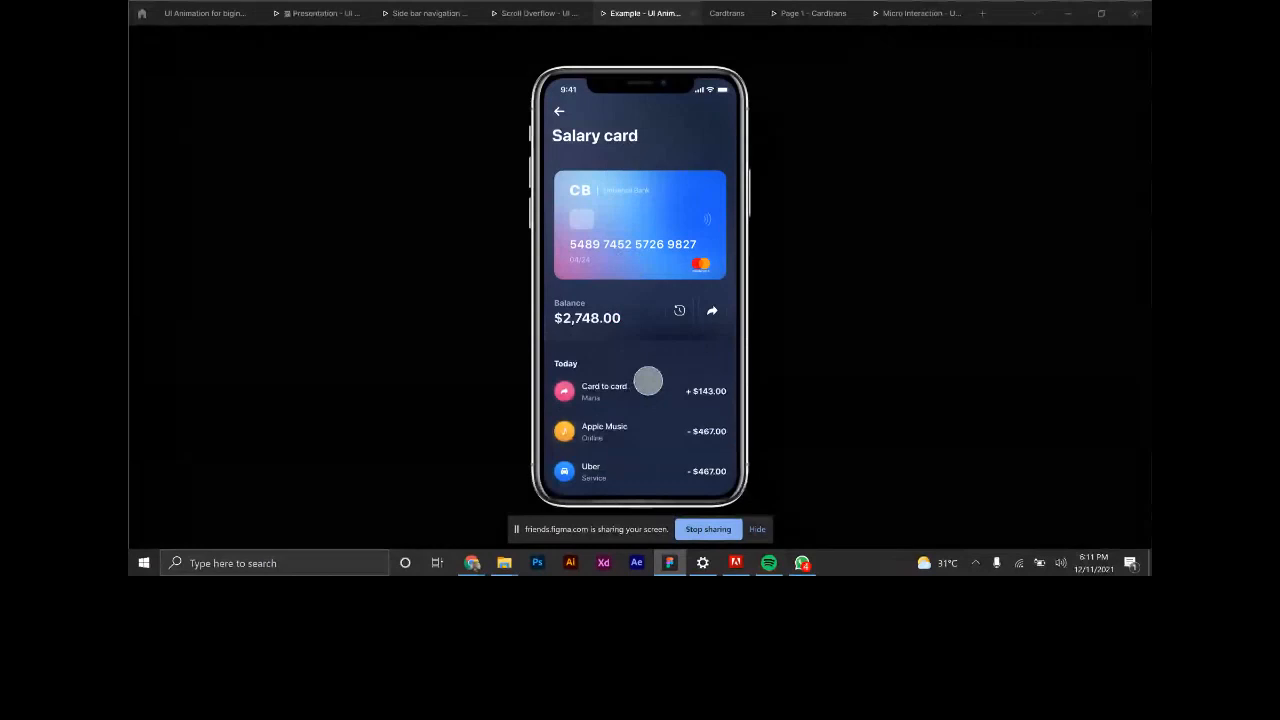
pyautogui.click(641, 350)
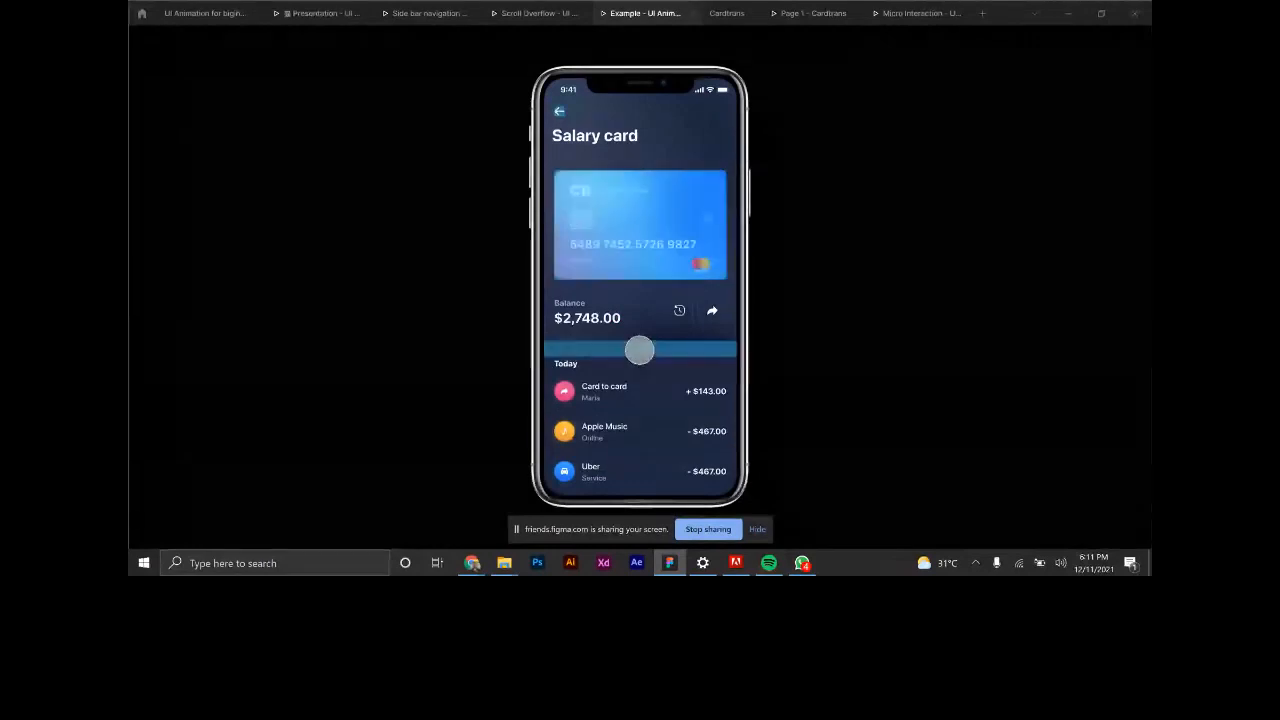
pyautogui.click(696, 398)
pyautogui.moveTo(646, 347); pyautogui.dragTo(634, 142)
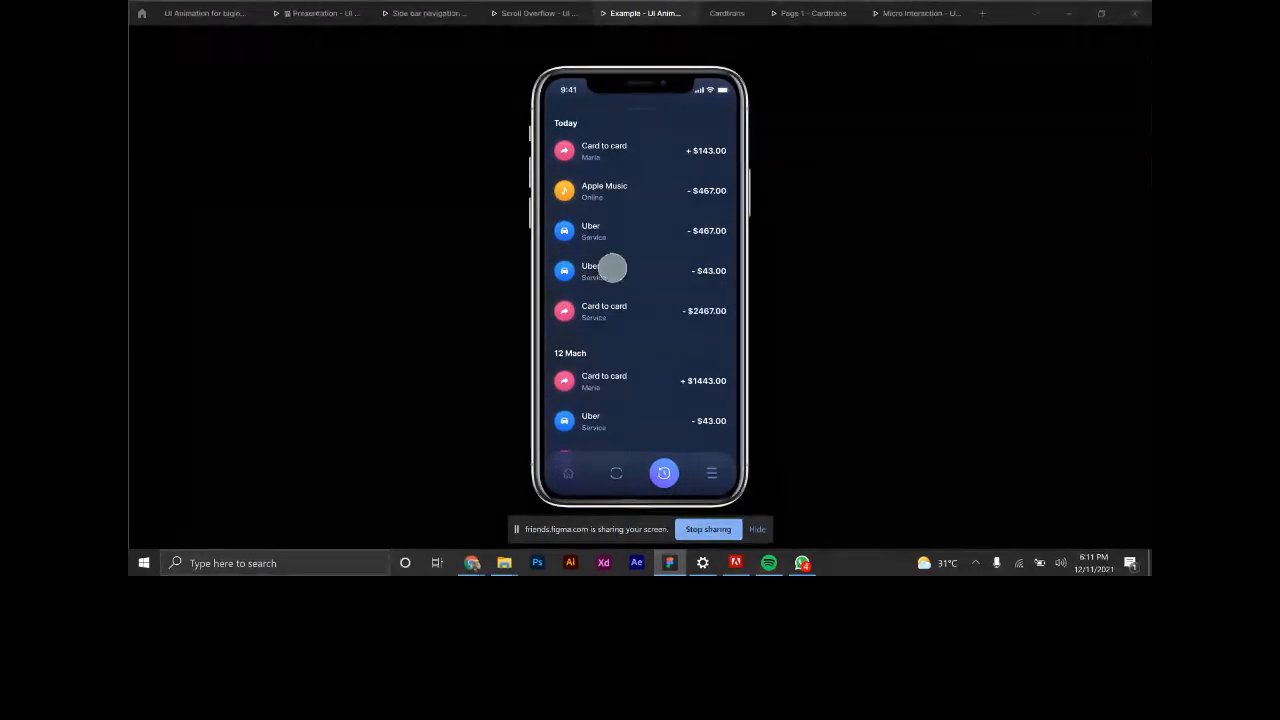
pyautogui.scroll(-5, 612, 268)
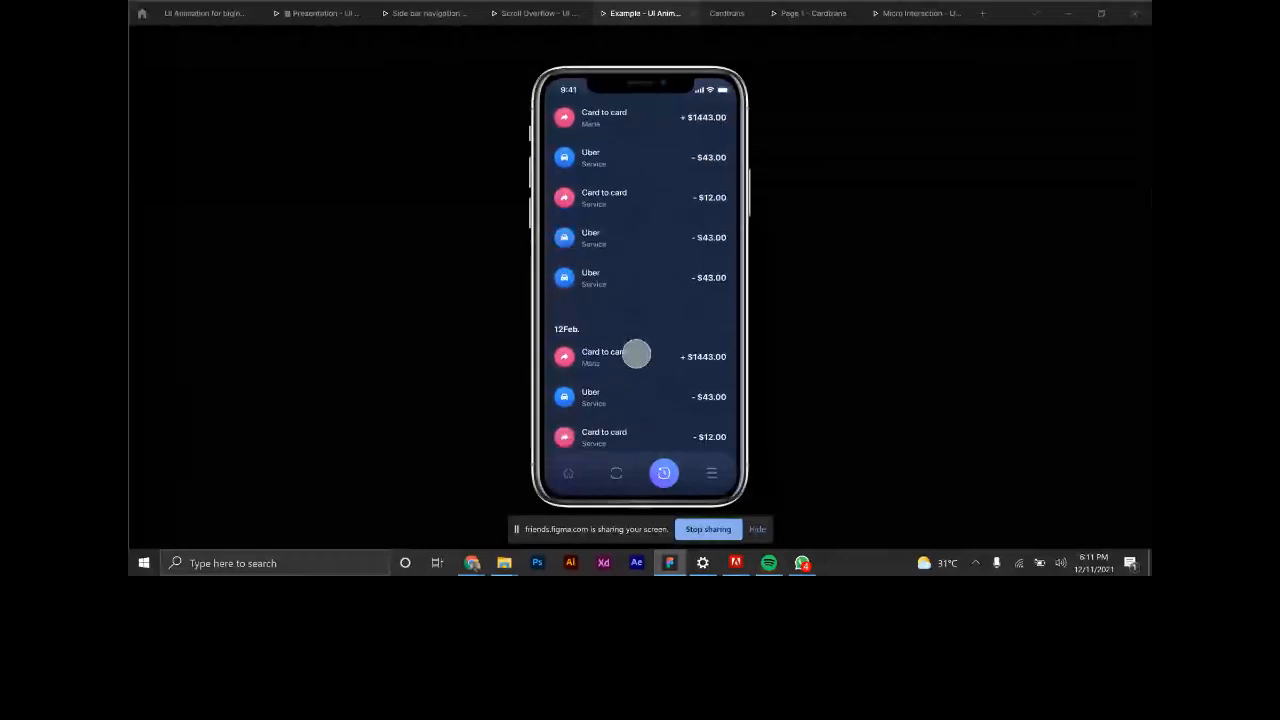
pyautogui.scroll(10, 626, 183)
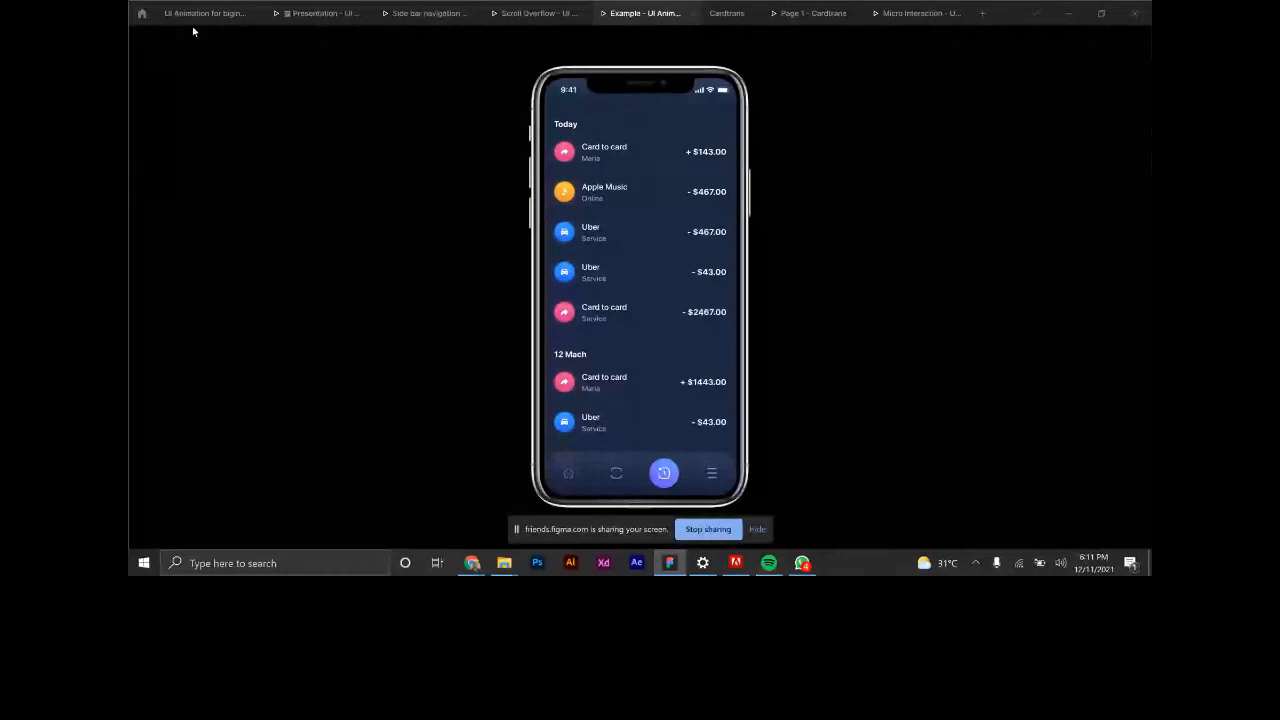
pyautogui.click(190, 16)
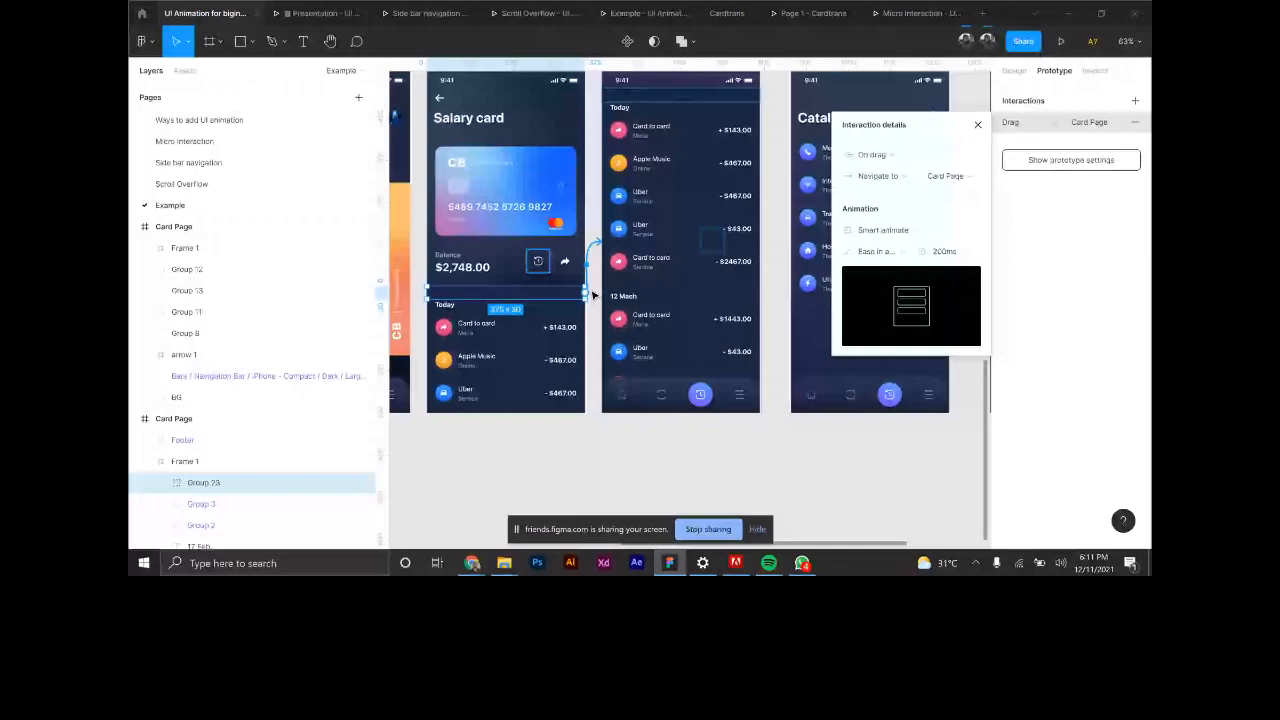
# Open the Side bar navigation page and examine the sidebar on the MacBook Pro frame and its component variants.
pyautogui.scroll(-5, 622, 440)
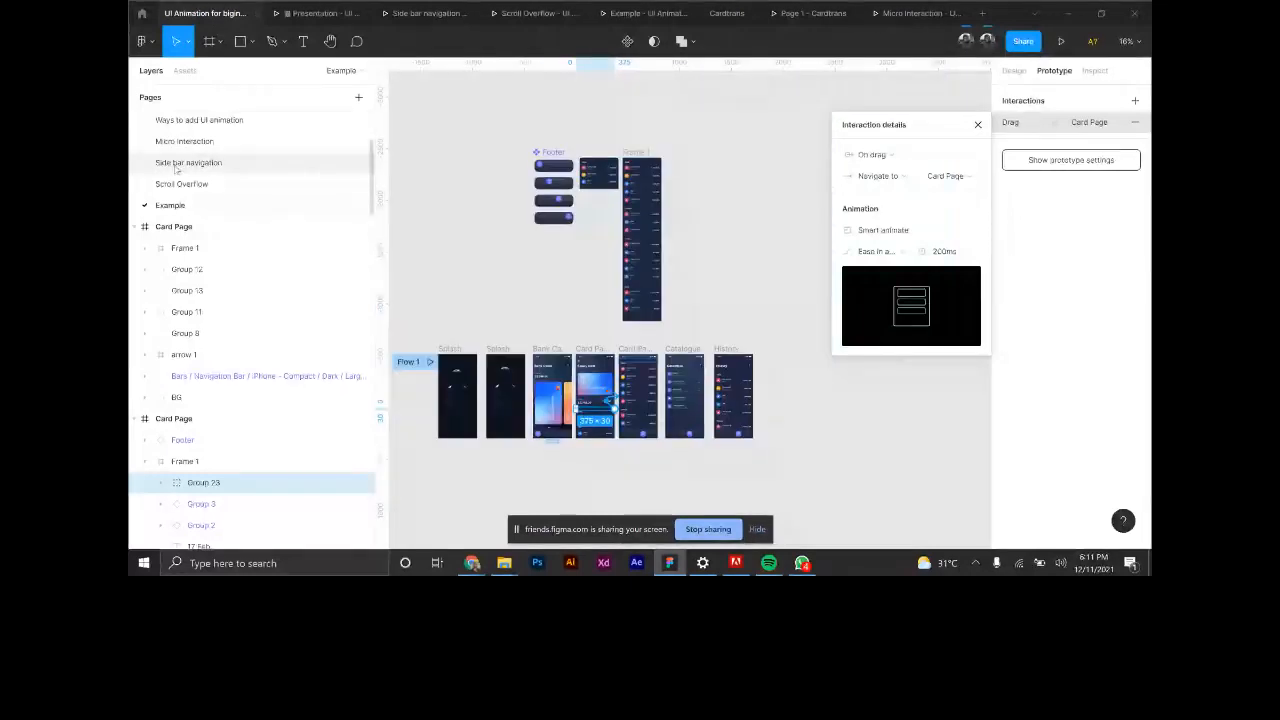
pyautogui.click(178, 163)
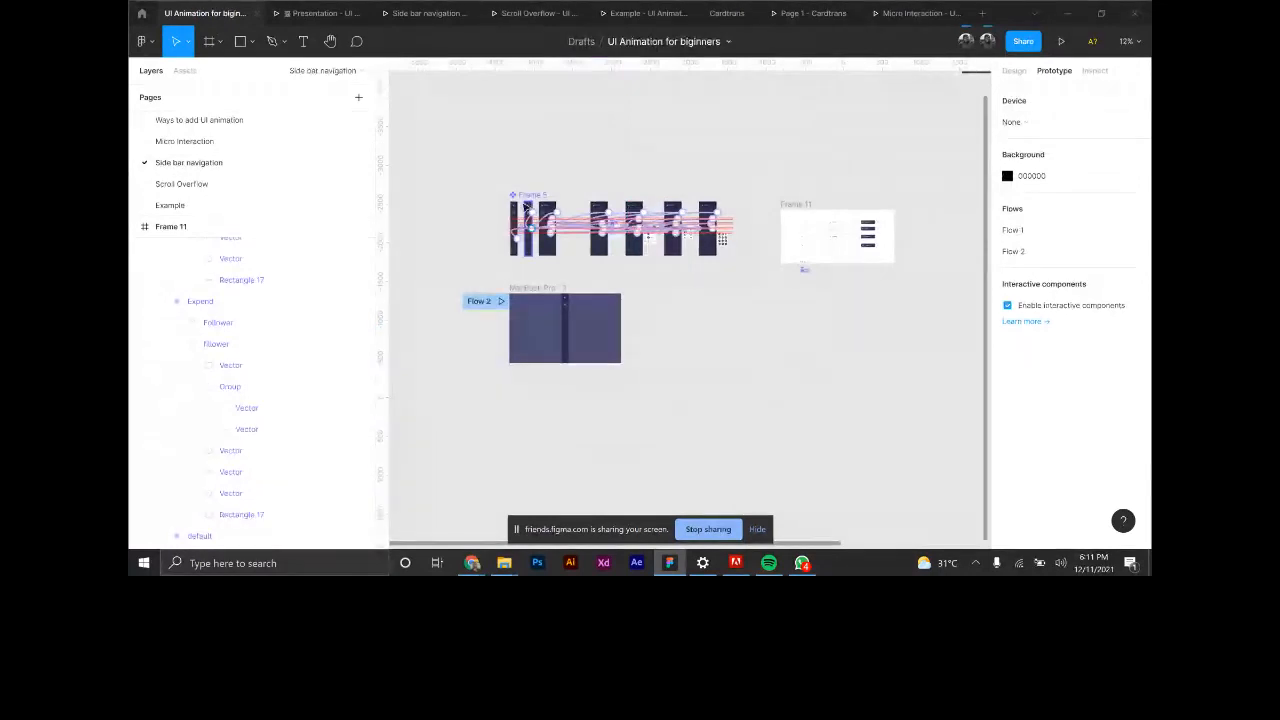
pyautogui.scroll(-1, 677, 211)
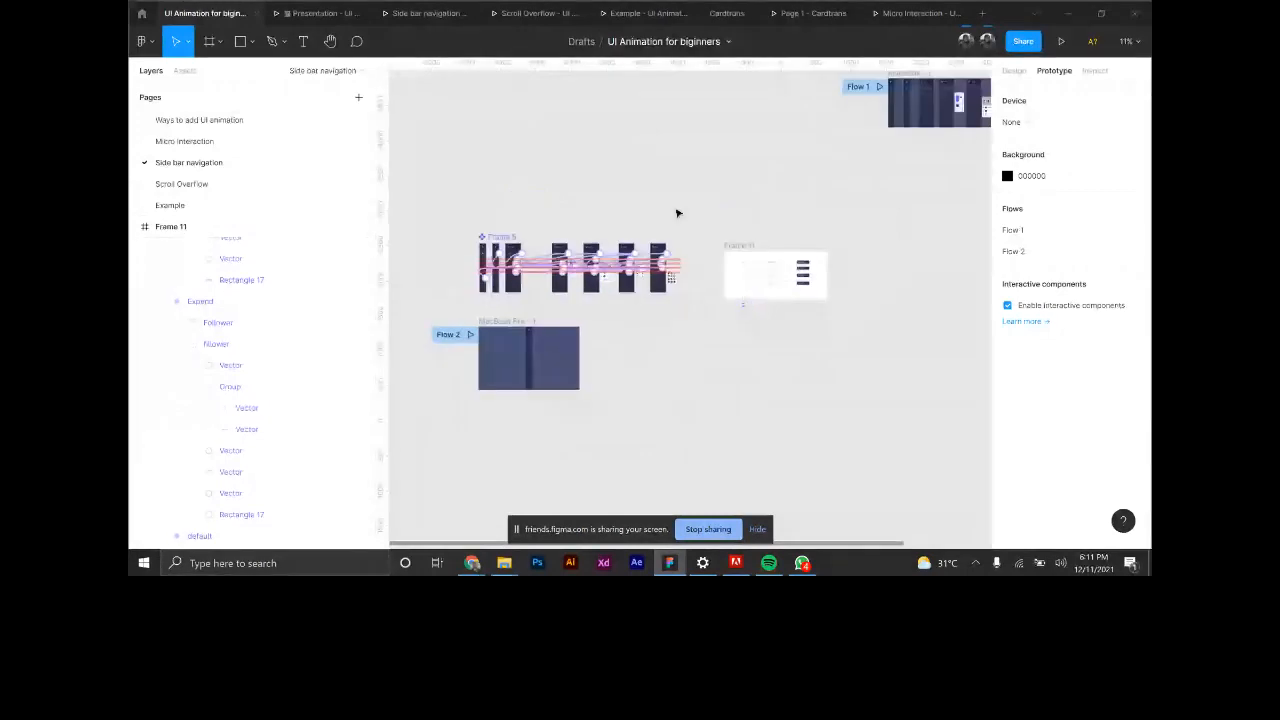
pyautogui.click(783, 285)
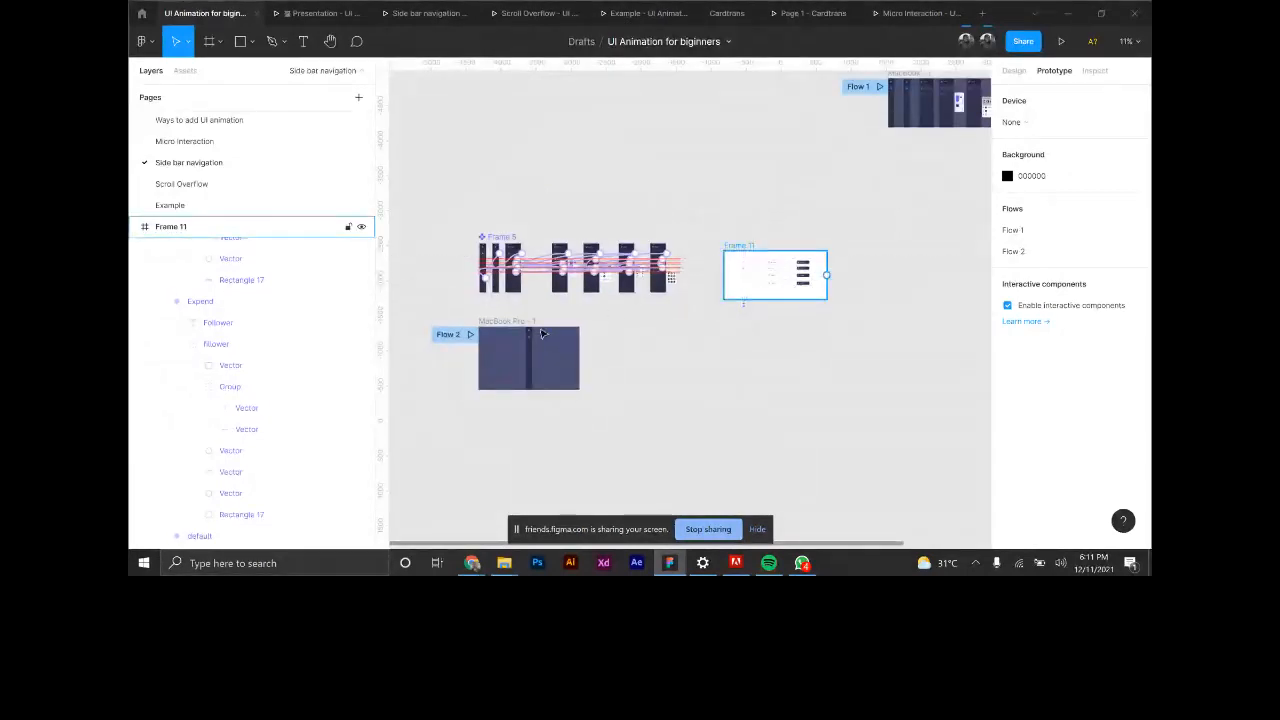
pyautogui.scroll(2, 541, 333)
pyautogui.scroll(-1, 508, 366)
pyautogui.scroll(3, 451, 387)
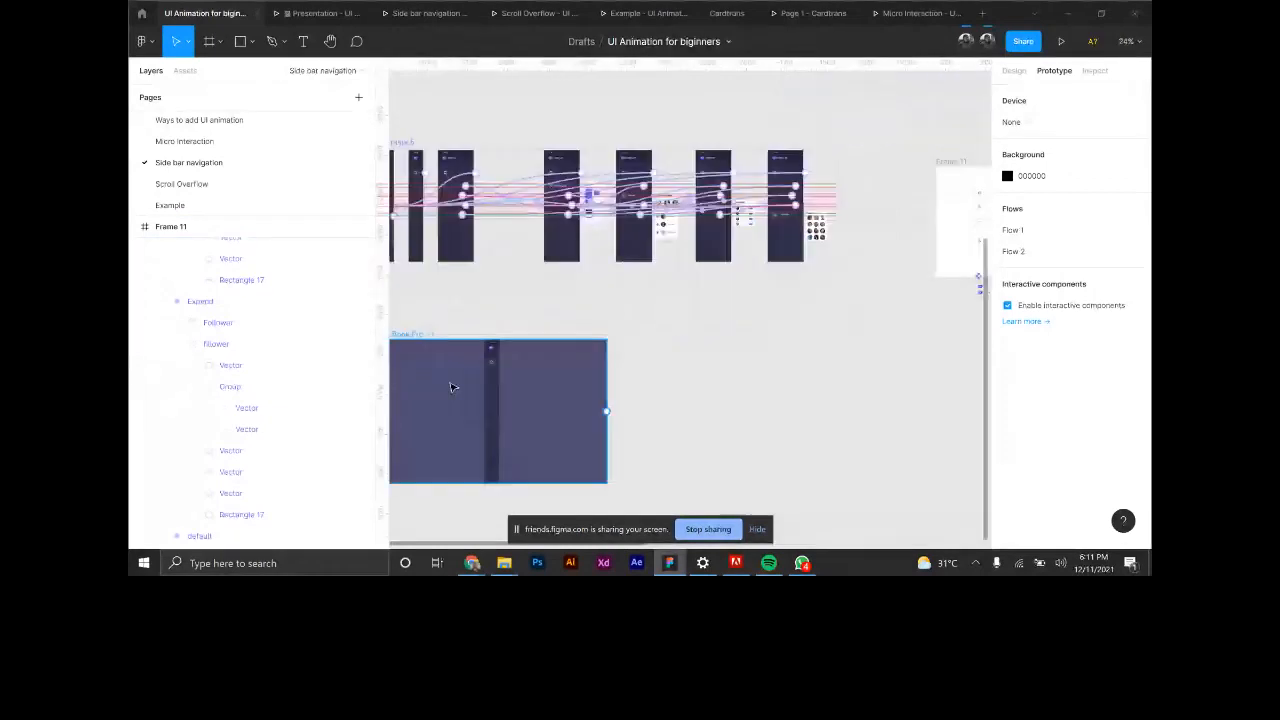
pyautogui.scroll(4, 451, 387)
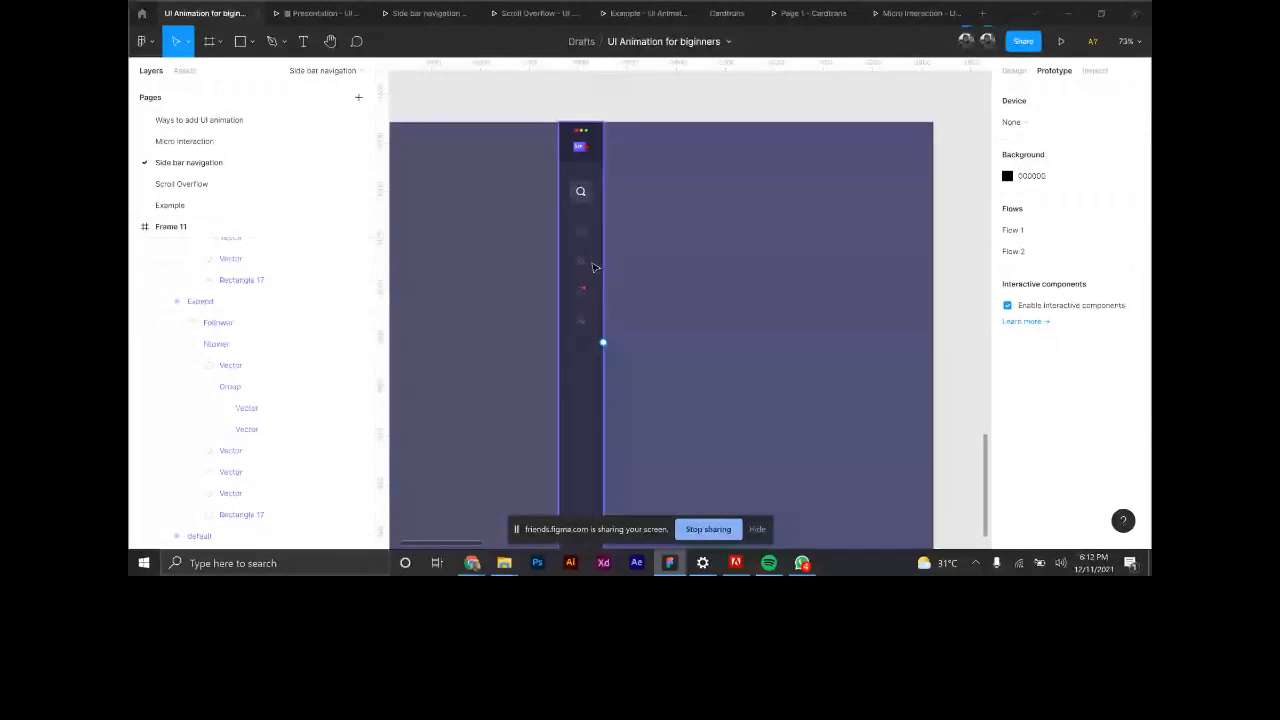
pyautogui.scroll(5, 604, 393)
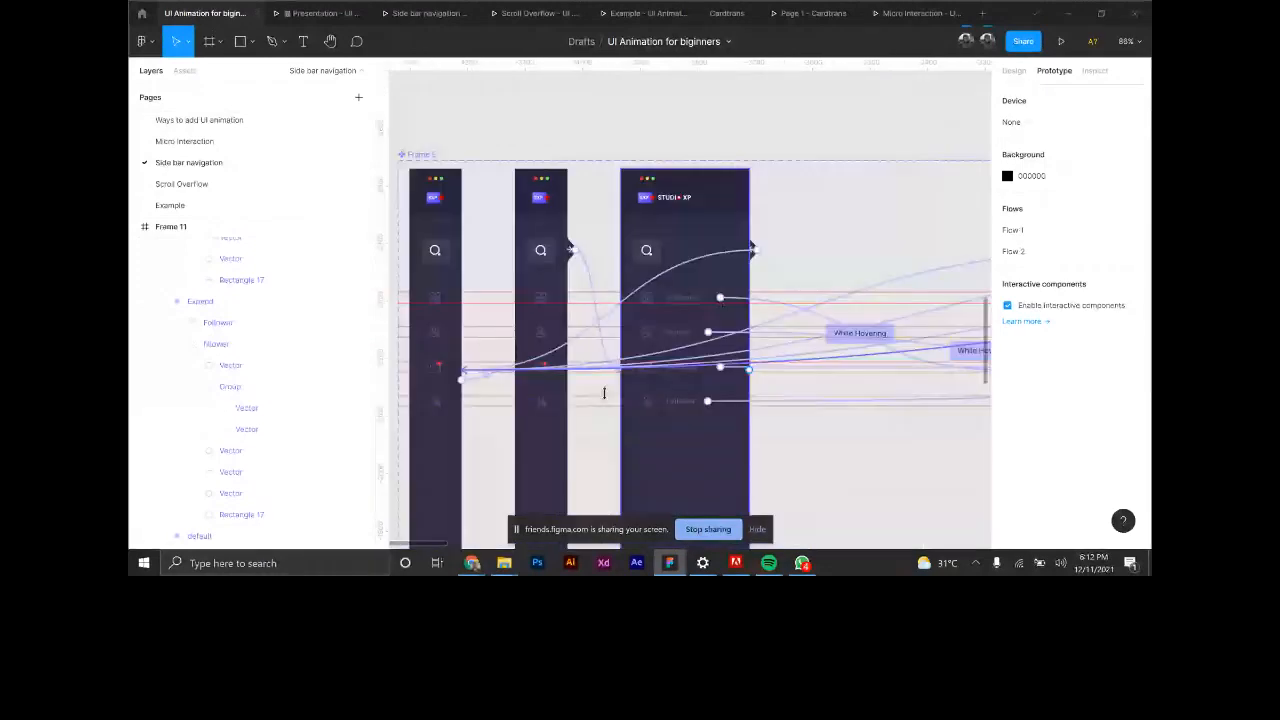
# Inspect the default, Expend and Highlight variants of the dashboard component in Frame 11.
pyautogui.scroll(-5, 604, 393)
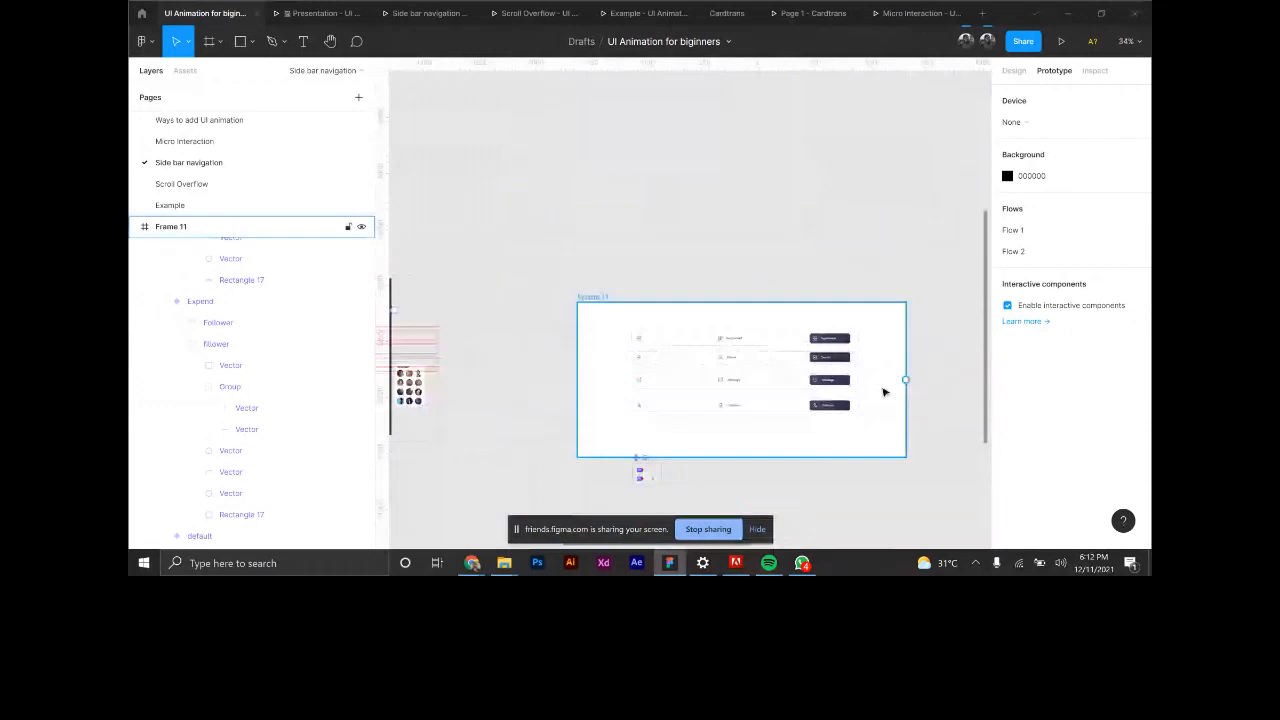
pyautogui.scroll(4, 884, 392)
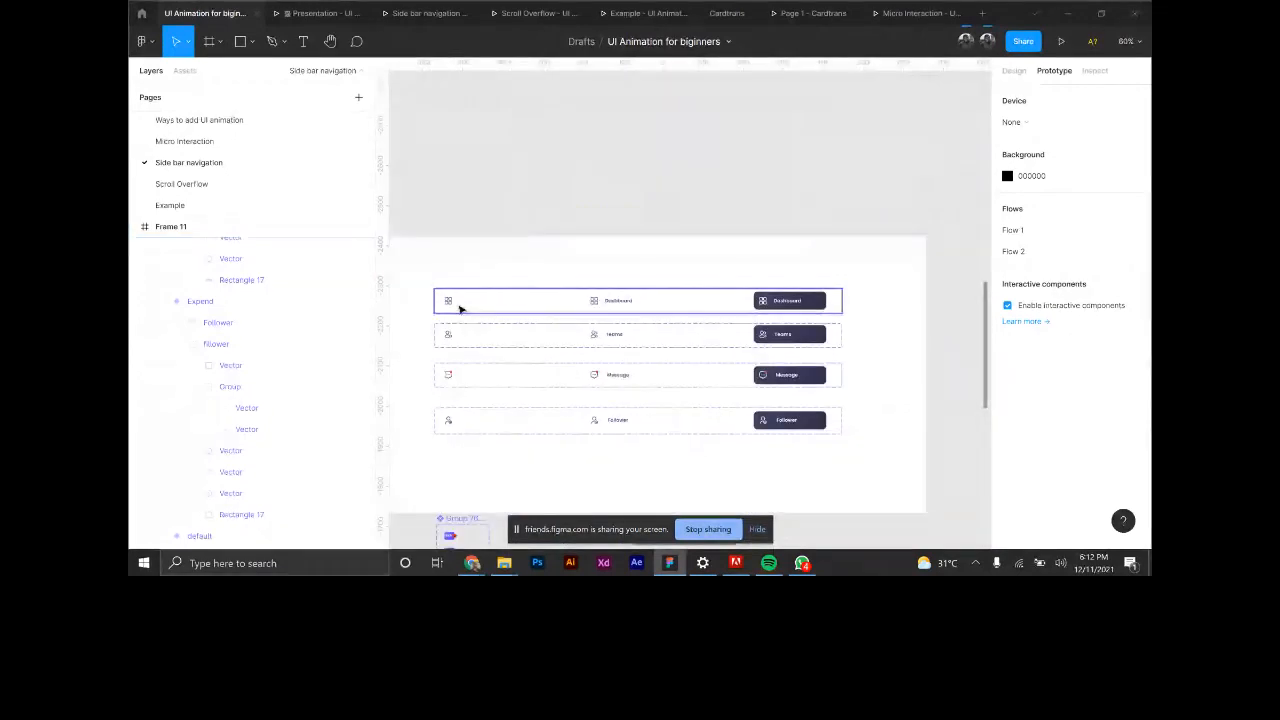
pyautogui.click(460, 308)
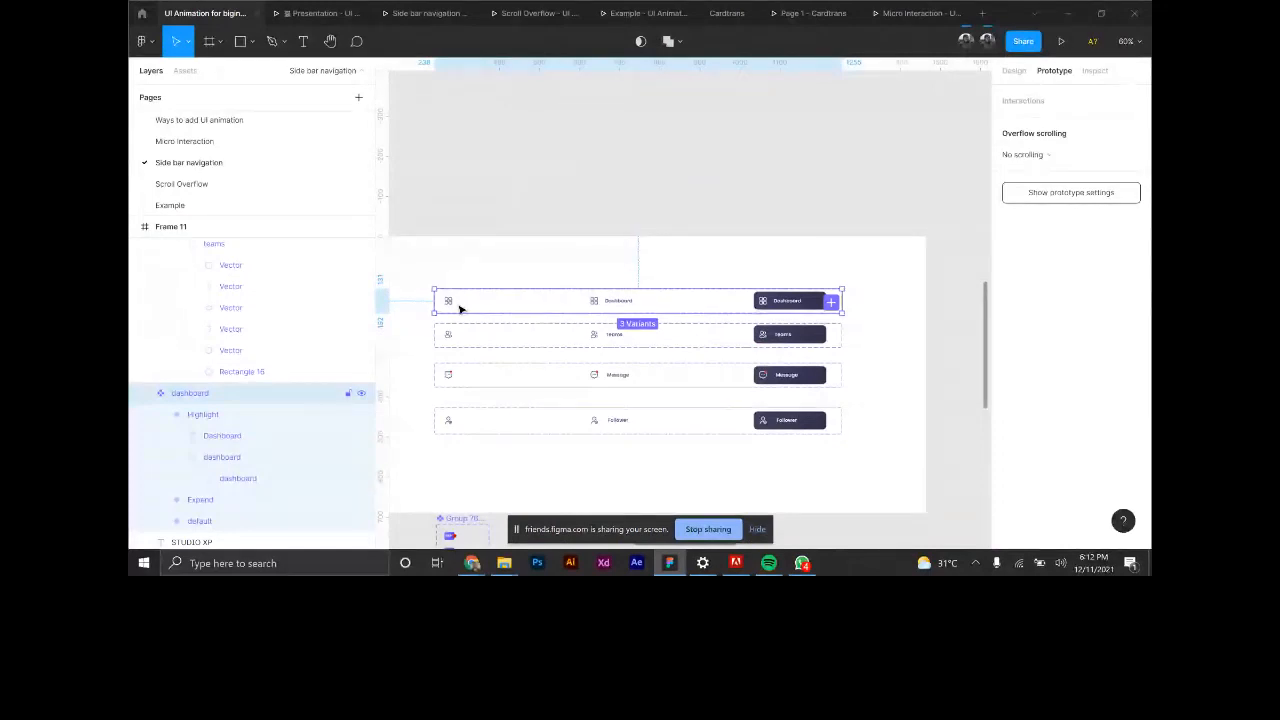
pyautogui.doubleClick(450, 306)
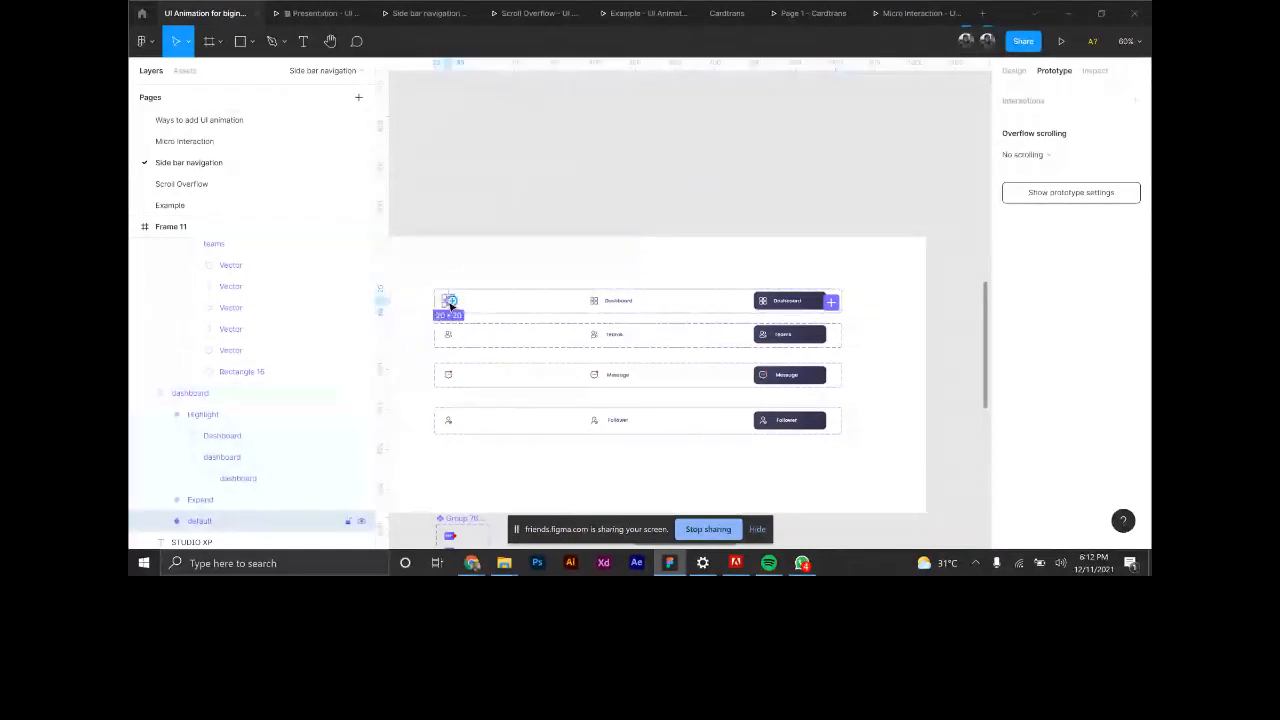
pyautogui.click(620, 304)
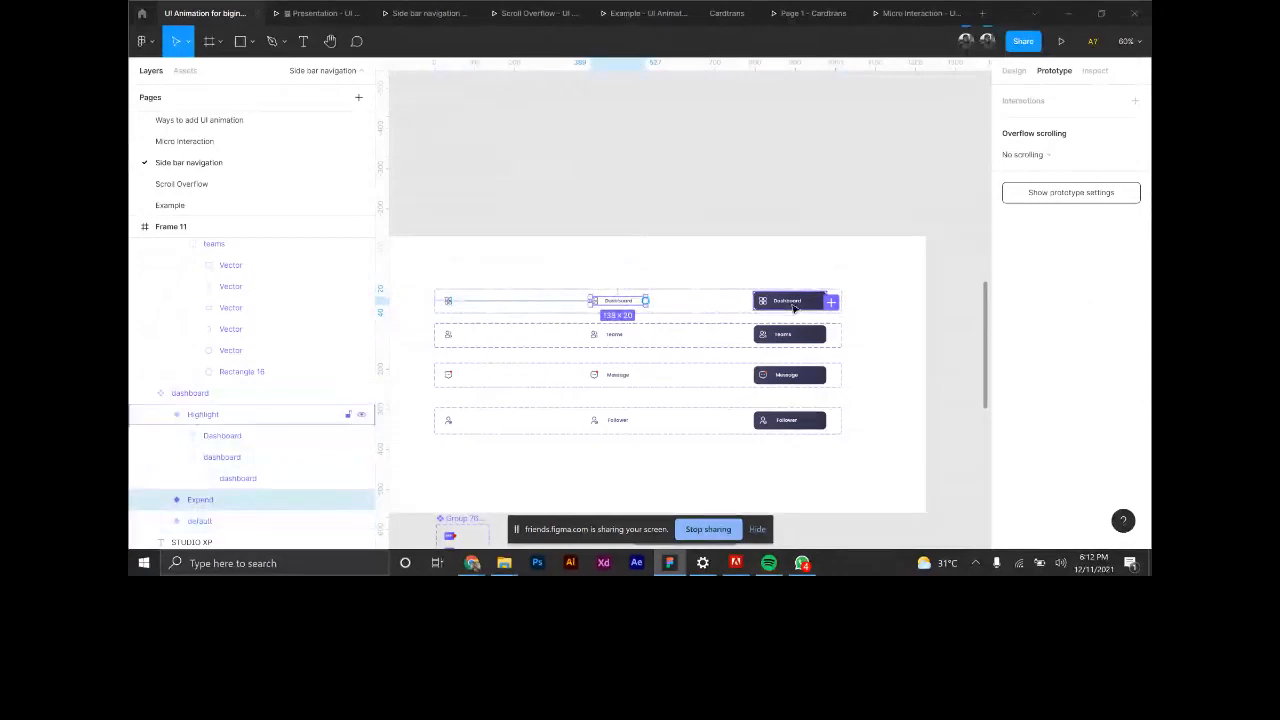
pyautogui.click(790, 304)
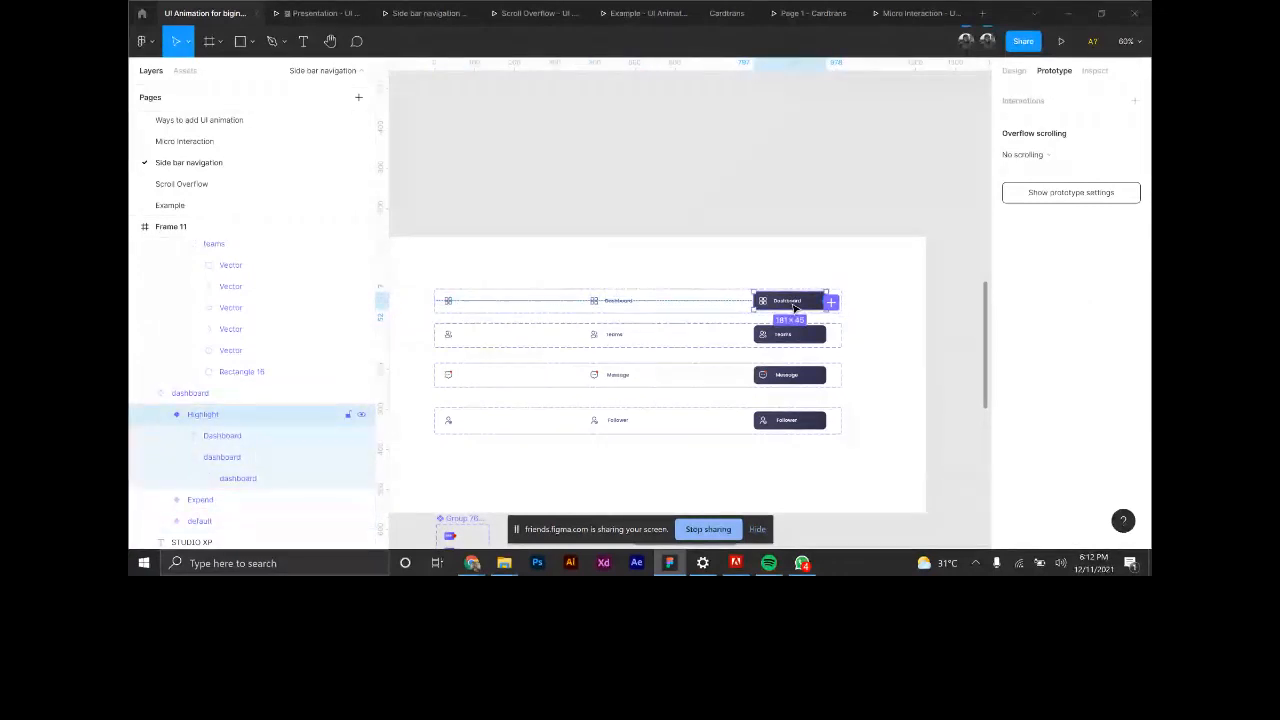
# Examine the Dashboard, Teams, Message and Follower component sets in Frame 11 and select the Follower set.
pyautogui.click(494, 340)
pyautogui.click(678, 376)
pyautogui.click(596, 424)
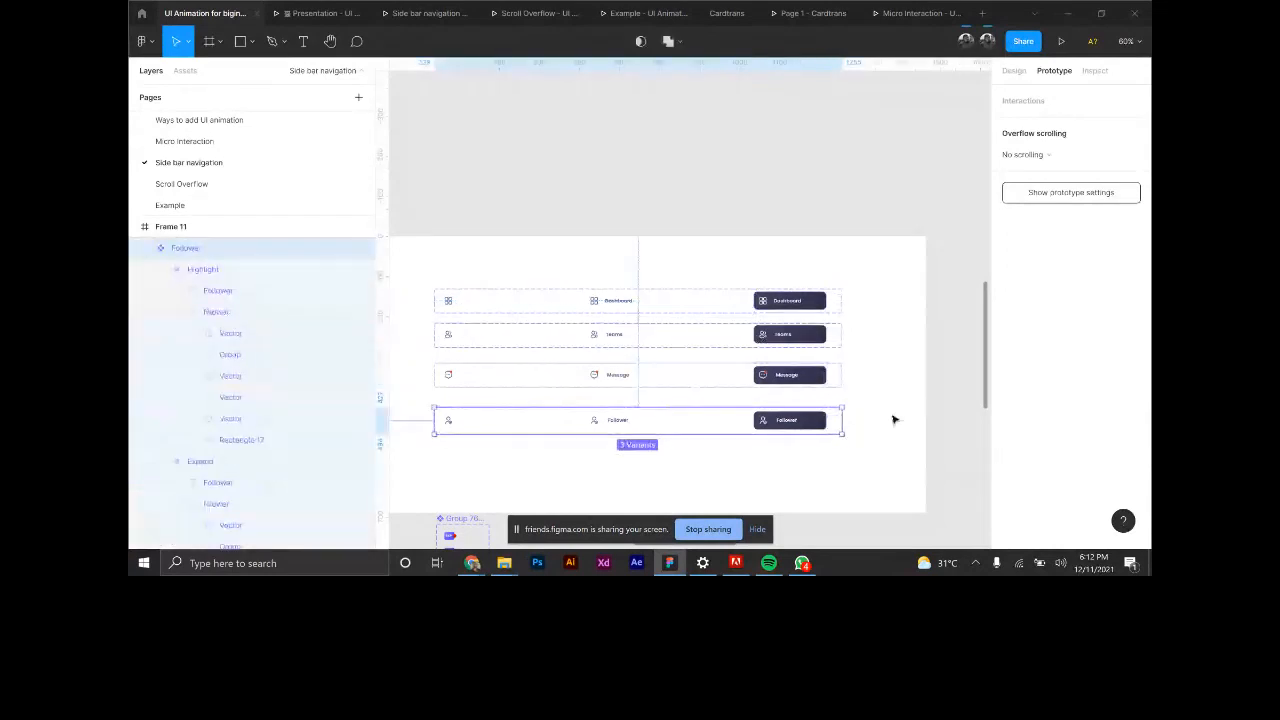
pyautogui.scroll(-3, 888, 413)
pyautogui.scroll(3, 643, 420)
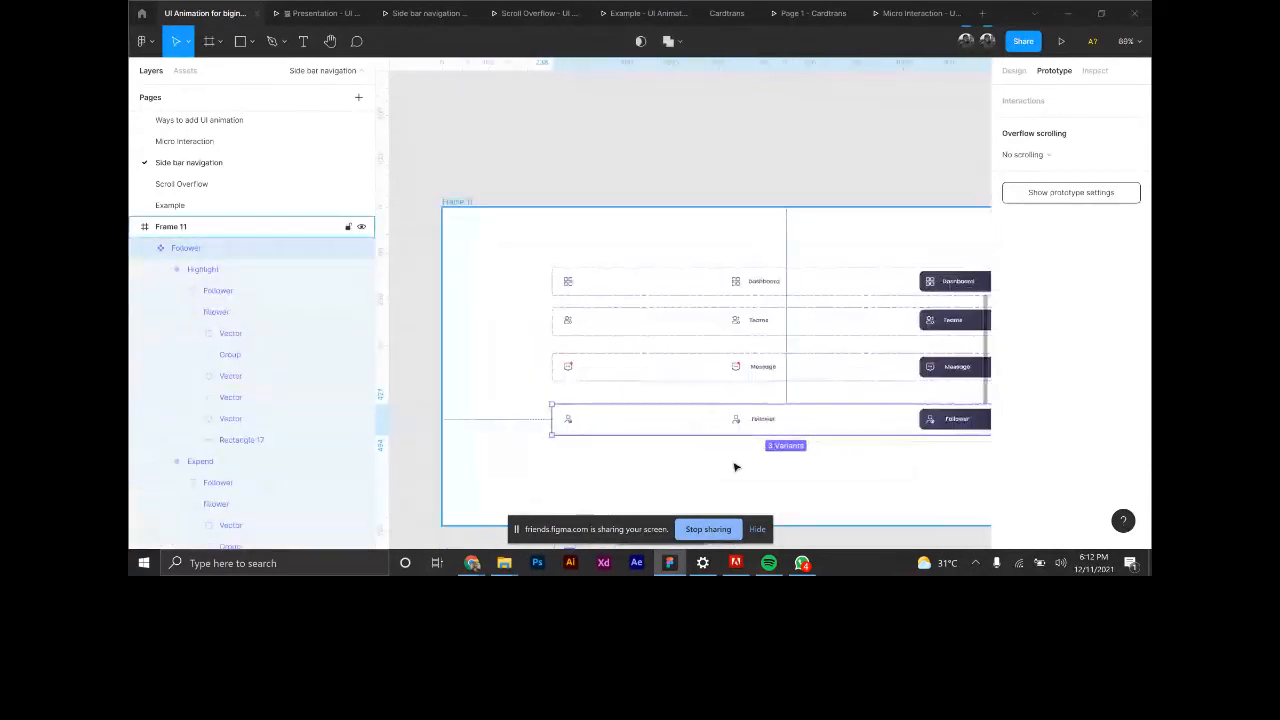
pyautogui.scroll(-3, 655, 428)
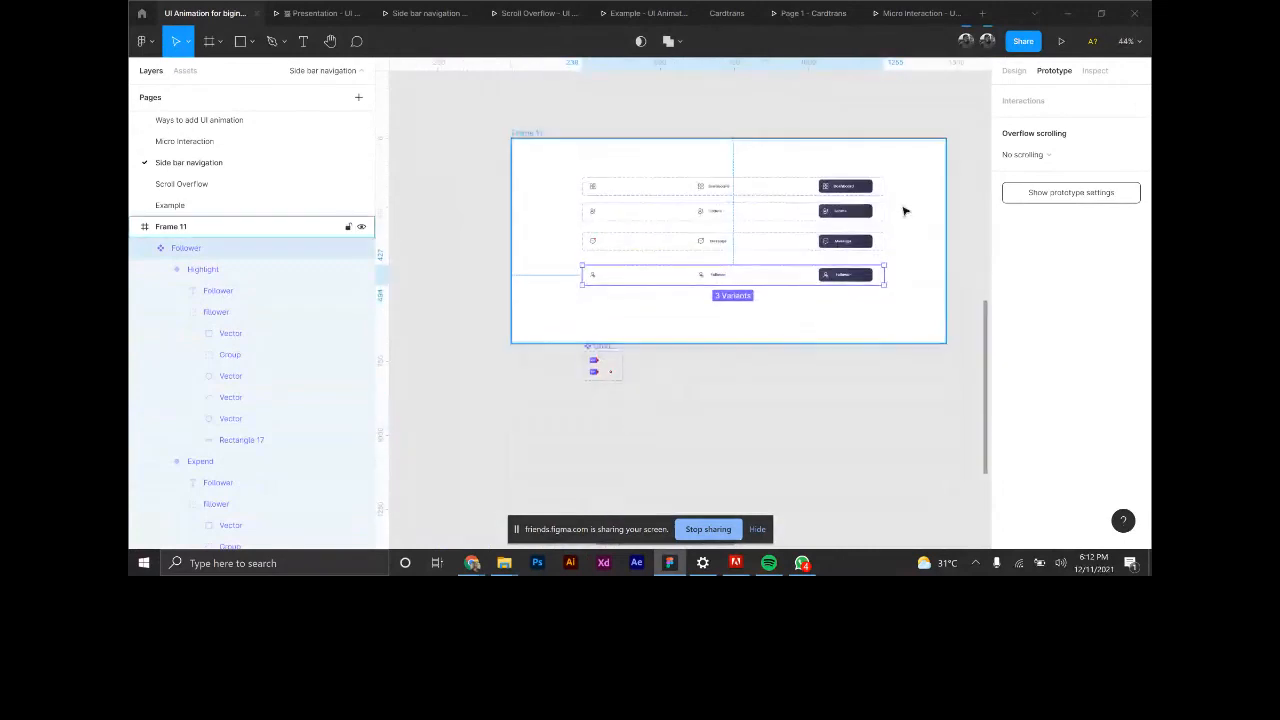
pyautogui.scroll(2, 905, 211)
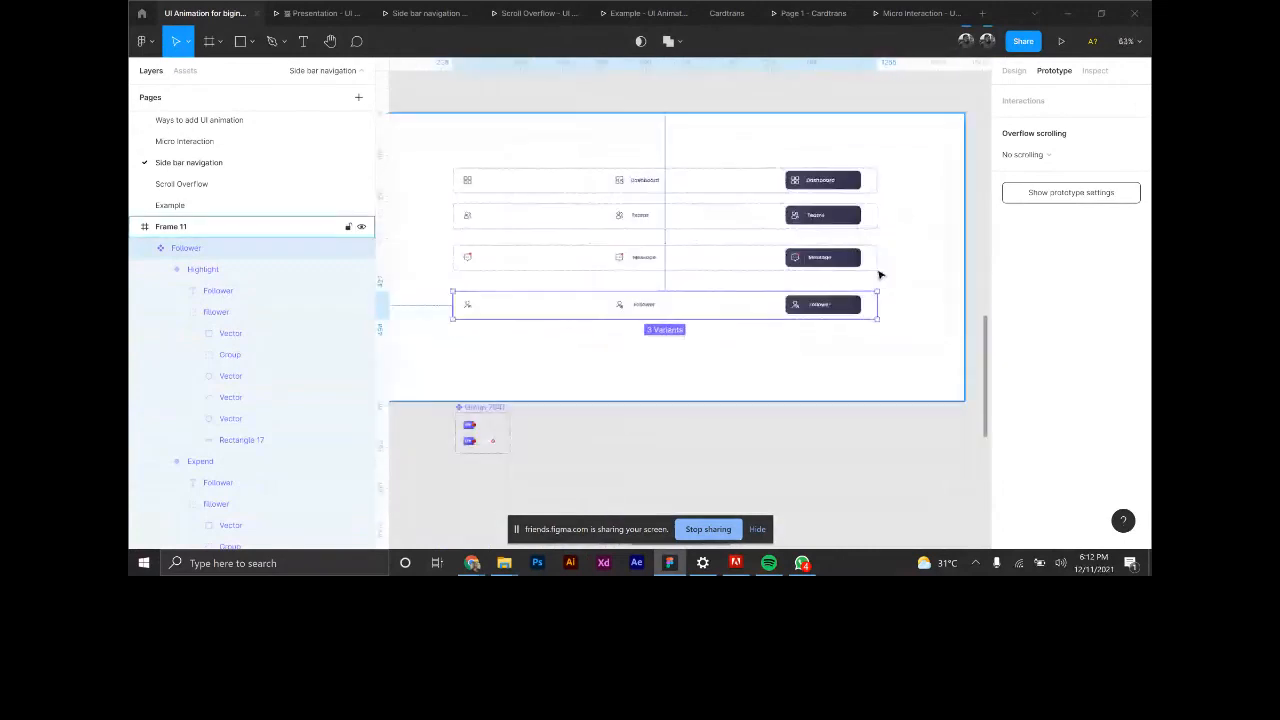
# Inspect the variant property of both SXP logo variants in the Group 7641 component set below Frame 11.
pyautogui.scroll(5, 520, 436)
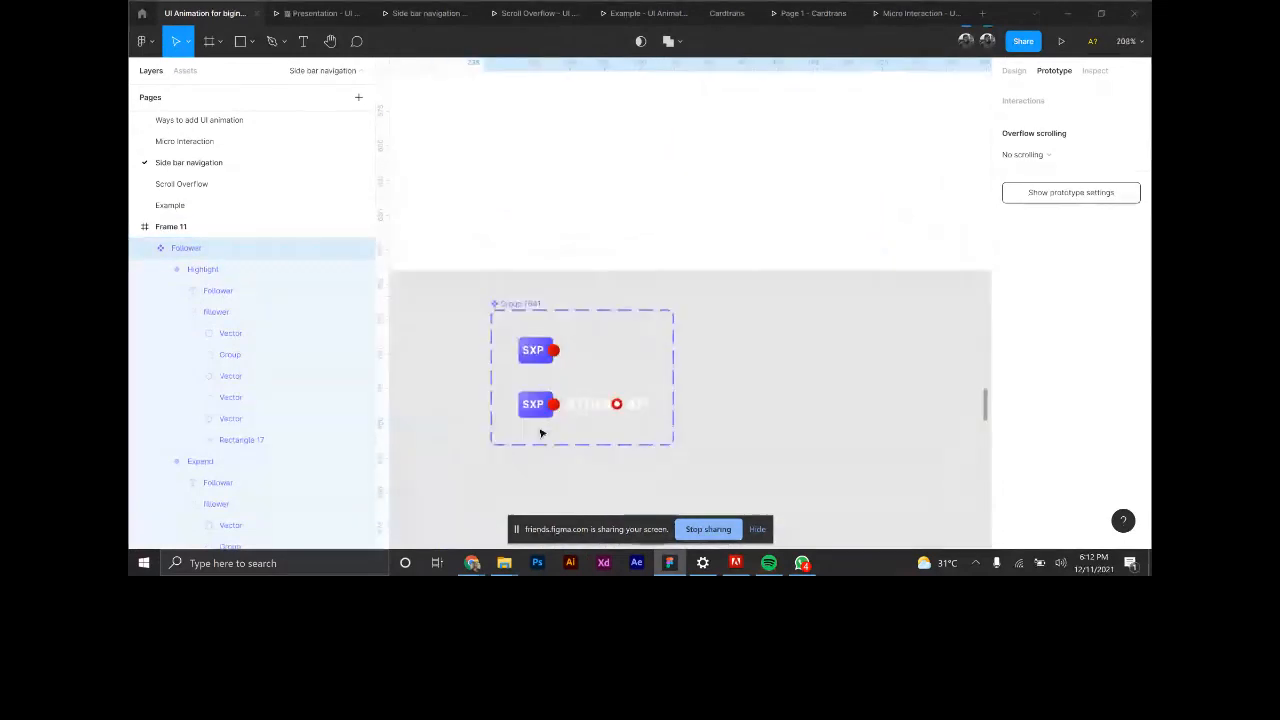
pyautogui.click(560, 347)
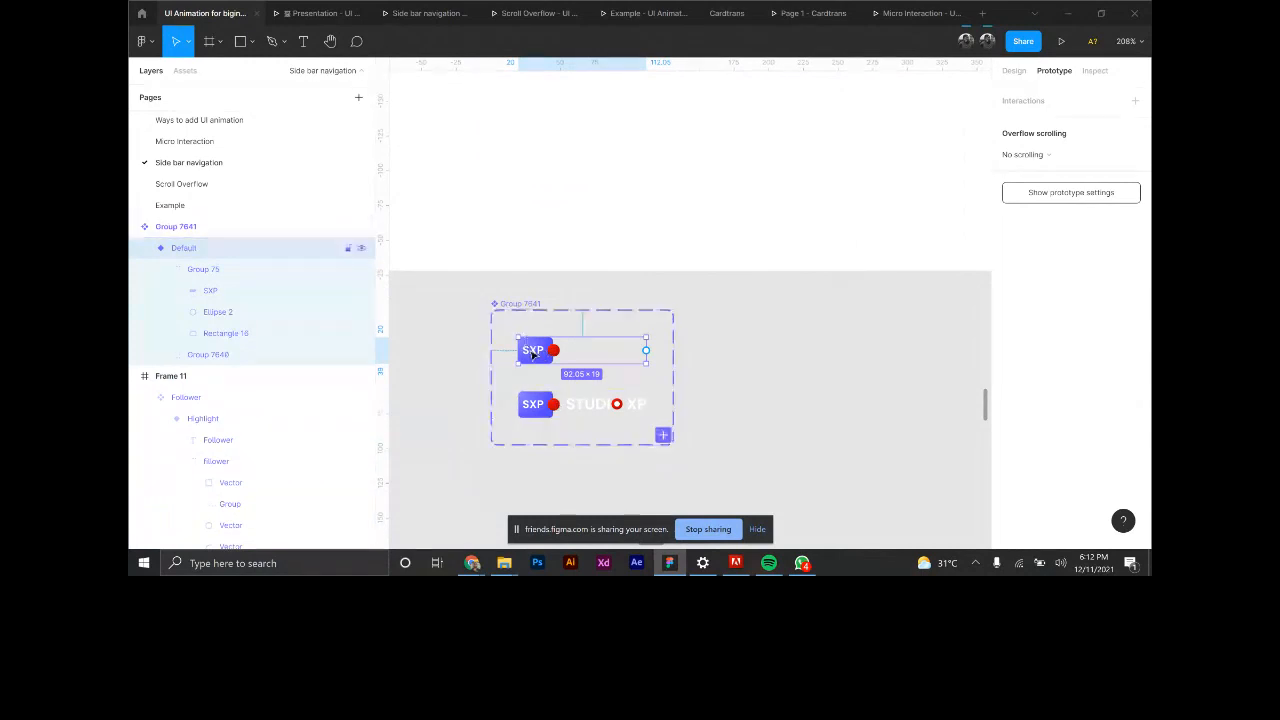
pyautogui.click(1014, 71)
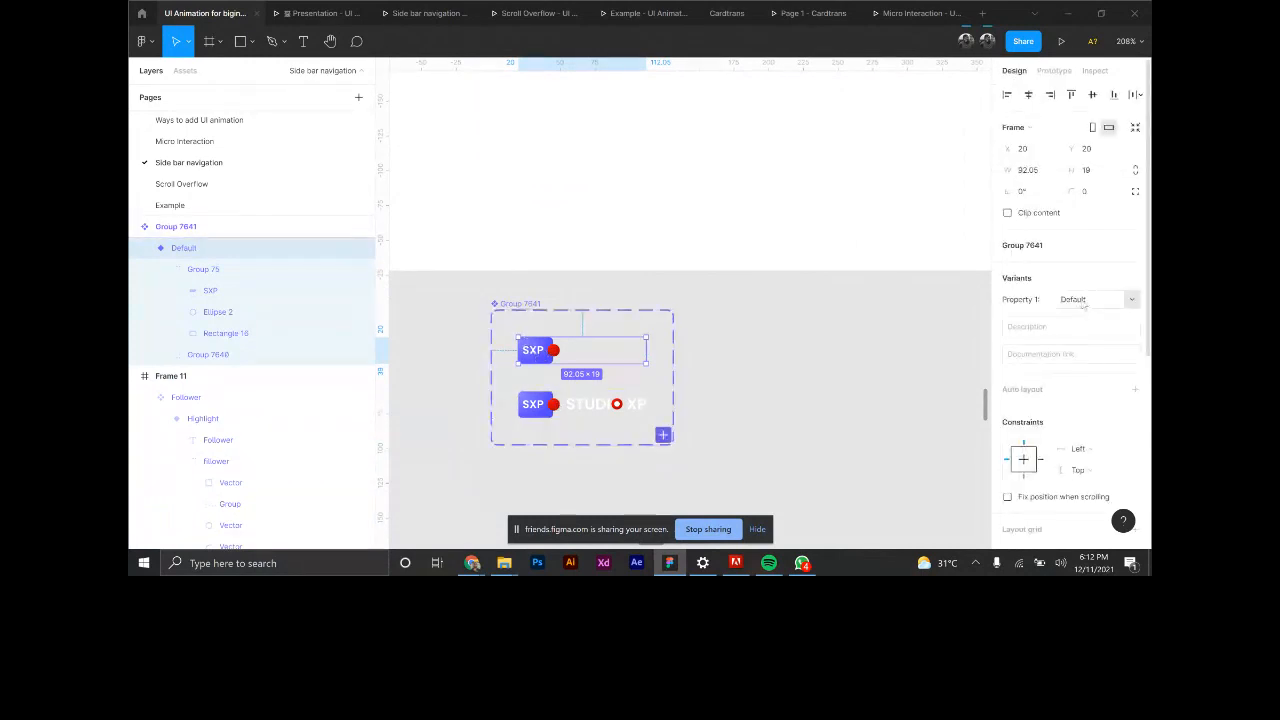
pyautogui.click(541, 409)
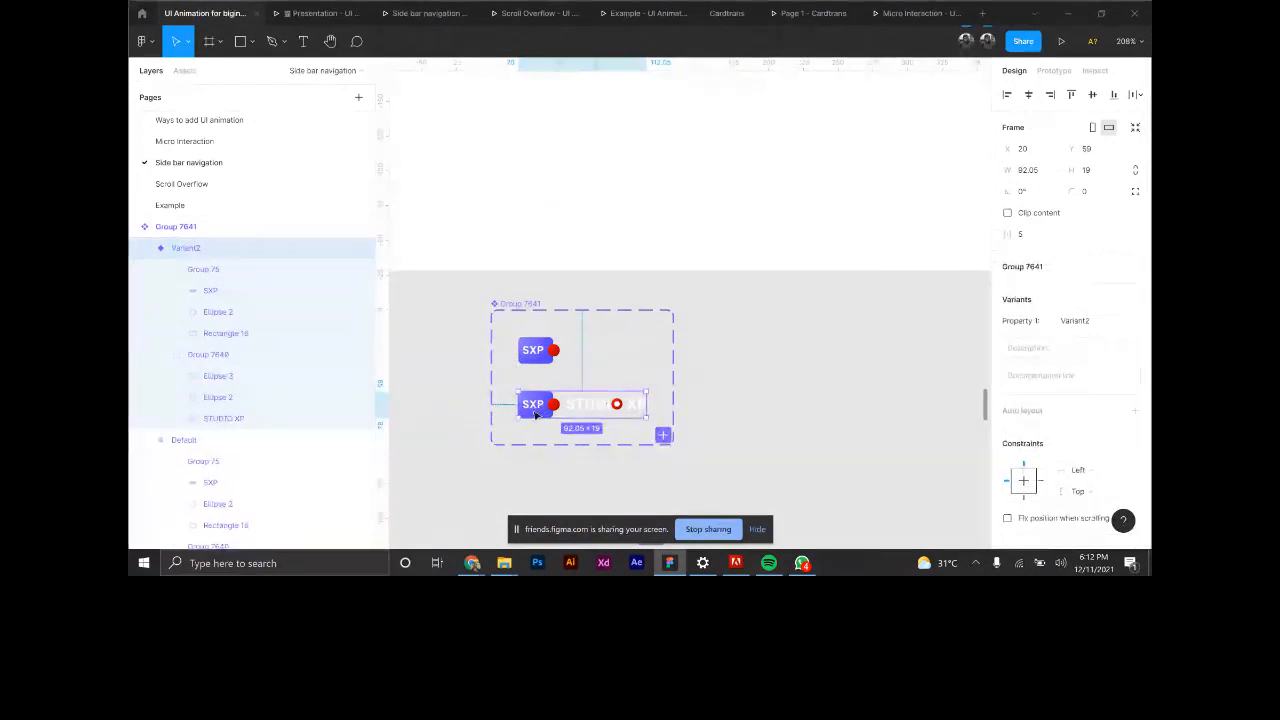
# Locate the Frame 5 sidebar component set and inspect its narrow Default variant.
pyautogui.scroll(-10, 790, 403)
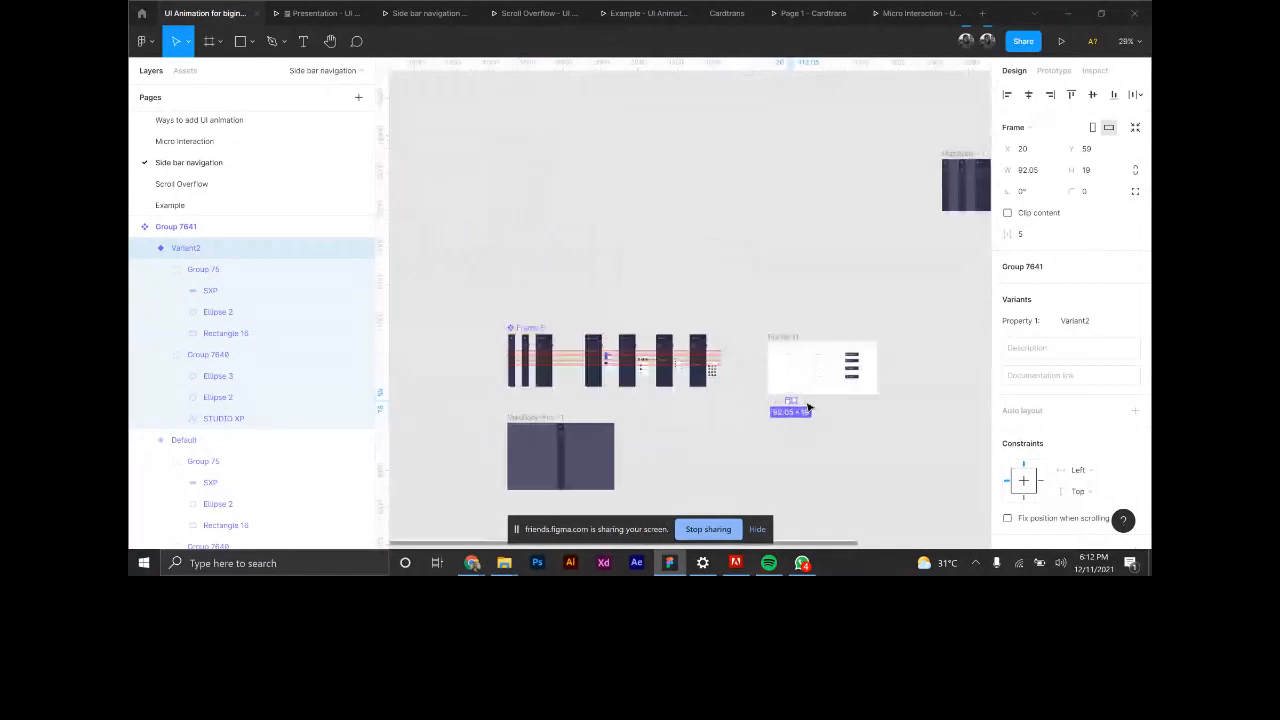
pyautogui.scroll(5, 508, 370)
pyautogui.scroll(8, 472, 290)
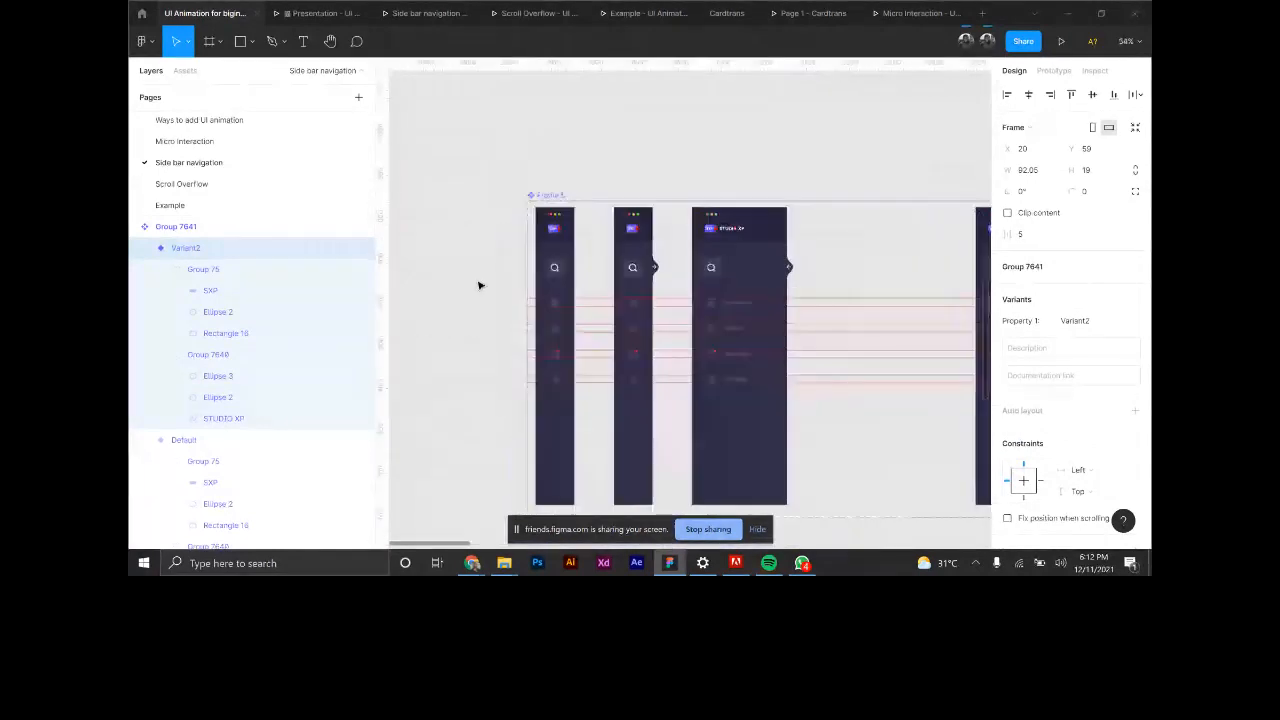
pyautogui.scroll(-1, 501, 296)
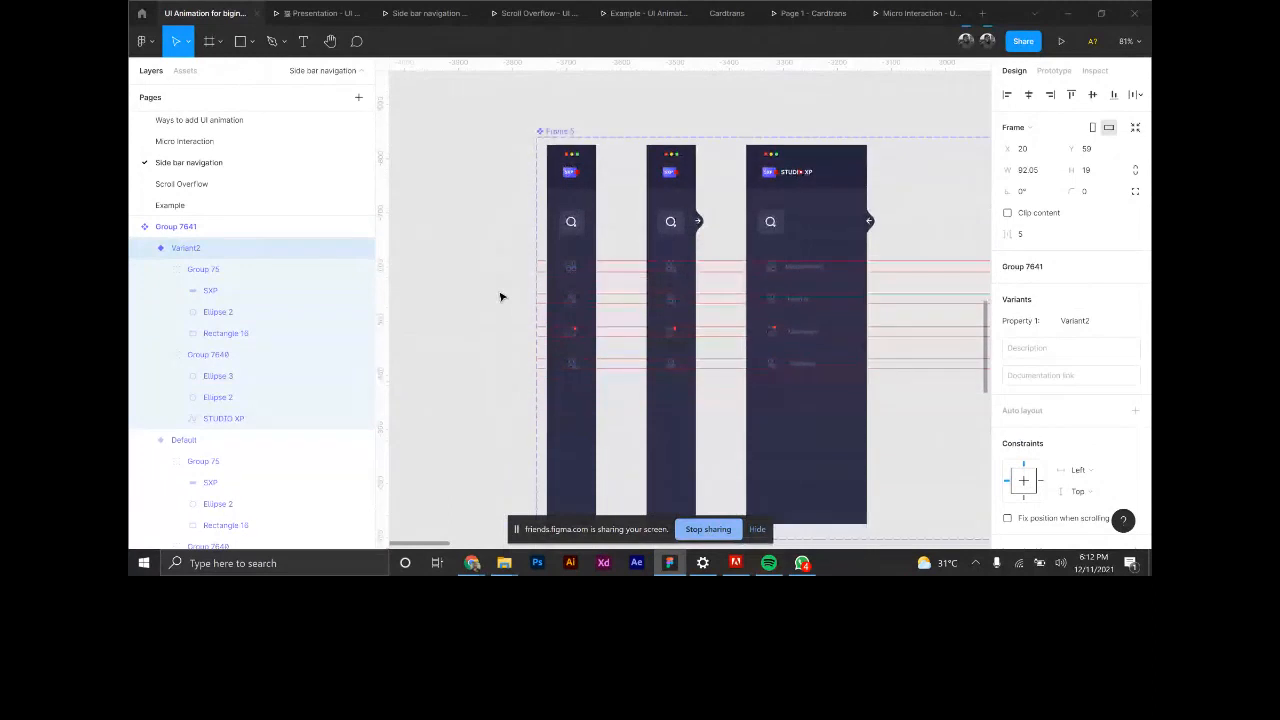
pyautogui.scroll(-1, 501, 296)
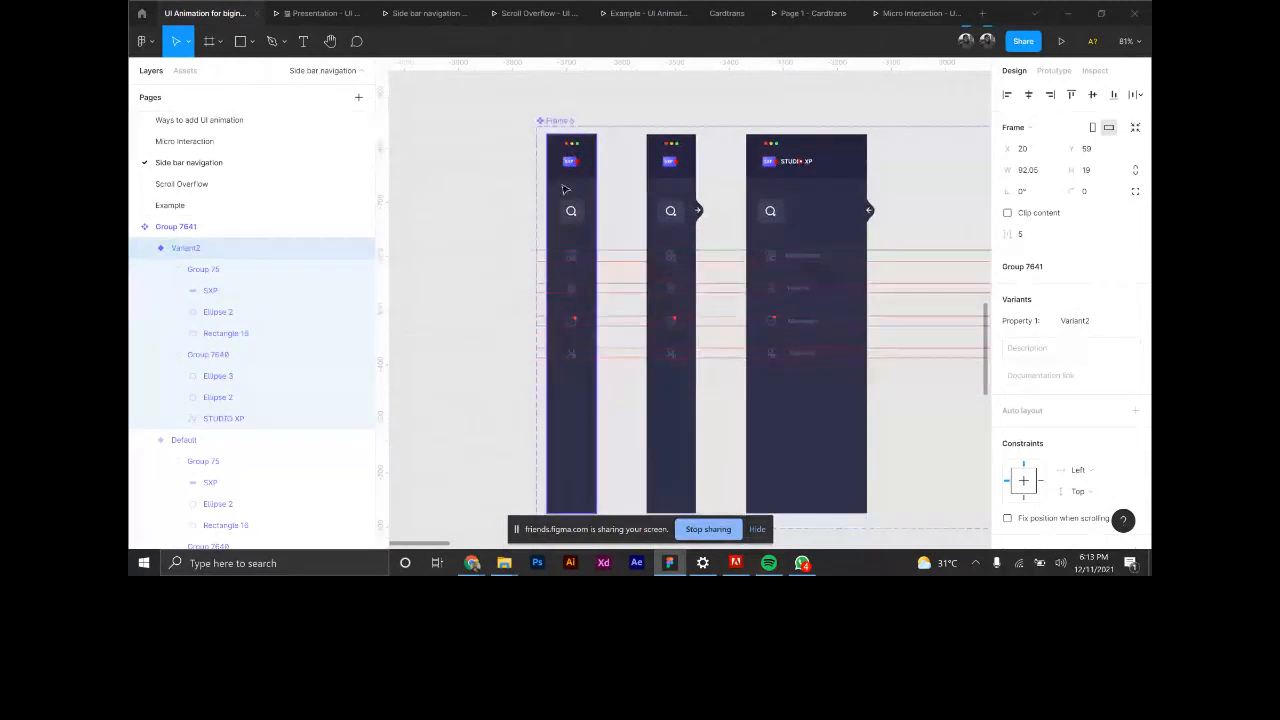
pyautogui.scroll(-2, 564, 189)
pyautogui.click(573, 226)
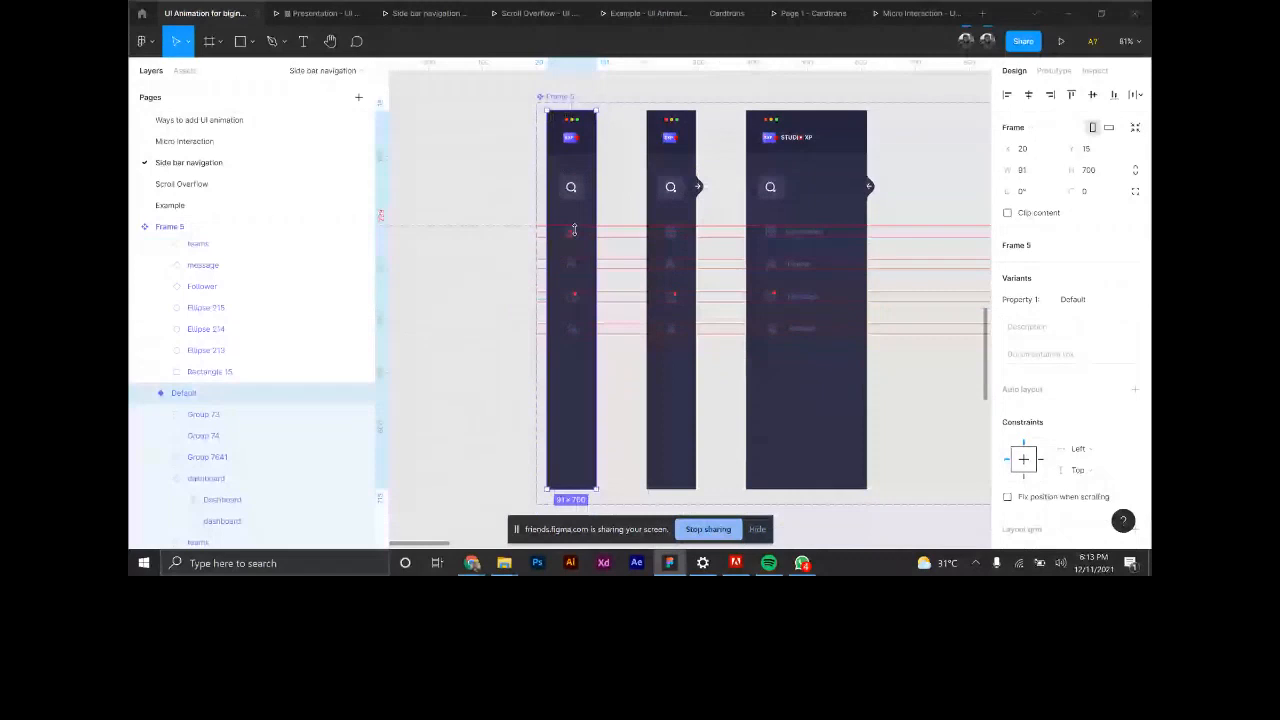
# Review the whole Frame 5 sidebar component set and select it to view its variant properties.
pyautogui.scroll(-1, 473, 145)
pyautogui.scroll(-5, 473, 145)
pyautogui.moveTo(462, 104); pyautogui.dragTo(982, 272)
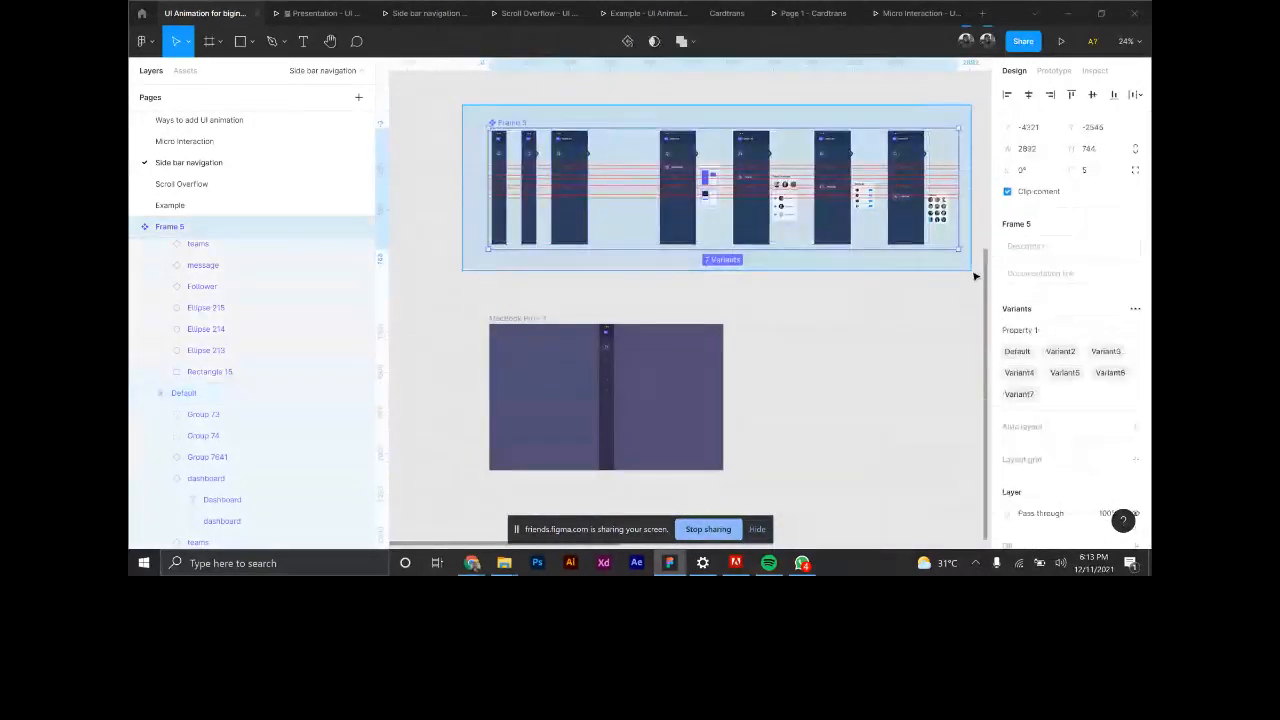
pyautogui.click(774, 300)
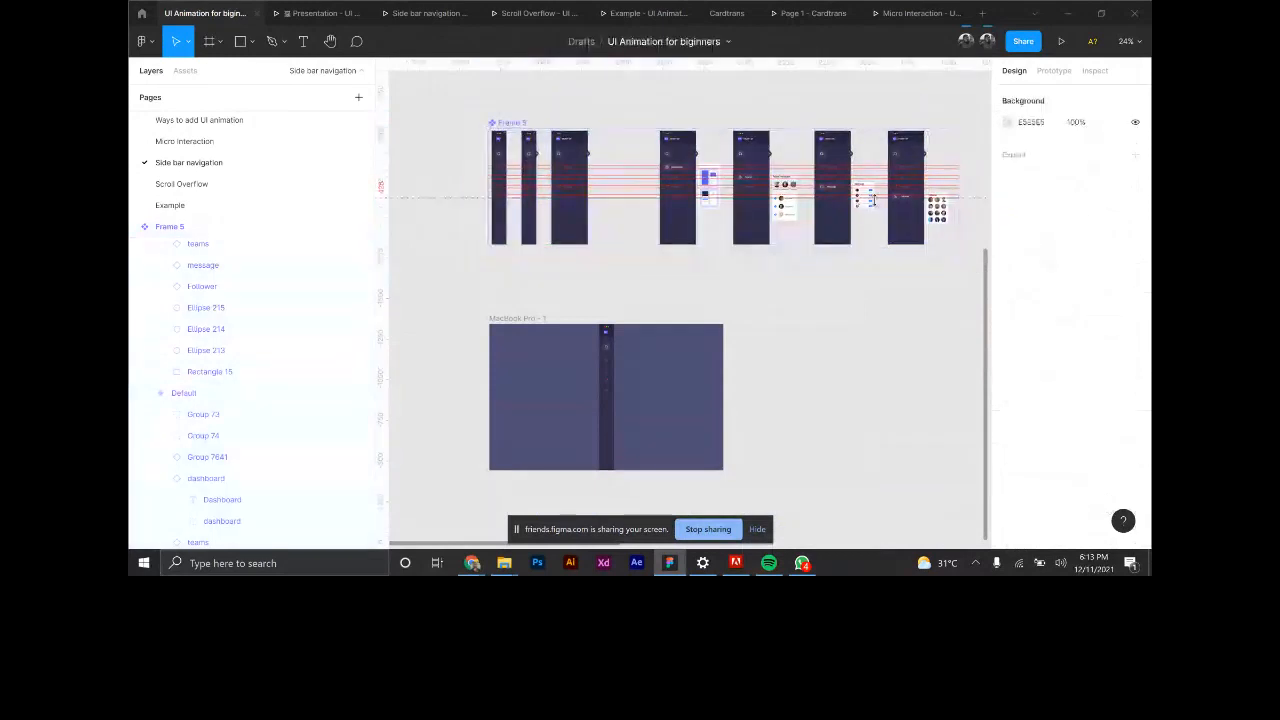
pyautogui.moveTo(874, 200); pyautogui.dragTo(622, 277)
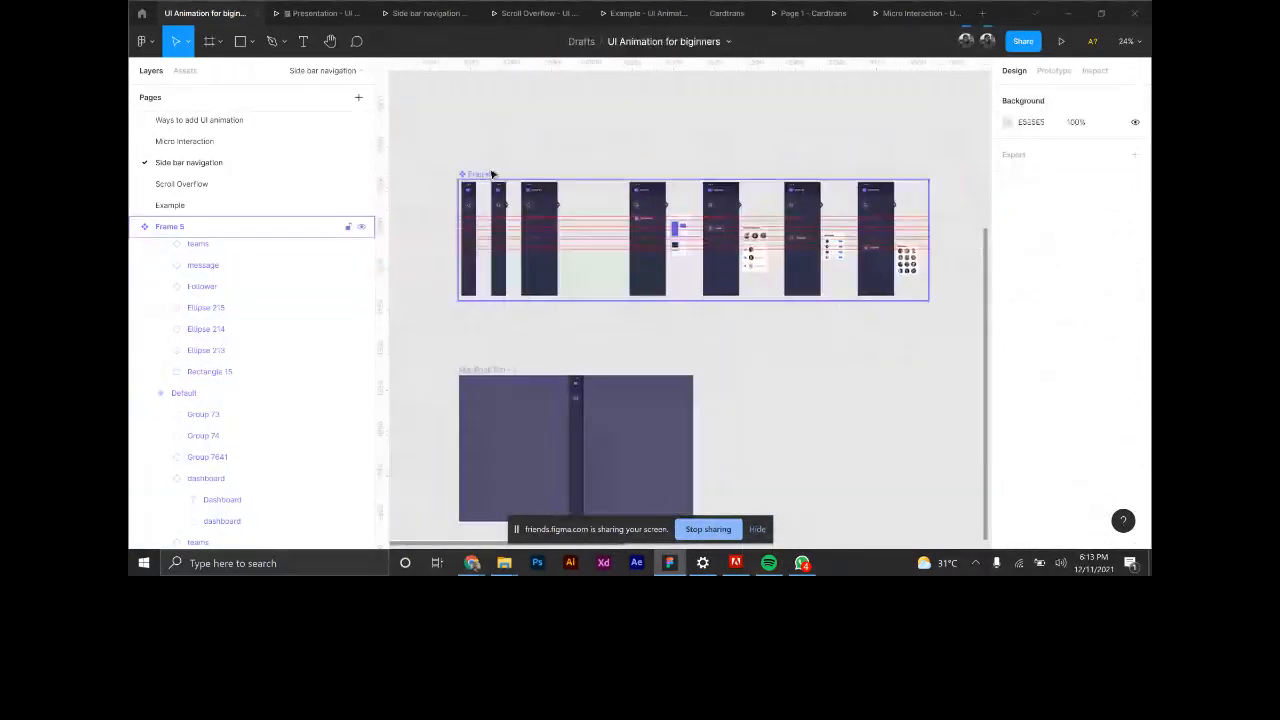
pyautogui.click(490, 176)
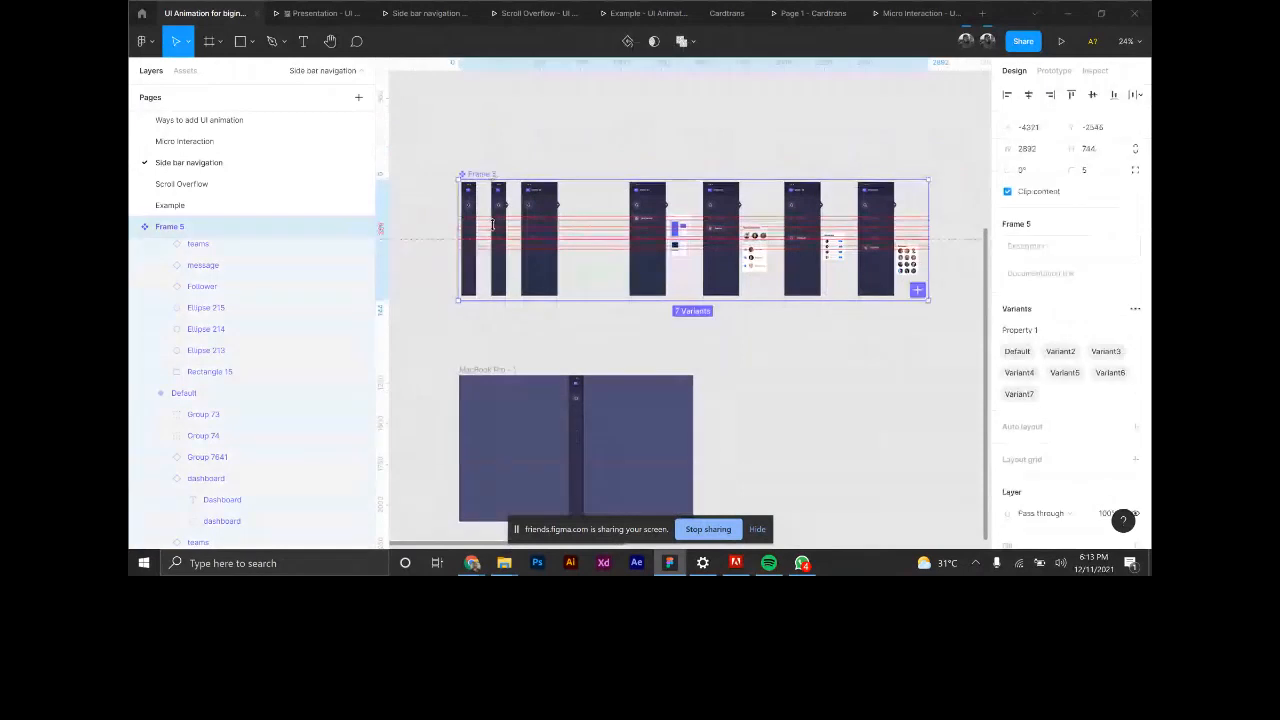
# Remove all the horizontal ruler guides crossing the Dashboard, Teams, Message and Follower rows of the sidebar variants.
pyautogui.scroll(5, 492, 225)
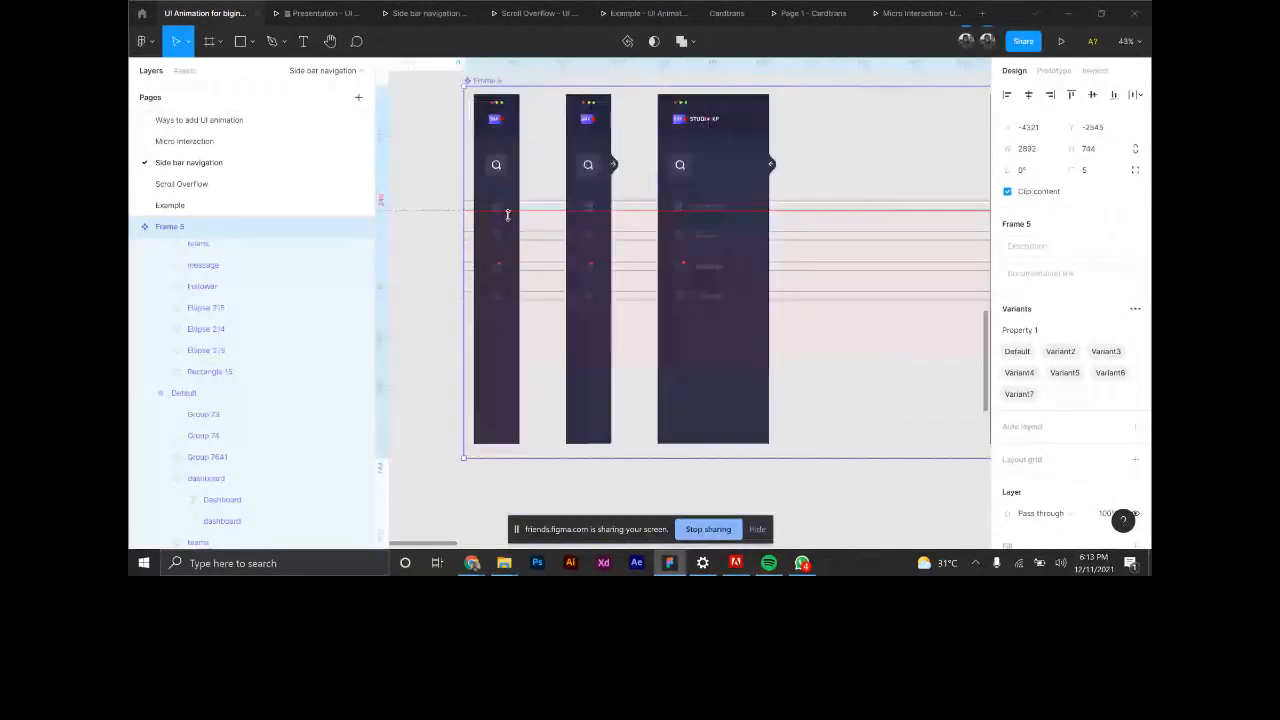
pyautogui.scroll(3, 590, 205)
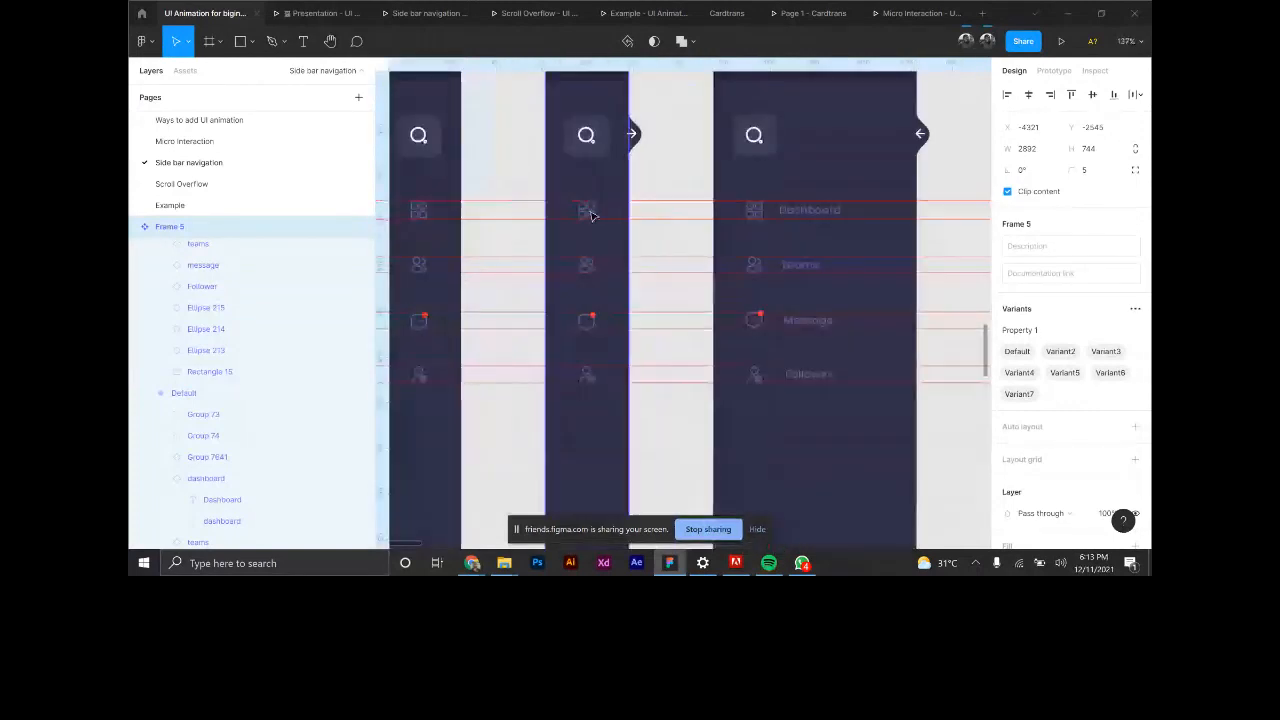
pyautogui.click(590, 215)
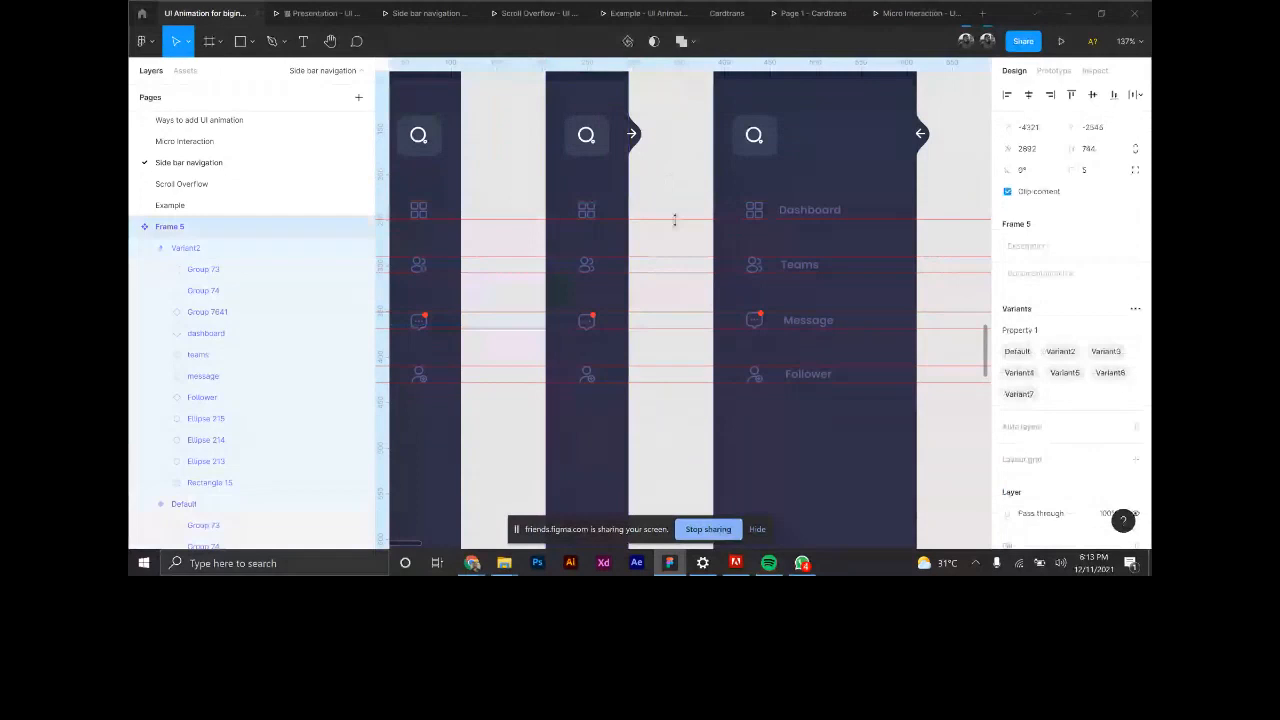
pyautogui.moveTo(675, 220); pyautogui.dragTo(668, 64)
pyautogui.moveTo(683, 258); pyautogui.dragTo(655, 63)
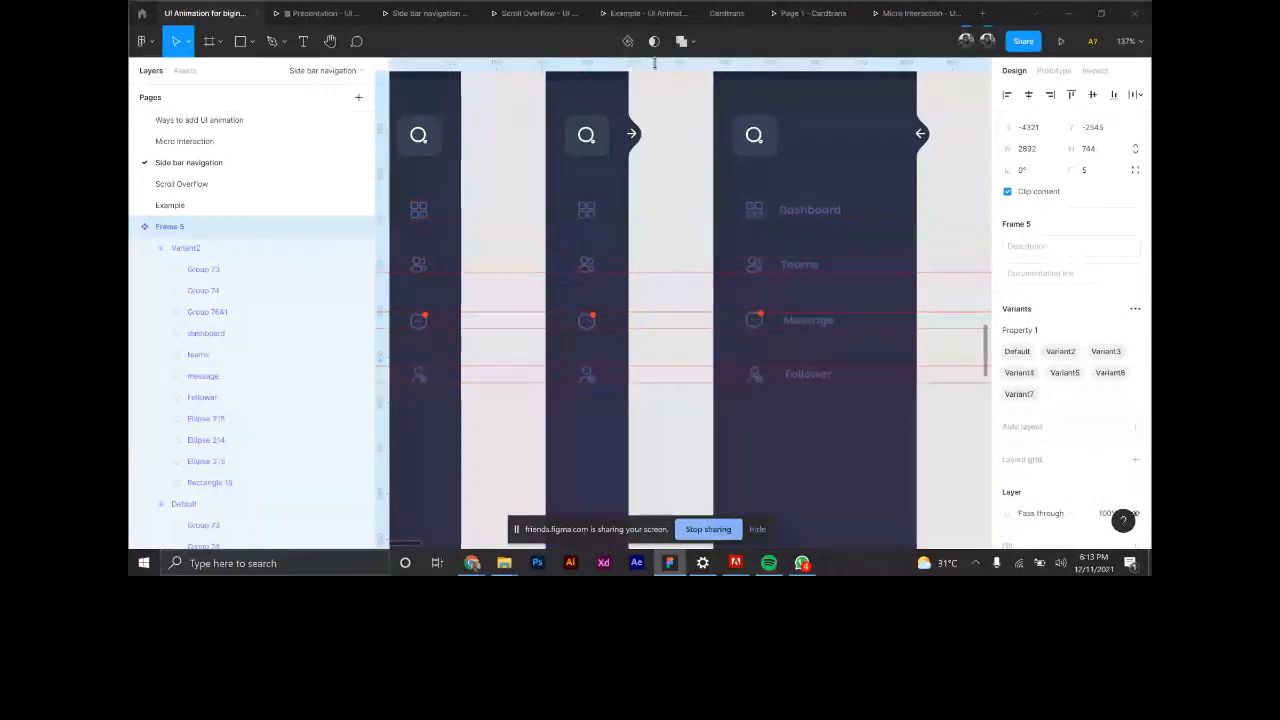
pyautogui.moveTo(660, 272); pyautogui.dragTo(663, 64)
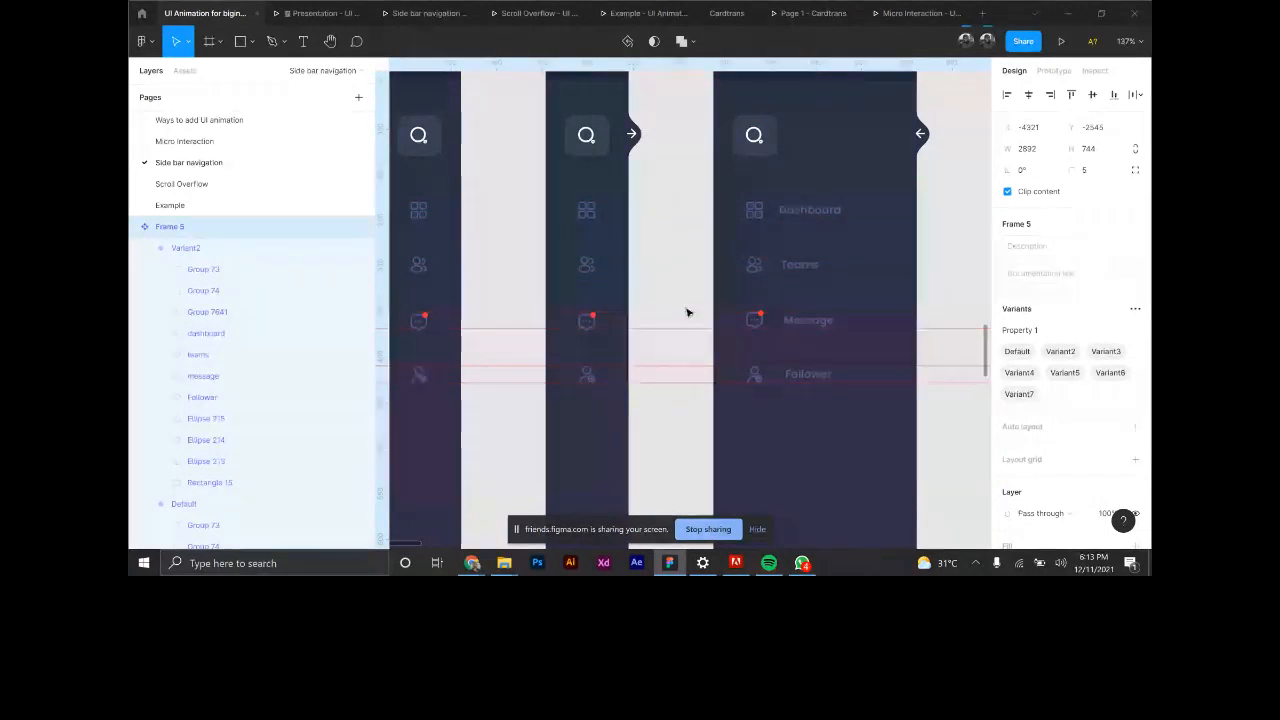
pyautogui.moveTo(687, 328); pyautogui.dragTo(647, 69)
pyautogui.moveTo(677, 366); pyautogui.dragTo(662, 68)
pyautogui.moveTo(691, 381); pyautogui.dragTo(674, 70)
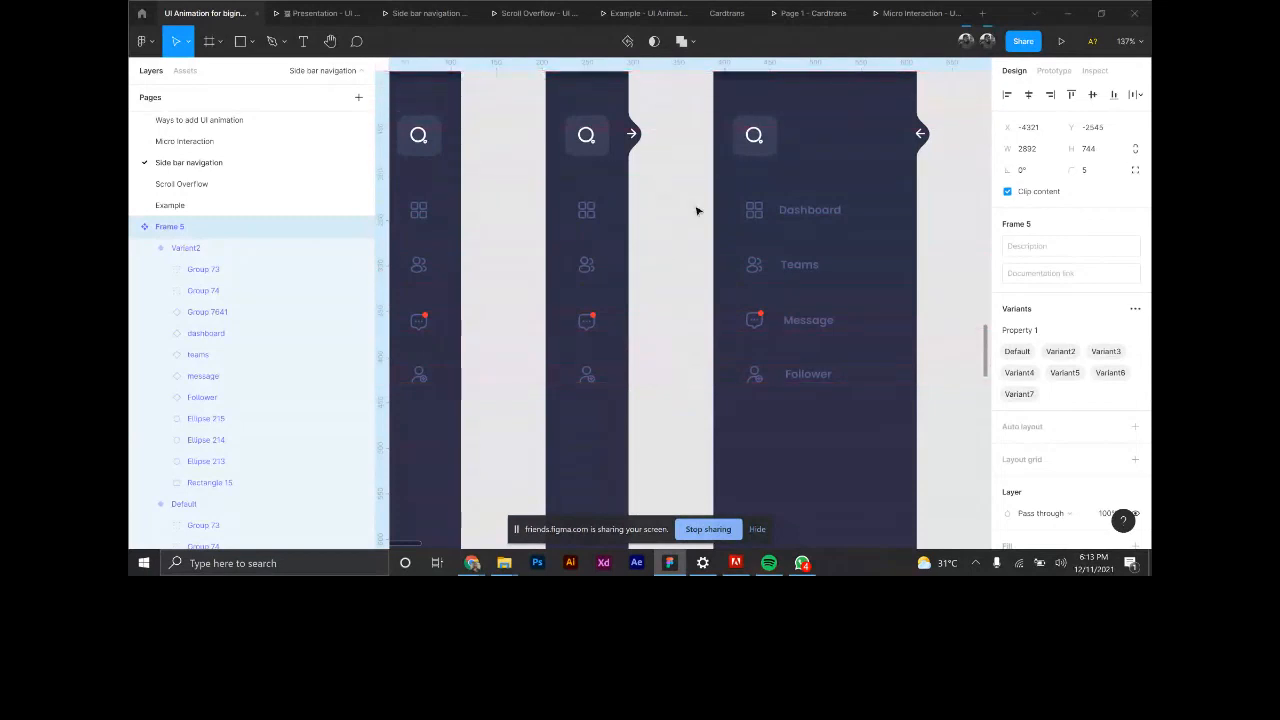
# Compare the Property 1 names of the collapsed, arrow-handle and expanded sidebar variants in Frame 5.
pyautogui.scroll(-3, 683, 326)
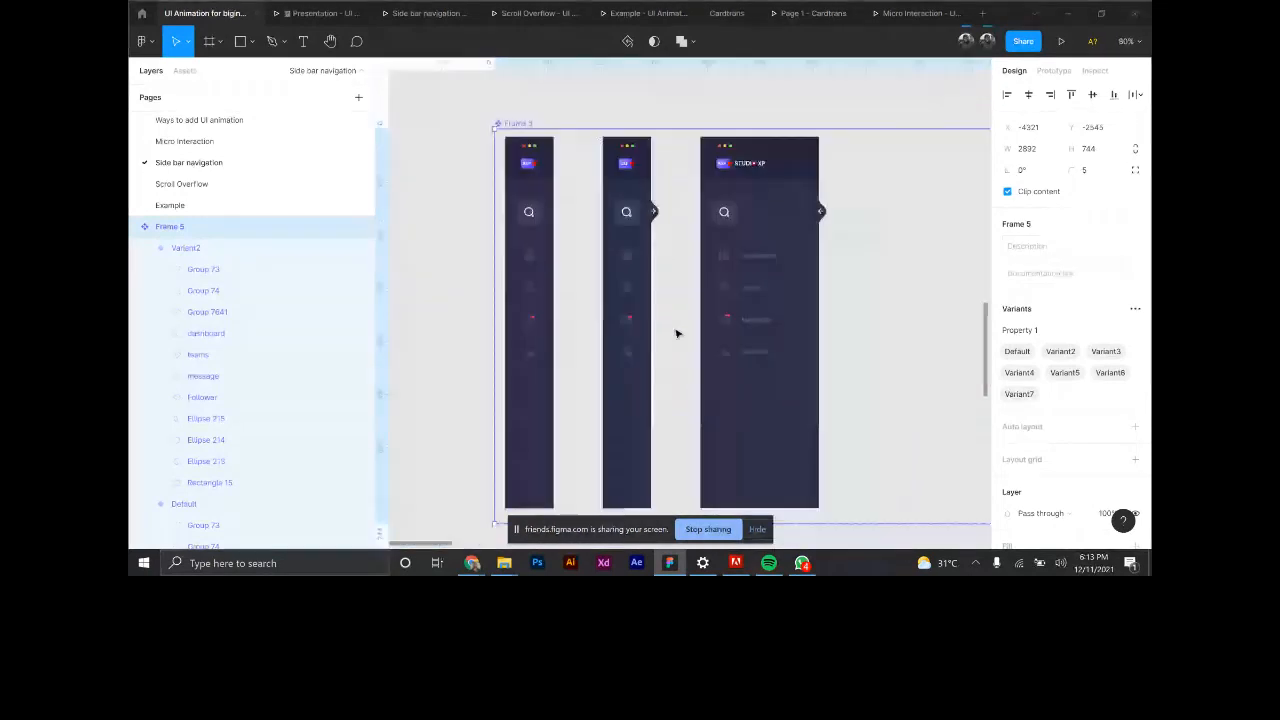
pyautogui.scroll(-1, 676, 334)
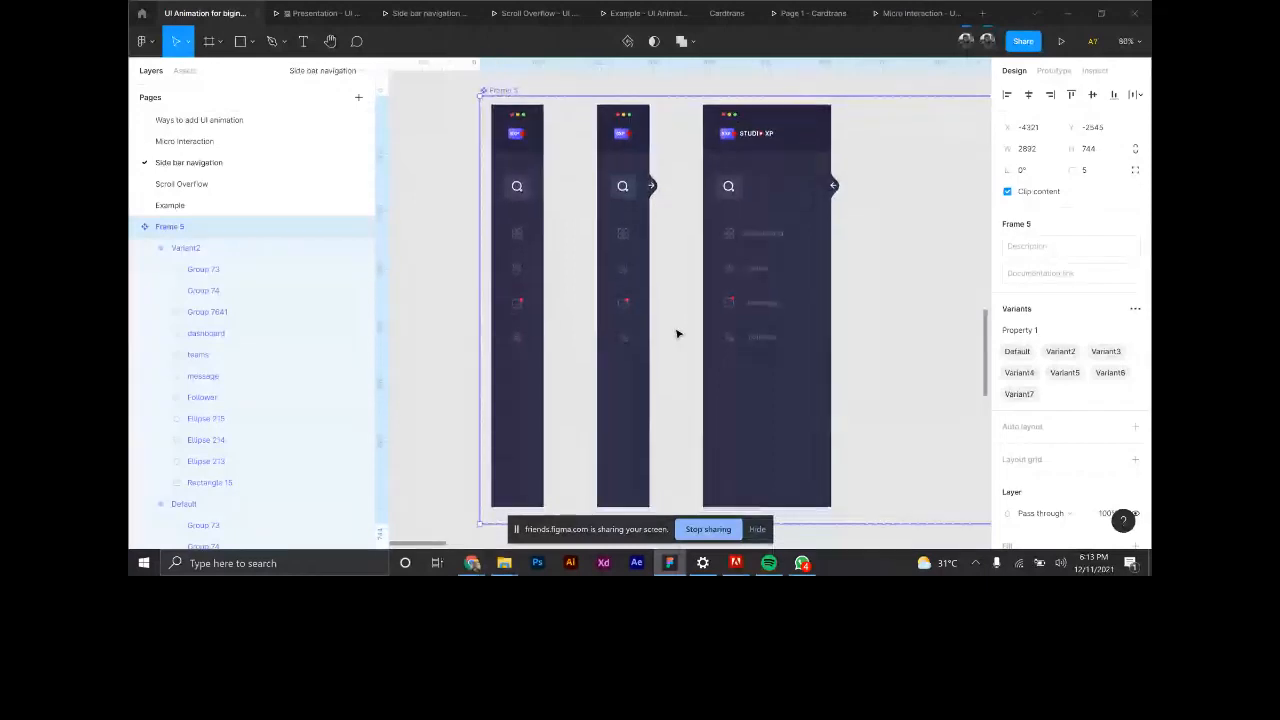
pyautogui.click(444, 257)
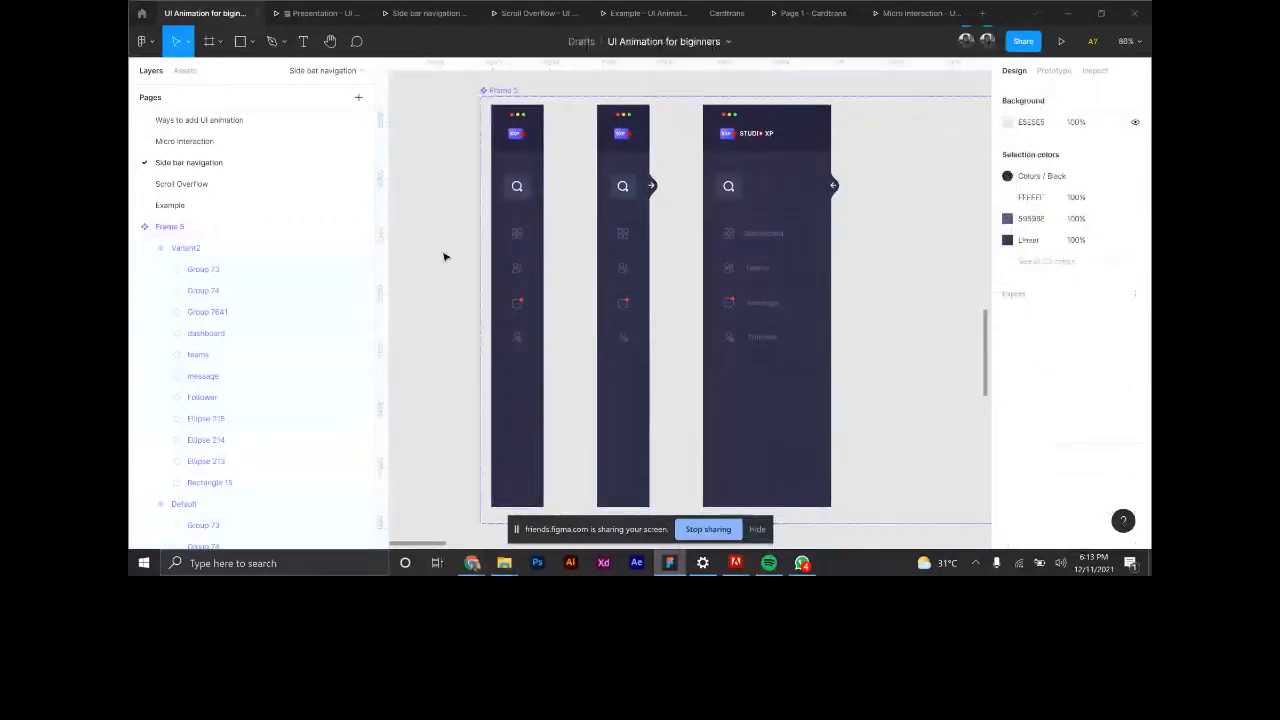
pyautogui.click(519, 243)
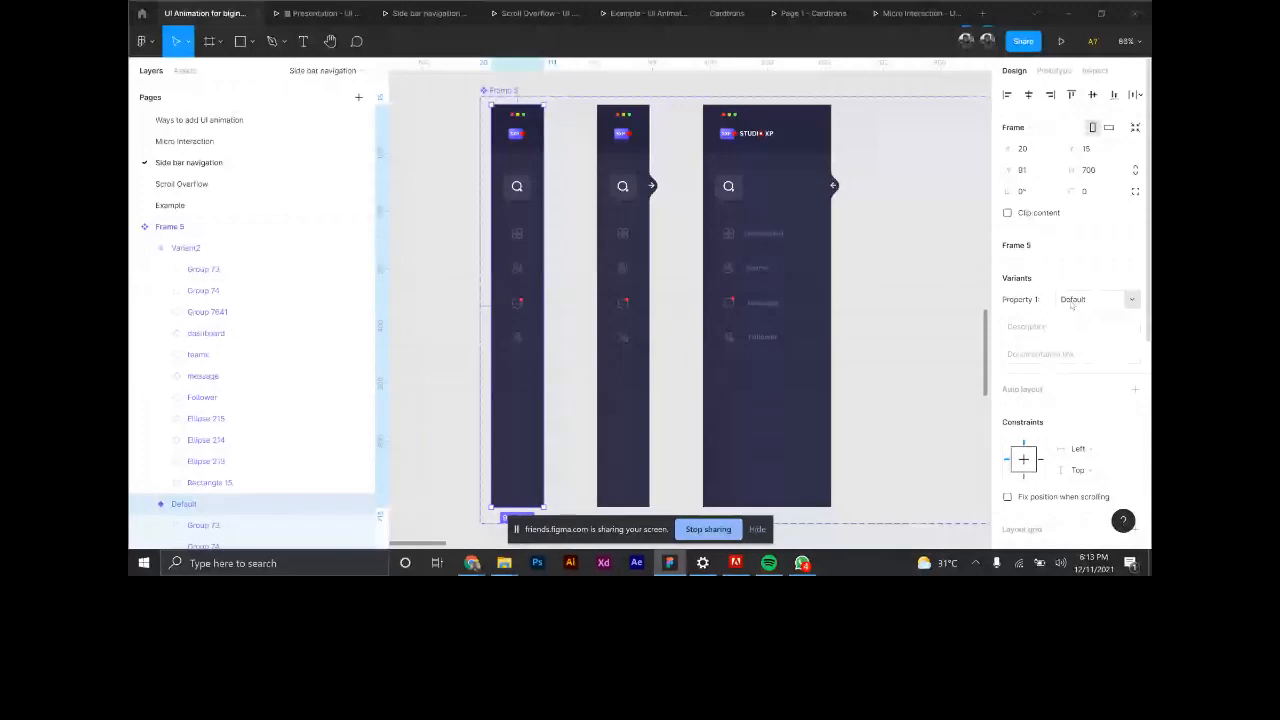
pyautogui.click(642, 330)
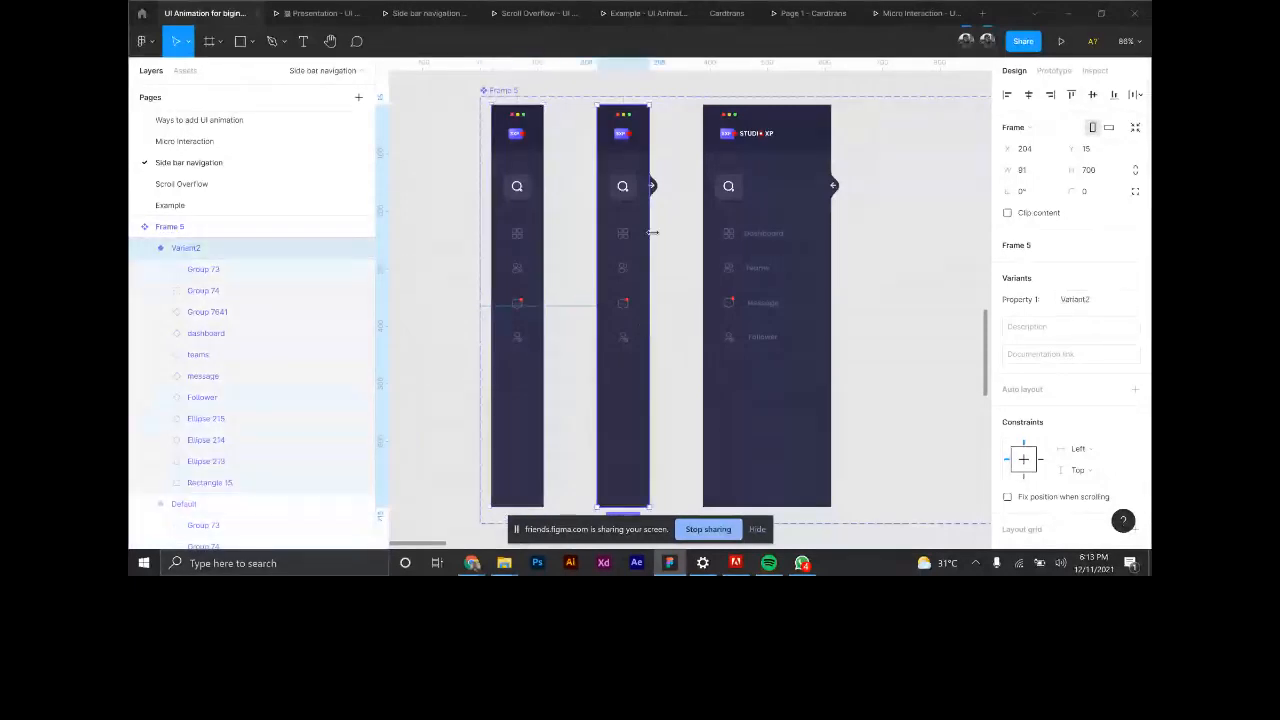
pyautogui.click(787, 316)
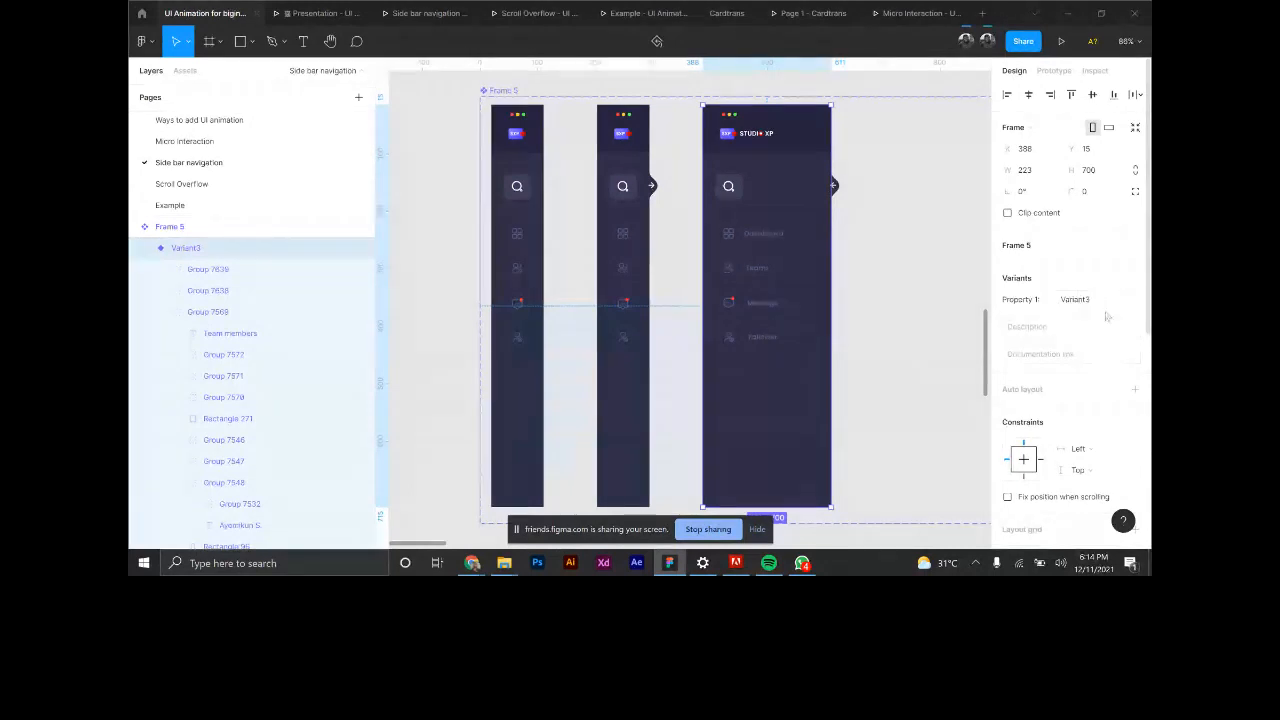
pyautogui.click(1090, 304)
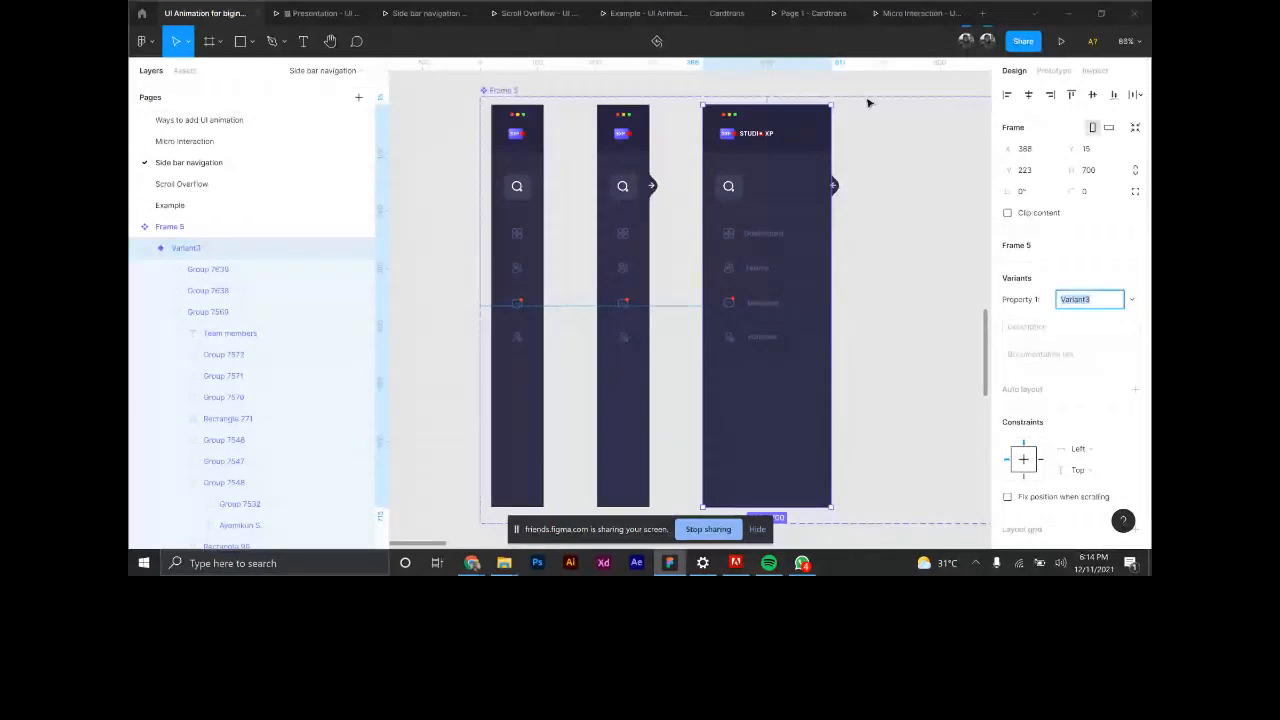
pyautogui.click(859, 324)
pyautogui.moveTo(859, 324); pyautogui.dragTo(780, 323)
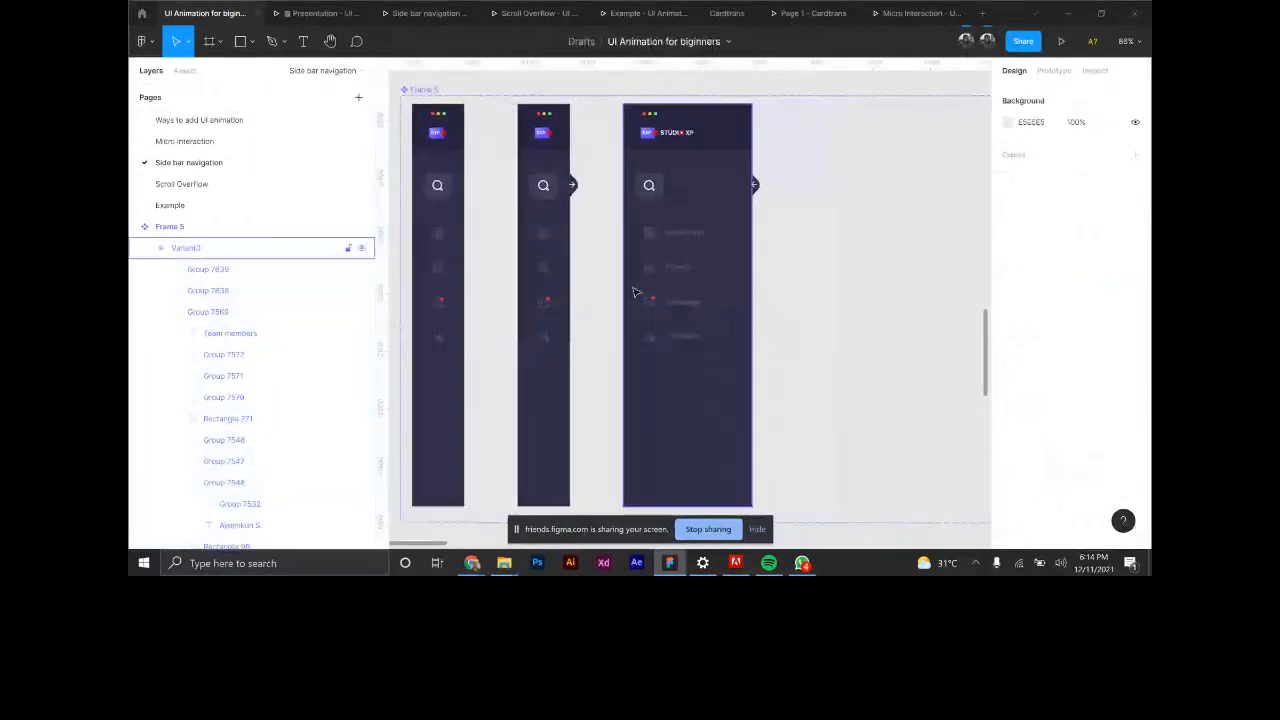
pyautogui.click(733, 282)
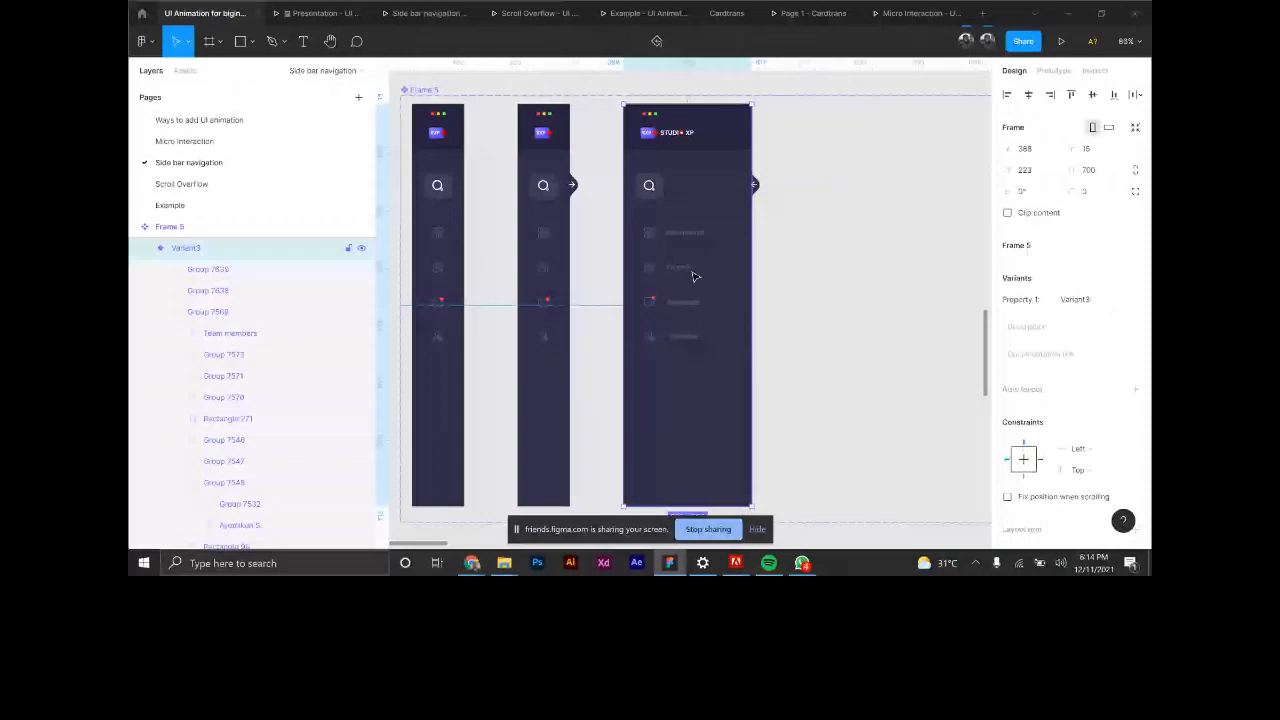
# Select the dashboard icon in the Default sidebar variant and check which Property 1 options it offers.
pyautogui.scroll(-5, 748, 290)
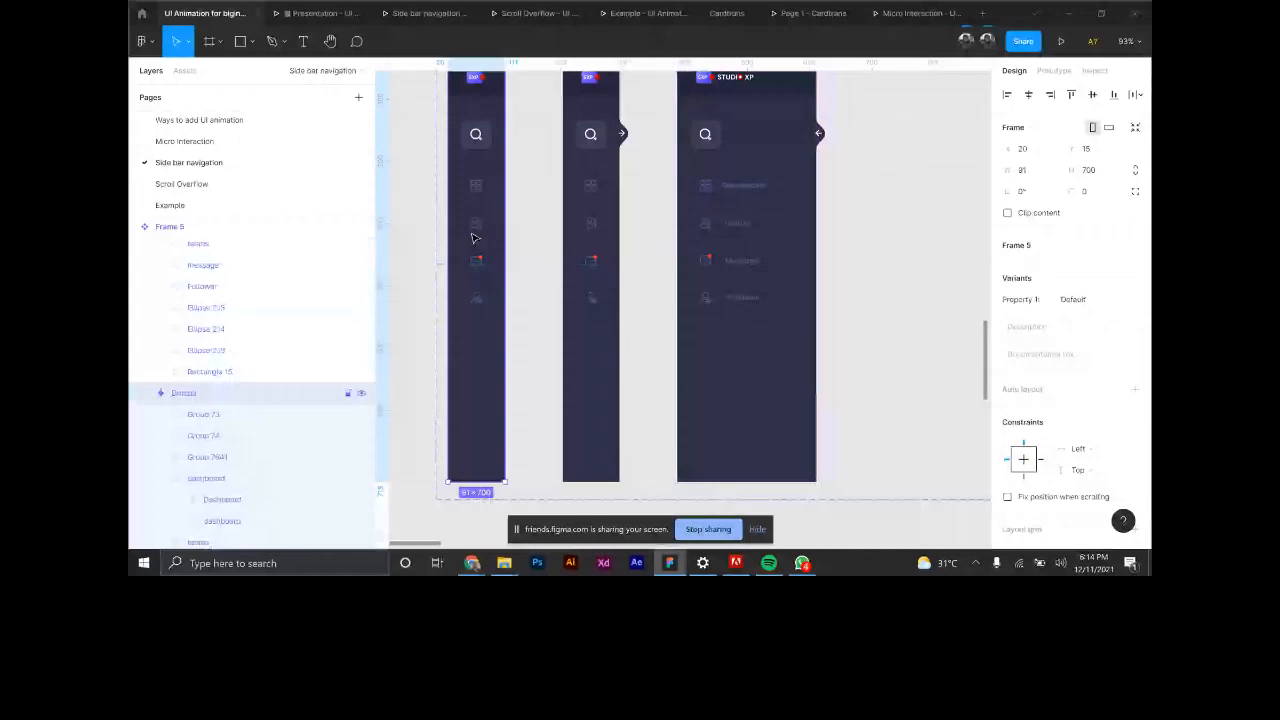
pyautogui.click(476, 185)
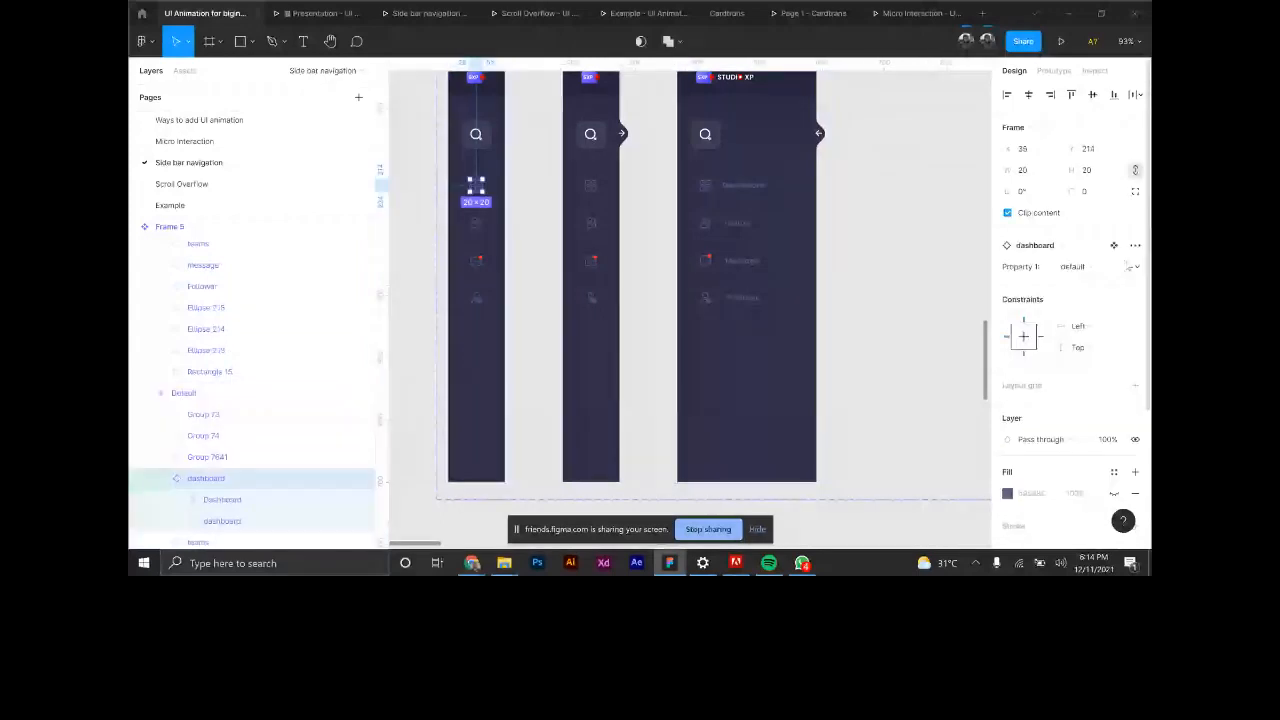
pyautogui.click(1078, 267)
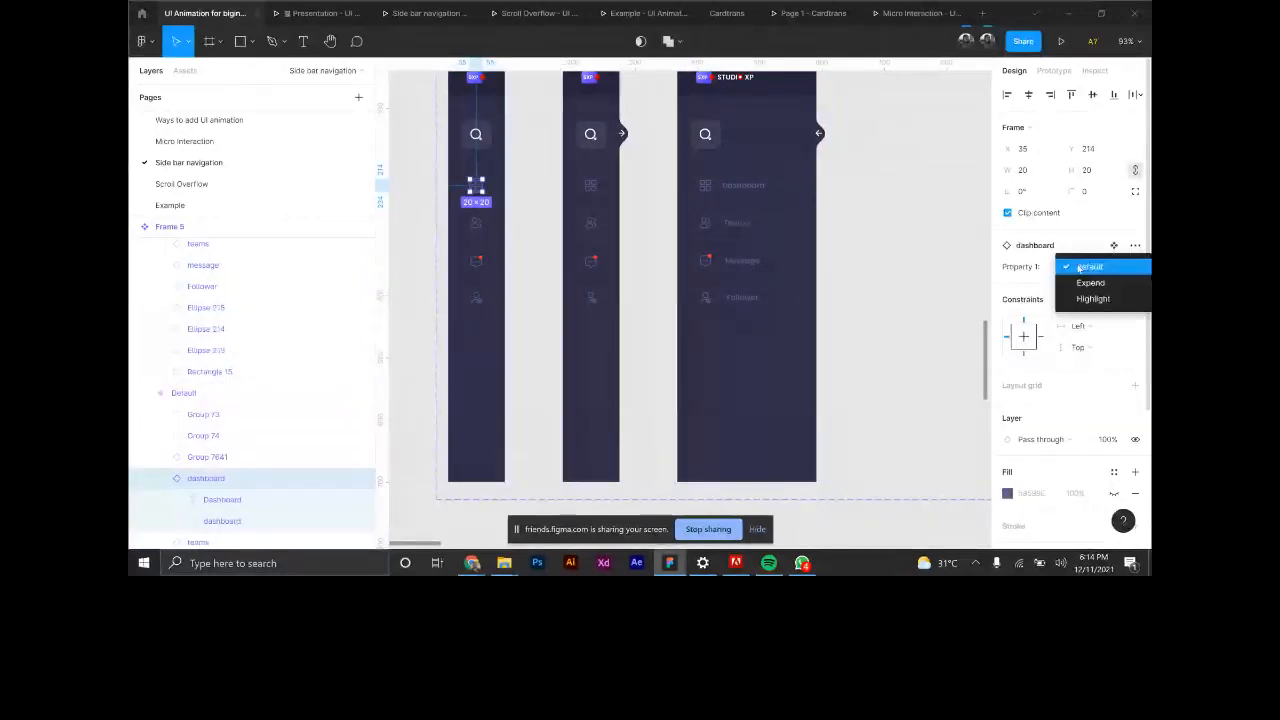
pyautogui.click(934, 256)
# Locate the dashboard component set in Frame 11 and select it to view its Property 1 variants.
pyautogui.scroll(-5, 934, 256)
pyautogui.hscroll(8, 934, 256)
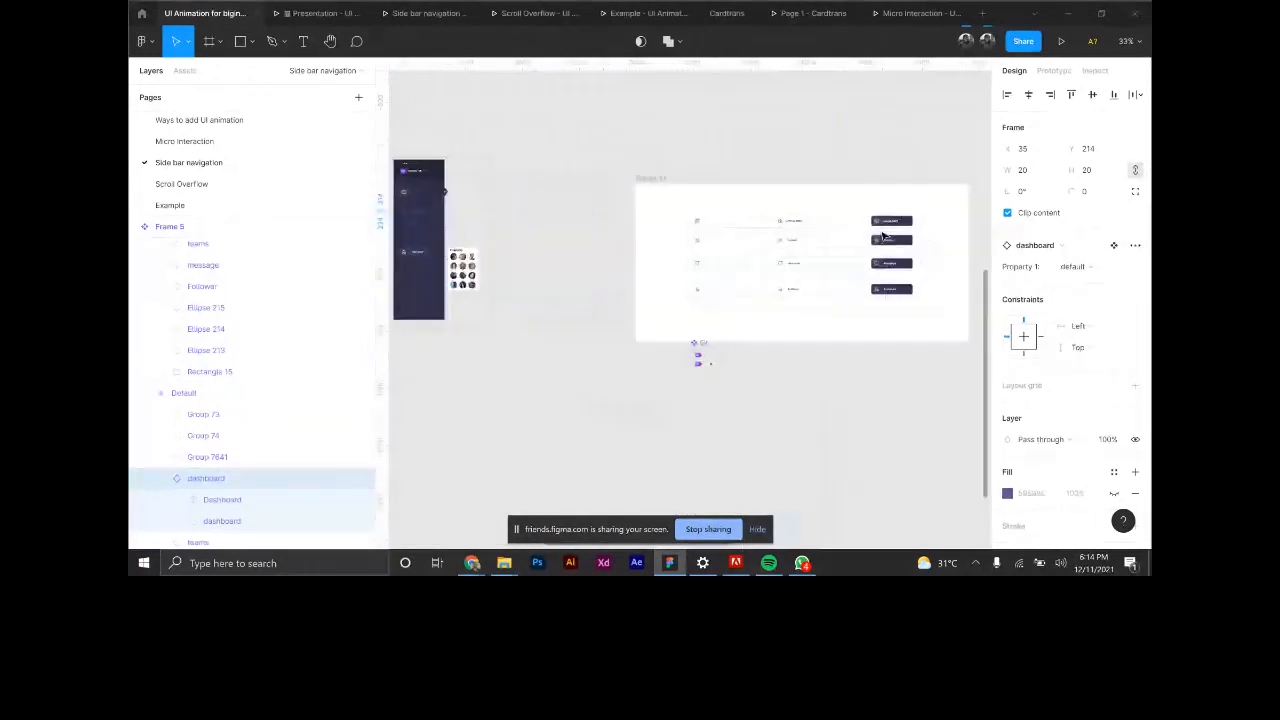
pyautogui.click(708, 227)
pyautogui.scroll(-5, 708, 227)
pyautogui.hscroll(-2, 690, 235)
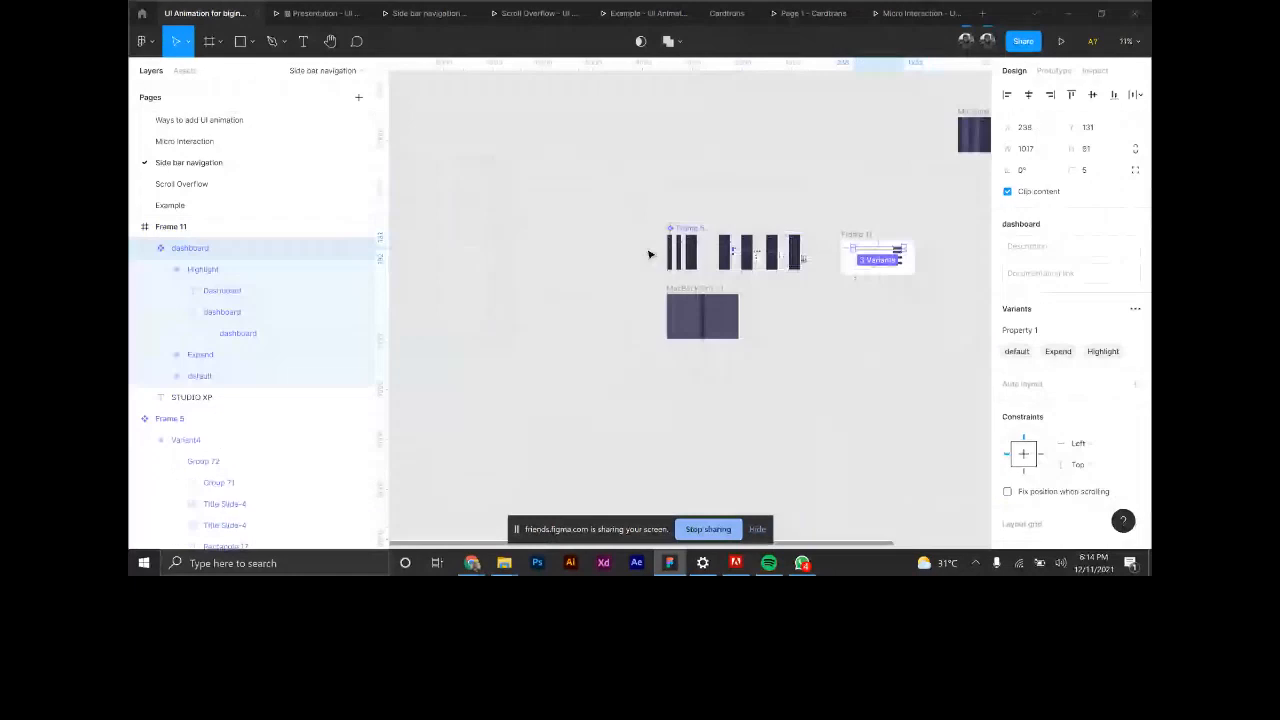
# Switch the dashboard icon in the Default sidebar variant to Expend and return its Property 1 to default.
pyautogui.scroll(6, 677, 246)
pyautogui.scroll(4, 712, 253)
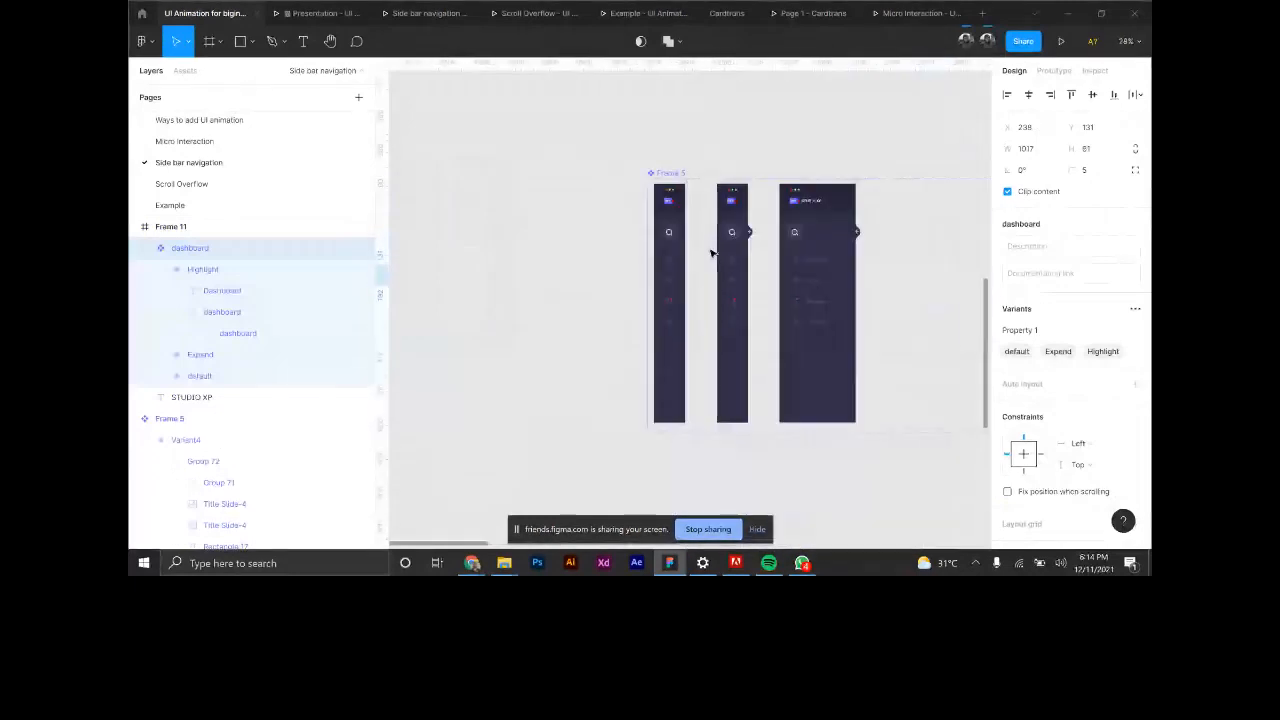
pyautogui.scroll(5, 711, 253)
pyautogui.keyDown('ctrl'); pyautogui.click(638, 272); pyautogui.keyUp('ctrl')
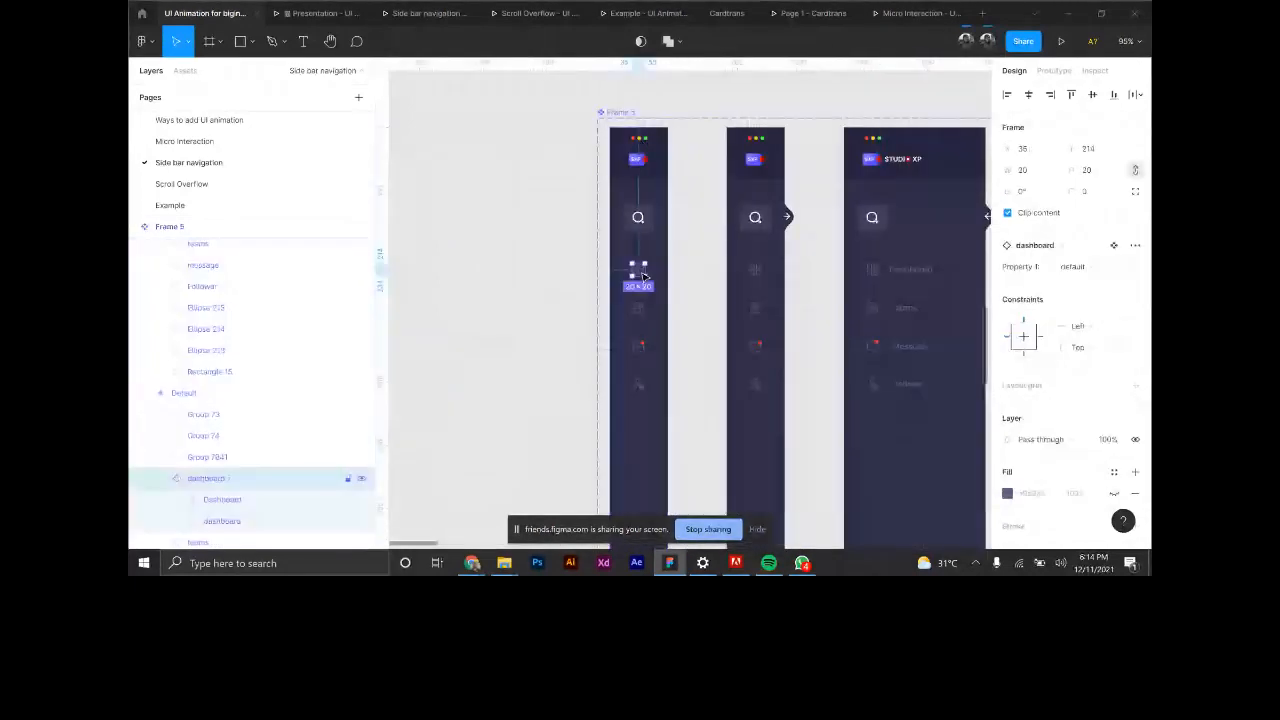
pyautogui.click(1073, 266)
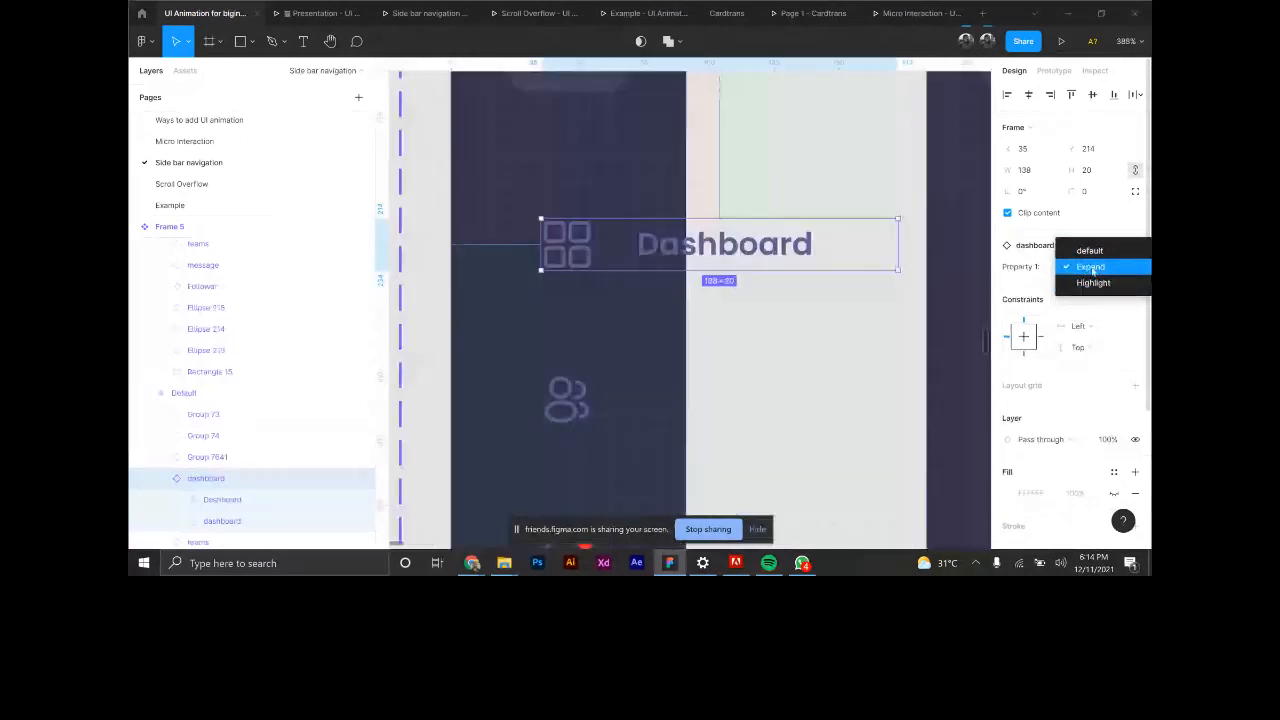
pyautogui.click(1078, 252)
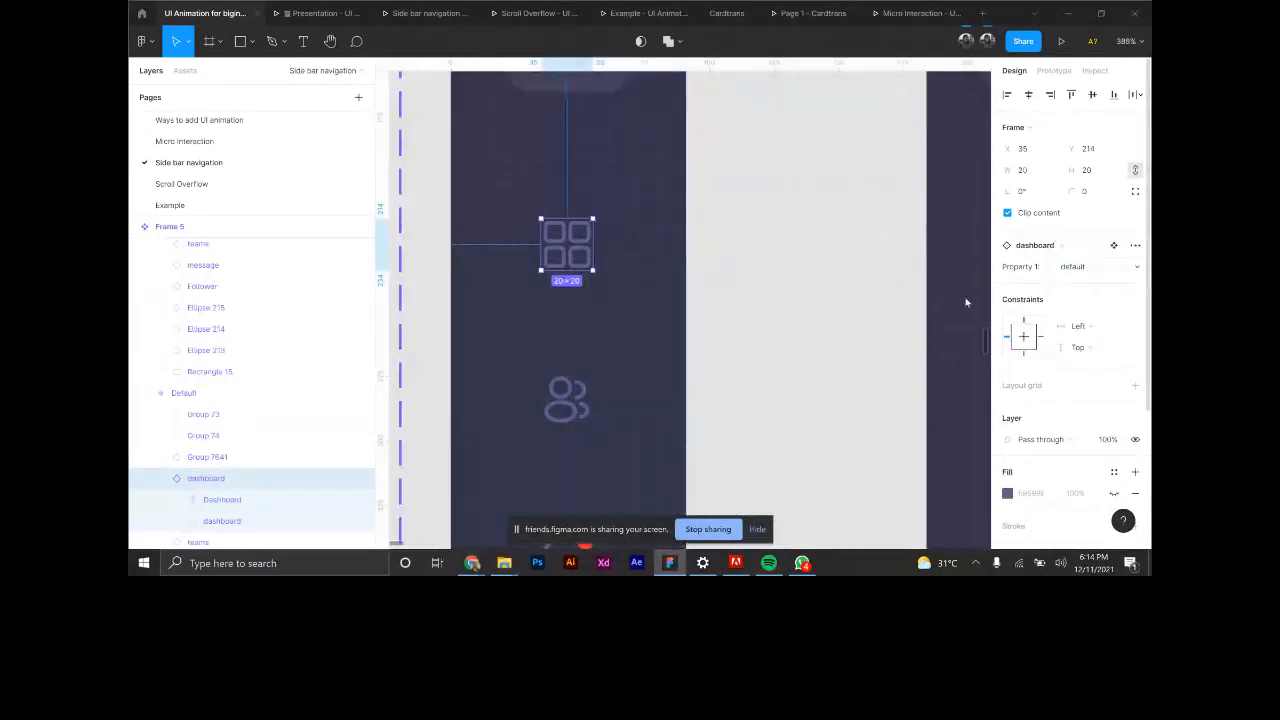
pyautogui.scroll(-2, 550, 315)
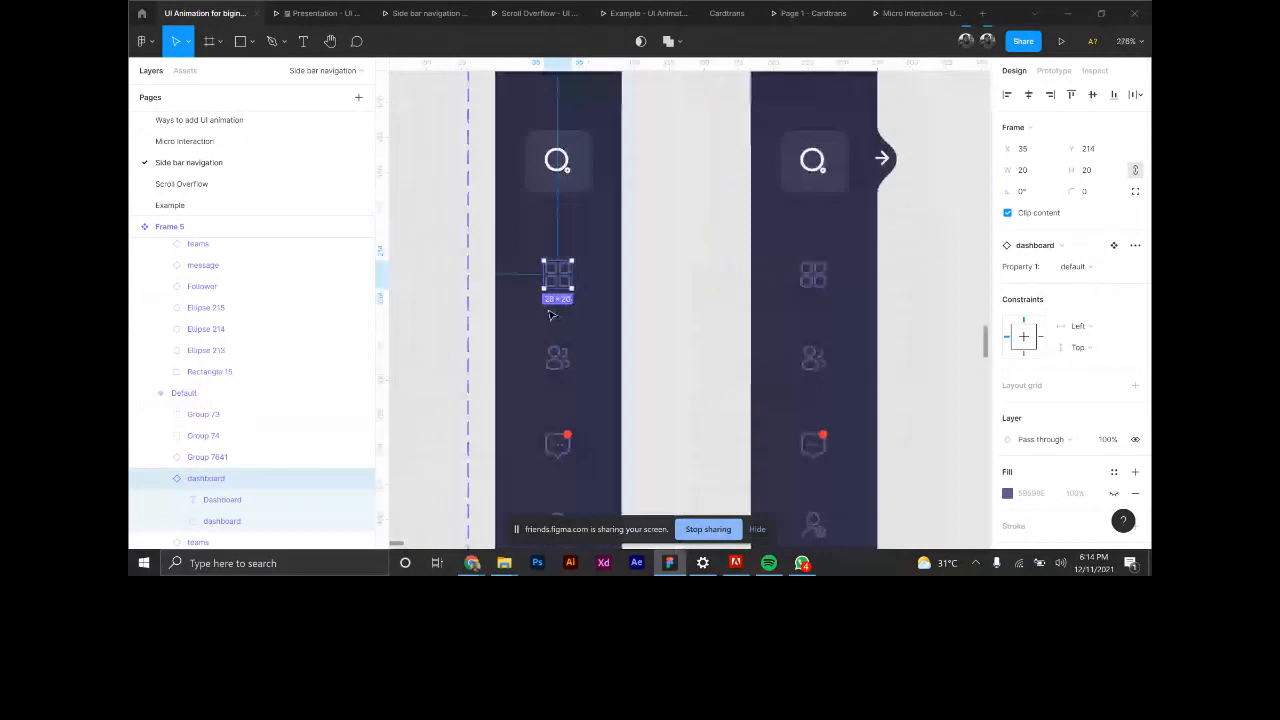
# Unfold the layers of the default dashboard variant in Frame 11 and select the rounded rectangle behind its icon.
pyautogui.scroll(-5, 550, 315)
pyautogui.click(565, 381)
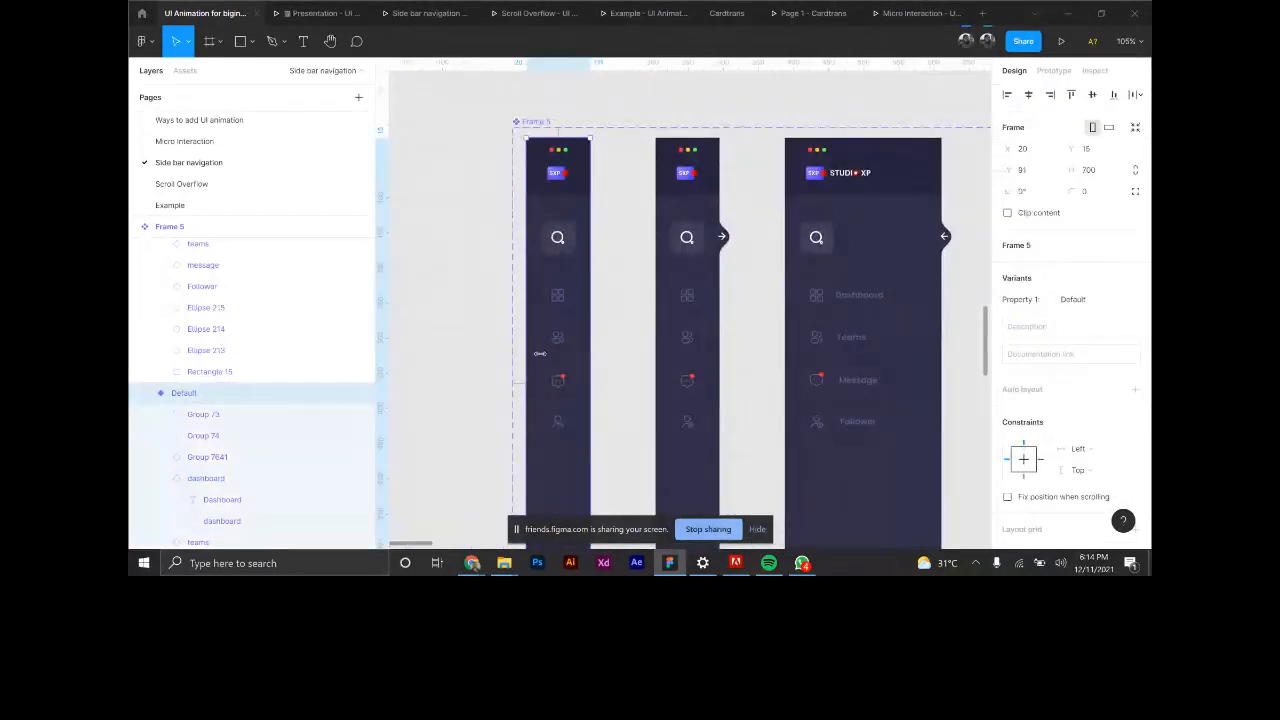
pyautogui.scroll(-6, 540, 353)
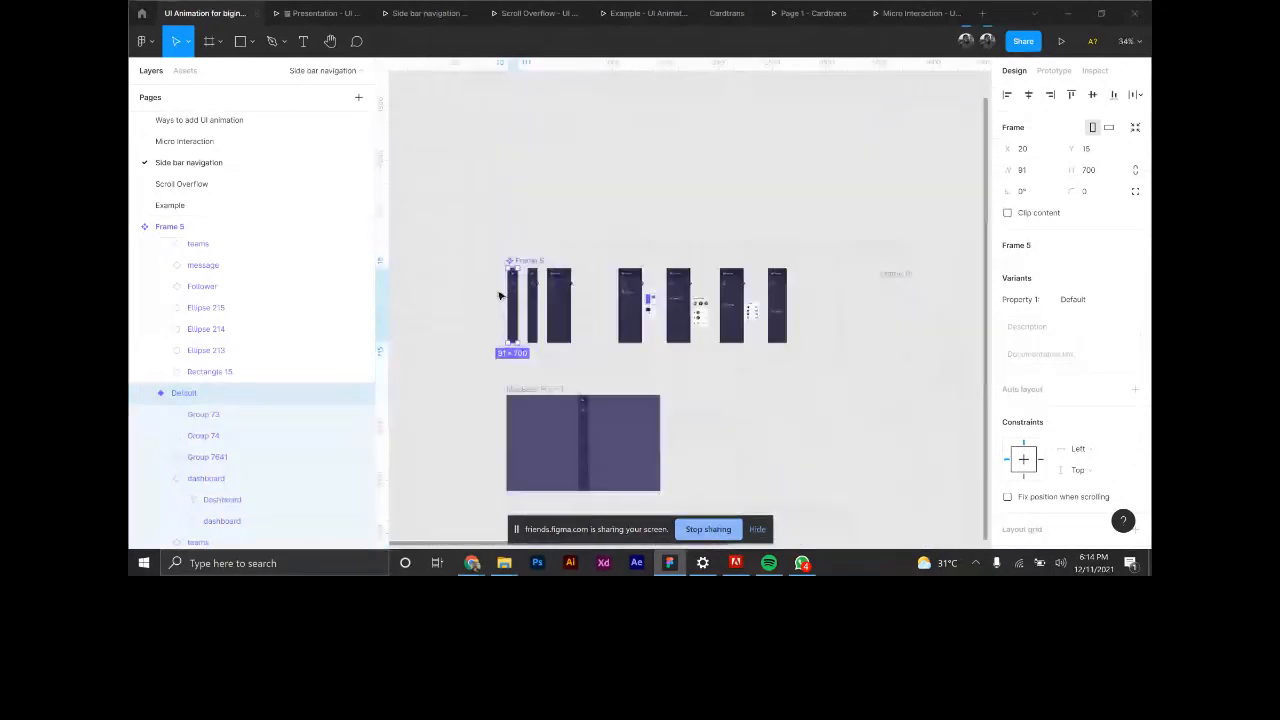
pyautogui.scroll(8, 713, 300)
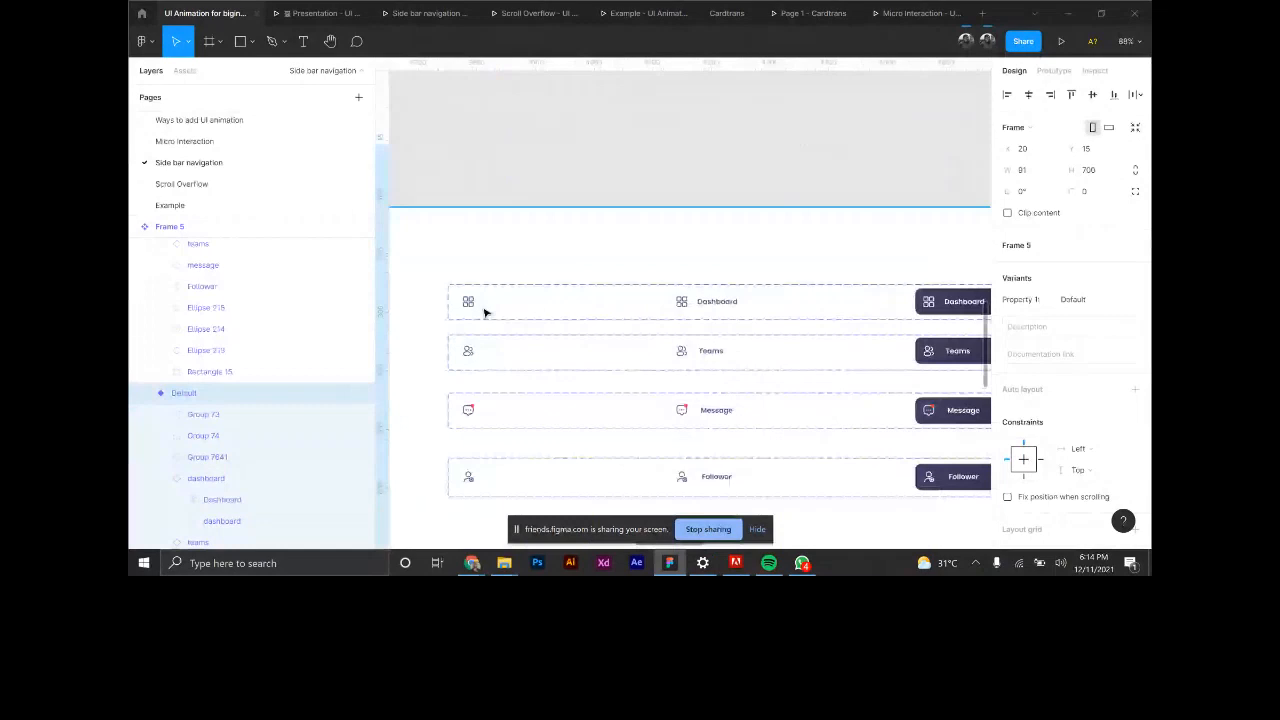
pyautogui.doubleClick(469, 302)
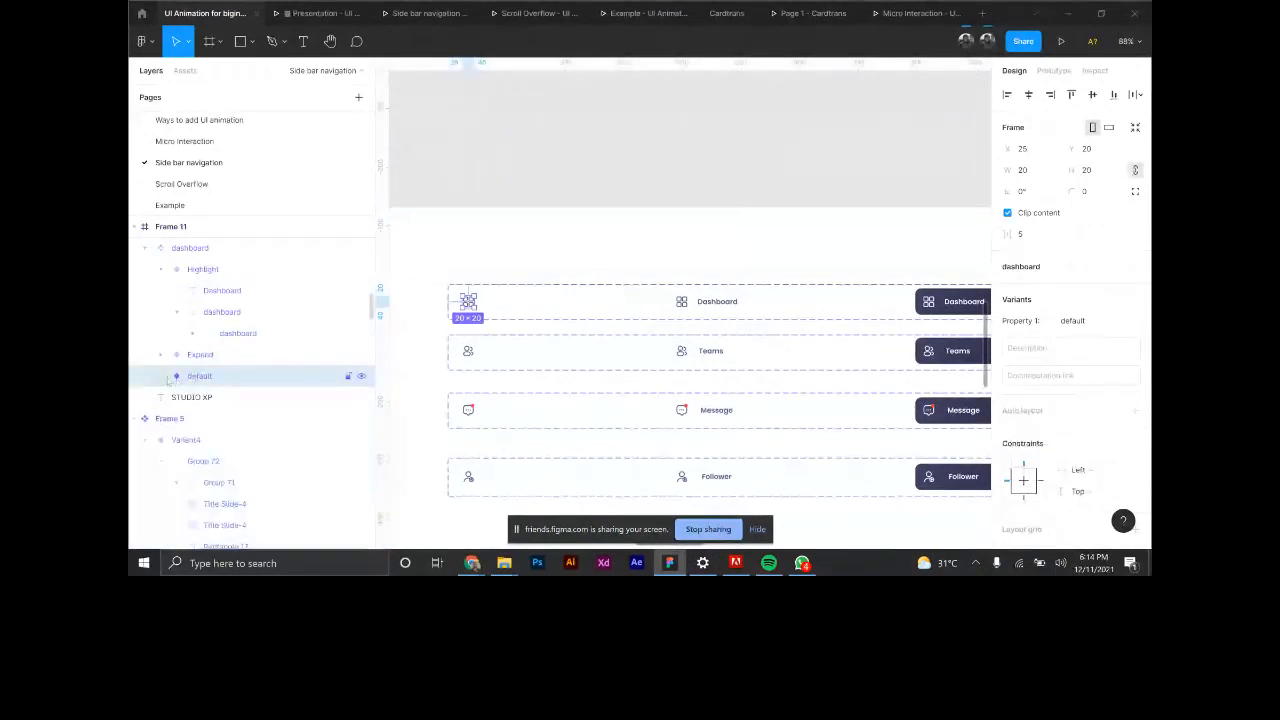
pyautogui.click(162, 377)
pyautogui.scroll(-3, 248, 306)
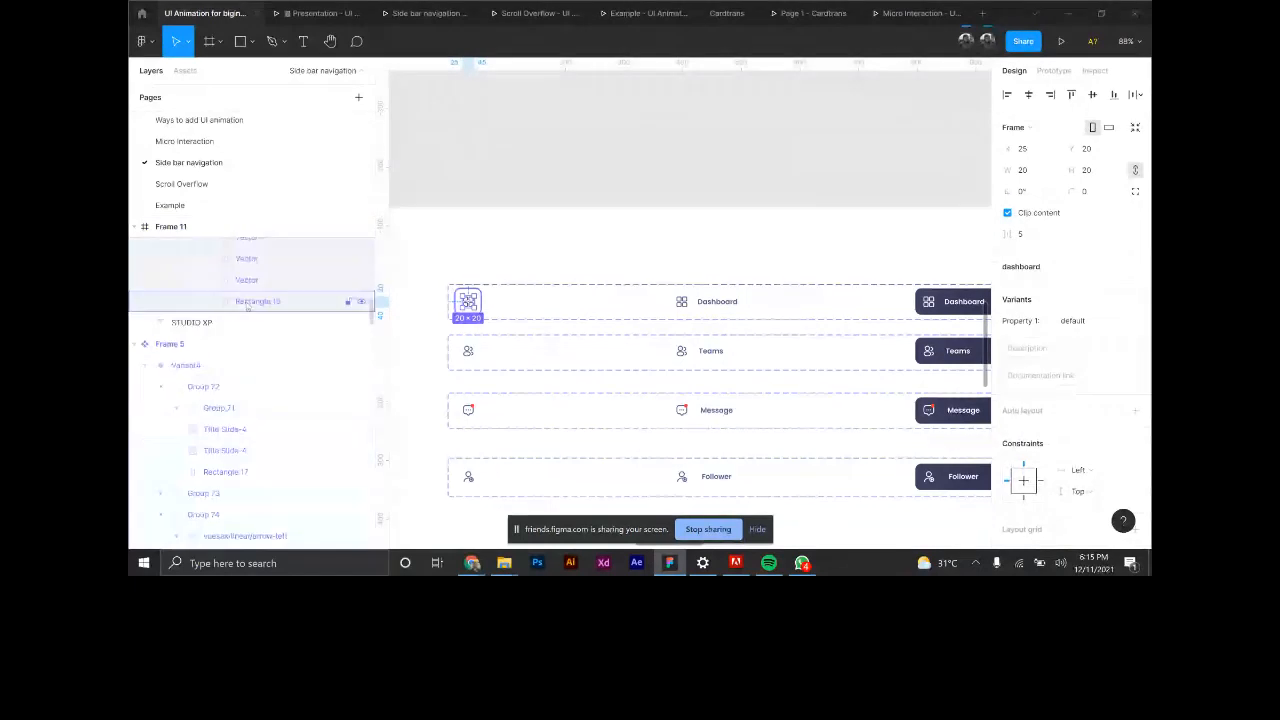
pyautogui.click(247, 302)
pyautogui.scroll(2, 466, 302)
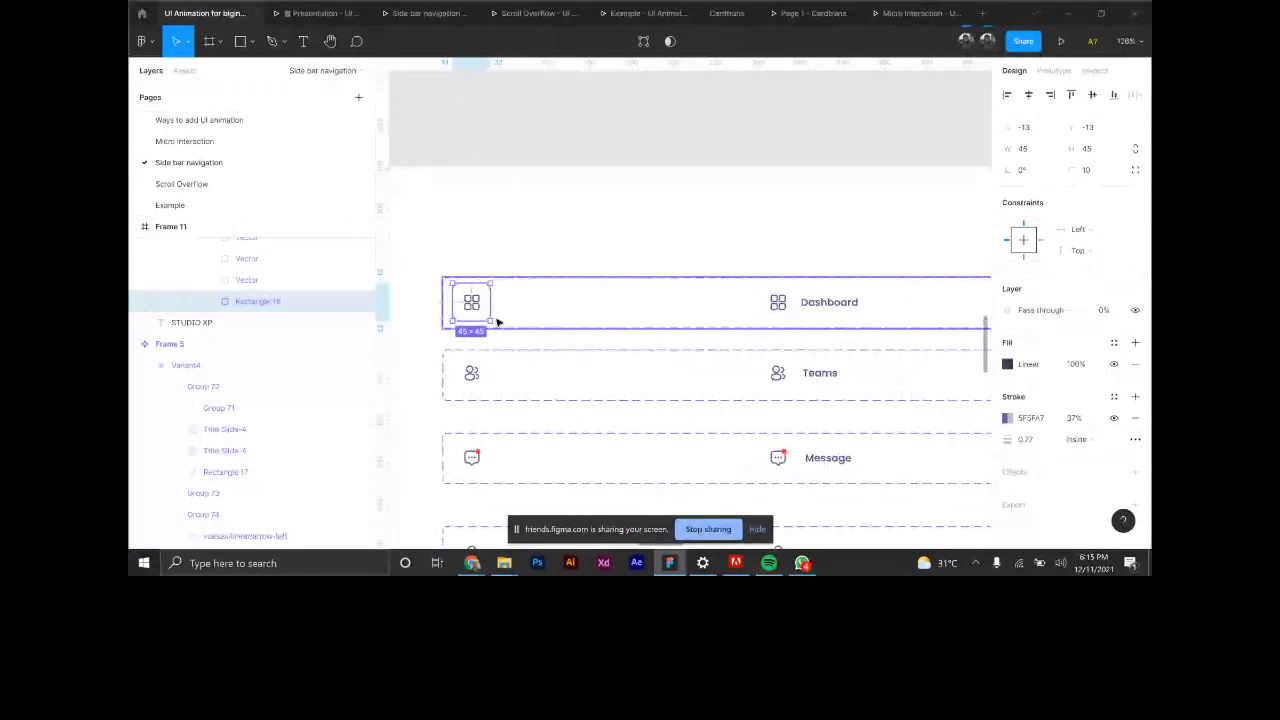
# Set the opacity of the rectangle behind the default dashboard icon to 100% and reset it to 0%.
pyautogui.click(1104, 311)
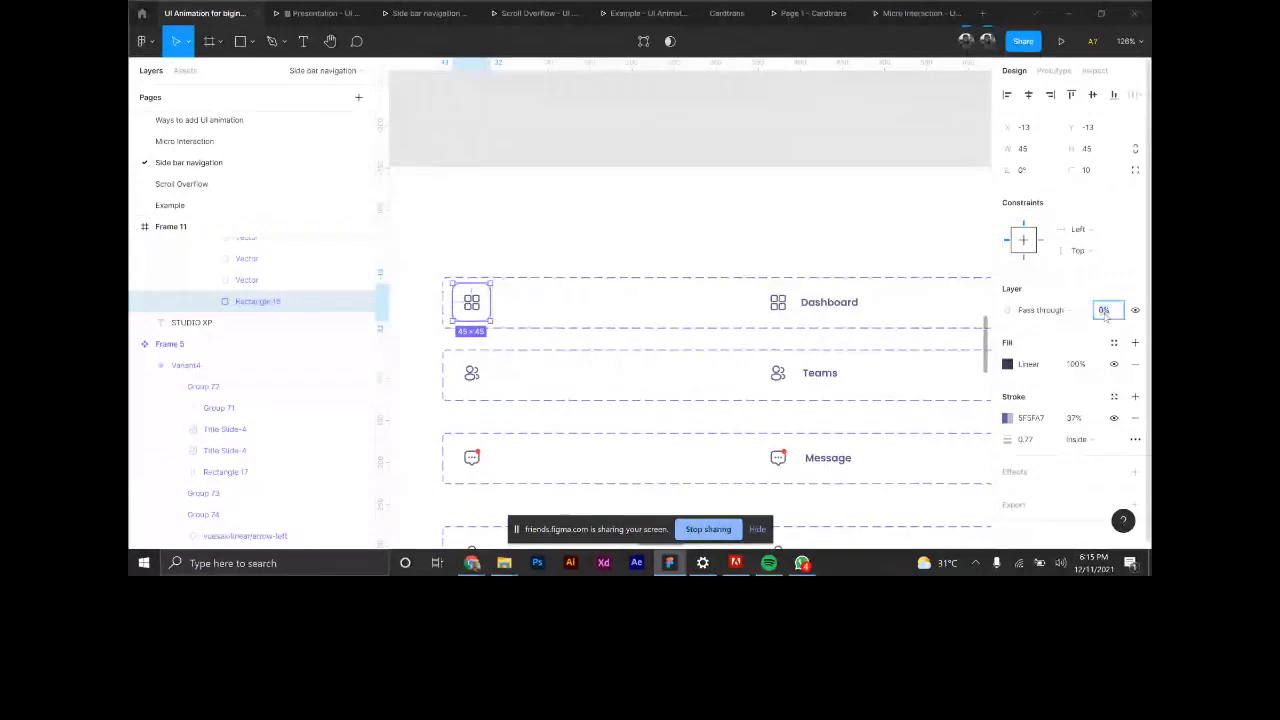
pyautogui.write('100')
pyautogui.press('Return')
pyautogui.click(1111, 315)
pyautogui.write('100')
pyautogui.press('Return')
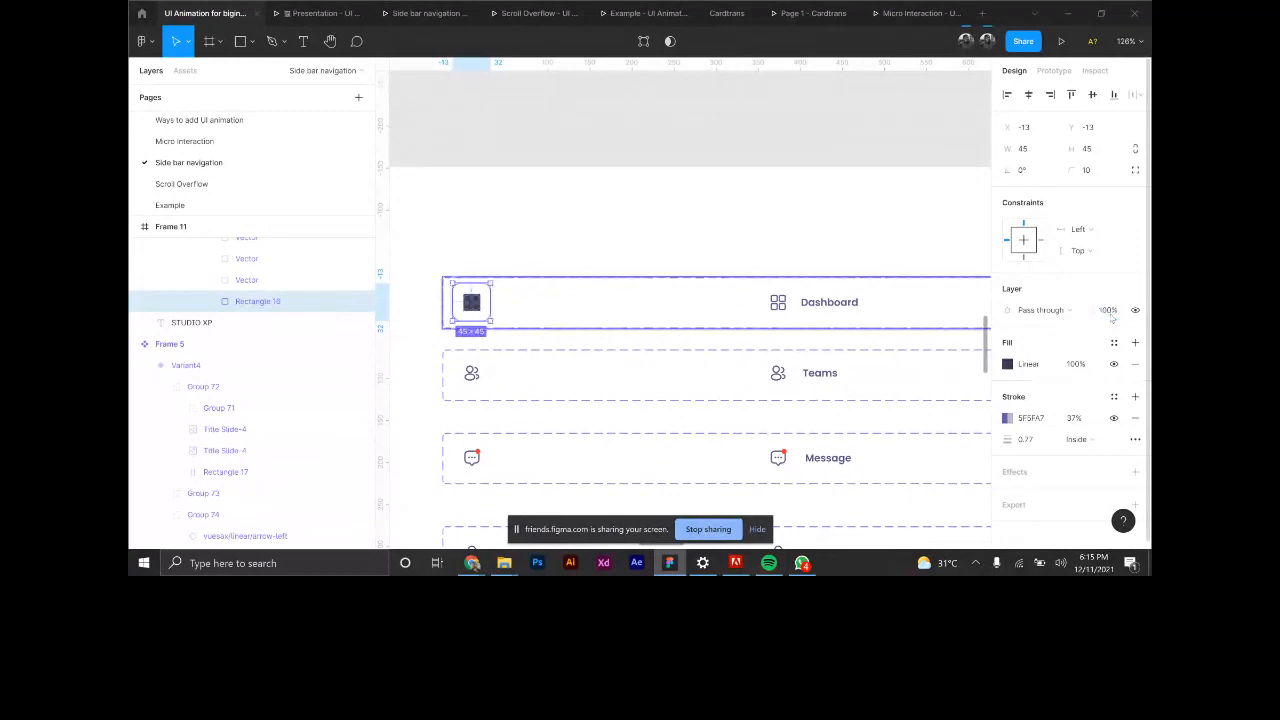
pyautogui.hotkey('shift', '2')
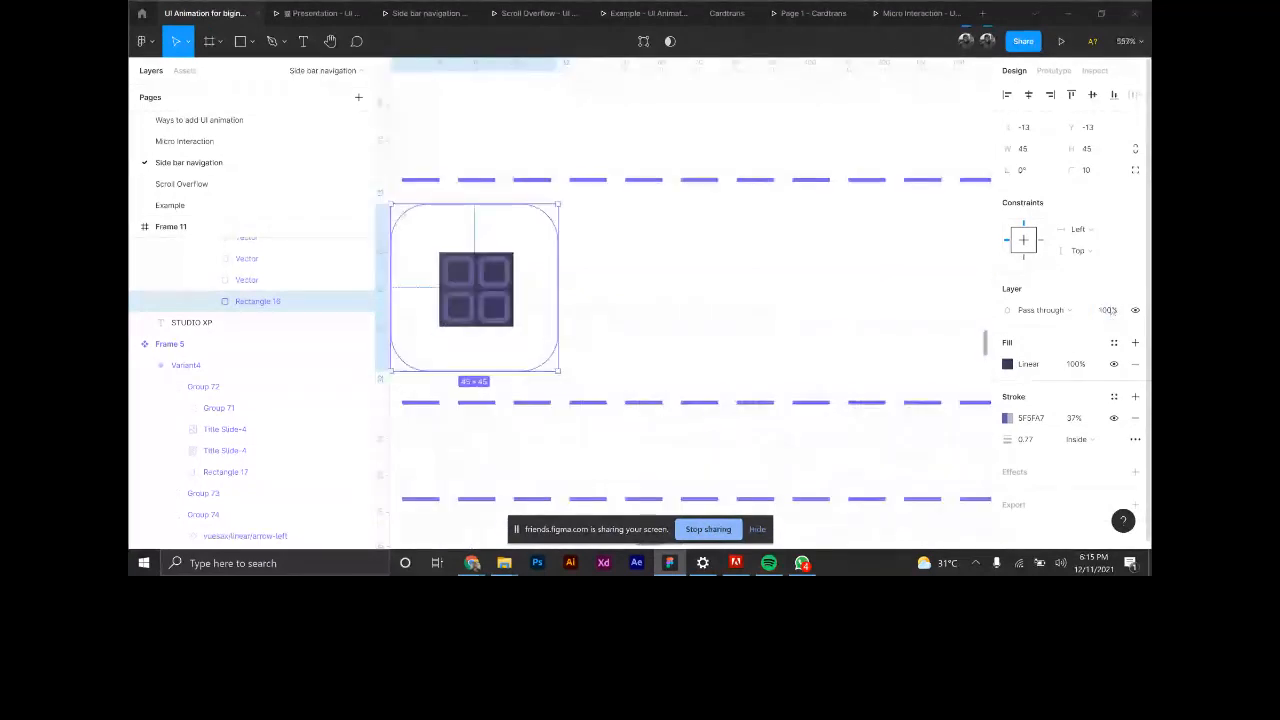
pyautogui.press('0')
pyautogui.press('0')
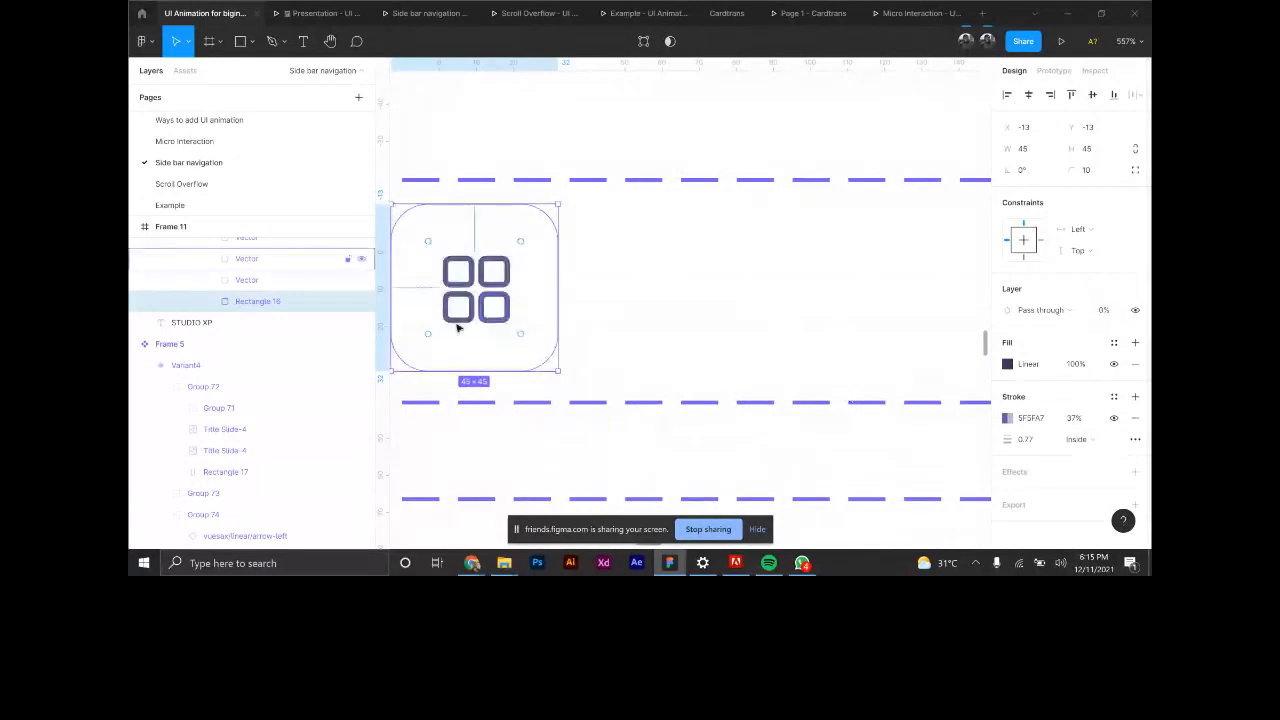
# Inspect the Highlight variant of the dashboard component in Frame 11.
pyautogui.hotkey('shift', '1')
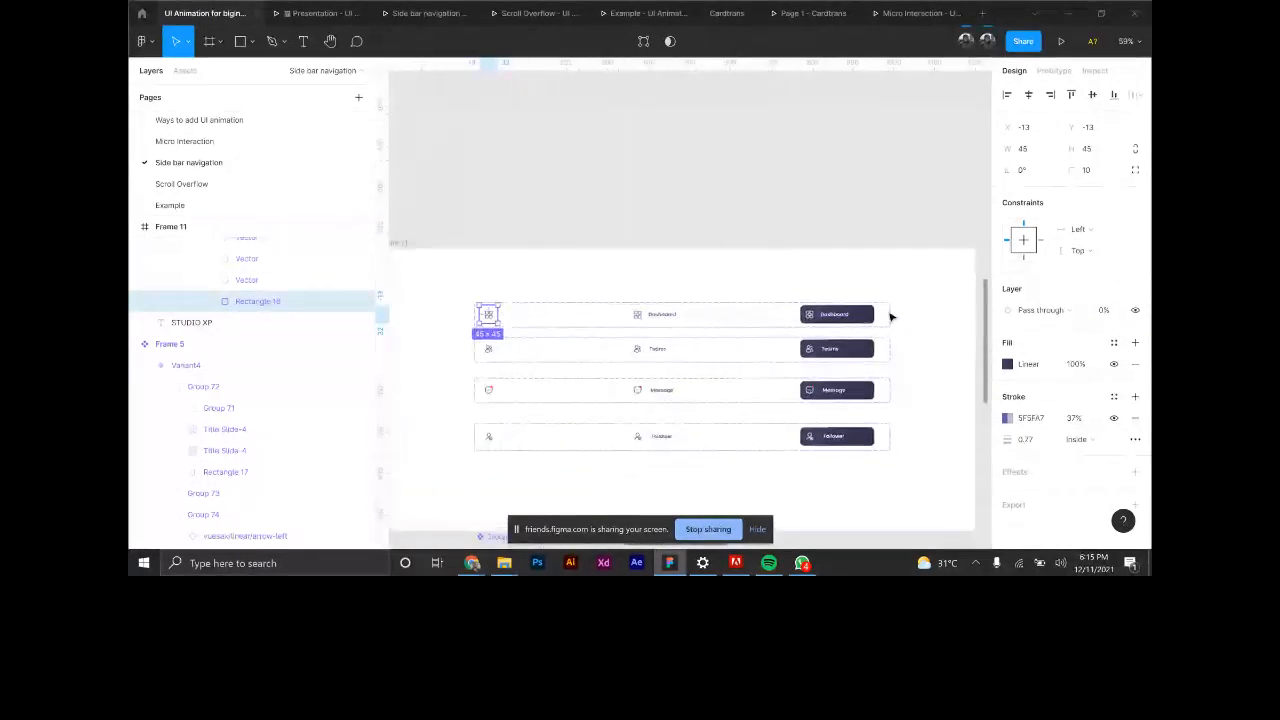
pyautogui.scroll(5, 891, 317)
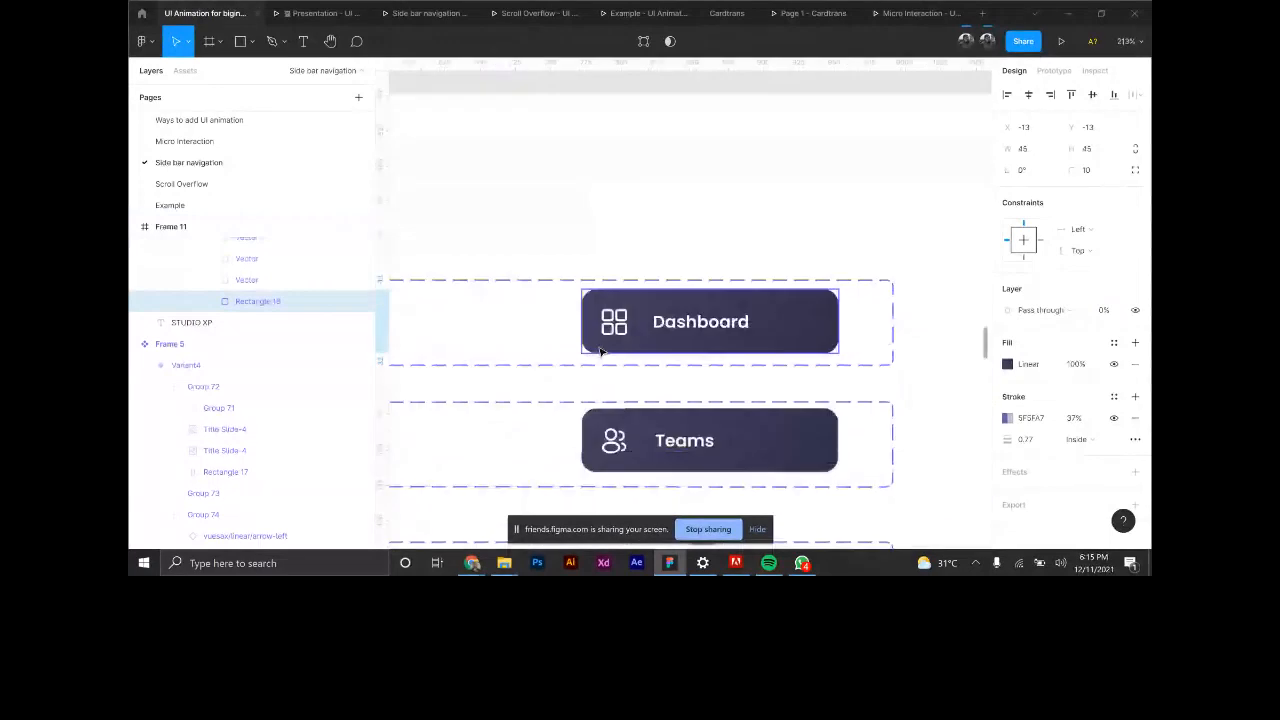
pyautogui.click(600, 350)
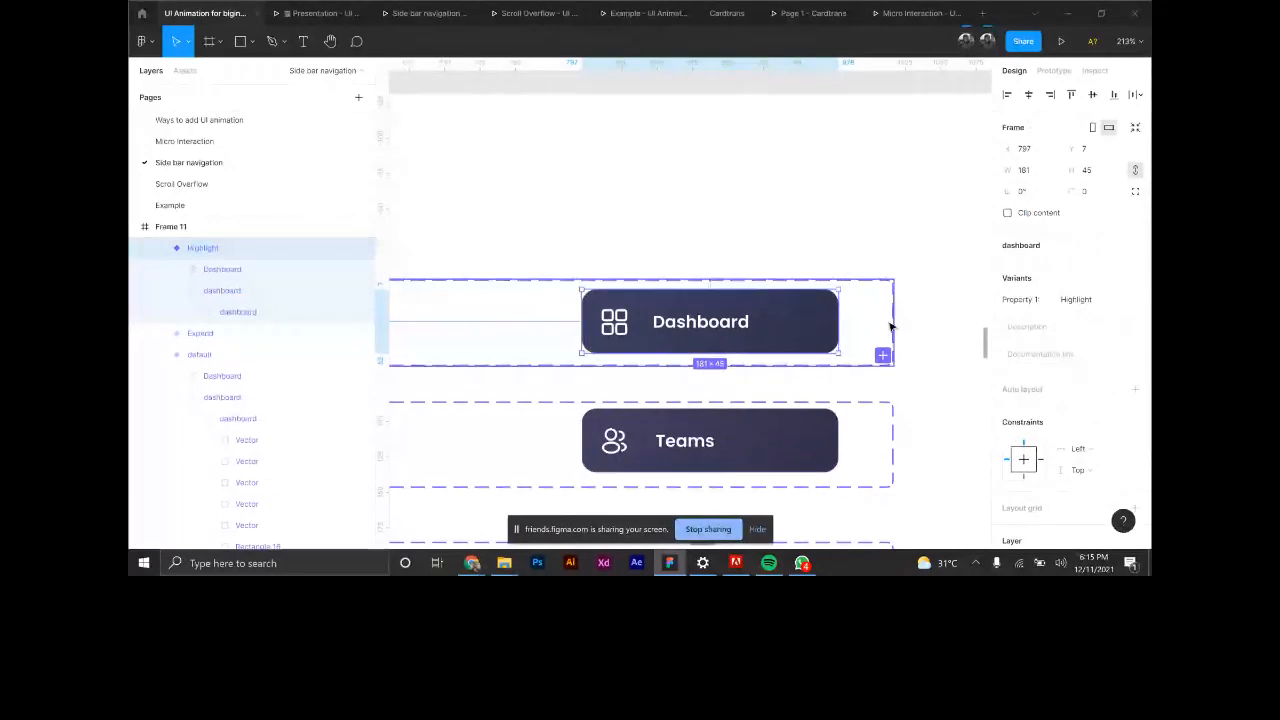
# Return to the Frame 5 sidebar variants and select the dashboard icon in the Default variant.
pyautogui.hotkey('shift', '1')
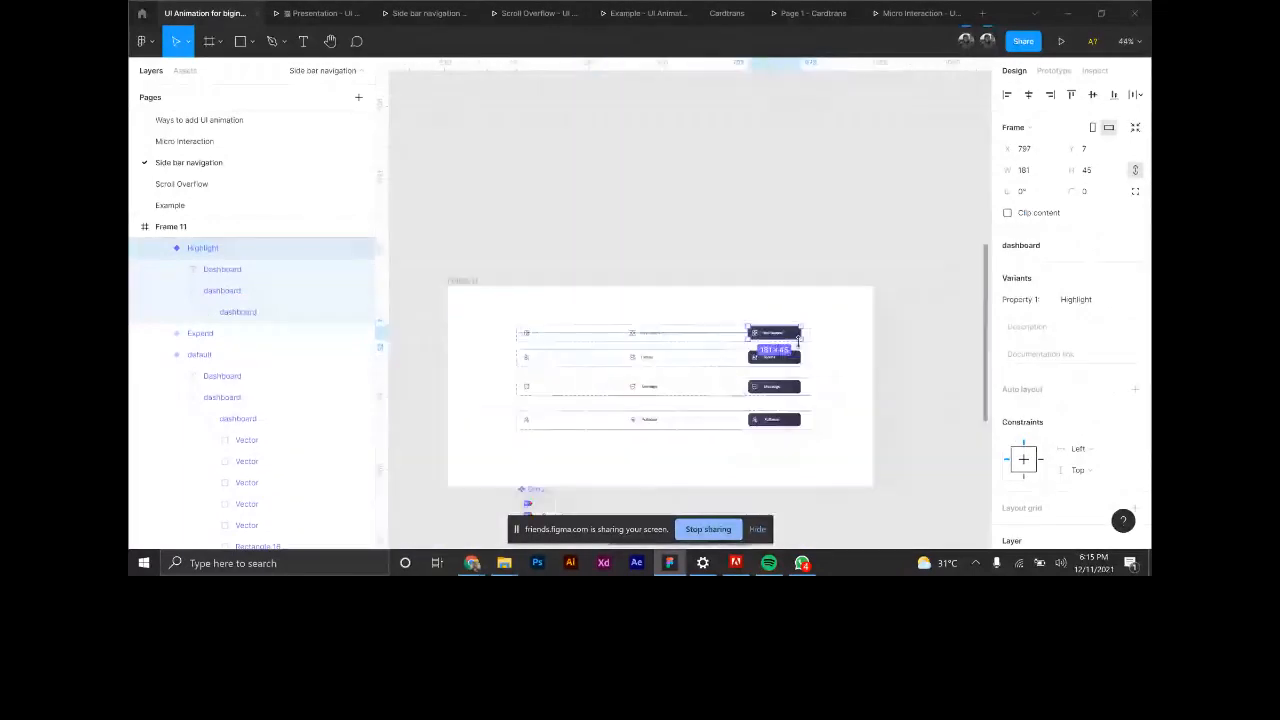
pyautogui.scroll(-5, 798, 341)
pyautogui.click(423, 337)
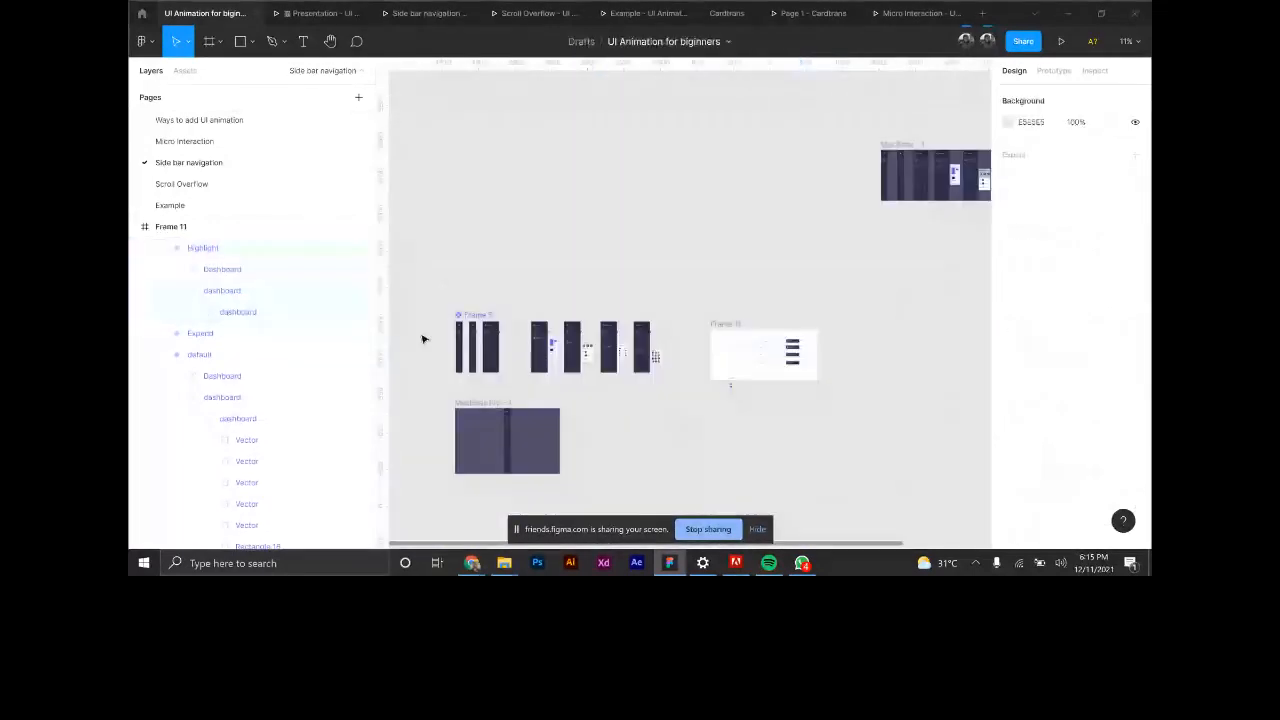
pyautogui.scroll(2, 423, 337)
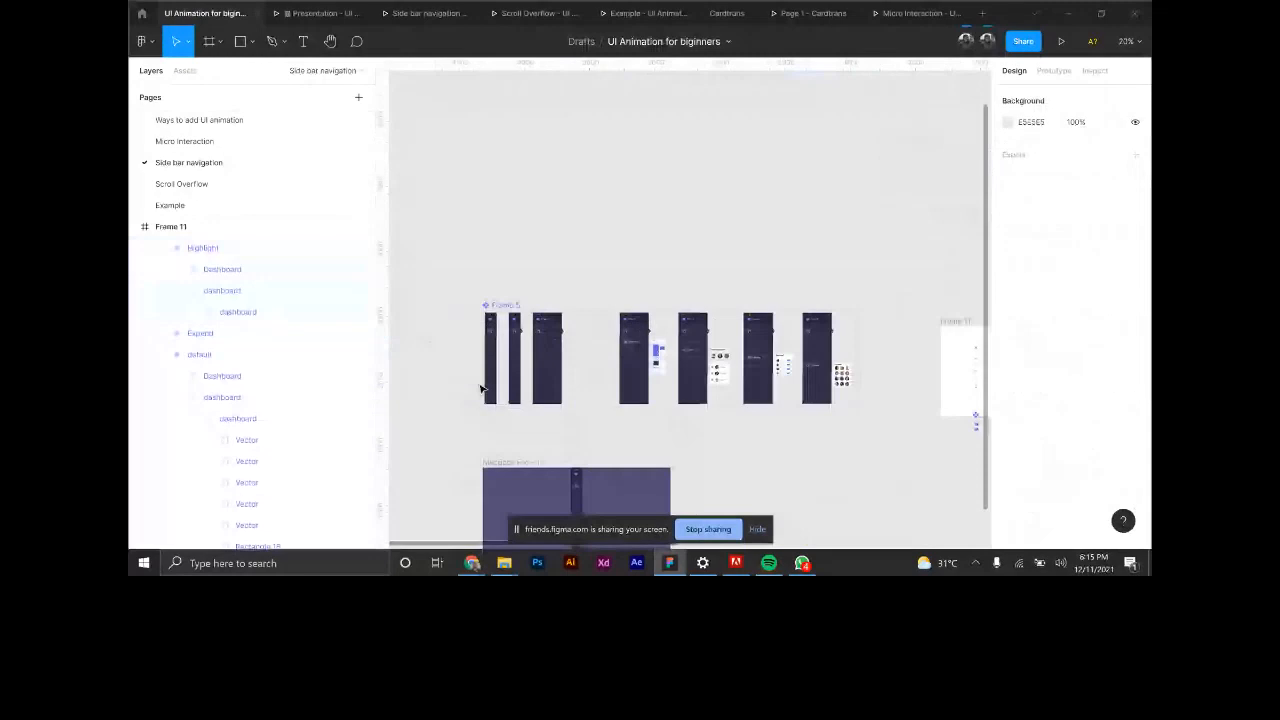
pyautogui.scroll(6, 482, 350)
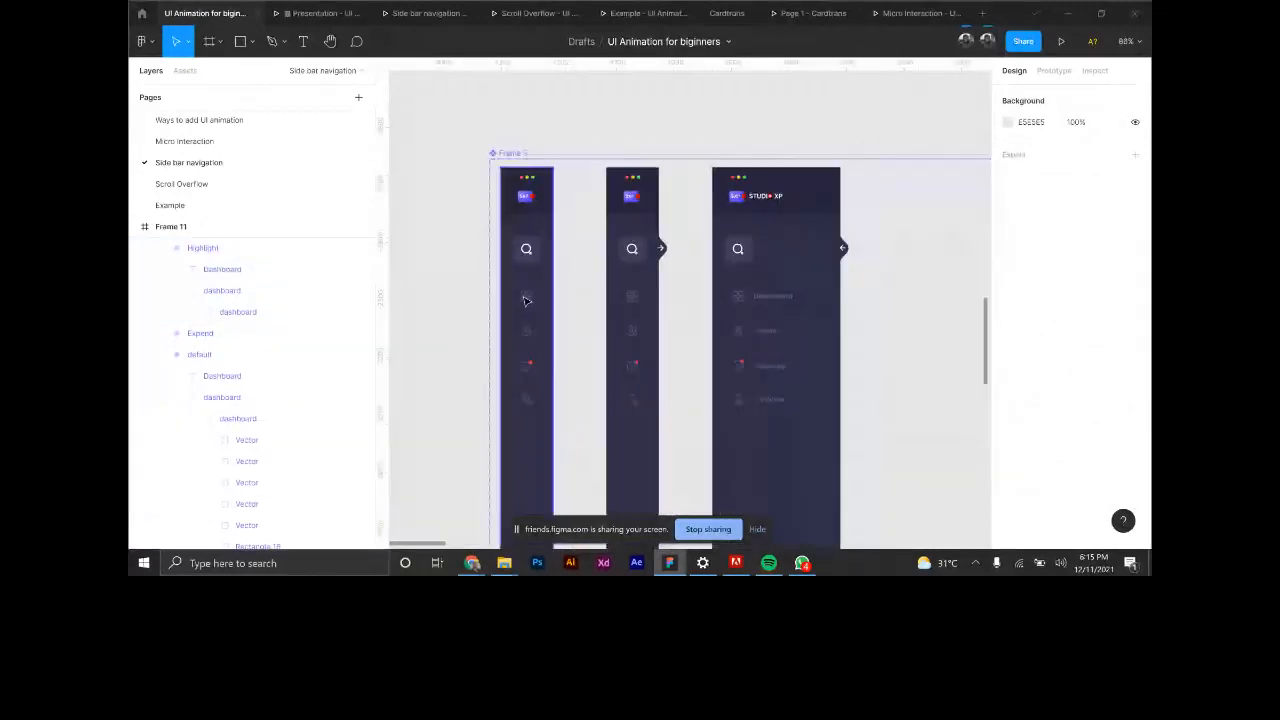
pyautogui.keyDown('ctrl'); pyautogui.click(526, 301); pyautogui.keyUp('ctrl')
pyautogui.scroll(-1, 530, 315)
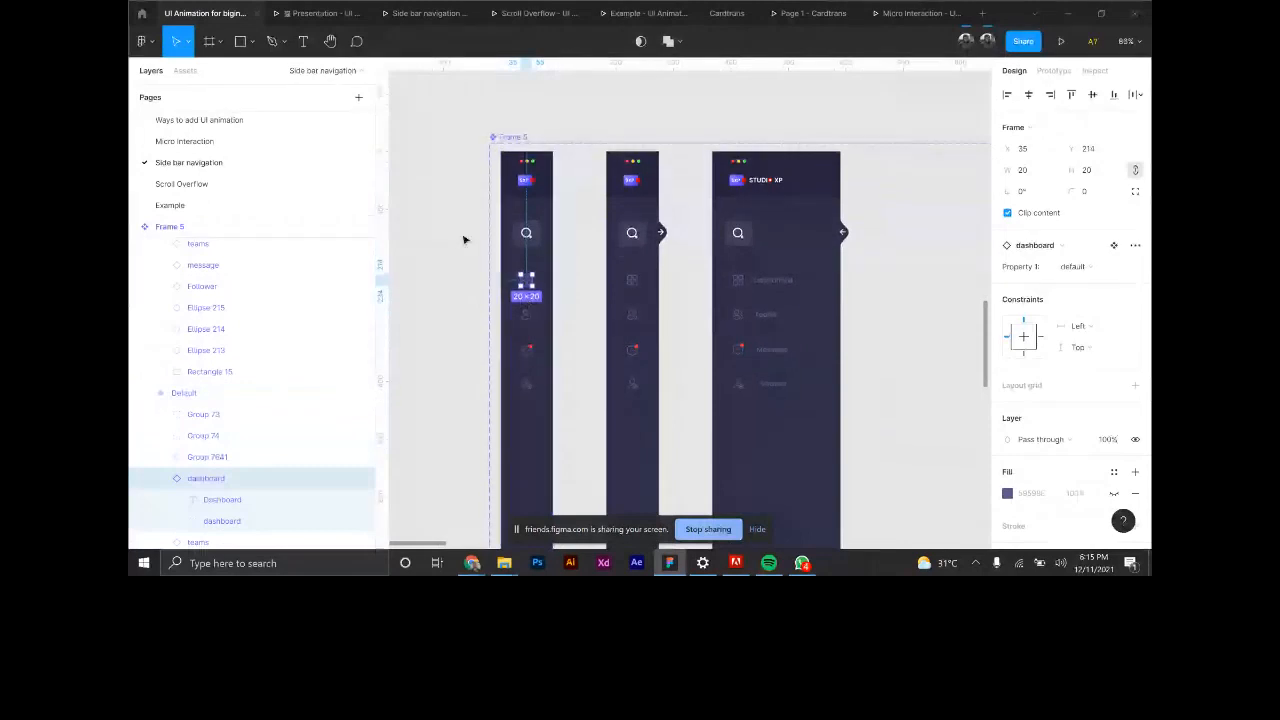
# Compare the arrow handle group of the second sidebar variant with the hidden one in the Default variant.
pyautogui.click(537, 271)
pyautogui.scroll(1, 537, 271)
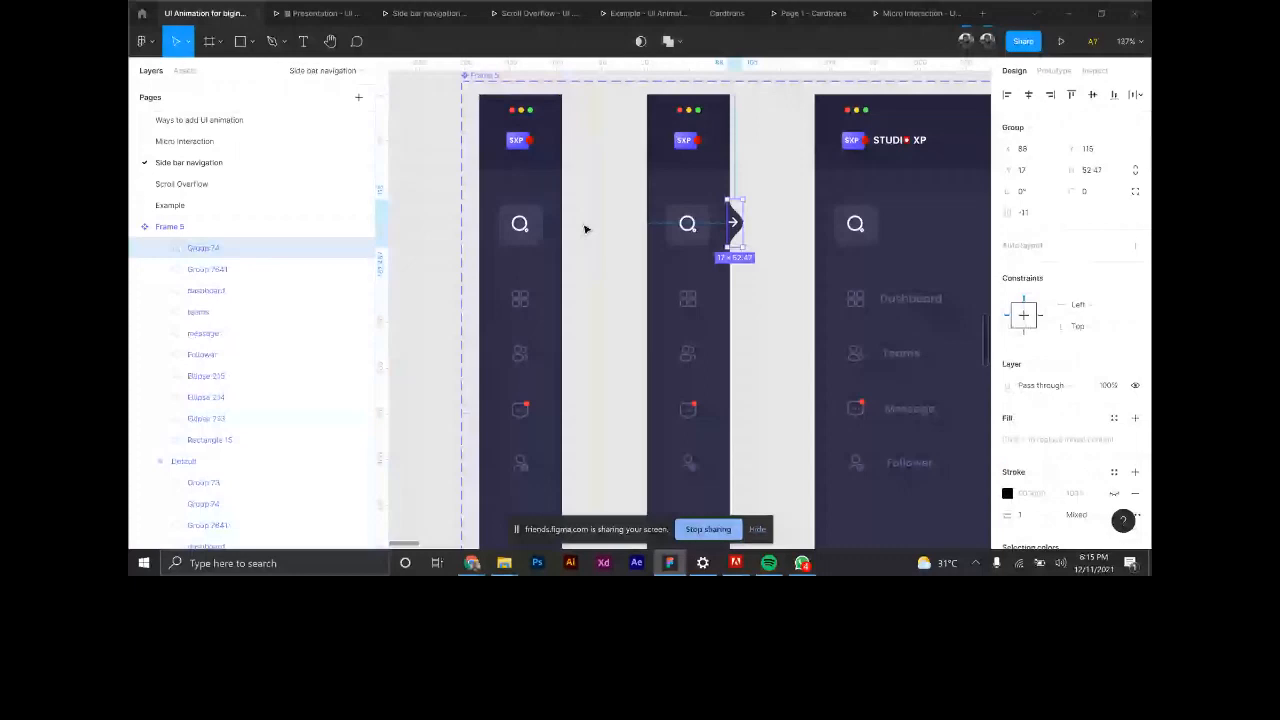
pyautogui.scroll(3, 558, 223)
pyautogui.doubleClick(557, 225)
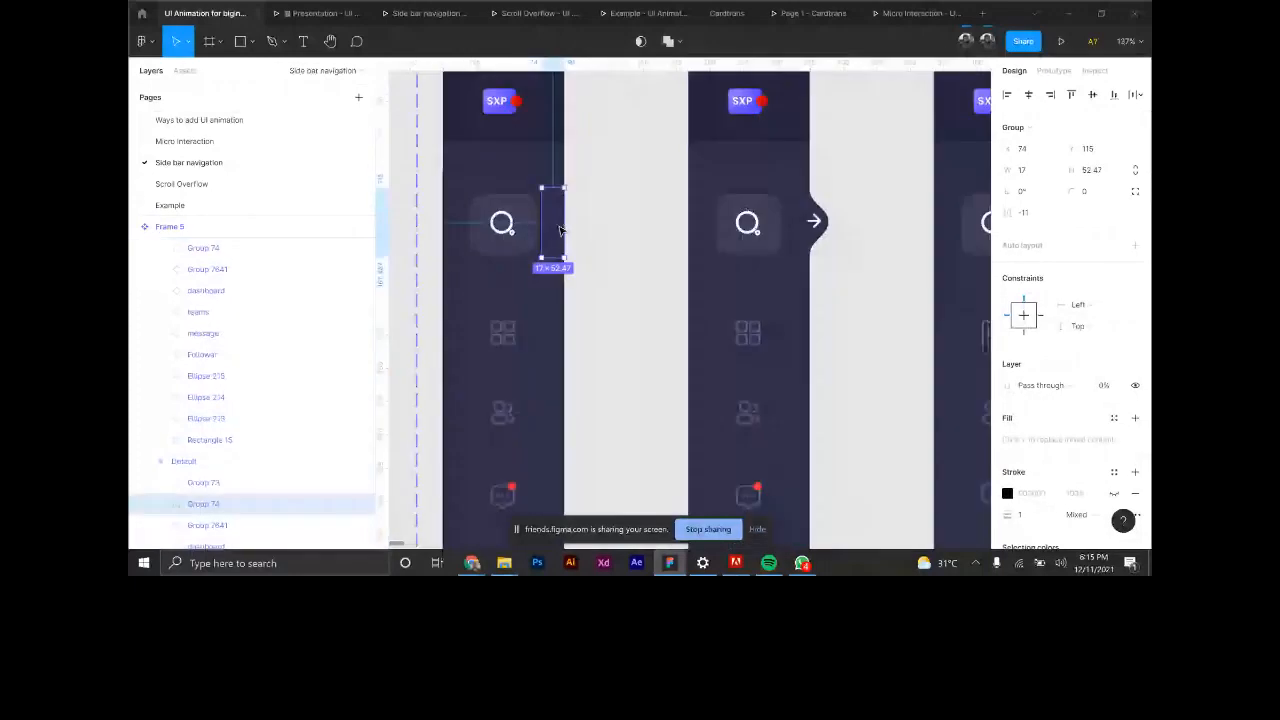
# Set the Default variant's hidden arrow group to 100% opacity and try moving it outward past the sidebar's edge.
pyautogui.click(1106, 386)
pyautogui.write('1')
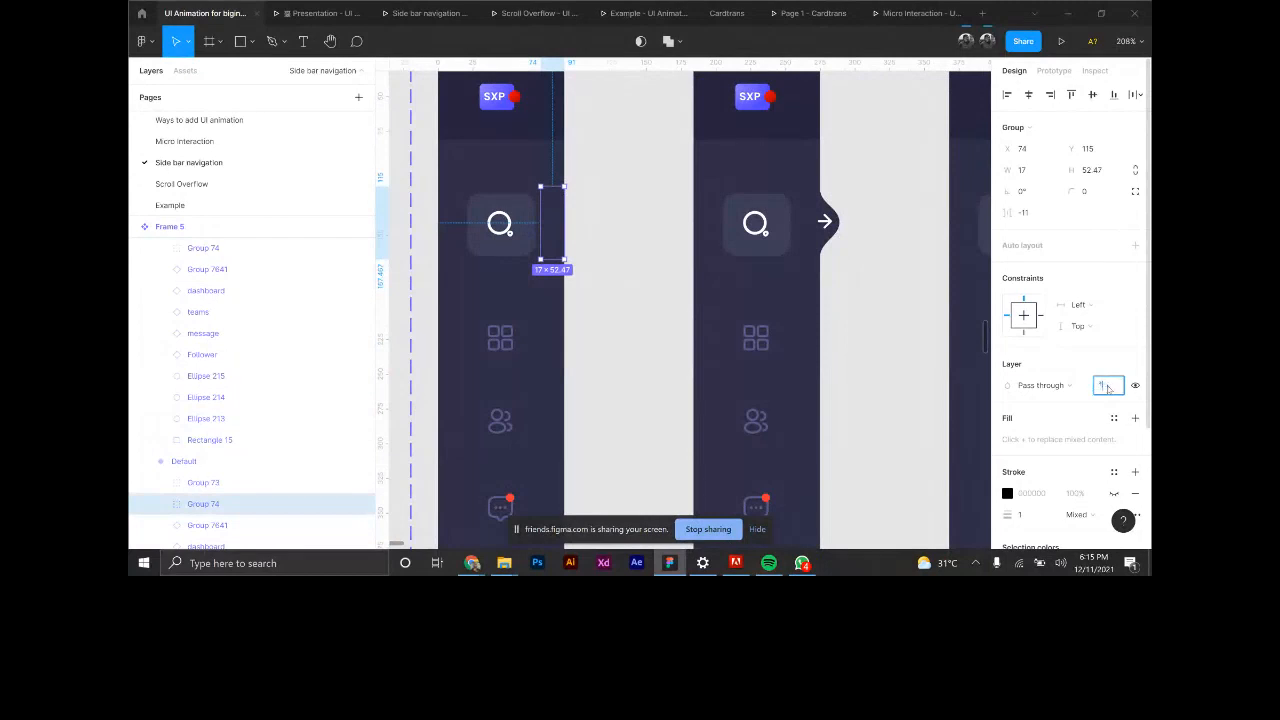
pyautogui.write('00')
pyautogui.moveTo(557, 239); pyautogui.dragTo(586, 242)
pyautogui.hotkey('ctrl', 'z')
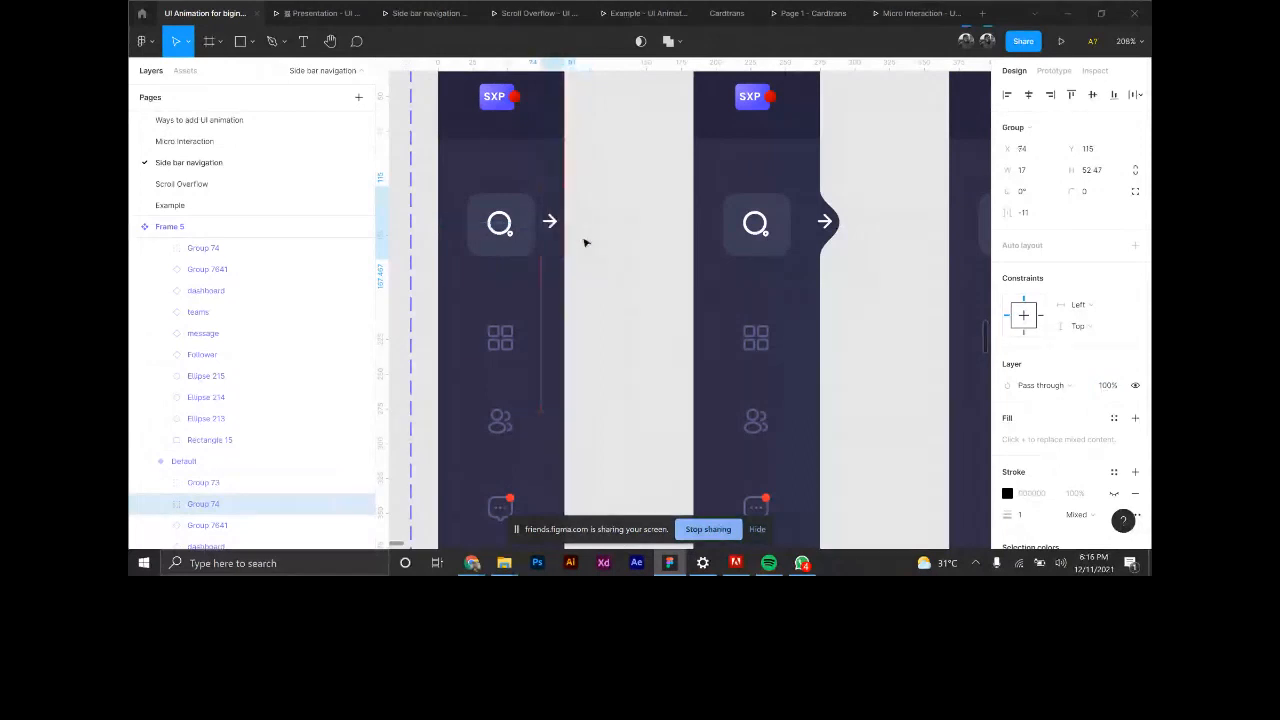
# Set the opacity of the arrow group in the Default sidebar variant to 0%.
pyautogui.click(1109, 389)
pyautogui.write('0')
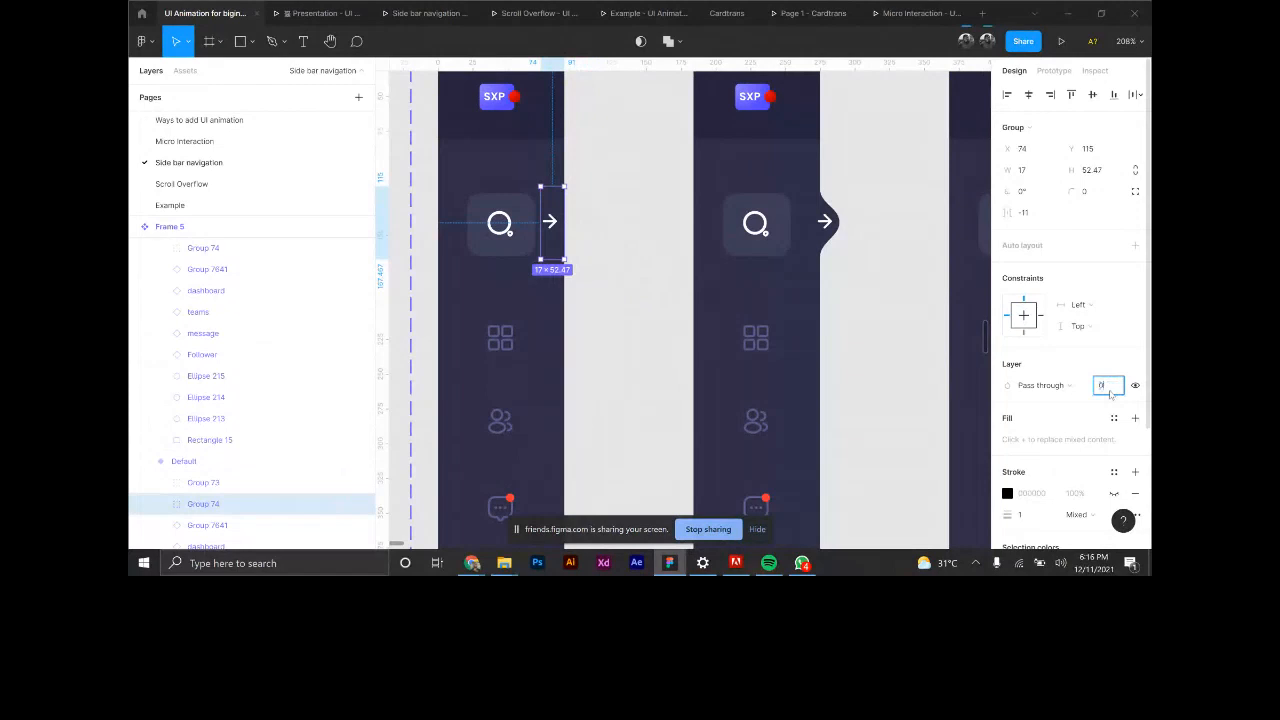
pyautogui.press('Return')
pyautogui.scroll(-5, 568, 309)
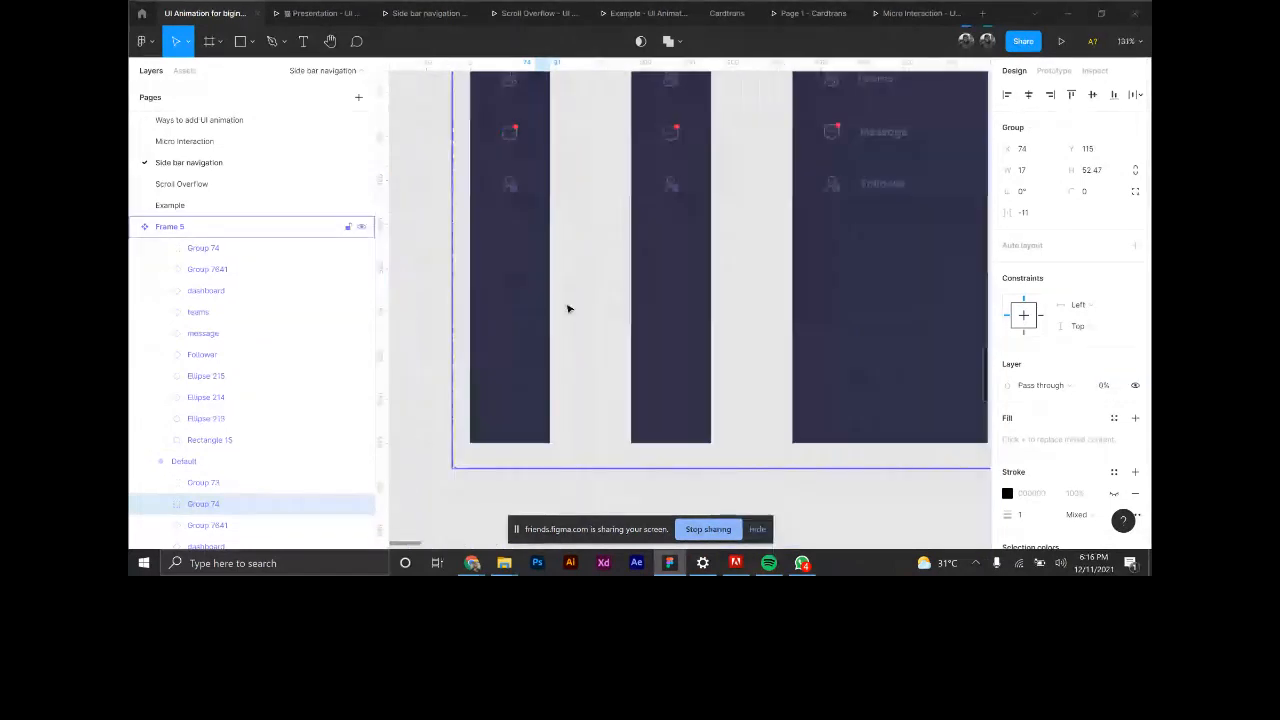
pyautogui.scroll(3, 568, 309)
pyautogui.keyDown('ctrl'); pyautogui.scroll(-2, 568, 309); pyautogui.keyUp('ctrl')
pyautogui.keyDown('ctrl'); pyautogui.scroll(-2, 532, 296); pyautogui.keyUp('ctrl')
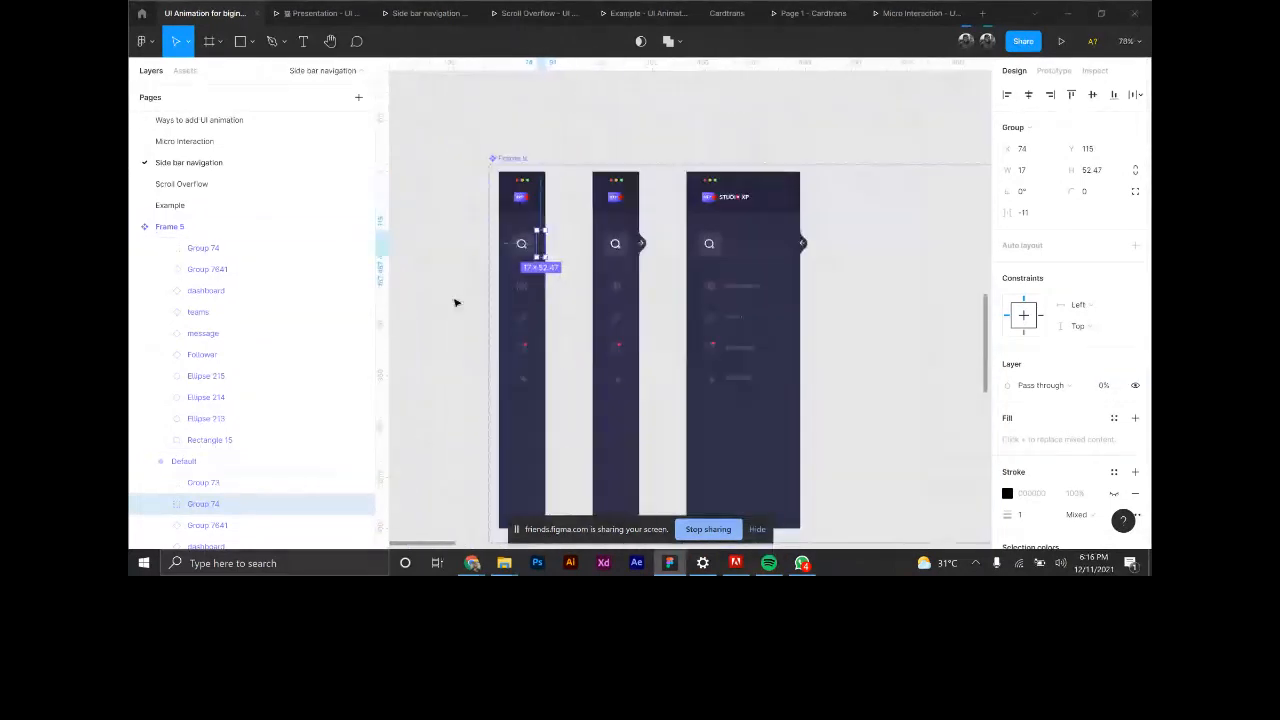
# Select the Default sidebar variant and inspect the dashboard icon instance nested inside it.
pyautogui.click(454, 300)
pyautogui.click(530, 354)
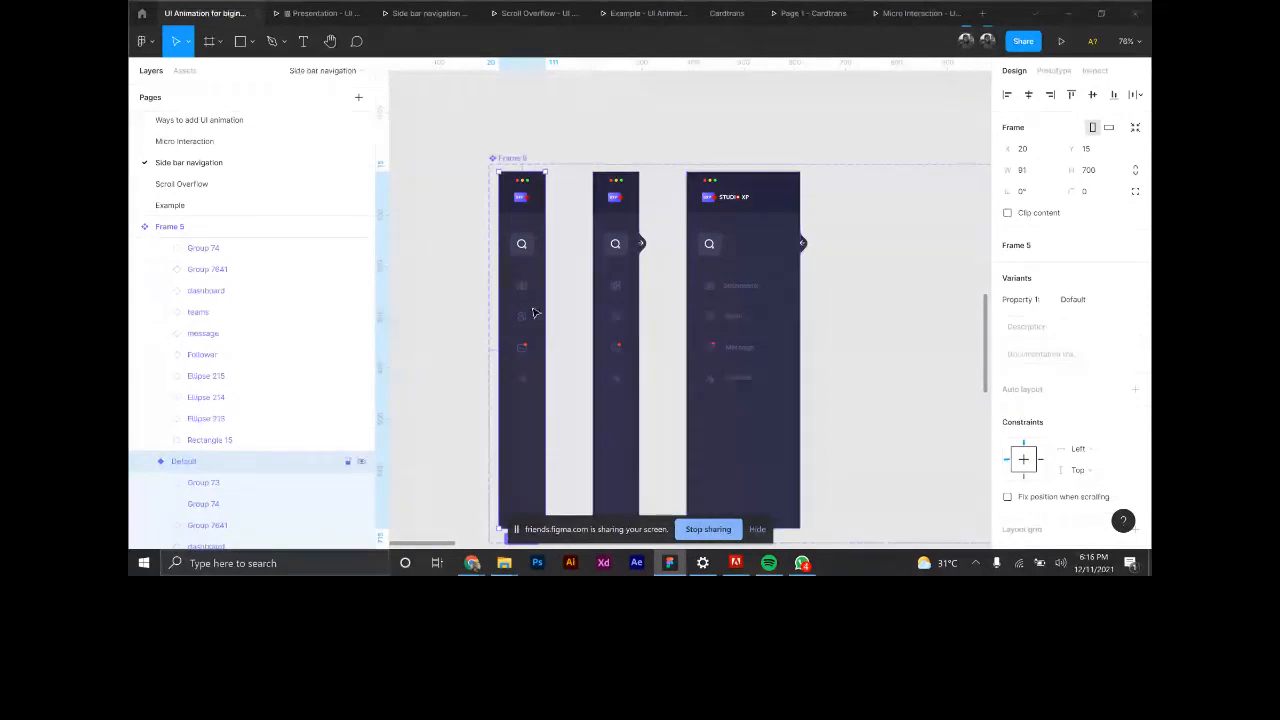
pyautogui.scroll(4, 525, 290)
pyautogui.doubleClick(512, 276)
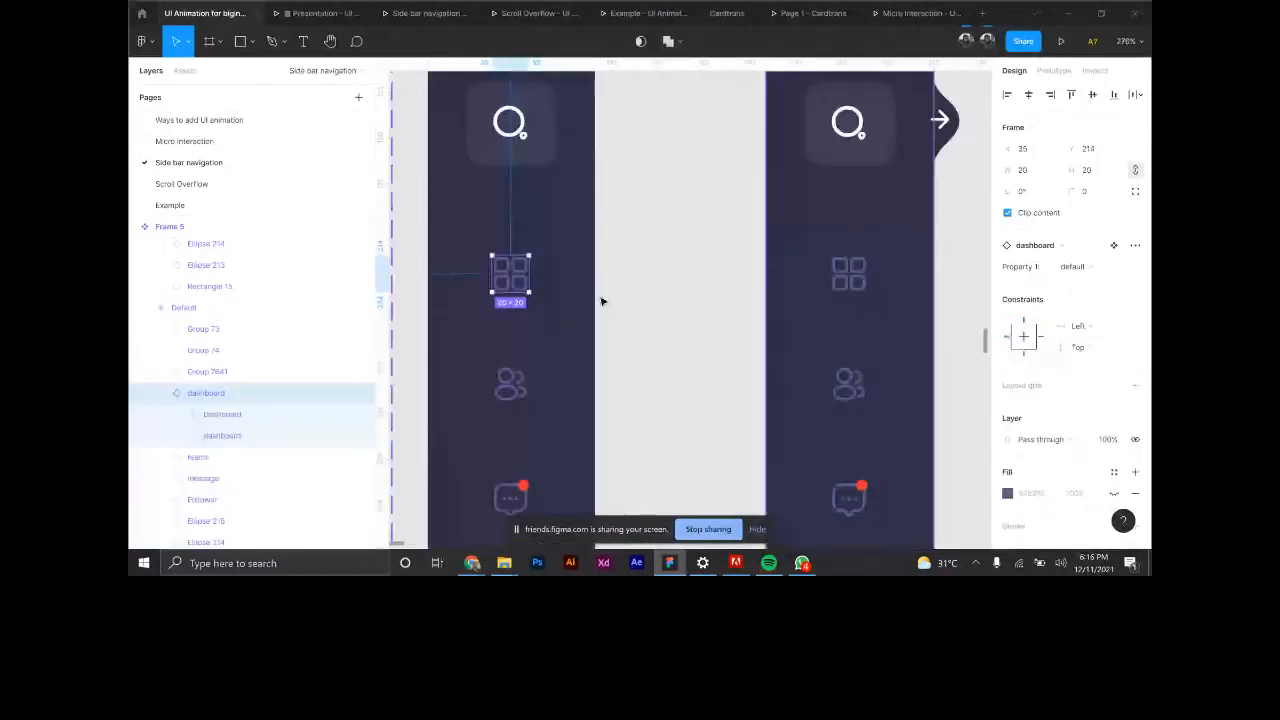
pyautogui.scroll(-5, 601, 301)
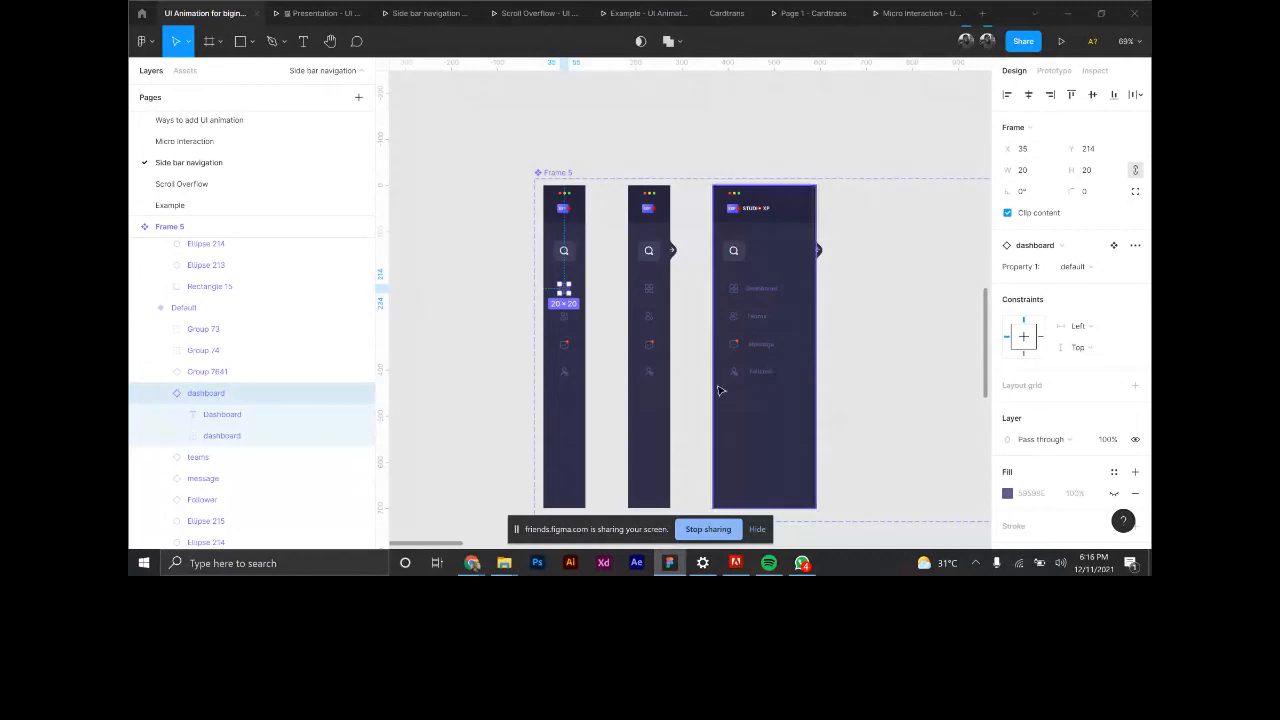
# Inspect the dashboard component's default and Expend variants in Frame 11, including the Expend variant's Dashboard text label.
pyautogui.scroll(-10, 718, 390)
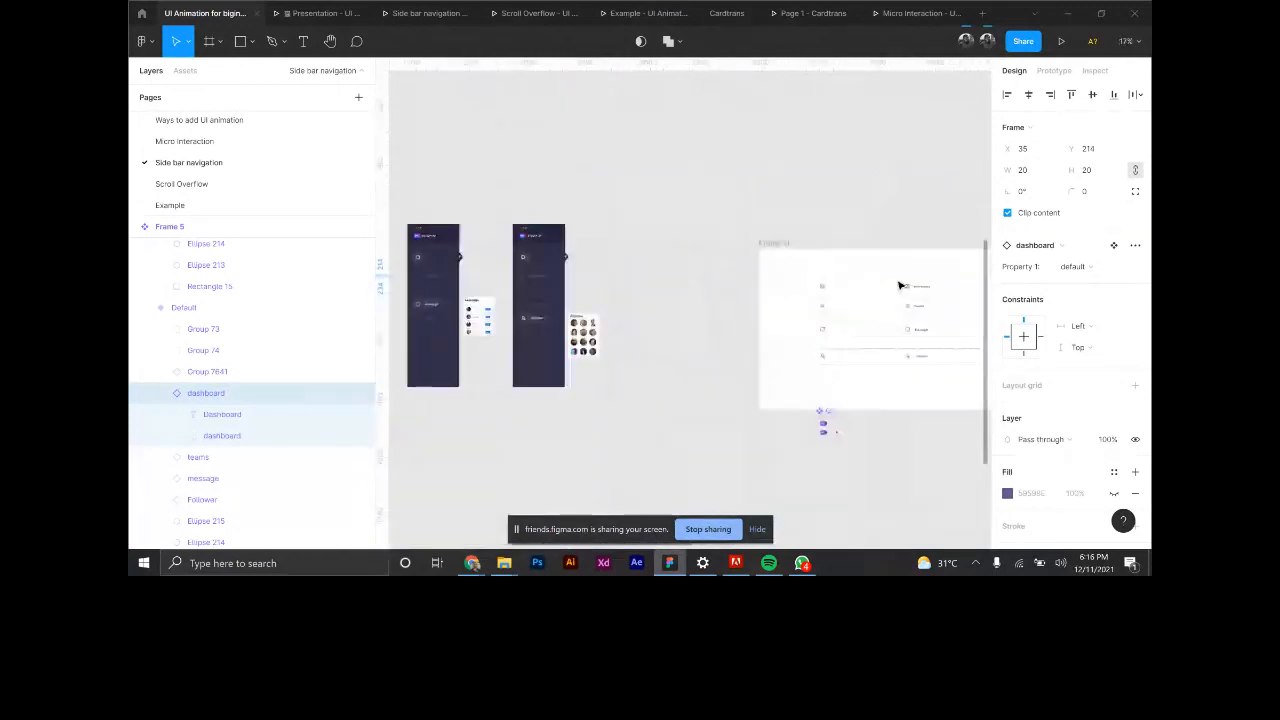
pyautogui.scroll(4, 900, 286)
pyautogui.doubleClick(711, 299)
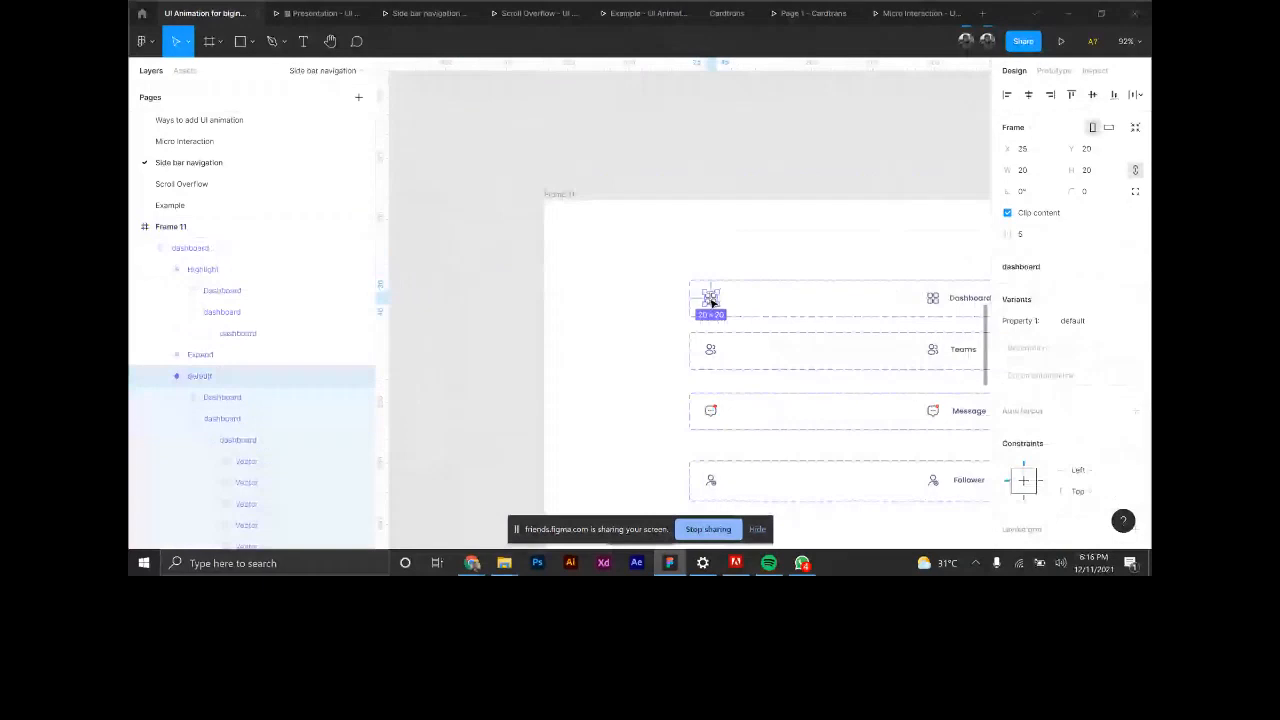
pyautogui.scroll(-2, 708, 299)
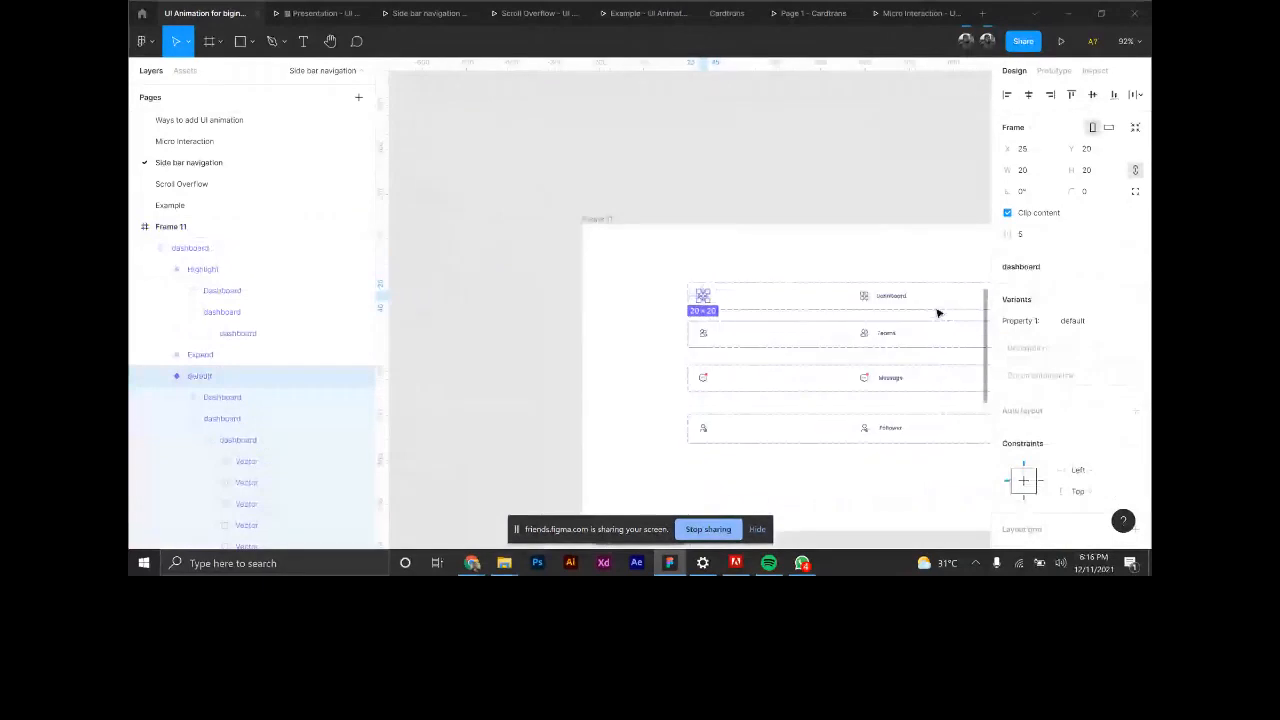
pyautogui.click(878, 298)
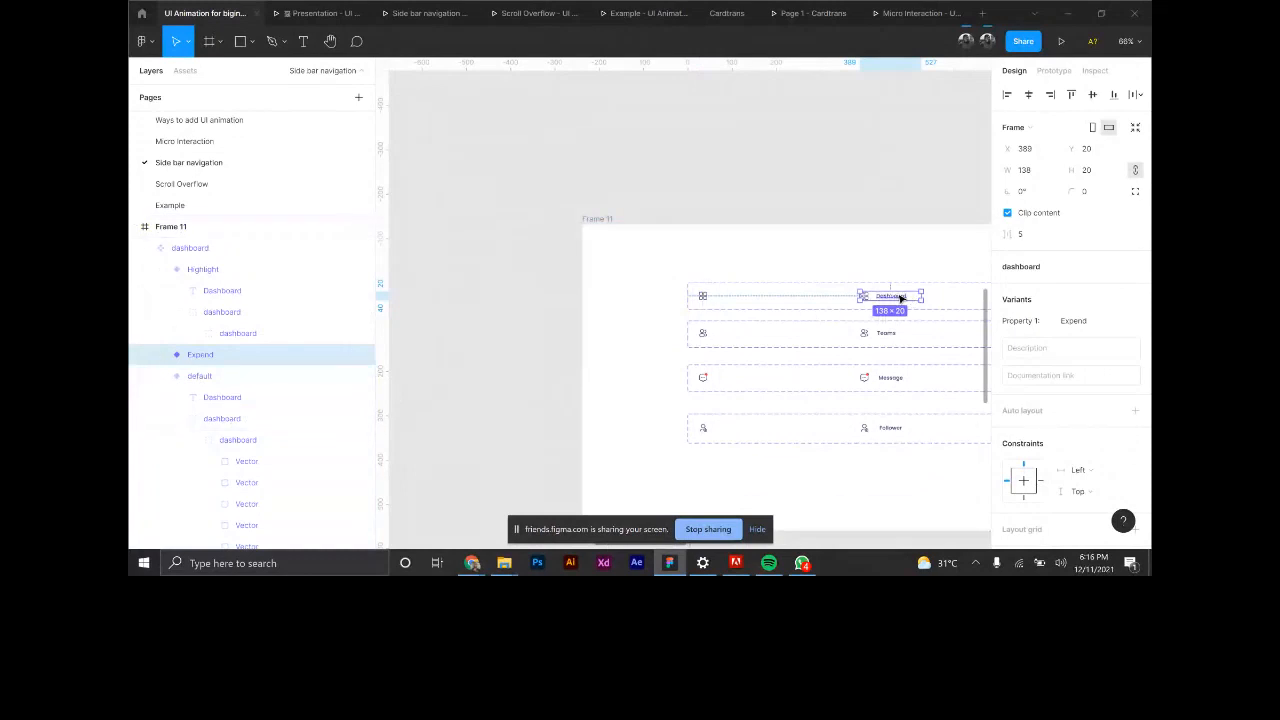
pyautogui.click(900, 298)
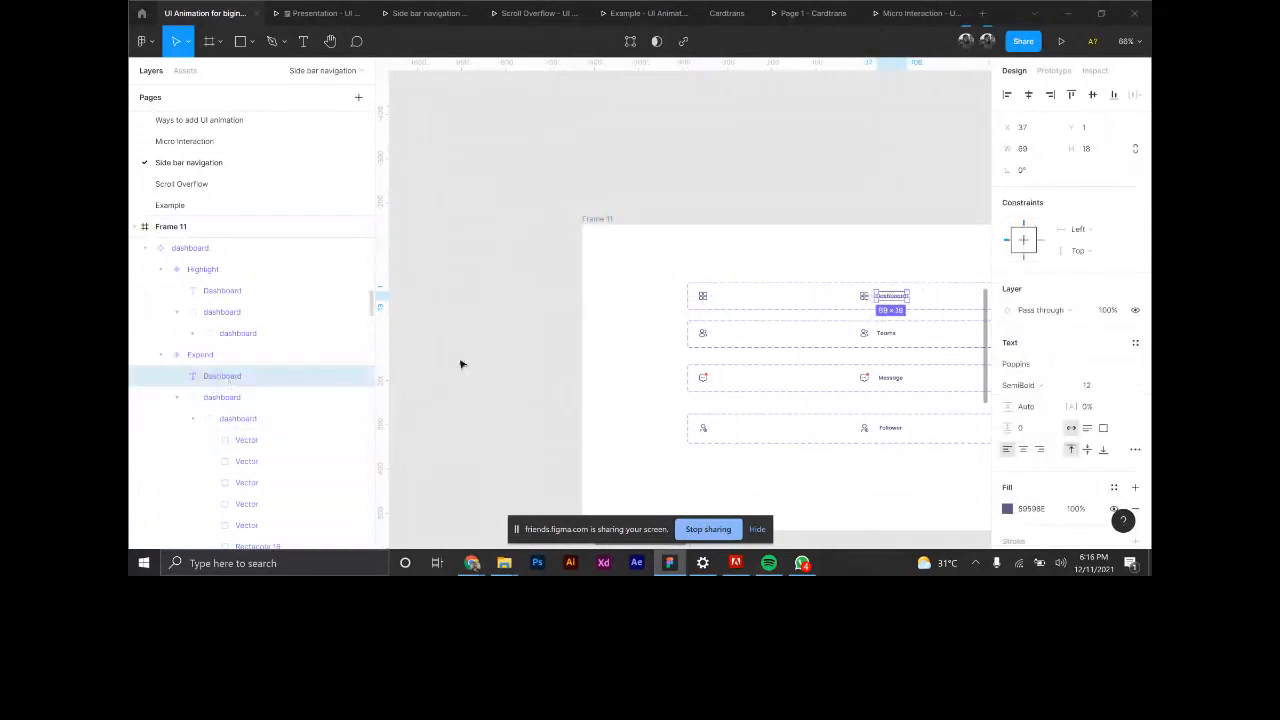
# Select the hidden Dashboard text layer inside the dashboard component's default variant and view it close up.
pyautogui.click(460, 364)
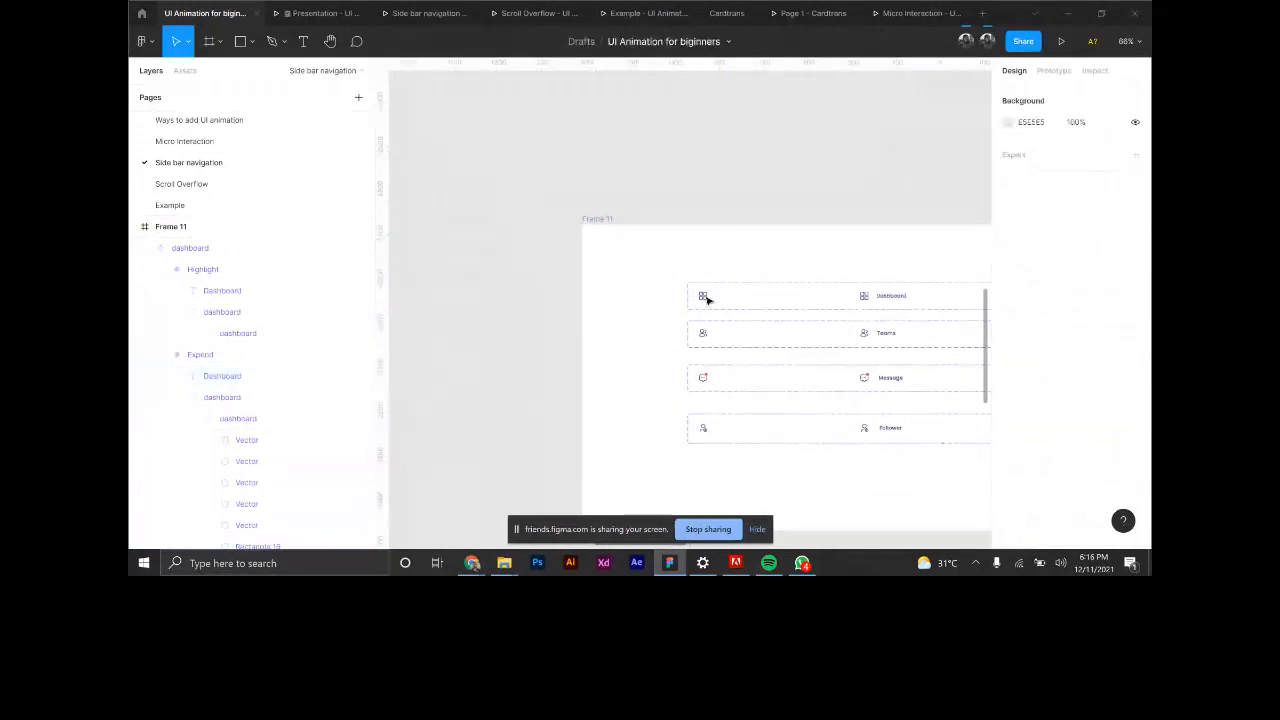
pyautogui.click(703, 298)
pyautogui.doubleClick(703, 298)
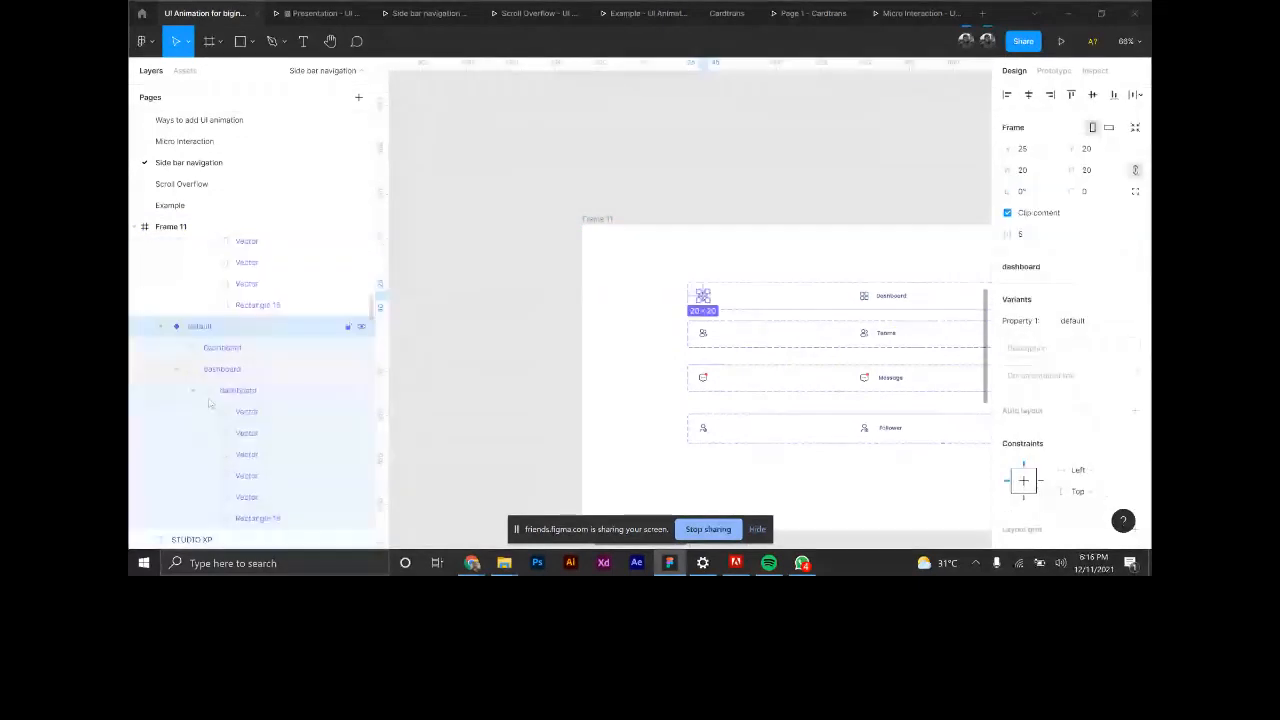
pyautogui.scroll(-1, 210, 403)
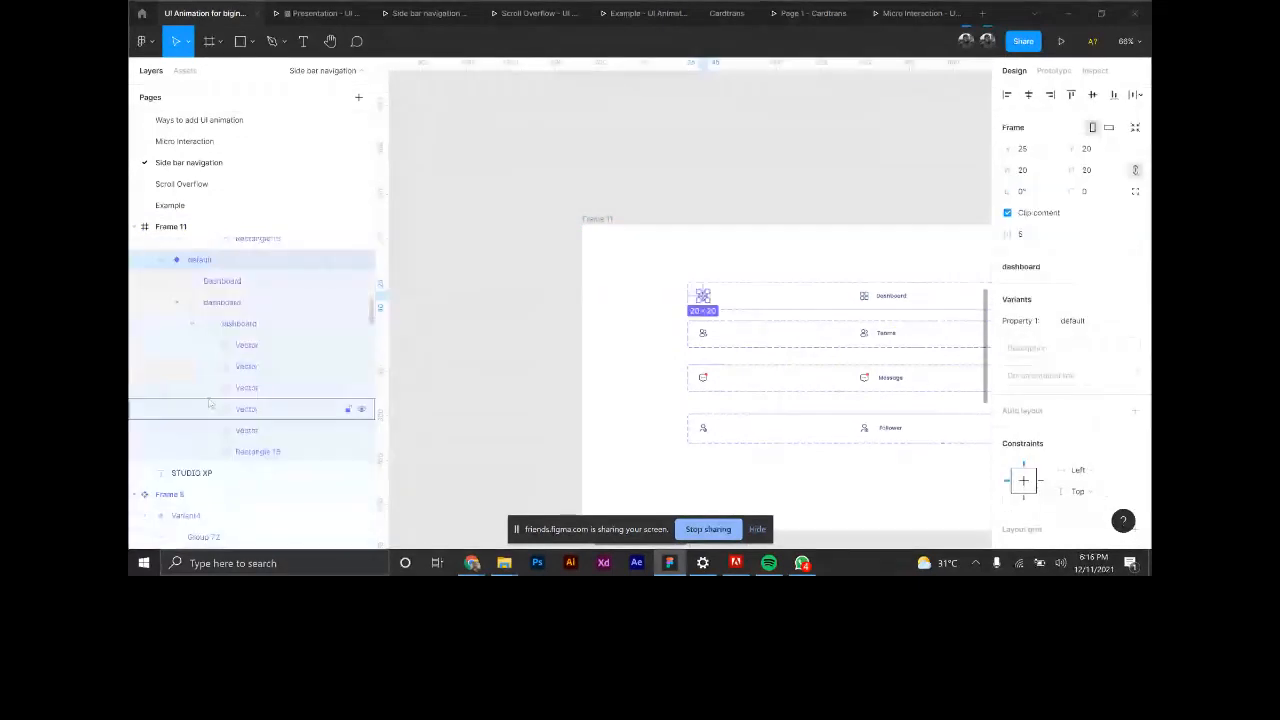
pyautogui.click(217, 284)
pyautogui.hotkey('shift', '2')
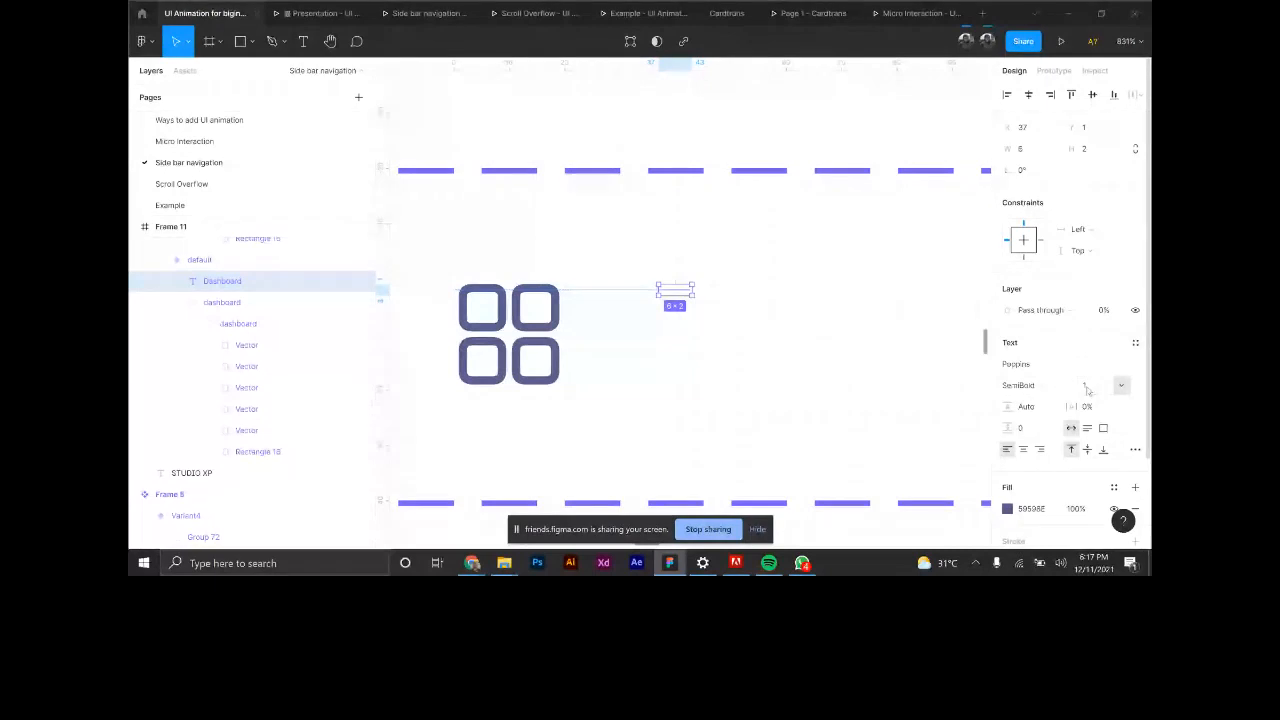
# Compare the tiny hidden label beside the default dashboard icon with the Dashboard text in the Expend variant.
pyautogui.scroll(-5, 640, 278)
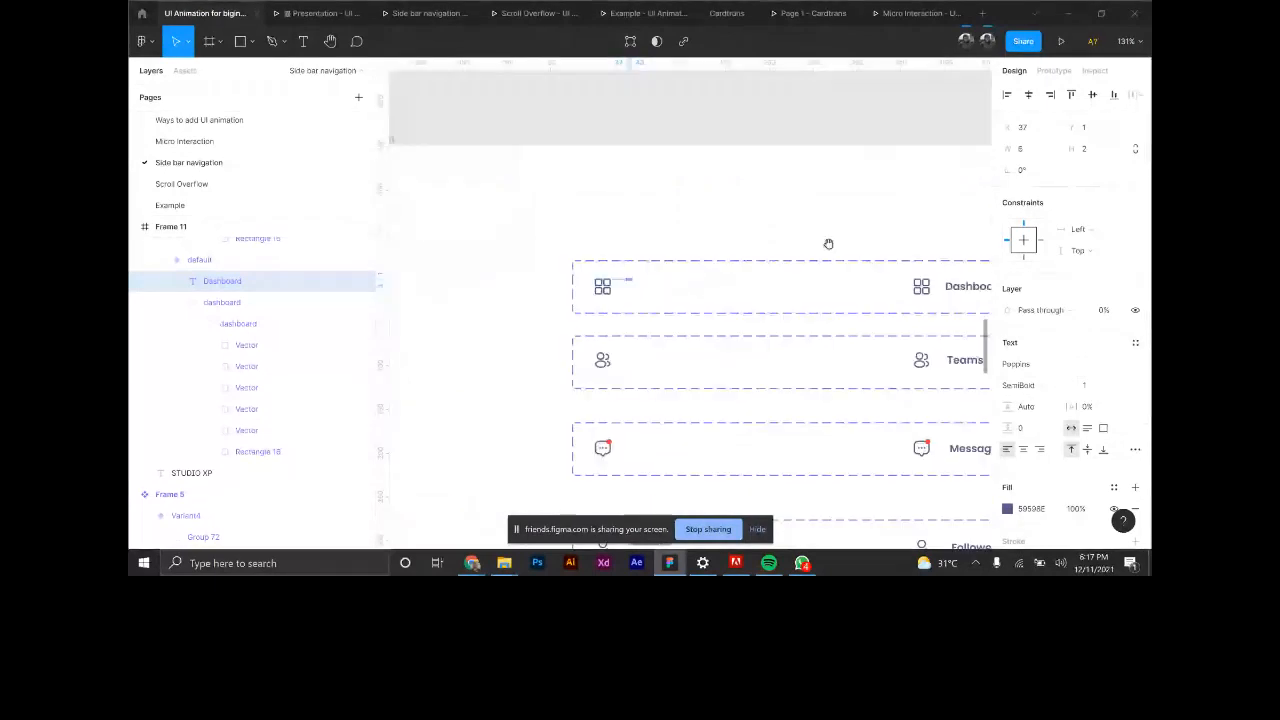
pyautogui.moveTo(829, 243); pyautogui.dragTo(683, 229)
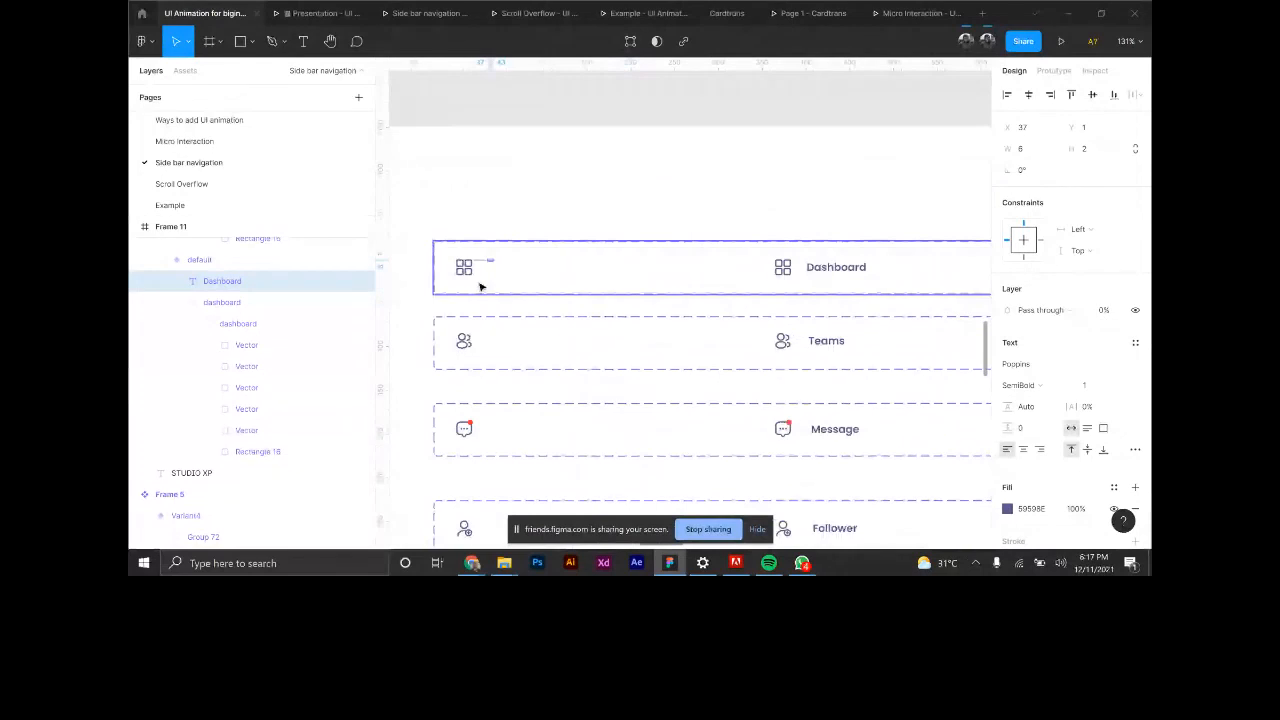
pyautogui.scroll(5, 490, 261)
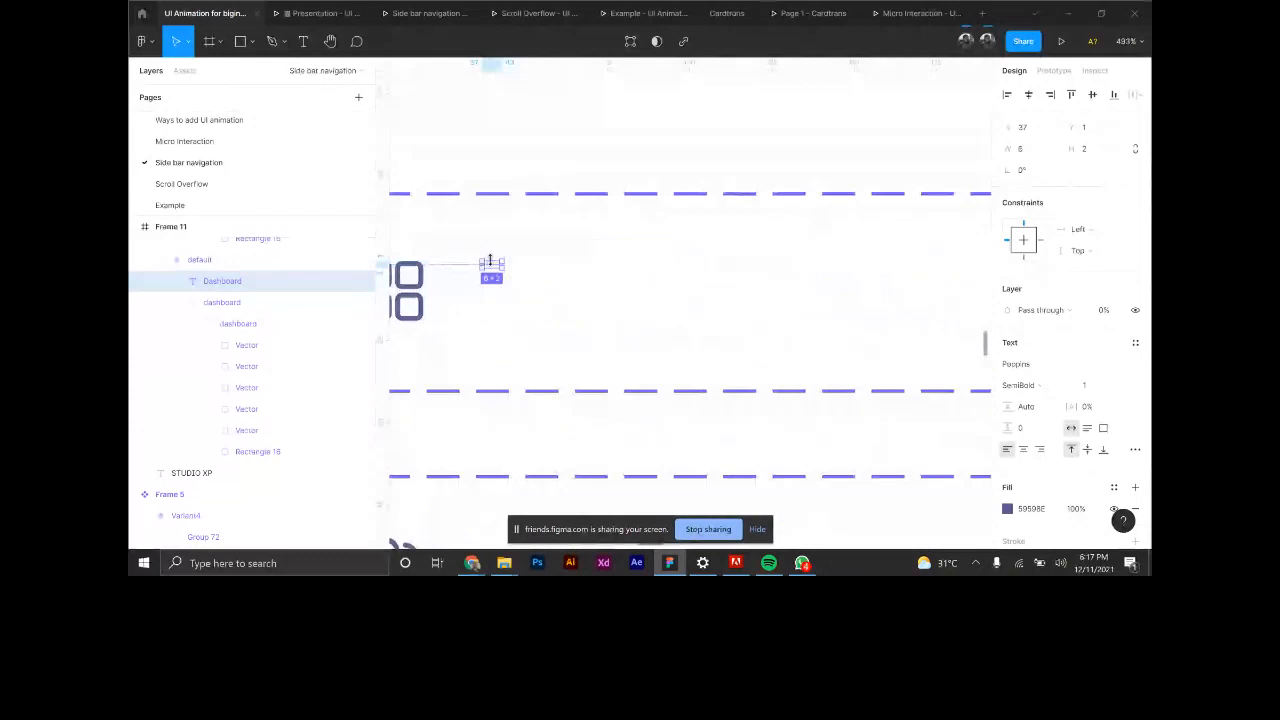
pyautogui.scroll(-5, 490, 261)
pyautogui.scroll(3, 852, 280)
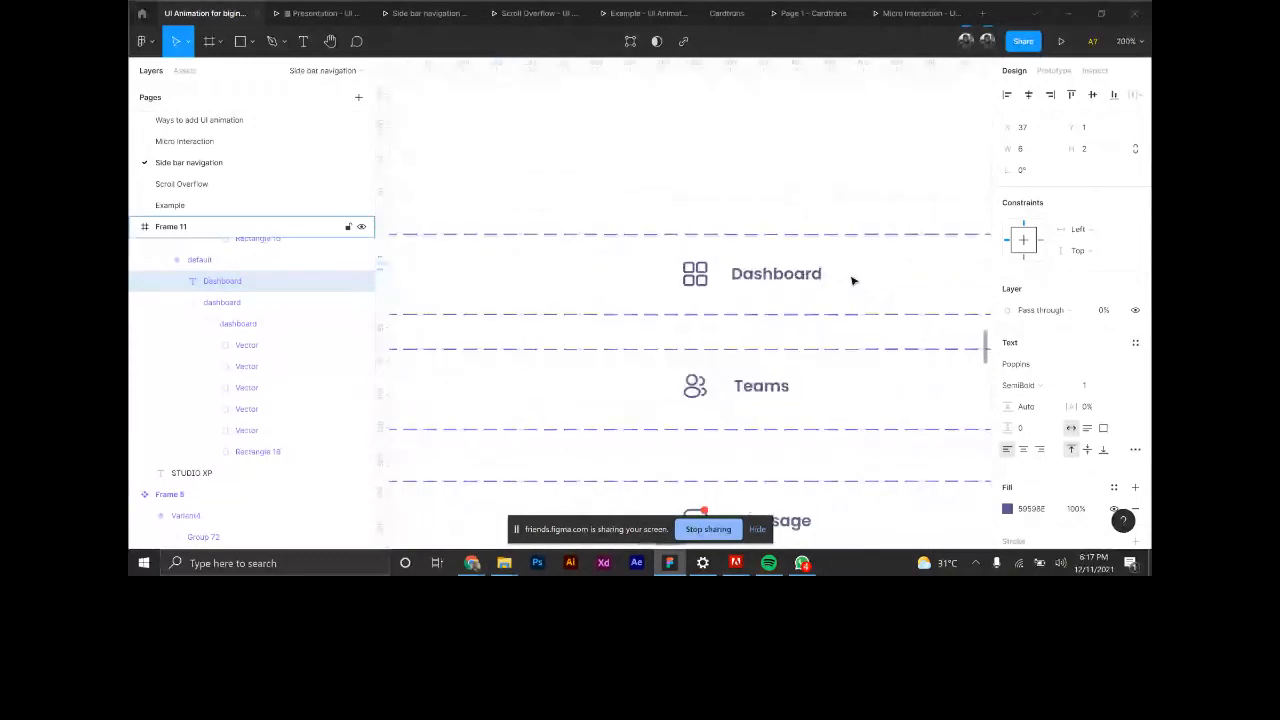
pyautogui.scroll(2, 852, 280)
pyautogui.click(737, 274)
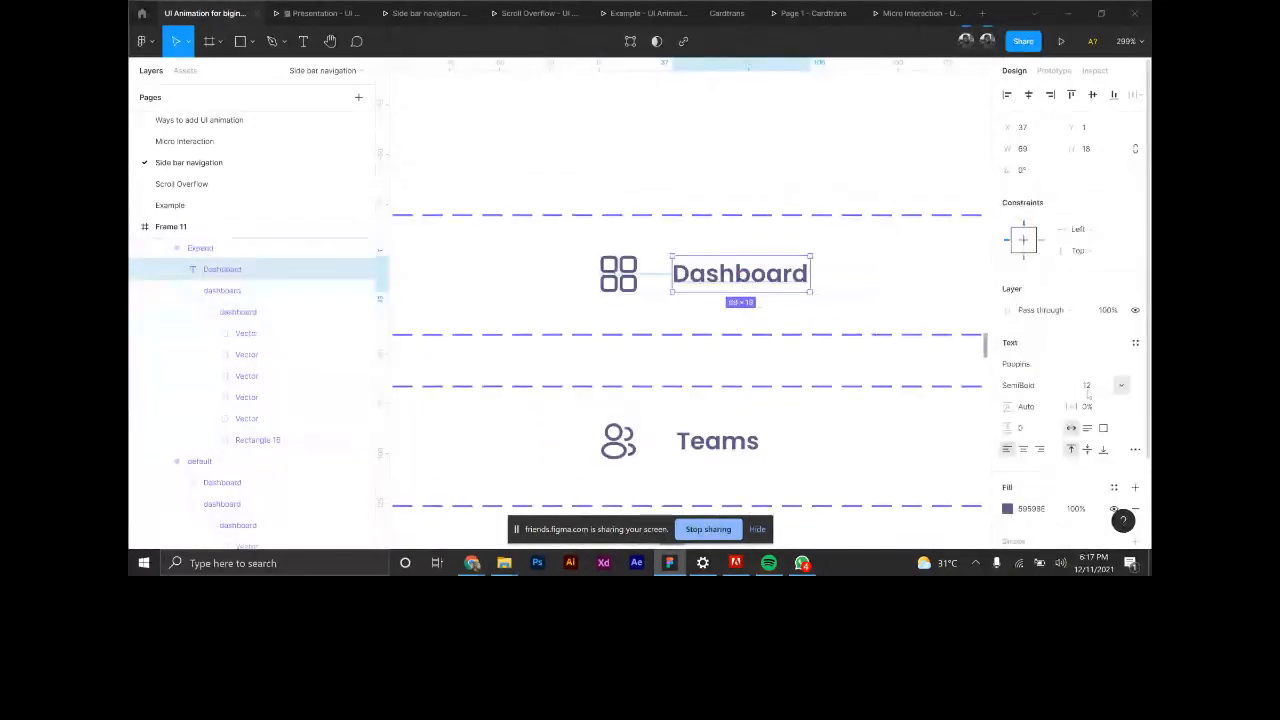
# Return to the Frame 5 sidebar variants and examine Variant2 and its arrow handle.
pyautogui.scroll(-10, 754, 285)
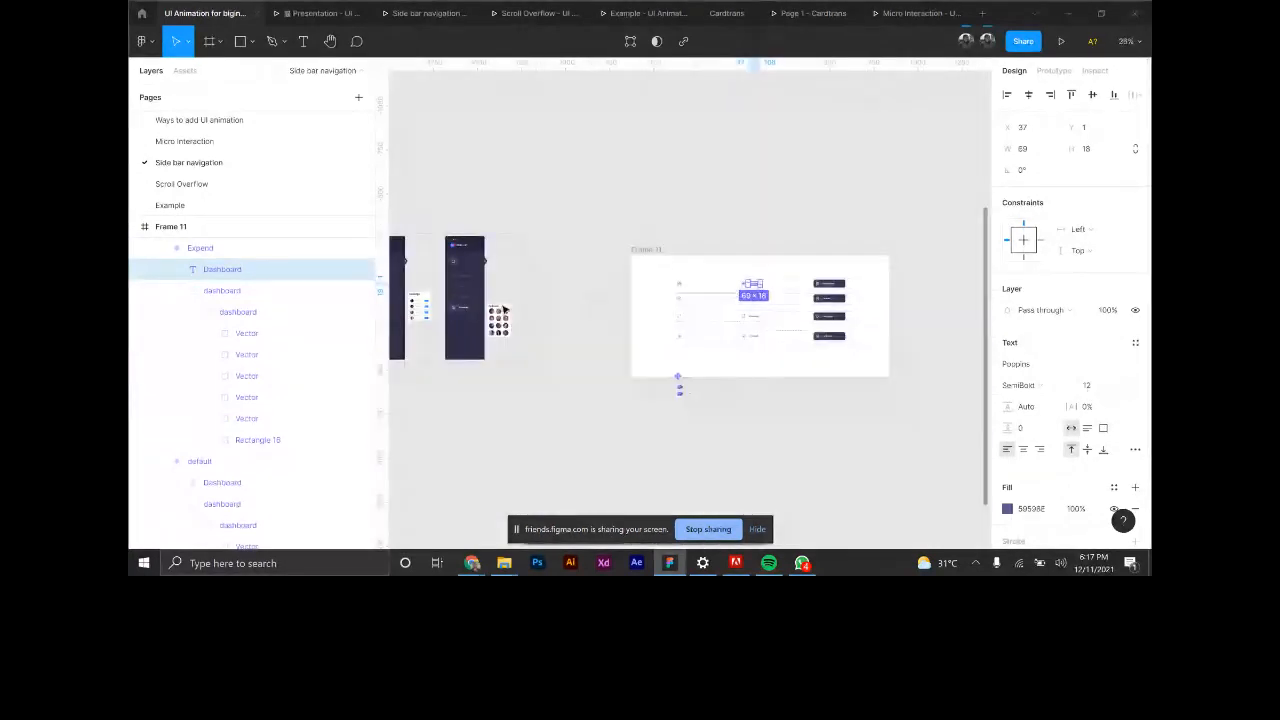
pyautogui.moveTo(505, 309); pyautogui.dragTo(565, 293)
pyautogui.scroll(3, 565, 294)
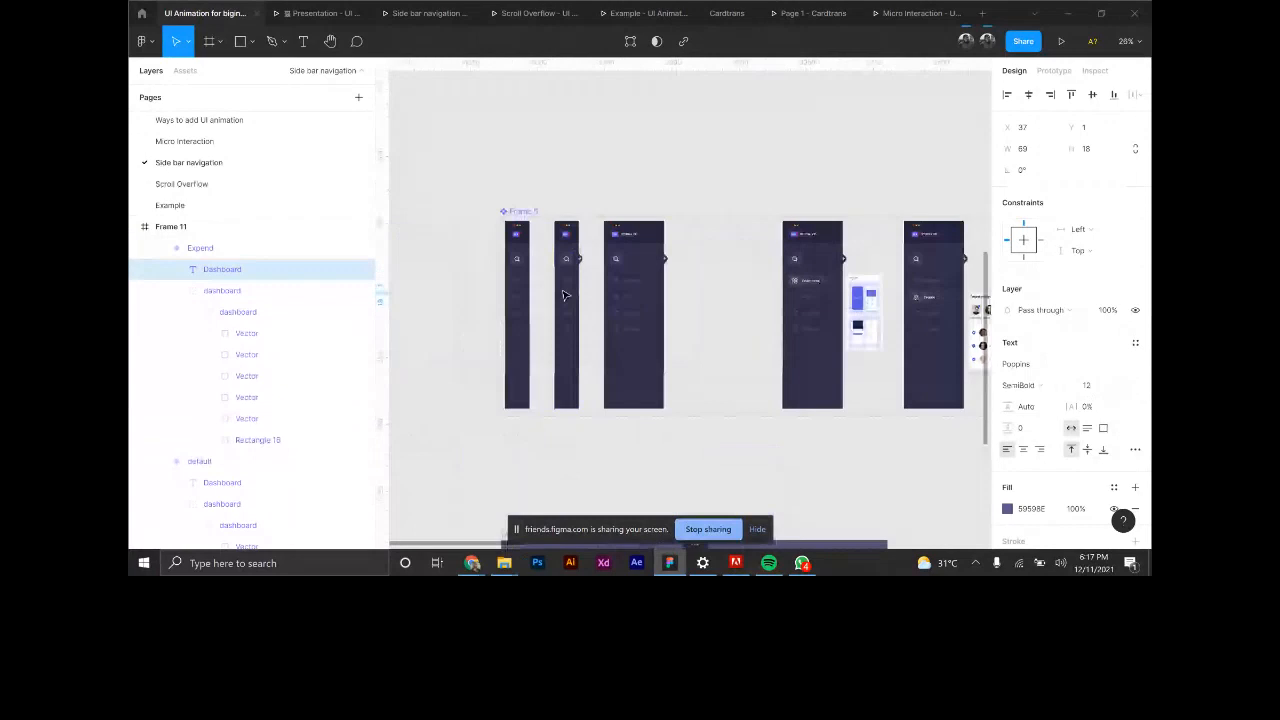
pyautogui.scroll(3, 564, 295)
pyautogui.click(570, 298)
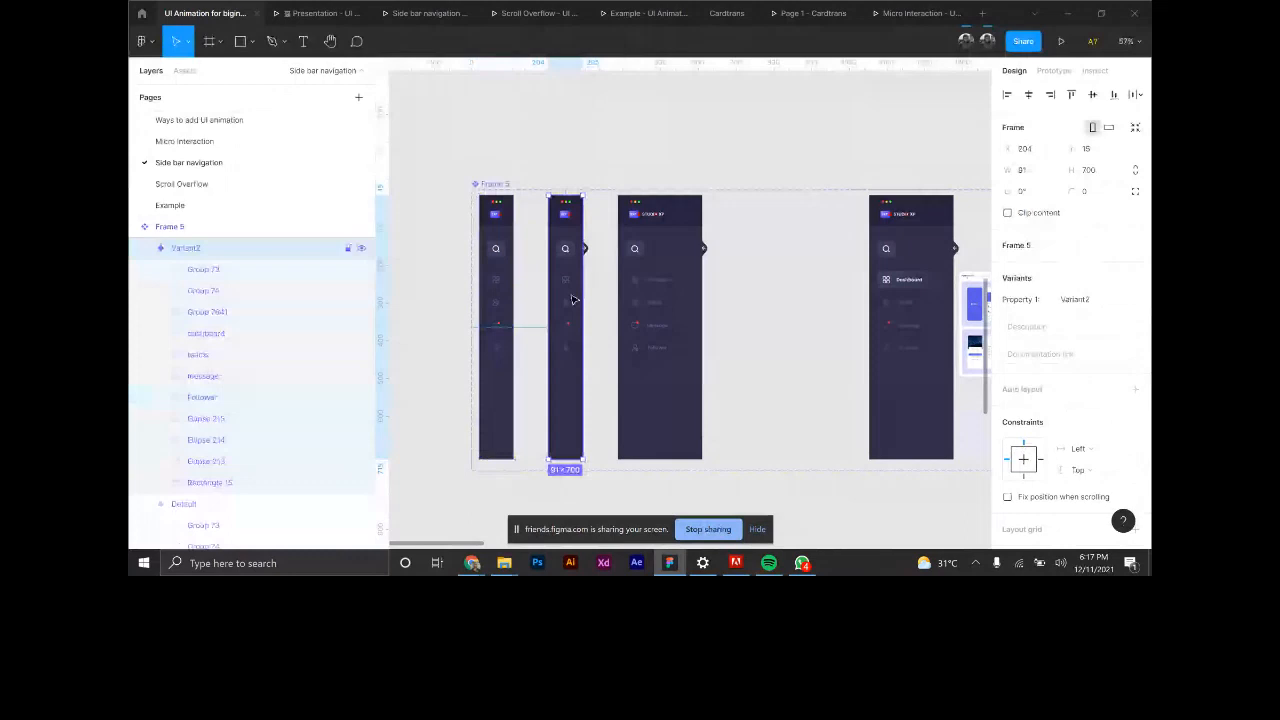
pyautogui.scroll(3, 573, 299)
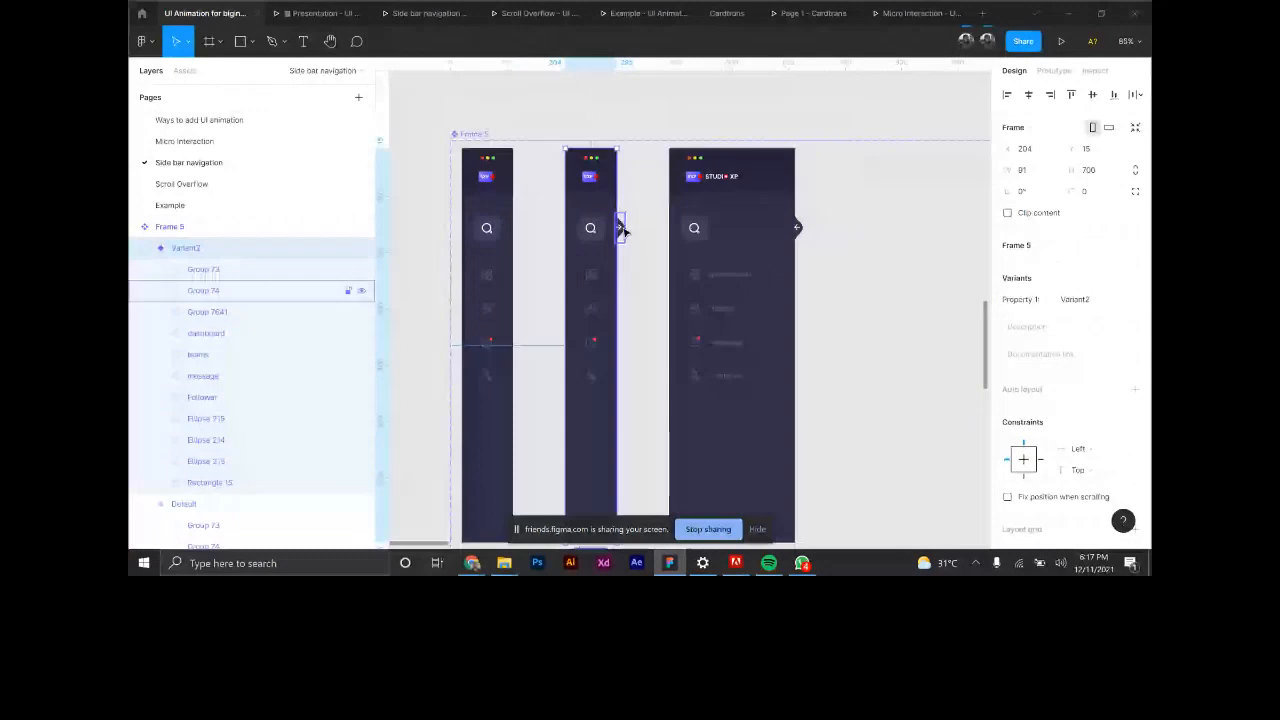
pyautogui.scroll(-3, 620, 228)
# Compare the expanded sidebar in Variant3 with the variants that highlight the Dashboard, Teams and Message items.
pyautogui.click(578, 339)
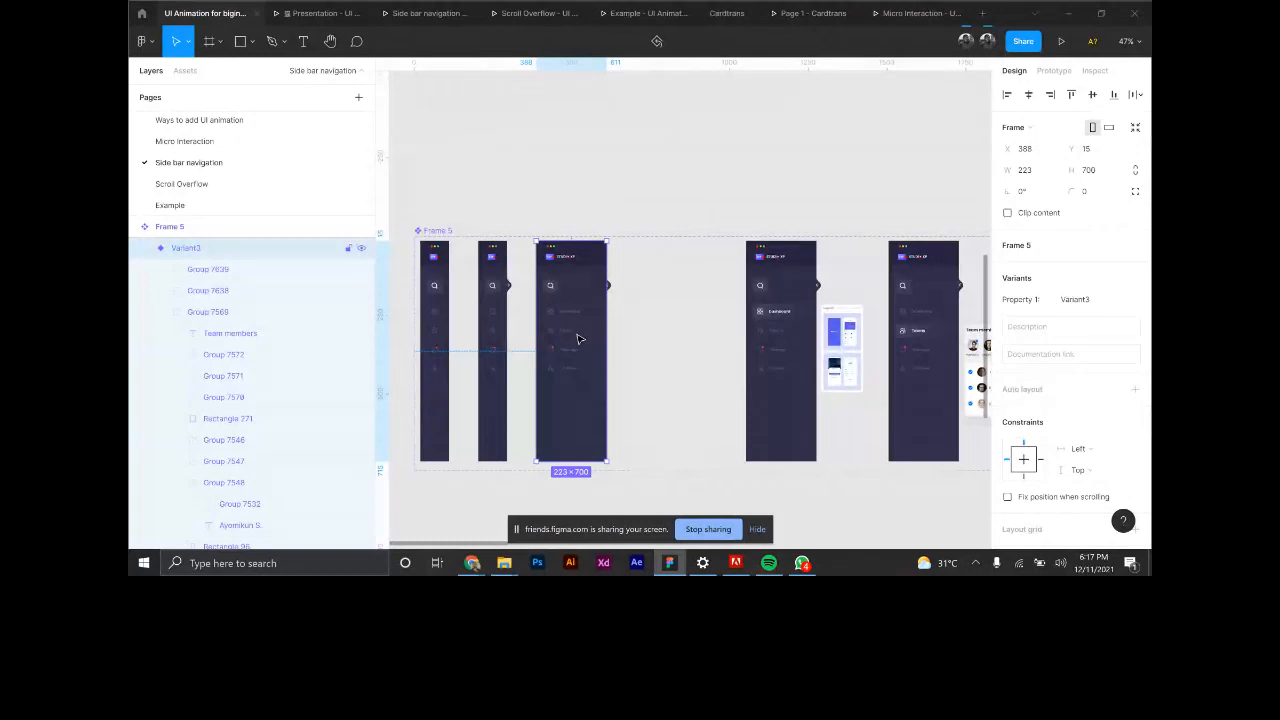
pyautogui.scroll(-2, 579, 339)
pyautogui.click(711, 335)
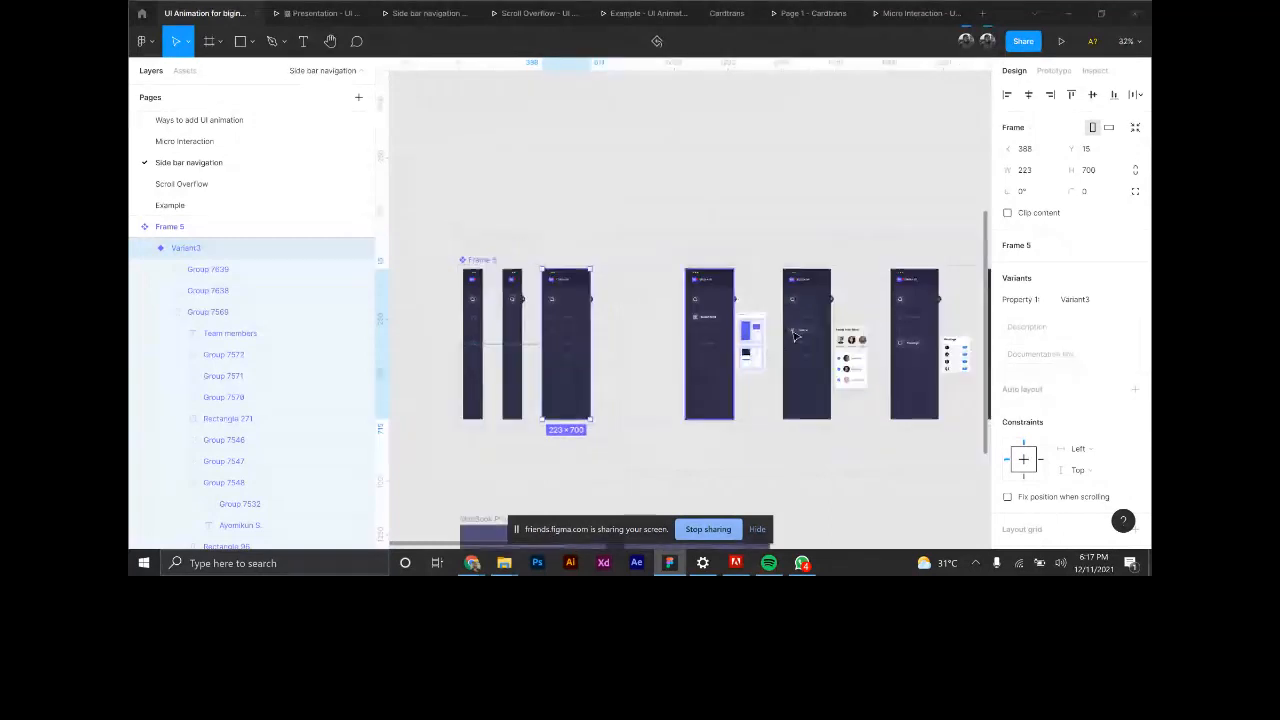
pyautogui.click(814, 335)
pyautogui.click(910, 337)
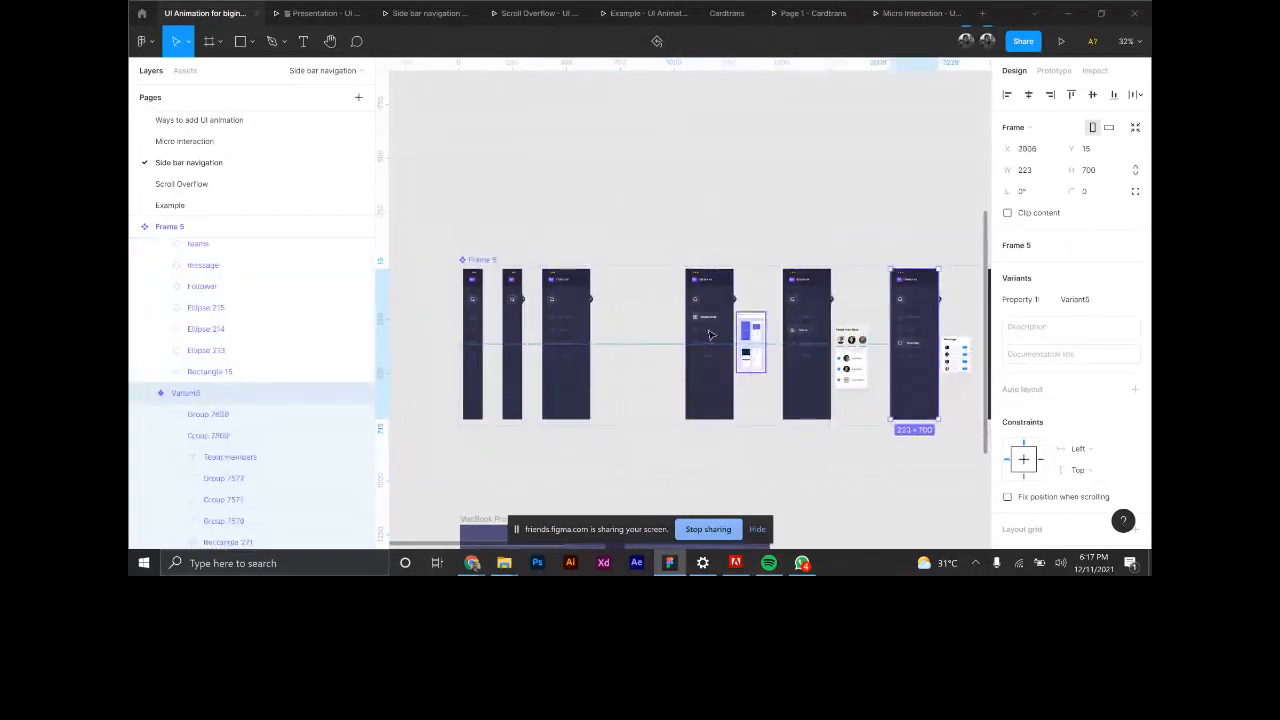
pyautogui.click(709, 335)
pyautogui.click(570, 337)
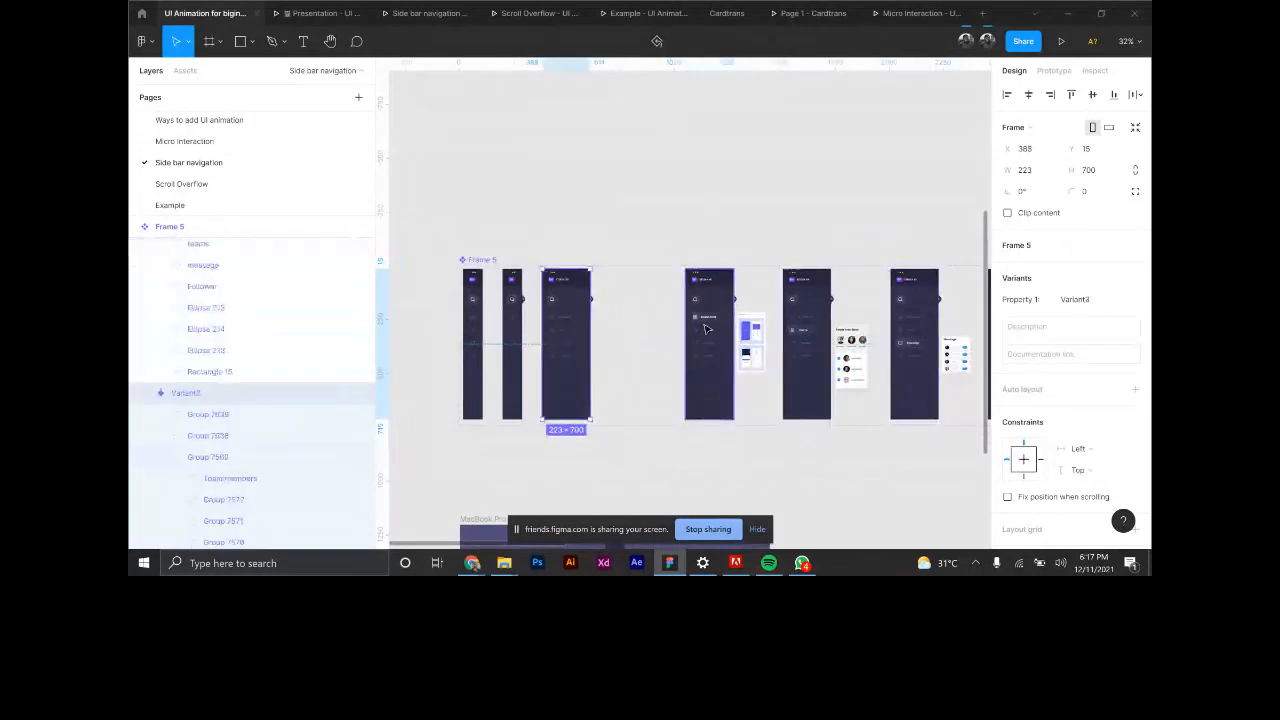
pyautogui.click(806, 337)
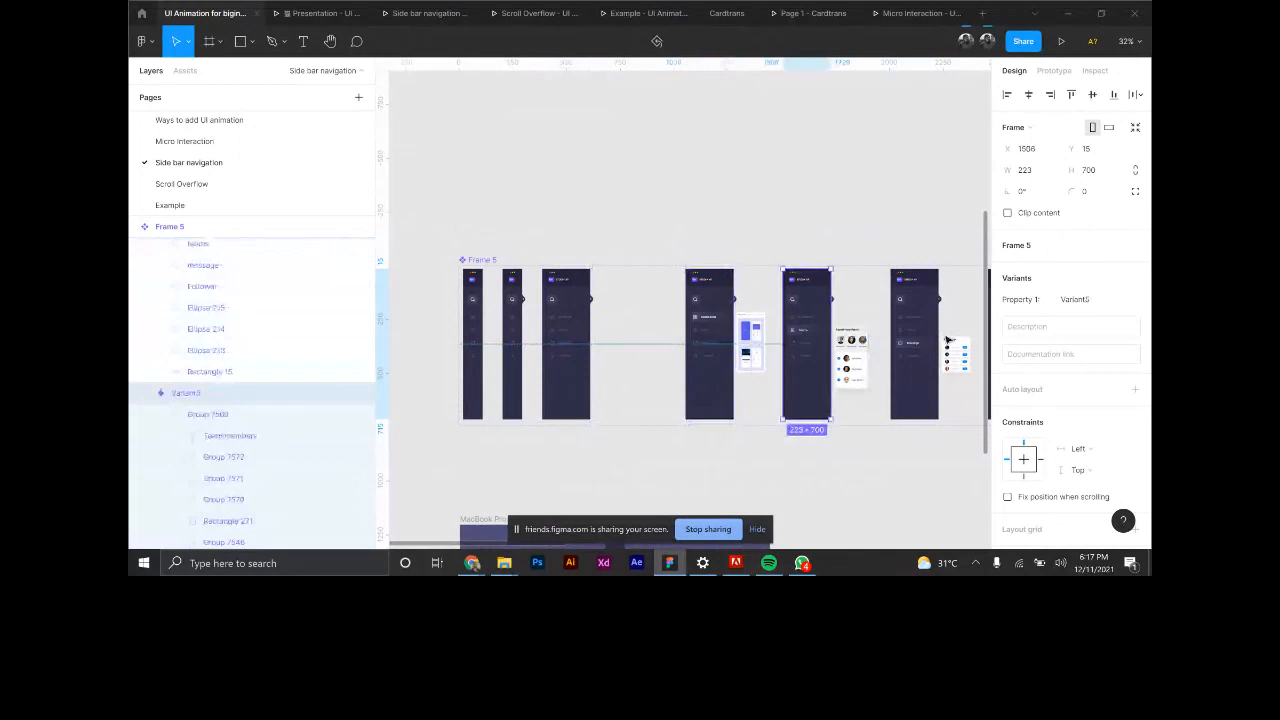
pyautogui.click(555, 335)
pyautogui.hotkey('shift', '2')
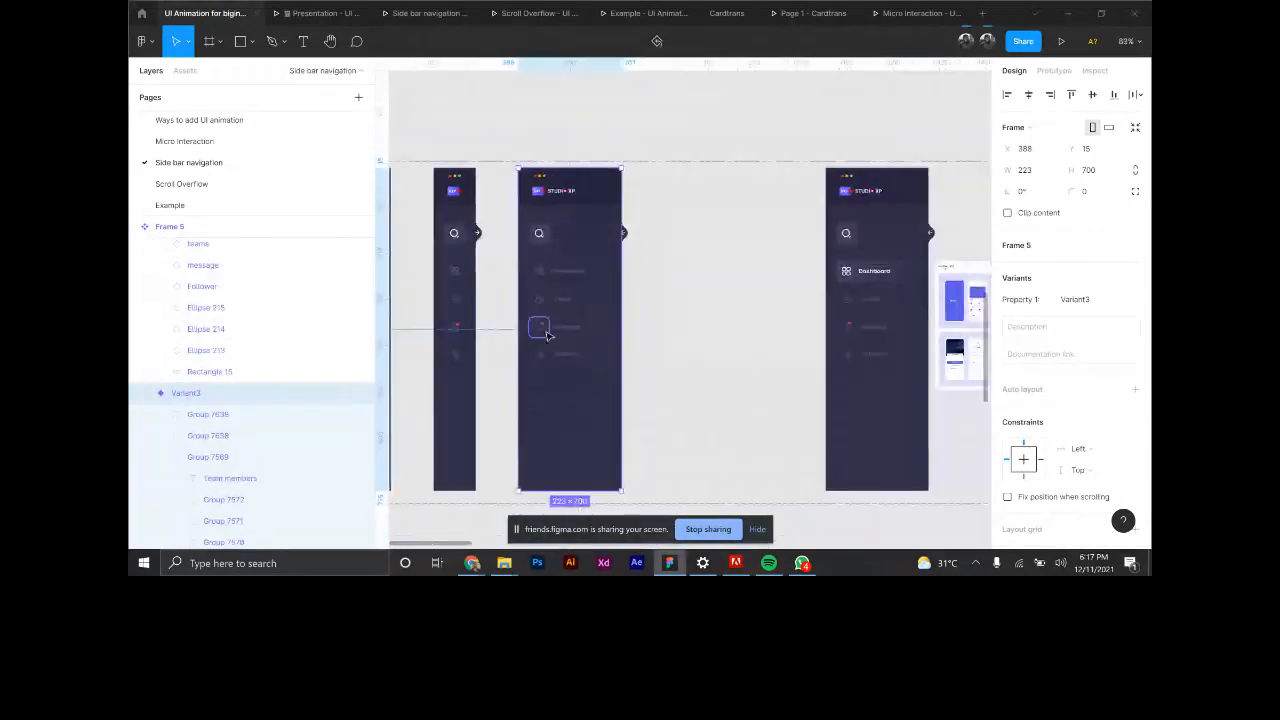
# Select the pop-up cards beside the Dashboard, Teams, Message and Follower sidebar variants together.
pyautogui.scroll(-5, 546, 335)
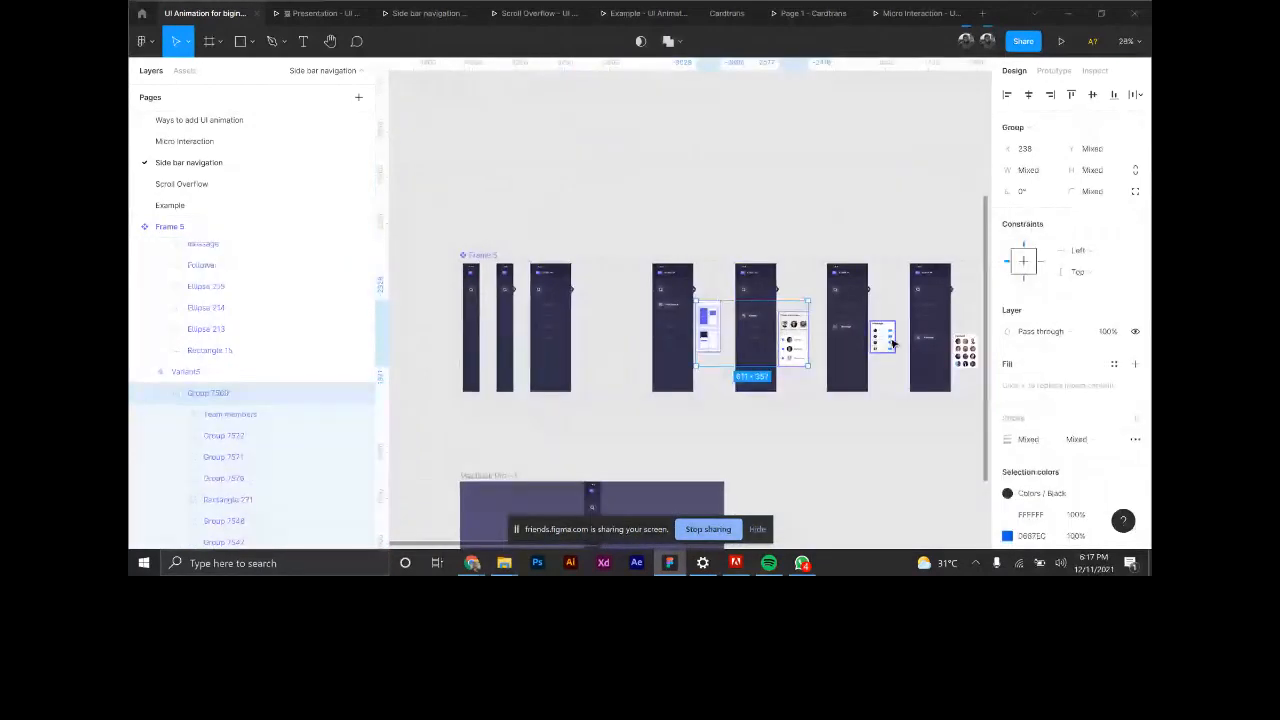
pyautogui.keyDown('shift'); pyautogui.click(891, 346); pyautogui.keyUp('shift')
pyautogui.keyDown('shift'); pyautogui.click(971, 364); pyautogui.keyUp('shift')
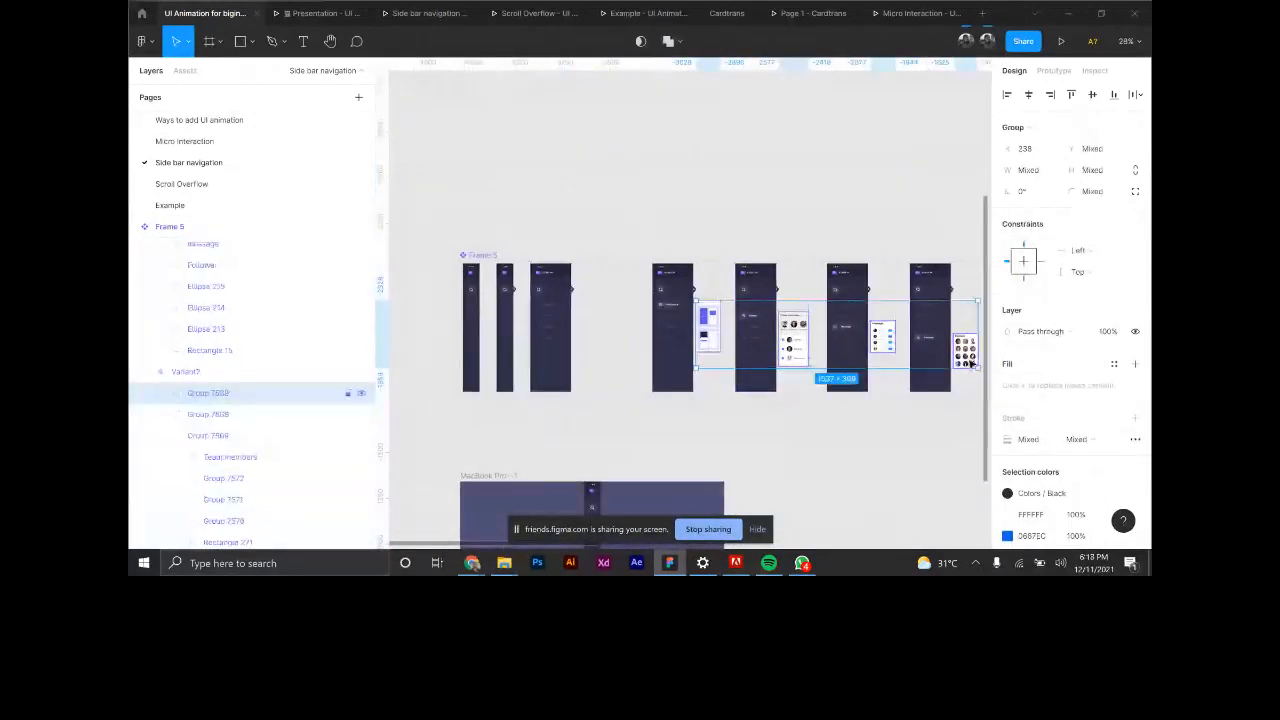
# Set the opacity of the hidden follower card, Group 7639, in Variant3 to 100%.
pyautogui.click(563, 329)
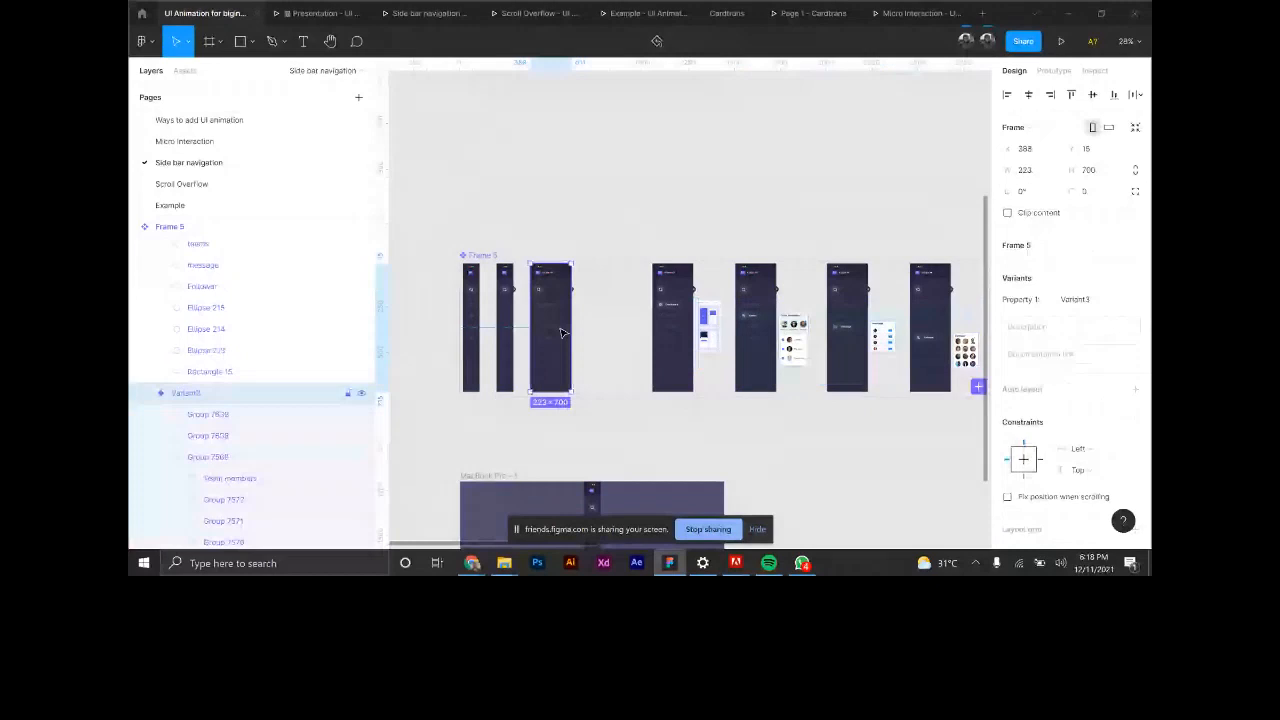
pyautogui.scroll(3, 563, 333)
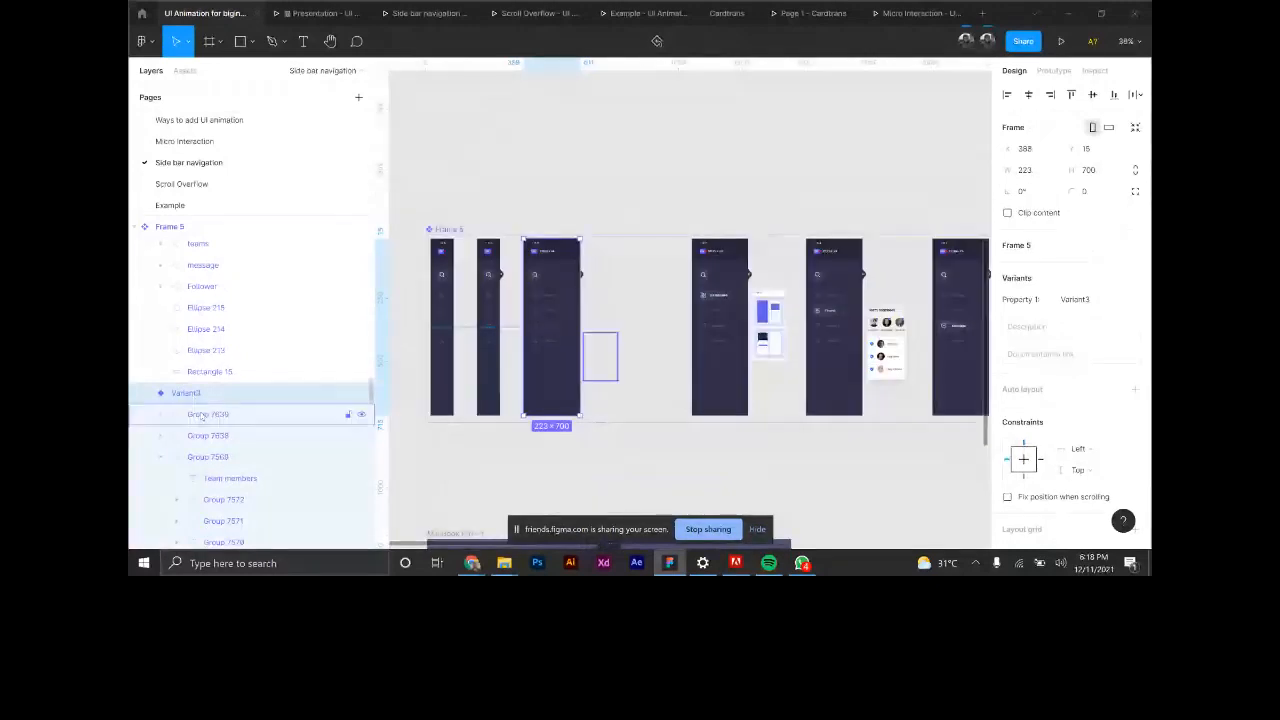
pyautogui.click(201, 416)
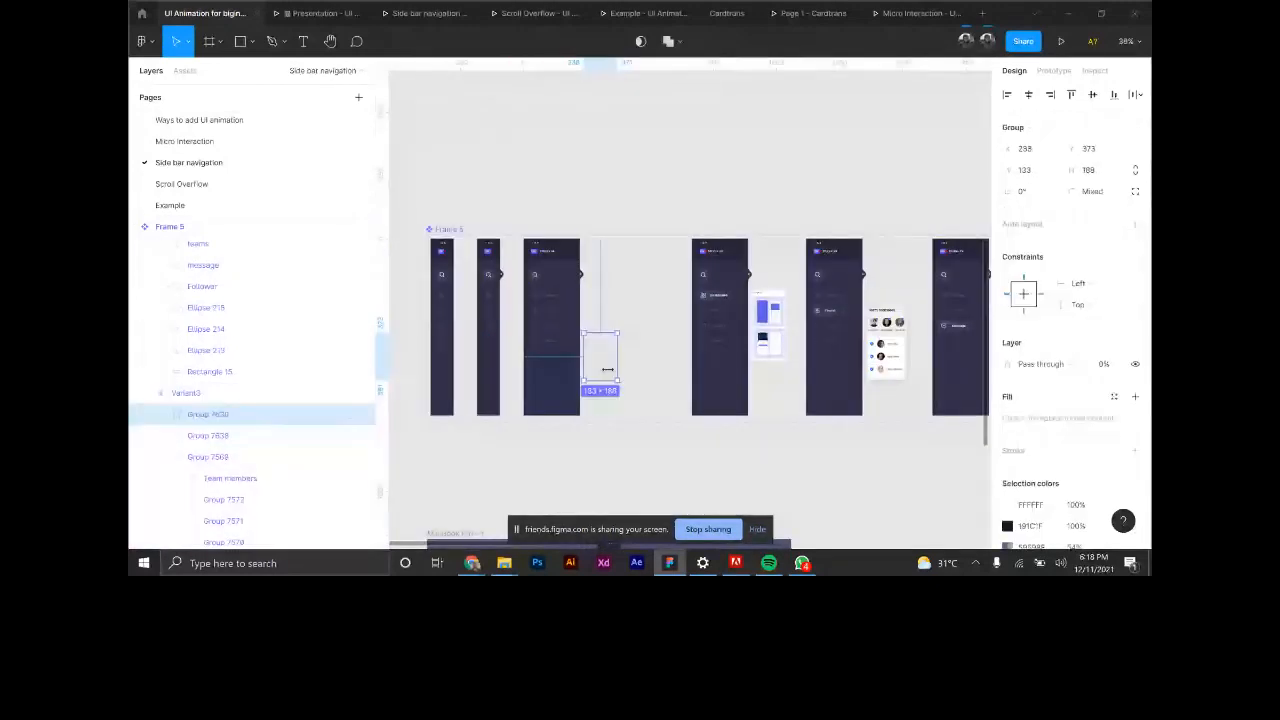
pyautogui.click(1104, 365)
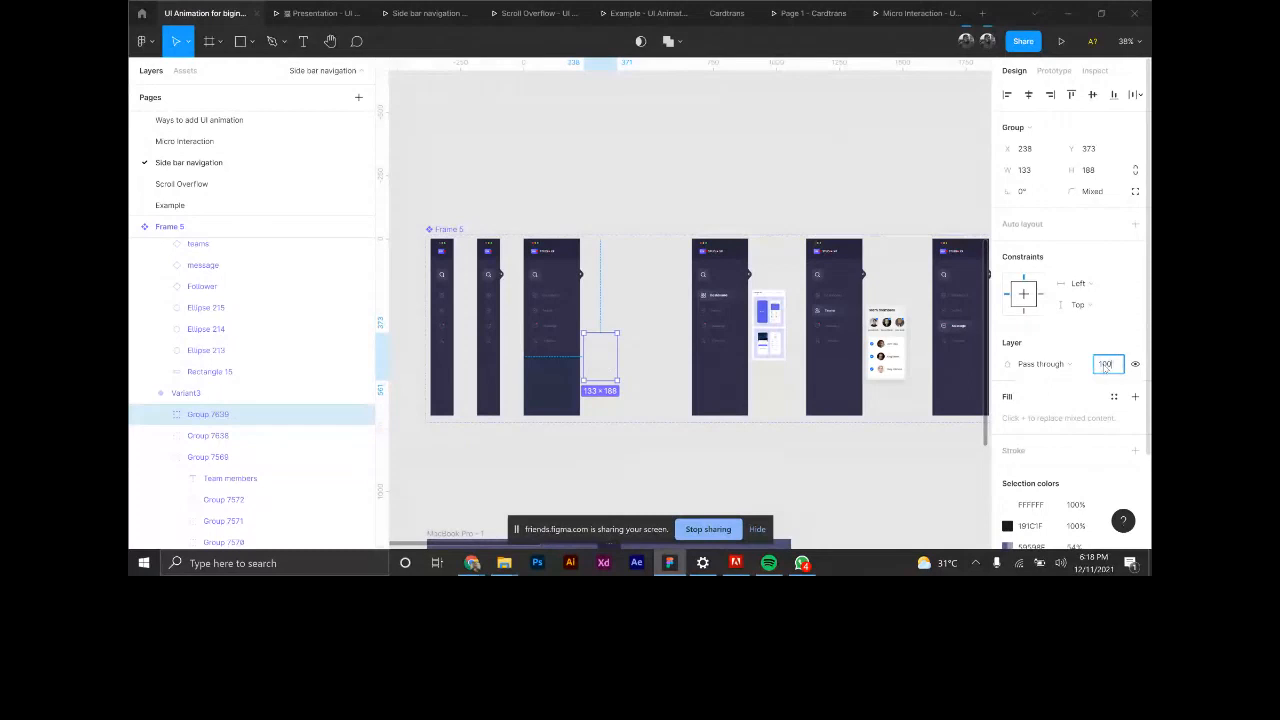
pyautogui.press('Return')
pyautogui.hscroll(1, 540, 344)
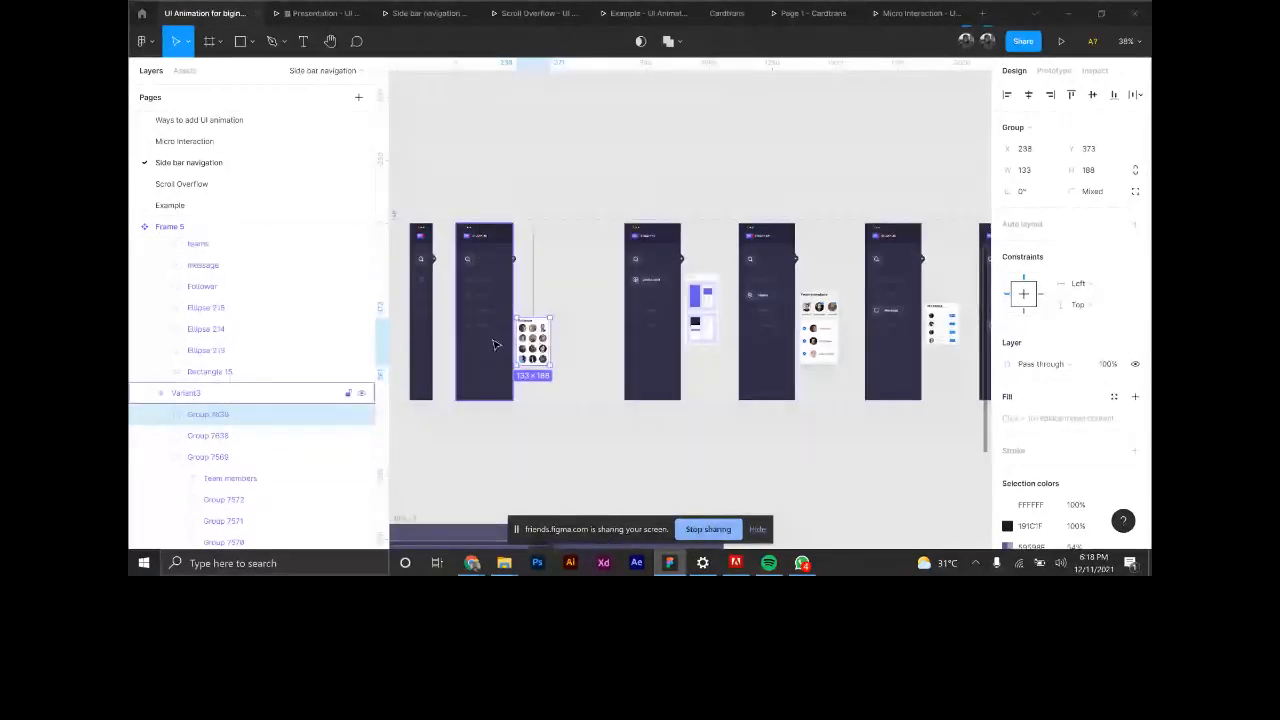
pyautogui.scroll(-3, 493, 345)
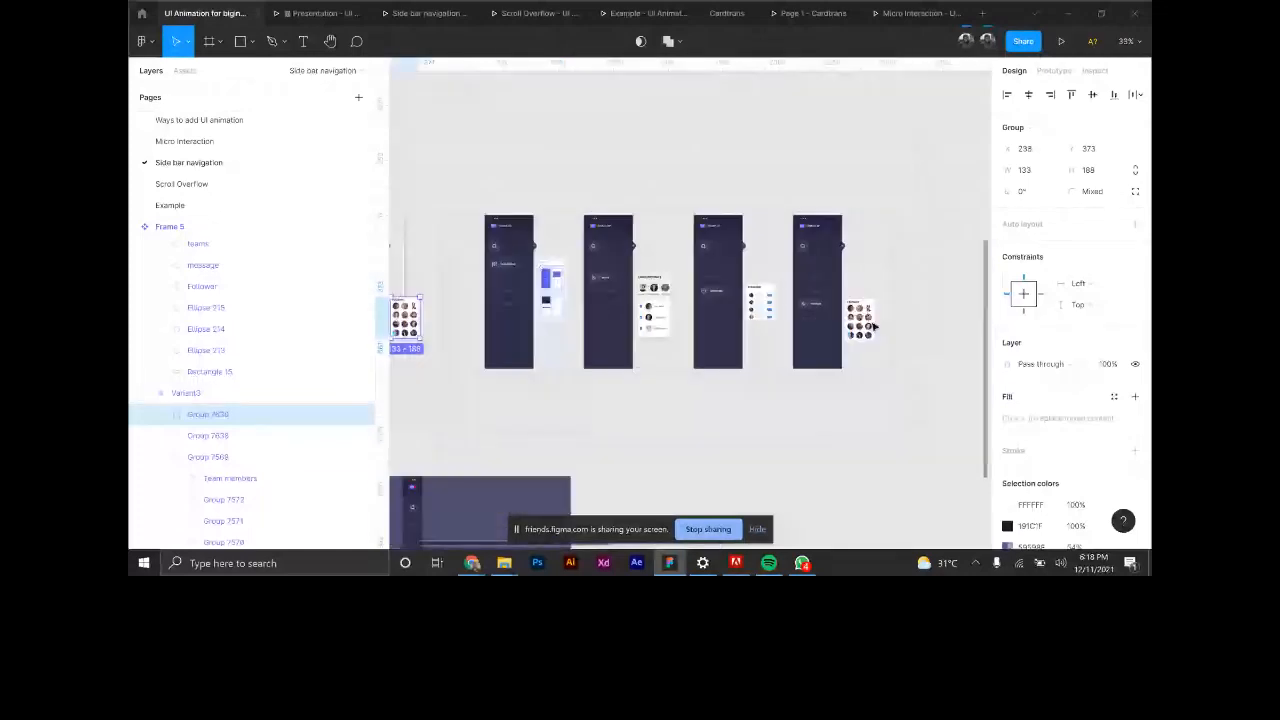
# Set the opacity of the follower card, Group 7639, in Variant3 back to 0%.
pyautogui.scroll(5, 549, 330)
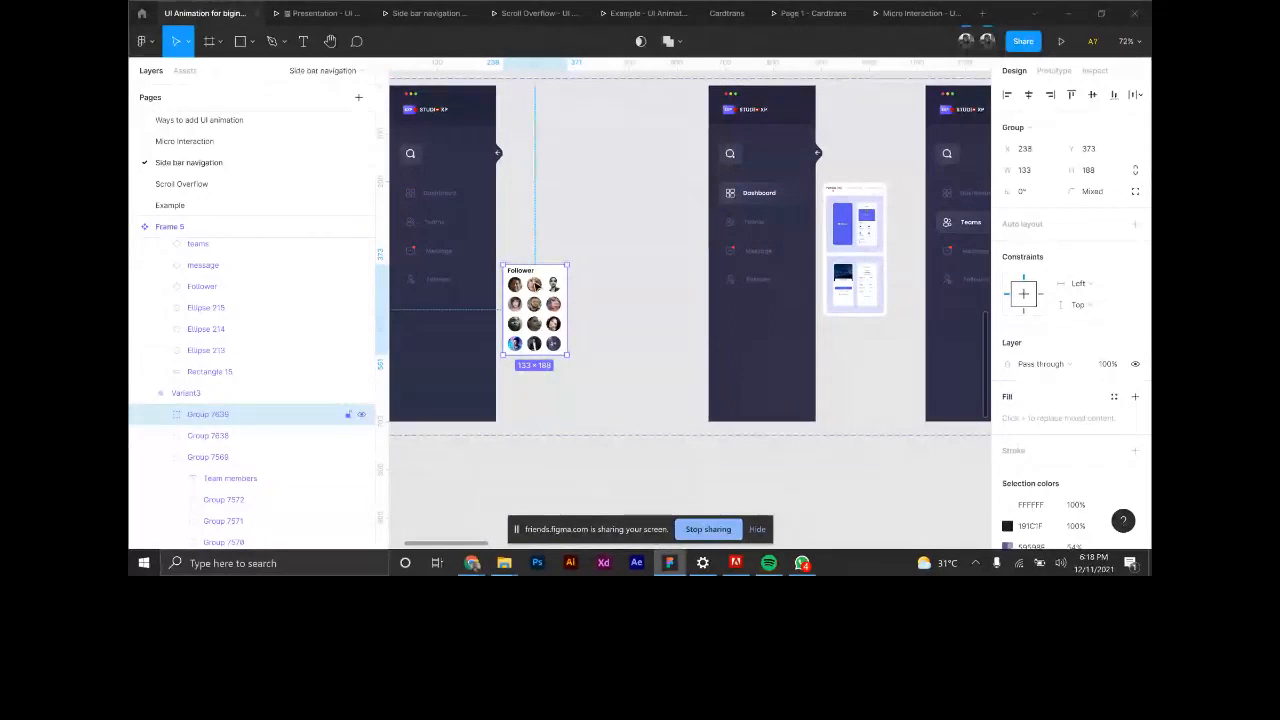
pyautogui.click(1110, 364)
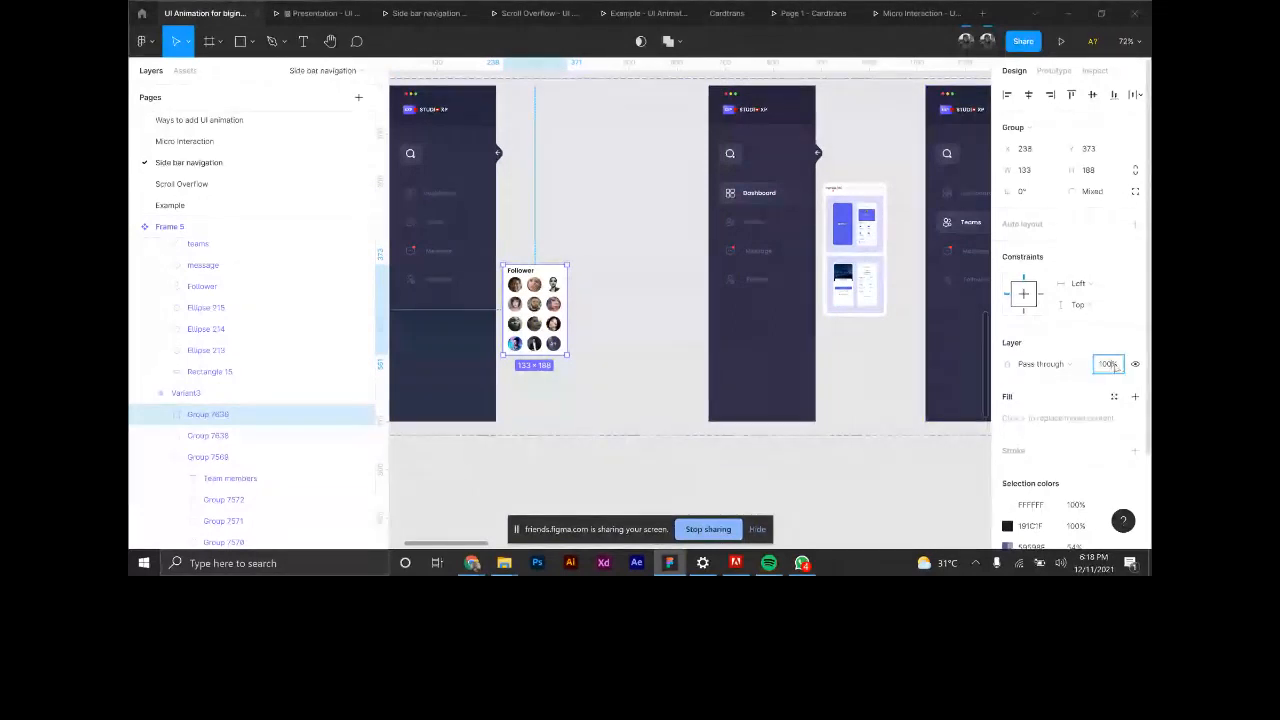
pyautogui.write('0')
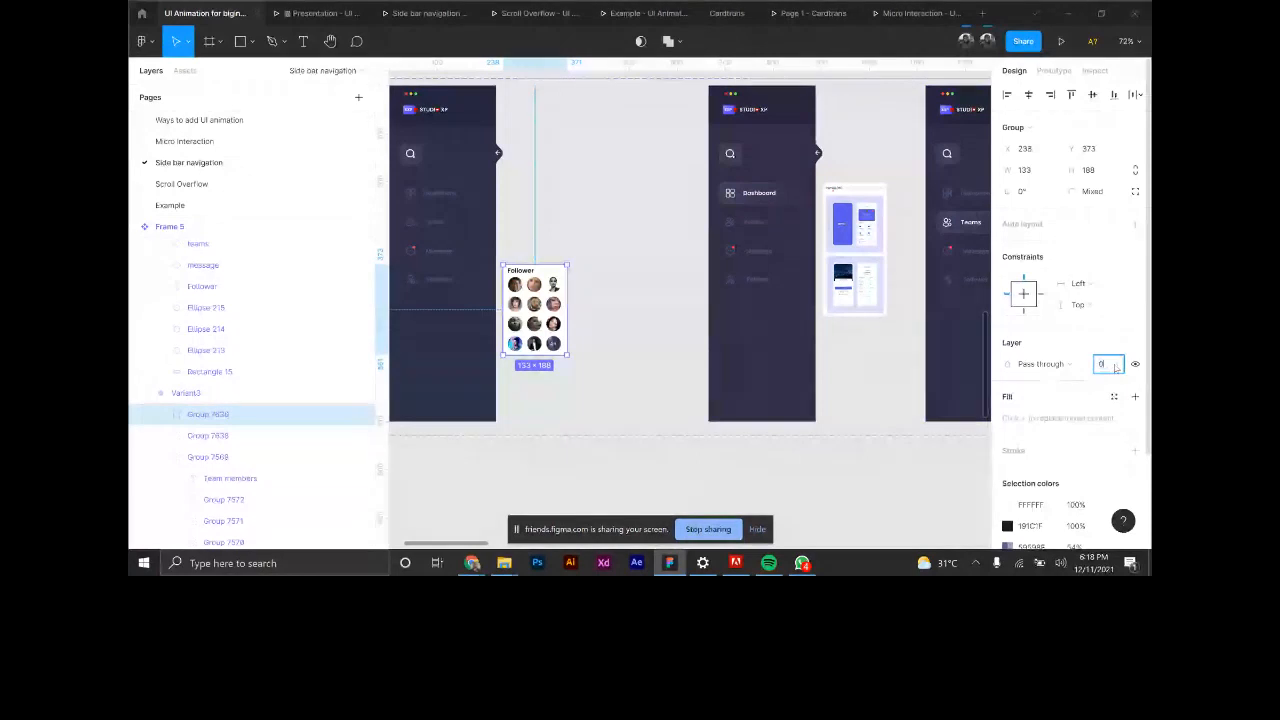
# Set the opacity of the message card, Group 7638, in Variant3 to 100% and compare it with the Message variant's card.
pyautogui.click(208, 436)
pyautogui.click(1113, 366)
pyautogui.write('100')
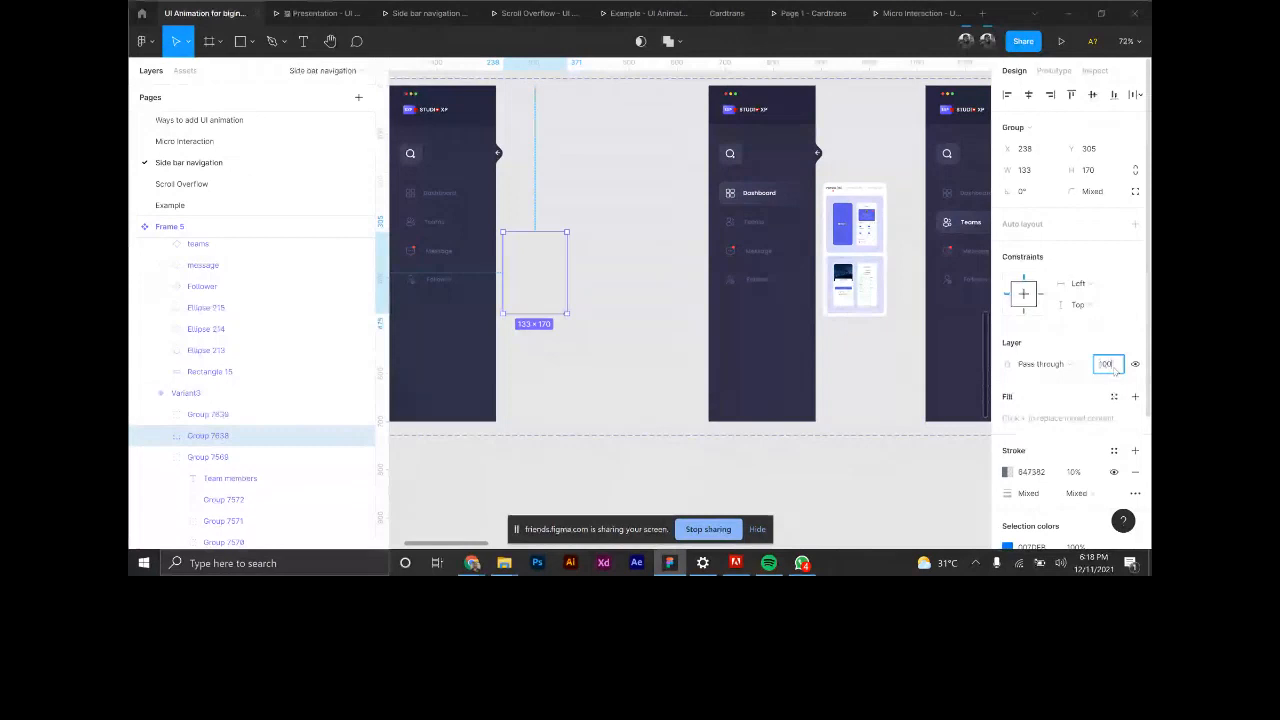
pyautogui.press('Return')
pyautogui.hscroll(8, 752, 283)
pyautogui.scroll(1, 752, 283)
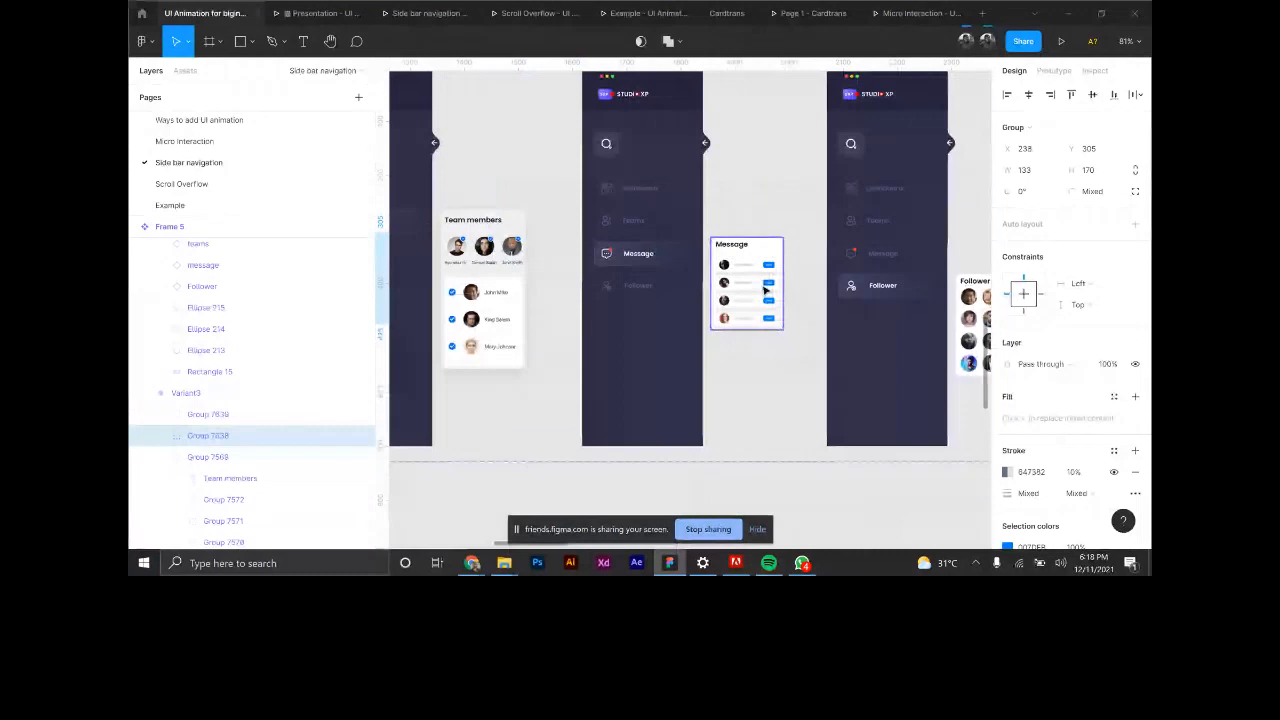
pyautogui.scroll(-8, 768, 291)
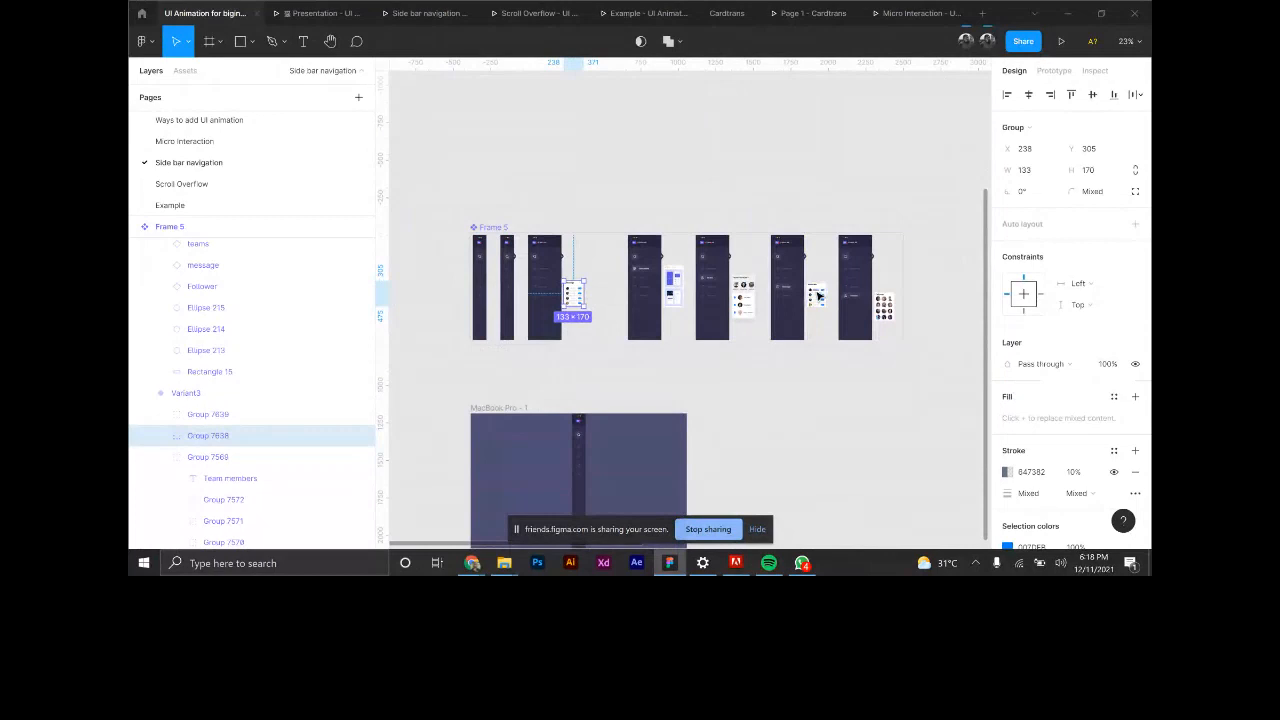
pyautogui.scroll(2, 750, 298)
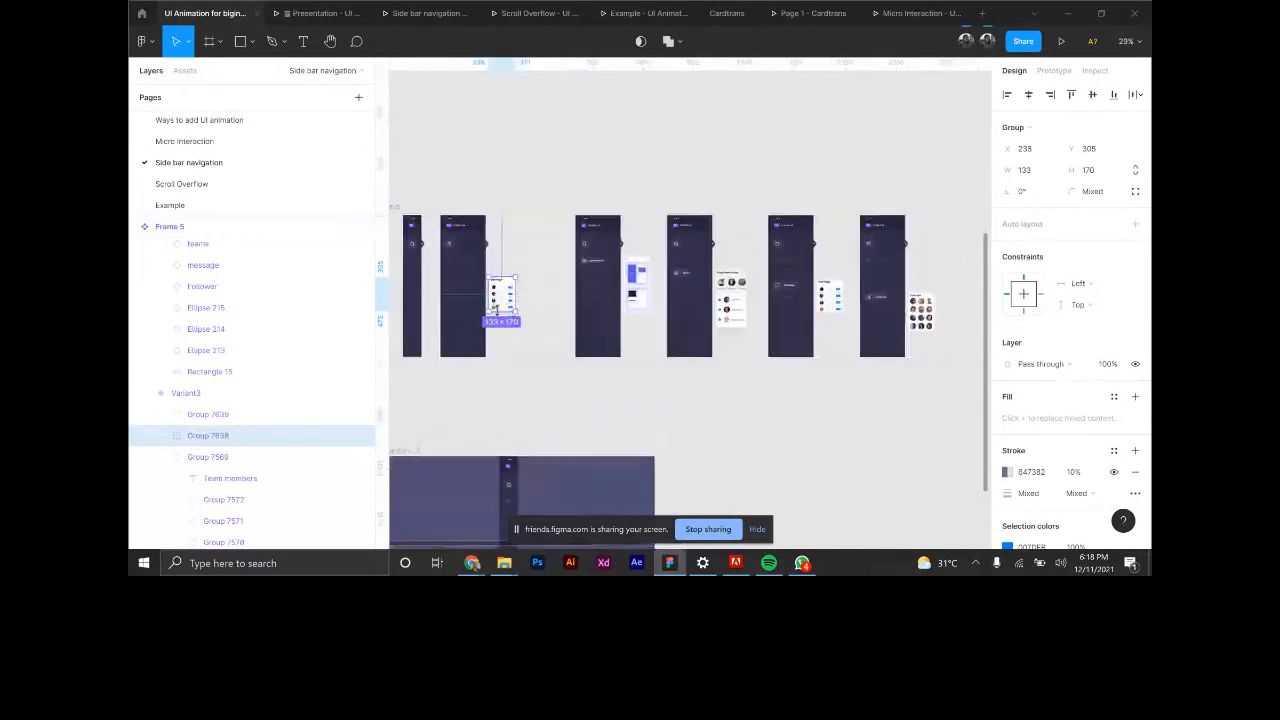
pyautogui.scroll(2, 496, 312)
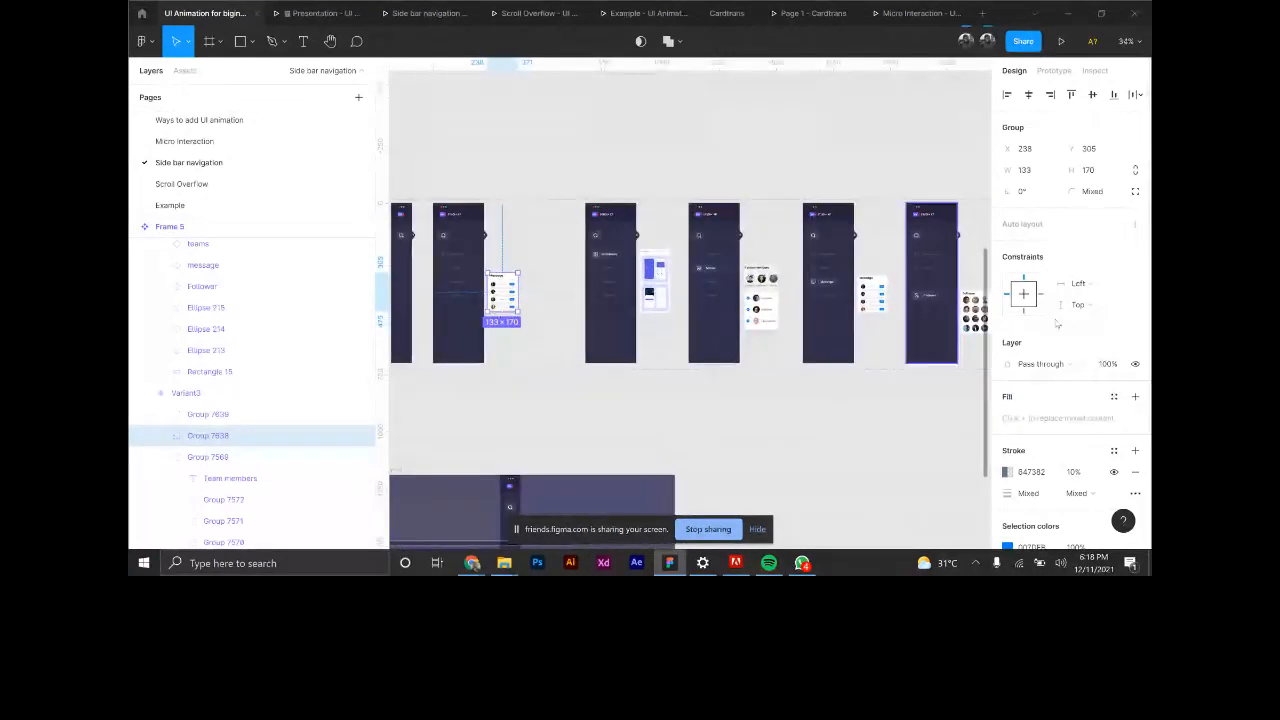
# Hide the message card, Group 7638, in Variant3 again by setting its opacity to 0%.
pyautogui.click(1108, 364)
pyautogui.write('0')
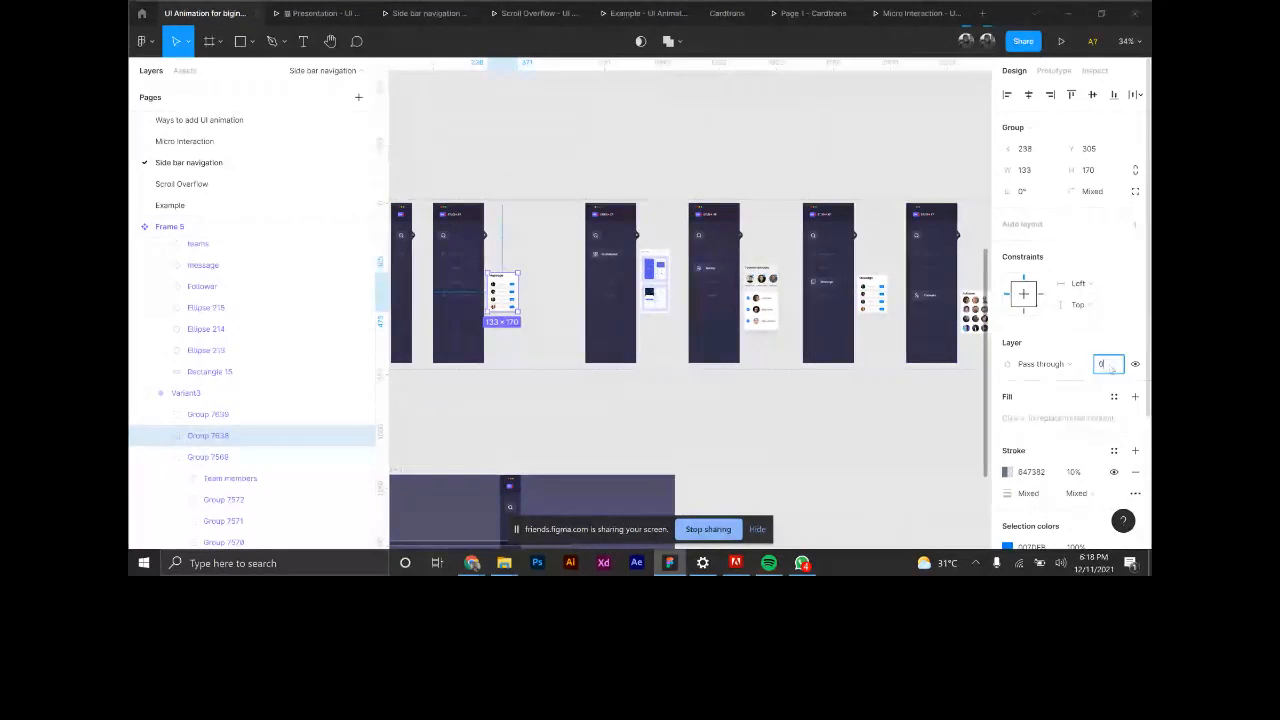
pyautogui.press('Return')
# Set the opacity of the team members card, Group 7569, in Variant3 to 100% and compare it with the Teams variant's card.
pyautogui.scroll(2, 527, 313)
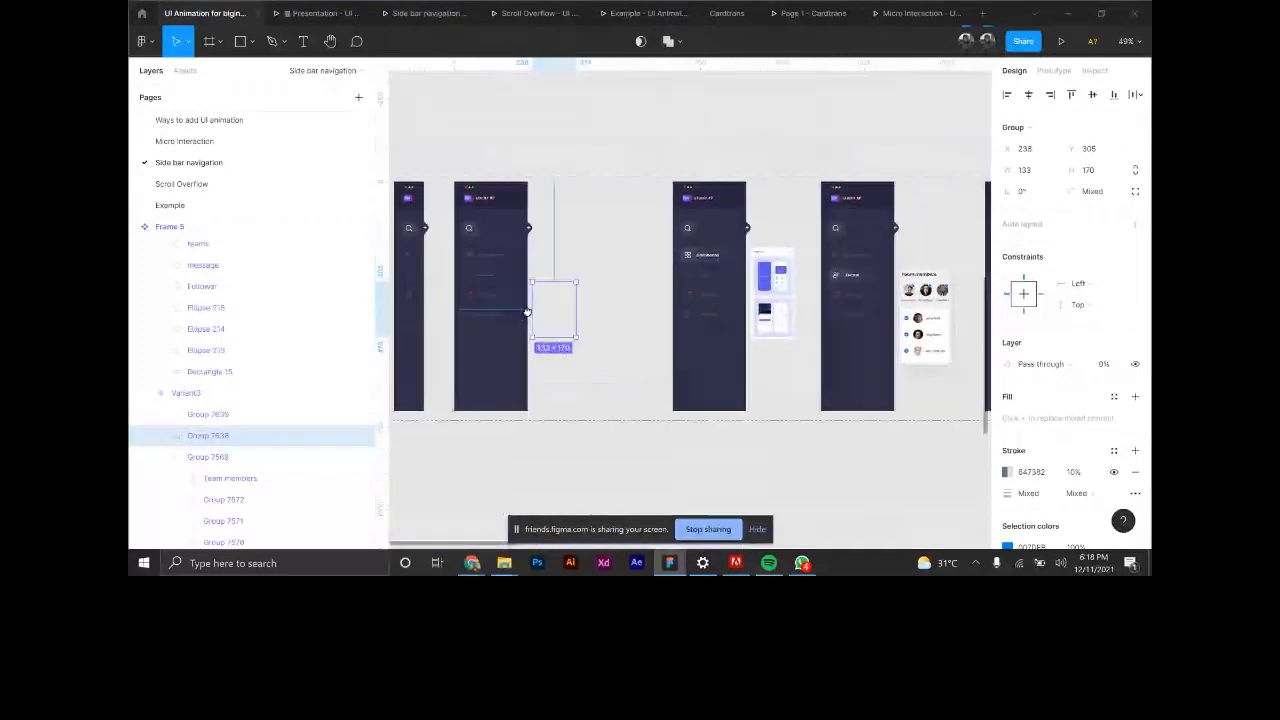
pyautogui.moveTo(527, 312); pyautogui.dragTo(672, 351)
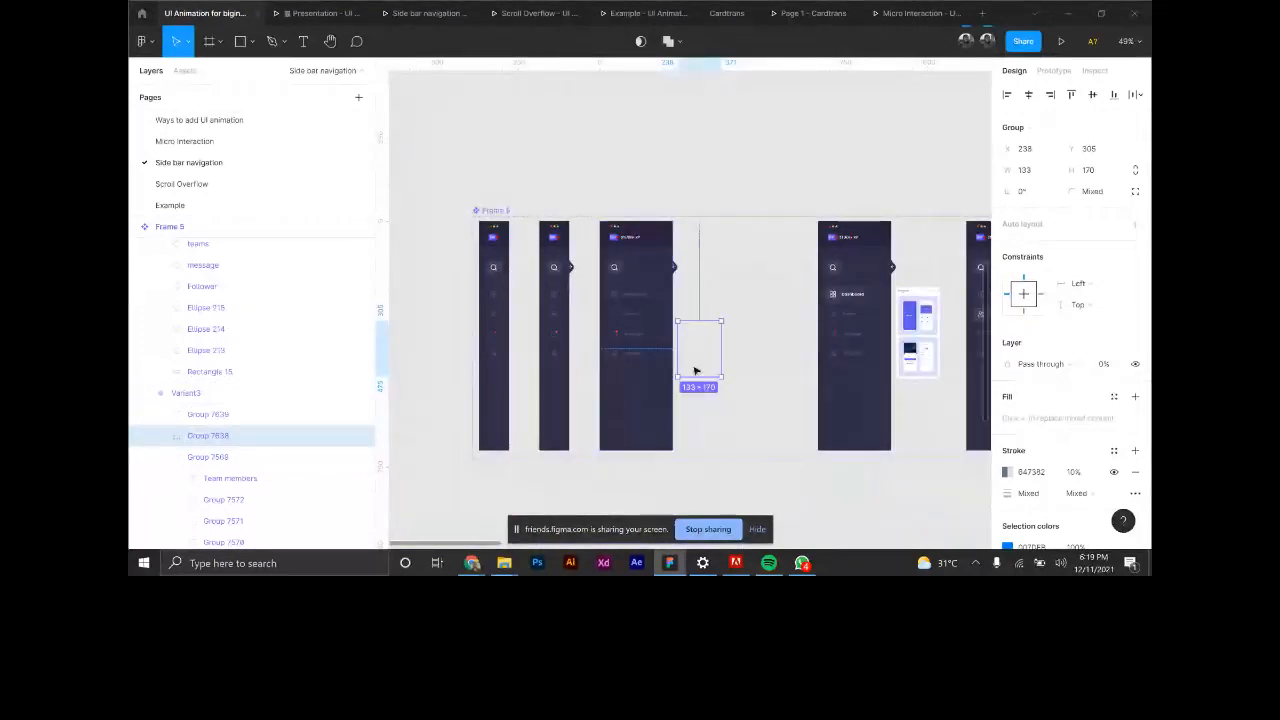
pyautogui.click(208, 456)
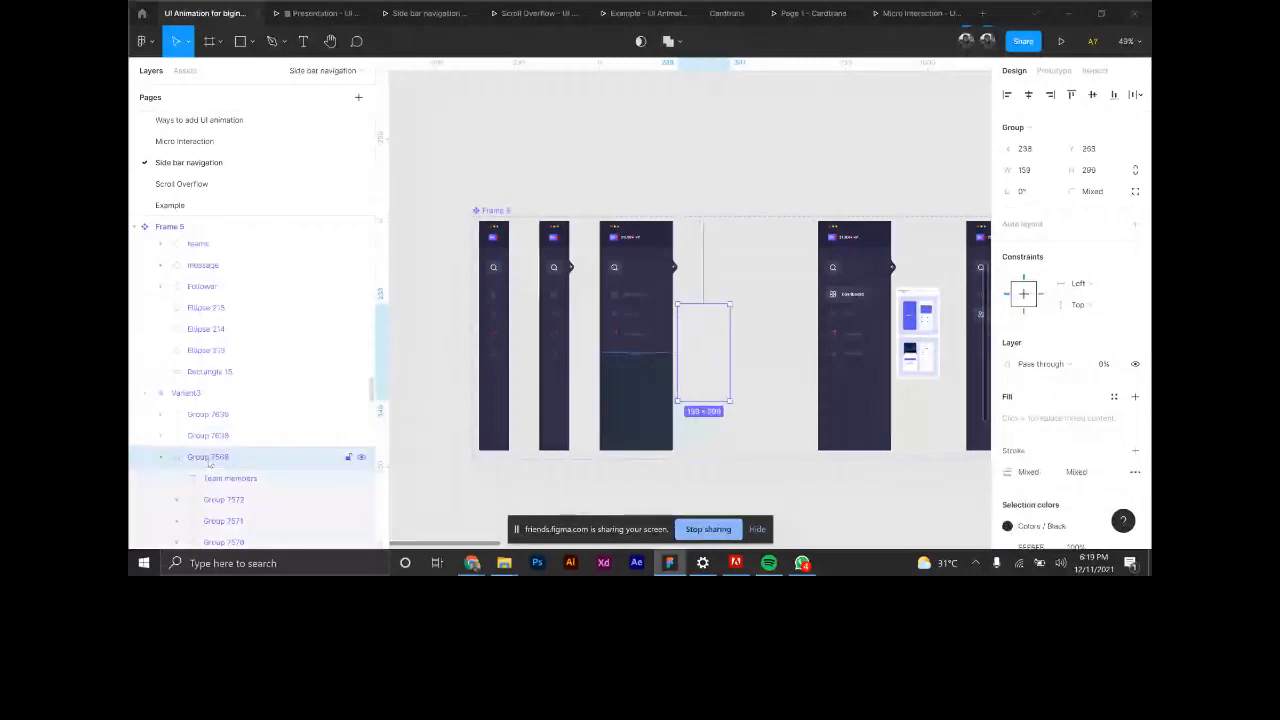
pyautogui.moveTo(782, 358); pyautogui.dragTo(678, 340)
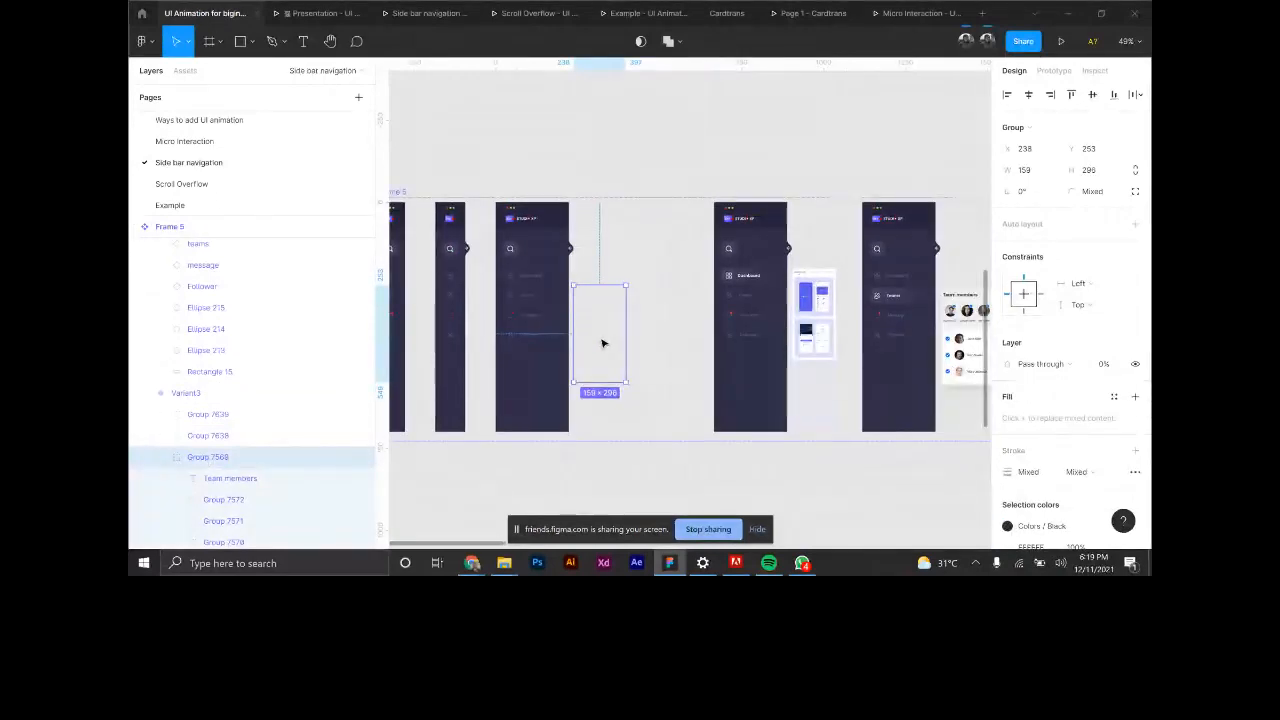
pyautogui.click(1105, 364)
pyautogui.write('100')
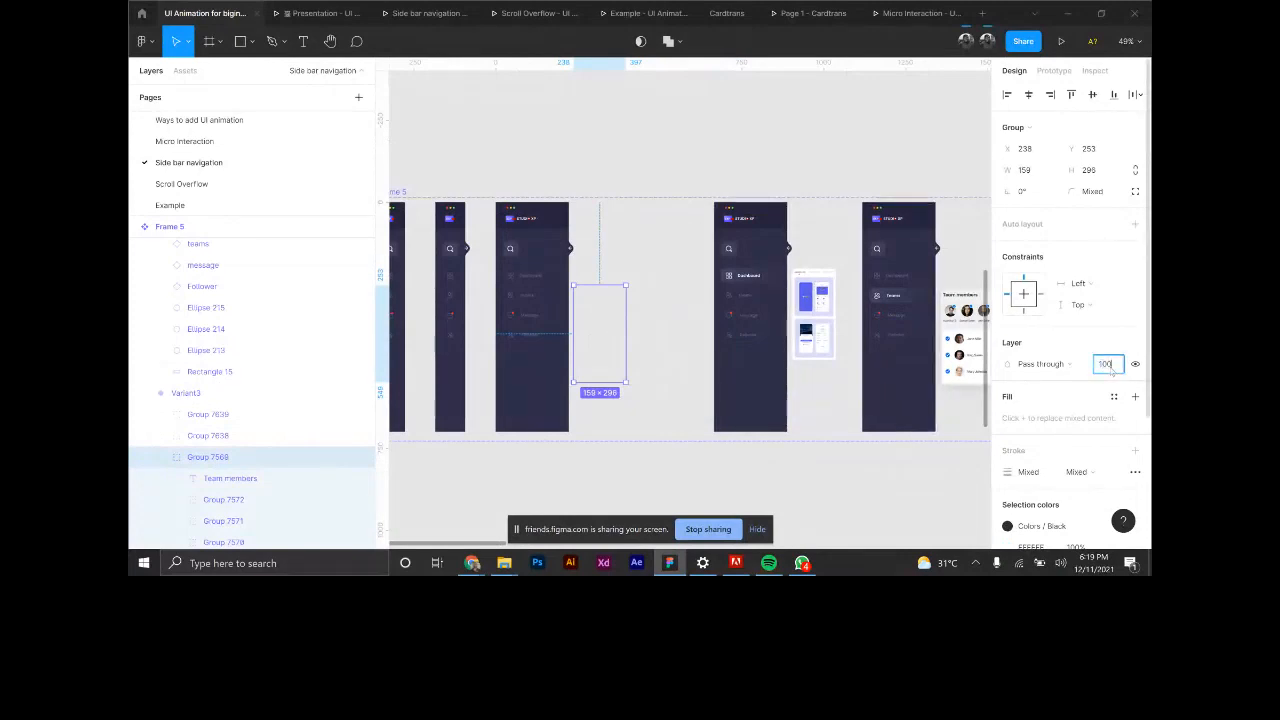
pyautogui.press('Return')
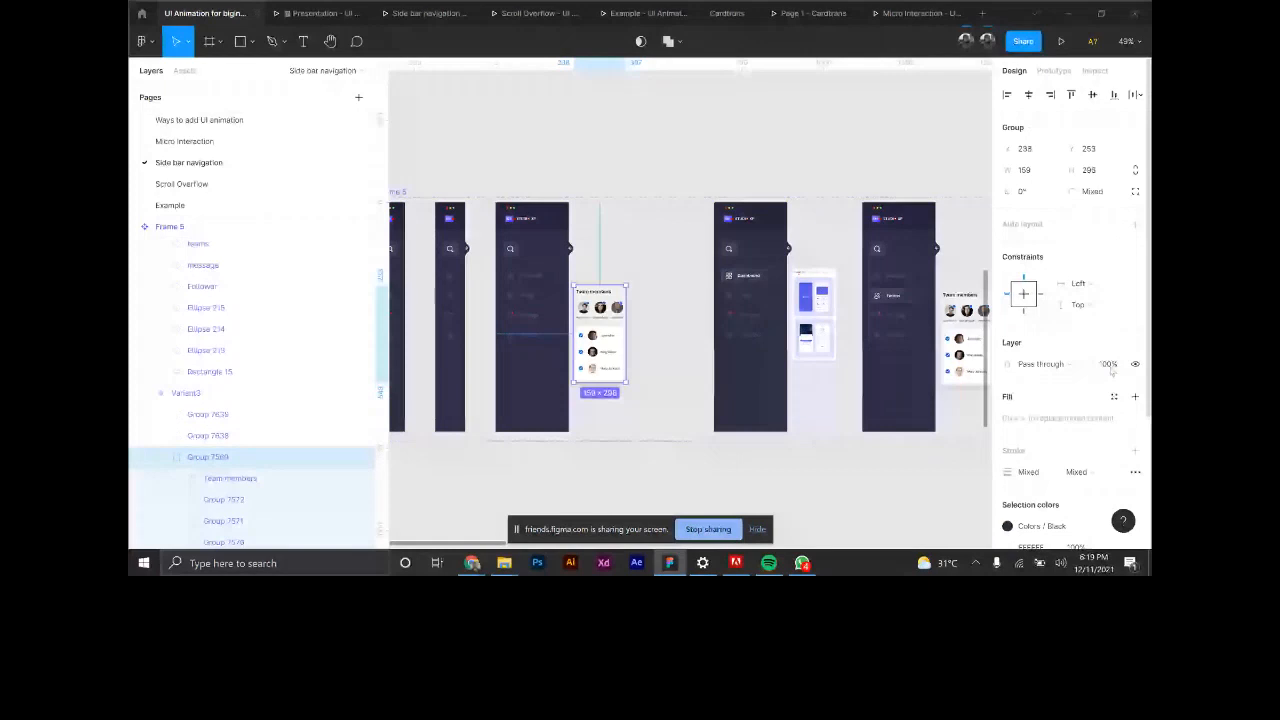
pyautogui.hscroll(2, 914, 305)
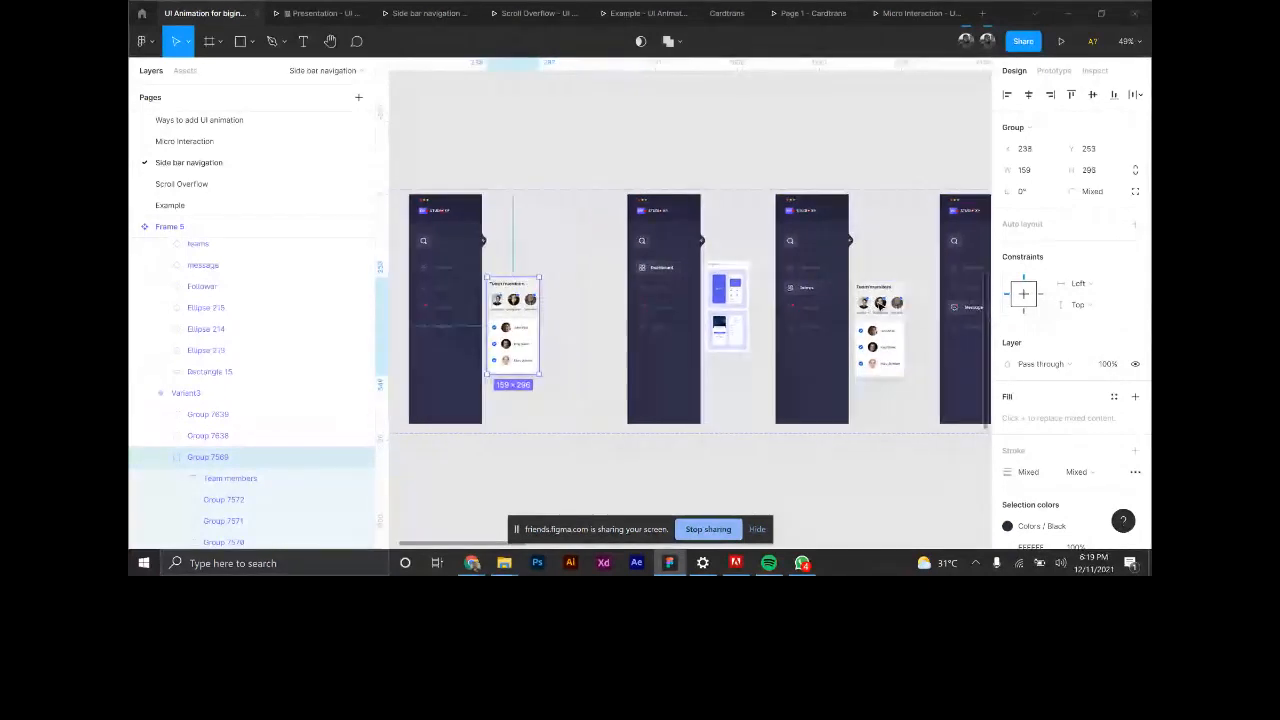
# Hide the team members card, Group 7569, in Variant3 again by setting its opacity to 0%.
pyautogui.click(1108, 365)
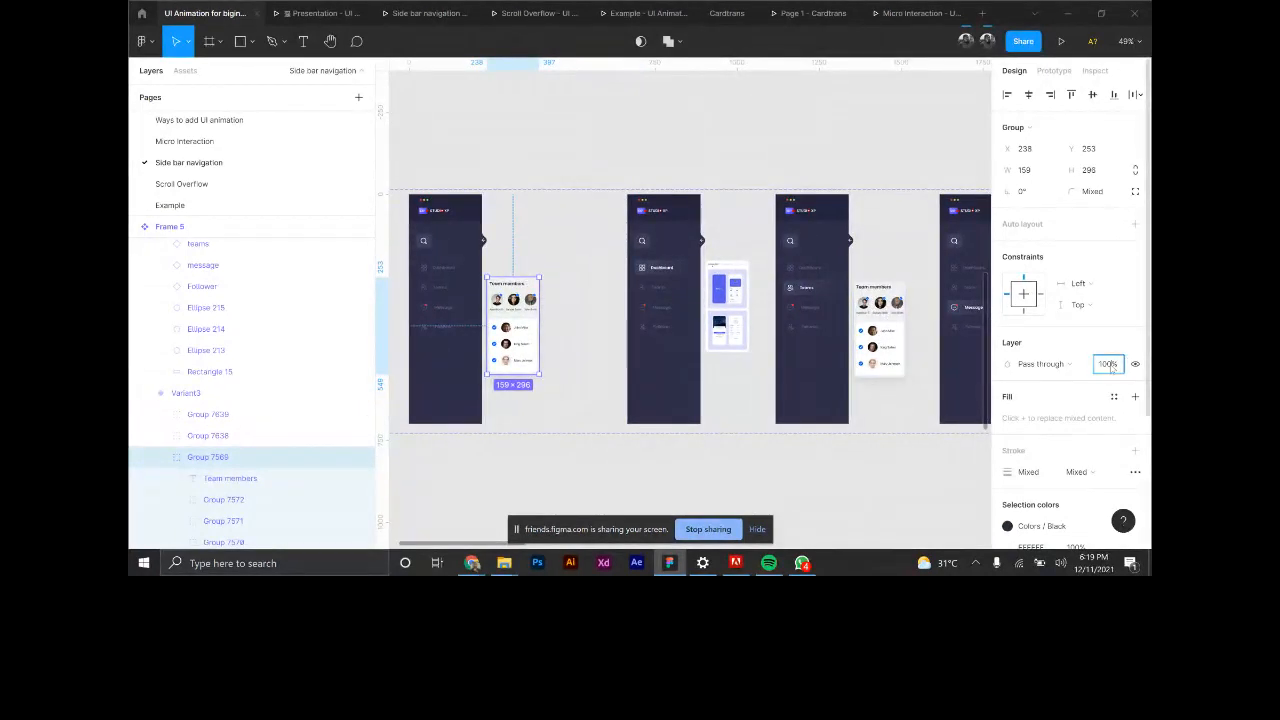
pyautogui.press('BackSpace')
pyautogui.write('0')
pyautogui.press('Return')
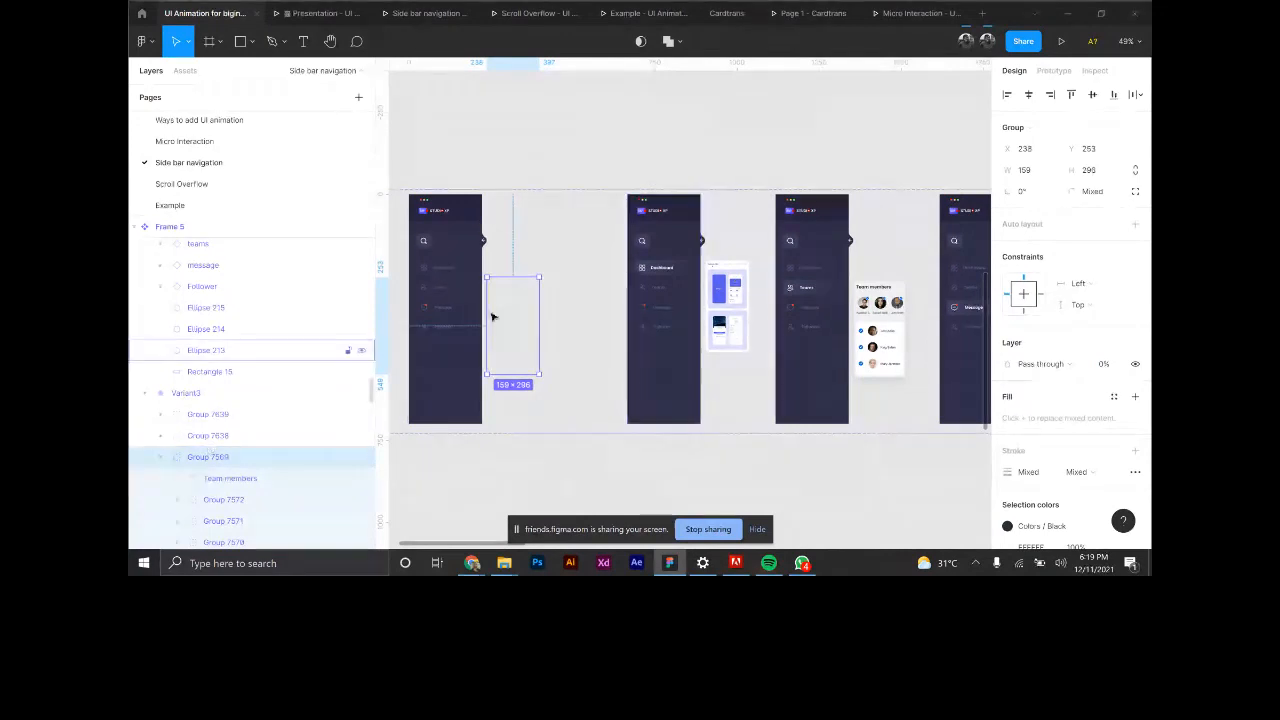
# Set the opacity of the hidden dashboard preview card, Group 72, in Variant3 to 100%.
pyautogui.scroll(-2, 230, 457)
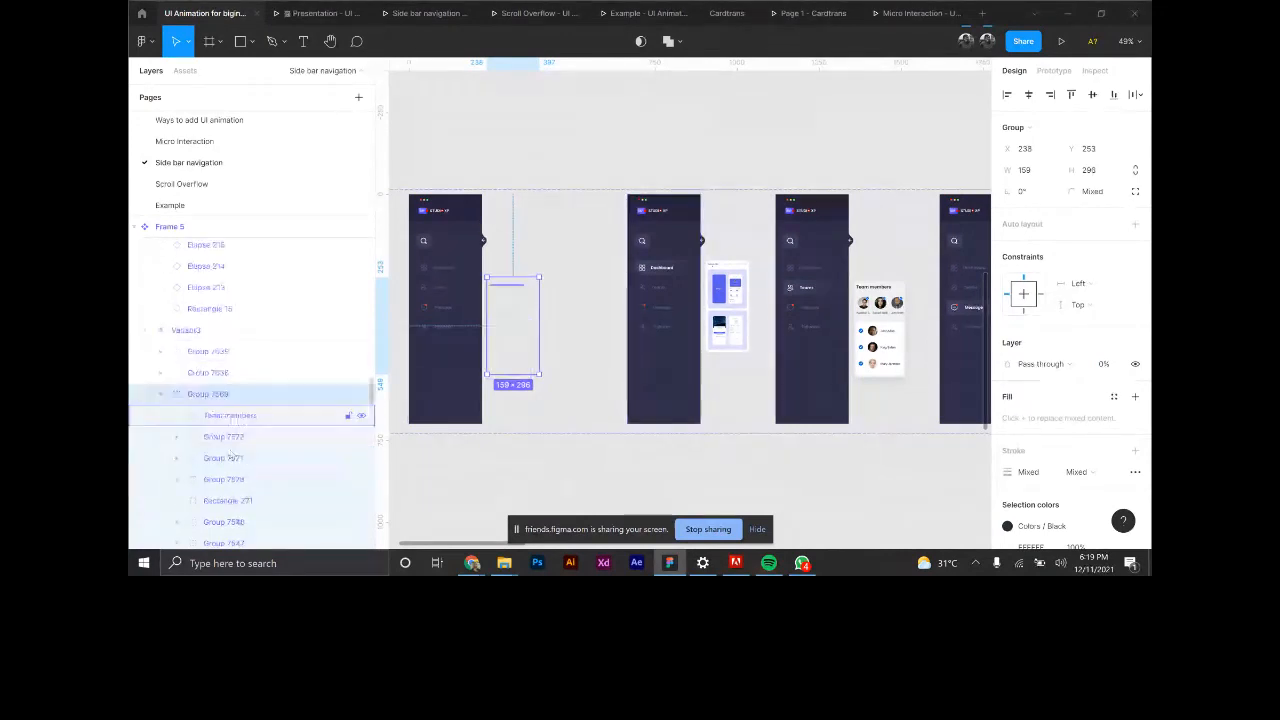
pyautogui.scroll(-3, 233, 457)
pyautogui.click(205, 278)
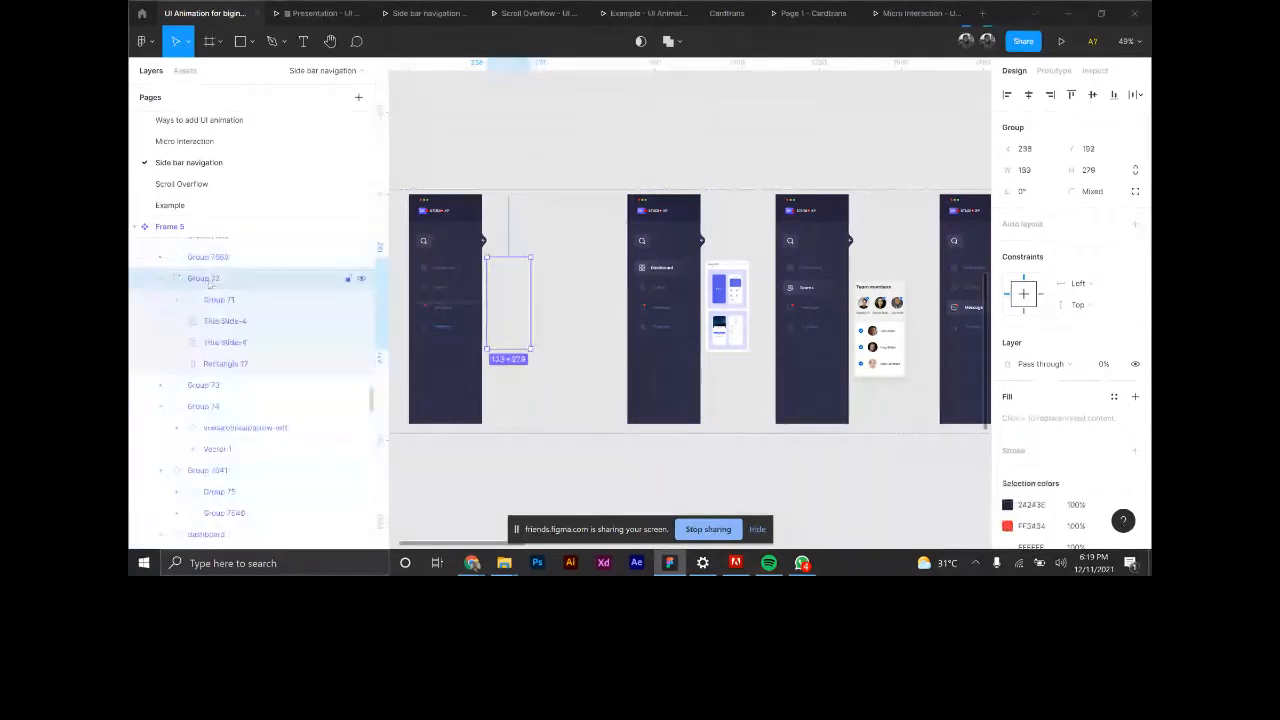
pyautogui.click(1103, 364)
pyautogui.write('100')
pyautogui.press('Return')
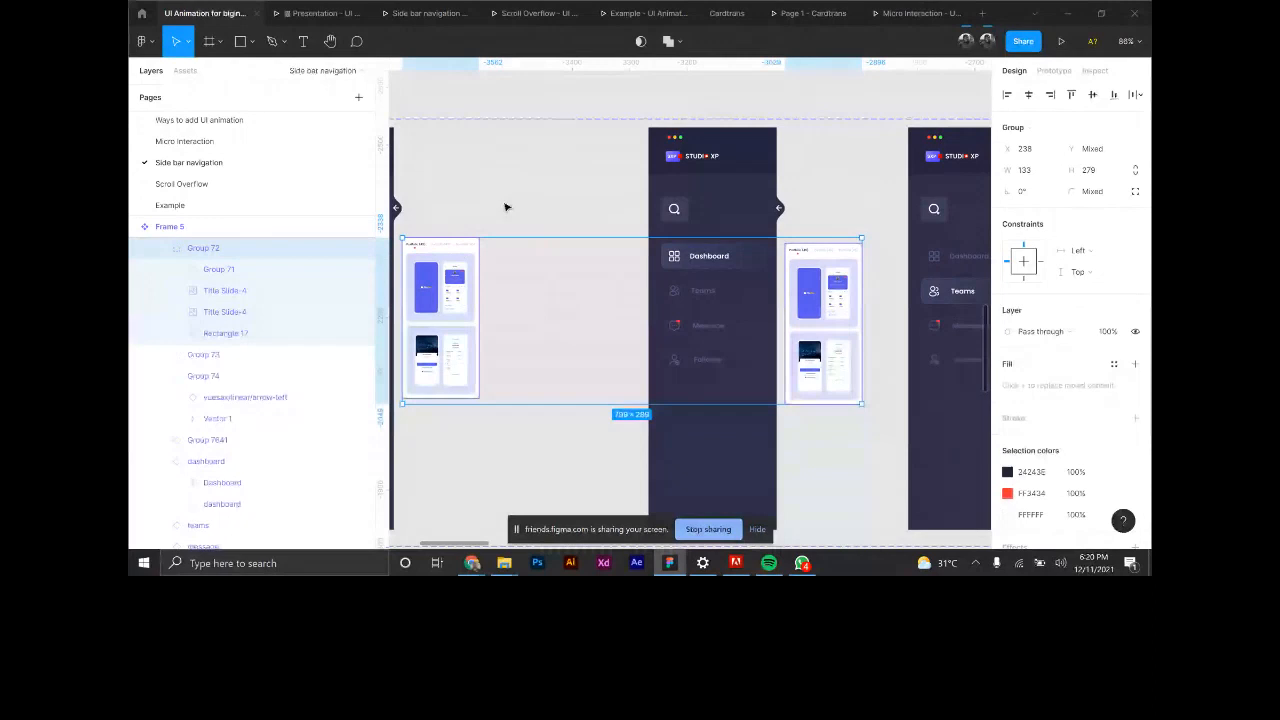
# Compare the dashboard preview cards of Variant3 and the Dashboard variant by selecting both, and clear the selection.
pyautogui.keyDown('shift'); pyautogui.click(815, 287); pyautogui.keyUp('shift')
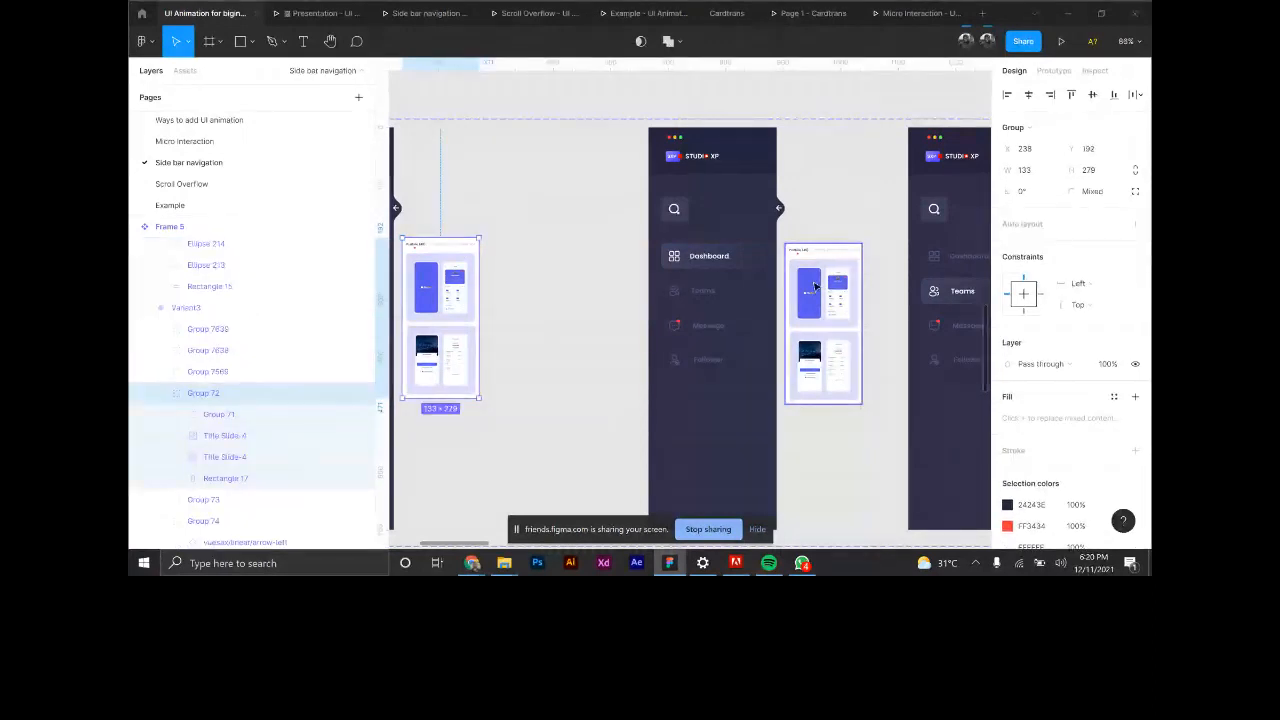
pyautogui.keyDown('shift'); pyautogui.click(815, 287); pyautogui.keyUp('shift')
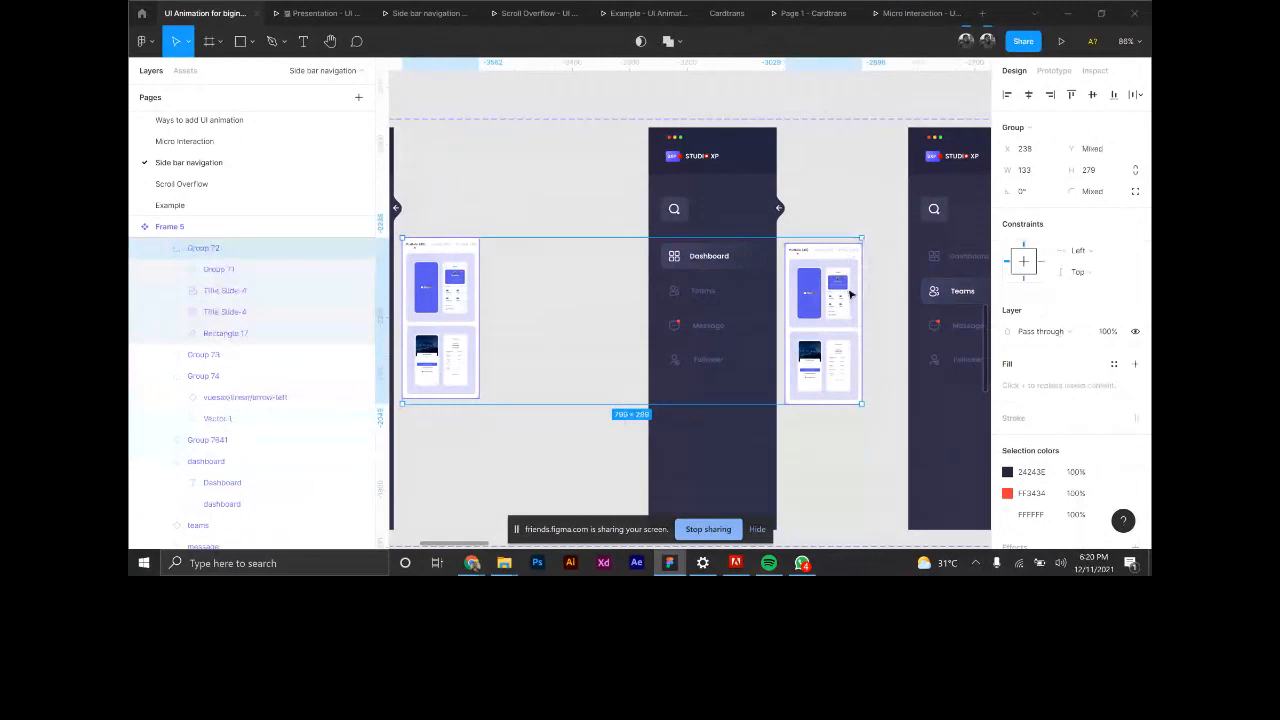
pyautogui.click(837, 194)
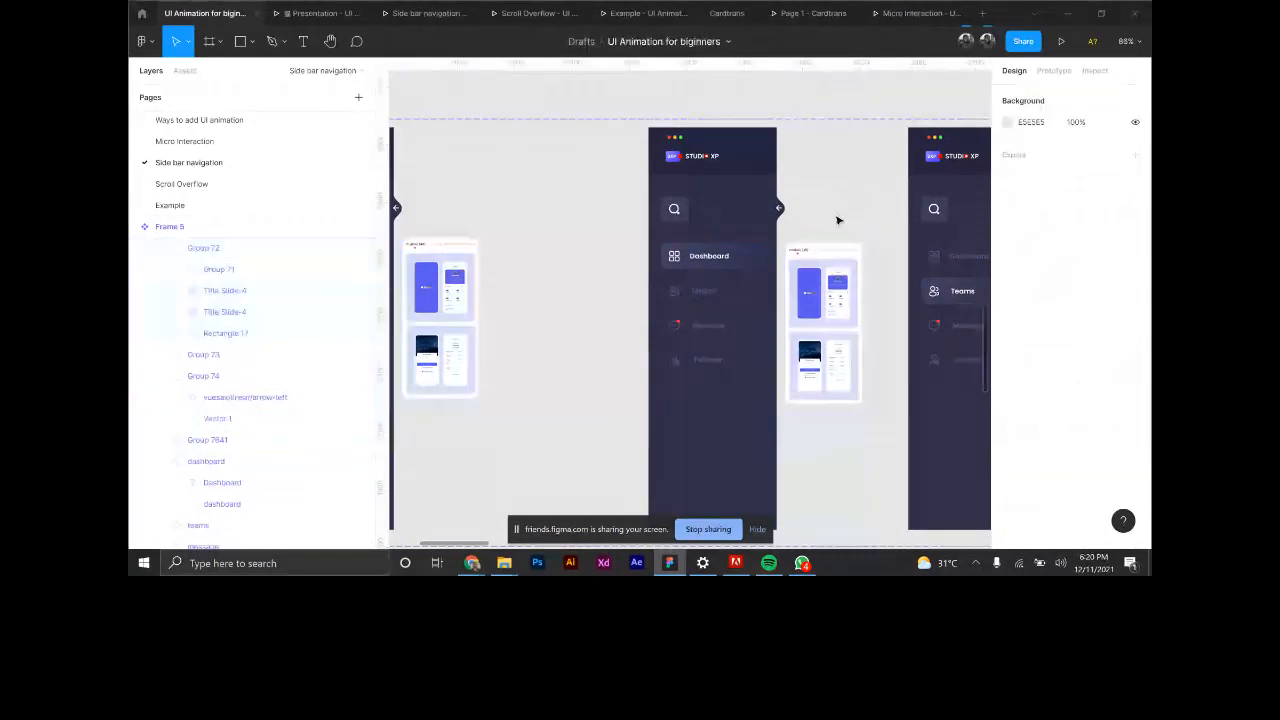
pyautogui.scroll(-5, 710, 268)
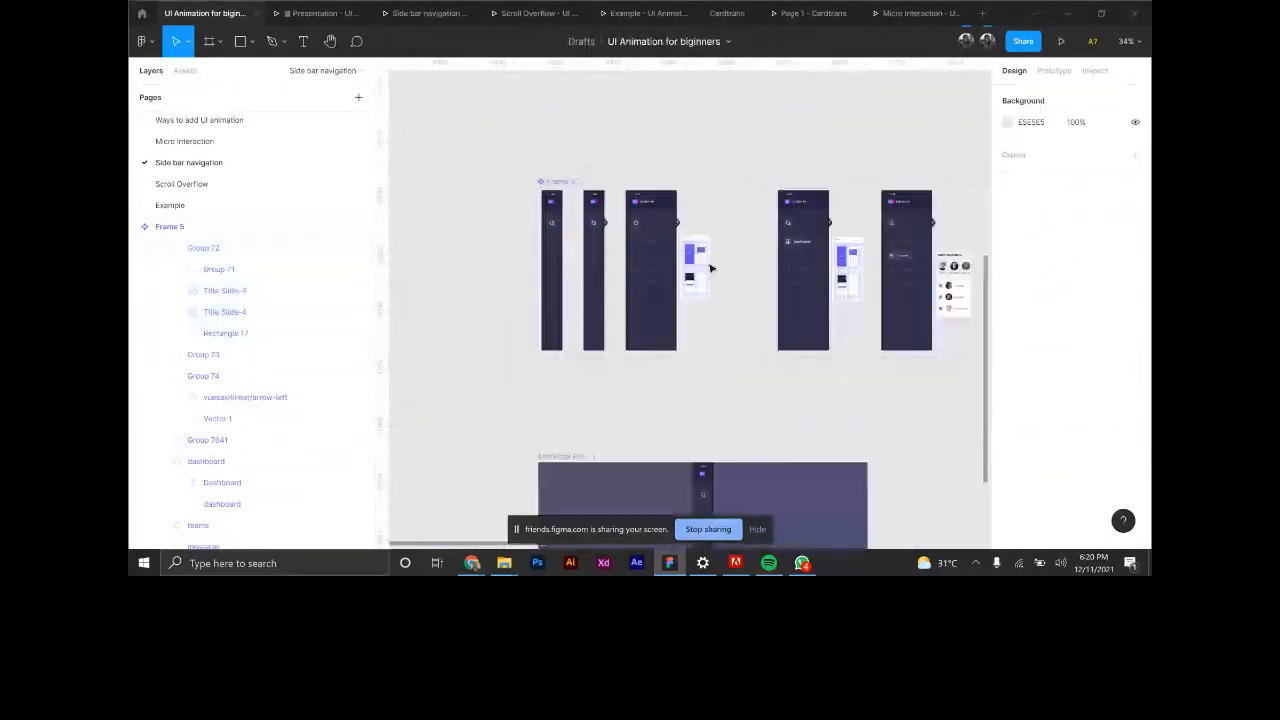
# Set the opacity of the dashboard preview card, Group 72, in Variant3 to 0% and deselect it.
pyautogui.click(710, 268)
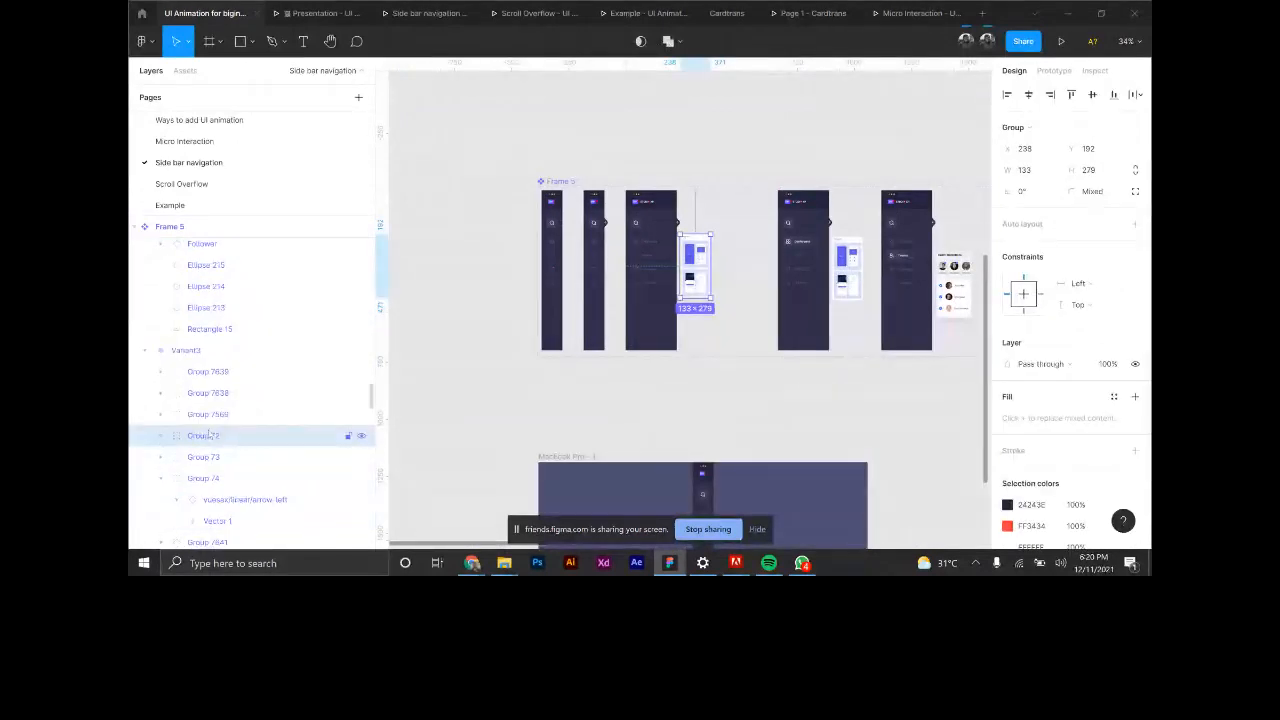
pyautogui.click(1108, 364)
pyautogui.write('0')
pyautogui.press('Return')
pyautogui.click(496, 186)
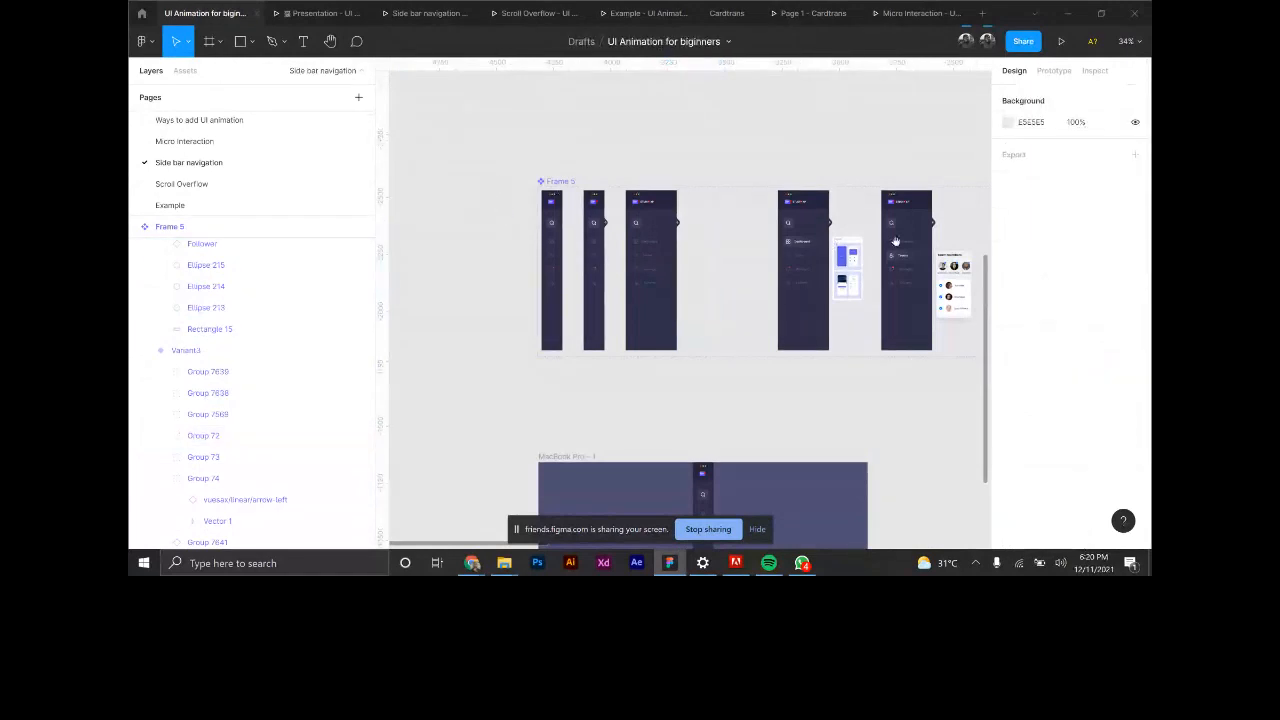
# Examine the pop-up cards beside the Dashboard, Teams, Message and Follower sidebar variants one after another.
pyautogui.hscroll(3, 800, 218)
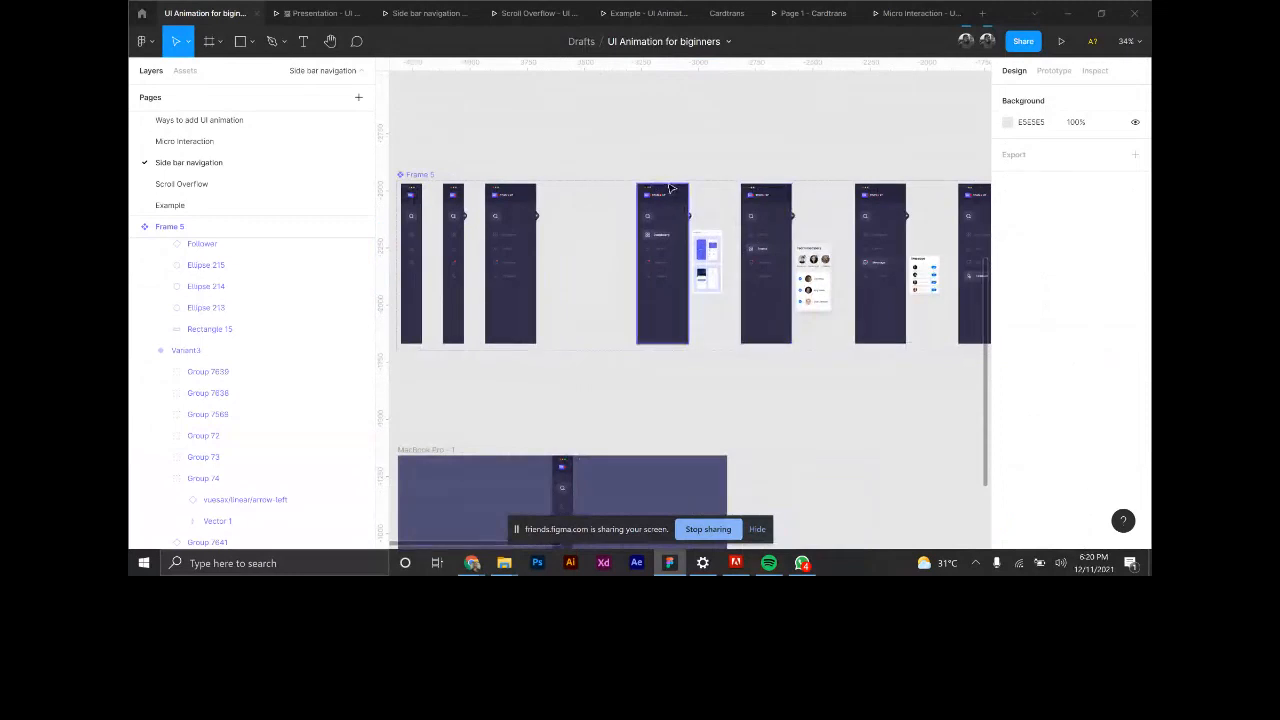
pyautogui.click(684, 216)
pyautogui.click(775, 220)
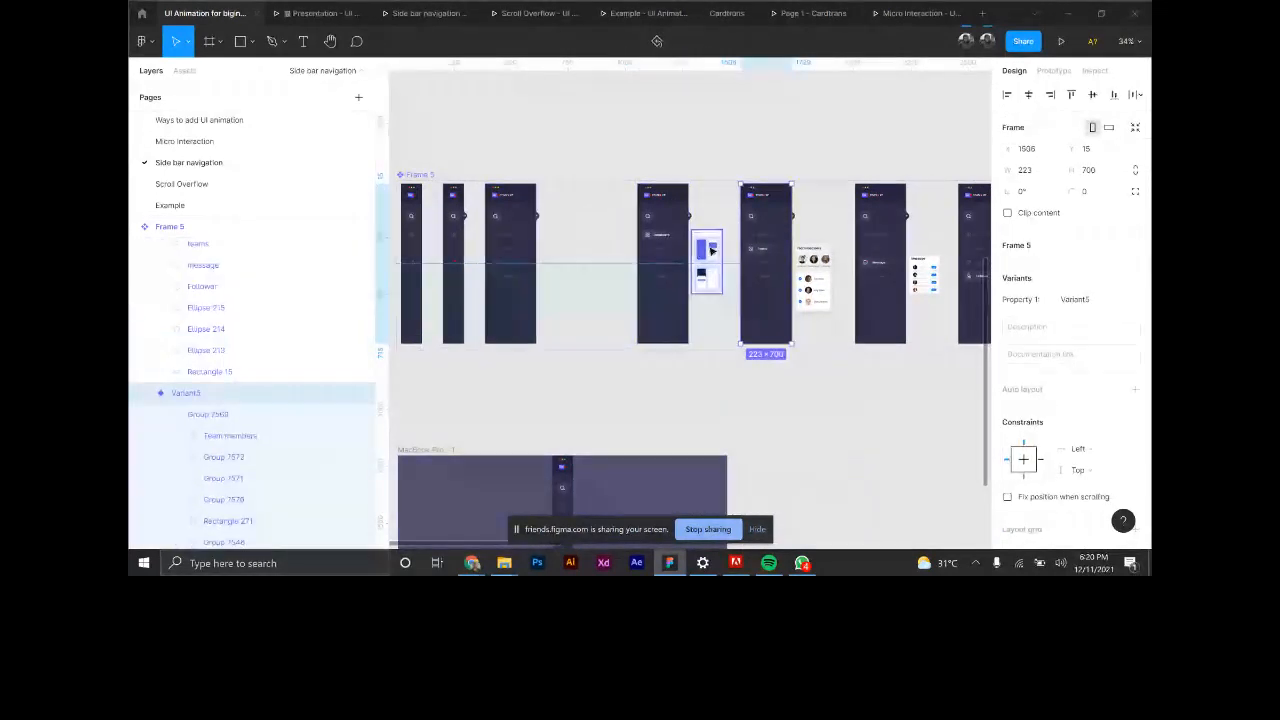
pyautogui.click(819, 268)
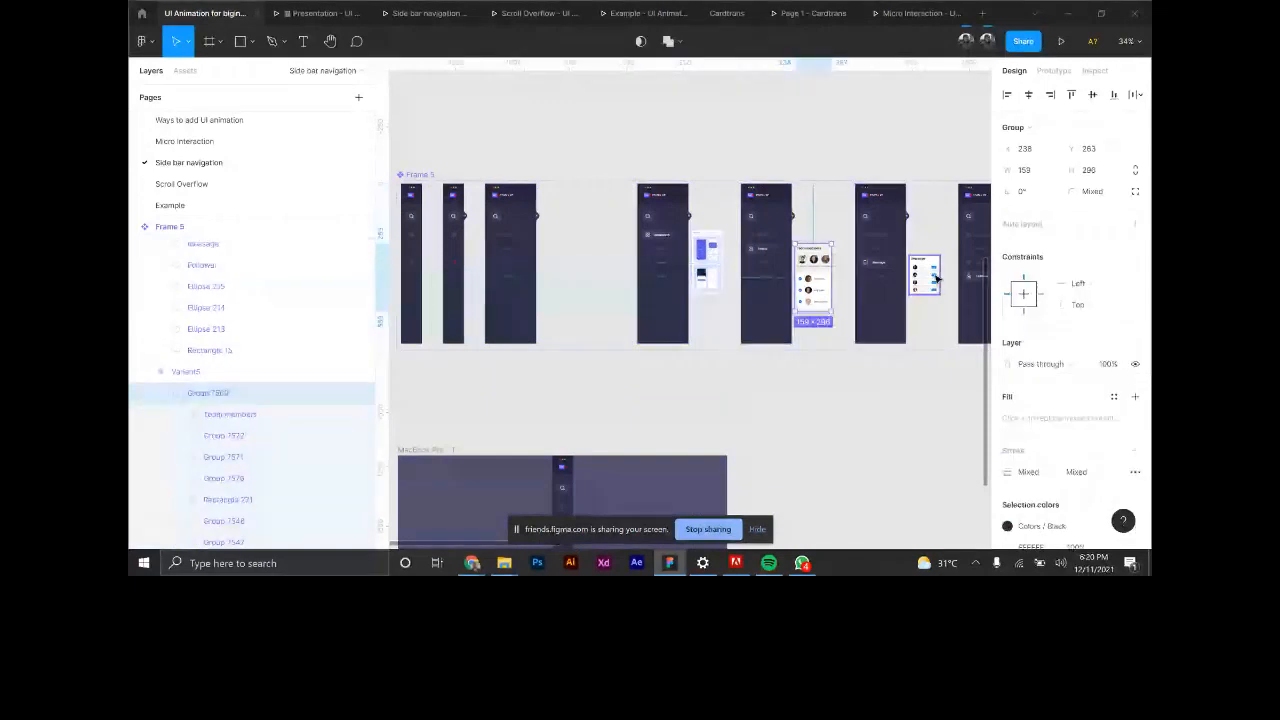
pyautogui.click(934, 276)
pyautogui.hscroll(3, 948, 259)
pyautogui.click(913, 284)
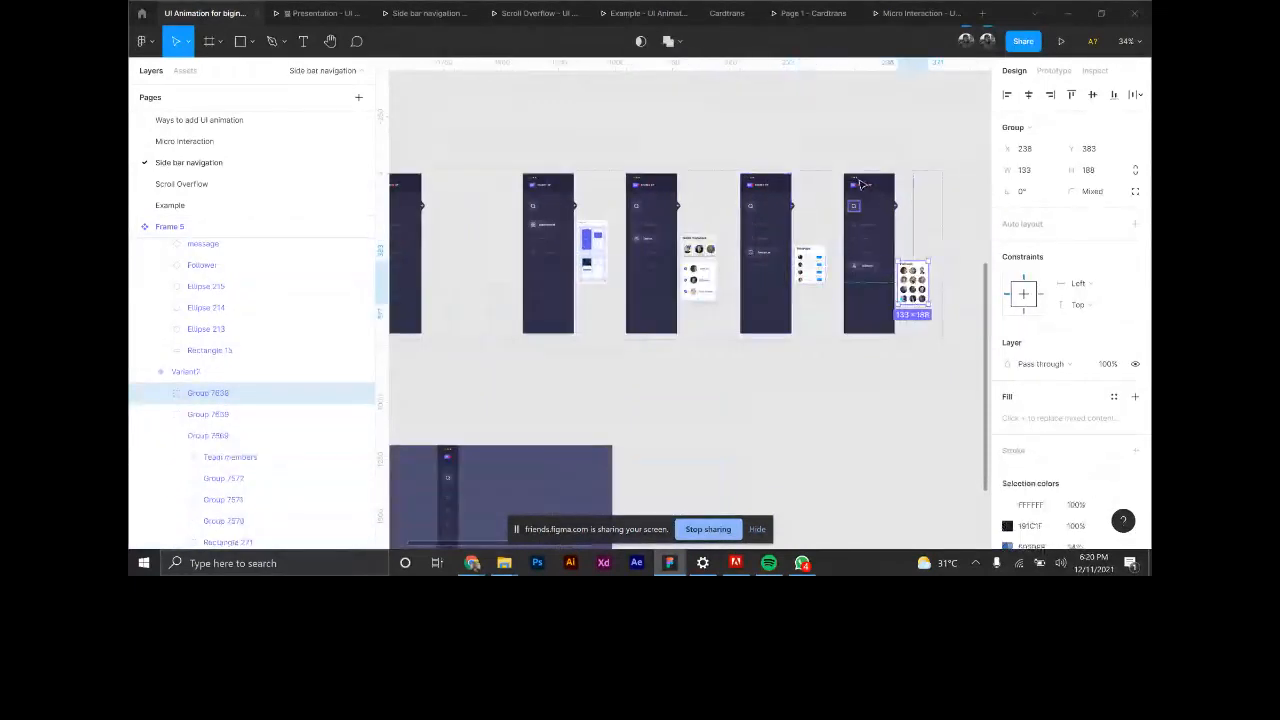
pyautogui.click(695, 268)
pyautogui.click(604, 262)
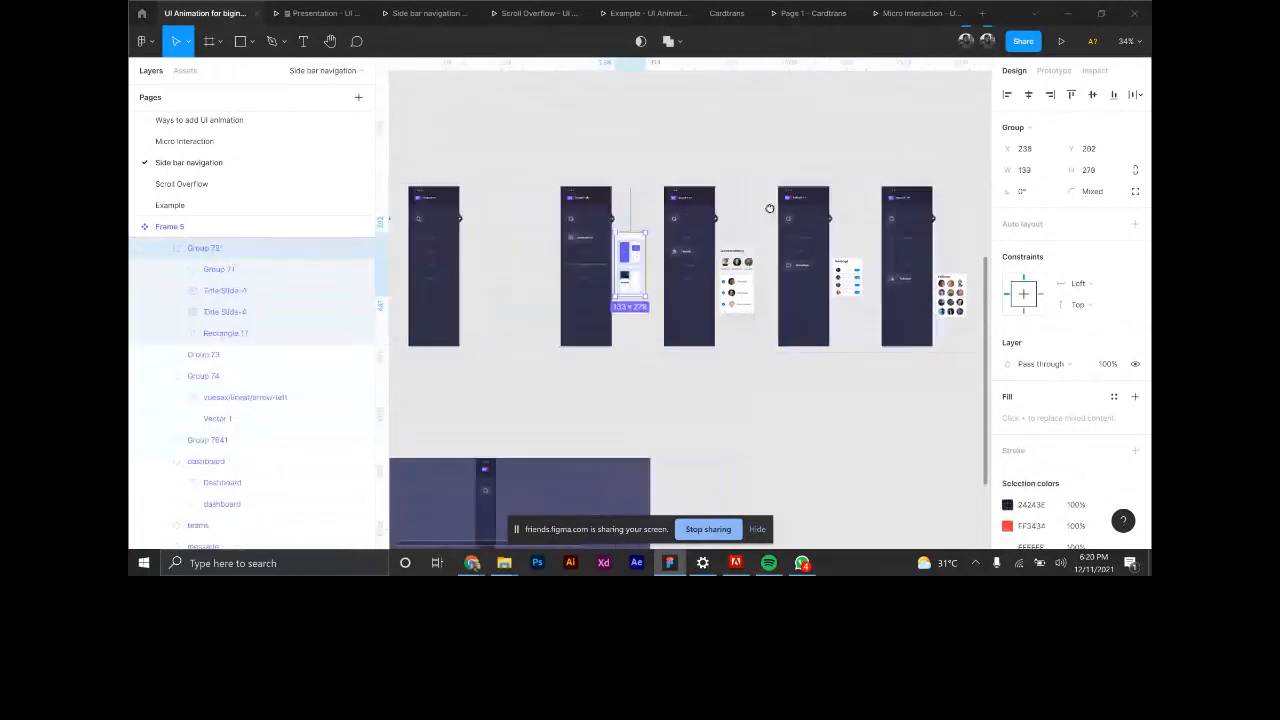
# Deselect the dashboard card and show the prototype connections between the Frame 5 sidebar variants.
pyautogui.hscroll(-4, 610, 265)
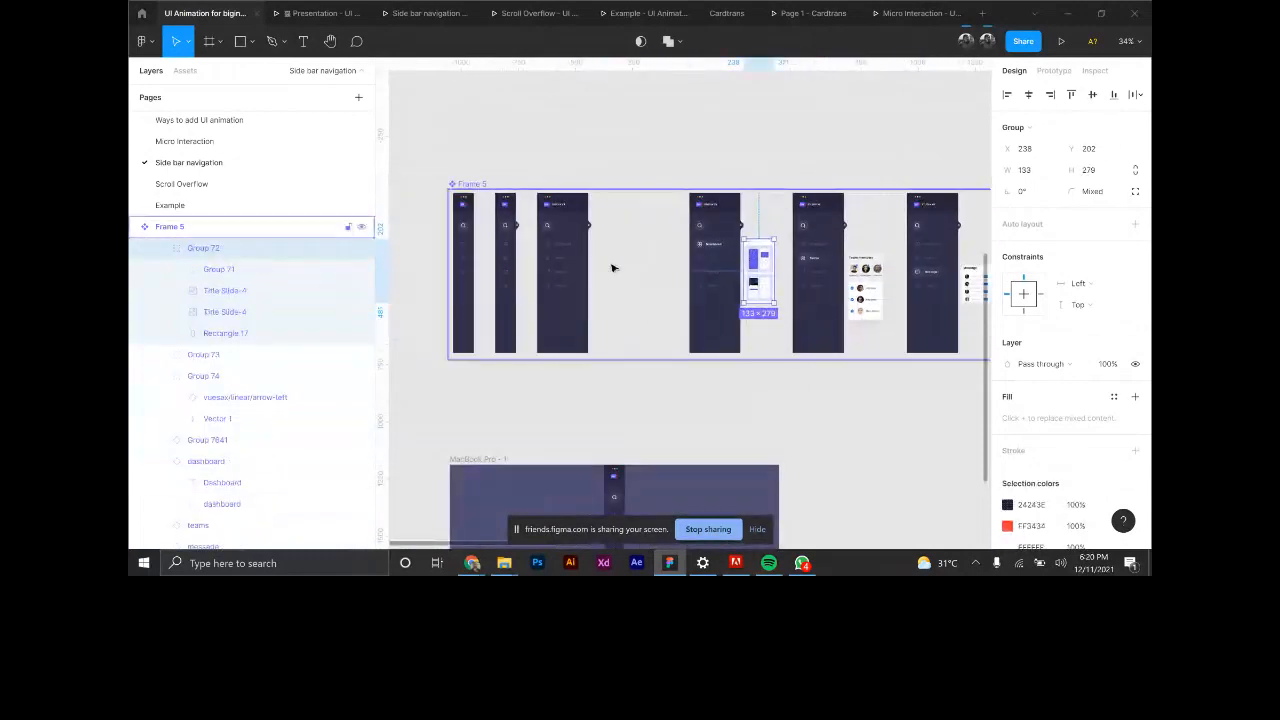
pyautogui.scroll(1, 614, 268)
pyautogui.click(626, 153)
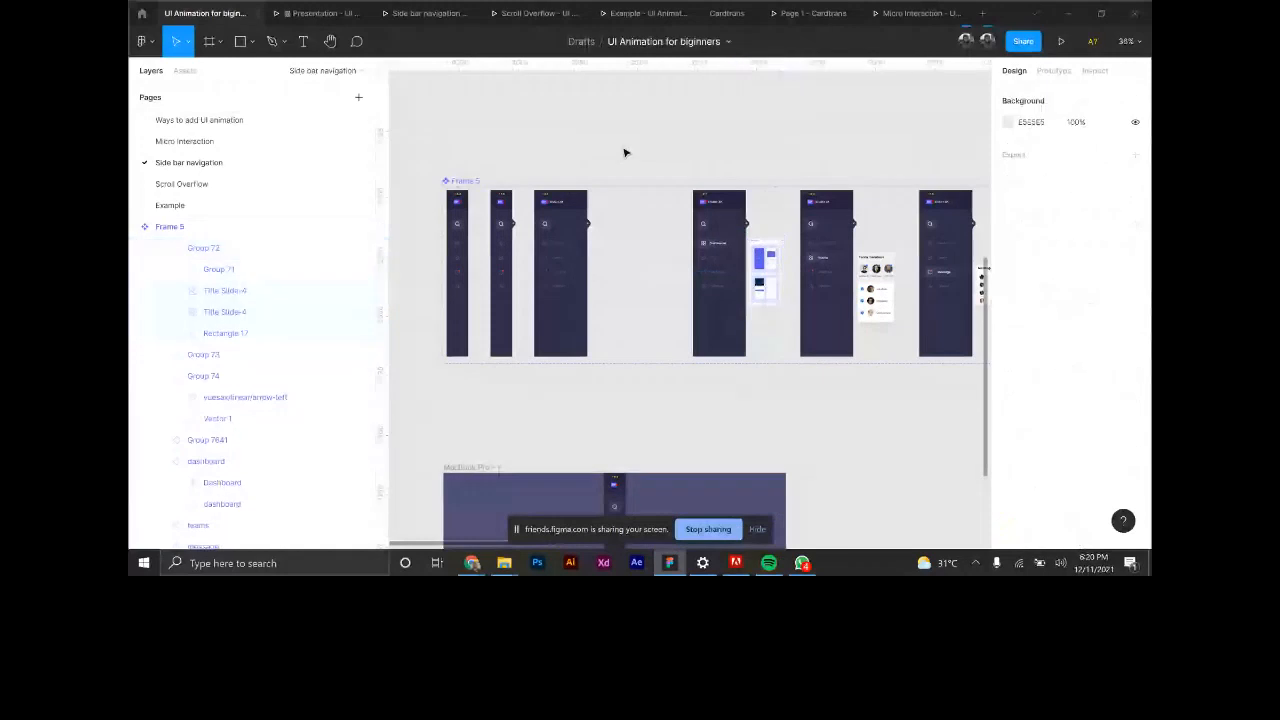
pyautogui.click(1056, 76)
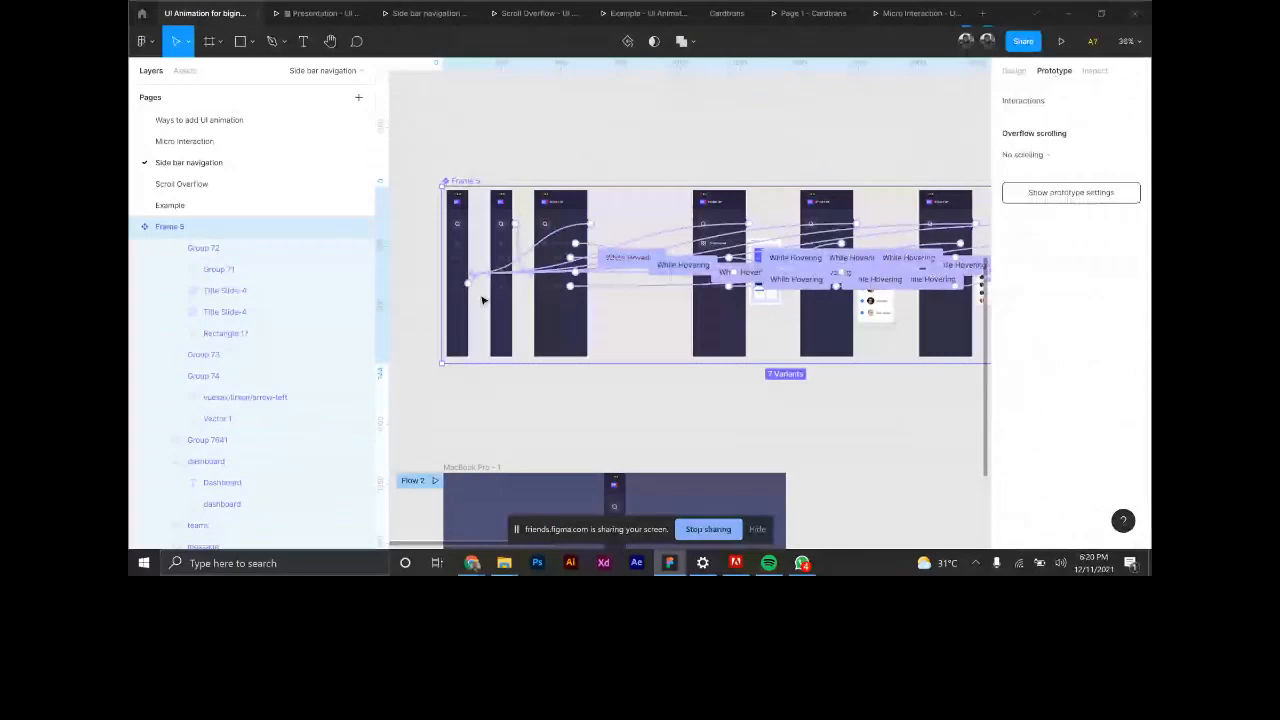
# Open the details of the While Hovering interaction that changes the Default sidebar variant to Variant2.
pyautogui.scroll(5, 482, 300)
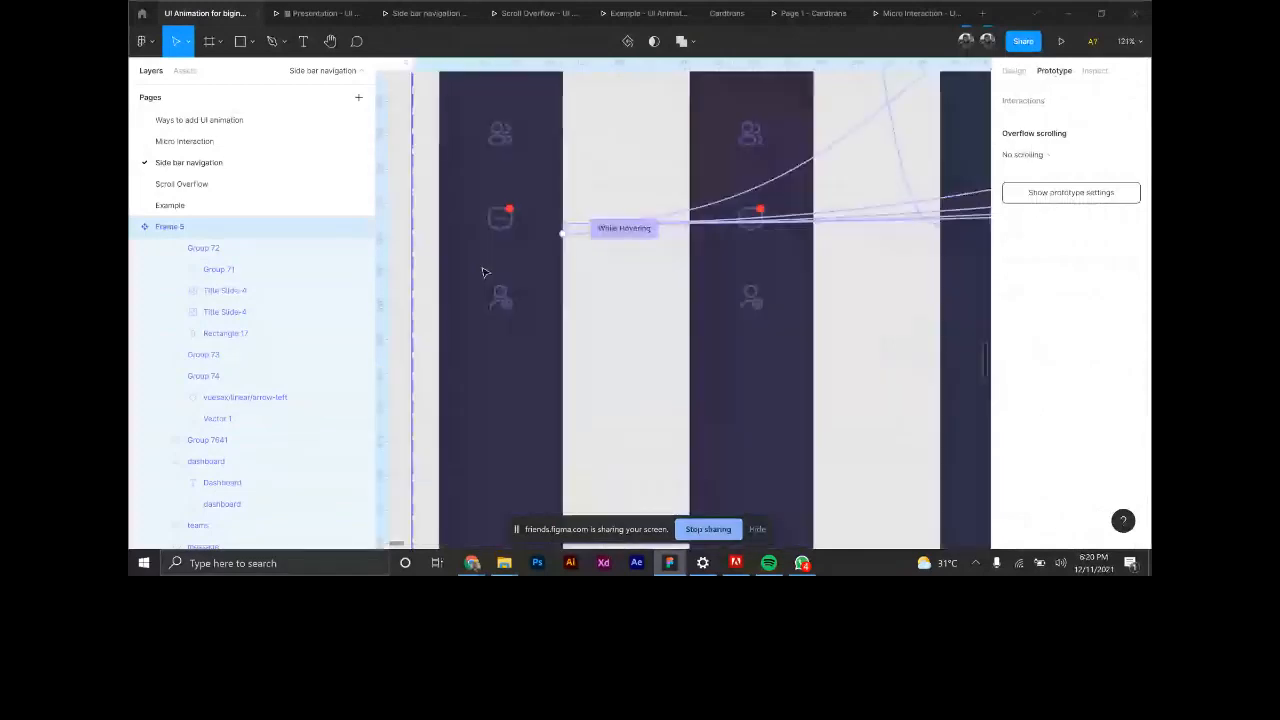
pyautogui.click(576, 232)
pyautogui.scroll(-4, 546, 284)
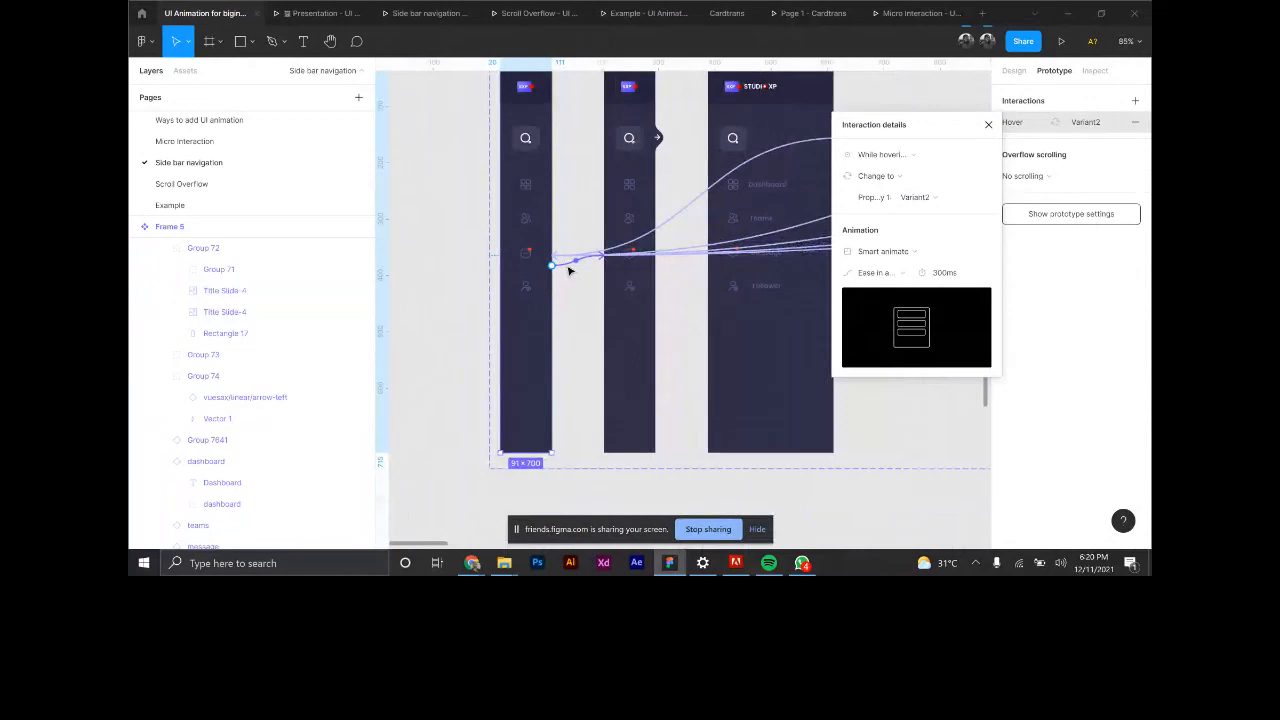
pyautogui.scroll(-8, 548, 270)
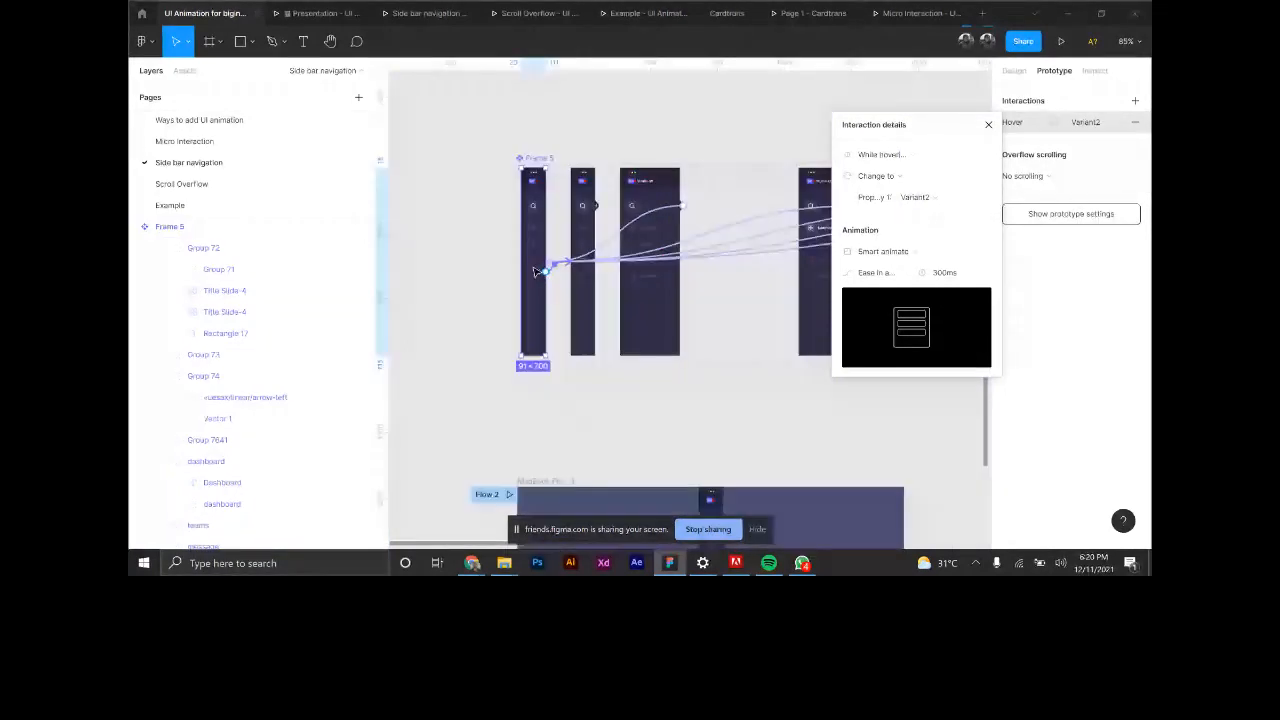
pyautogui.scroll(2, 537, 270)
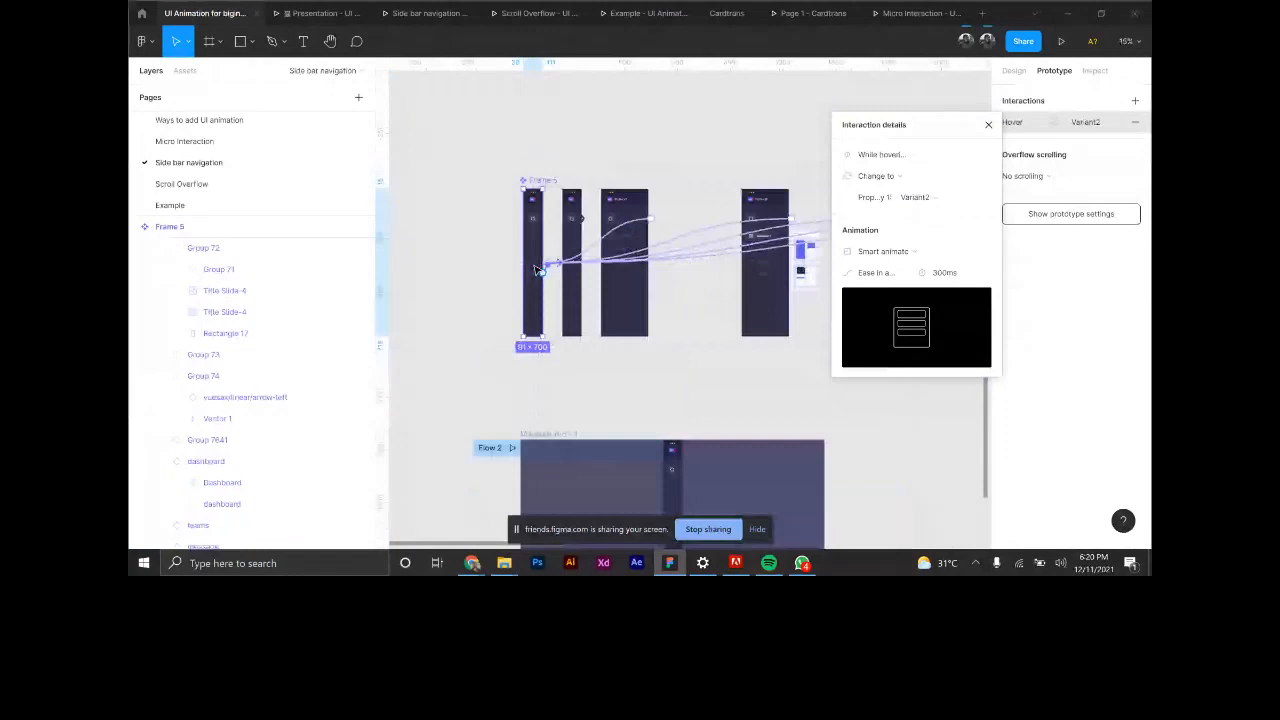
pyautogui.scroll(8, 540, 272)
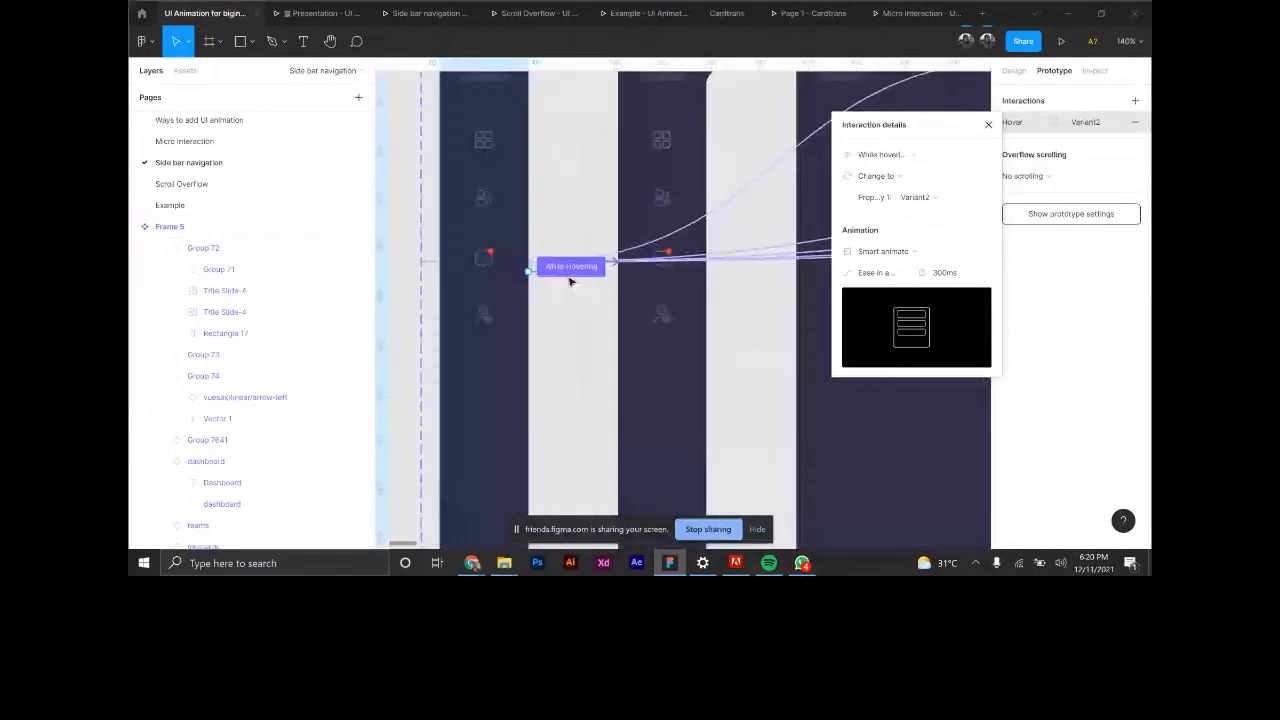
pyautogui.scroll(-1, 572, 278)
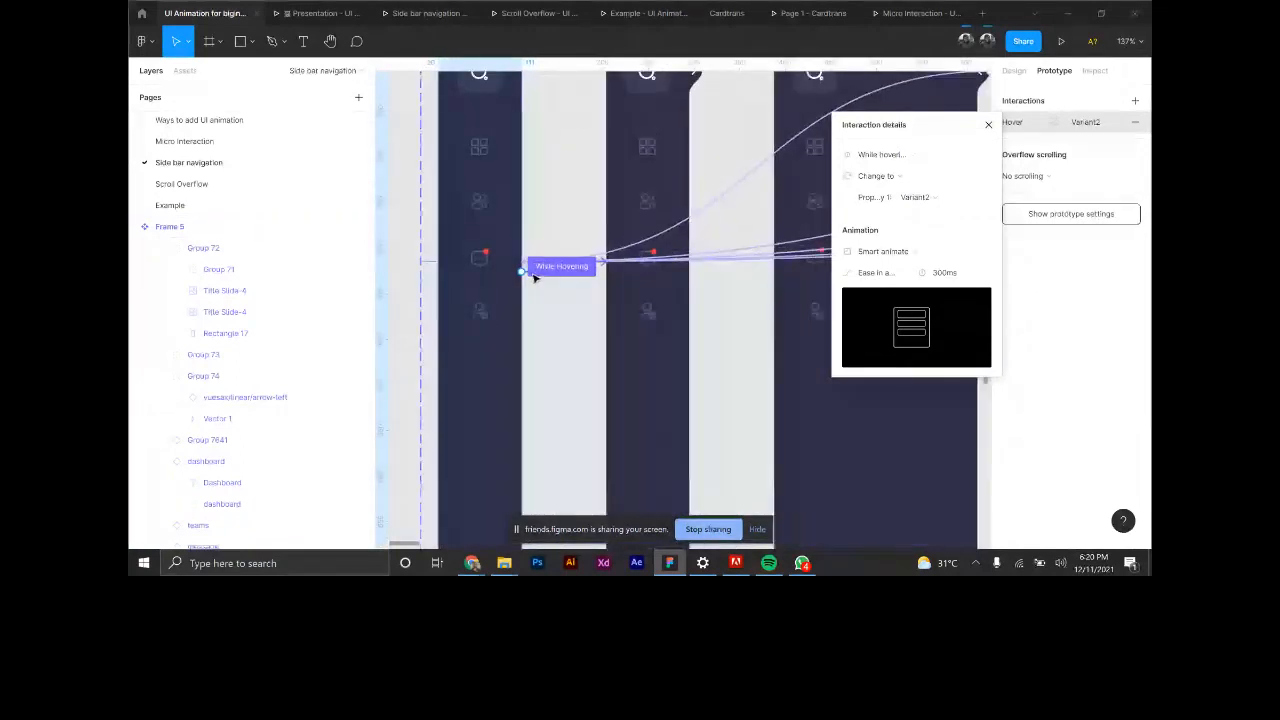
# Inspect the connection between the Default variant and Variant2 from both ends, finishing with Variant2 selected.
pyautogui.click(620, 224)
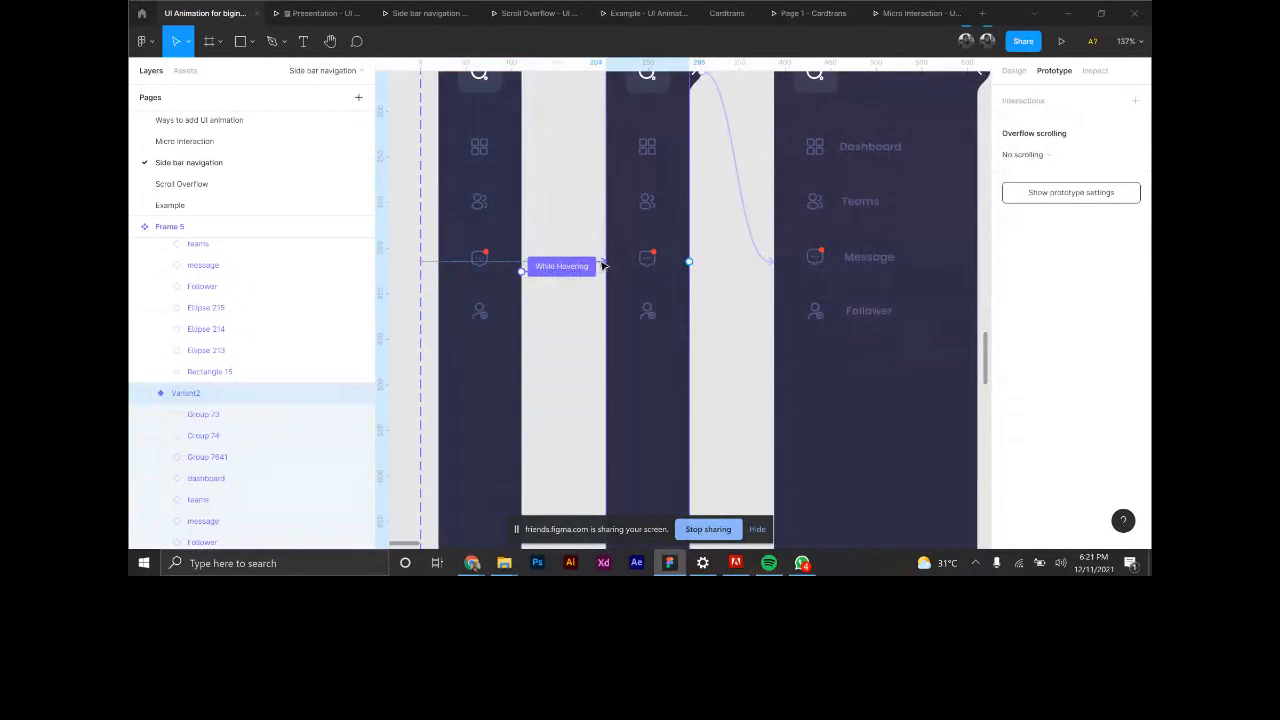
pyautogui.click(600, 265)
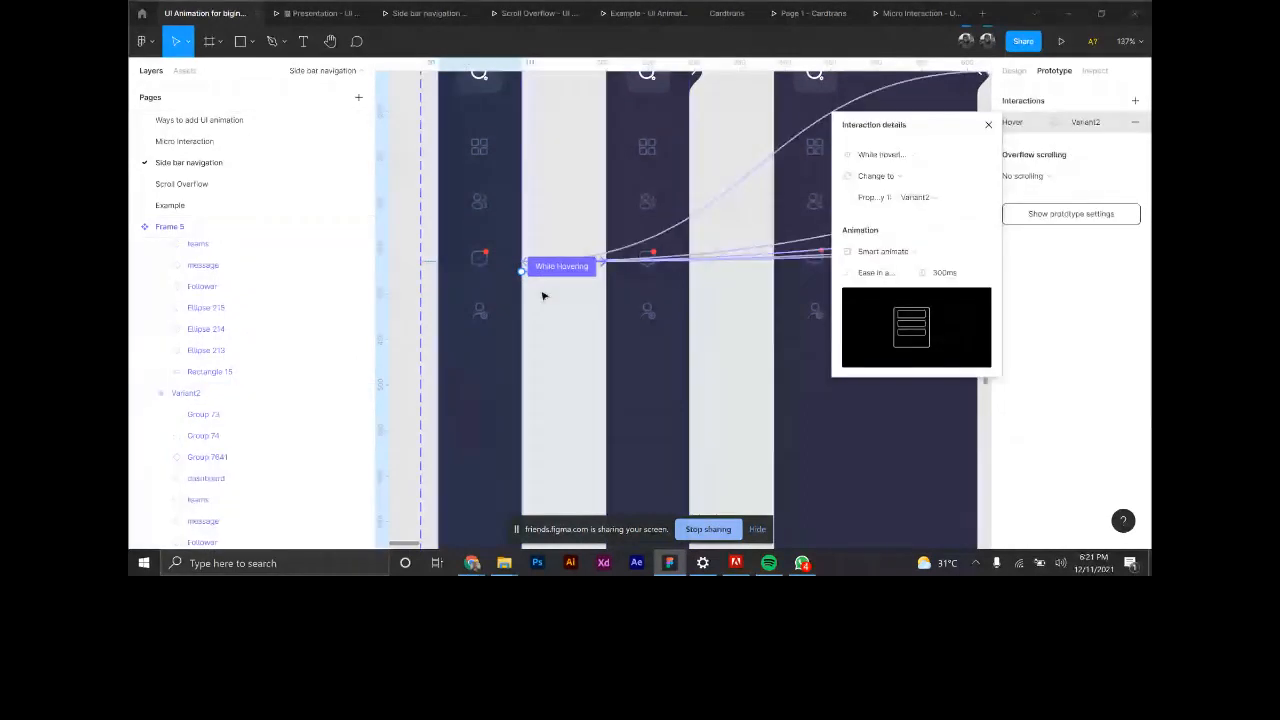
pyautogui.click(543, 295)
pyautogui.scroll(1, 530, 298)
pyautogui.click(600, 287)
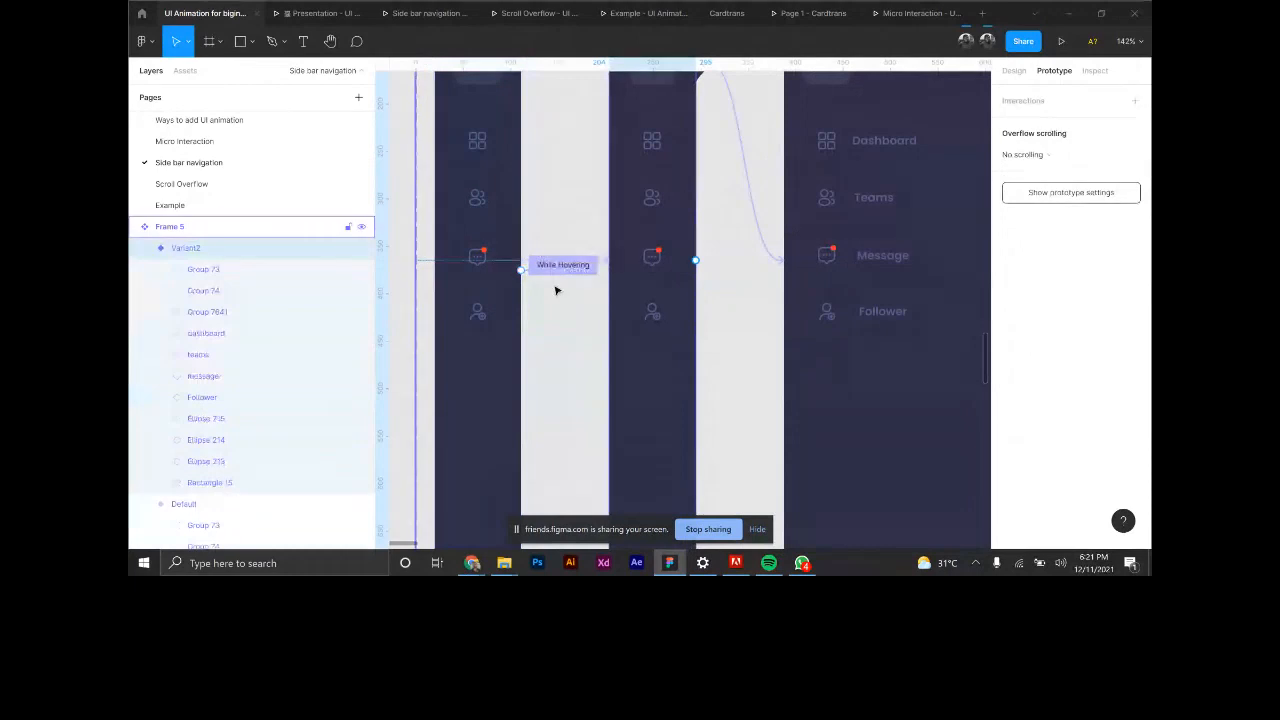
pyautogui.scroll(-5, 505, 255)
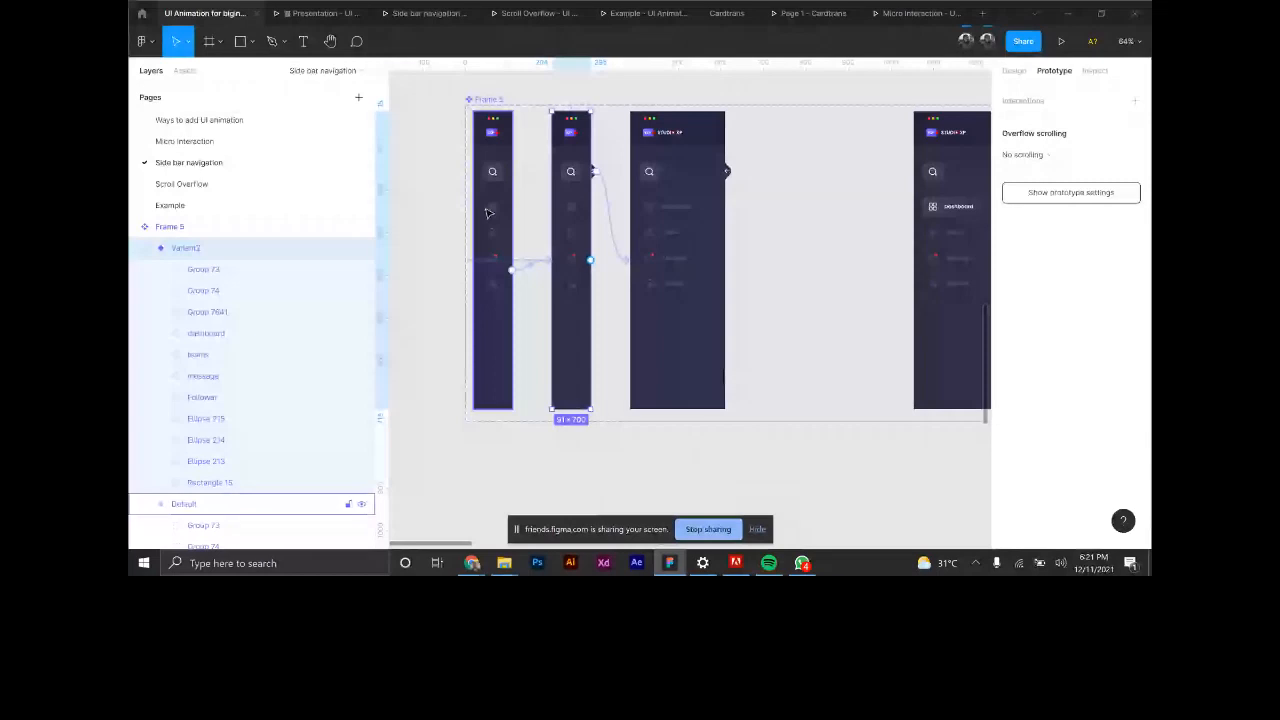
pyautogui.scroll(4, 488, 213)
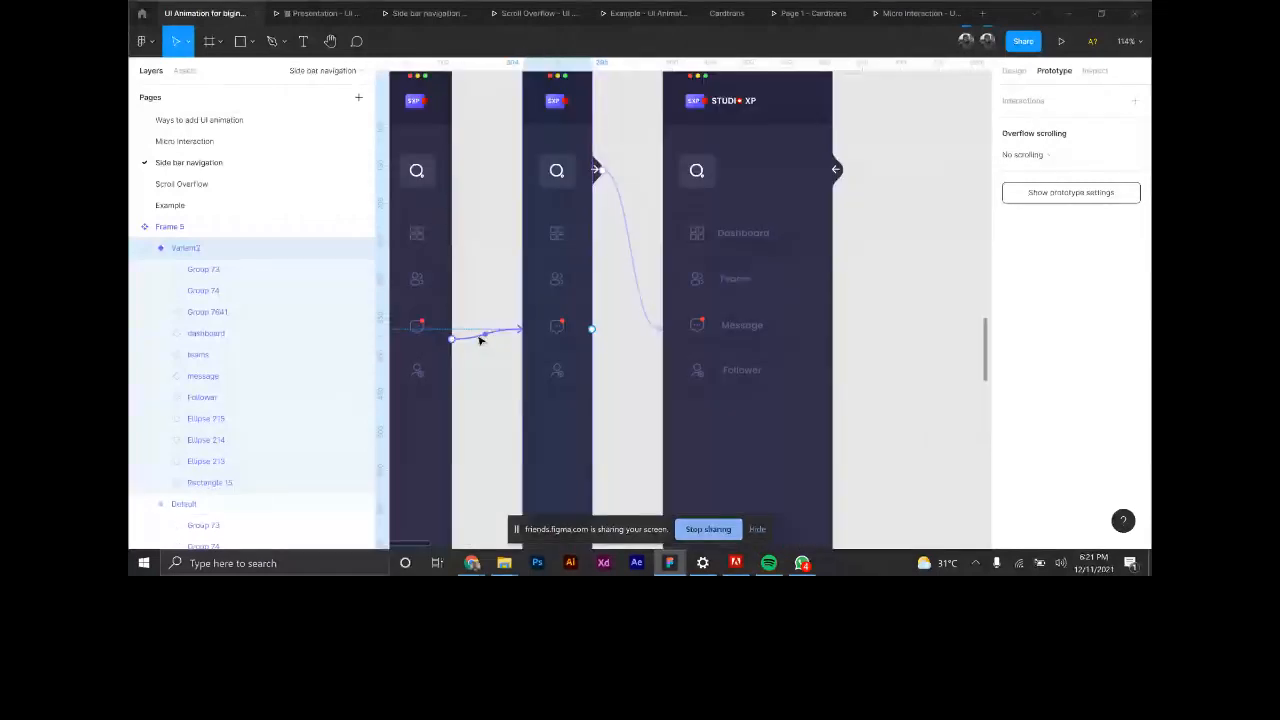
# Review the trigger and animation settings of the Default-to-Variant2 interaction, closing and reopening its details.
pyautogui.click(480, 338)
pyautogui.click(886, 156)
pyautogui.click(886, 157)
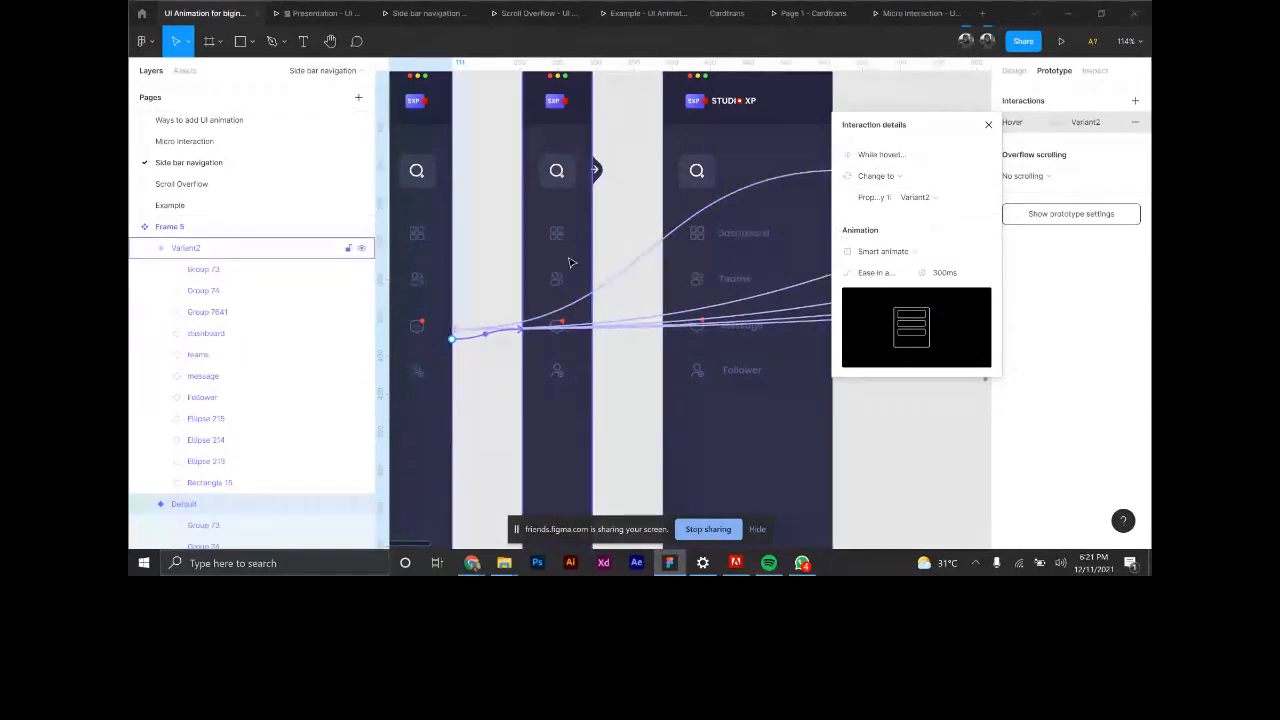
pyautogui.press('Escape')
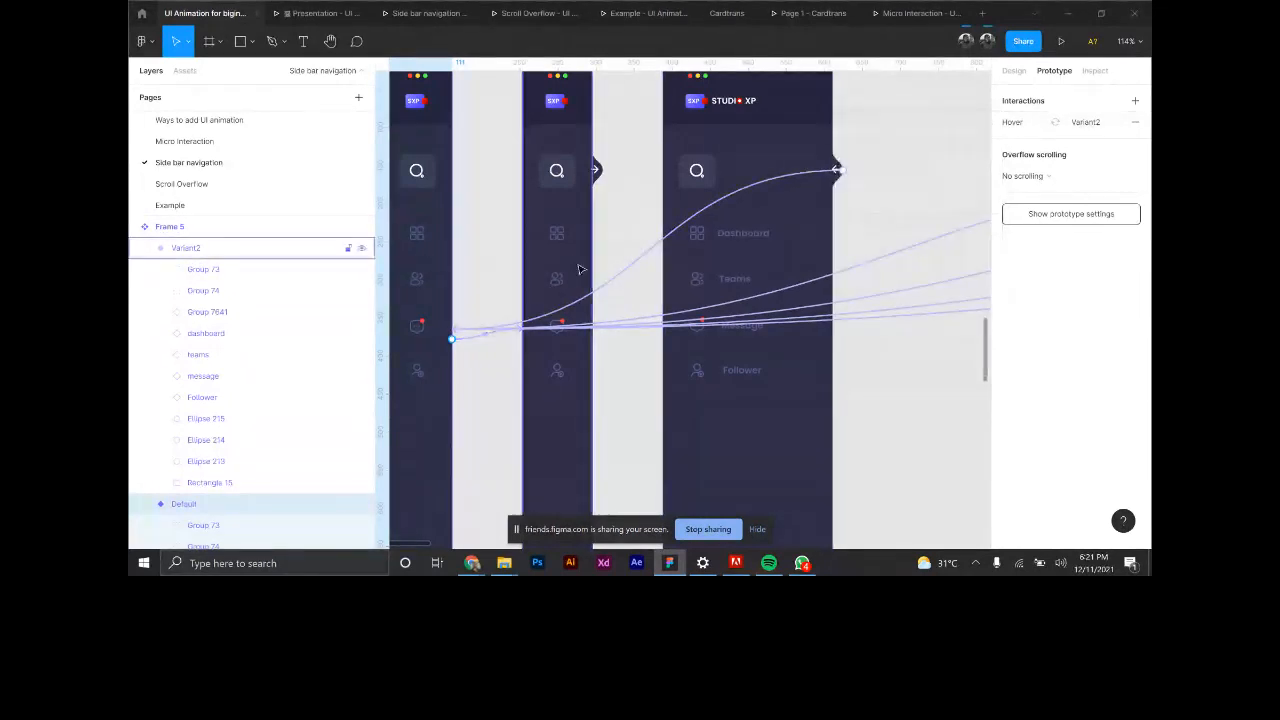
pyautogui.click(497, 342)
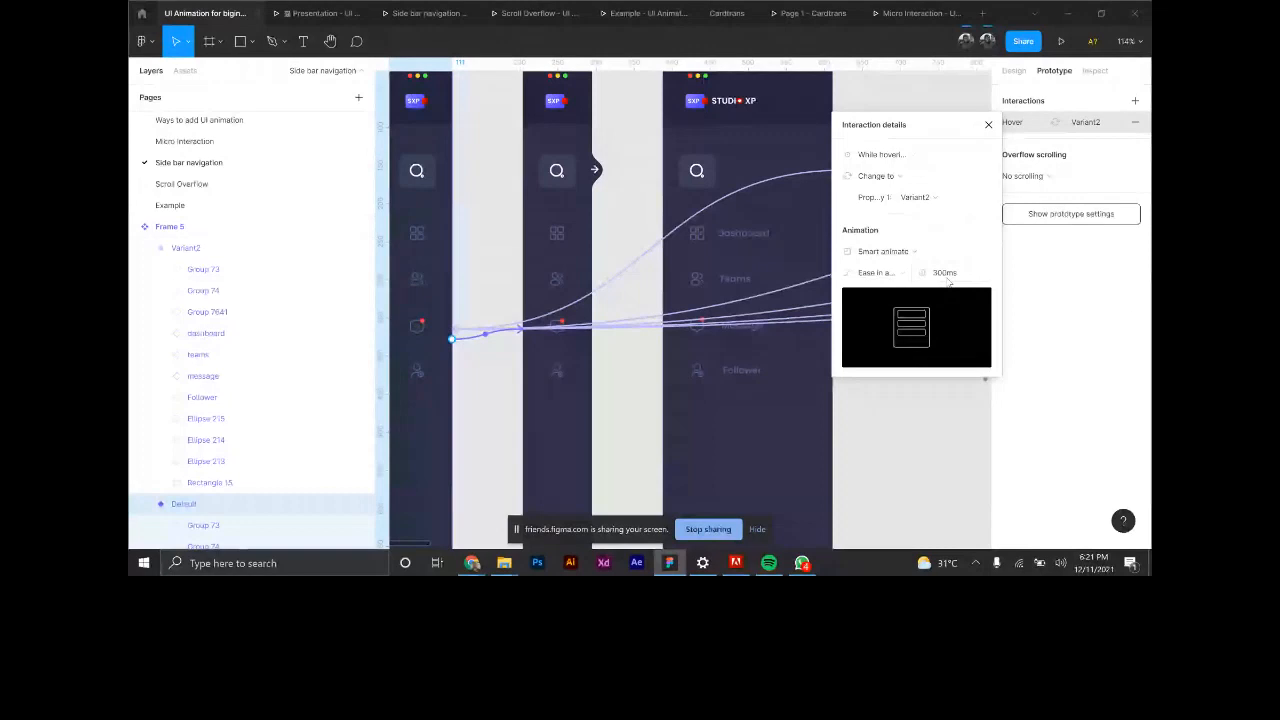
# Select the arrow tab, Group 74, in Variant2 and examine its On click interaction to Variant3.
pyautogui.scroll(-2, 530, 362)
pyautogui.click(549, 370)
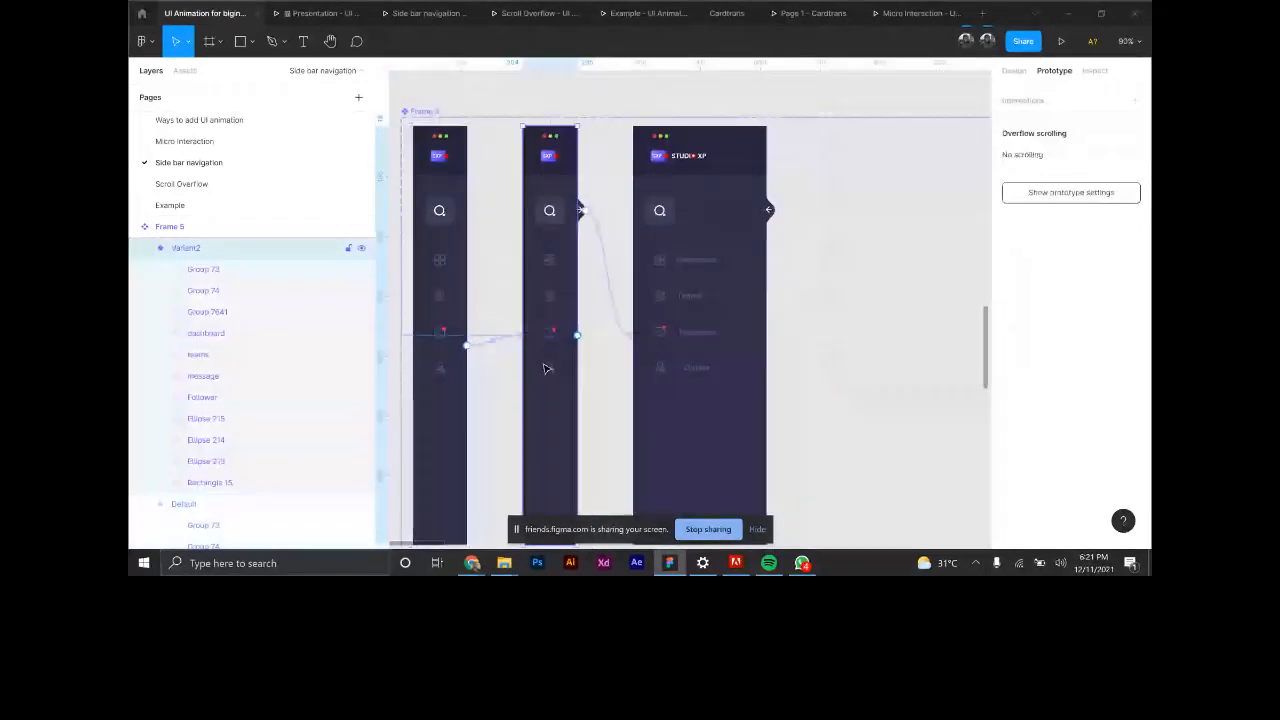
pyautogui.scroll(5, 585, 212)
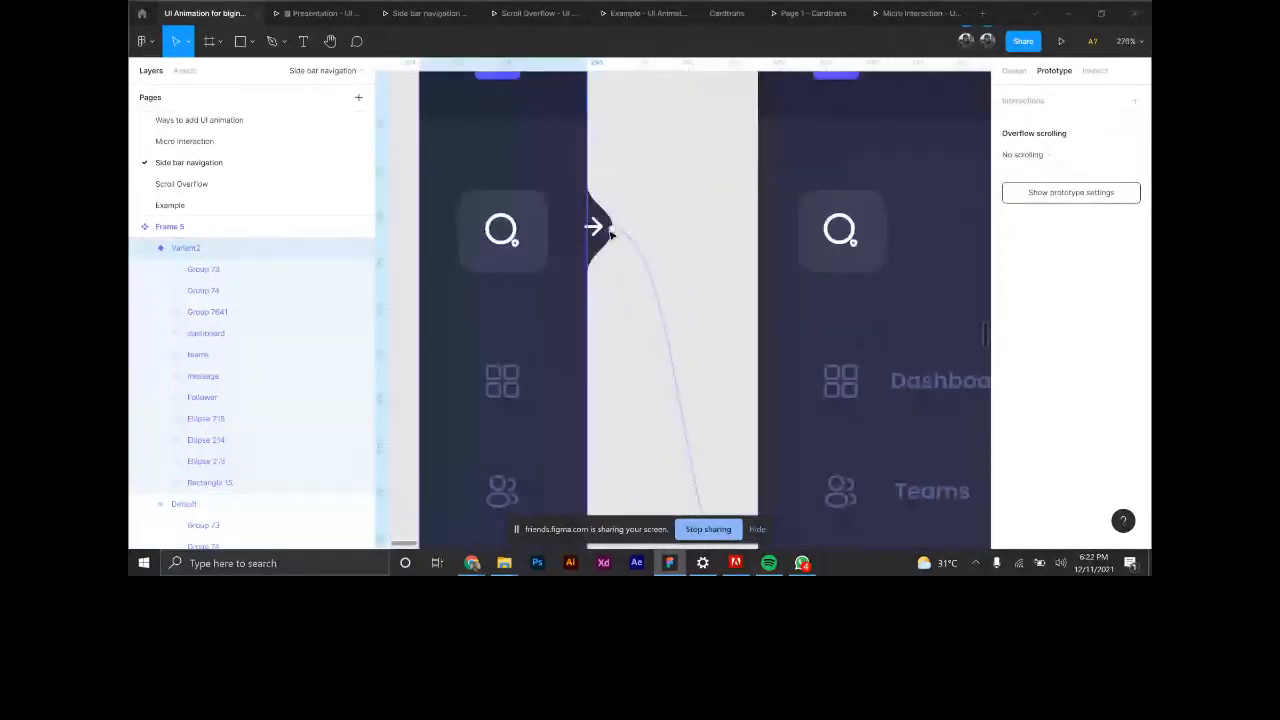
pyautogui.scroll(-1, 536, 237)
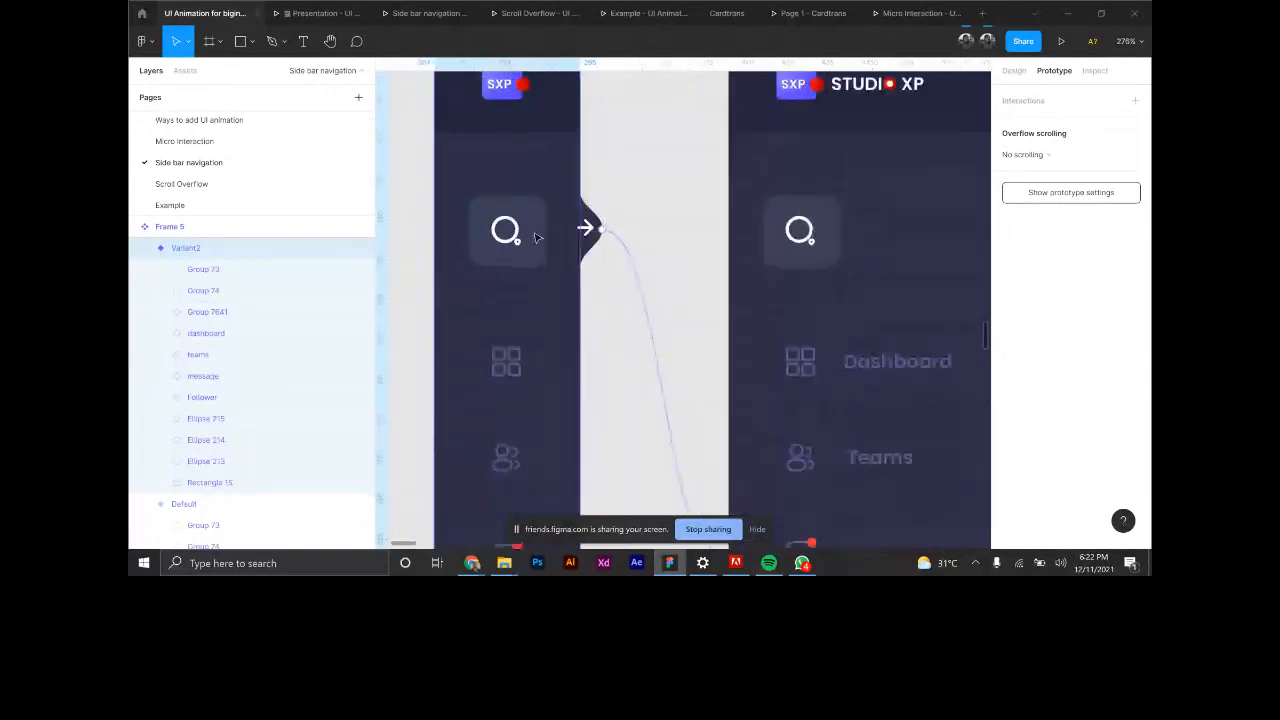
pyautogui.scroll(-3, 536, 237)
pyautogui.scroll(-1, 731, 266)
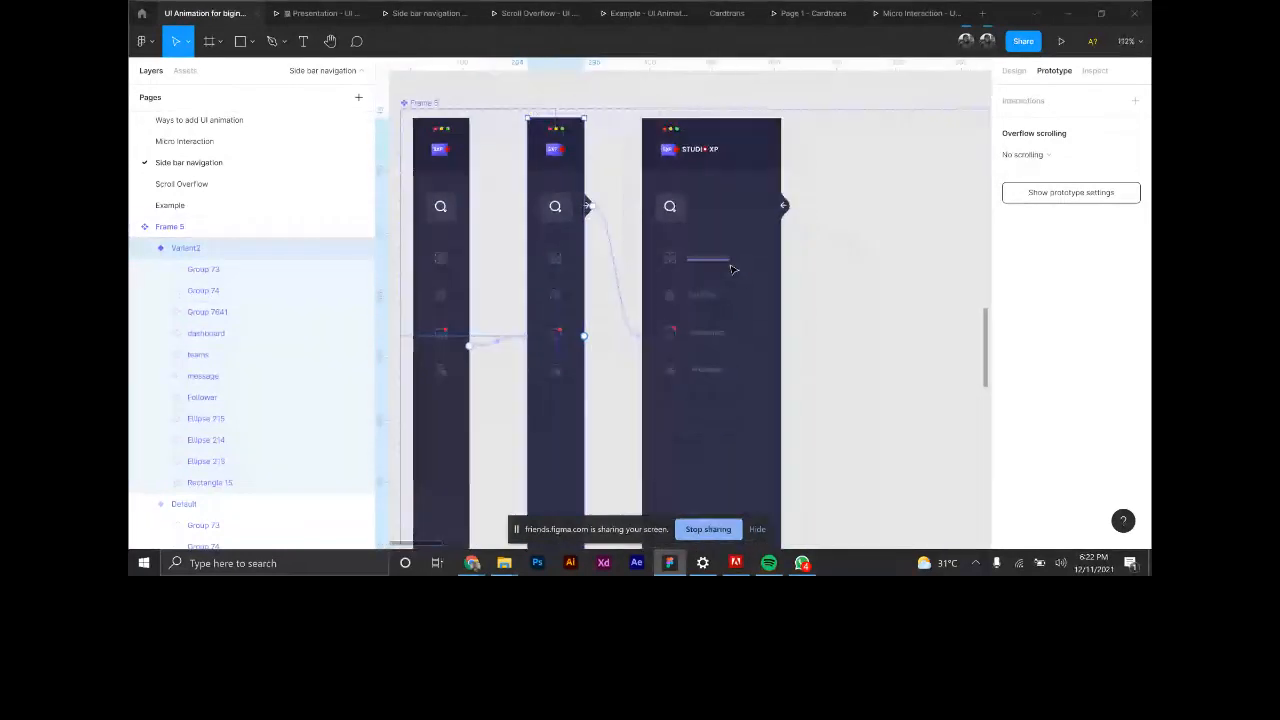
pyautogui.scroll(-1, 731, 266)
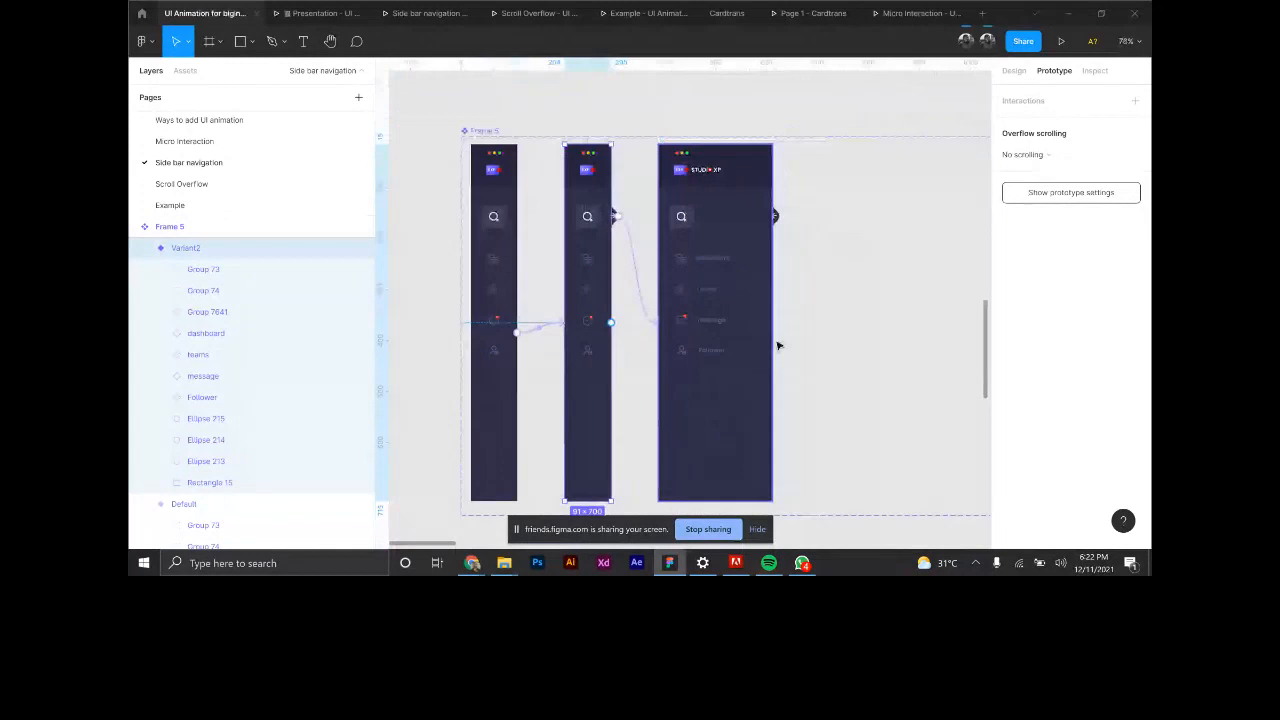
pyautogui.click(607, 210)
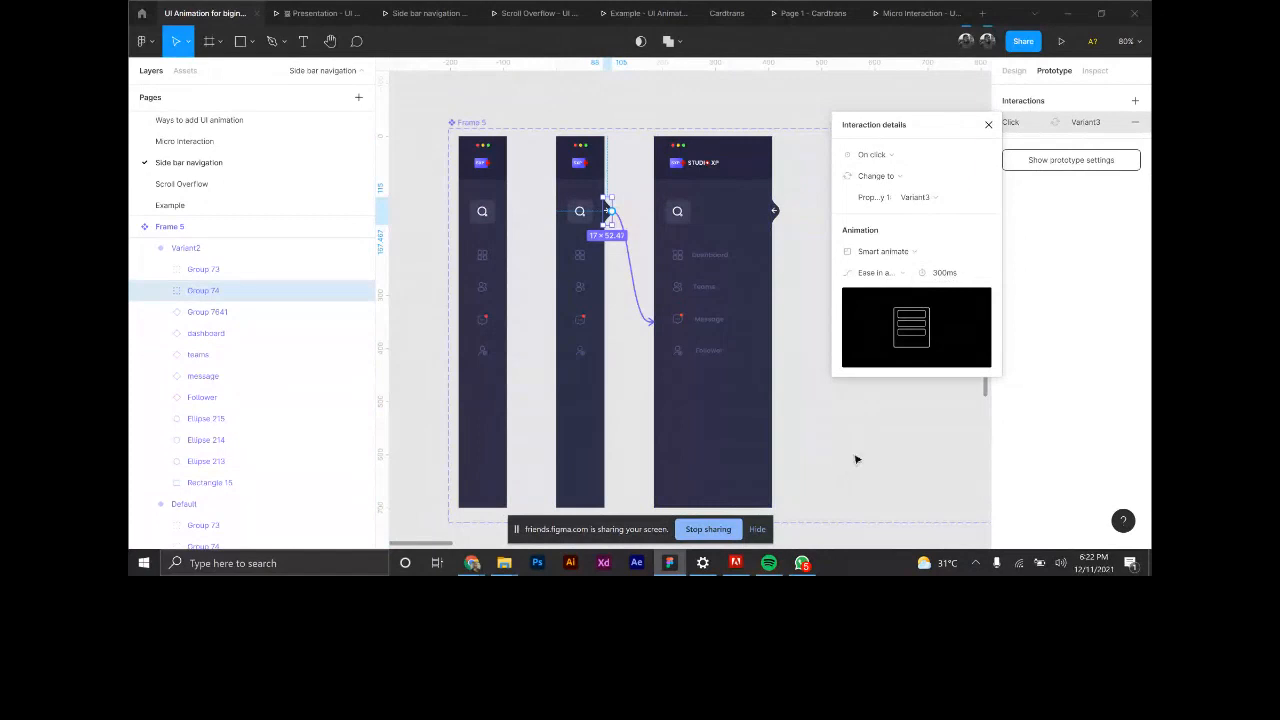
pyautogui.moveTo(893, 366)
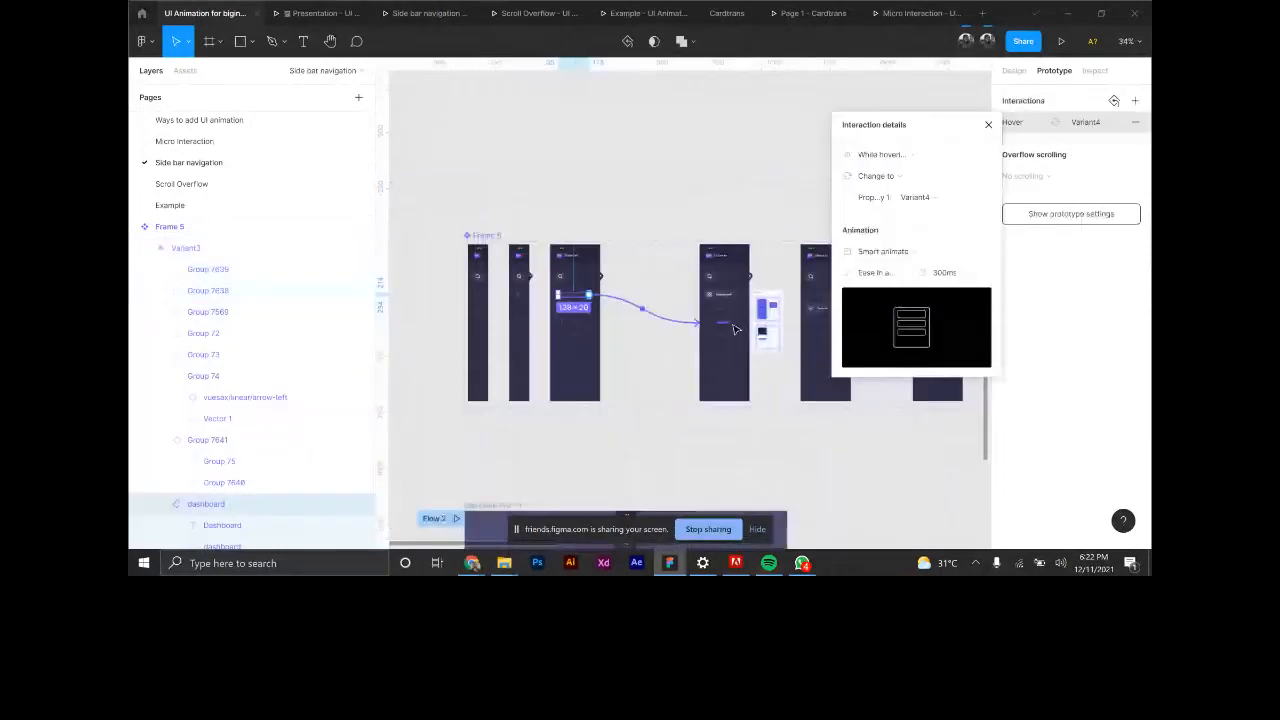
# Examine the While Hovering connections from Variant3's menu items to the Dashboard and Teams variants.
pyautogui.scroll(5, 733, 329)
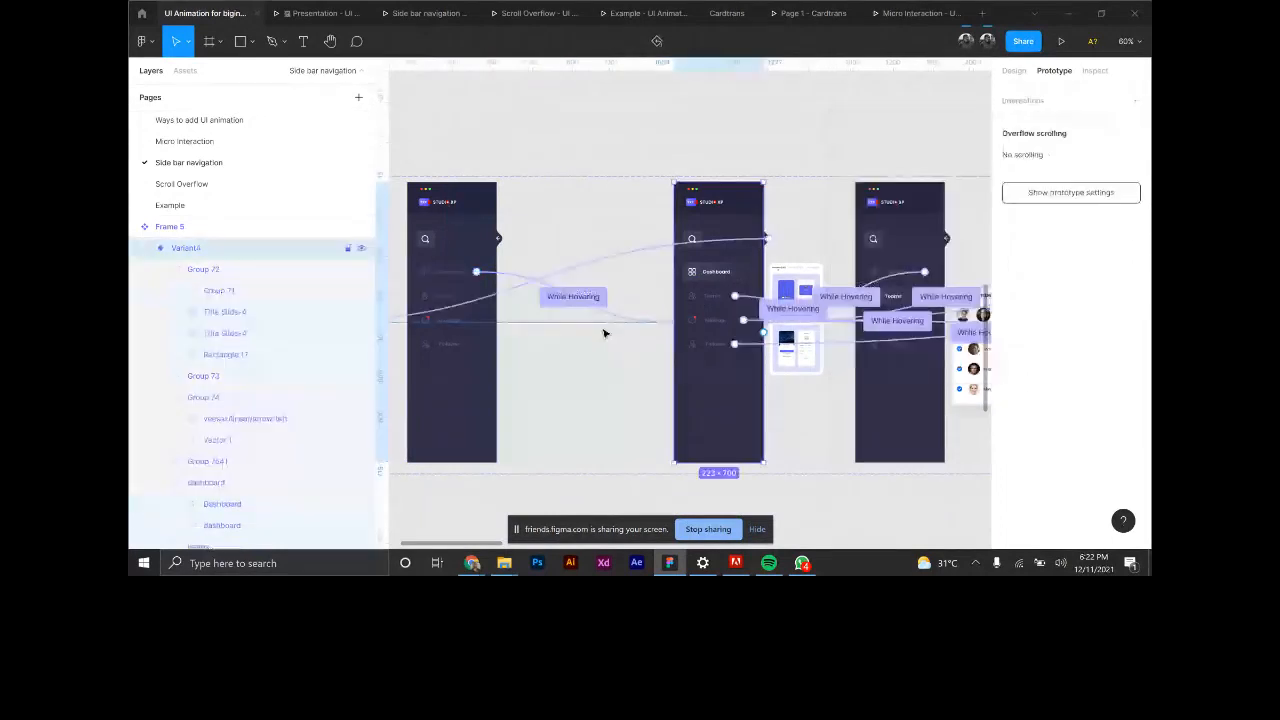
pyautogui.scroll(5, 709, 287)
pyautogui.scroll(-3, 709, 287)
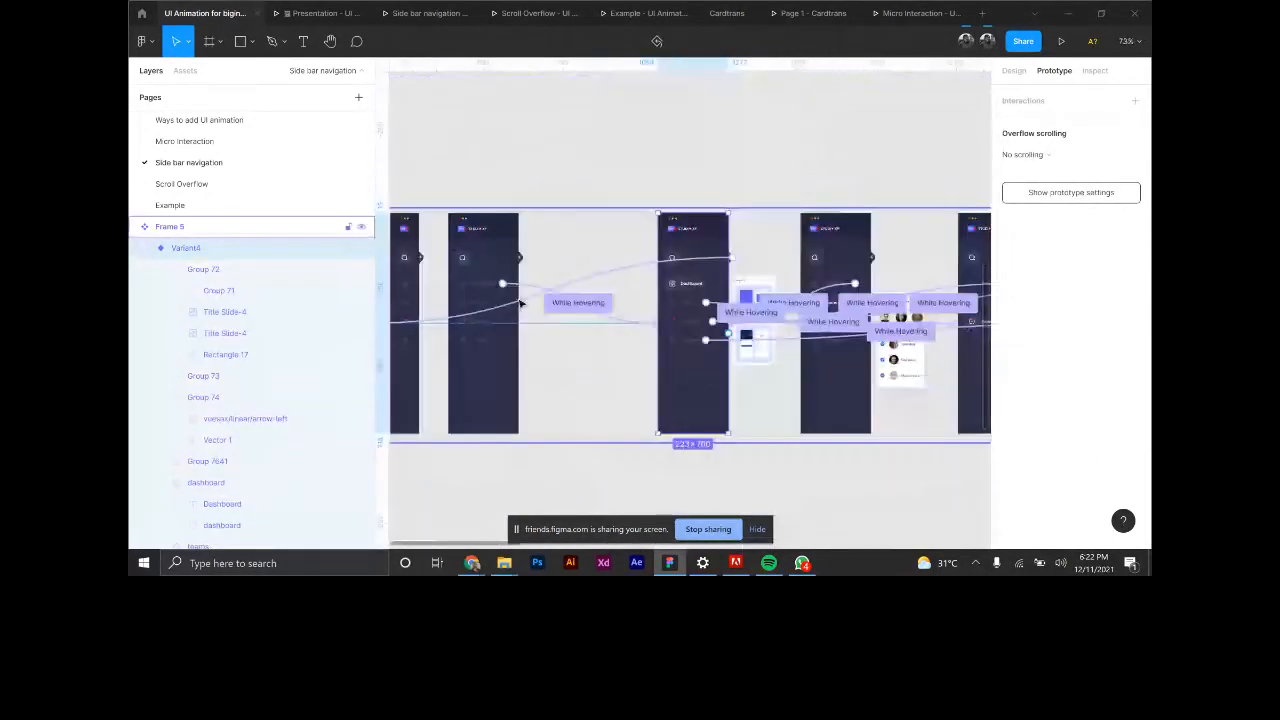
pyautogui.click(518, 304)
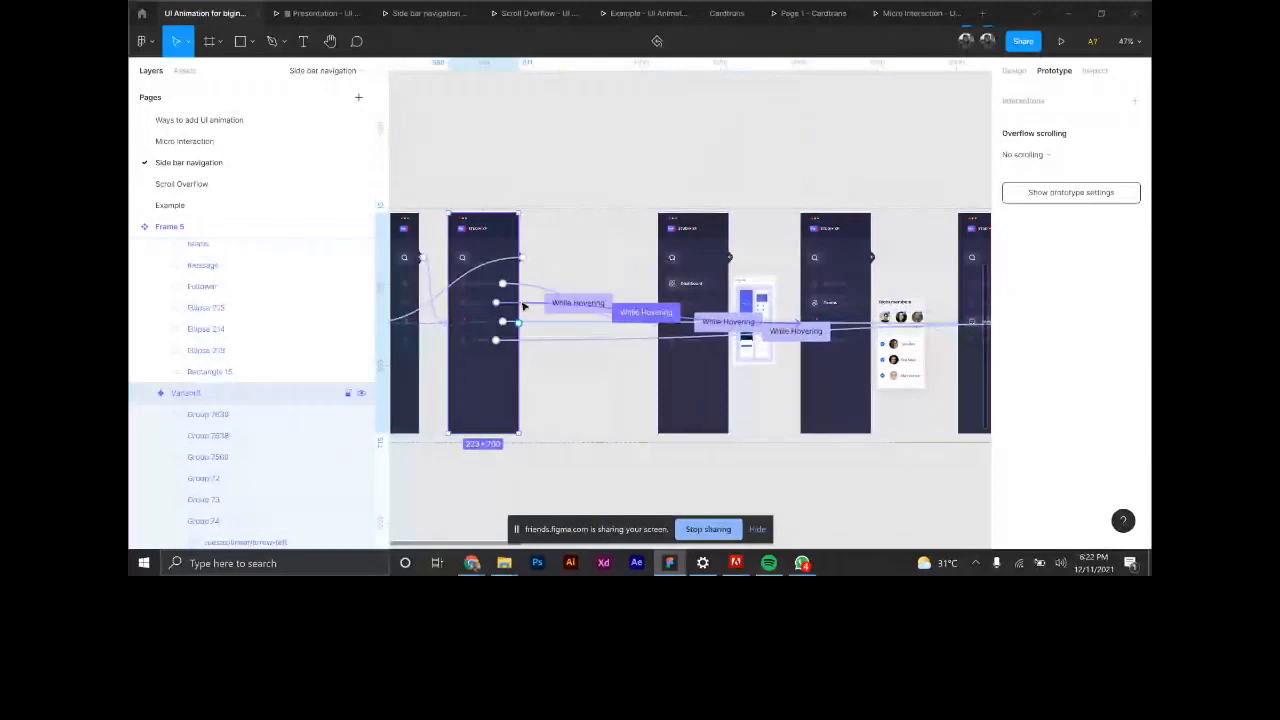
pyautogui.moveTo(523, 305); pyautogui.dragTo(617, 336)
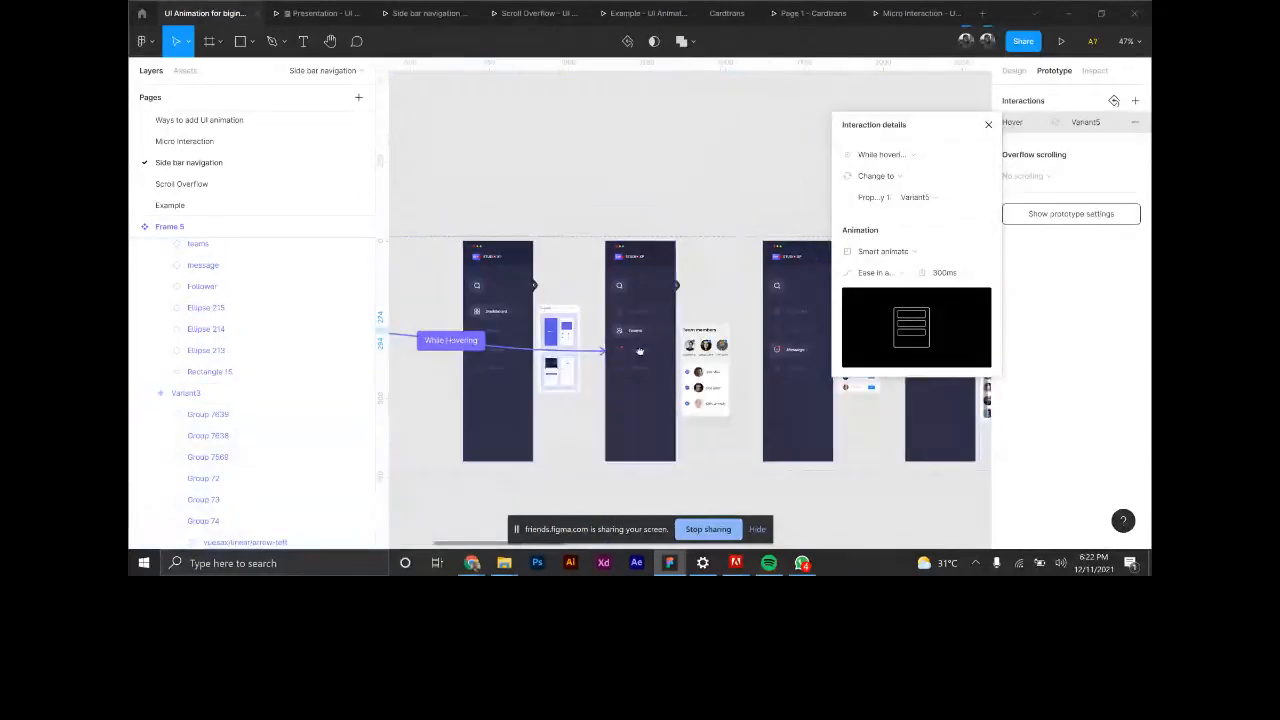
pyautogui.hscroll(-3, 639, 351)
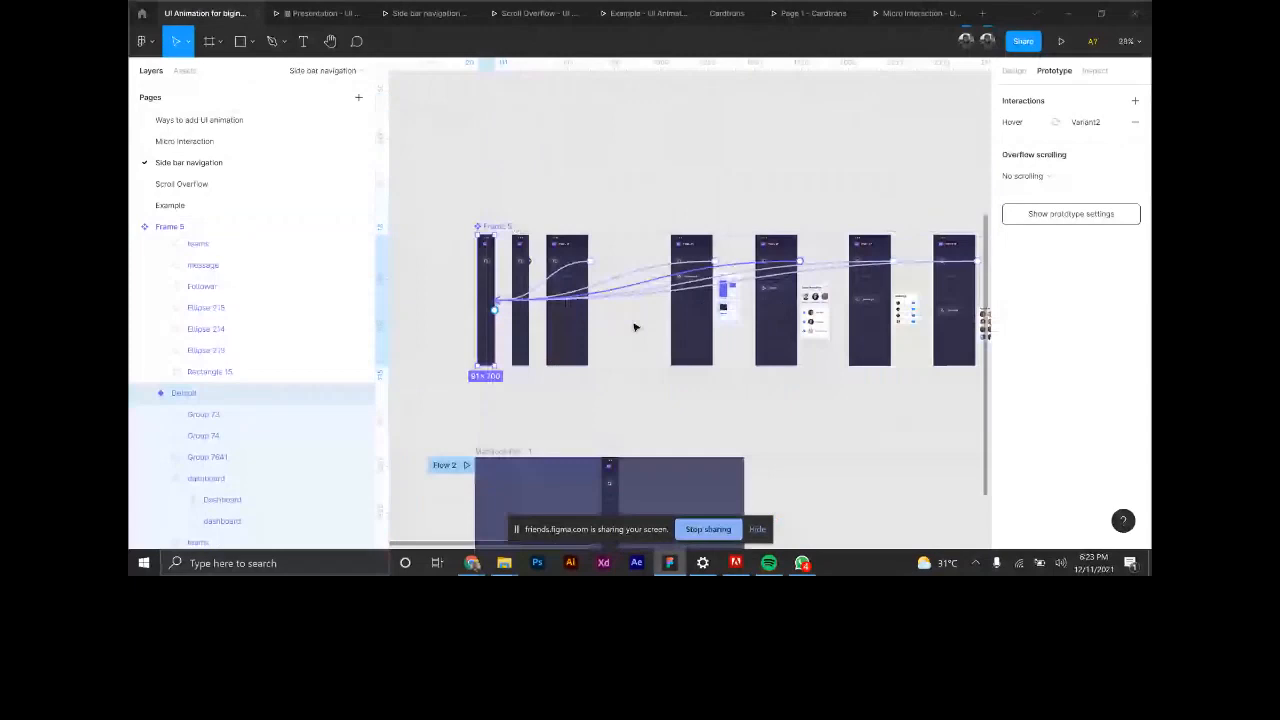
# Clear the selection and select the entire Frame 5 component set to show all its prototype connections.
pyautogui.scroll(-3, 634, 327)
pyautogui.click(880, 404)
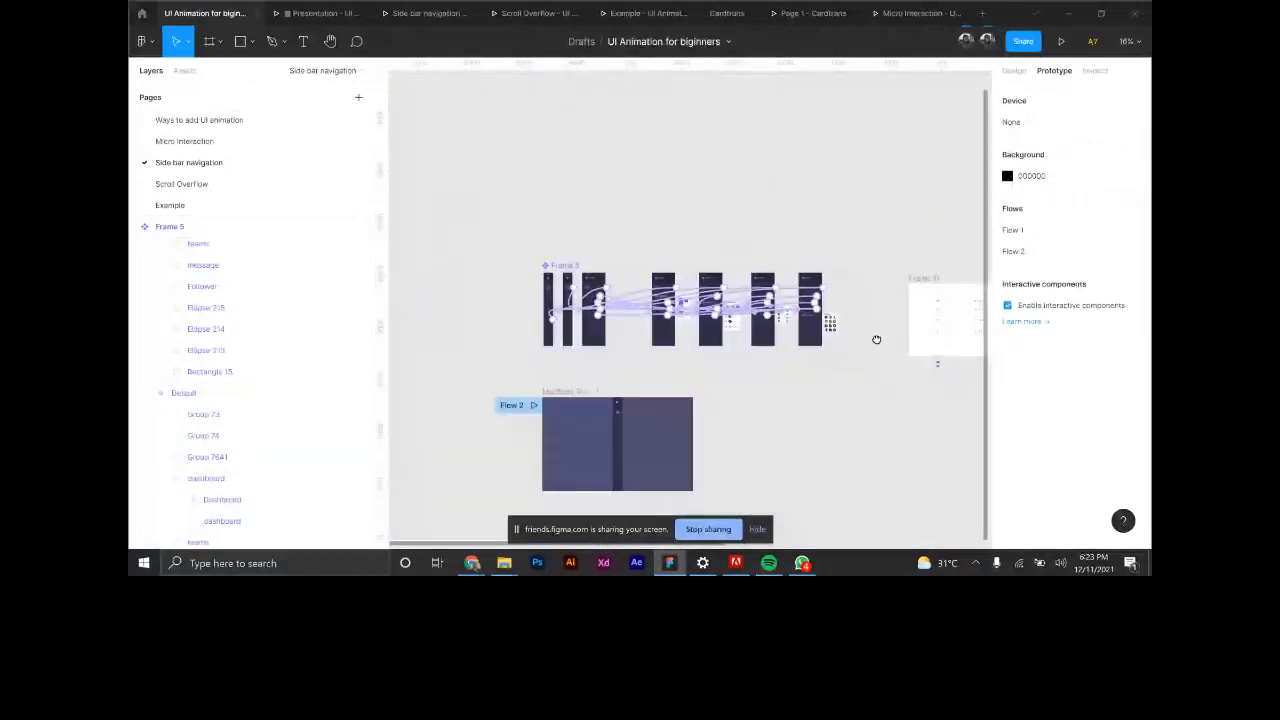
pyautogui.moveTo(877, 340); pyautogui.dragTo(869, 334)
pyautogui.moveTo(471, 210); pyautogui.dragTo(863, 359)
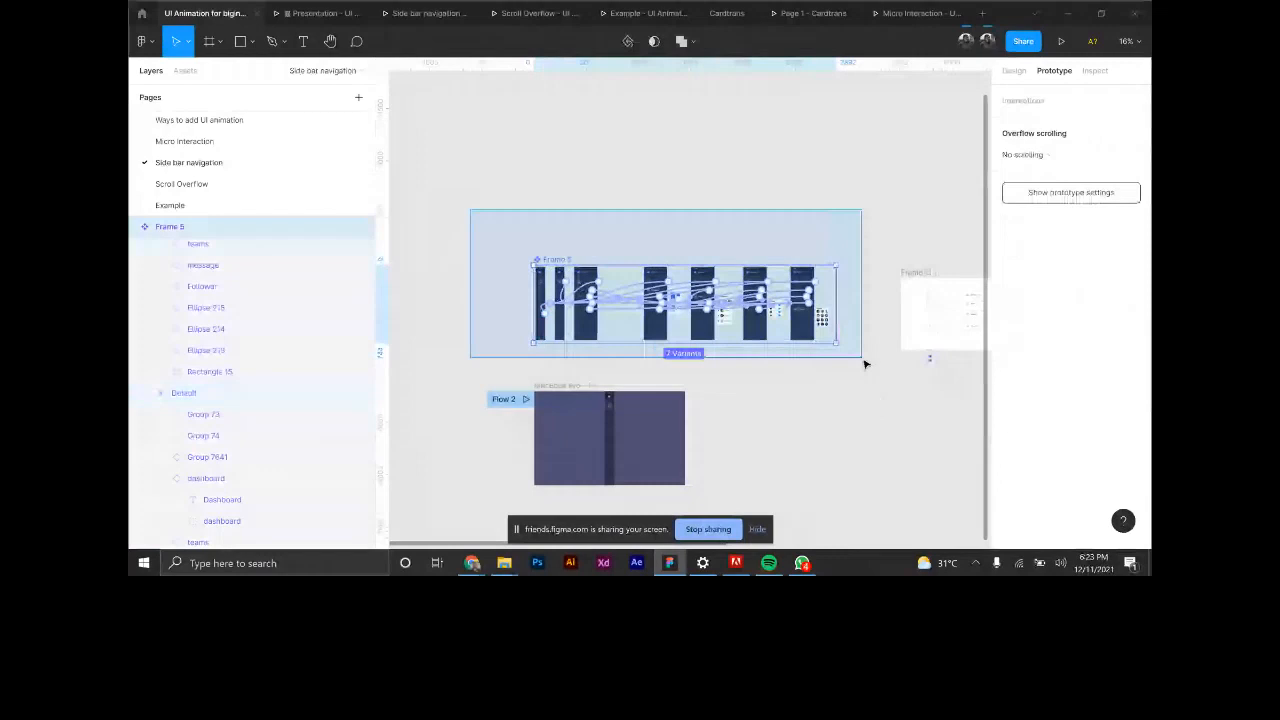
pyautogui.click(864, 360)
pyautogui.moveTo(491, 213); pyautogui.dragTo(889, 379)
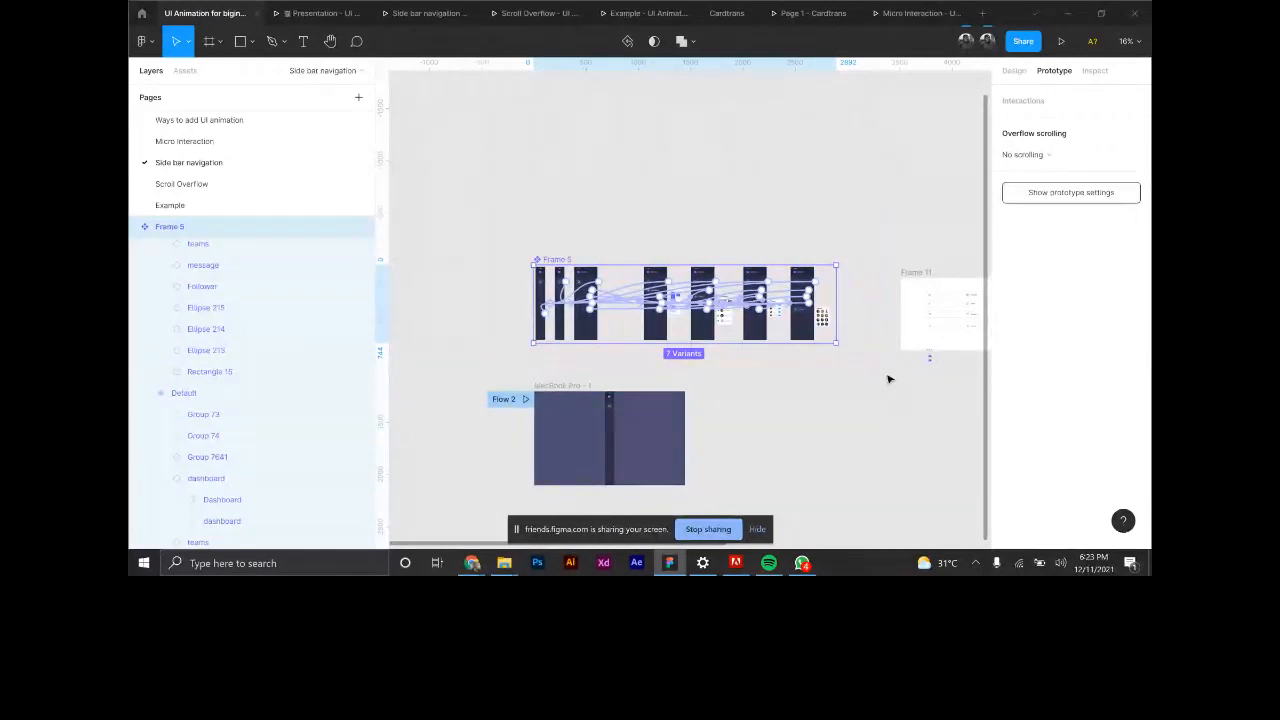
pyautogui.moveTo(843, 231); pyautogui.dragTo(580, 355)
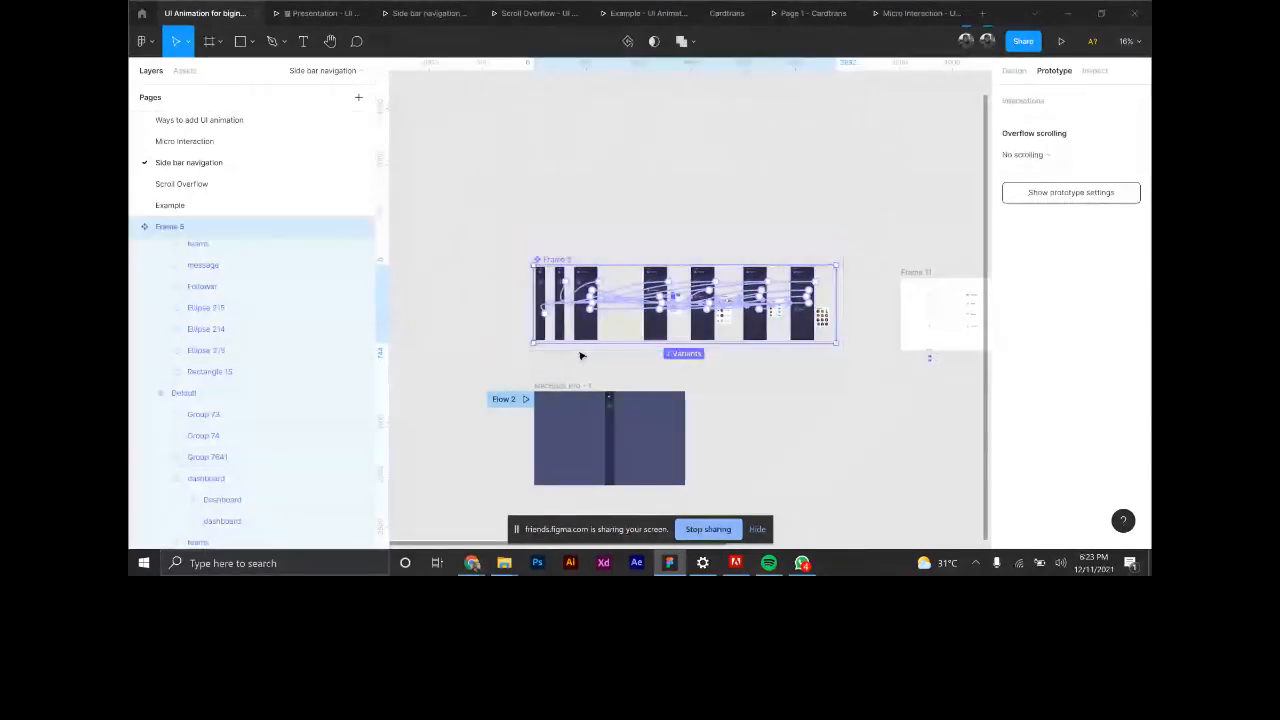
# Select the Default variant, Variant2 and Variant3 one after another to compare their connections.
pyautogui.scroll(8, 533, 307)
pyautogui.click(593, 288)
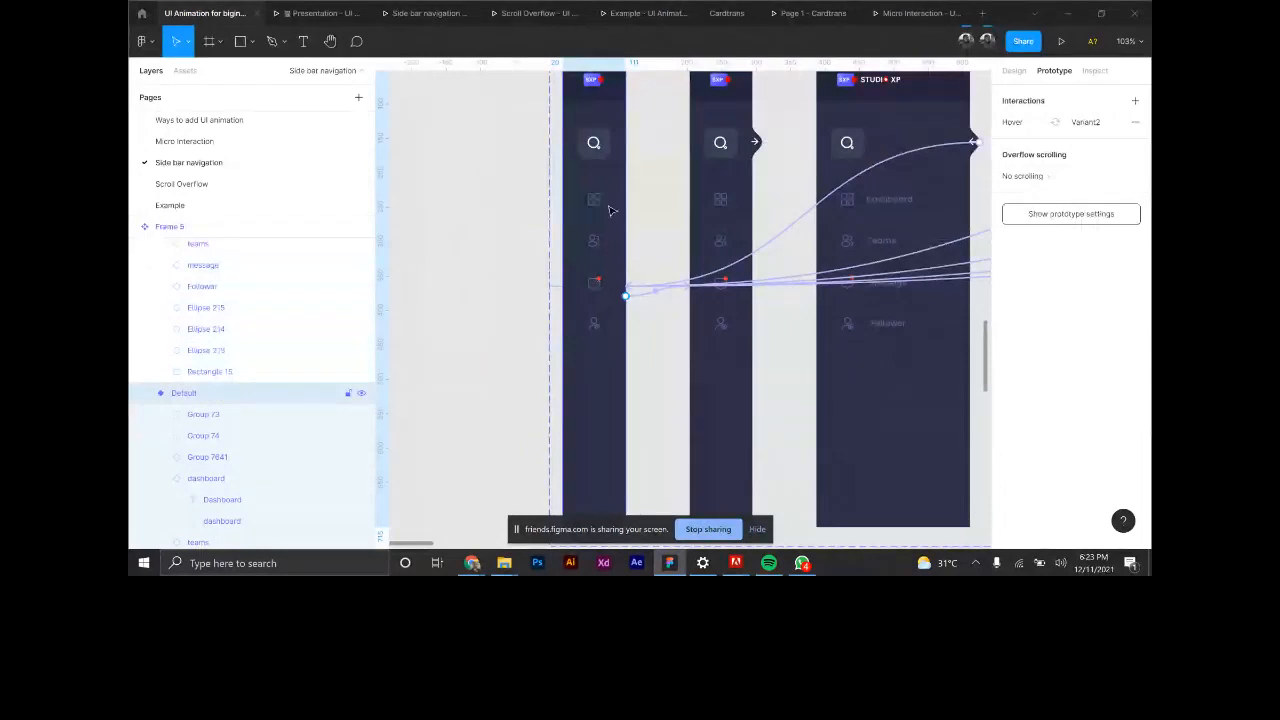
pyautogui.click(727, 304)
pyautogui.click(893, 185)
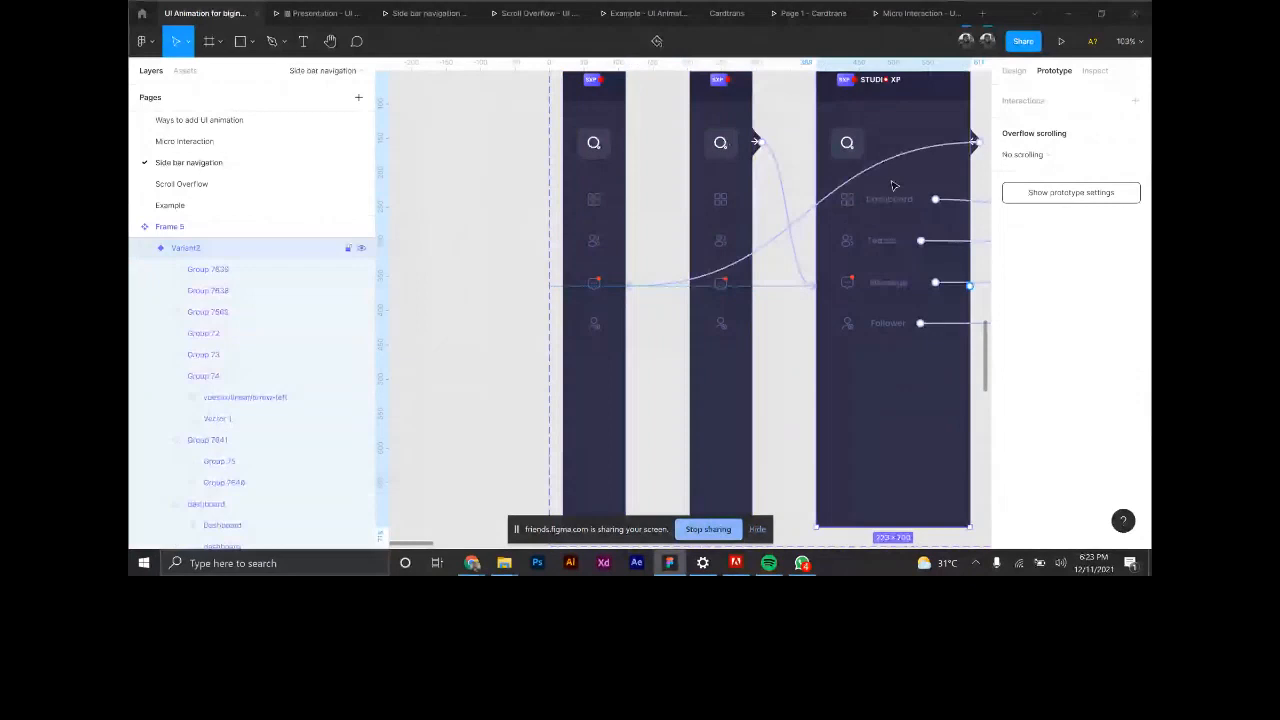
# Show the connections of the whole Frame 5 component set once more, and clear the selection.
pyautogui.scroll(-5, 600, 283)
pyautogui.moveTo(486, 177); pyautogui.dragTo(812, 395)
pyautogui.scroll(-4, 880, 400)
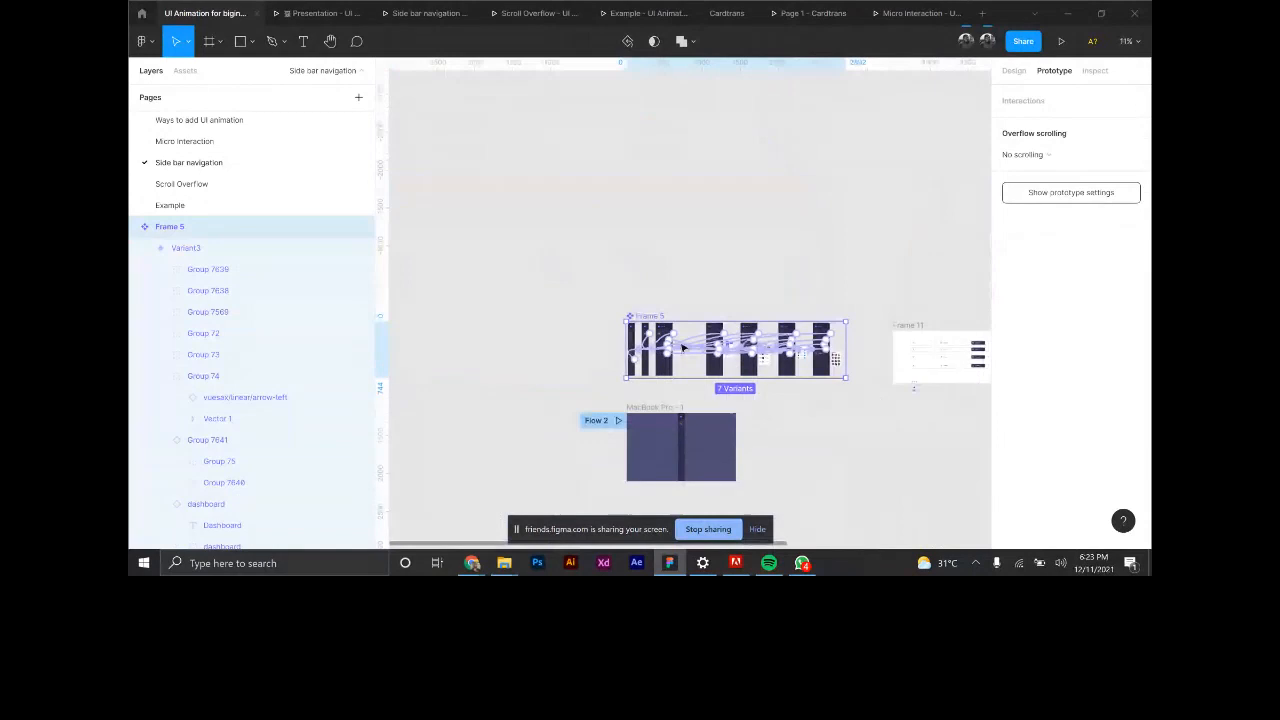
pyautogui.moveTo(597, 292); pyautogui.dragTo(864, 385)
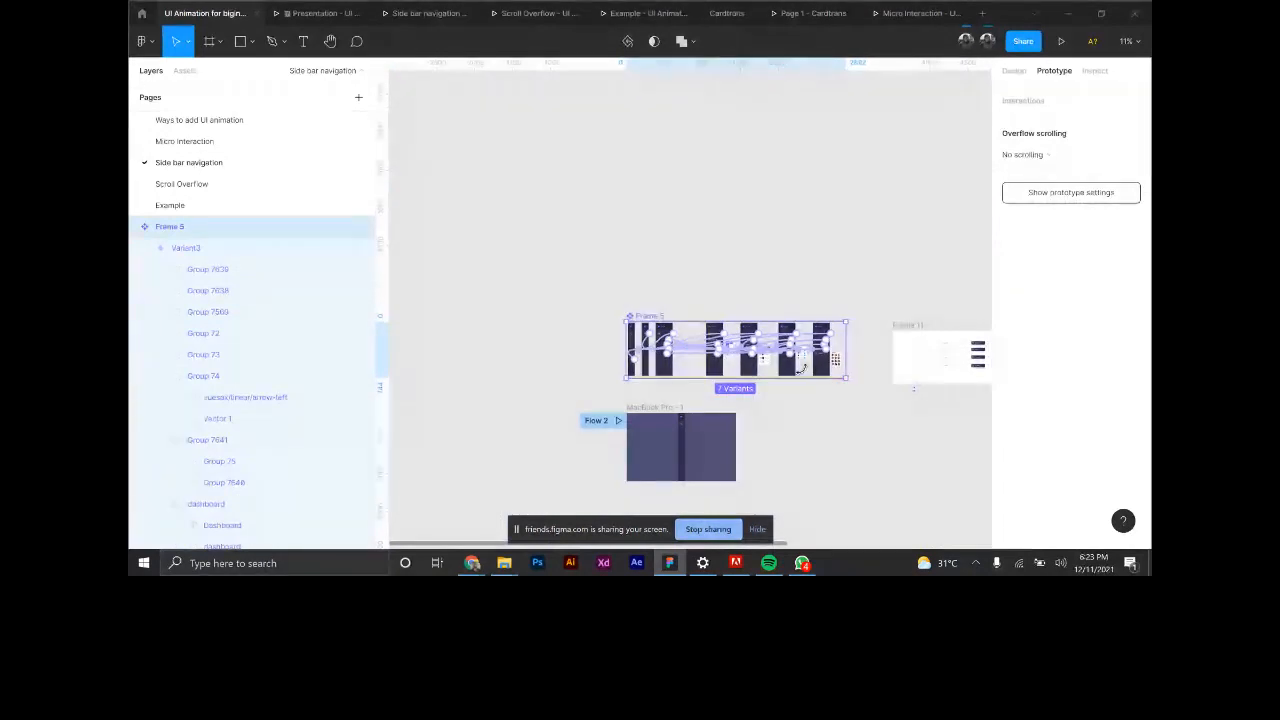
pyautogui.click(594, 292)
pyautogui.scroll(-1, 721, 407)
pyautogui.scroll(3, 721, 407)
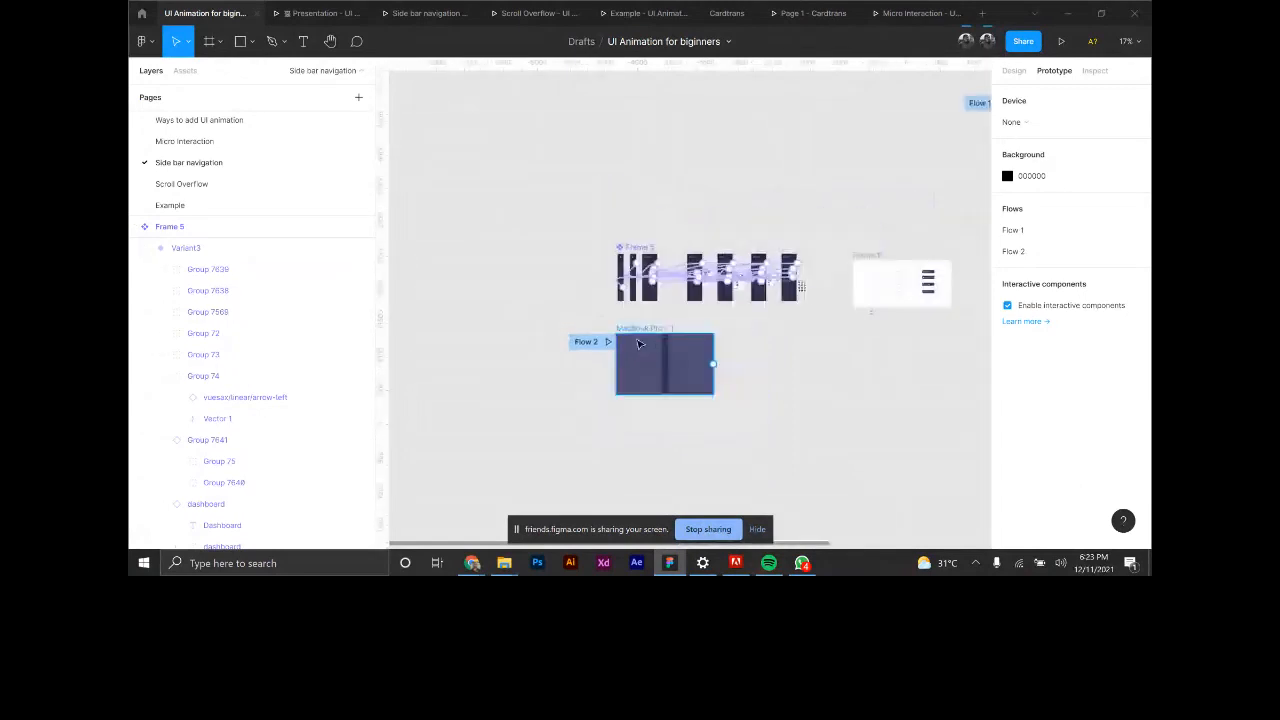
# Add a MacBook frame of 1152 × 700 beside the MacBook Pro - 1 frame and give it the same dark purple fill.
pyautogui.scroll(-1, 640, 343)
pyautogui.moveTo(744, 373); pyautogui.dragTo(622, 280)
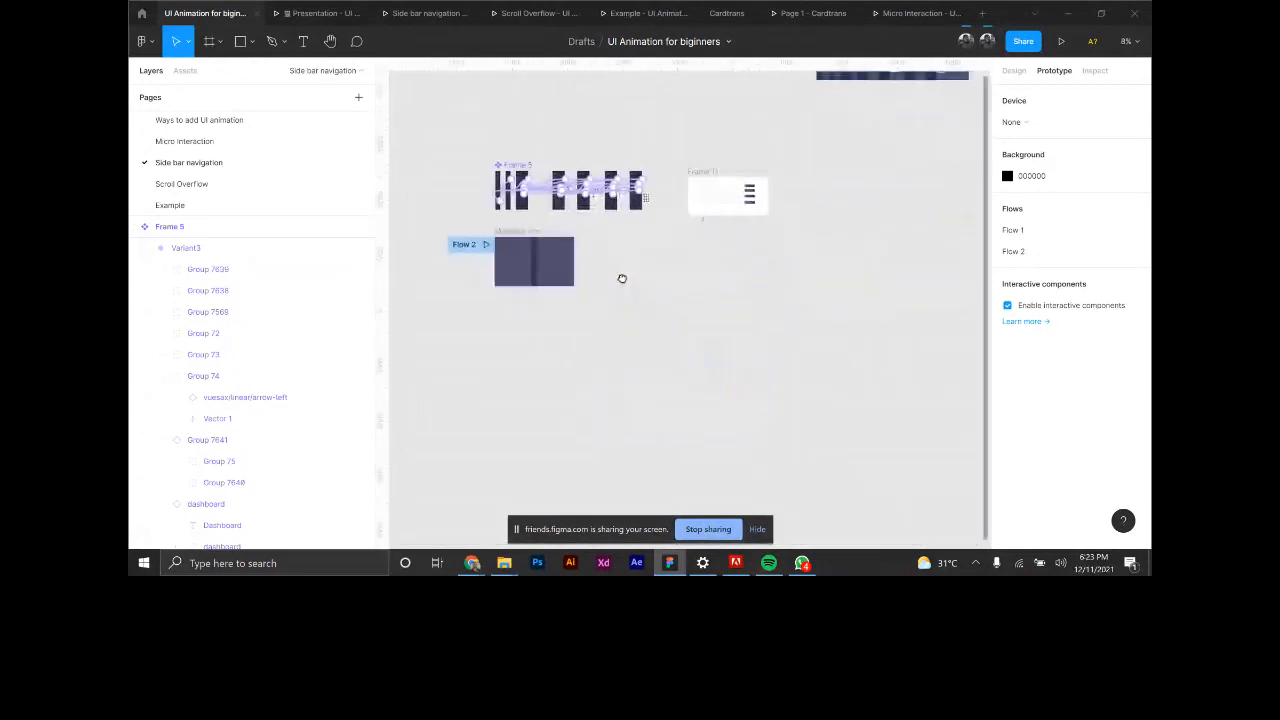
pyautogui.click(209, 41)
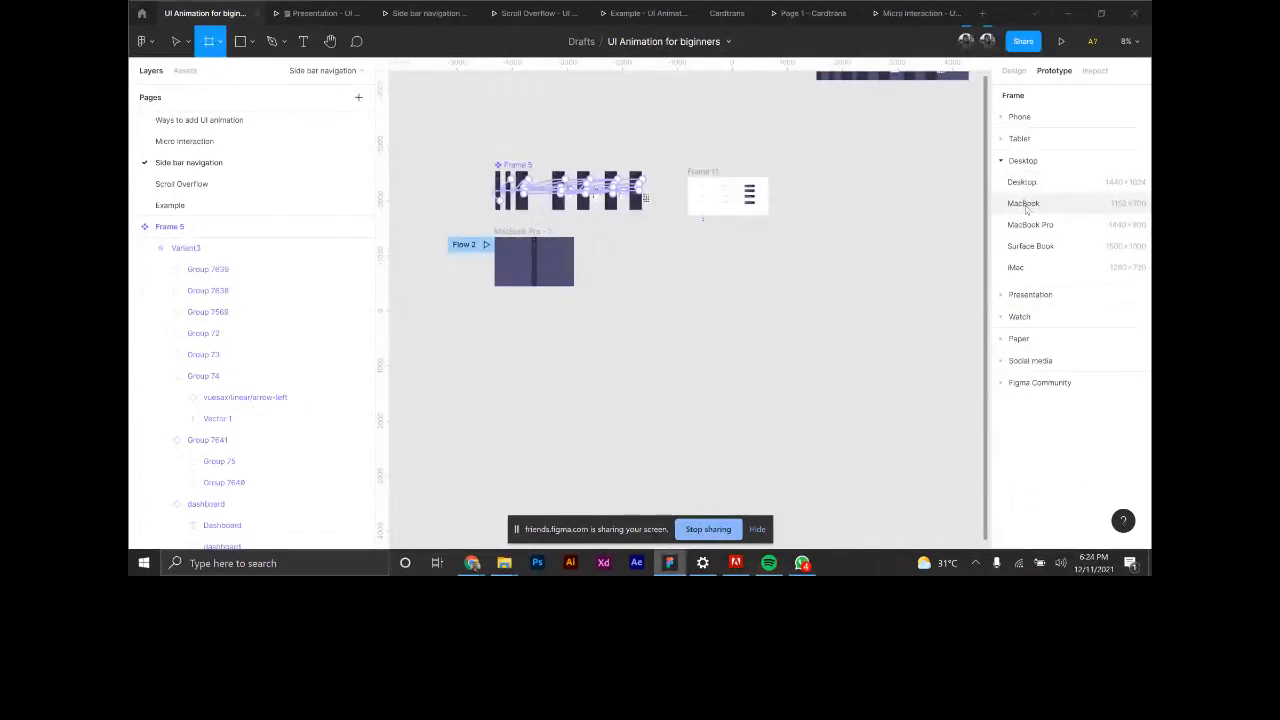
pyautogui.moveTo(663, 290); pyautogui.dragTo(623, 263)
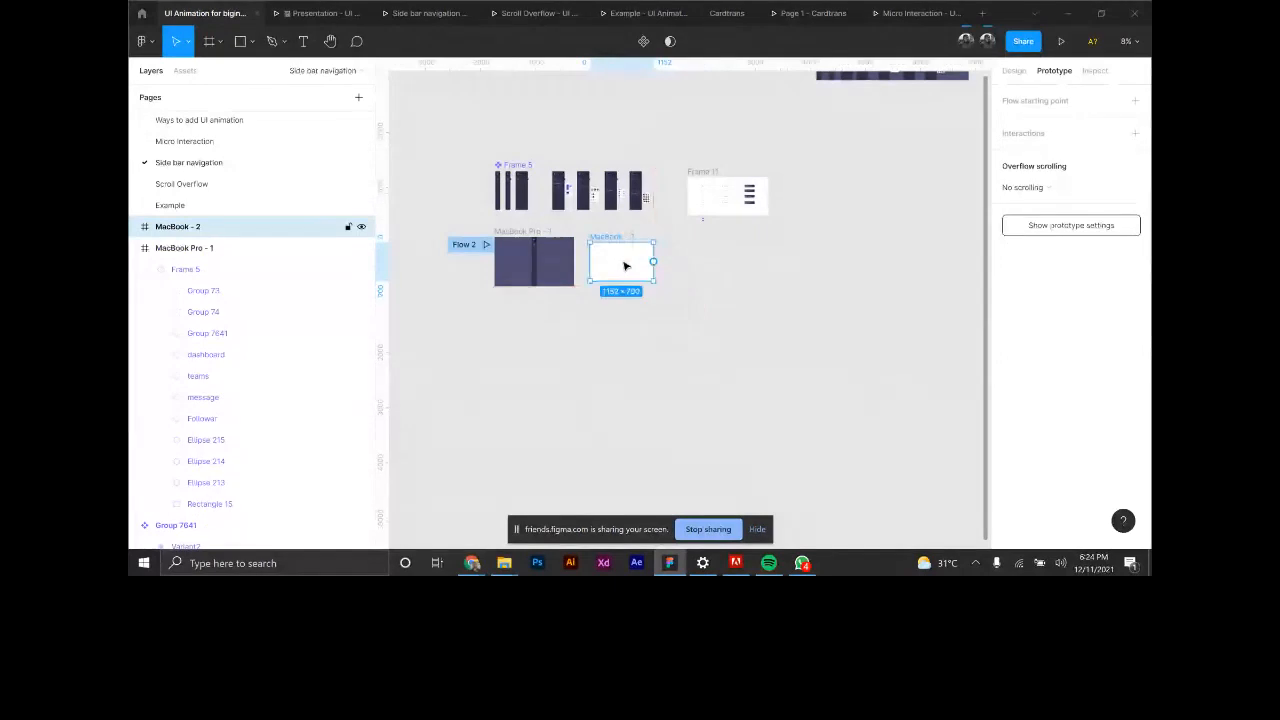
pyautogui.scroll(2, 580, 280)
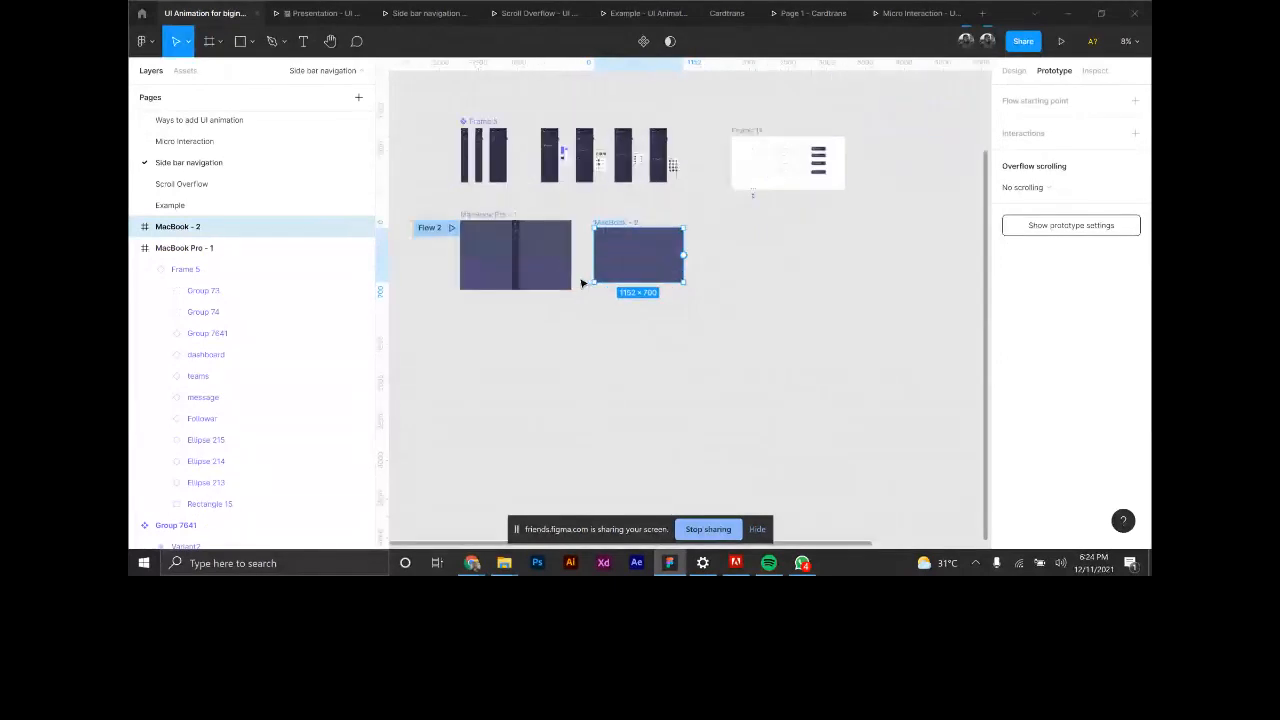
pyautogui.scroll(3, 581, 283)
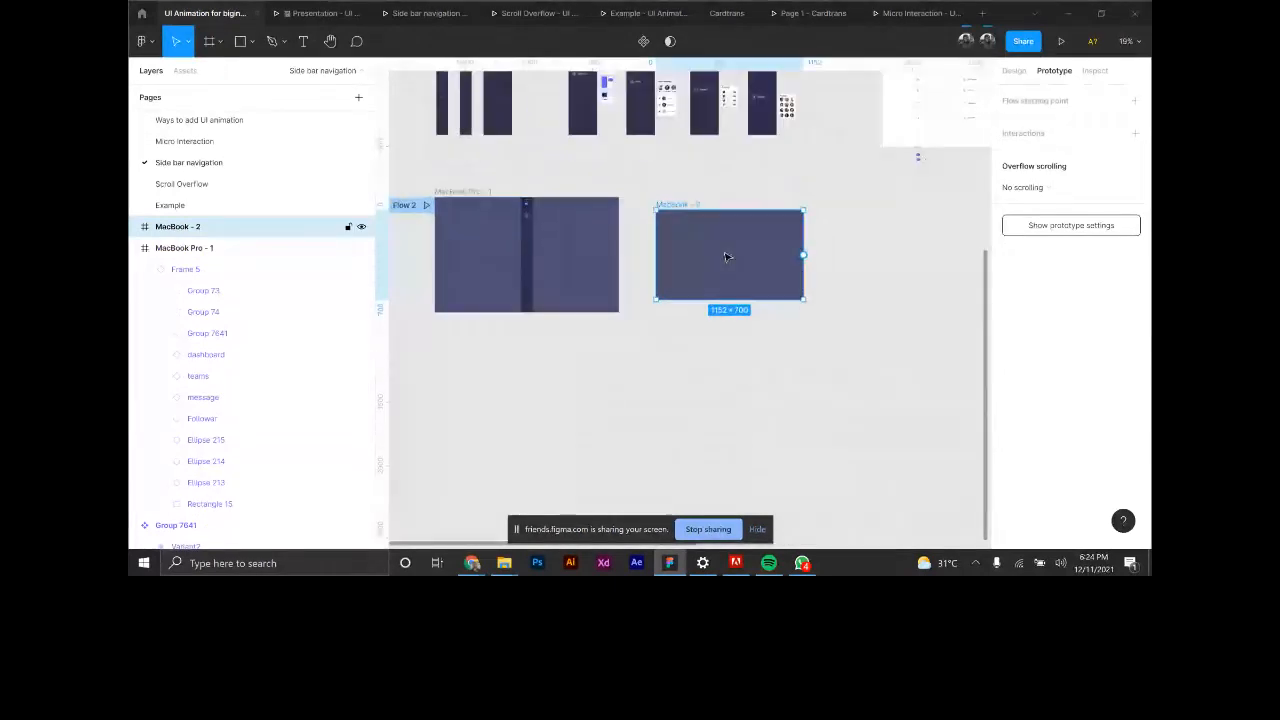
# Place the collapsed sidebar component flush with the left edge of the MacBook - 2 frame and delete the stray instance in MacBook Pro - 1.
pyautogui.click(185, 70)
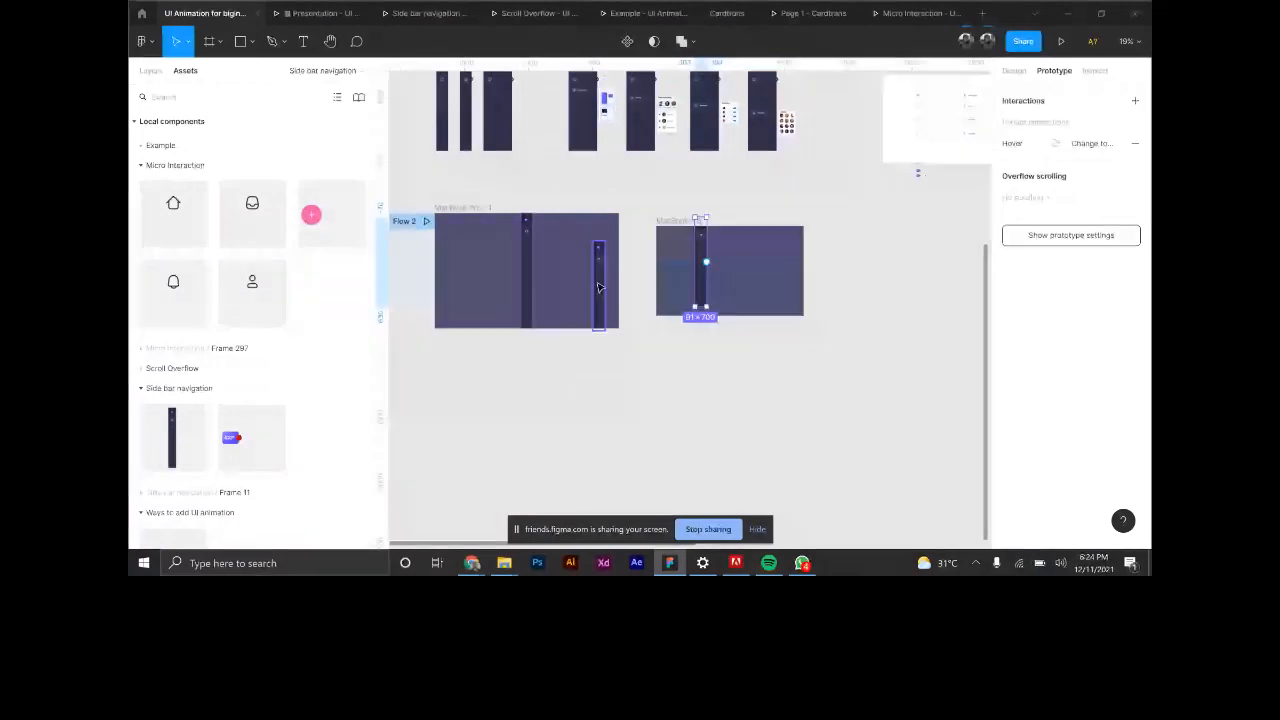
pyautogui.click(601, 284)
pyautogui.press('Delete')
pyautogui.moveTo(703, 248); pyautogui.dragTo(667, 263)
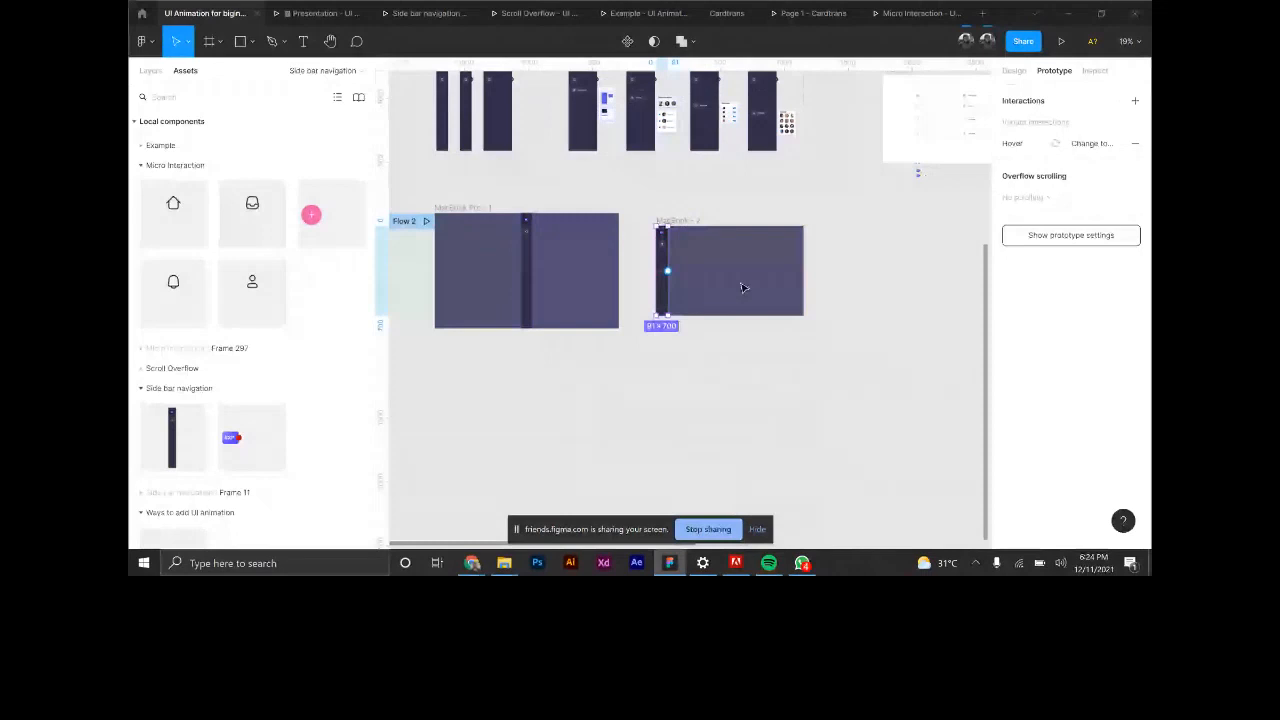
# Preview Flow 3 in the Side bar navigation prototype, expanding the sidebar and revealing the Dashboard, Teams, Message and Follower pop-ups.
pyautogui.click(429, 14)
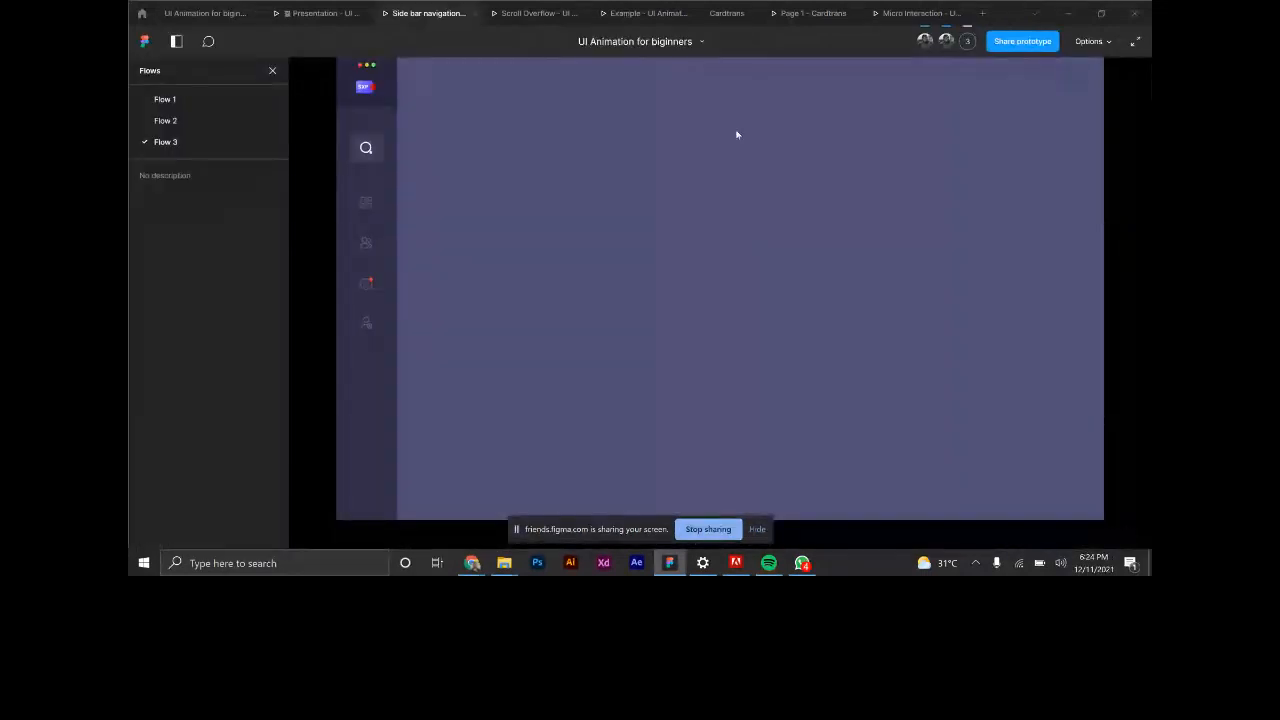
pyautogui.click(273, 72)
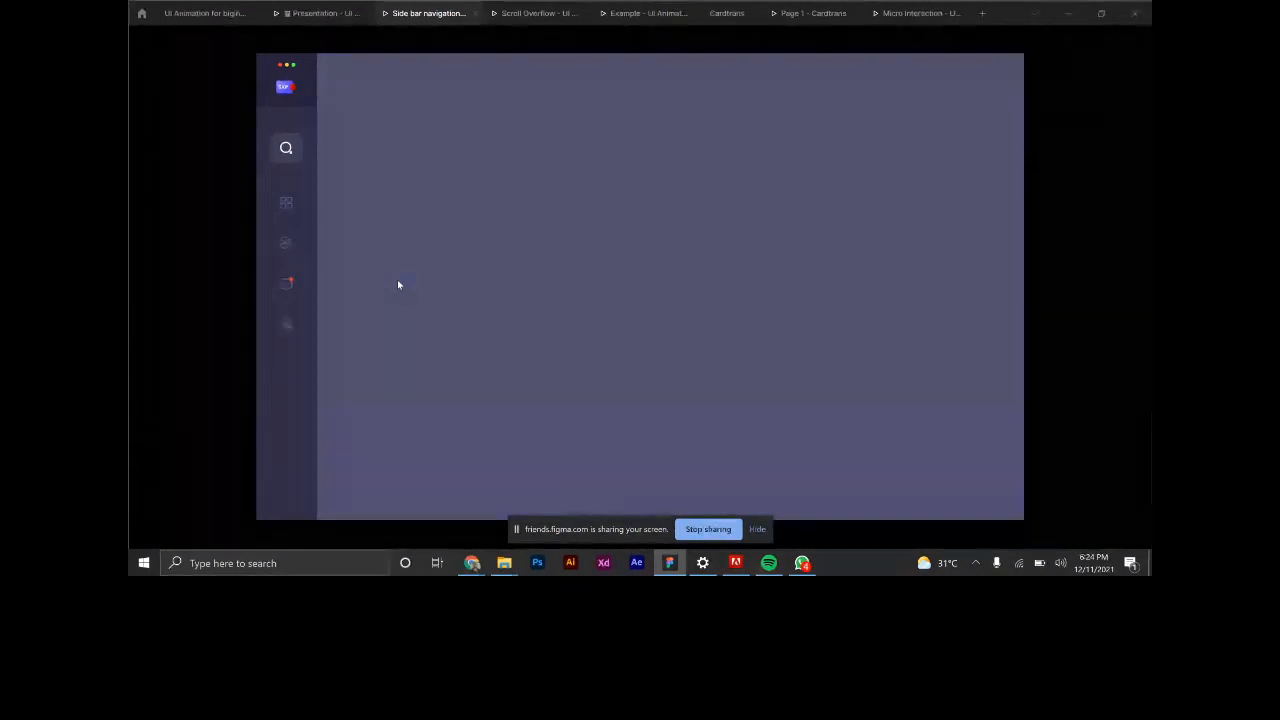
pyautogui.click(315, 147)
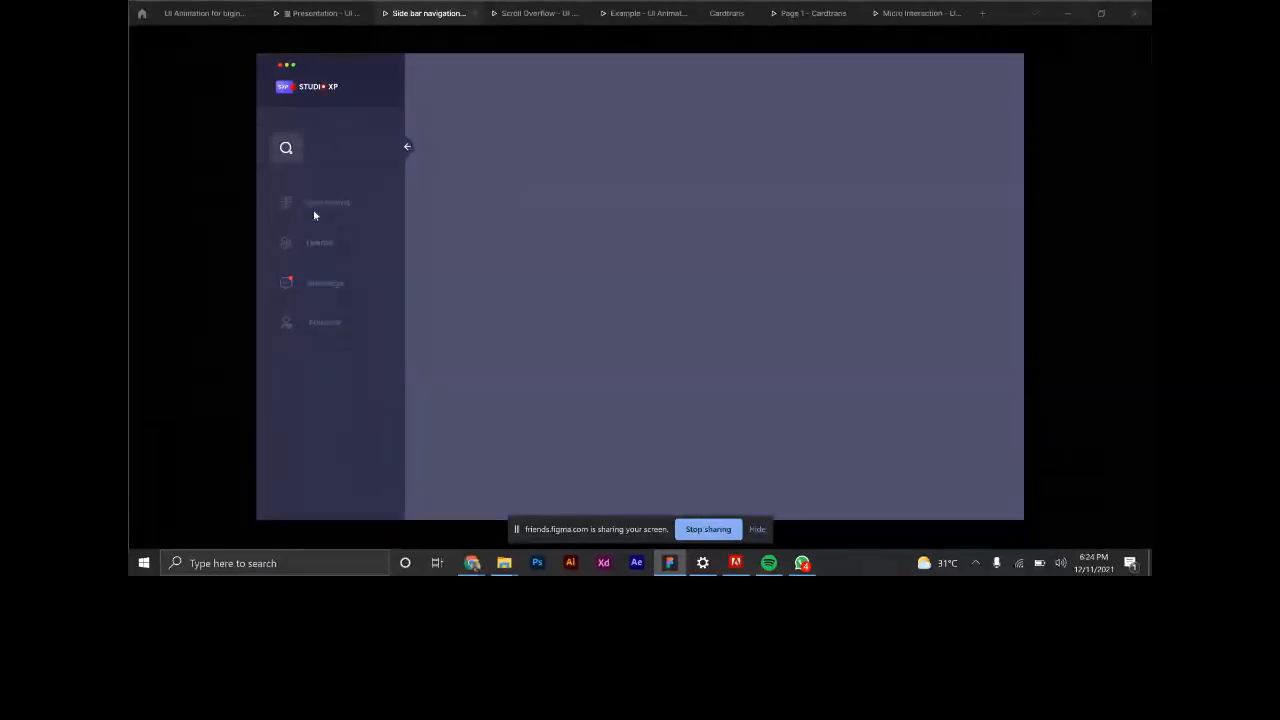
pyautogui.moveTo(322, 206)
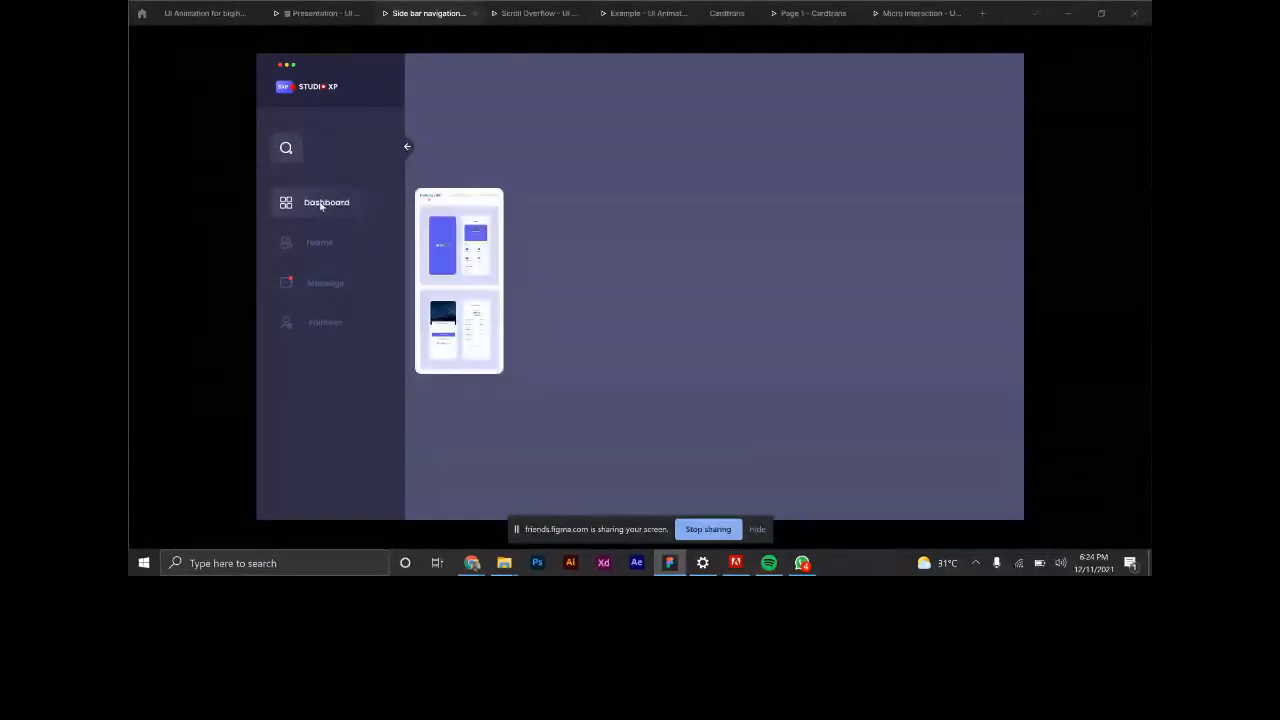
pyautogui.moveTo(310, 247)
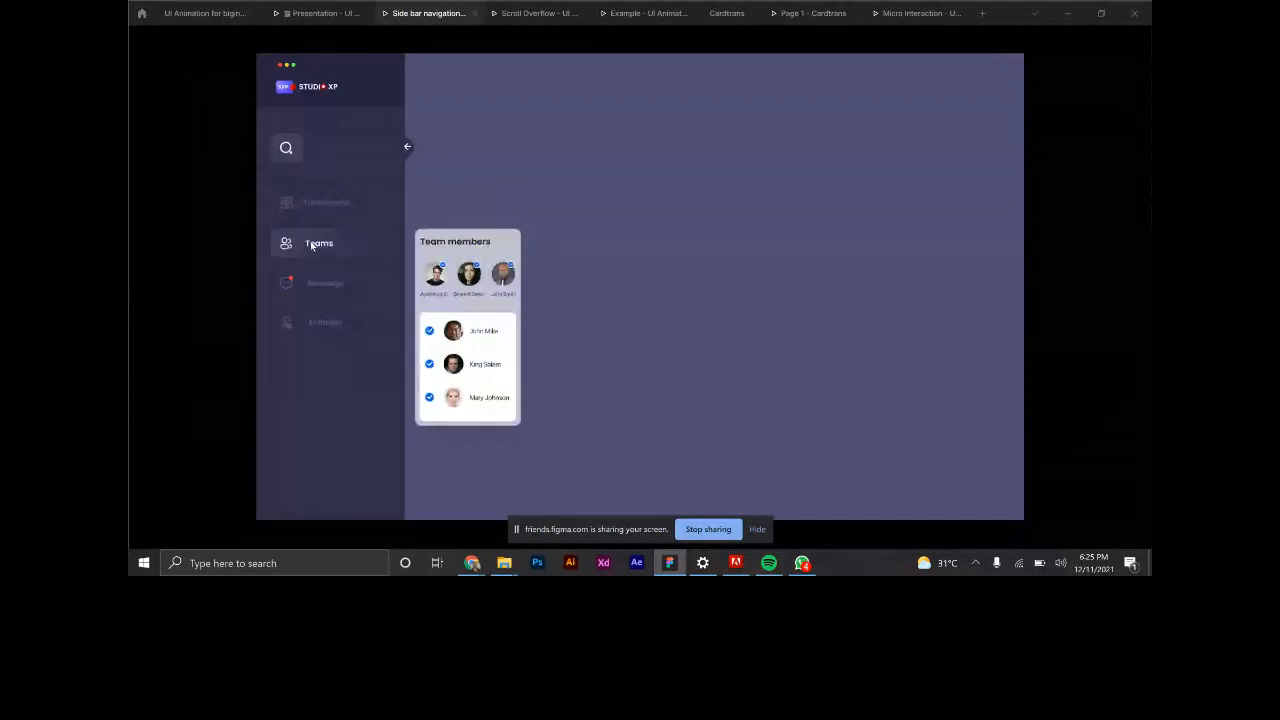
pyautogui.moveTo(321, 290)
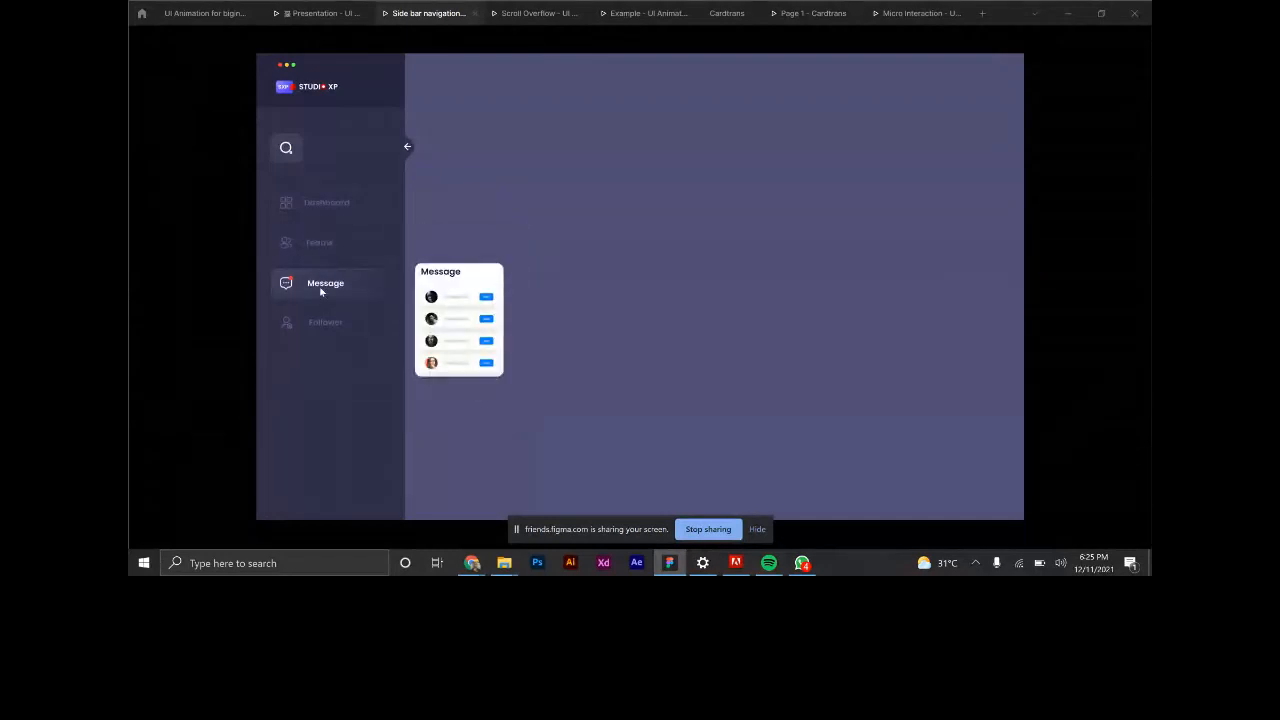
pyautogui.moveTo(323, 324)
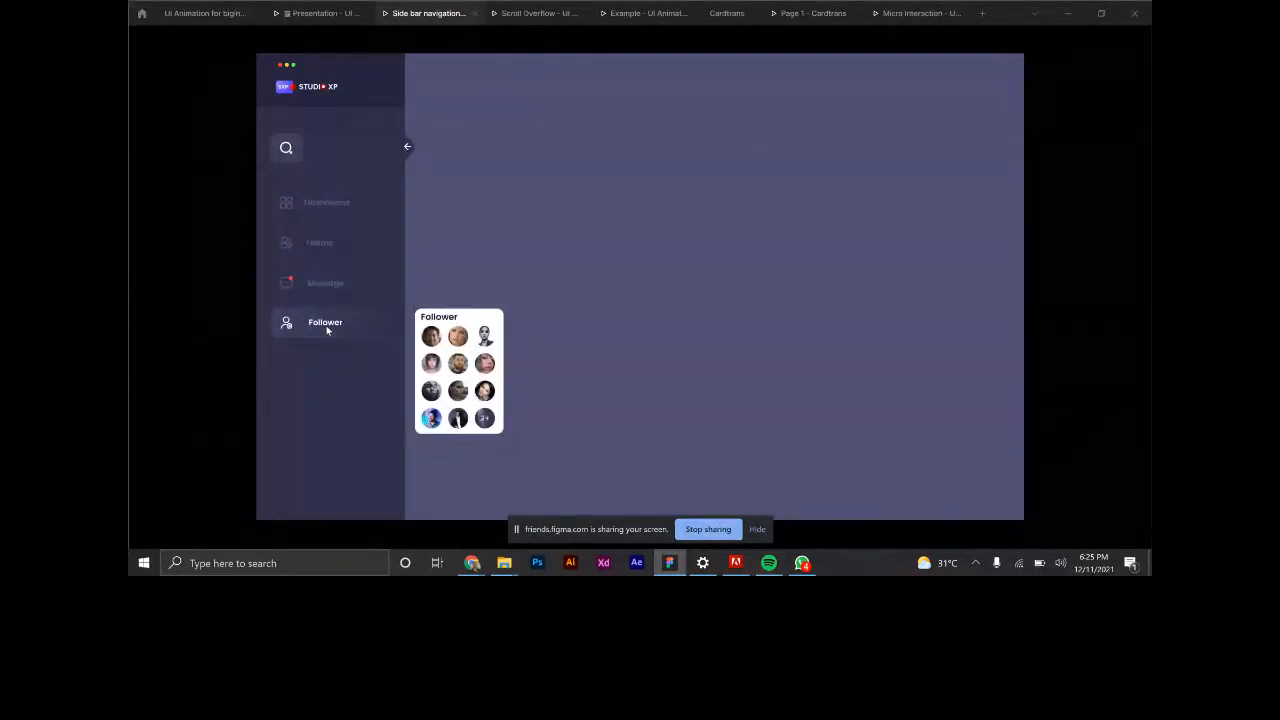
# Return to the design file, review Frame 5 and the flow frames, clear the selection and show the layer list.
pyautogui.click(316, 14)
pyautogui.click(215, 13)
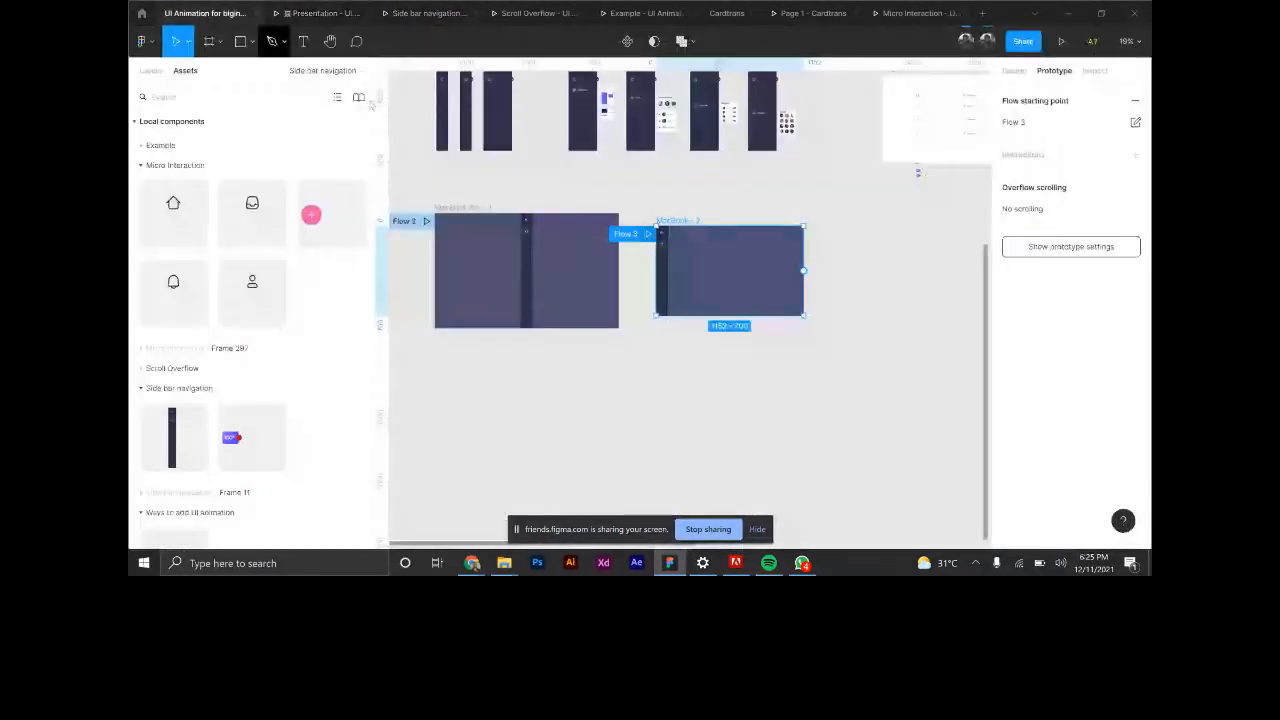
pyautogui.scroll(-2, 510, 375)
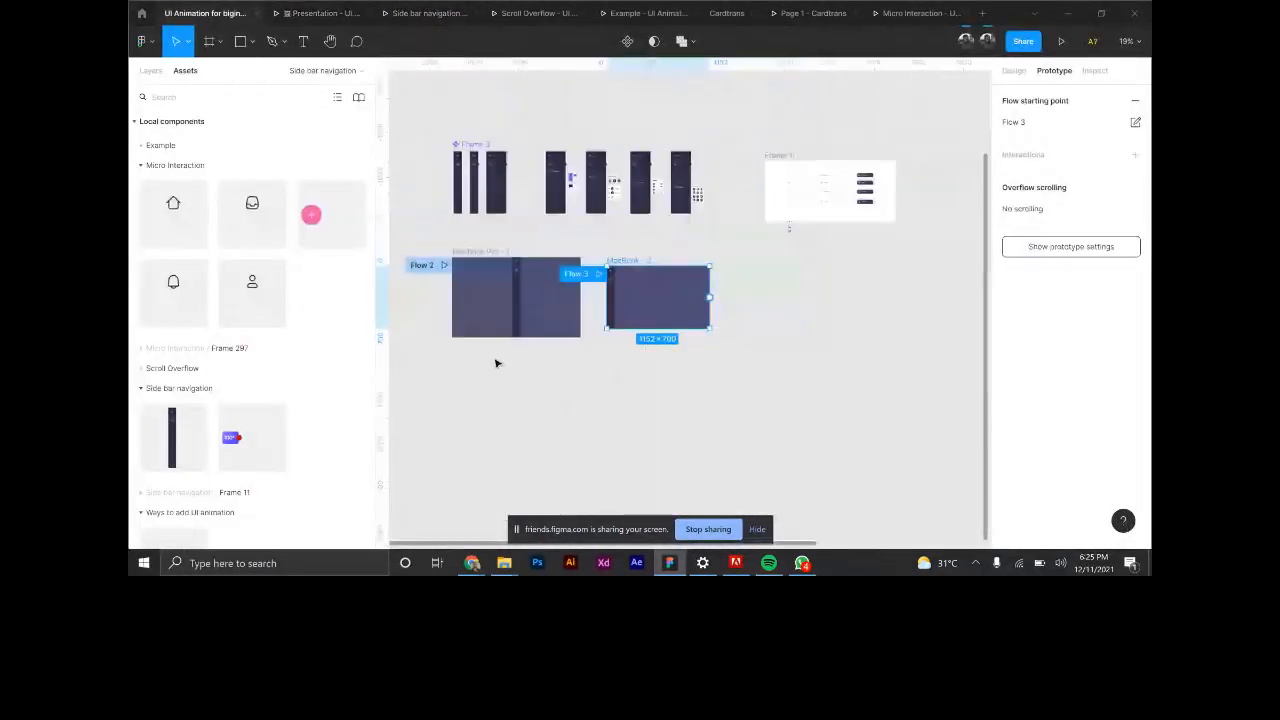
pyautogui.scroll(-3, 494, 360)
pyautogui.moveTo(439, 237); pyautogui.dragTo(514, 238)
pyautogui.scroll(1, 558, 254)
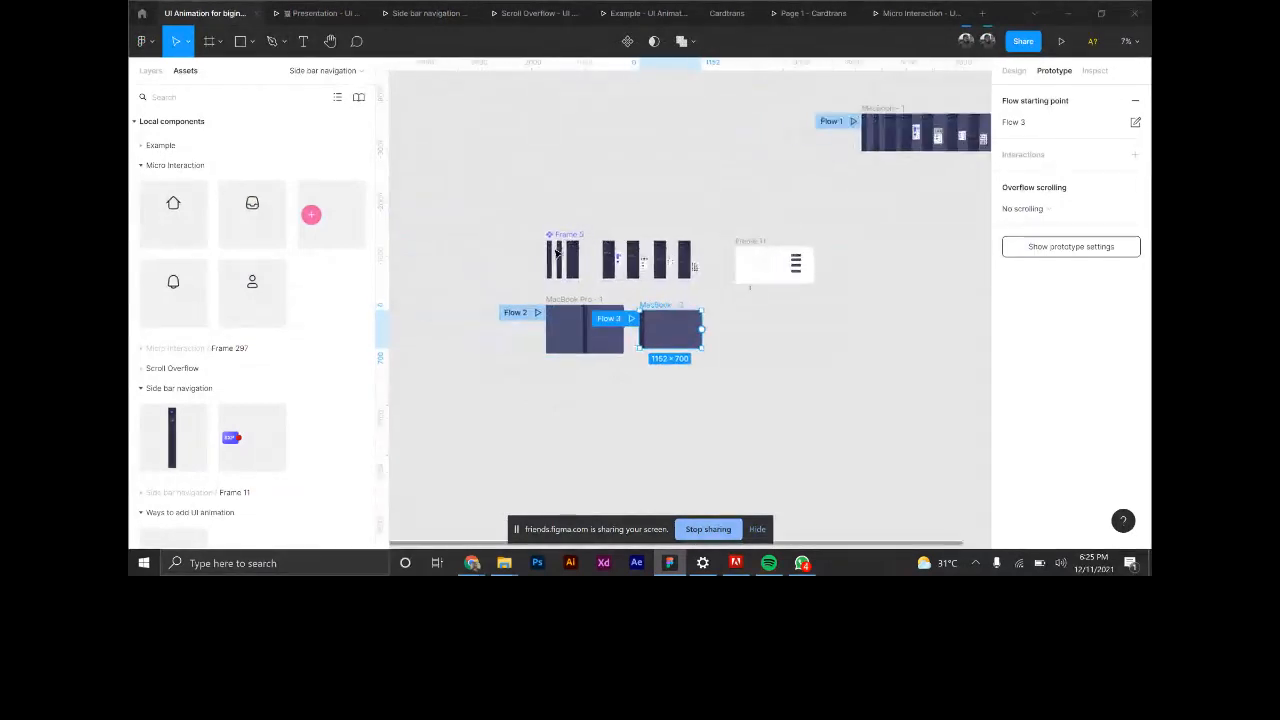
pyautogui.scroll(2, 558, 254)
pyautogui.scroll(1, 864, 347)
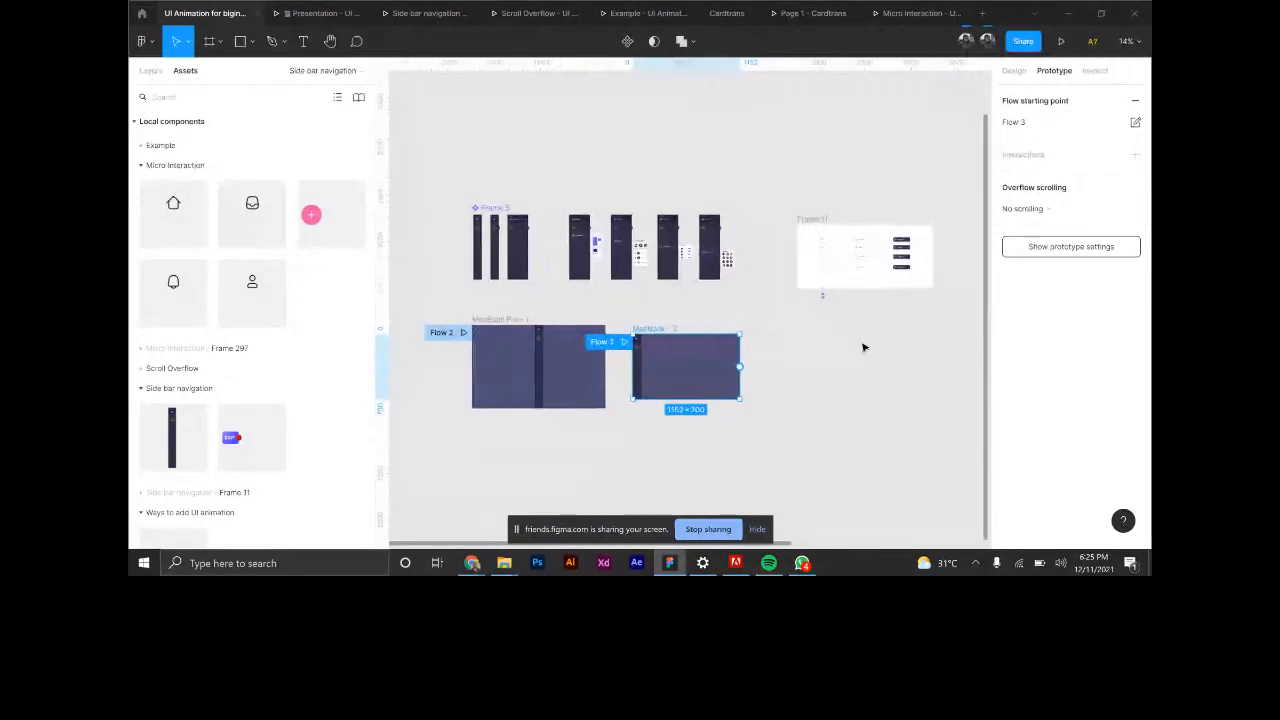
pyautogui.click(184, 129)
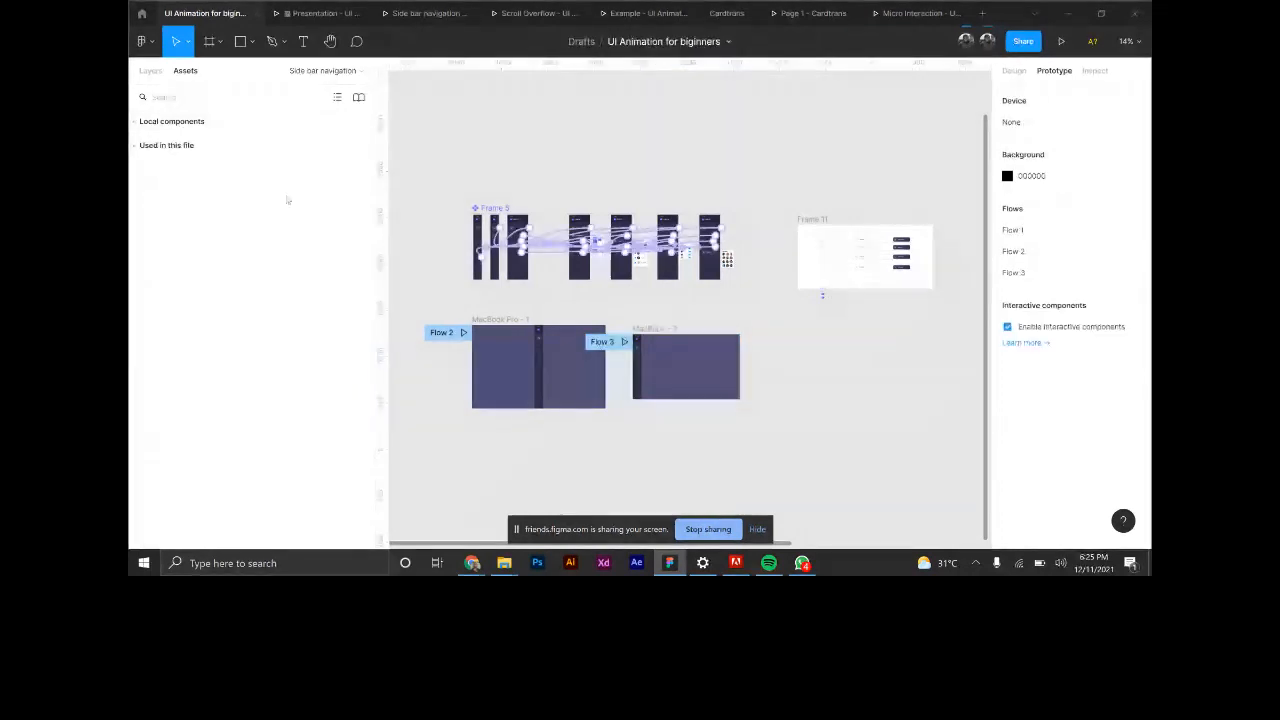
pyautogui.click(141, 71)
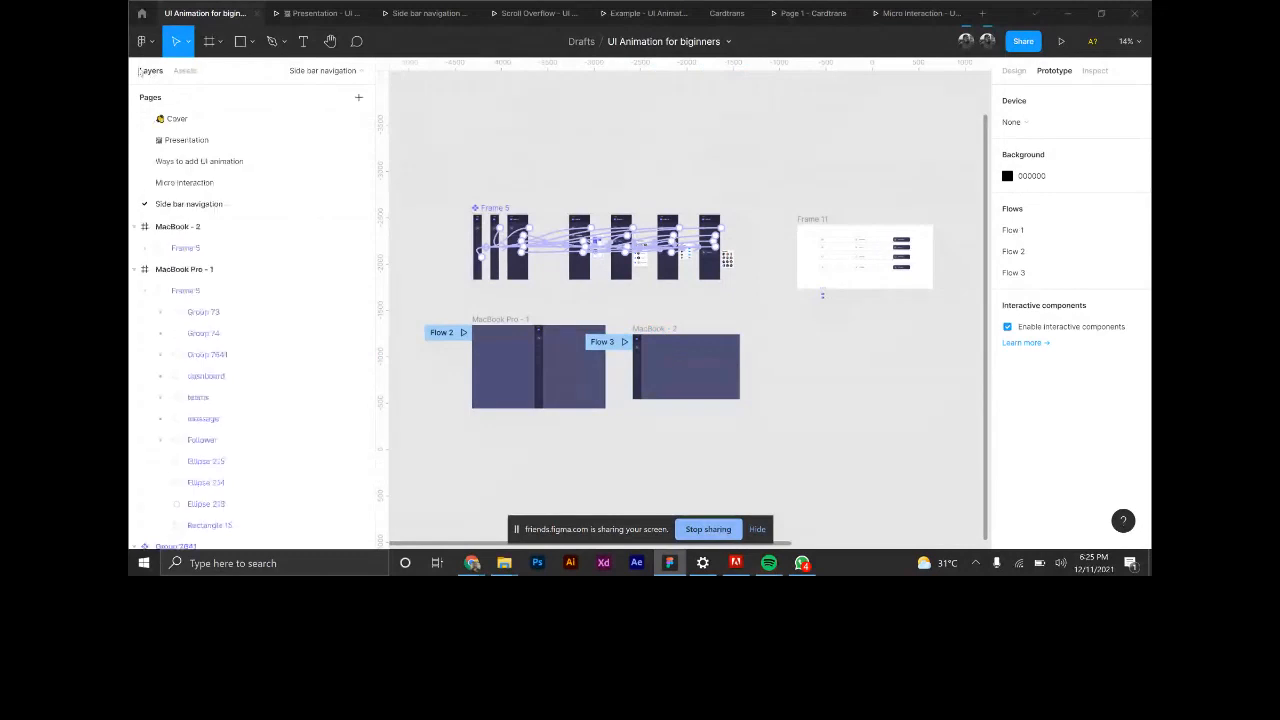
# Open the Presentation page and fit all its connected slides in view.
pyautogui.click(188, 141)
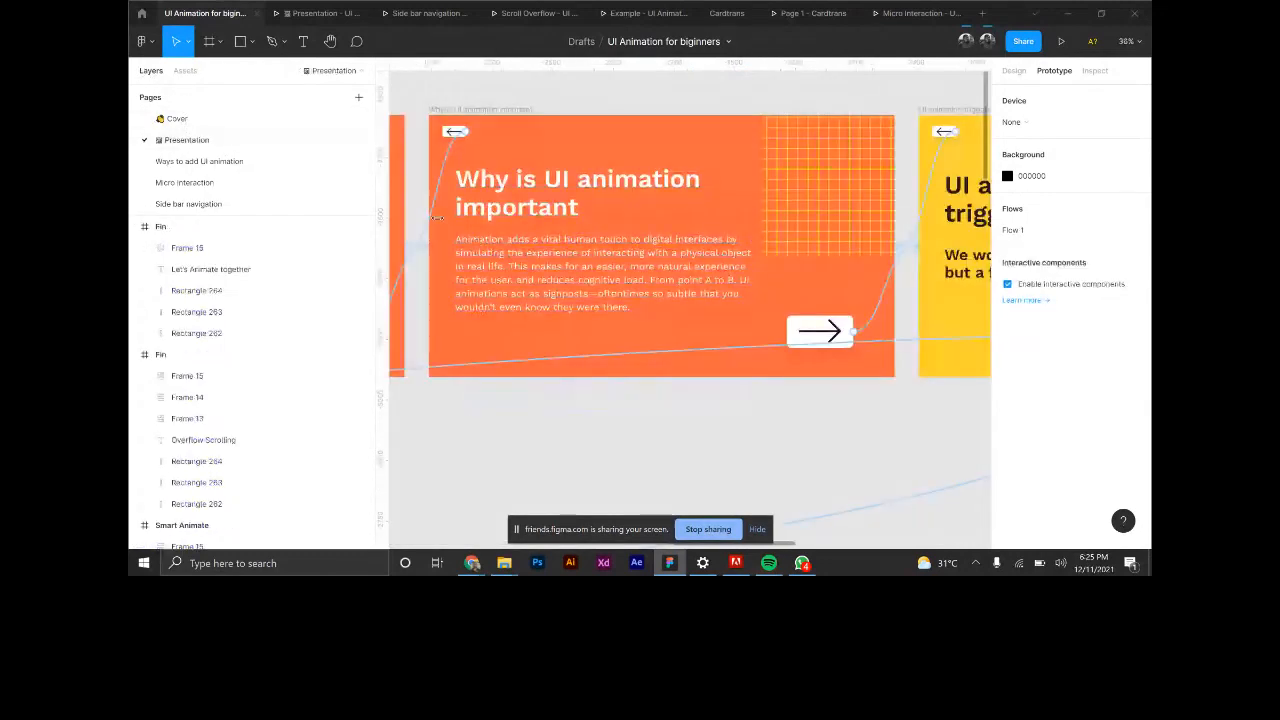
pyautogui.hotkey('shift', '1')
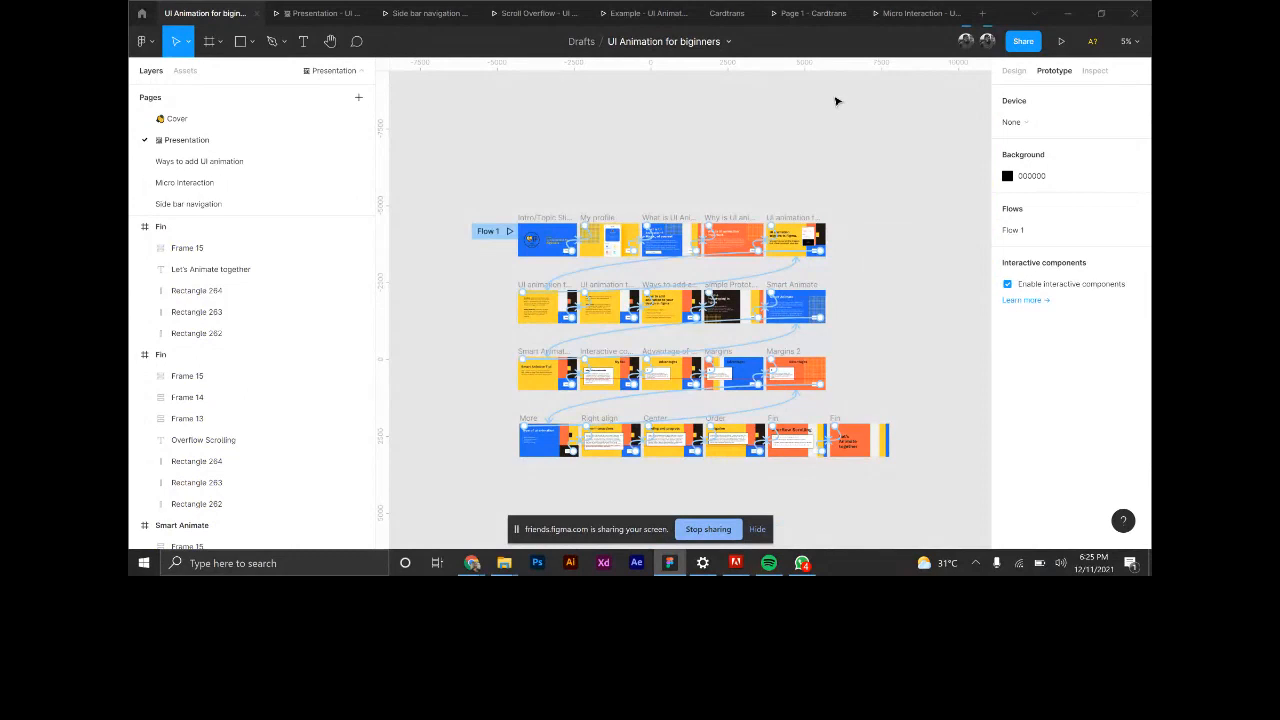
pyautogui.scroll(-1, 949, 229)
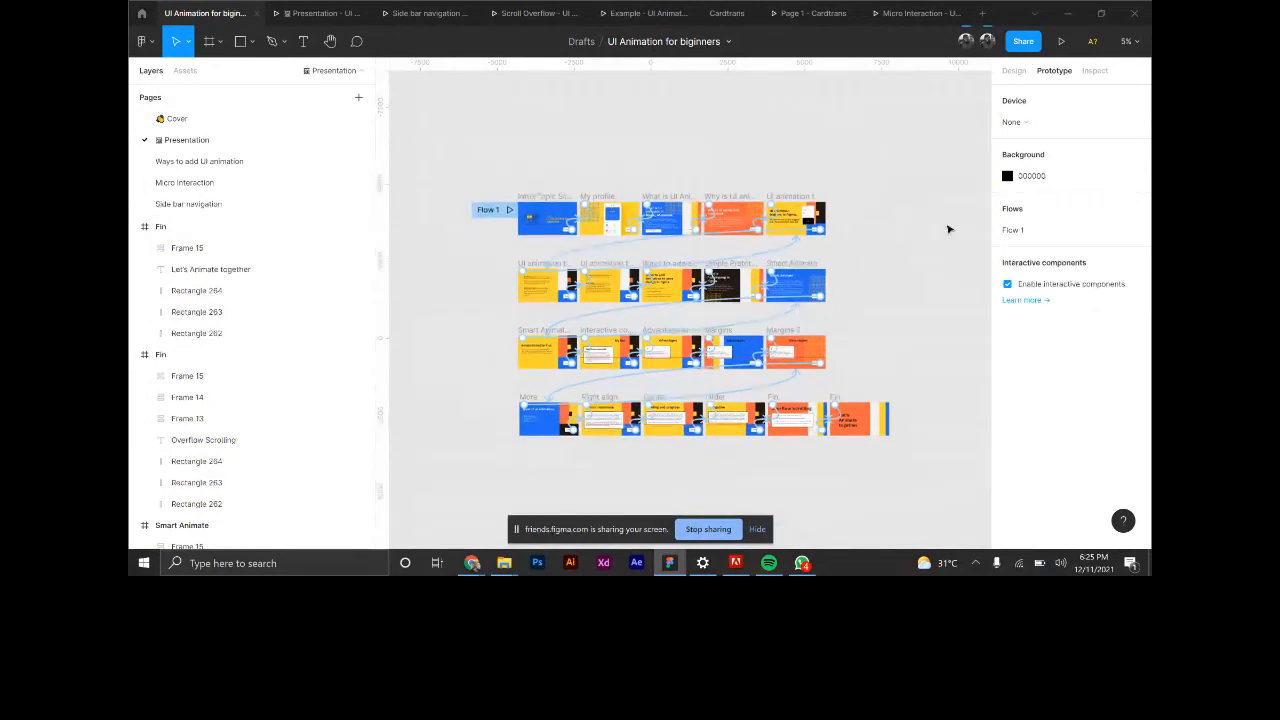
# View the Ways to add UI animation page, and go back to the Side bar navigation page to overview its frames.
pyautogui.click(231, 164)
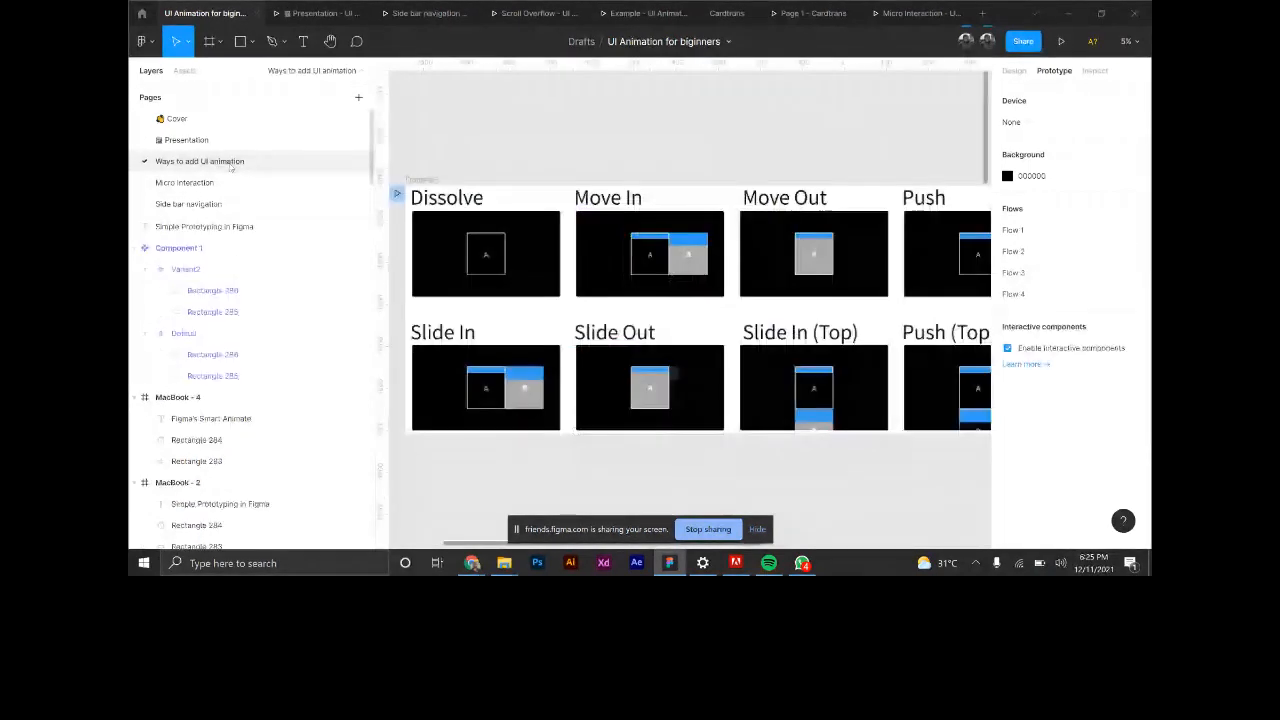
pyautogui.click(188, 203)
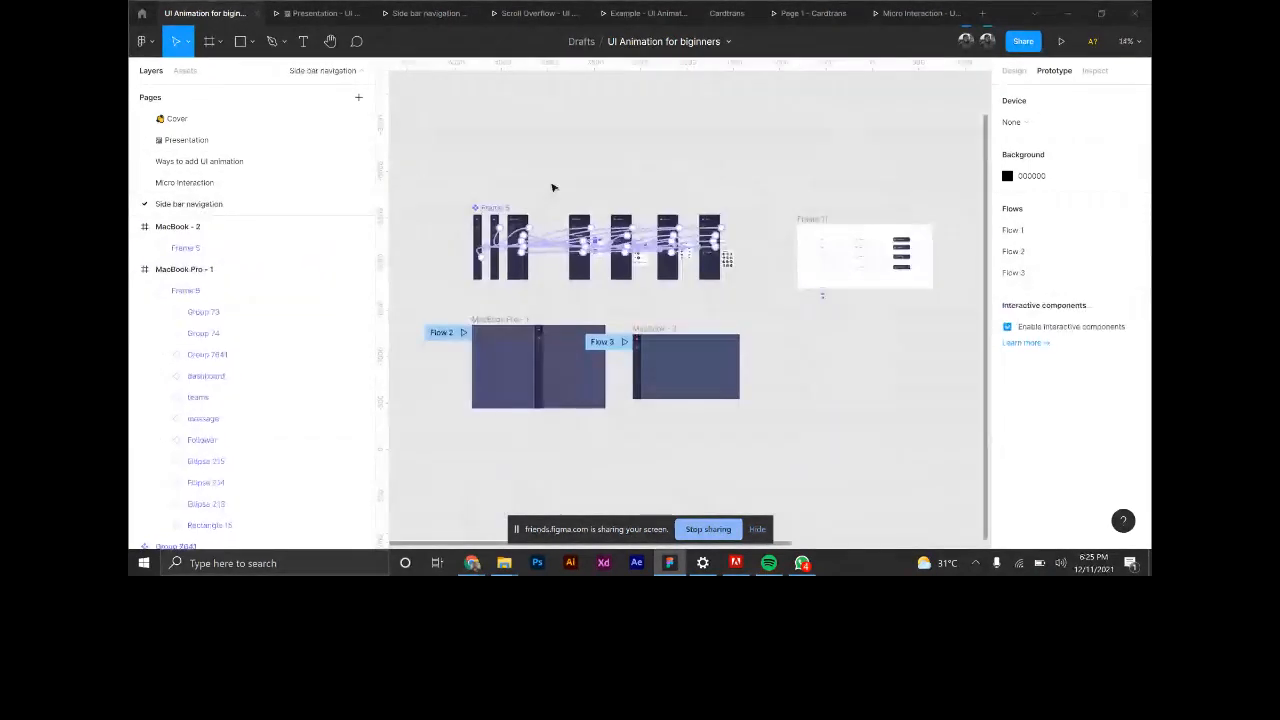
pyautogui.scroll(-3, 551, 186)
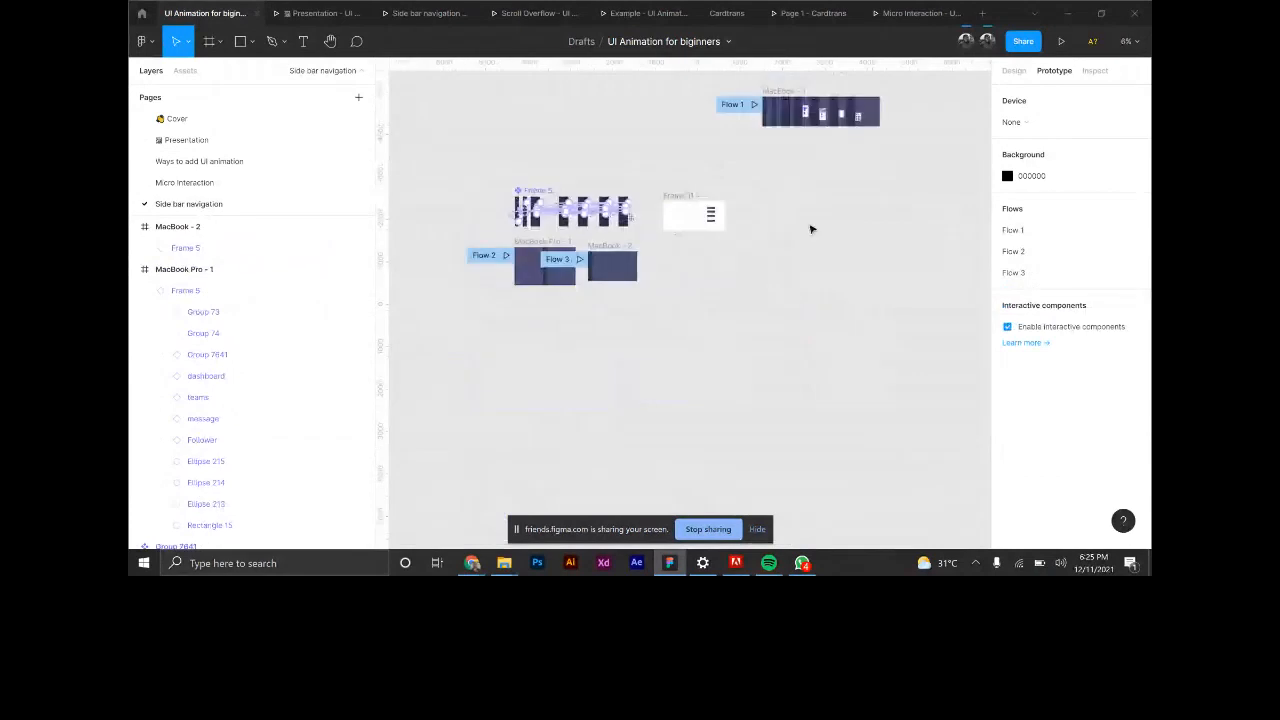
pyautogui.scroll(1, 811, 229)
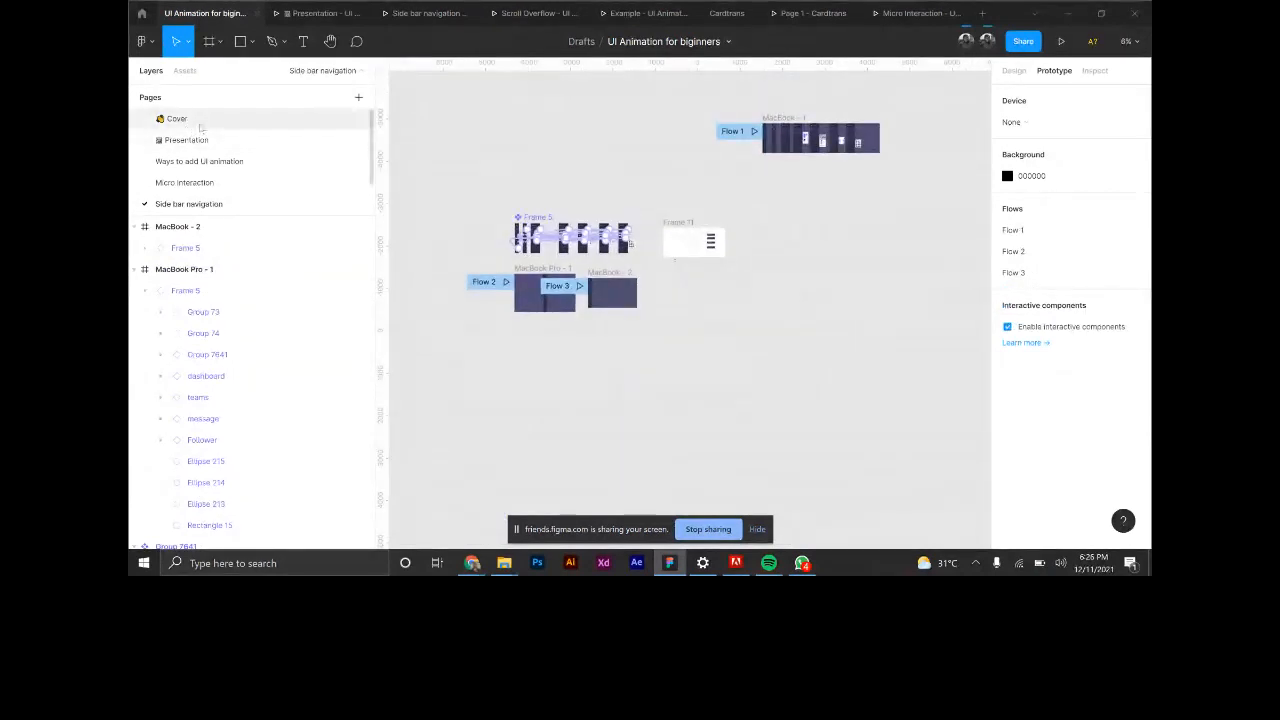
# Open the Cover page and stop sharing the screen.
pyautogui.click(200, 125)
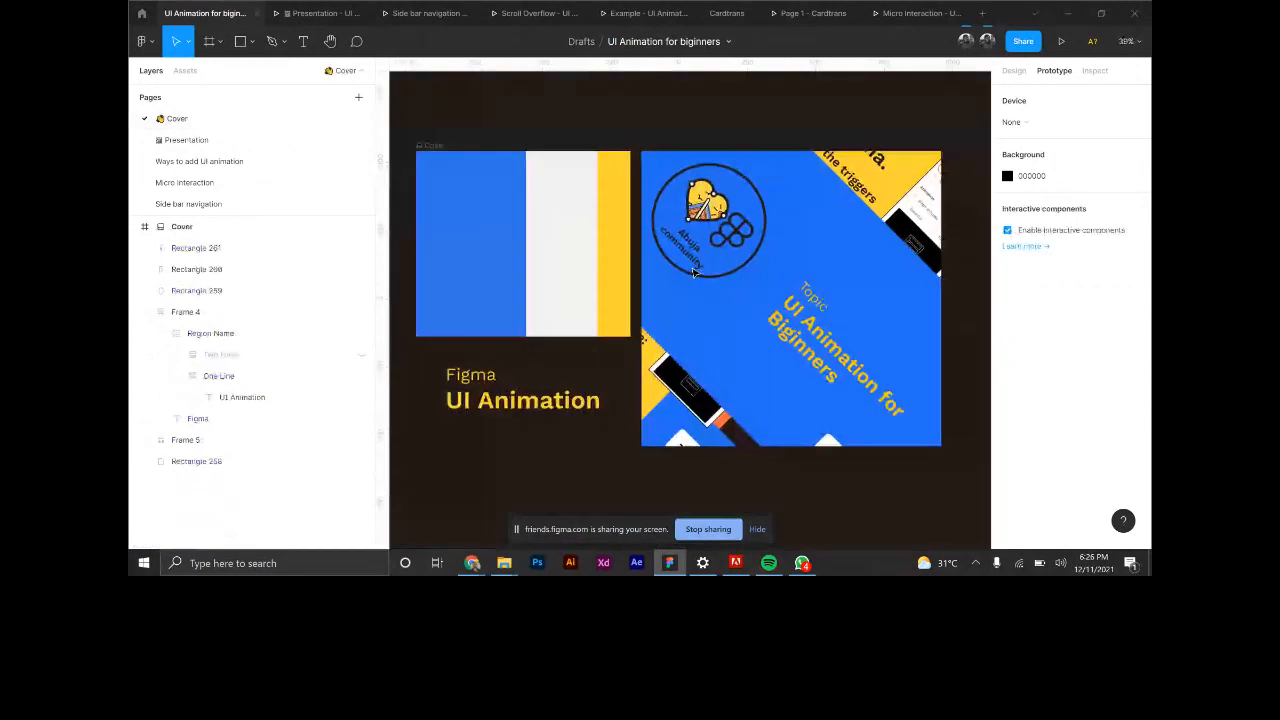
pyautogui.scroll(2, 693, 272)
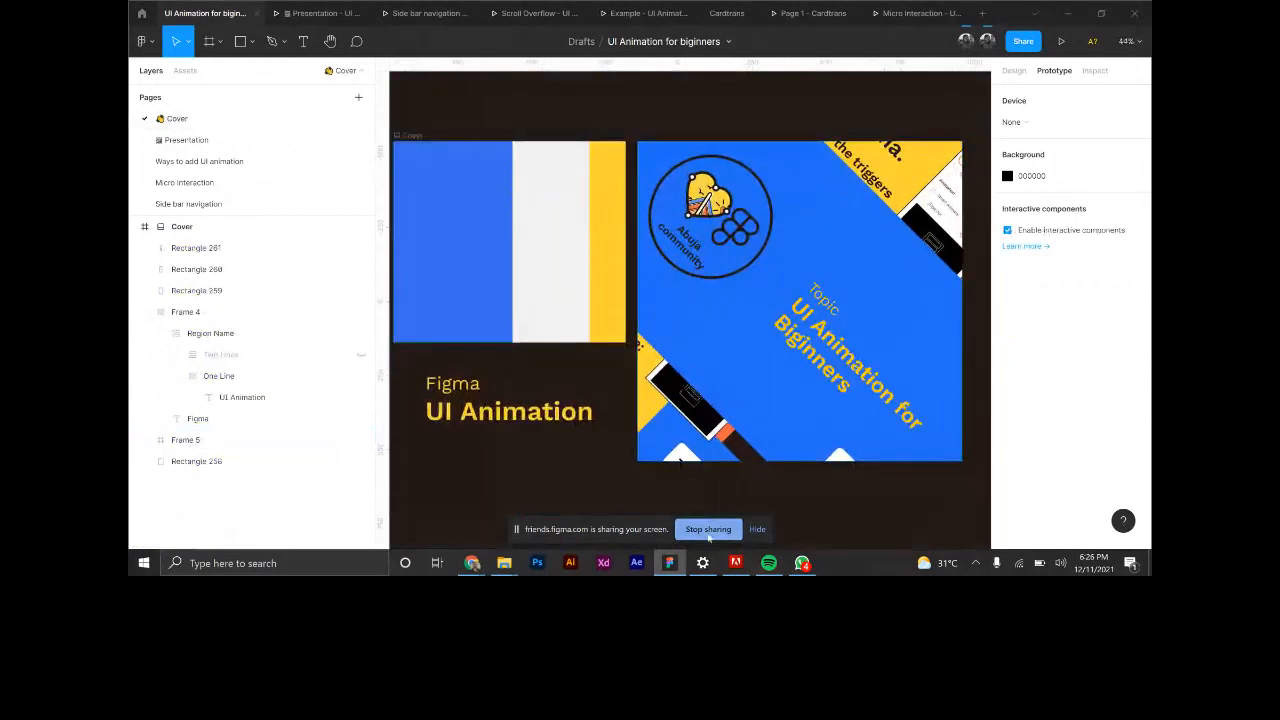
pyautogui.click(708, 529)
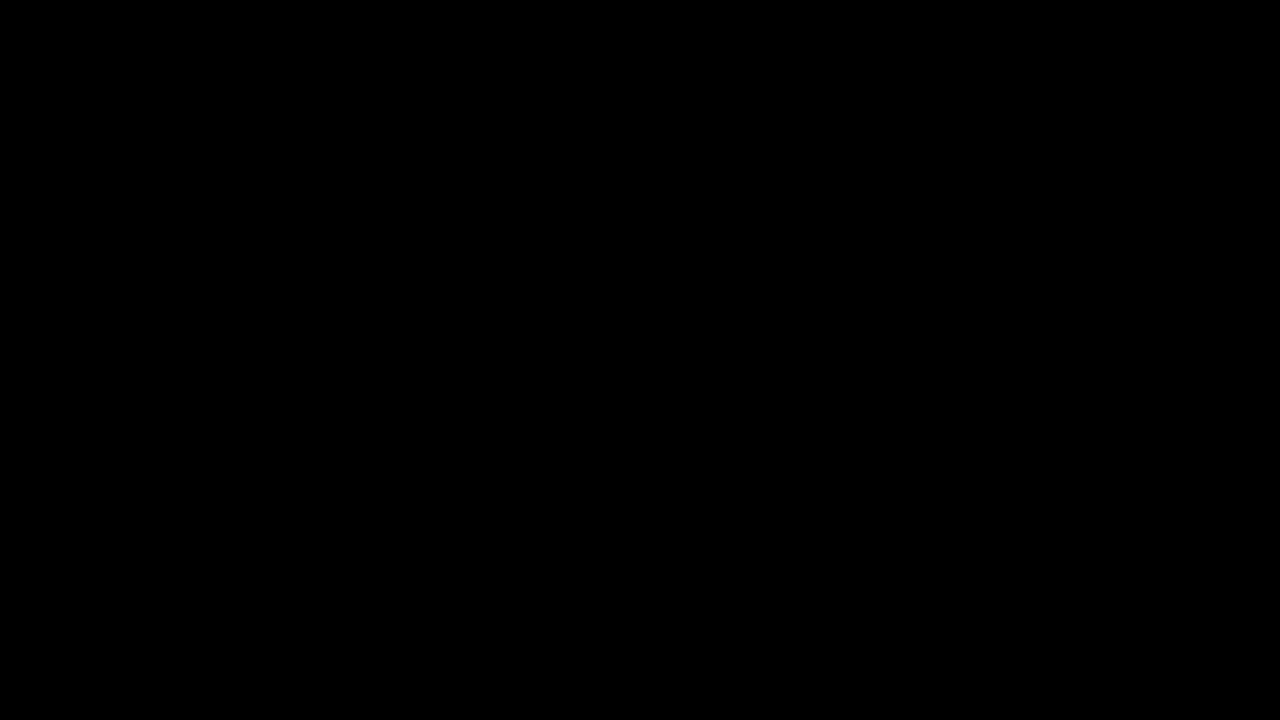
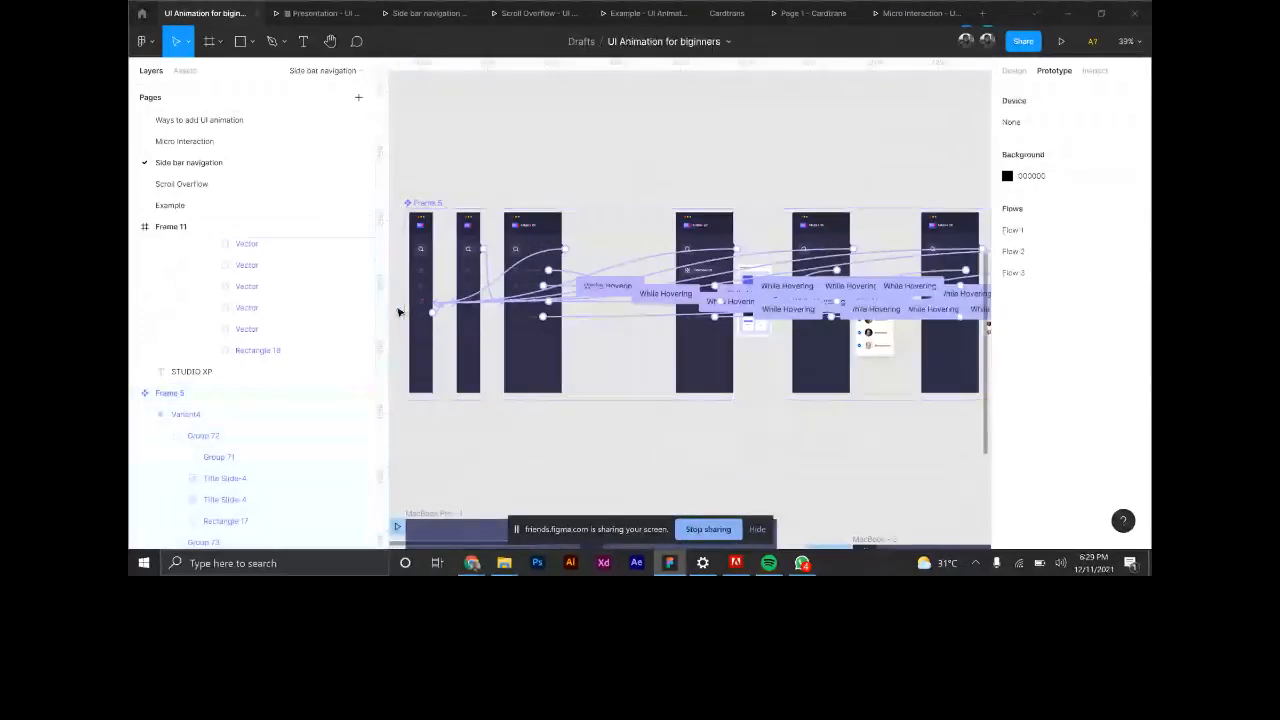
# Inspect the menu item components in Frame 11 and select the dashboard component set.
pyautogui.scroll(-4, 398, 313)
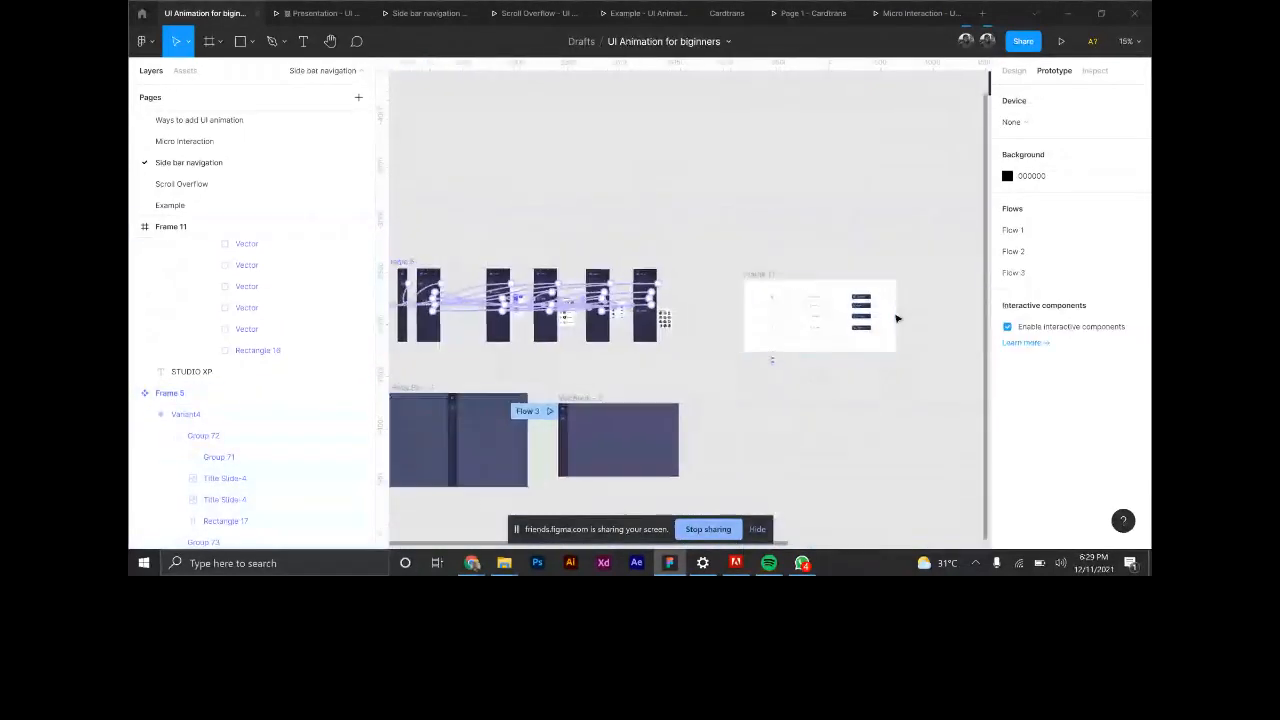
pyautogui.scroll(4, 896, 319)
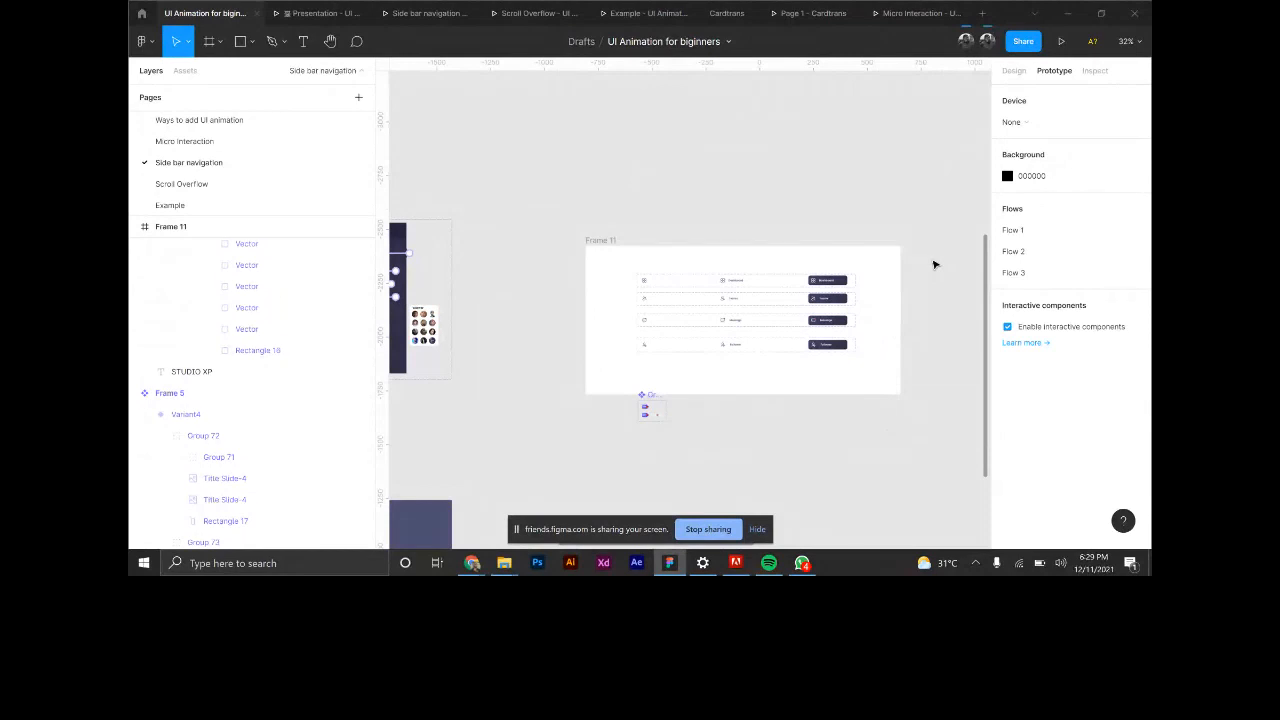
pyautogui.scroll(2, 934, 264)
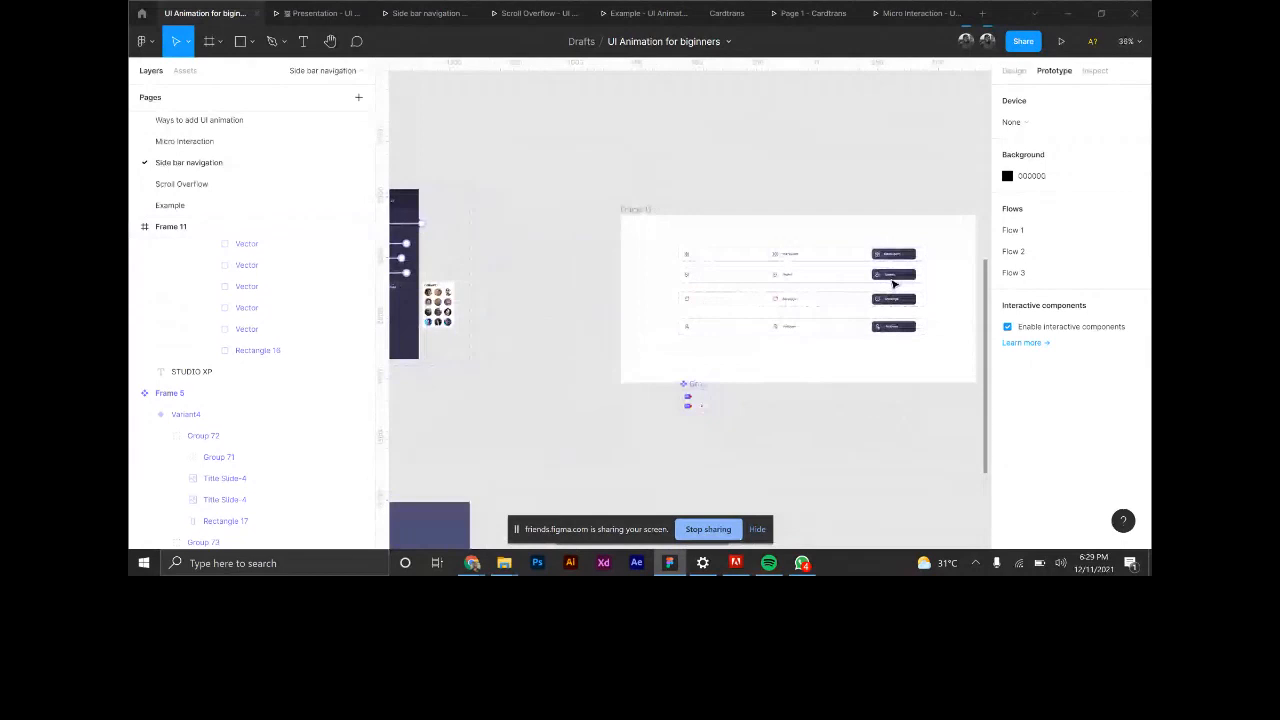
pyautogui.scroll(3, 894, 284)
pyautogui.moveTo(746, 242); pyautogui.dragTo(606, 210)
pyautogui.click(525, 243)
pyautogui.click(534, 229)
pyautogui.click(525, 250)
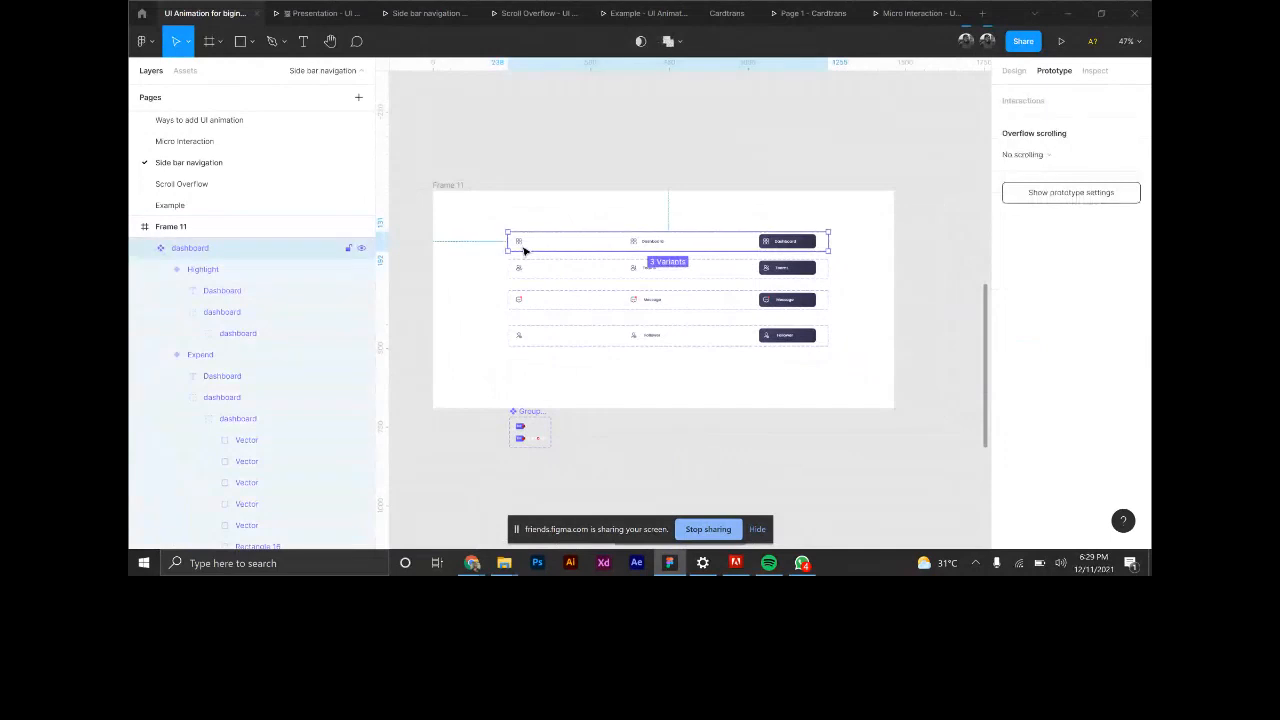
# Inspect the design properties of the dashboard and teams component sets and of the dashboard's Highlight variant in Frame 11.
pyautogui.click(1013, 70)
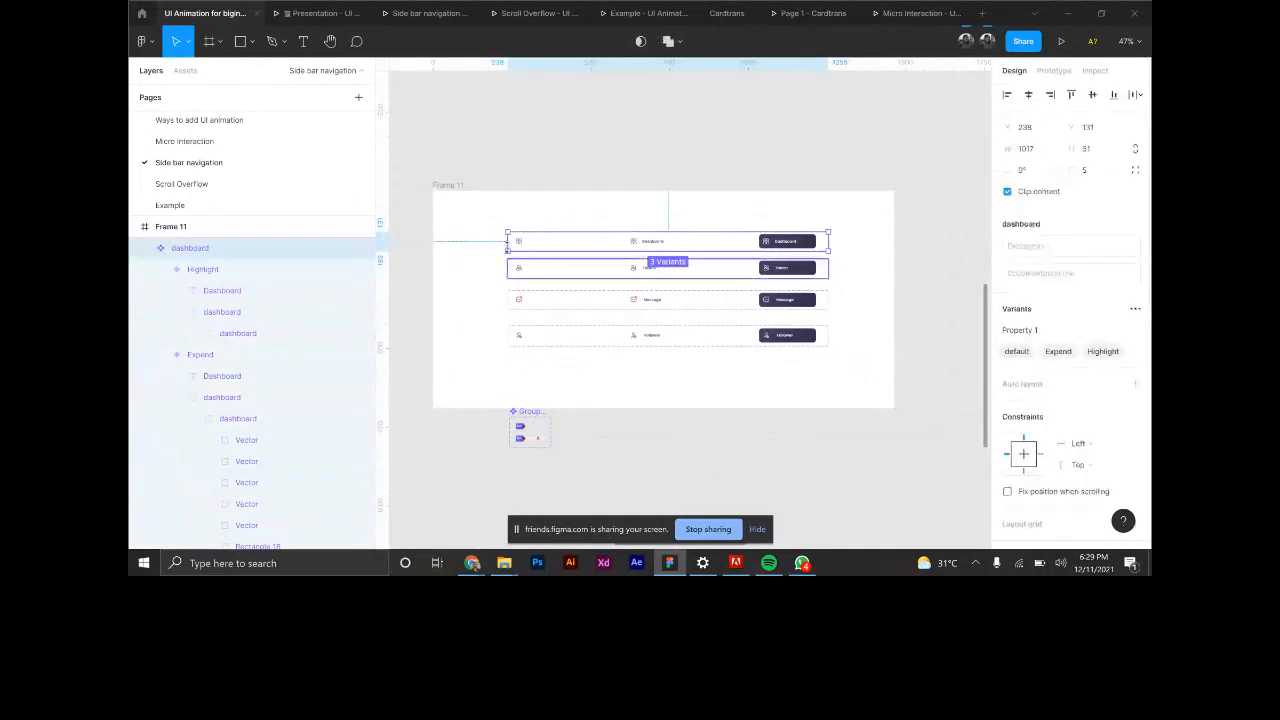
pyautogui.click(520, 248)
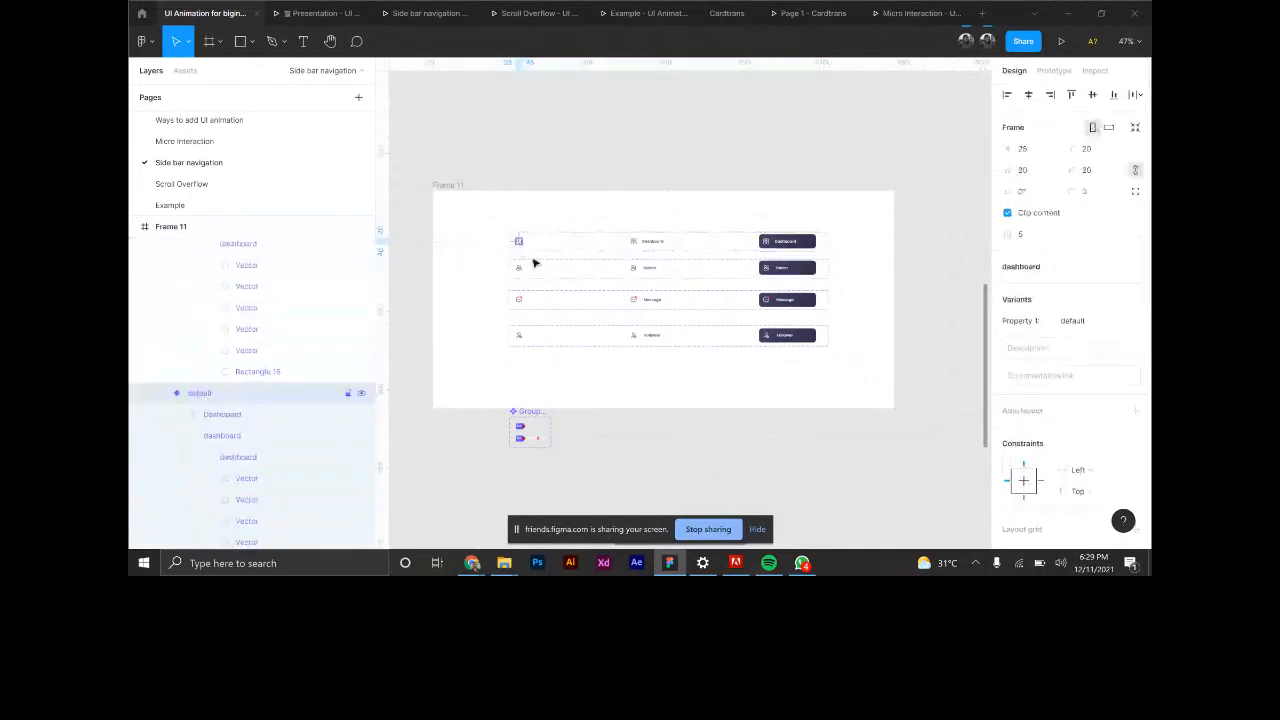
pyautogui.click(533, 265)
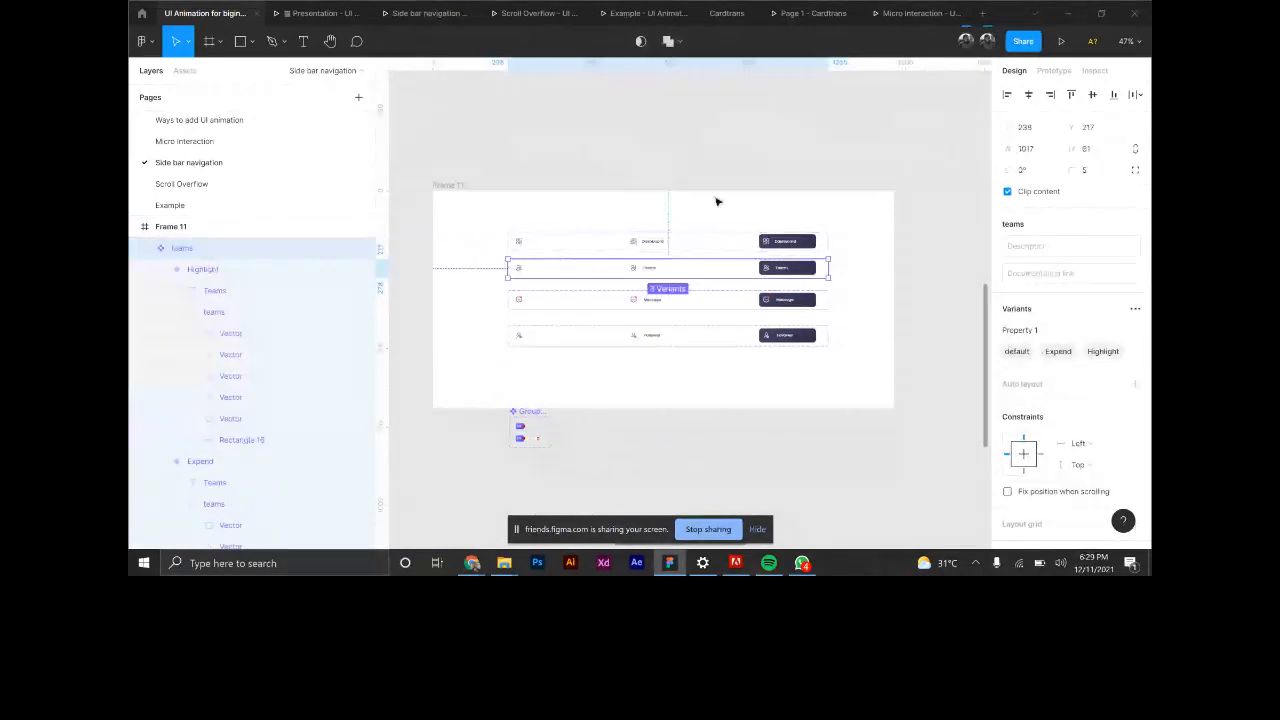
pyautogui.click(796, 244)
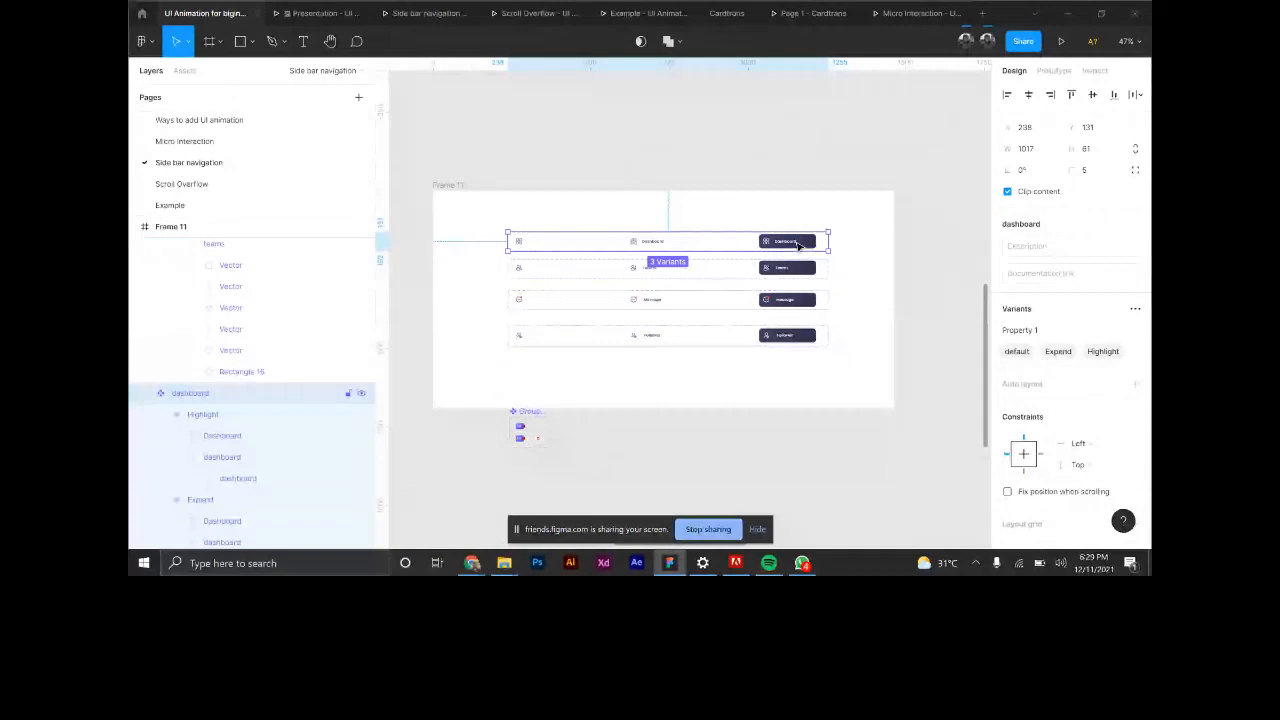
pyautogui.scroll(2, 797, 245)
pyautogui.doubleClick(844, 246)
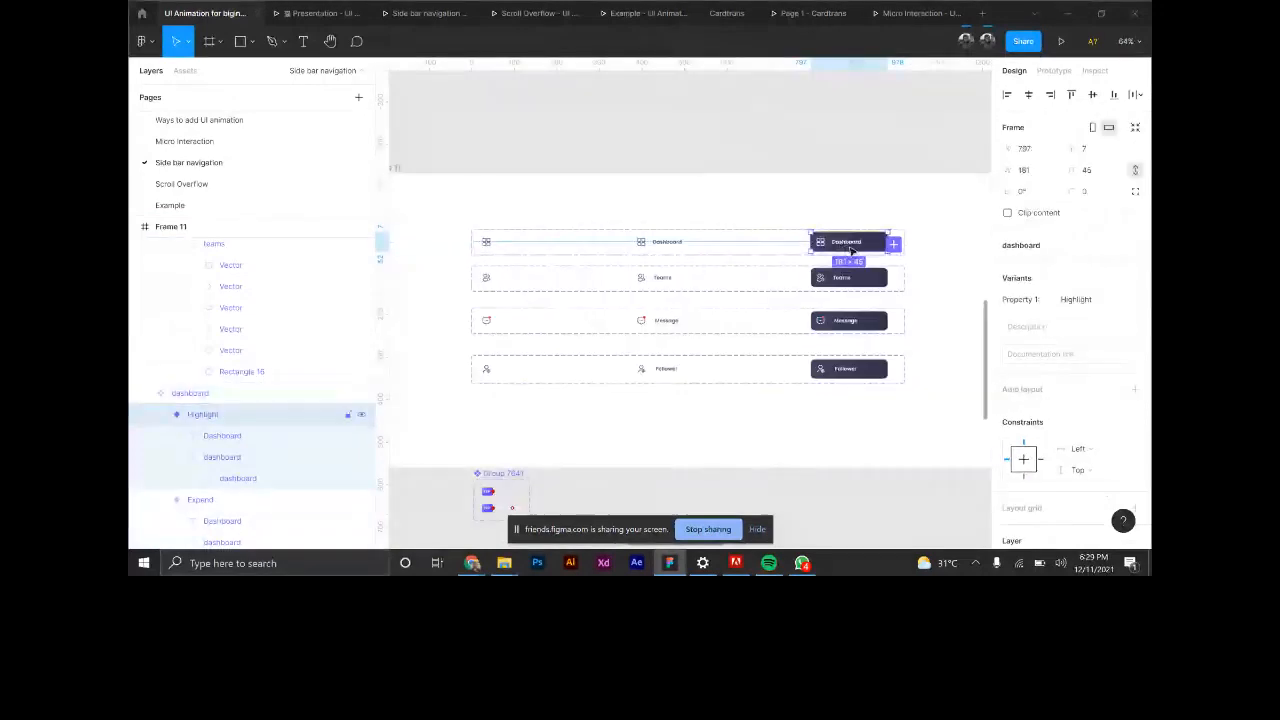
# Compare the dashboard component's icon-only default variant and its layers with the labelled Expend variant.
pyautogui.doubleClick(486, 243)
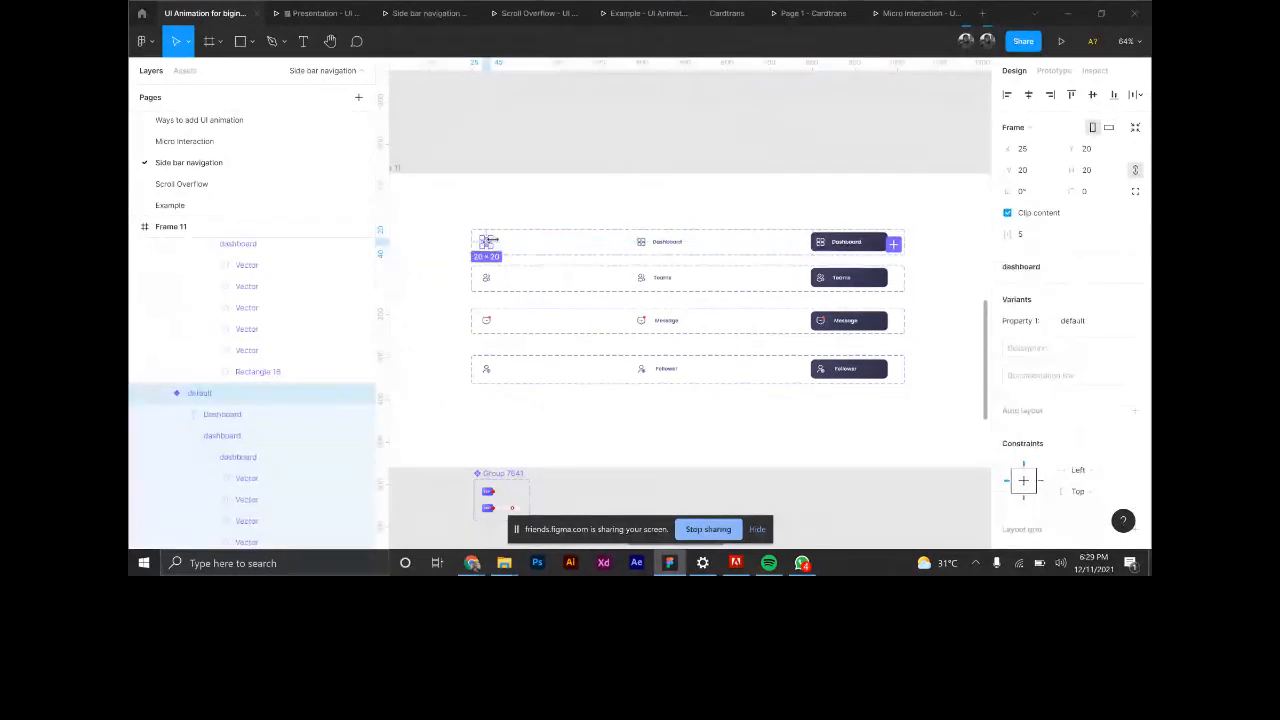
pyautogui.click(534, 210)
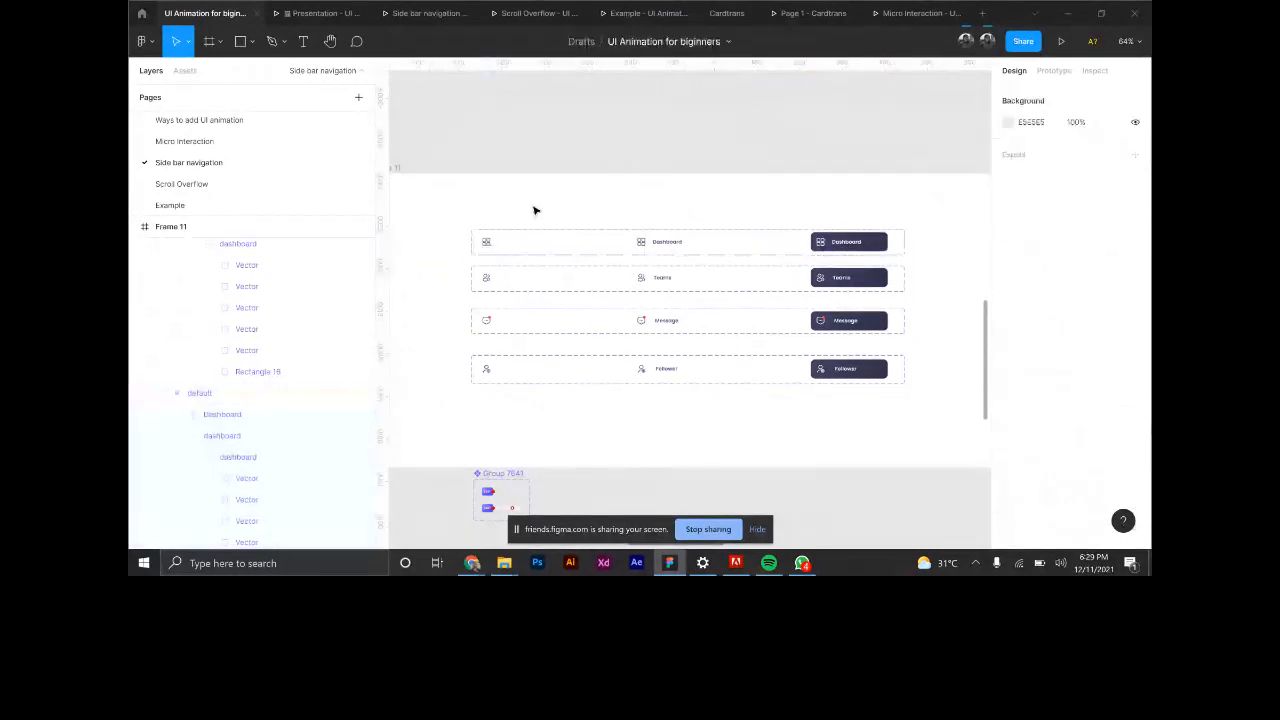
pyautogui.click(488, 245)
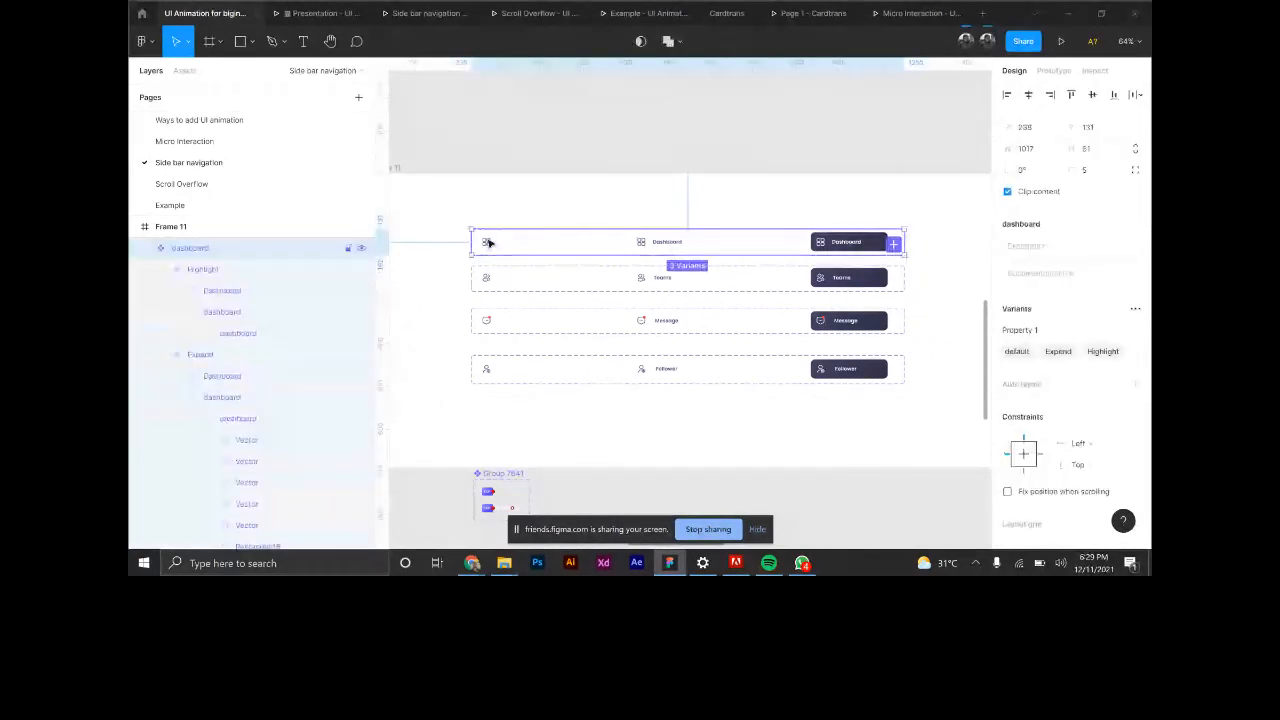
pyautogui.doubleClick(488, 243)
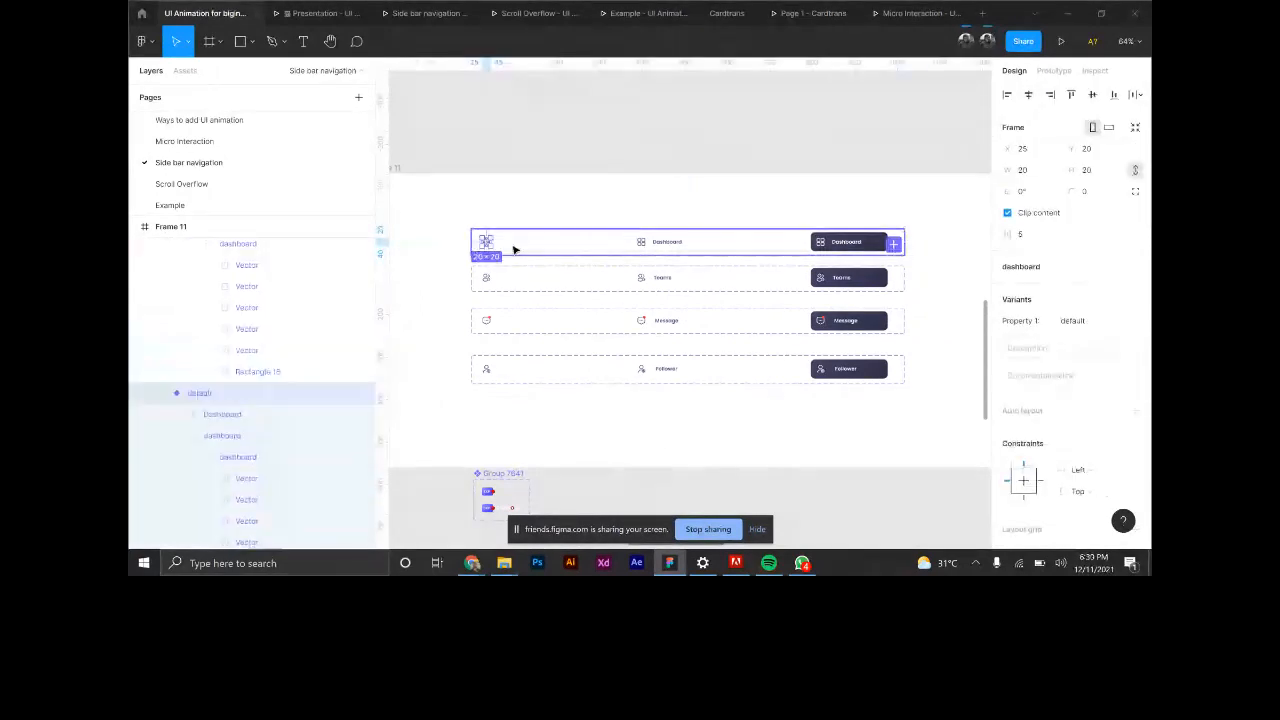
pyautogui.scroll(-1, 272, 343)
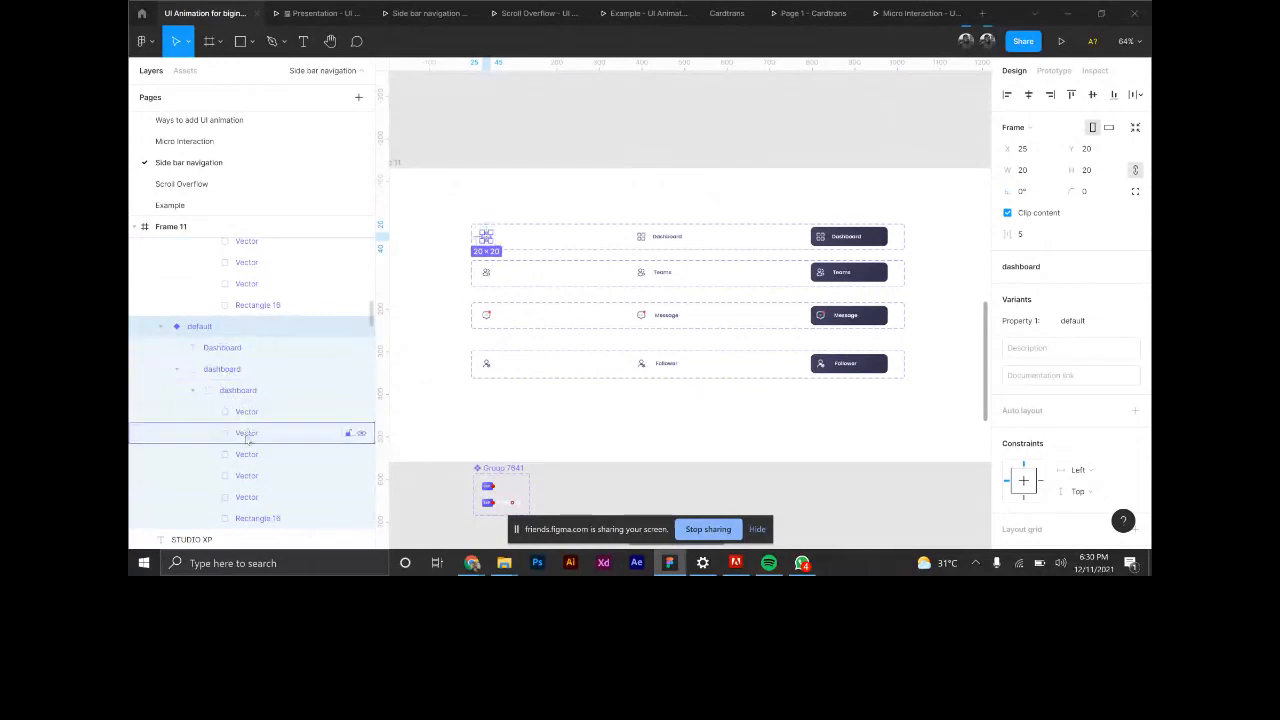
pyautogui.click(646, 242)
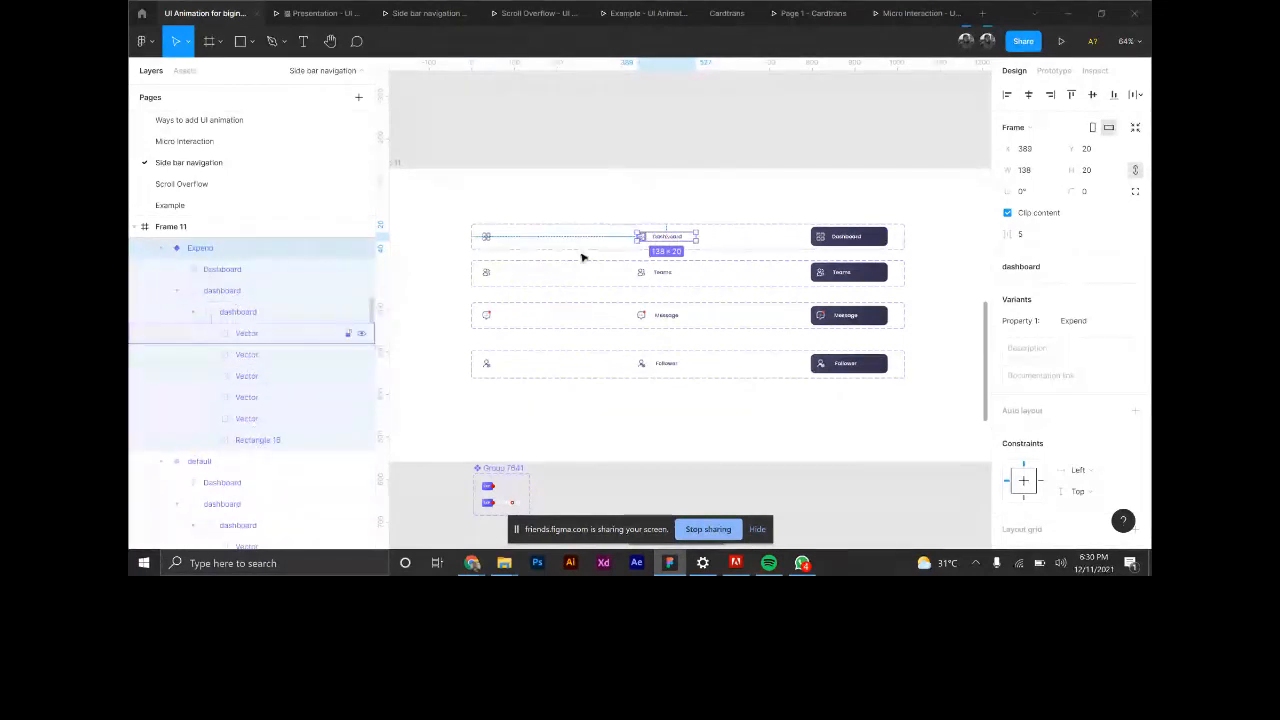
# Check the layer opacity and text size of the Dashboard label in the default variant and in the Expend variant.
pyautogui.click(483, 237)
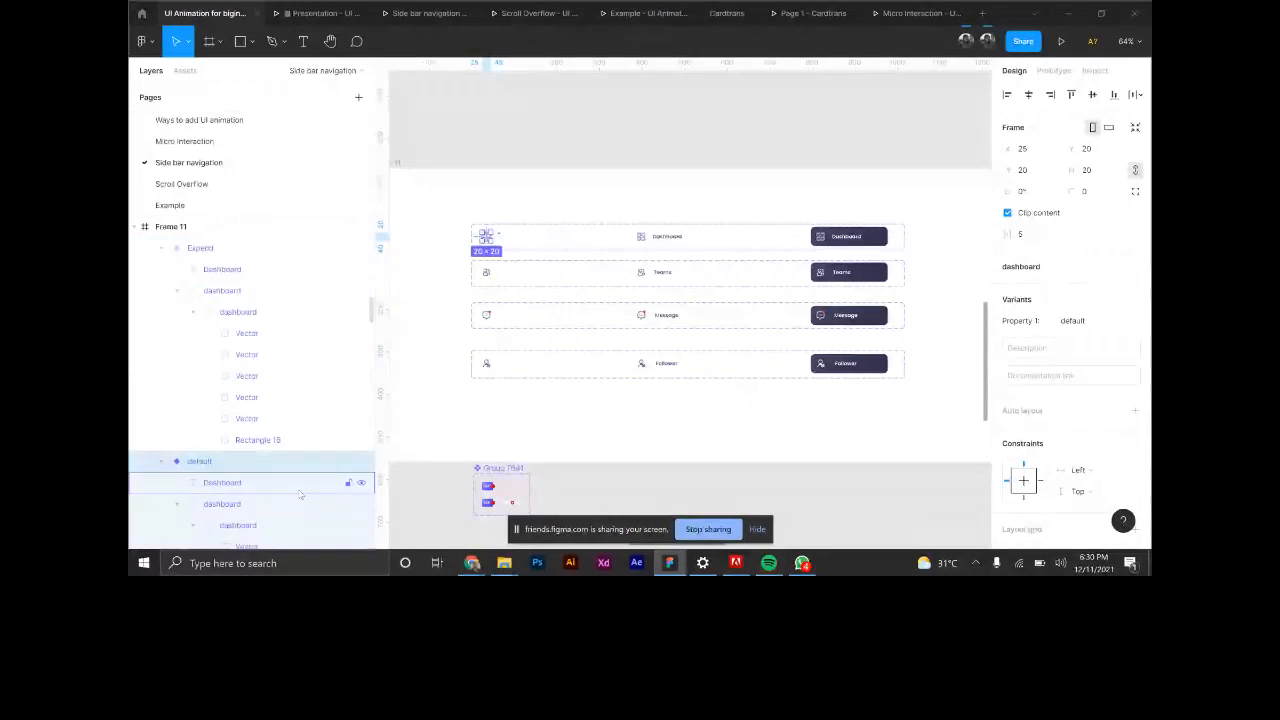
pyautogui.click(247, 492)
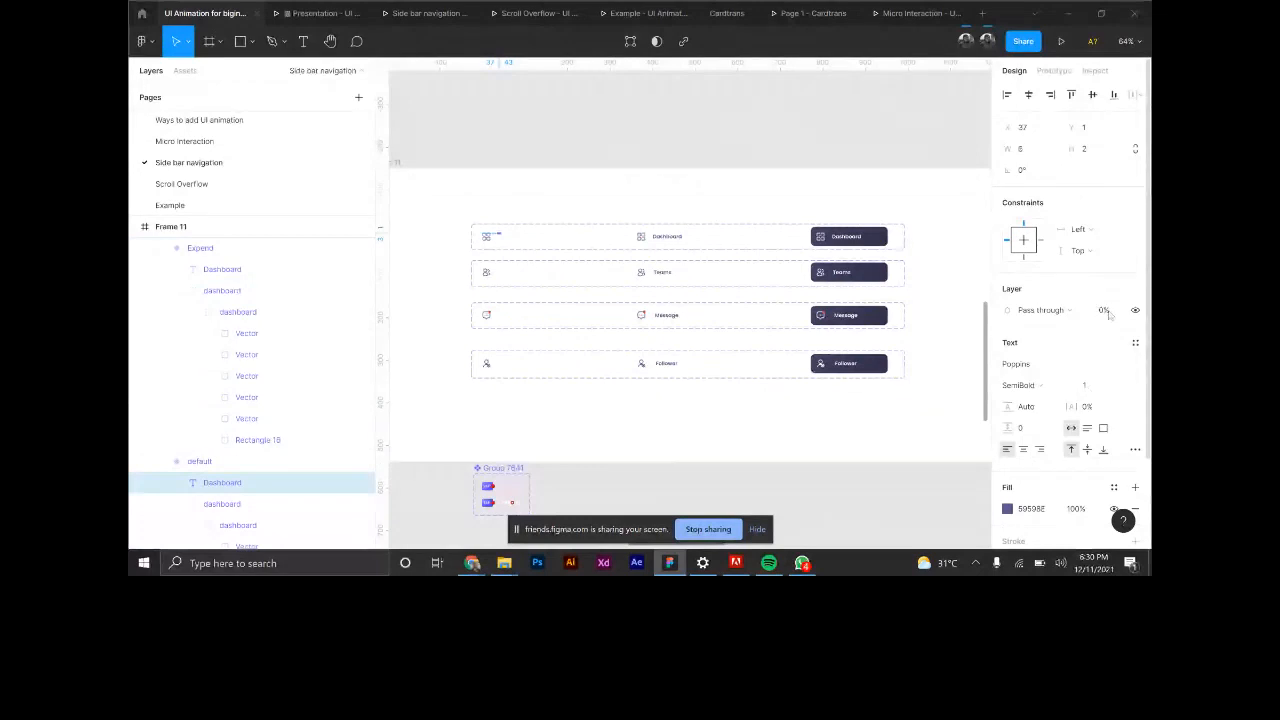
pyautogui.click(674, 243)
pyautogui.doubleClick(674, 243)
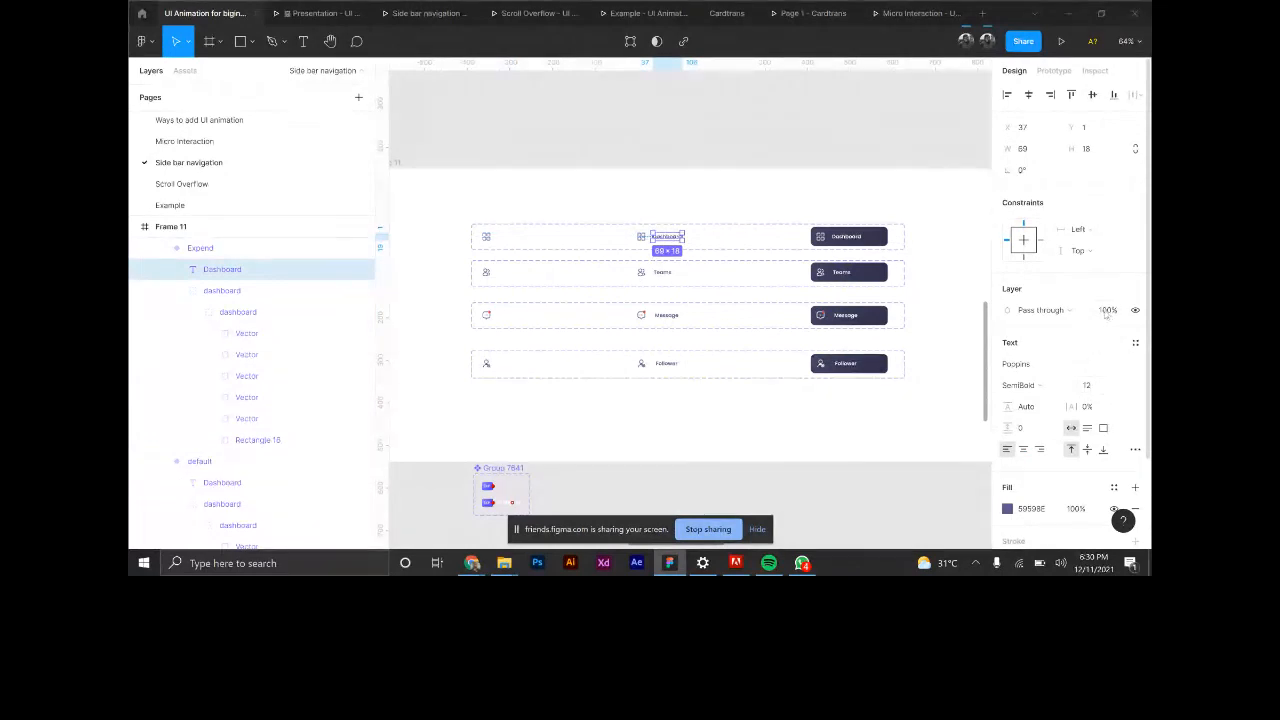
pyautogui.click(700, 196)
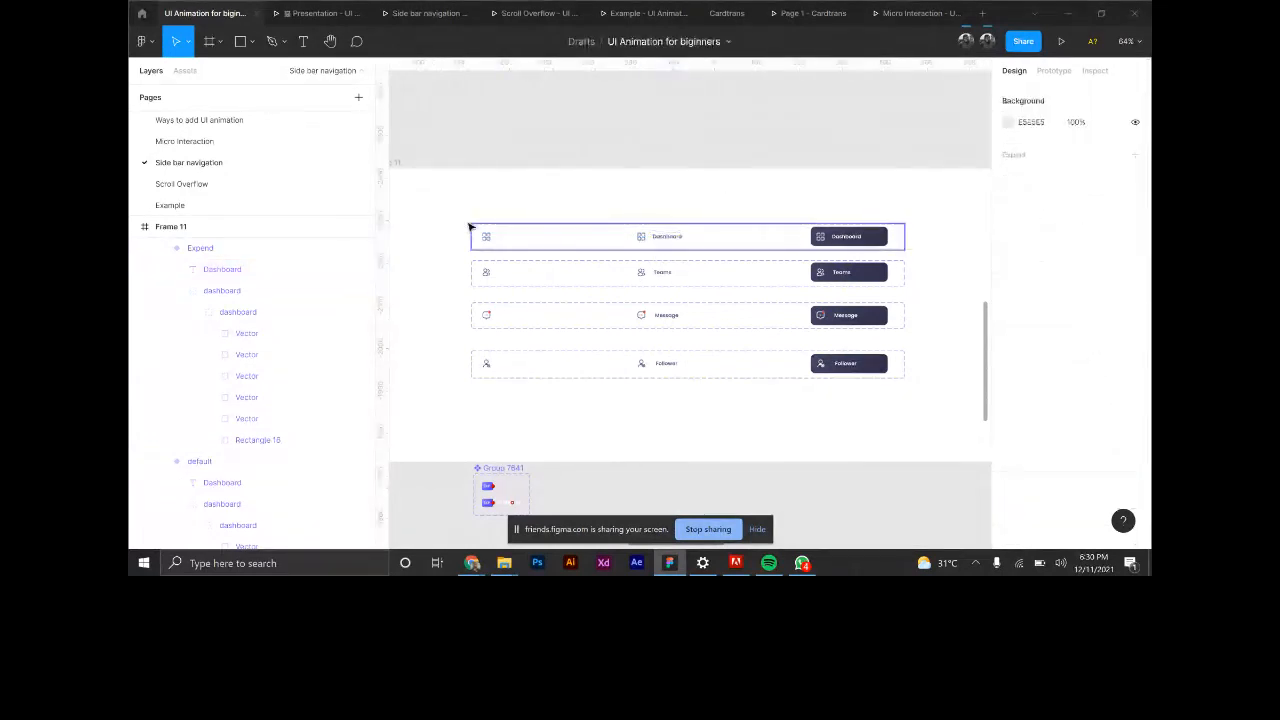
pyautogui.moveTo(452, 206); pyautogui.dragTo(806, 237)
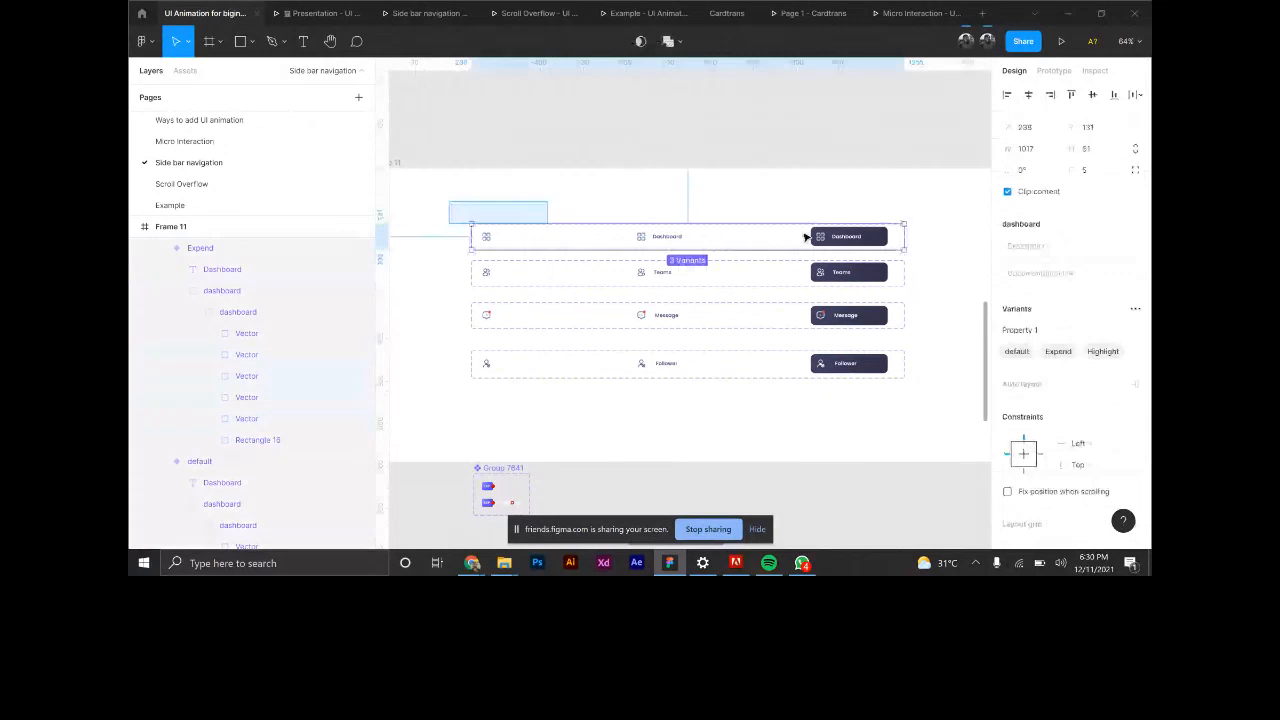
pyautogui.click(943, 283)
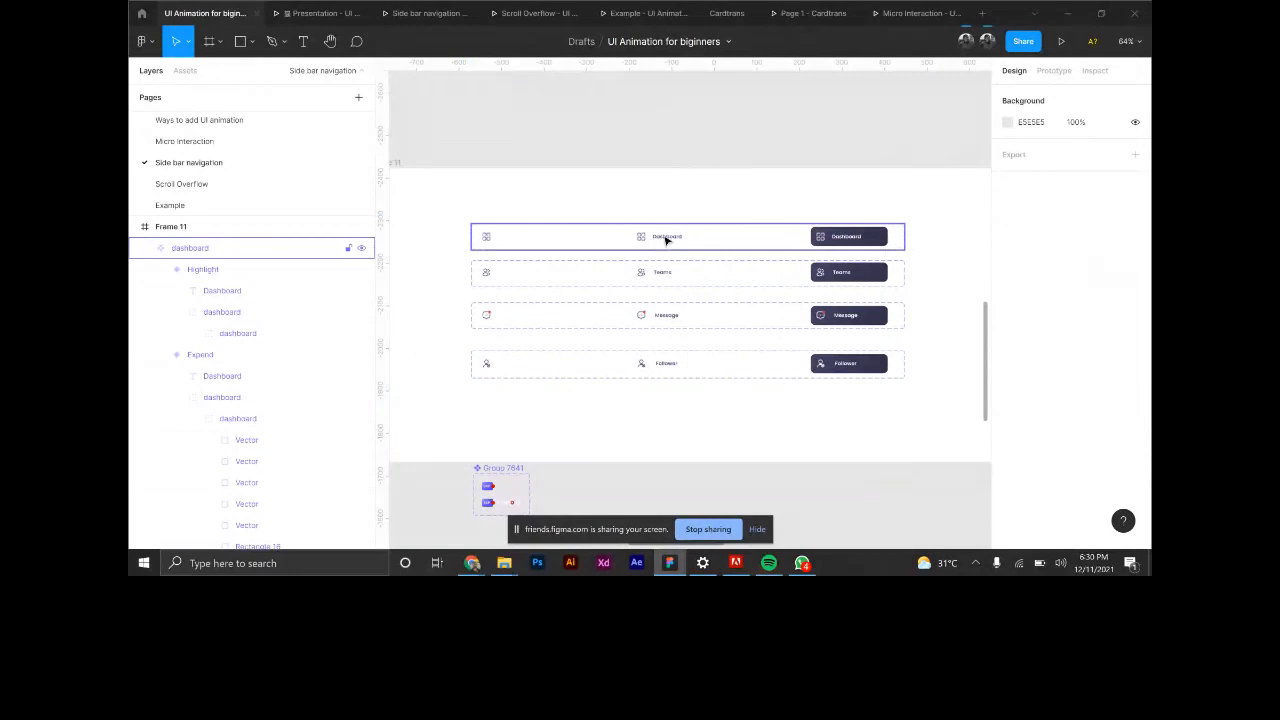
# Examine the Frame 5 sidebar variants, Frame 11 and the standalone sidebar instance beside the MacBook Pro - 1 frame.
pyautogui.scroll(-5, 788, 252)
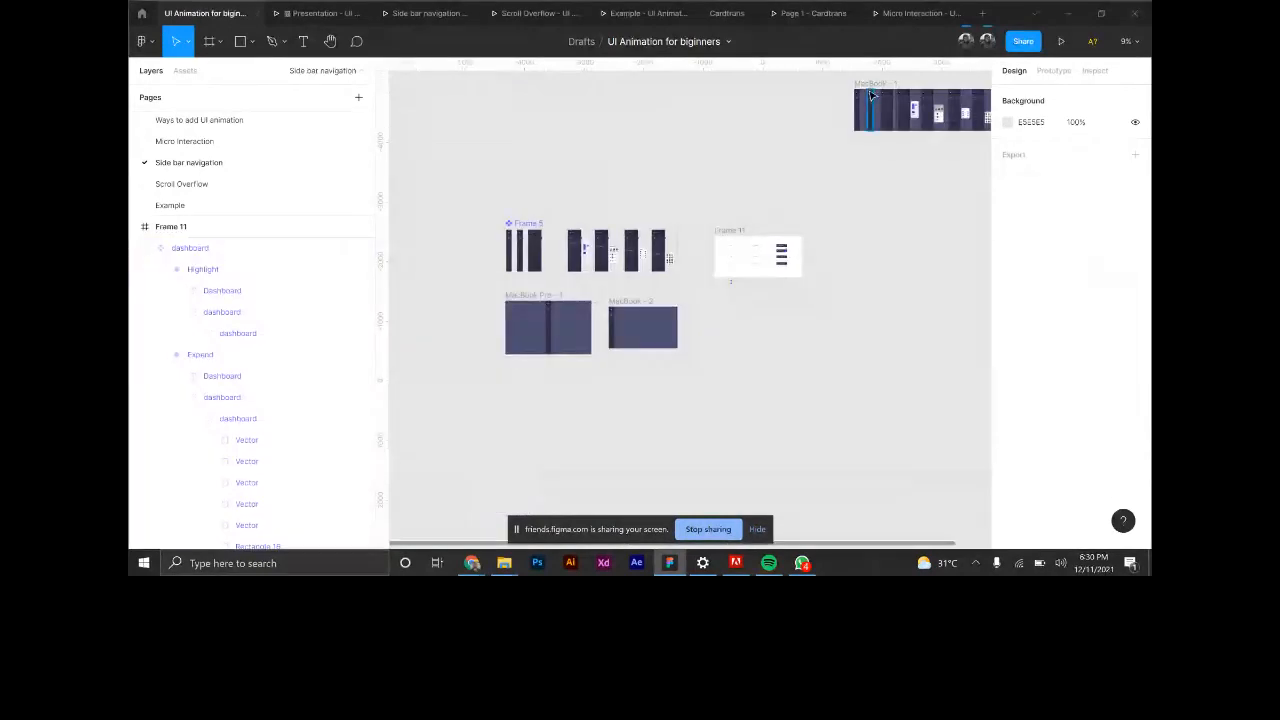
pyautogui.scroll(2, 890, 103)
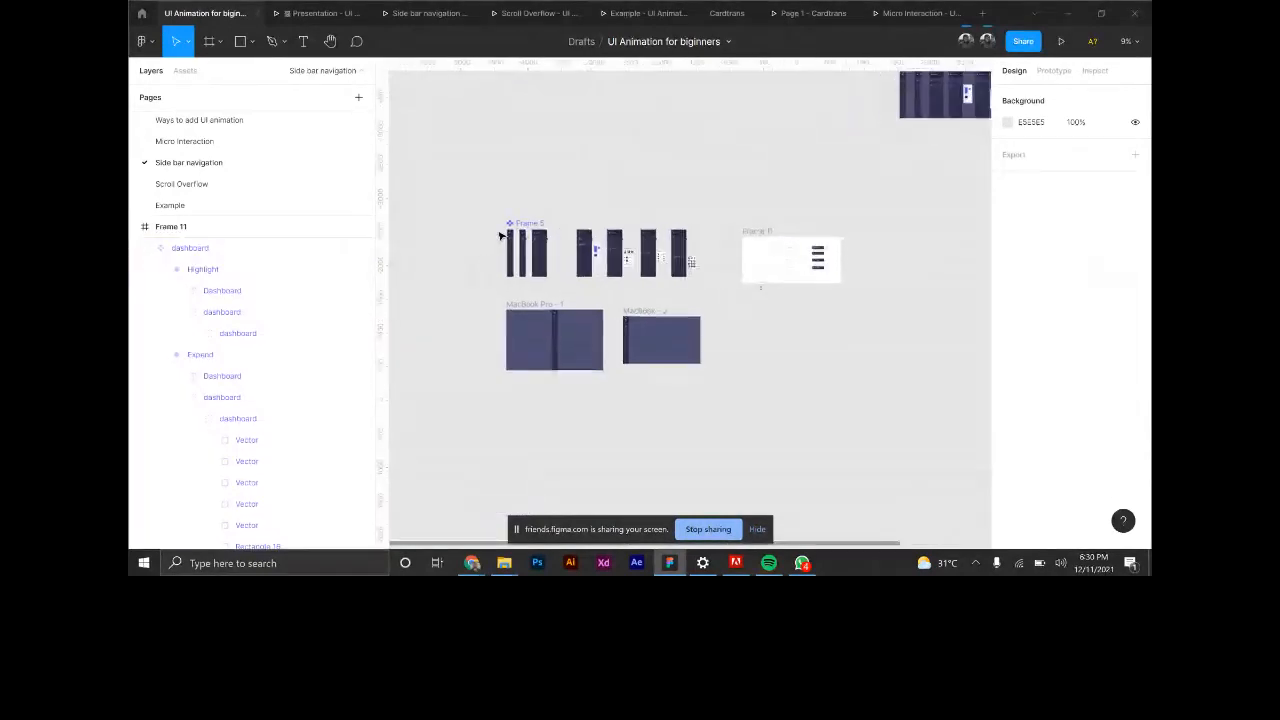
pyautogui.click(922, 99)
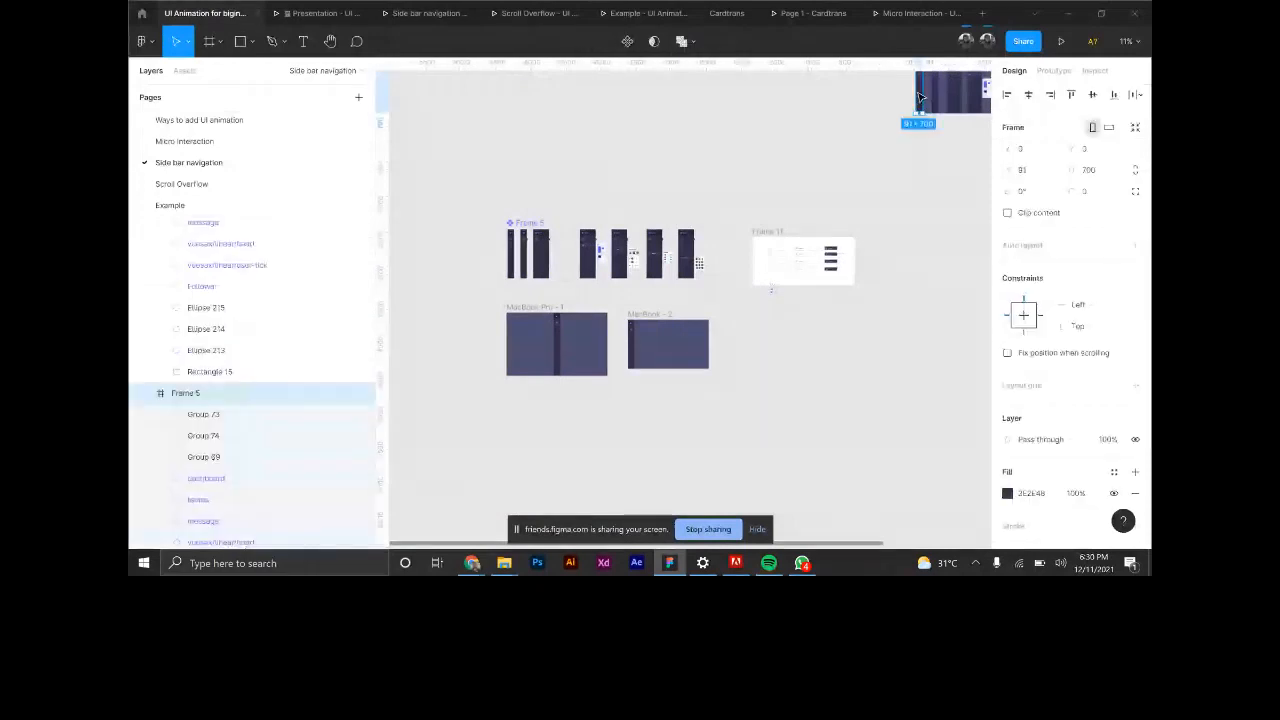
pyautogui.scroll(2, 506, 245)
pyautogui.click(506, 246)
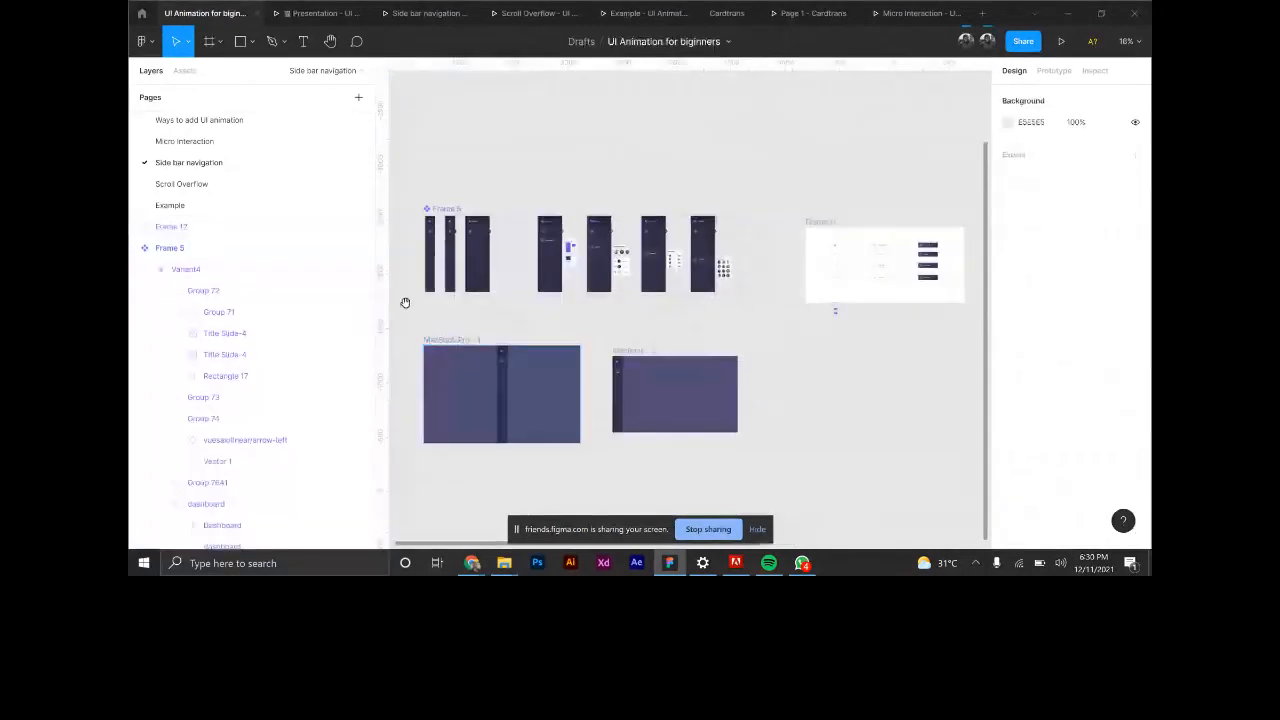
pyautogui.moveTo(406, 303); pyautogui.dragTo(534, 266)
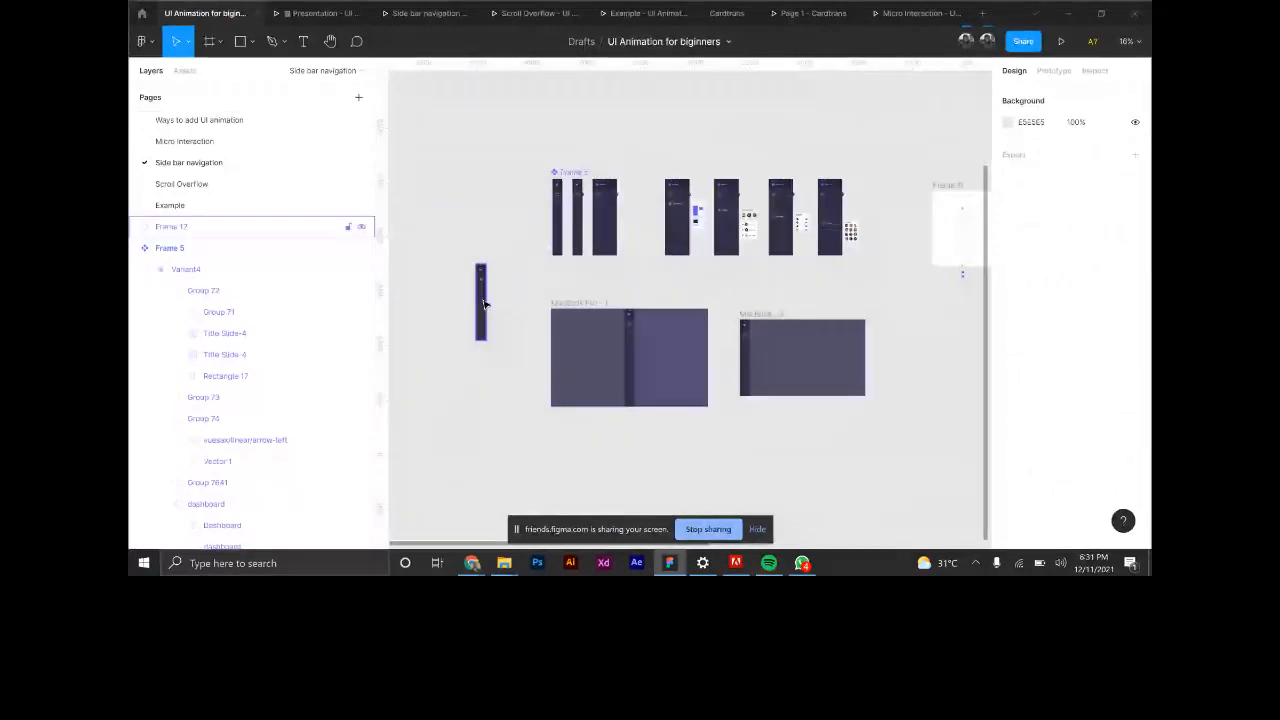
pyautogui.click(482, 303)
pyautogui.moveTo(931, 237); pyautogui.dragTo(855, 239)
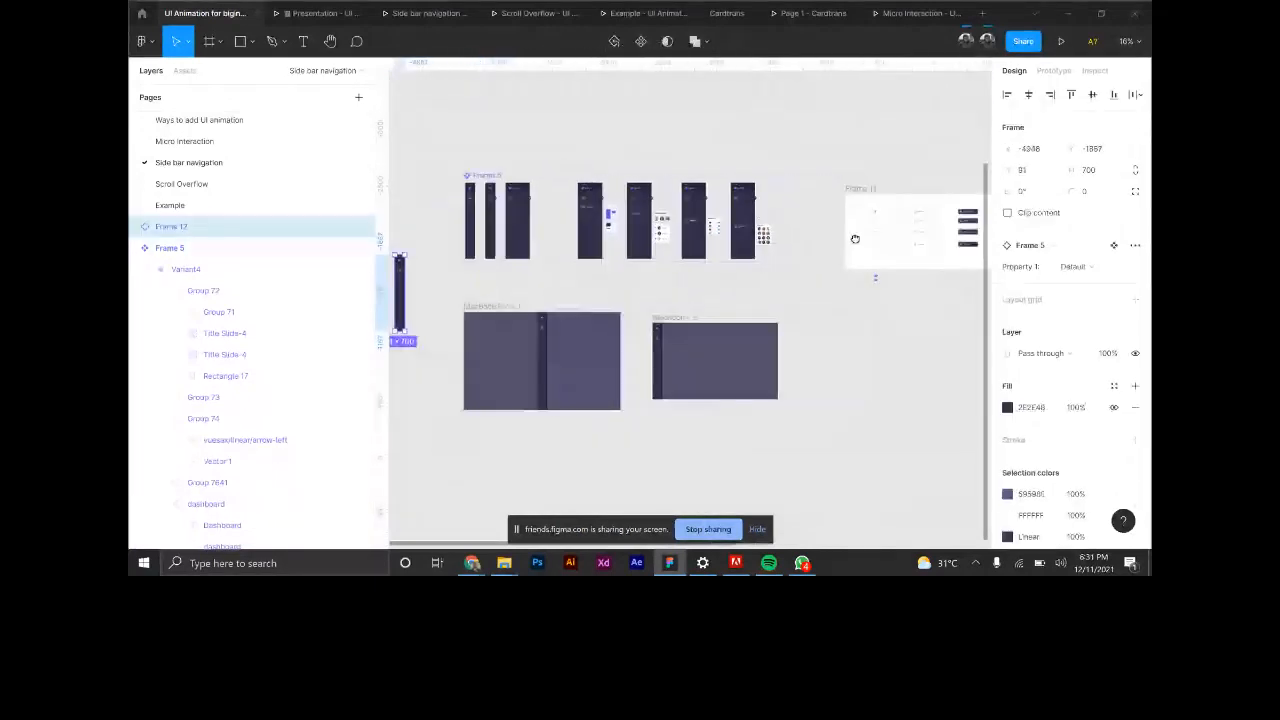
pyautogui.click(855, 239)
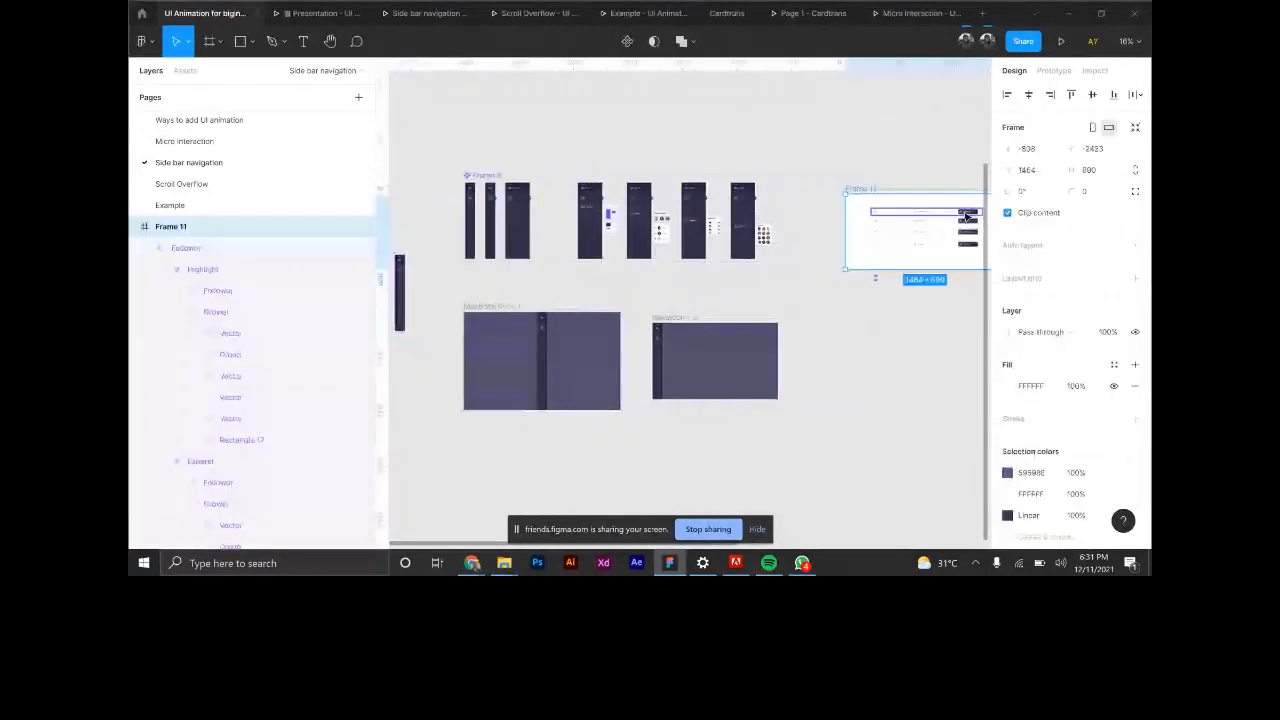
pyautogui.moveTo(399, 299); pyautogui.dragTo(529, 283)
pyautogui.scroll(2, 529, 283)
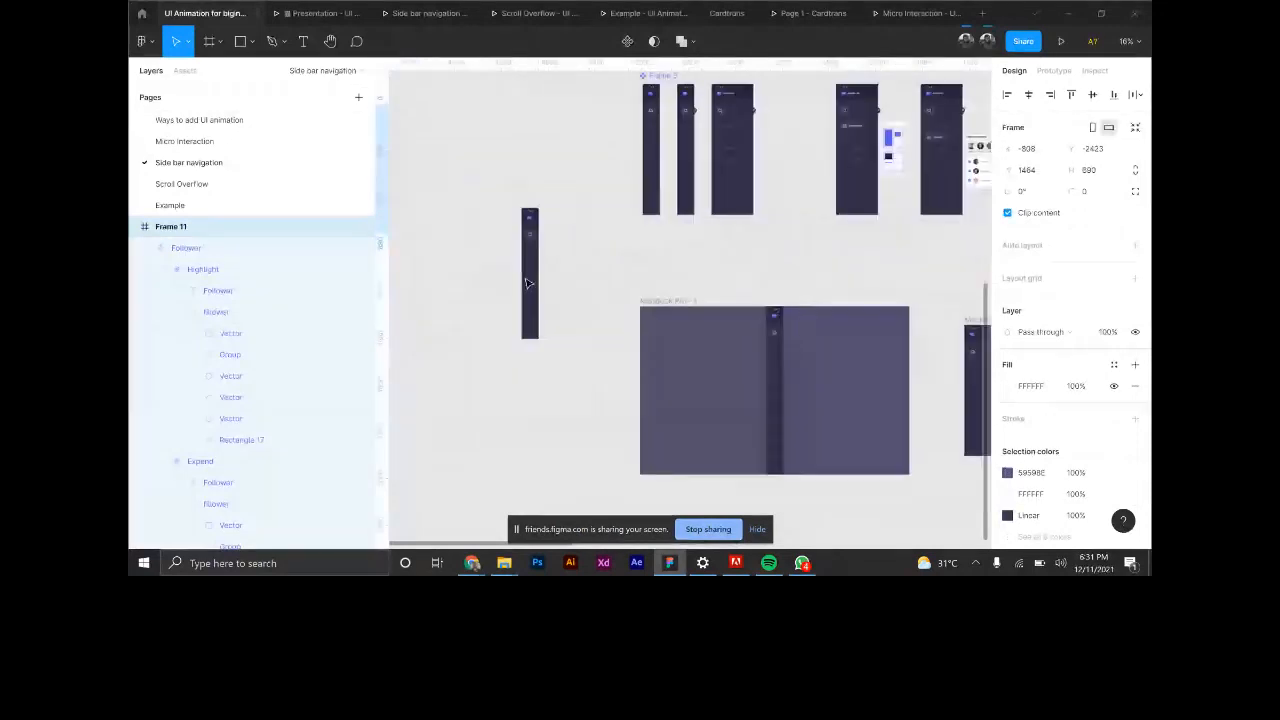
pyautogui.scroll(10, 526, 283)
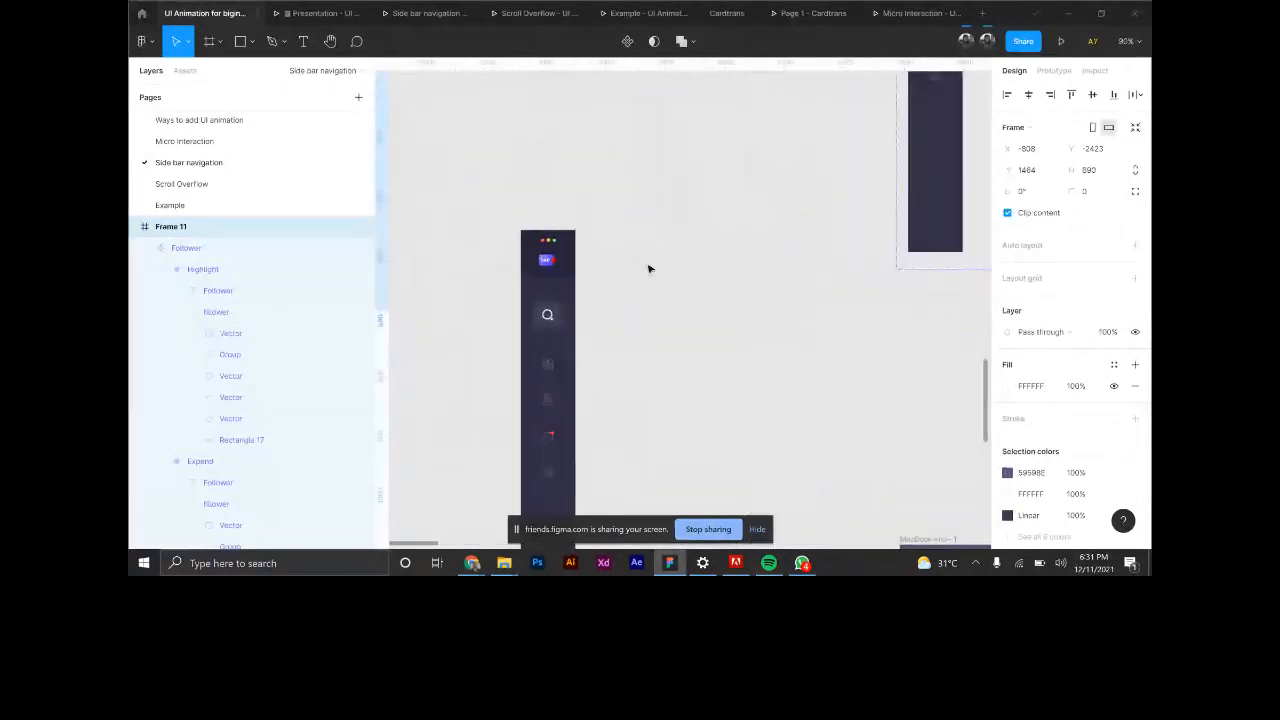
# Draw a frame about 112 by 700 beside the standalone sidebar instance and fill it with the sidebar's dark colour 2E2E46.
pyautogui.press('Escape')
pyautogui.scroll(-4, 476, 246)
pyautogui.scroll(-5, 460, 229)
pyautogui.press('f')
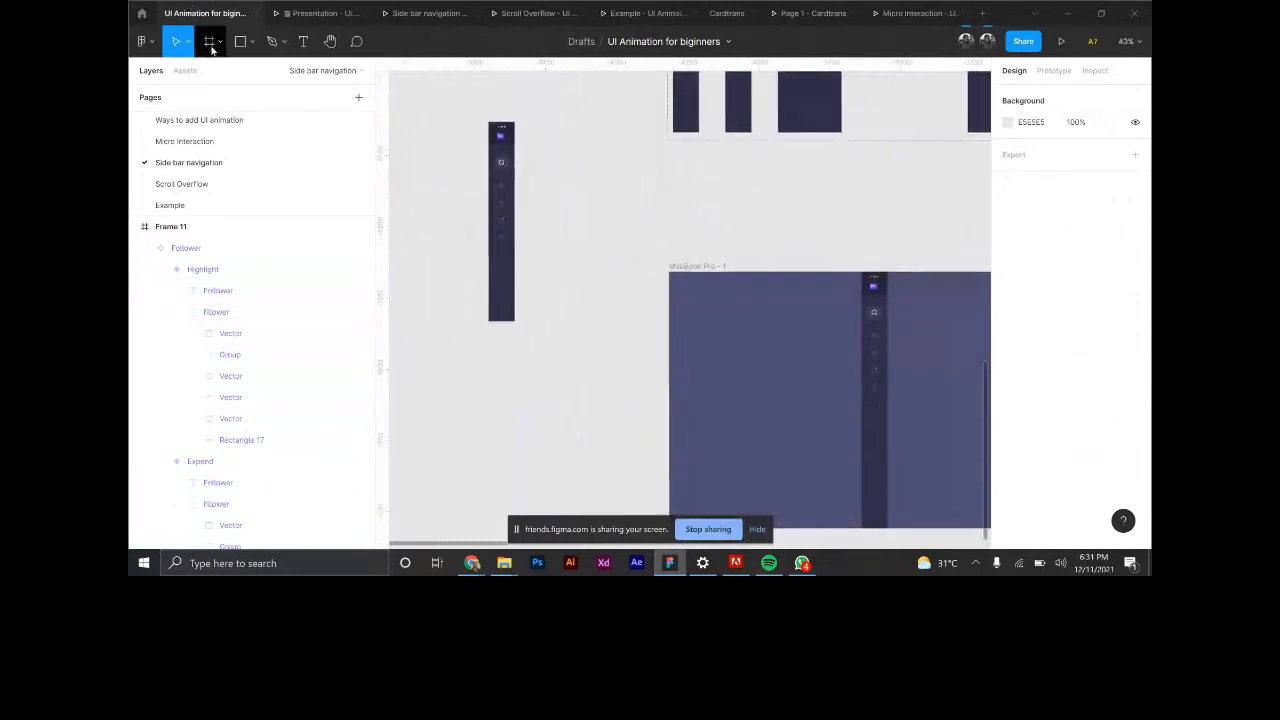
pyautogui.moveTo(530, 120); pyautogui.dragTo(562, 323)
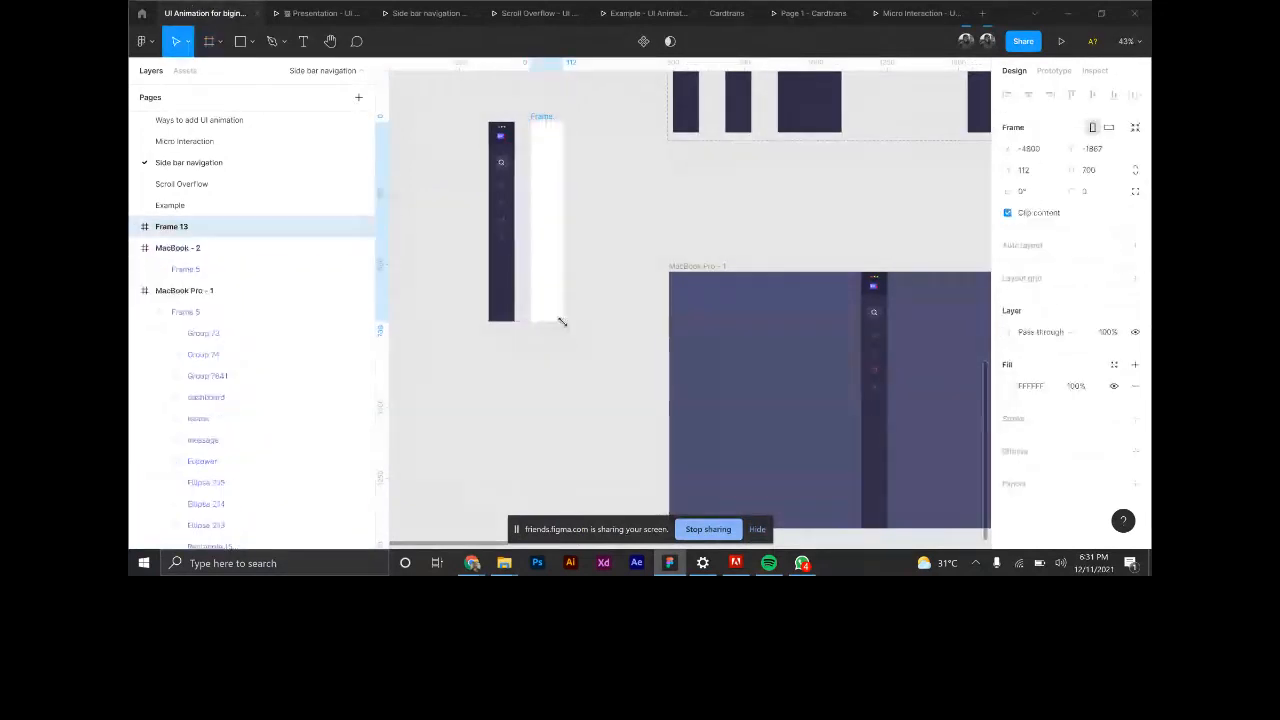
pyautogui.press('i')
pyautogui.click(503, 270)
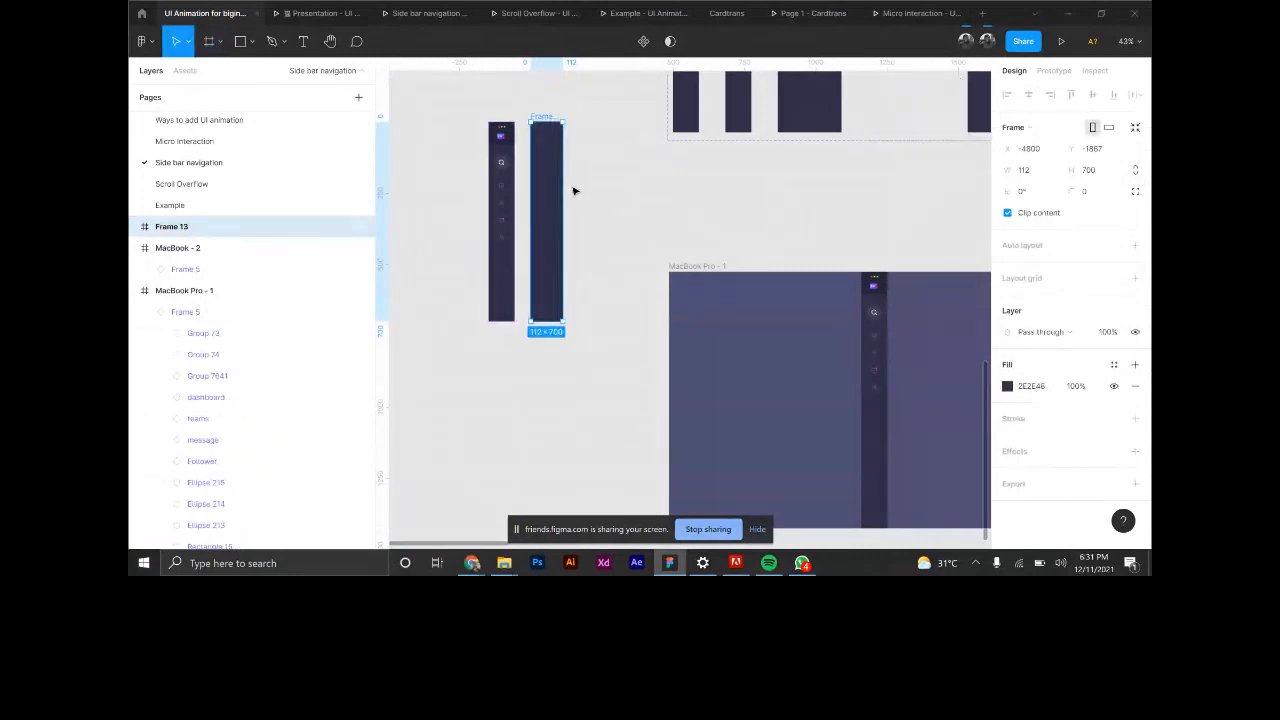
pyautogui.click(580, 190)
# List the file's local components in the assets library and find the Side bar navigation group.
pyautogui.scroll(-5, 583, 188)
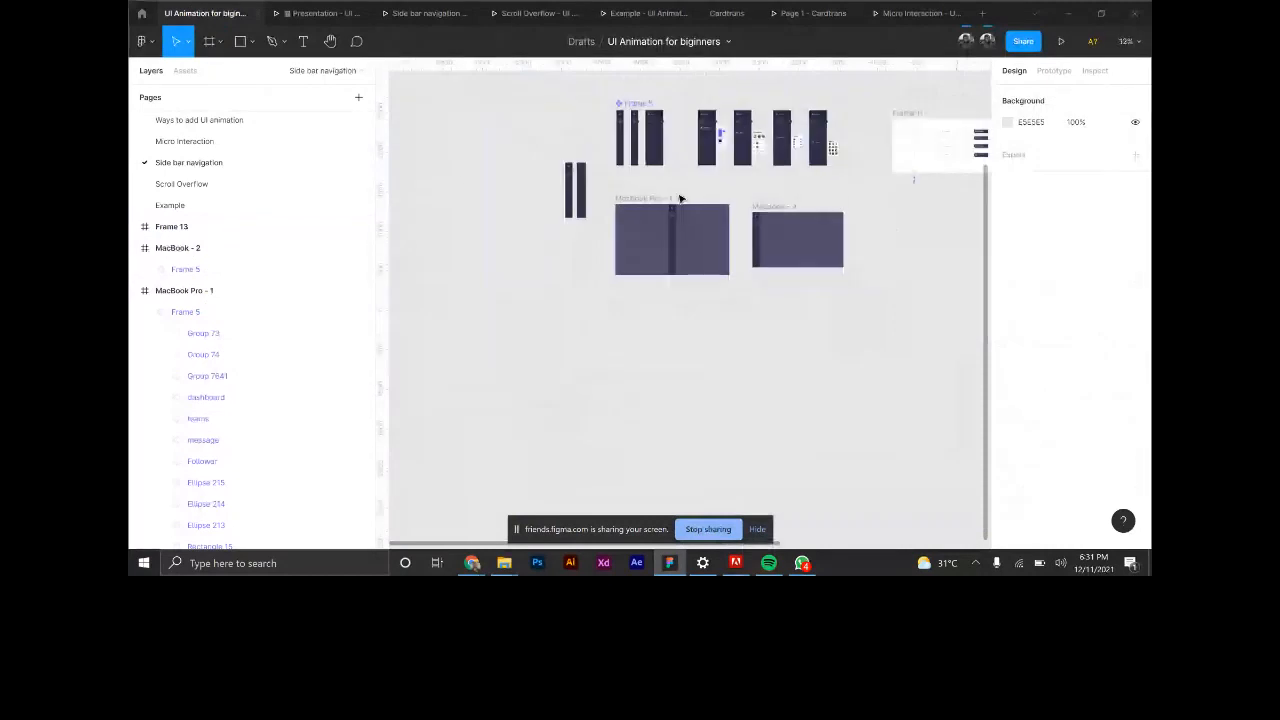
pyautogui.scroll(1, 955, 122)
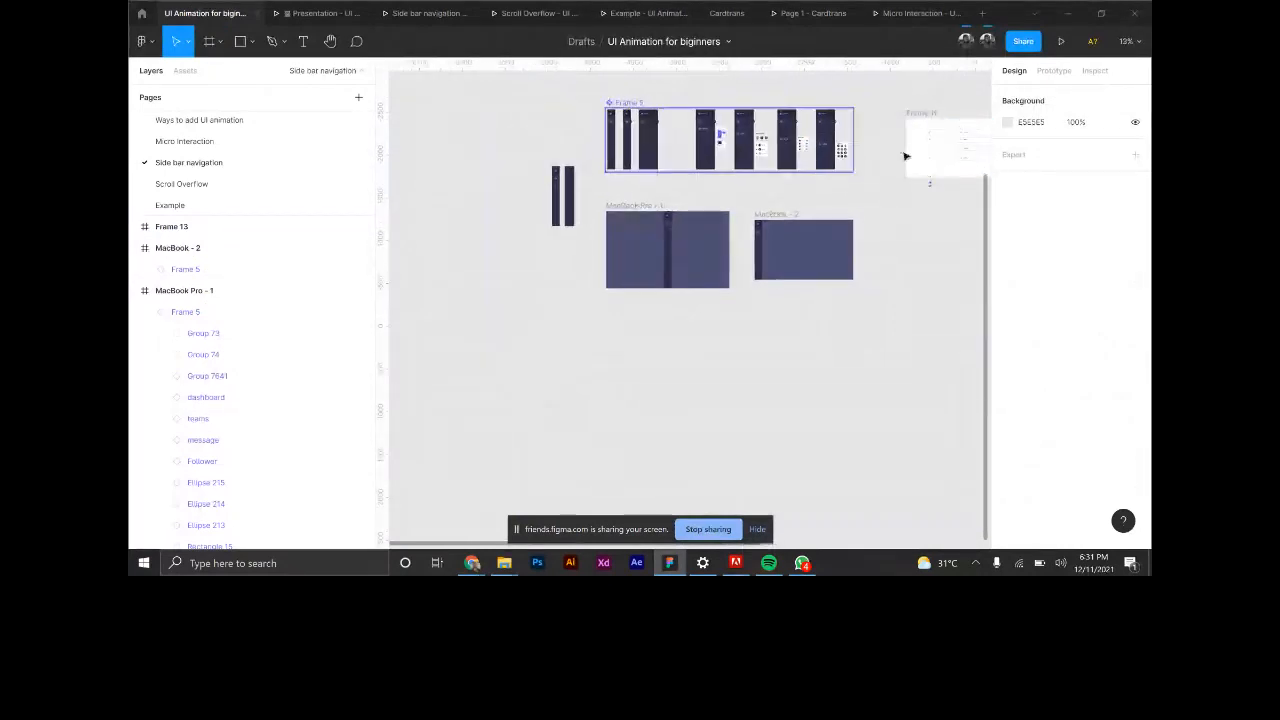
pyautogui.click(185, 70)
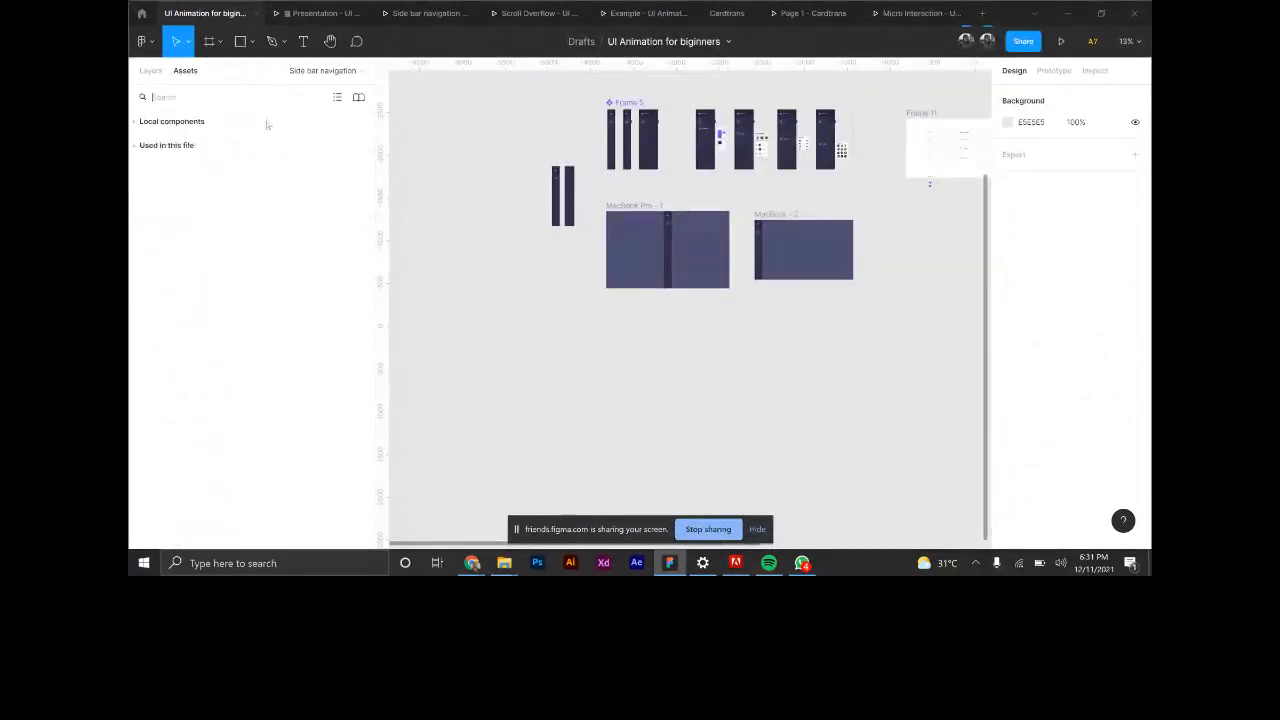
pyautogui.scroll(1, 560, 180)
pyautogui.scroll(1, 462, 209)
pyautogui.click(166, 145)
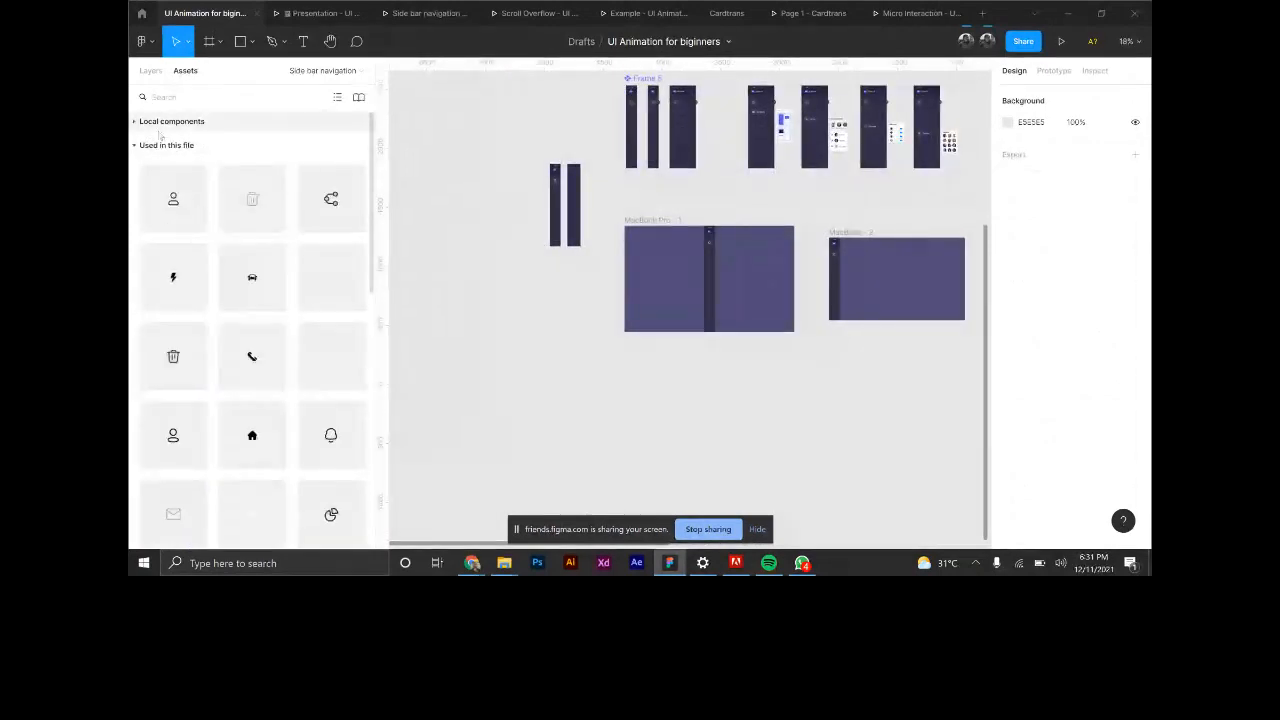
pyautogui.click(555, 176)
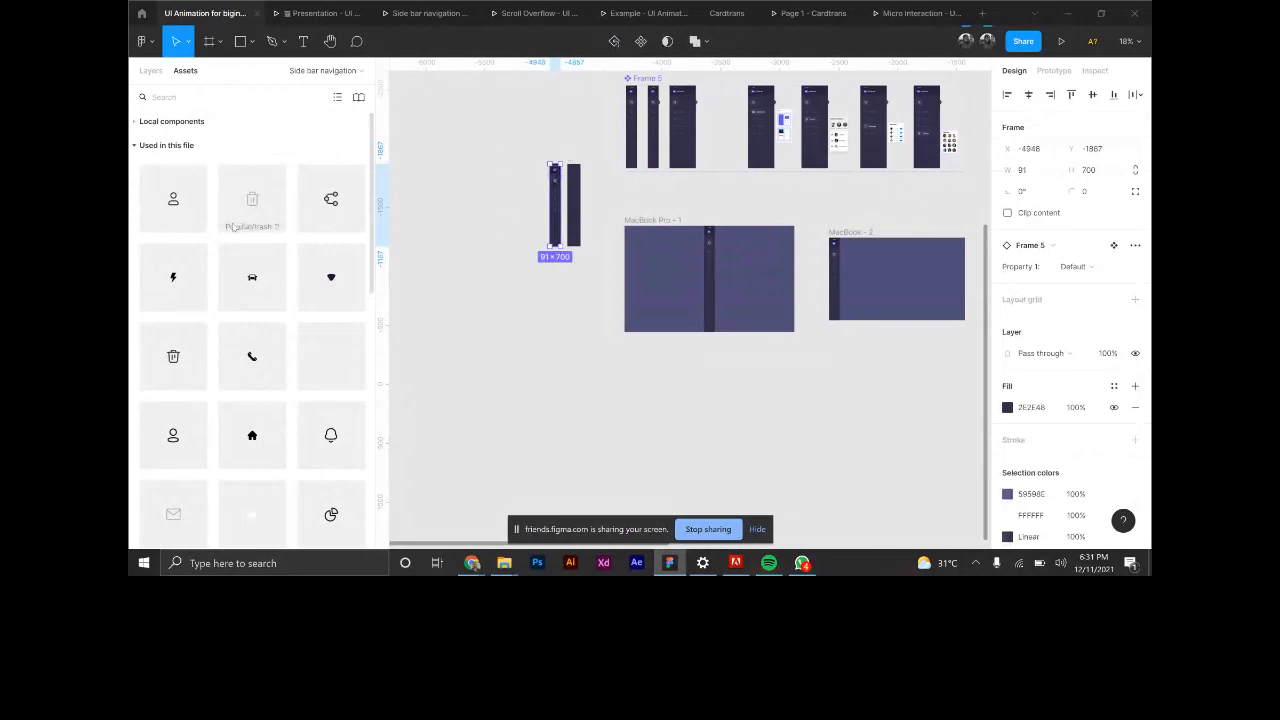
pyautogui.click(149, 122)
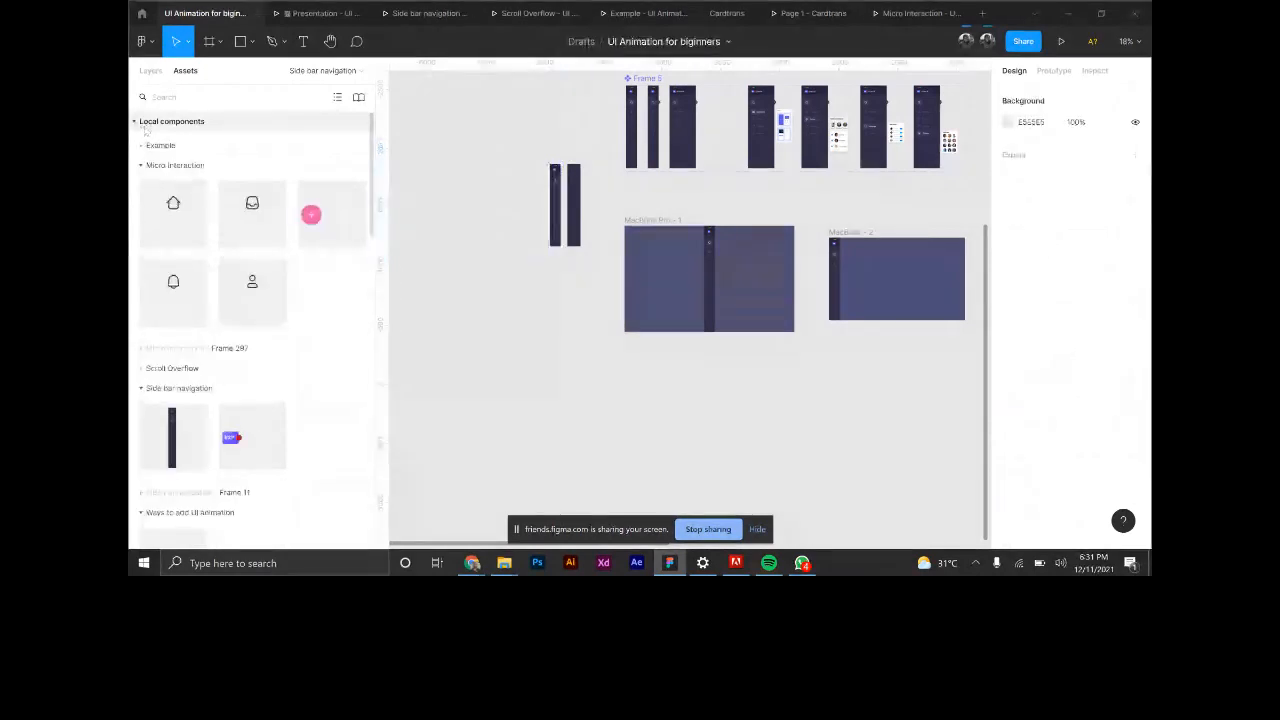
pyautogui.scroll(-1, 211, 371)
pyautogui.scroll(-3, 215, 372)
pyautogui.scroll(2, 225, 372)
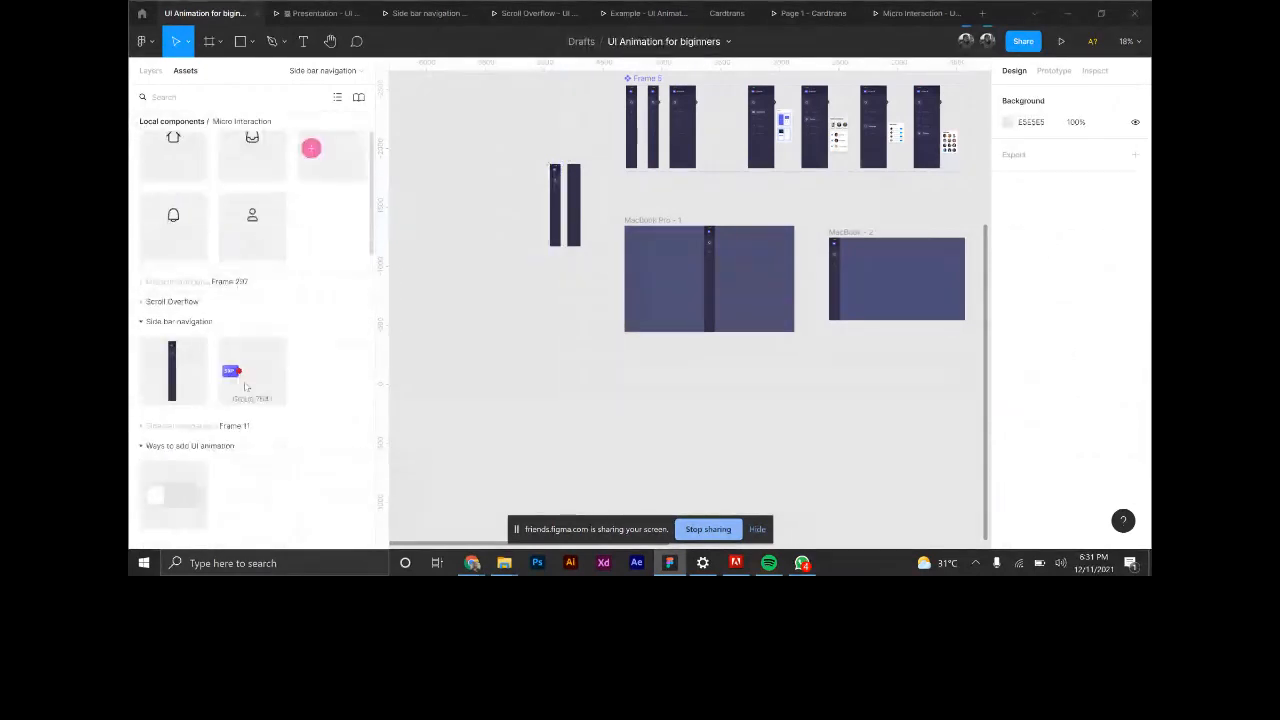
# Place the SXP logo component in Frame 13 and align it near the frame's upper end like the original sidebar's logo.
pyautogui.moveTo(232, 375); pyautogui.dragTo(577, 180)
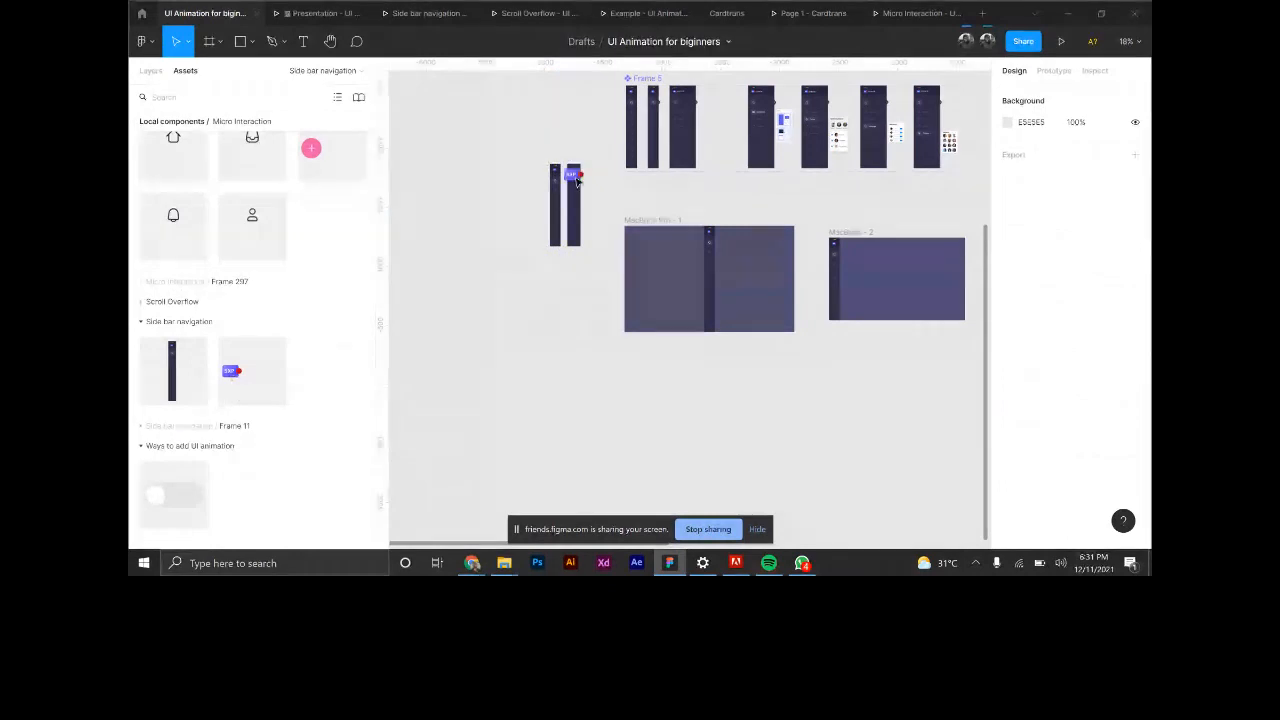
pyautogui.scroll(6, 563, 176)
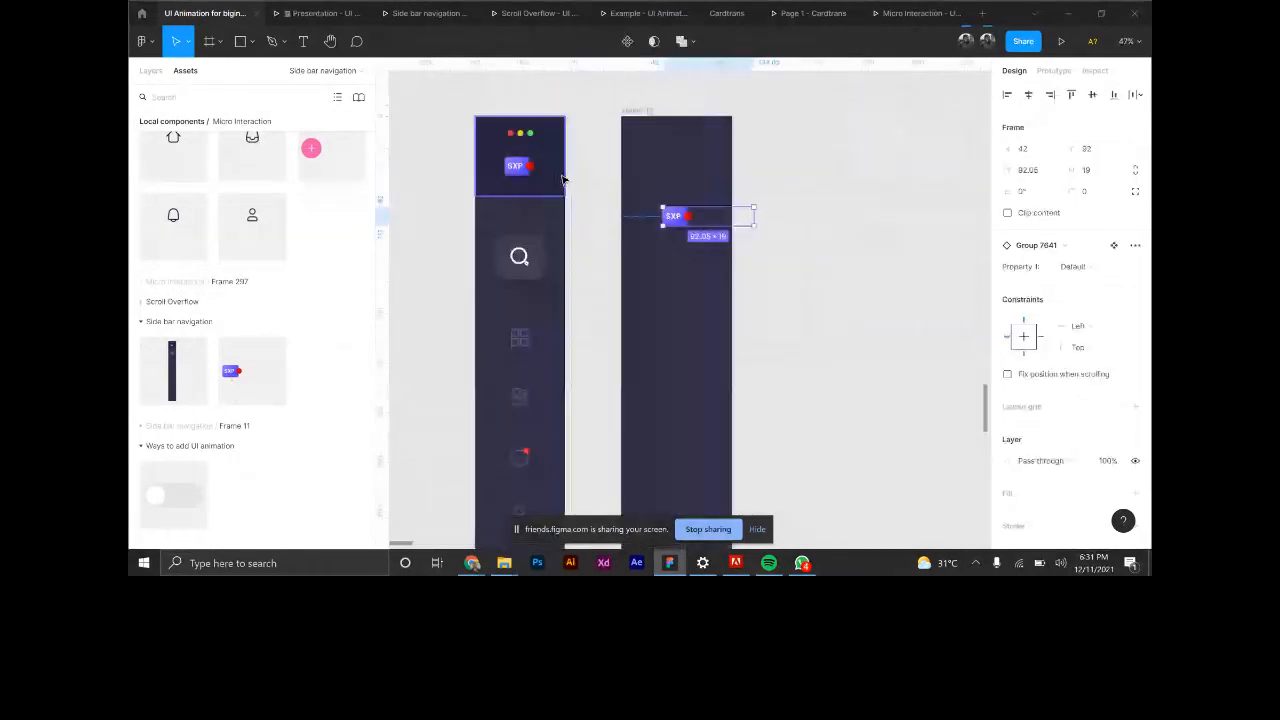
pyautogui.moveTo(680, 222); pyautogui.dragTo(674, 174)
pyautogui.click(505, 214)
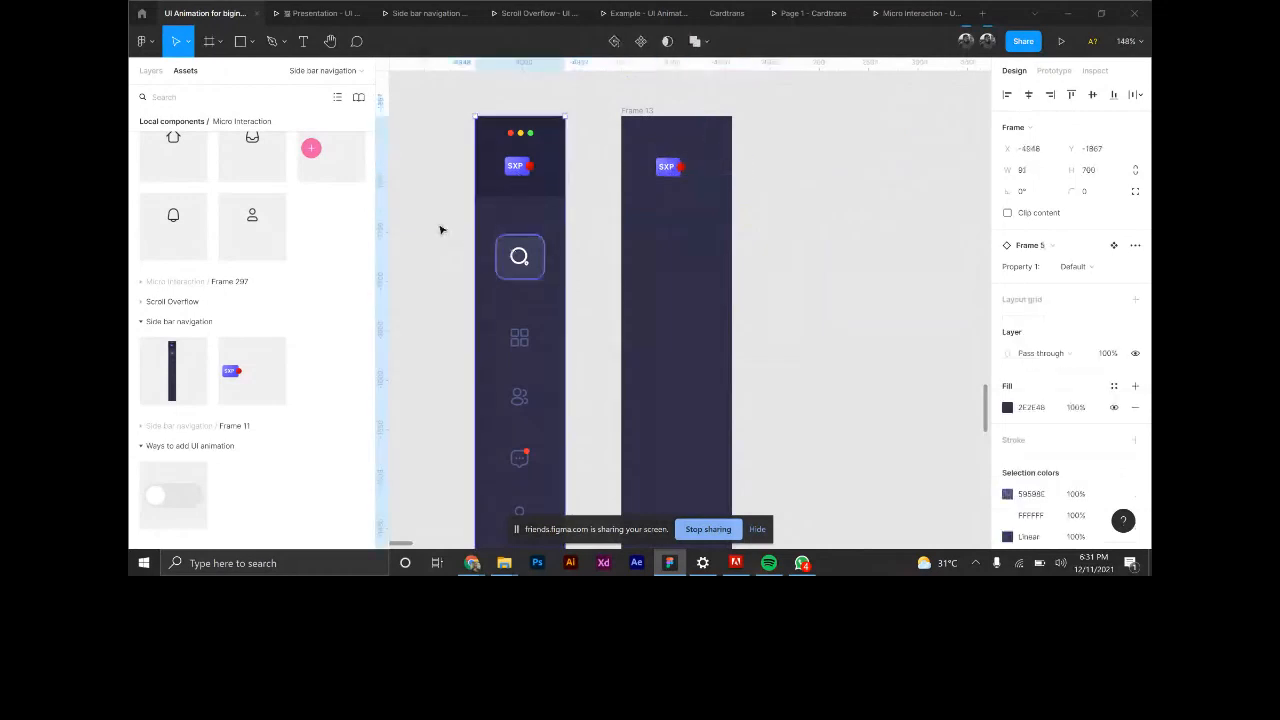
# Copy the dashboard component's default variant from Frame 11 into Frame 13 and place it below the logo at about X 41, Y 215.
pyautogui.scroll(-3, 440, 230)
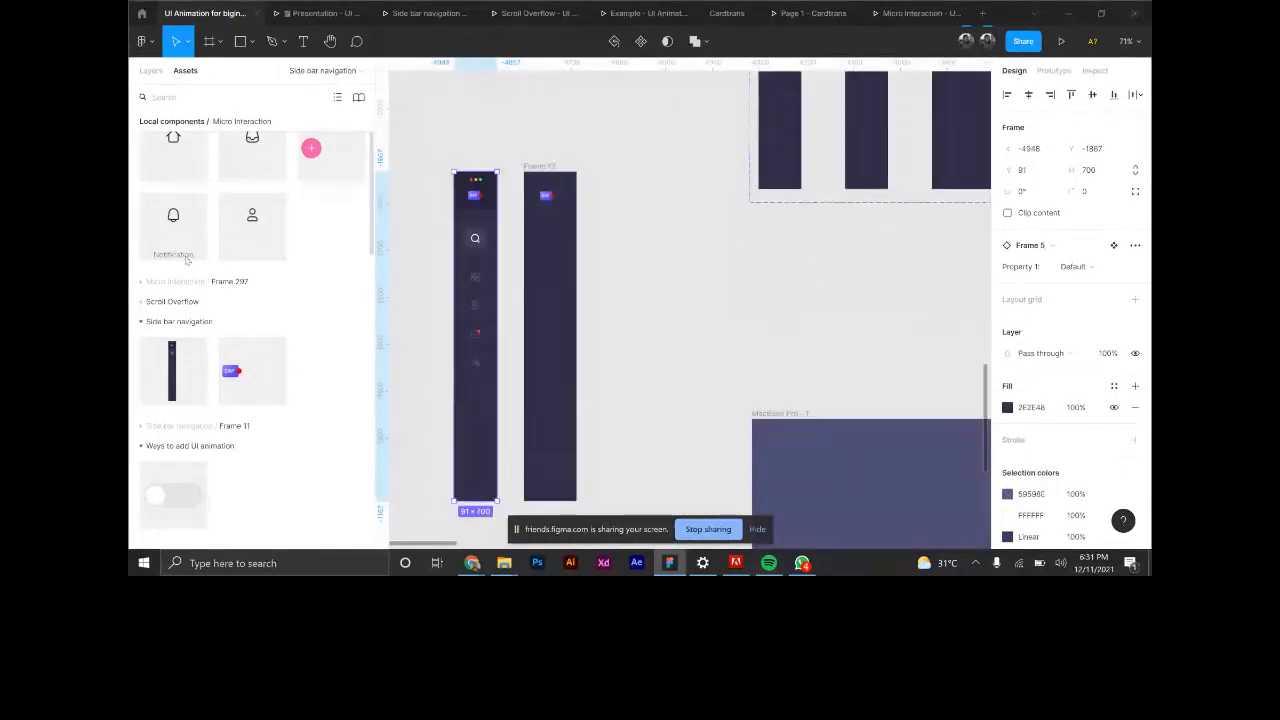
pyautogui.scroll(-1, 479, 303)
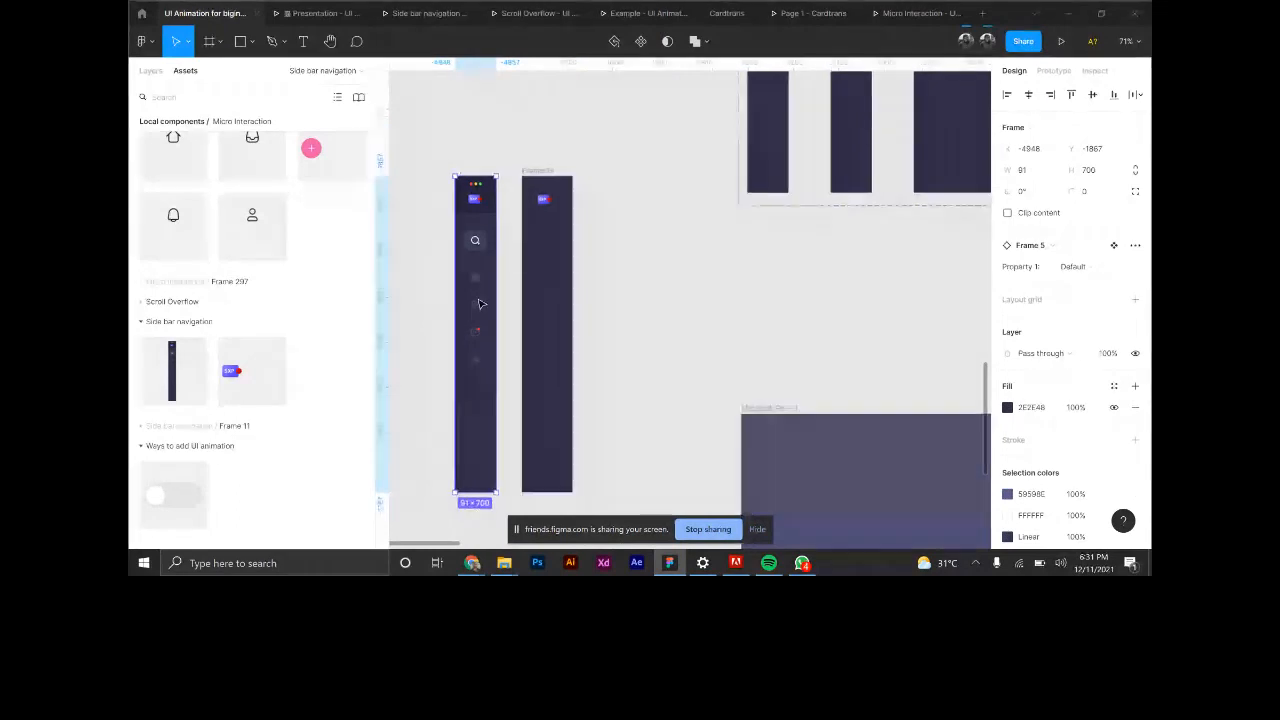
pyautogui.scroll(-10, 479, 303)
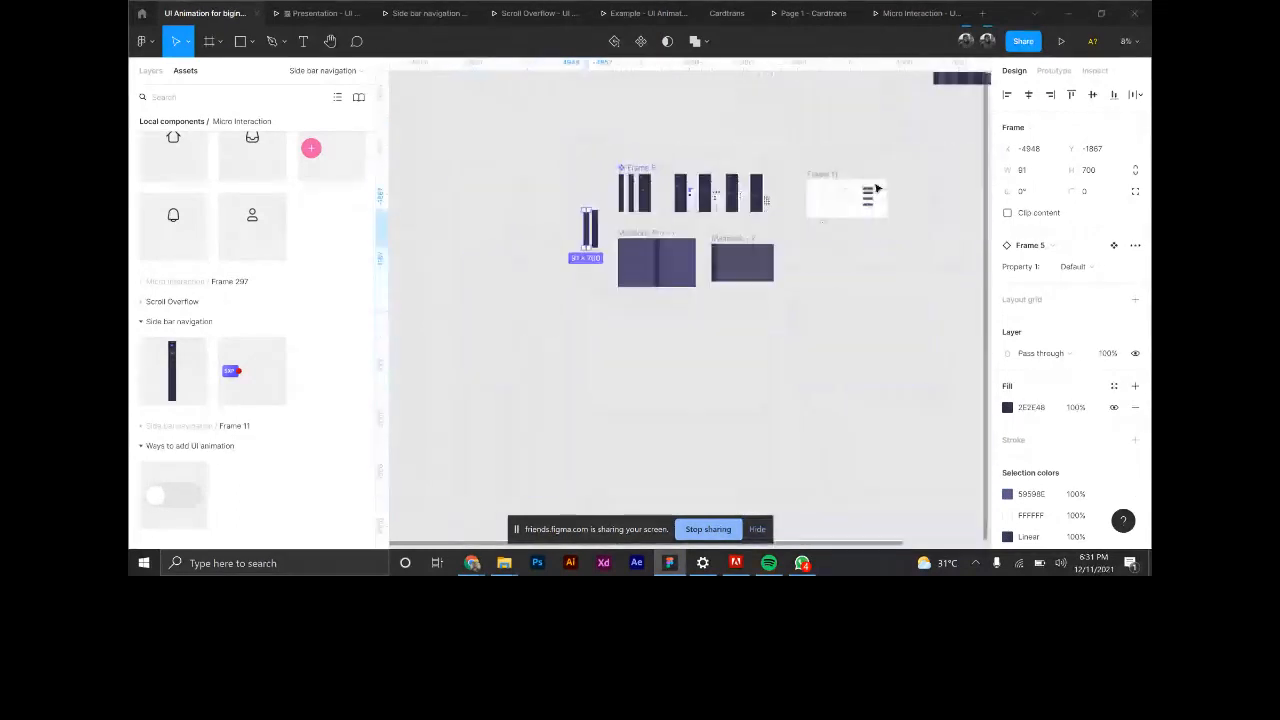
pyautogui.scroll(8, 903, 177)
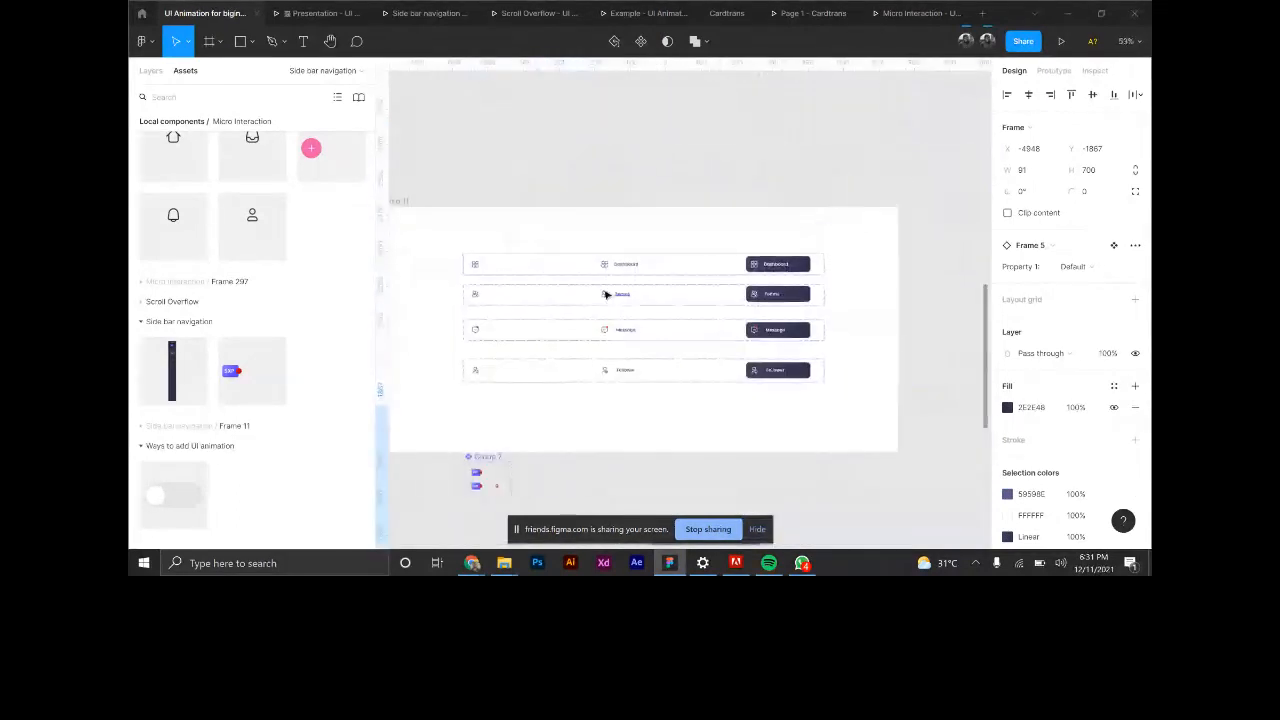
pyautogui.click(475, 264)
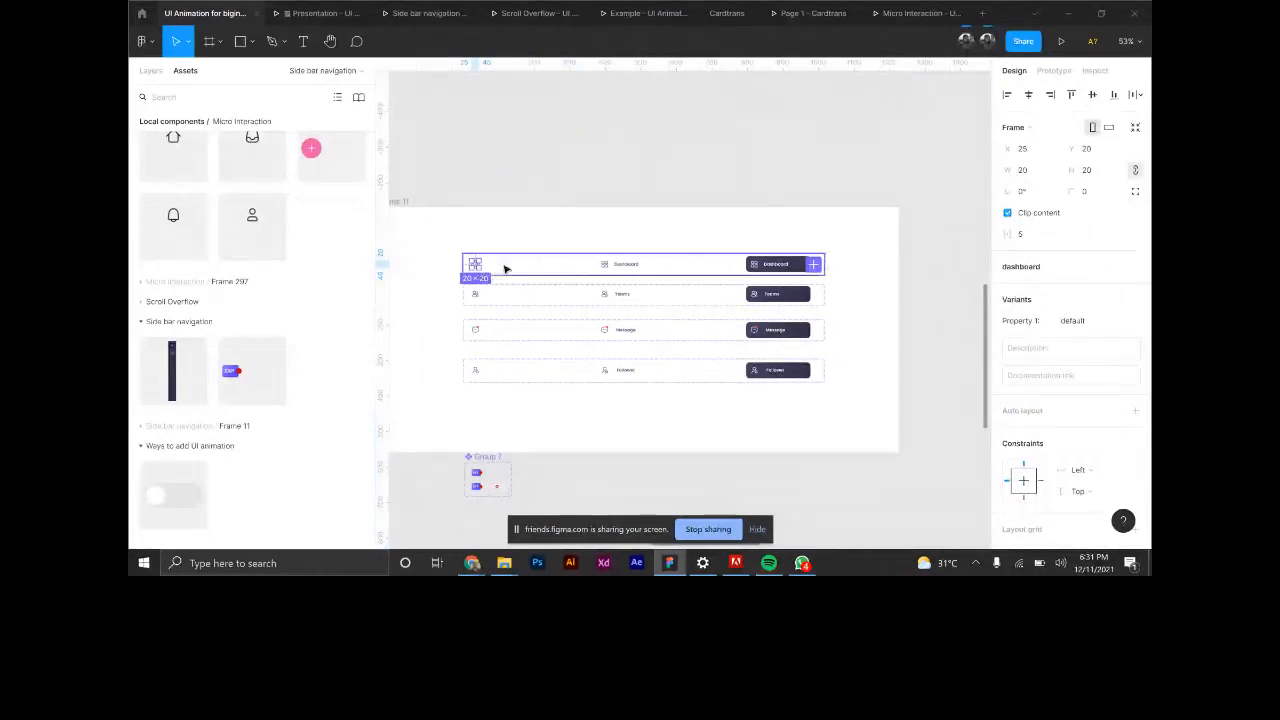
pyautogui.scroll(-8, 505, 268)
pyautogui.scroll(7, 588, 243)
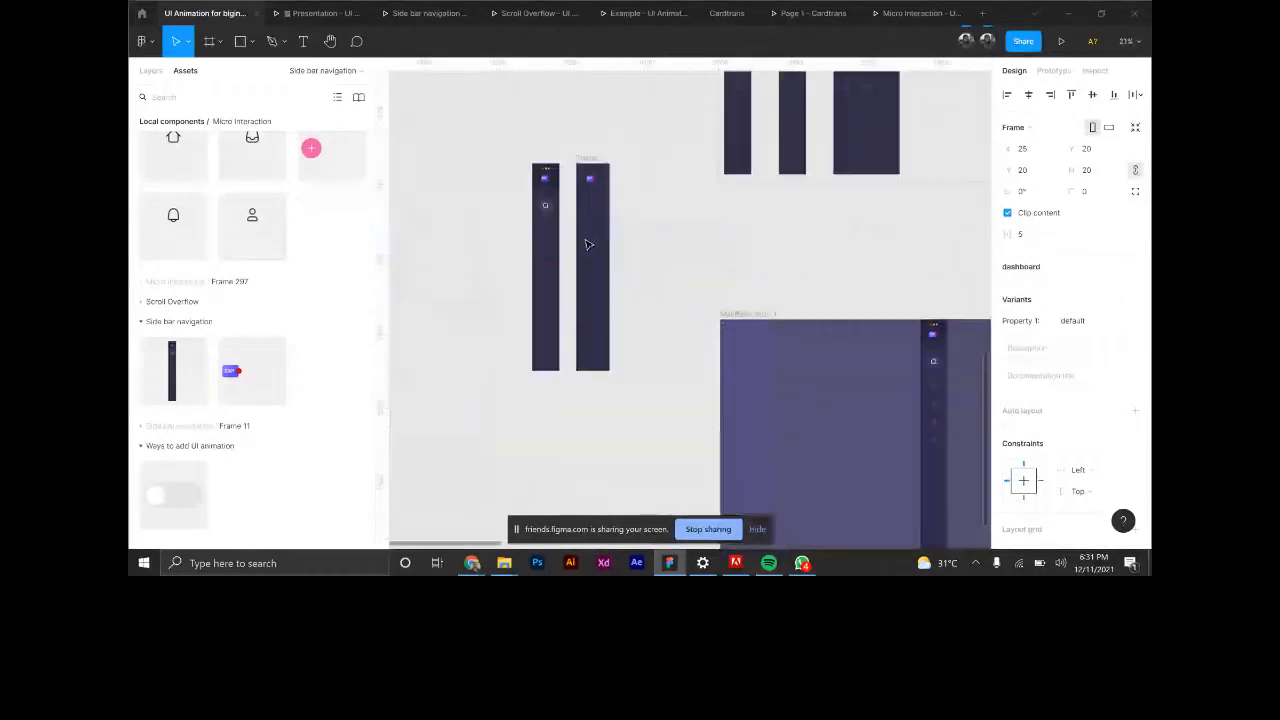
pyautogui.click(587, 165)
pyautogui.click(594, 181)
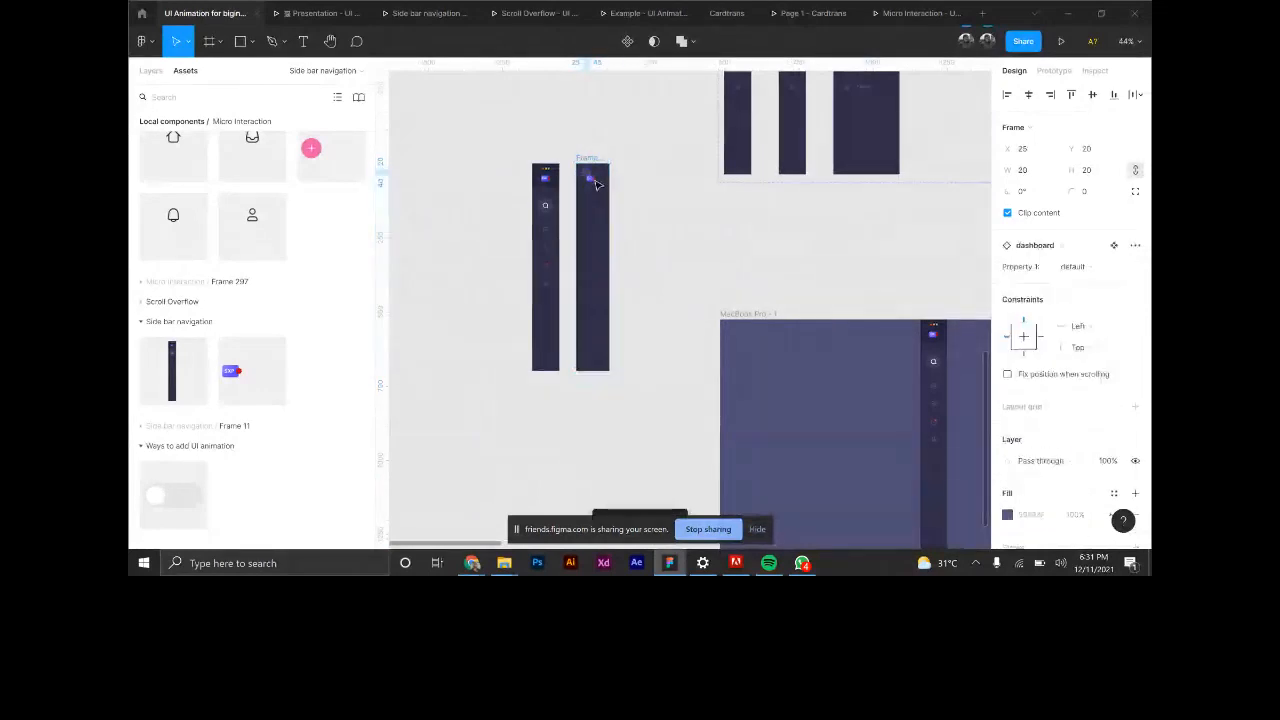
pyautogui.scroll(5, 595, 183)
pyautogui.moveTo(582, 173); pyautogui.dragTo(590, 284)
pyautogui.click(549, 294)
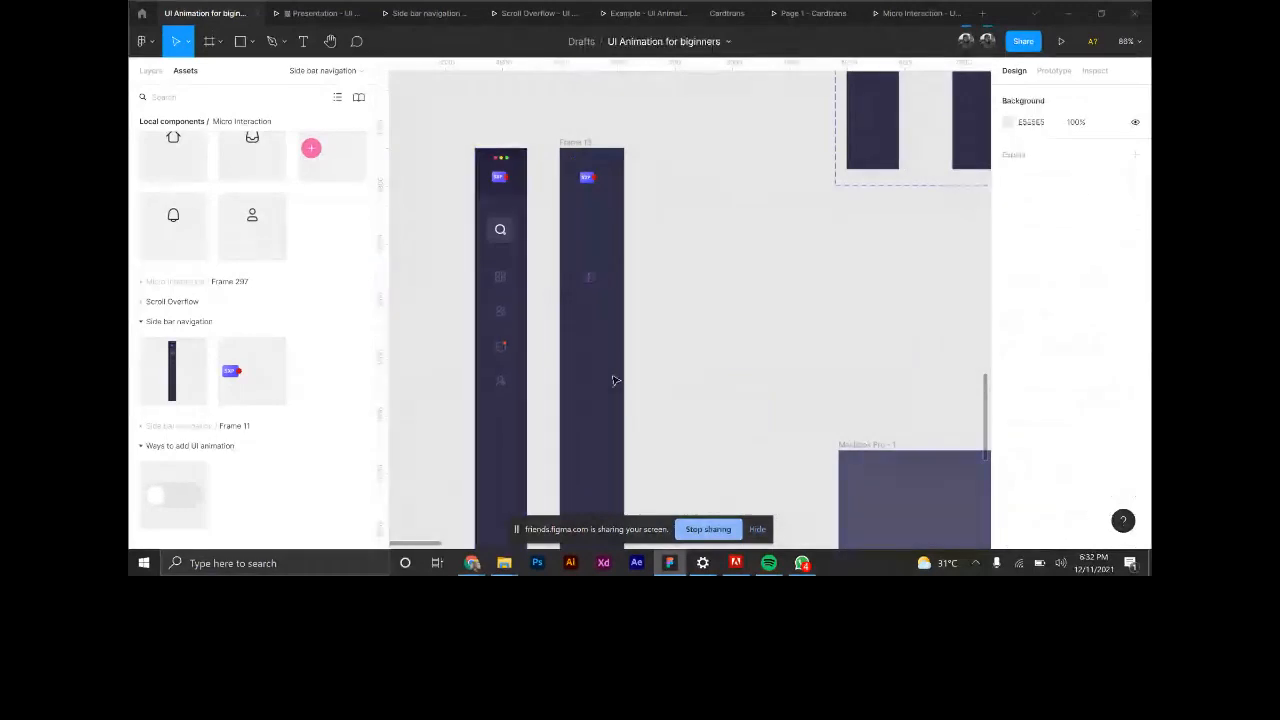
# Switch the dashboard instance in Frame 13 to the Expend variant and to the Highlight variant.
pyautogui.click(591, 283)
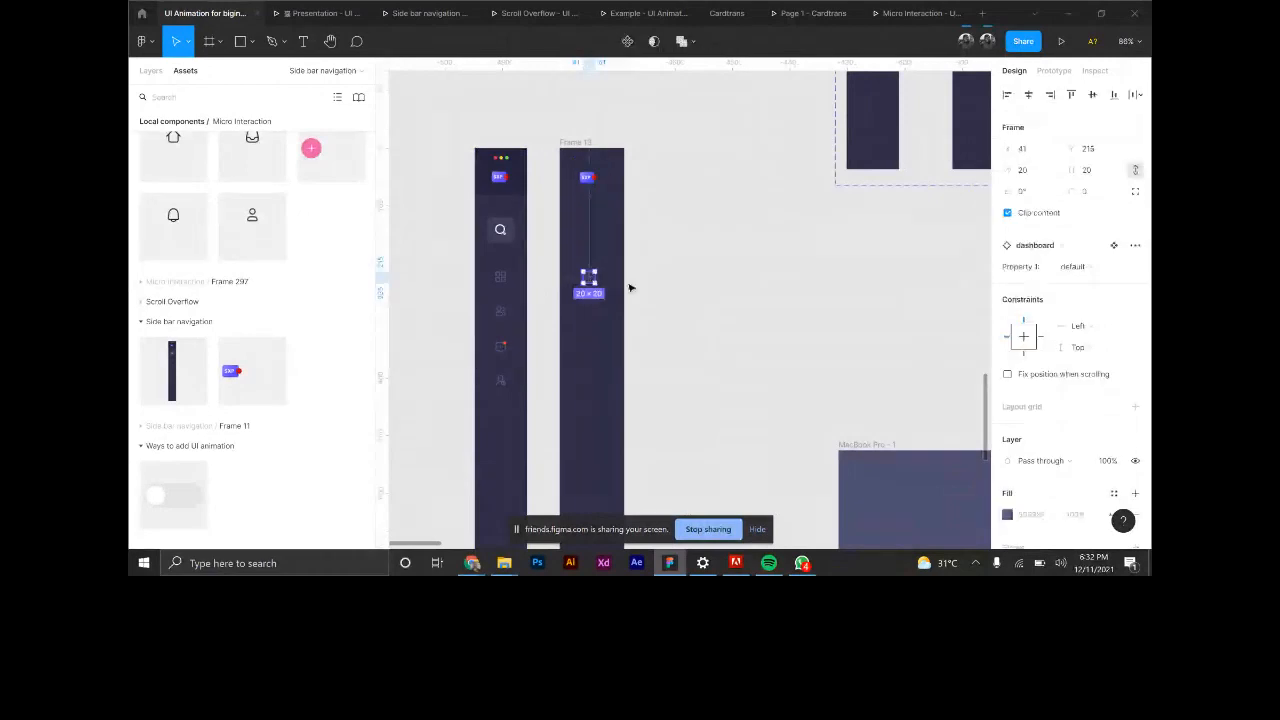
pyautogui.click(1096, 271)
pyautogui.click(1096, 285)
pyautogui.click(1088, 268)
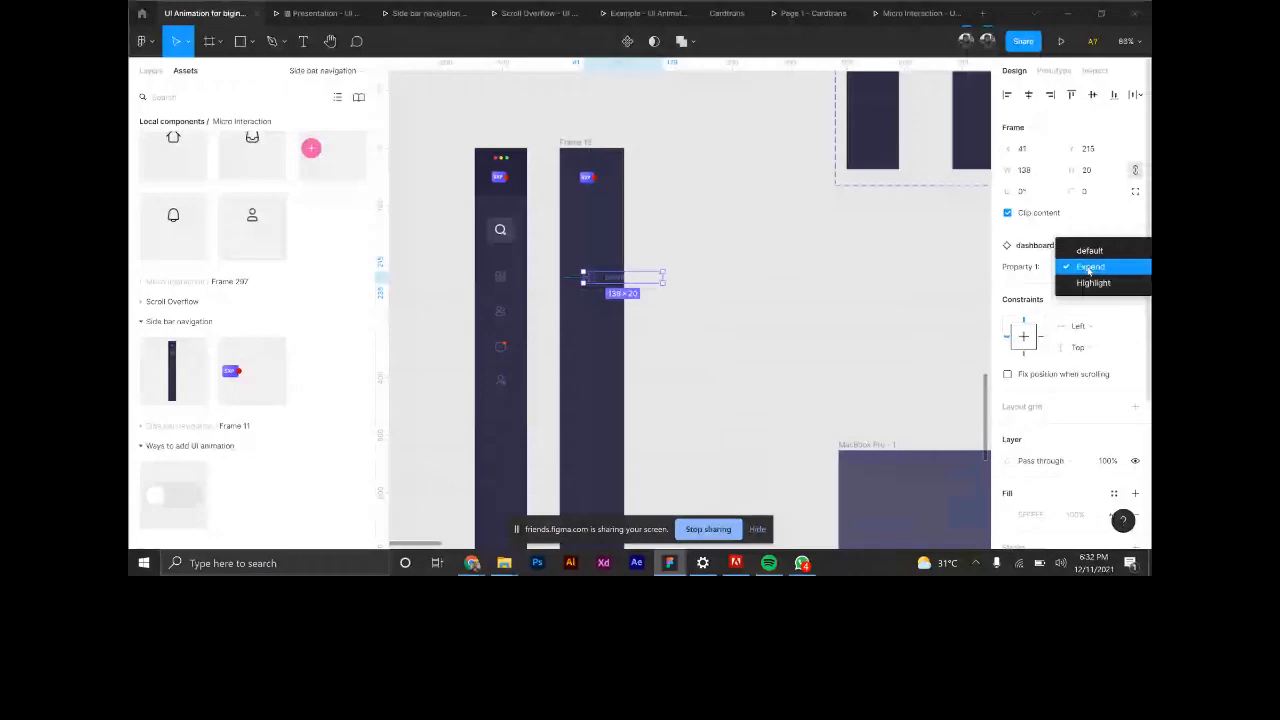
pyautogui.click(1093, 283)
pyautogui.click(705, 495)
pyautogui.scroll(-1, 705, 495)
# Delete the dashboard instance and the whole of Frame 13 from the canvas.
pyautogui.click(605, 301)
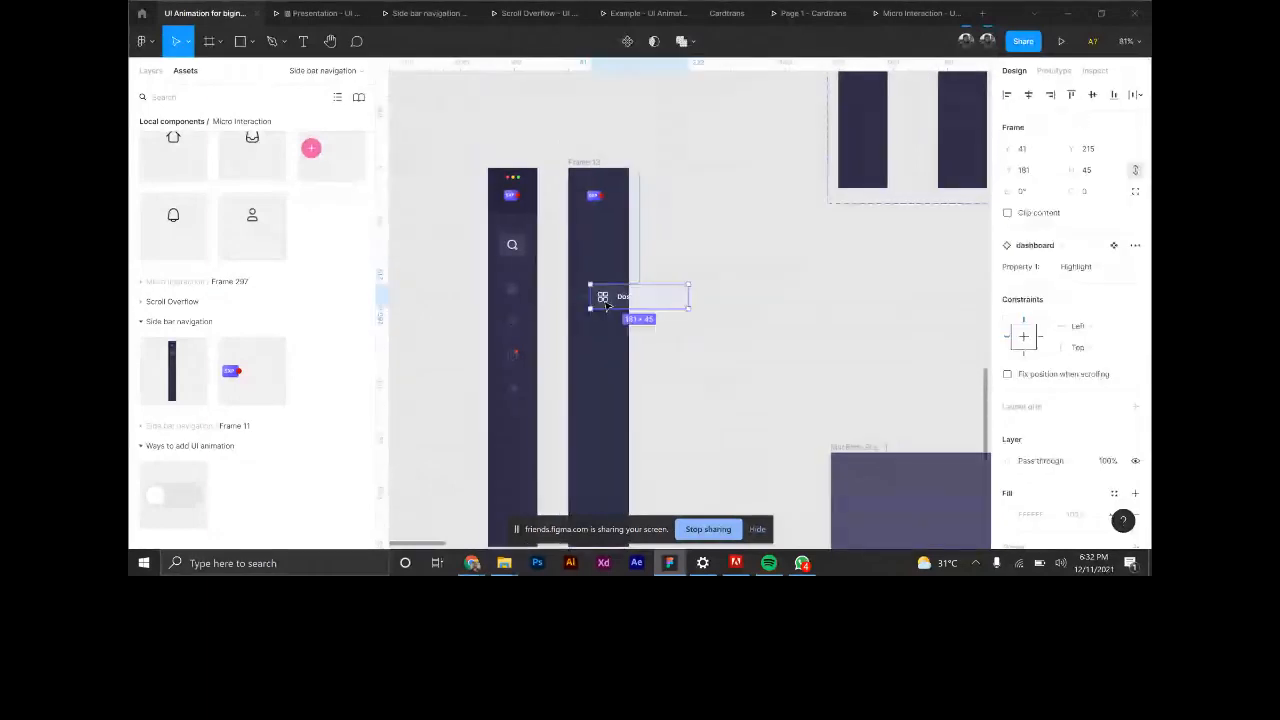
pyautogui.press('Delete')
pyautogui.click(573, 164)
pyautogui.press('Delete')
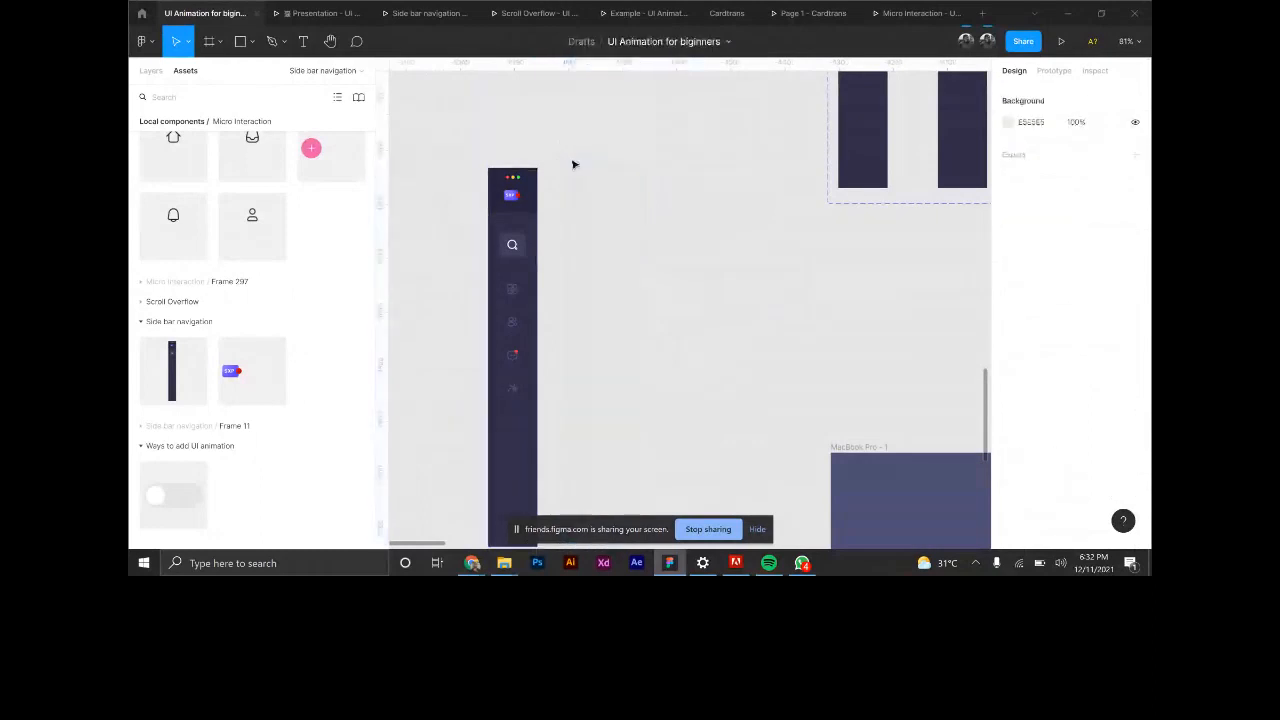
# Inspect the standalone sidebar instance and the Default and Variant2 sidebars in the Frame 5 component set.
pyautogui.click(495, 280)
pyautogui.scroll(-4, 490, 279)
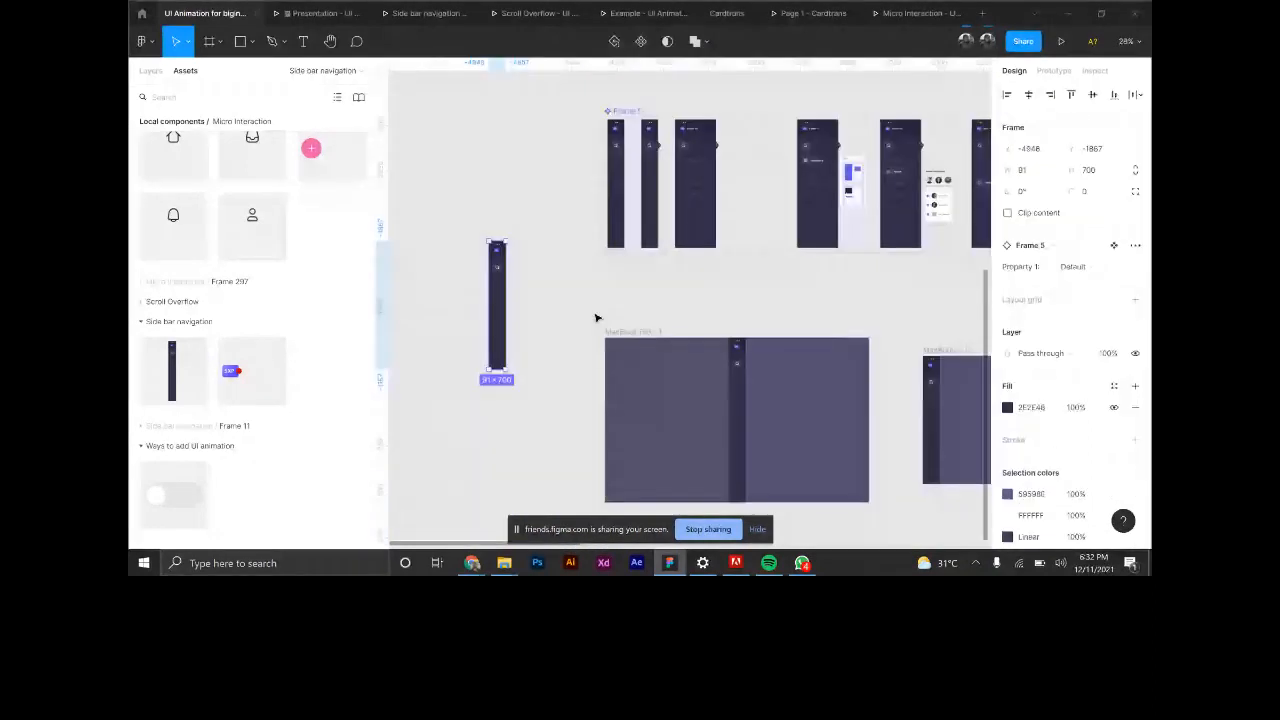
pyautogui.scroll(4, 703, 122)
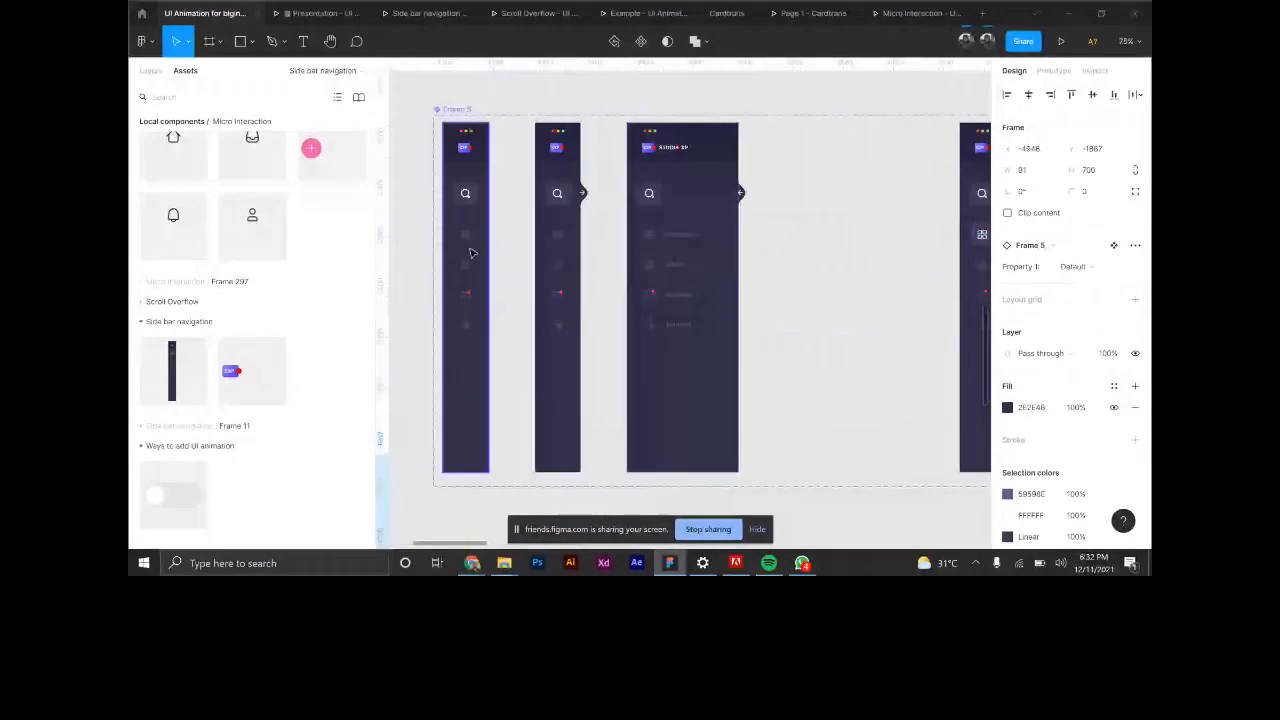
pyautogui.click(562, 254)
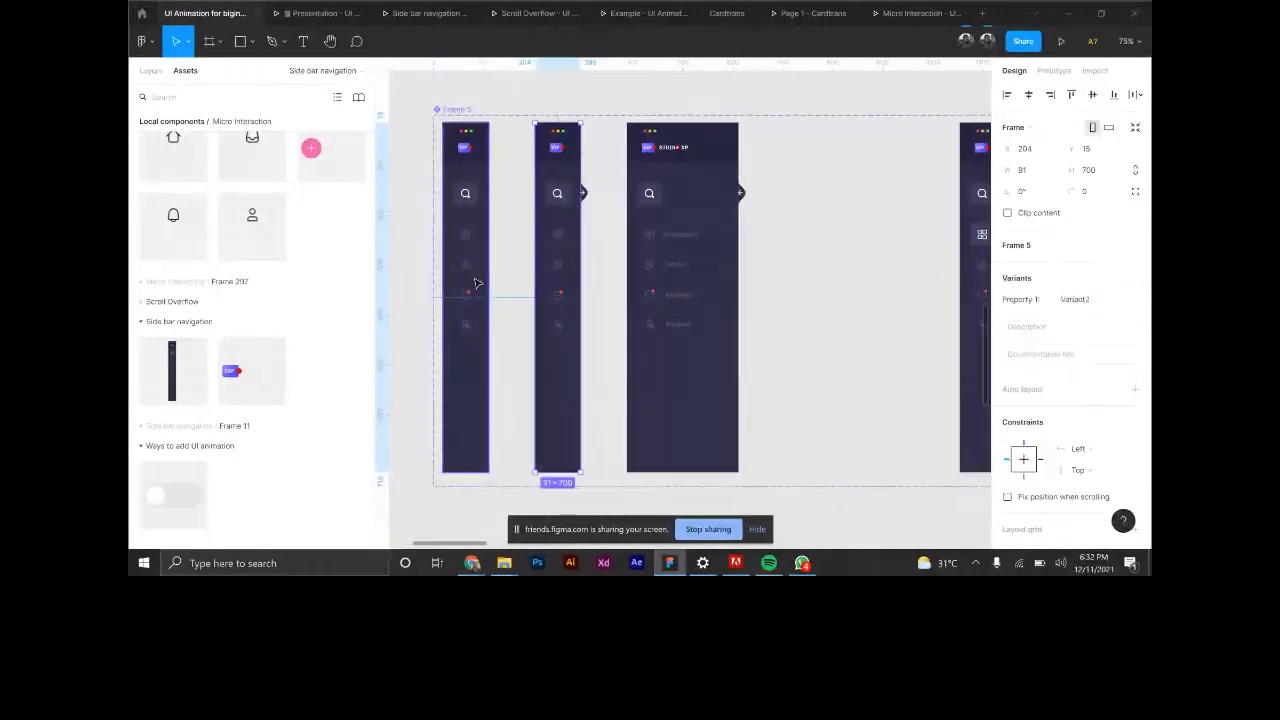
pyautogui.click(476, 284)
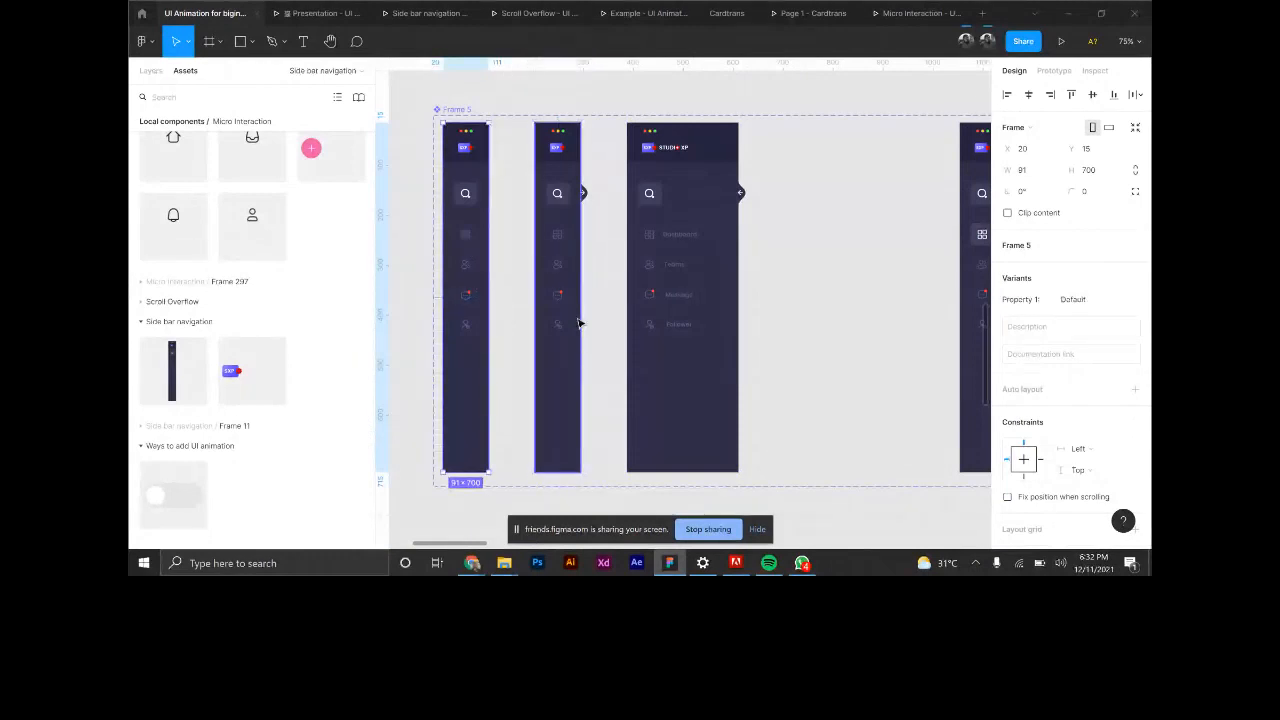
pyautogui.moveTo(479, 272); pyautogui.dragTo(523, 271)
pyautogui.hotkey('ctrl', 'z')
pyautogui.scroll(-5, 395, 210)
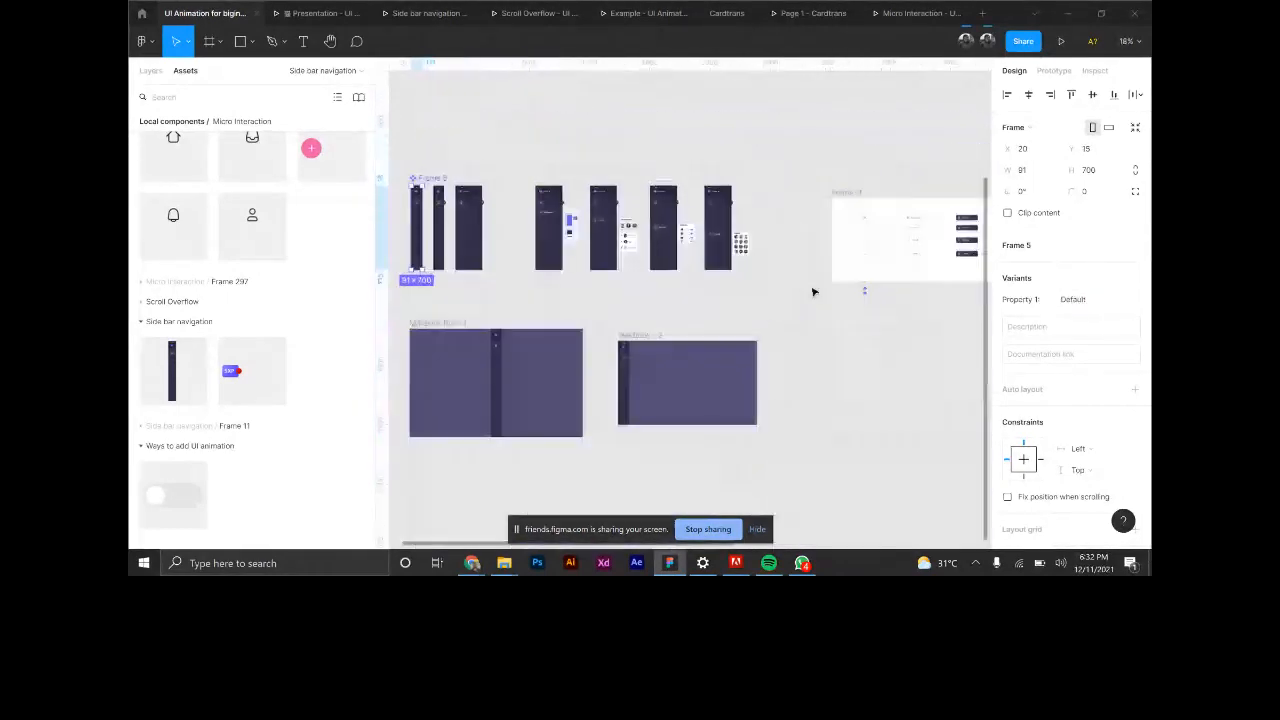
# Add a new variant to the Frame 5 component set, move it beside the Default sidebar and delete it.
pyautogui.click(747, 263)
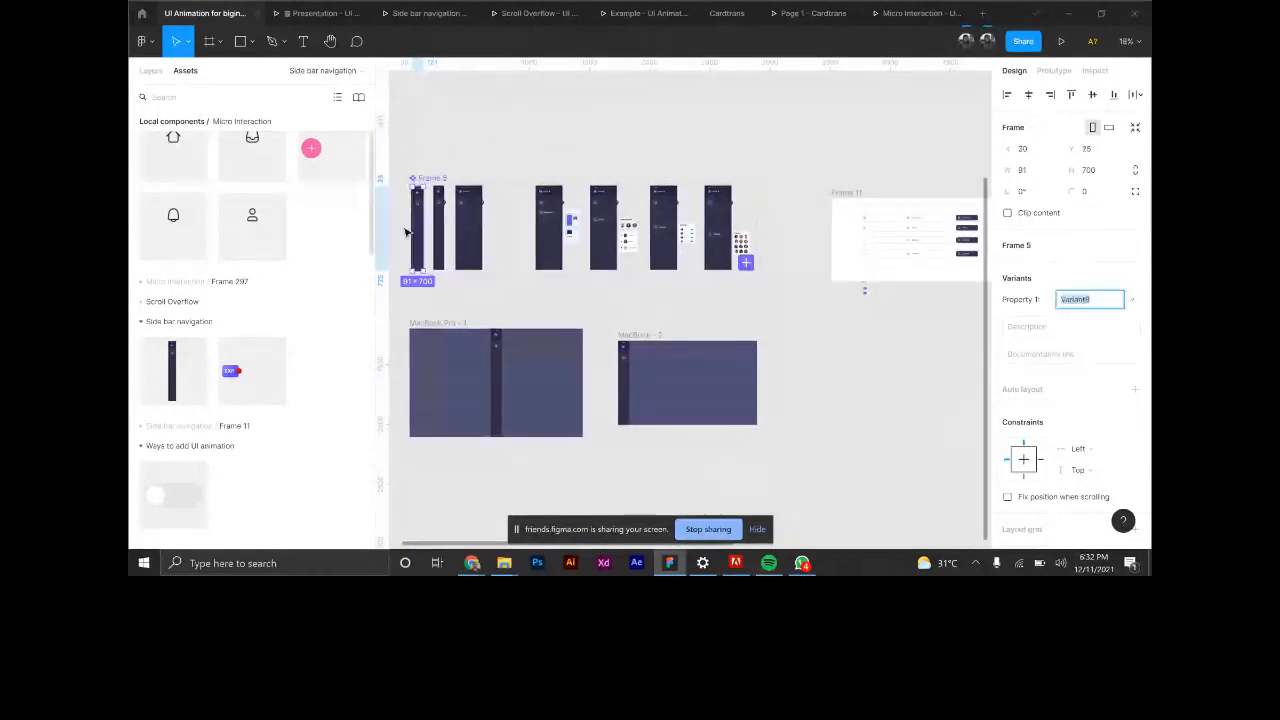
pyautogui.scroll(5, 406, 232)
pyautogui.moveTo(462, 232); pyautogui.dragTo(517, 240)
pyautogui.press('Delete')
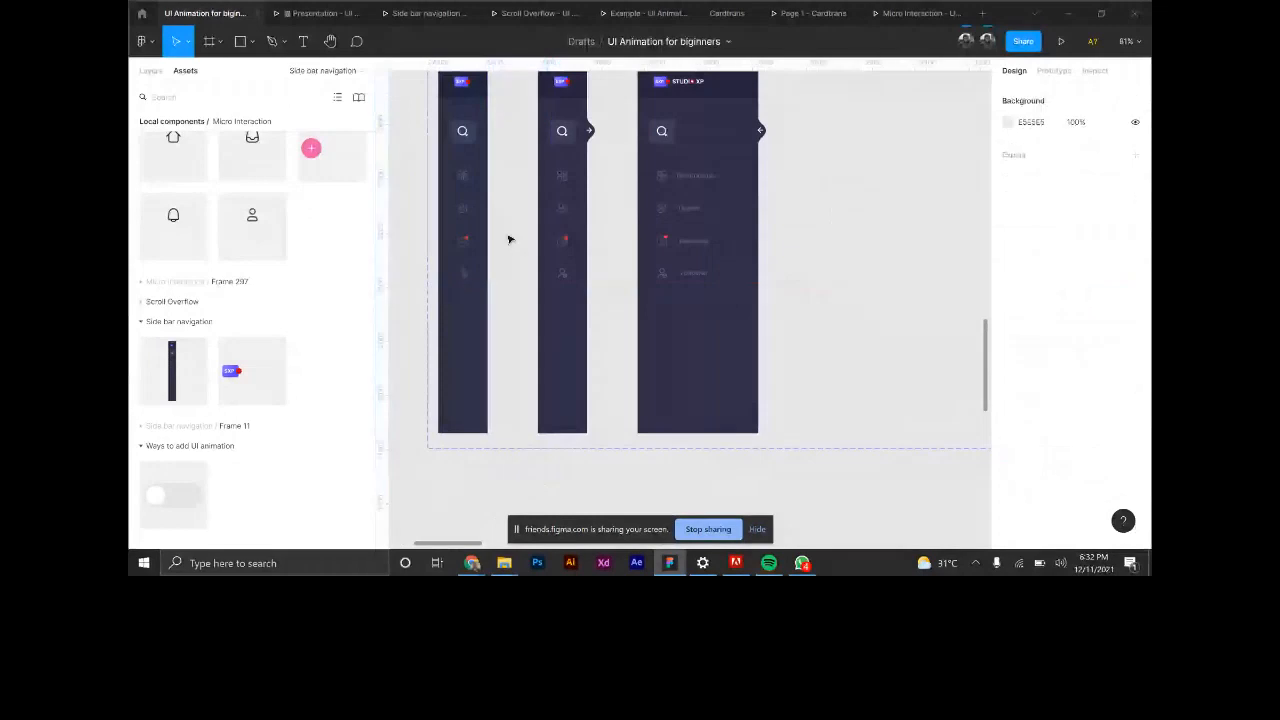
# Compare the collapsed Variant2 sidebar and its edge arrow with the Default sidebar.
pyautogui.scroll(-3, 540, 238)
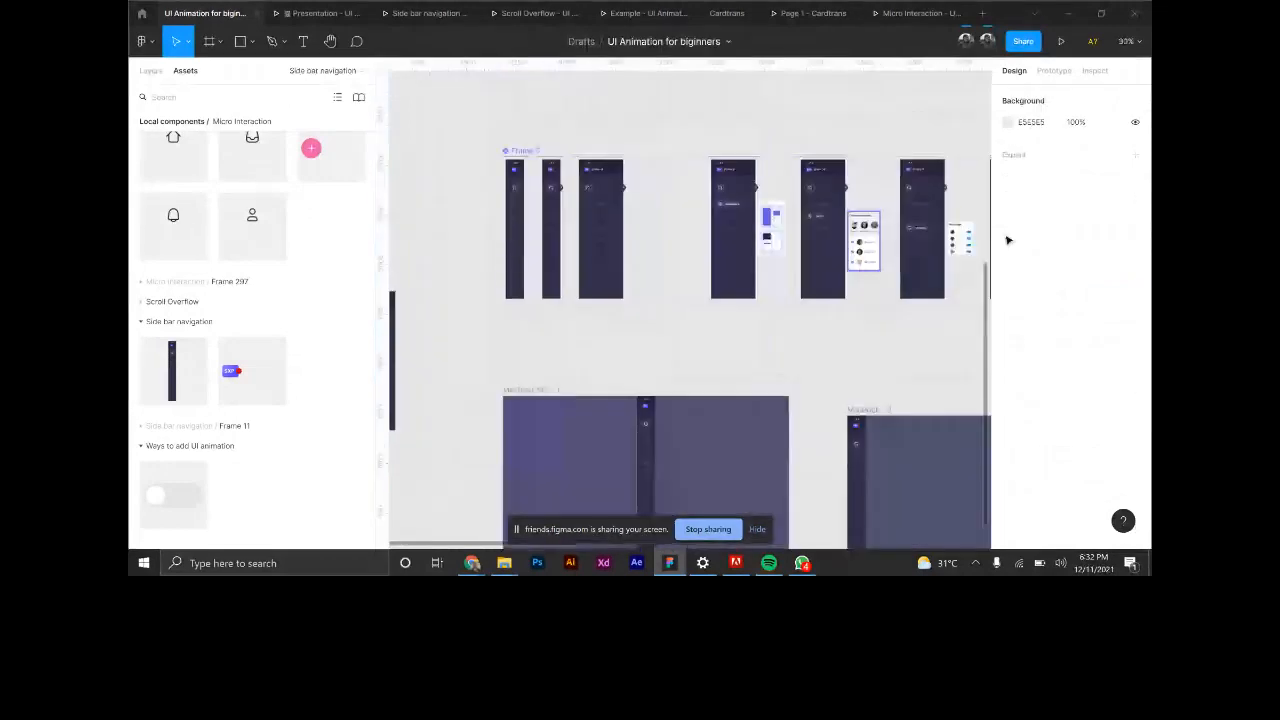
pyautogui.scroll(3, 522, 184)
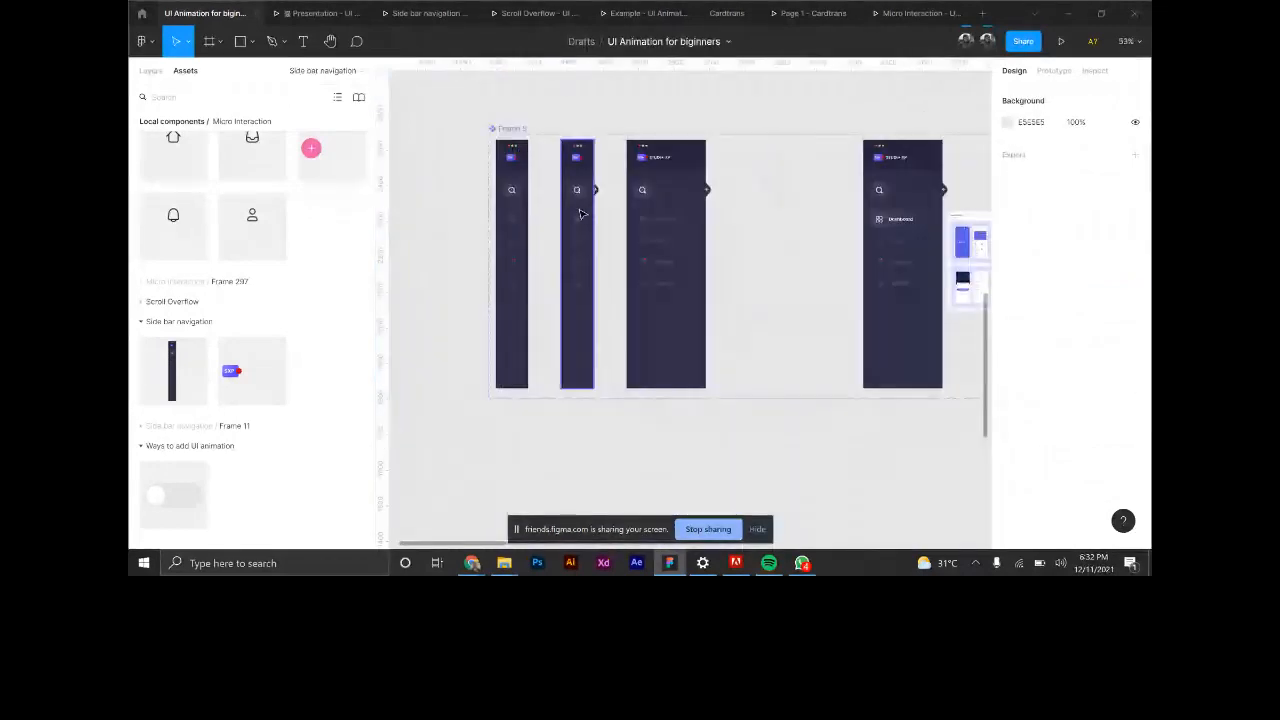
pyautogui.click(570, 190)
pyautogui.scroll(2, 553, 188)
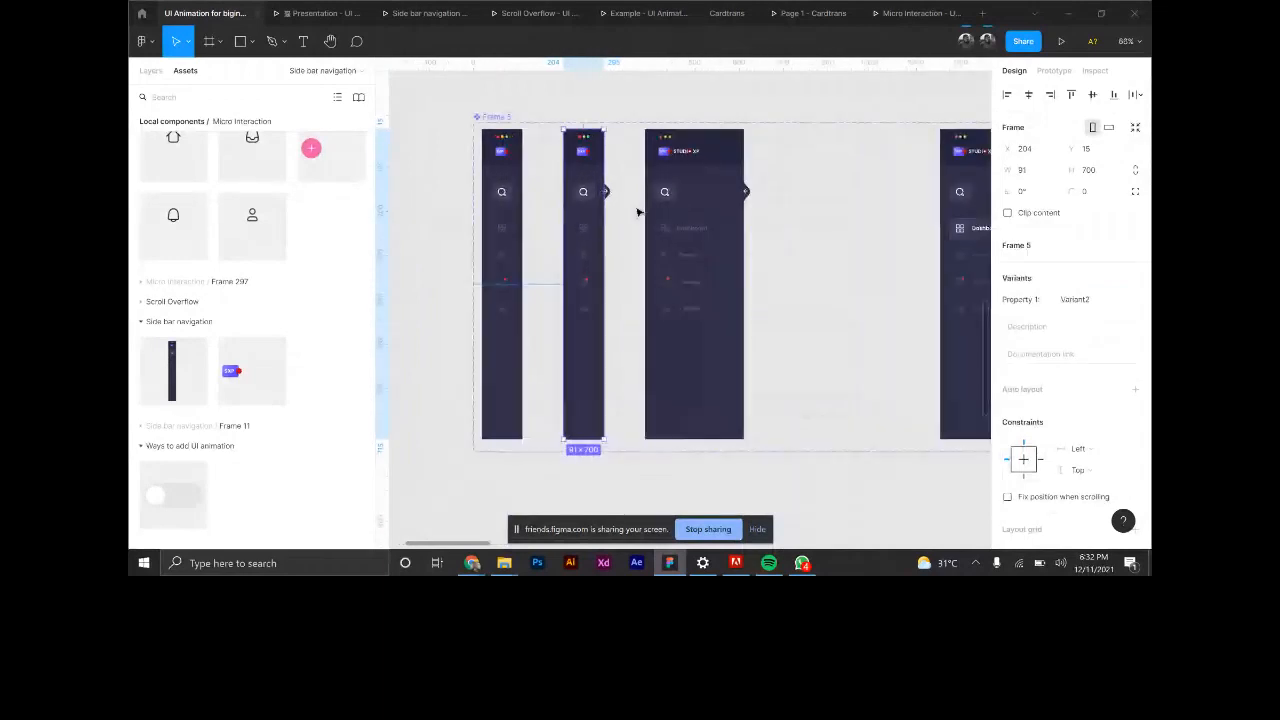
pyautogui.moveTo(456, 162); pyautogui.dragTo(532, 344)
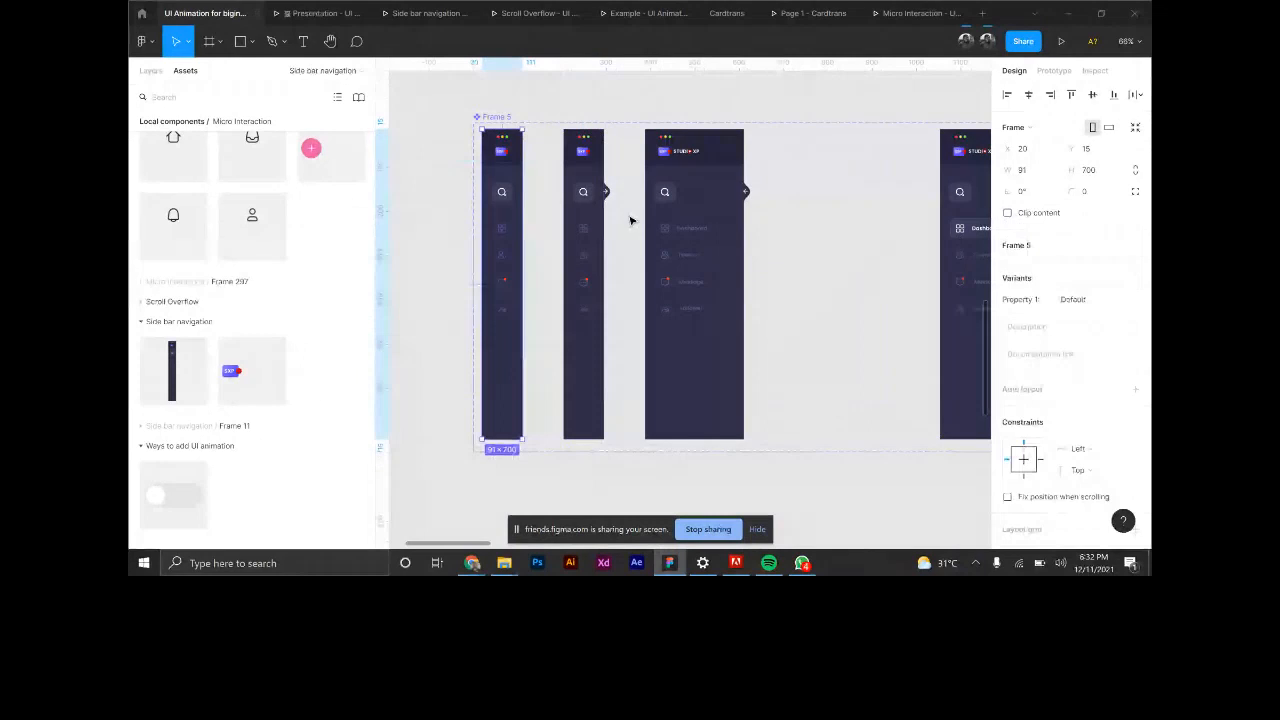
# Select the hidden arrow group beside the search icon in the Default sidebar to check its layer opacity.
pyautogui.scroll(1, 630, 220)
pyautogui.press('Escape')
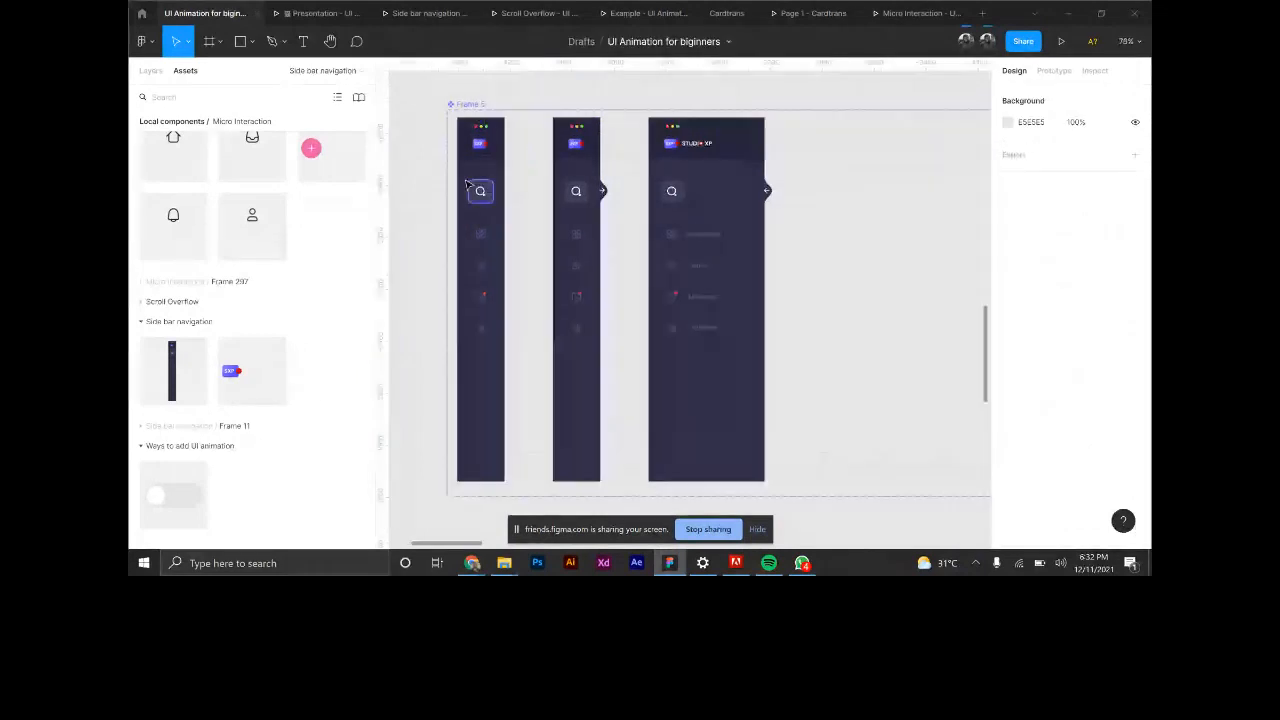
pyautogui.scroll(7, 465, 183)
pyautogui.doubleClick(562, 217)
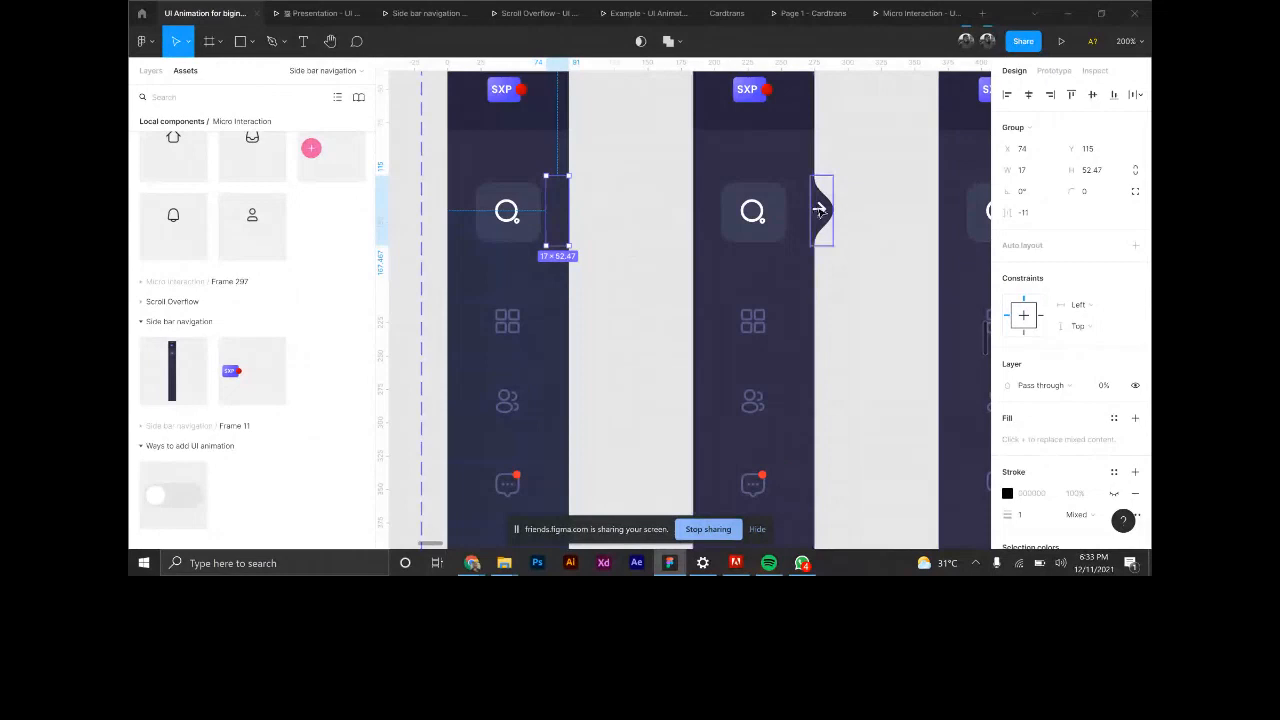
# Compare the layer opacity of the arrow groups in the Variant2 and Default sidebars.
pyautogui.click(819, 210)
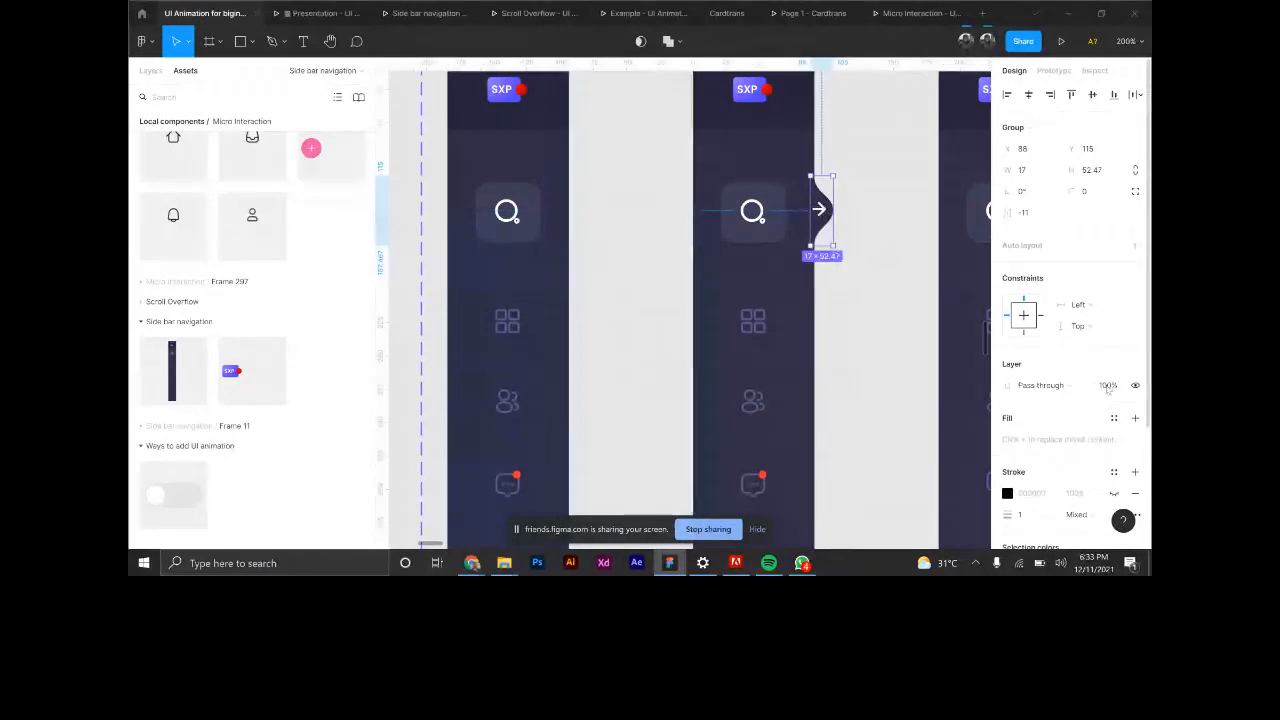
pyautogui.click(556, 211)
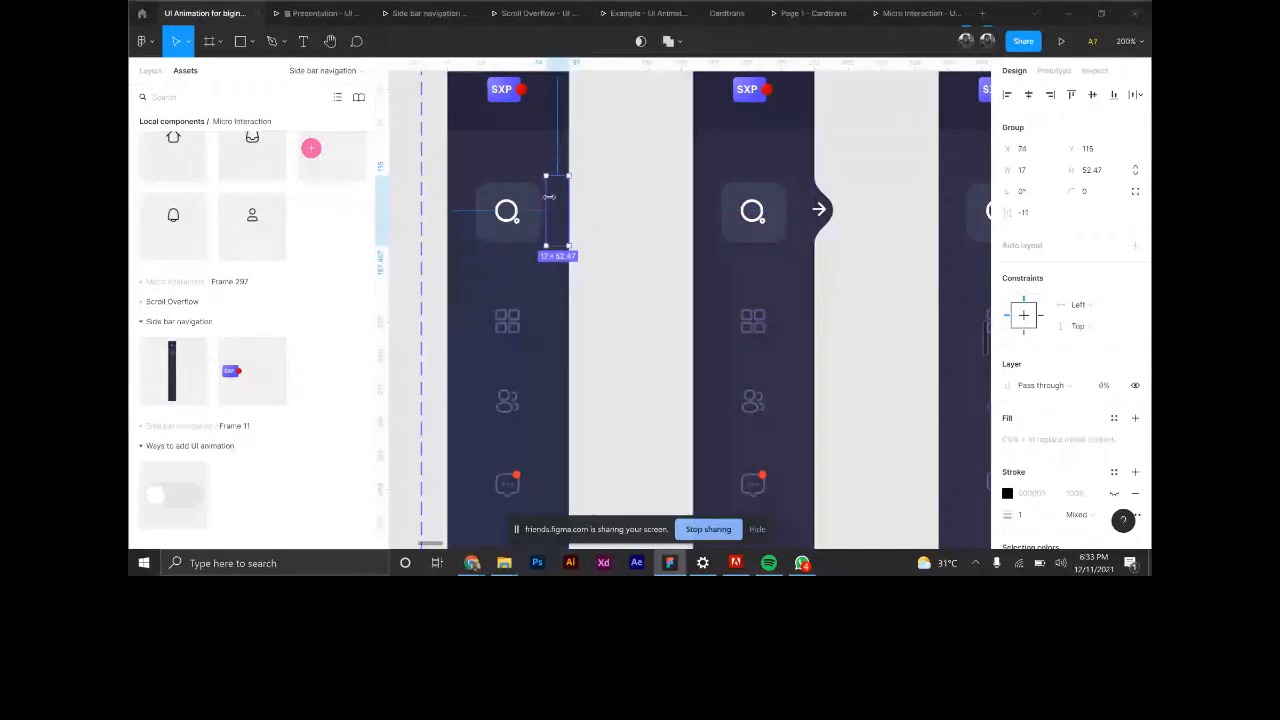
pyautogui.click(819, 210)
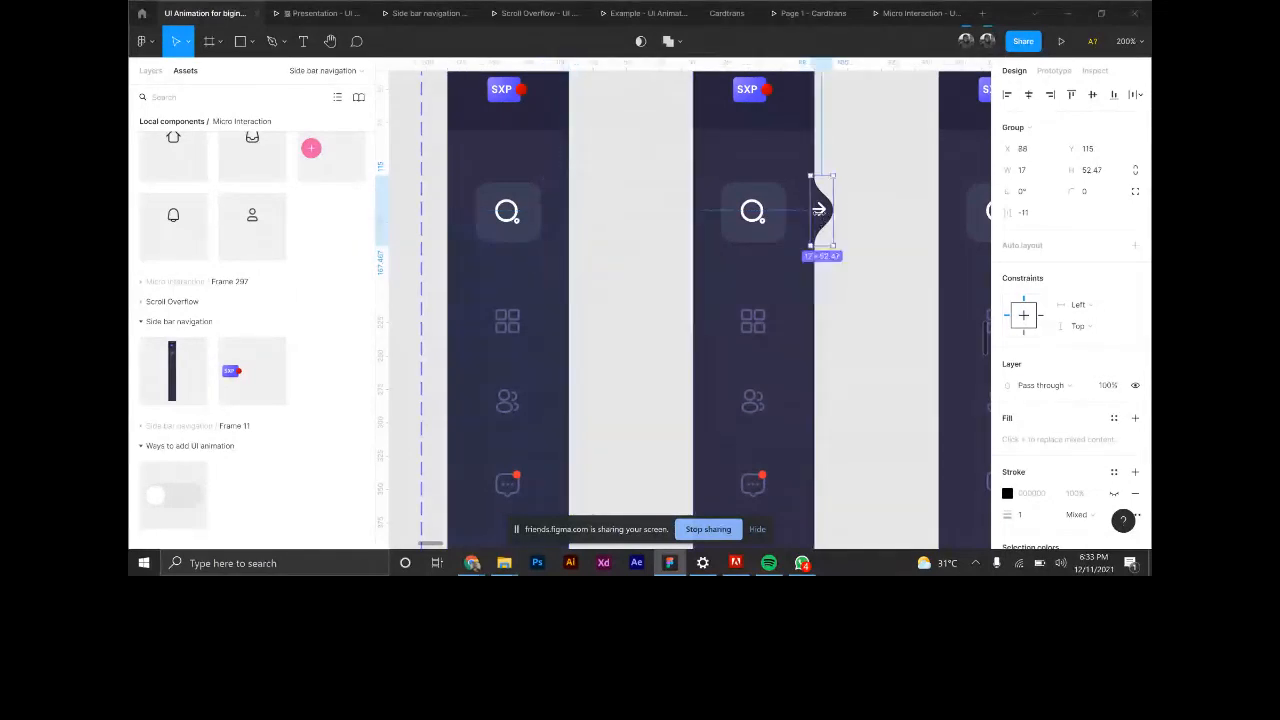
# Set the layer opacity of the hidden arrow group in the Default sidebar to 100%.
pyautogui.click(556, 206)
pyautogui.click(556, 206)
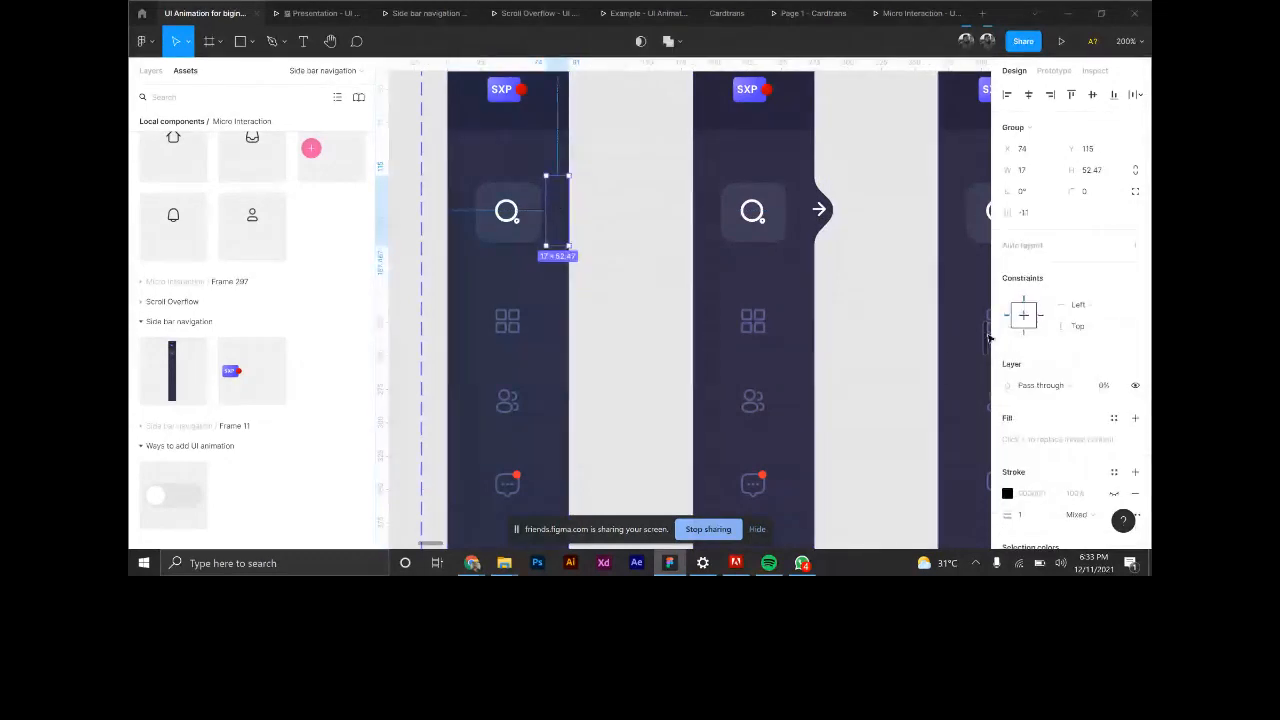
pyautogui.click(1104, 385)
pyautogui.write('100')
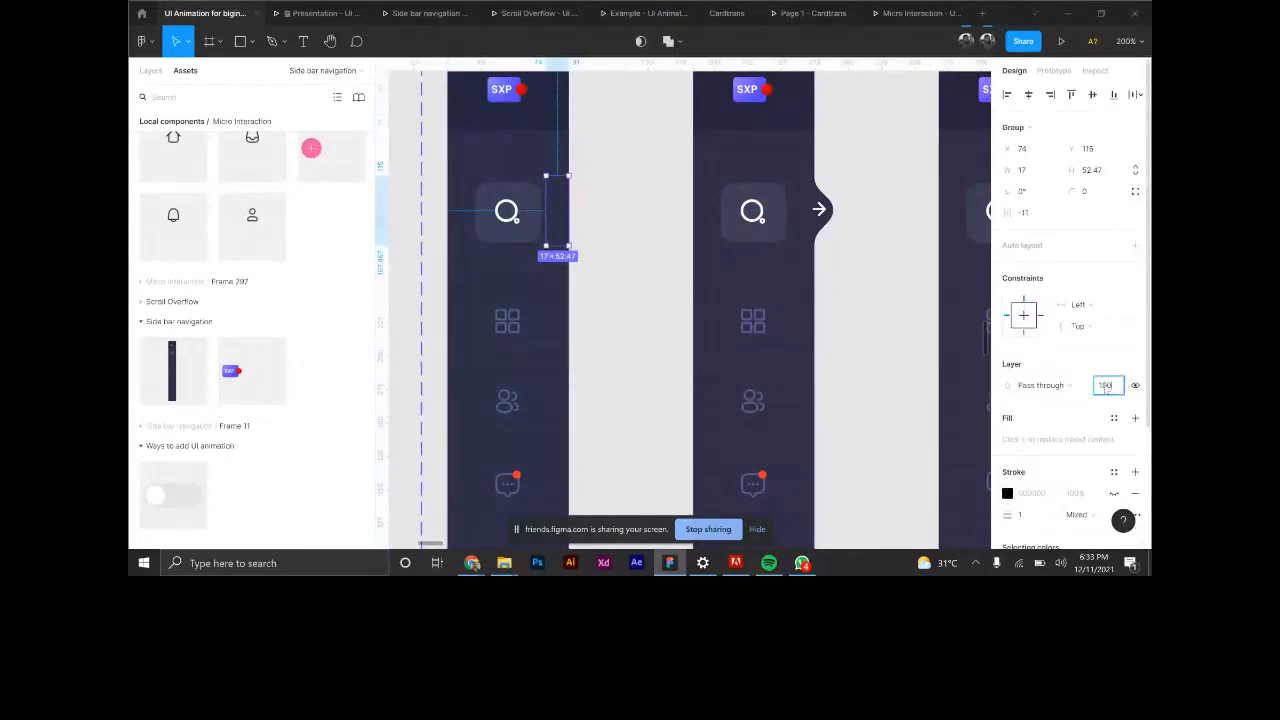
pyautogui.press('Return')
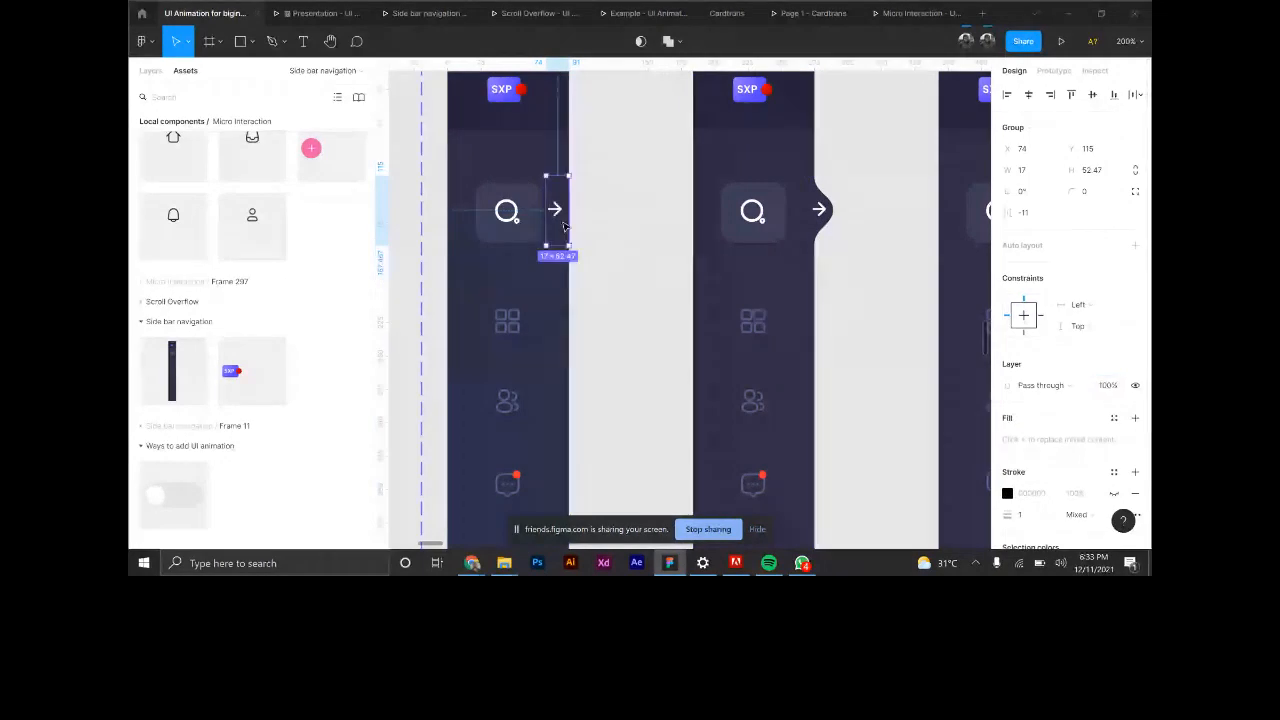
# Nudge the Default sidebar's arrow group outward to X 88 so it protrudes from the edge like Variant2's arrow.
pyautogui.hotkey('shift', 'Right')
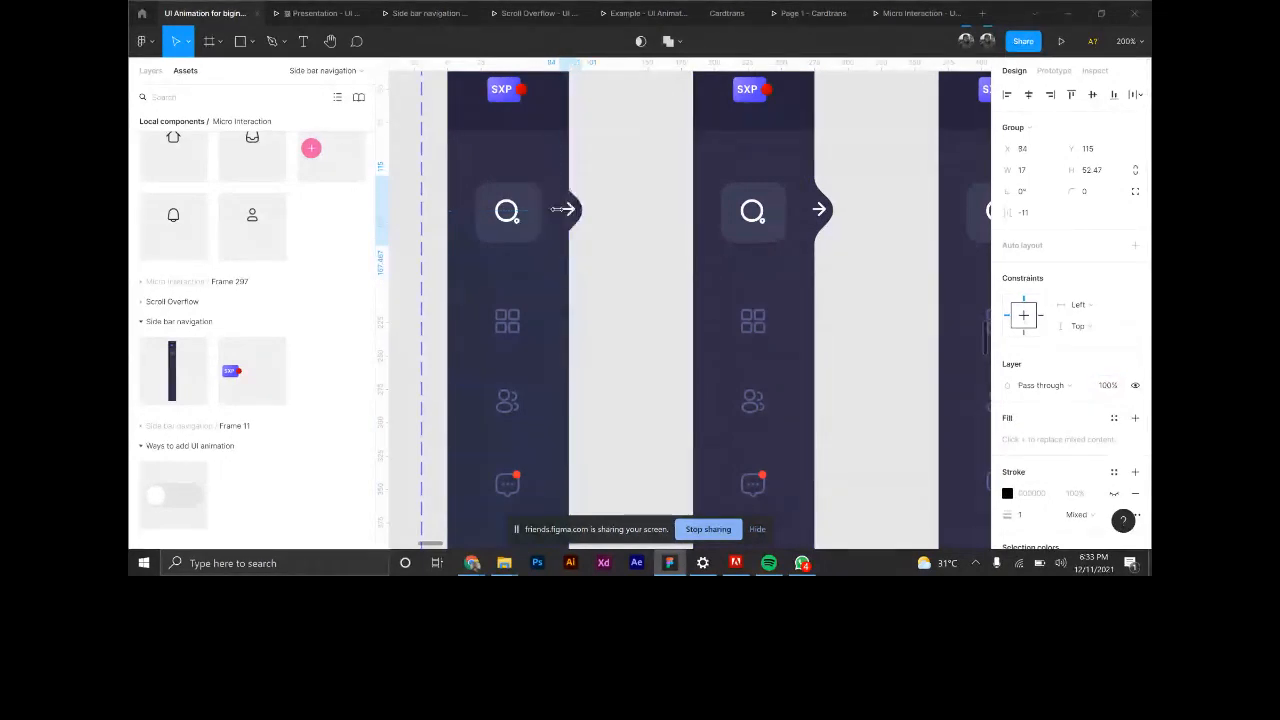
pyautogui.hotkey('shift', 'Right')
pyautogui.press('Left')
pyautogui.press('Left')
pyautogui.press('Left')
pyautogui.press('Left')
pyautogui.press('Left')
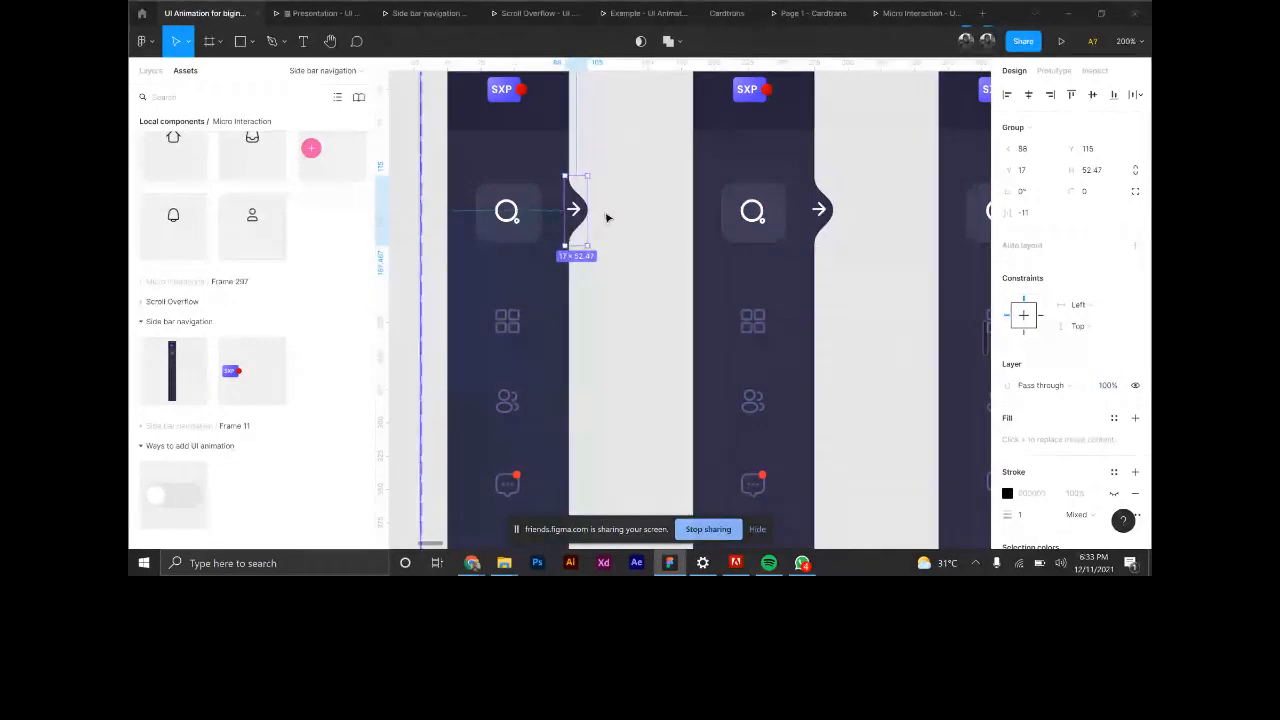
# Compare the Default arrow with Variant2's, and collapse the expanded sidebar with its edge arrow in the Side bar navigation prototype.
pyautogui.scroll(-6, 606, 217)
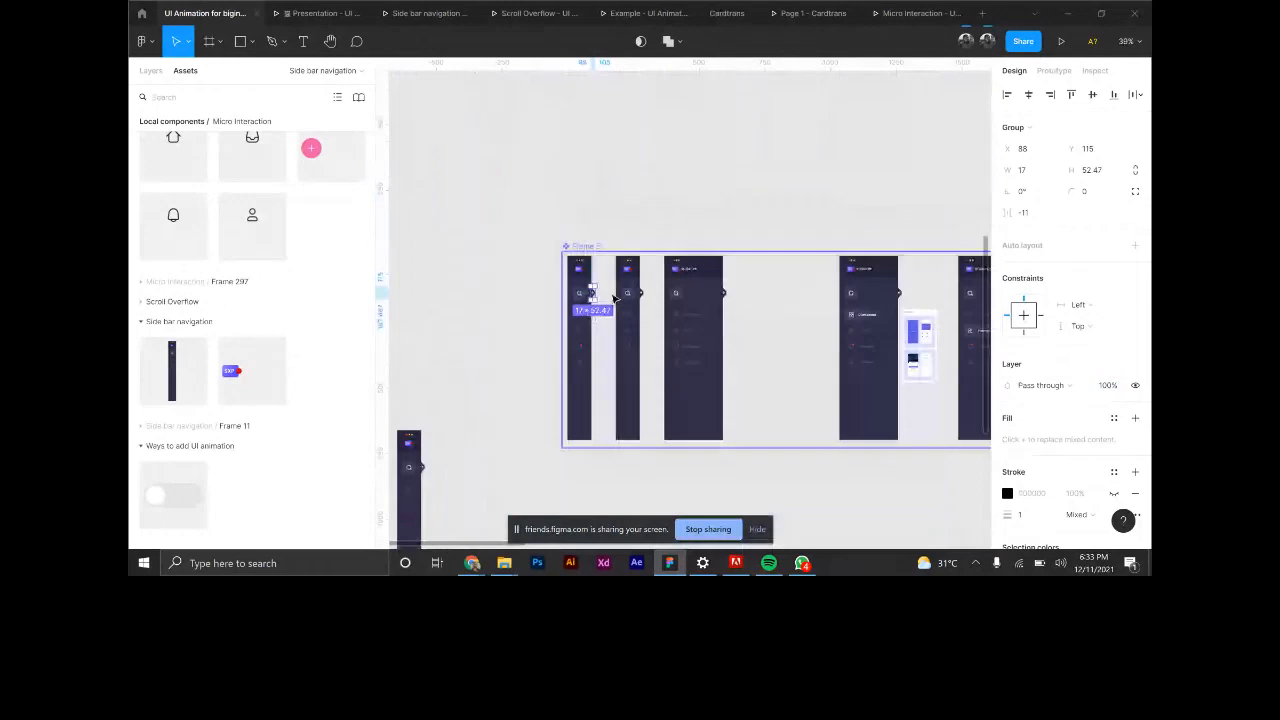
pyautogui.scroll(6, 614, 298)
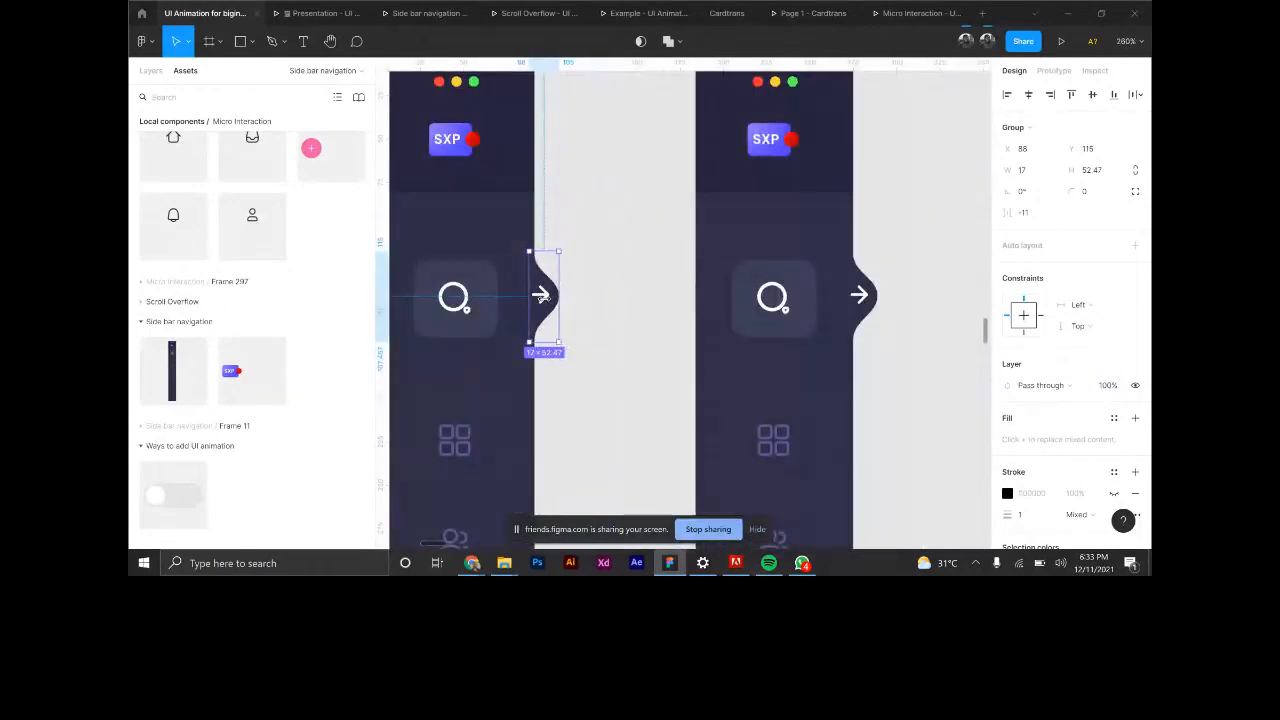
pyautogui.scroll(-1, 530, 287)
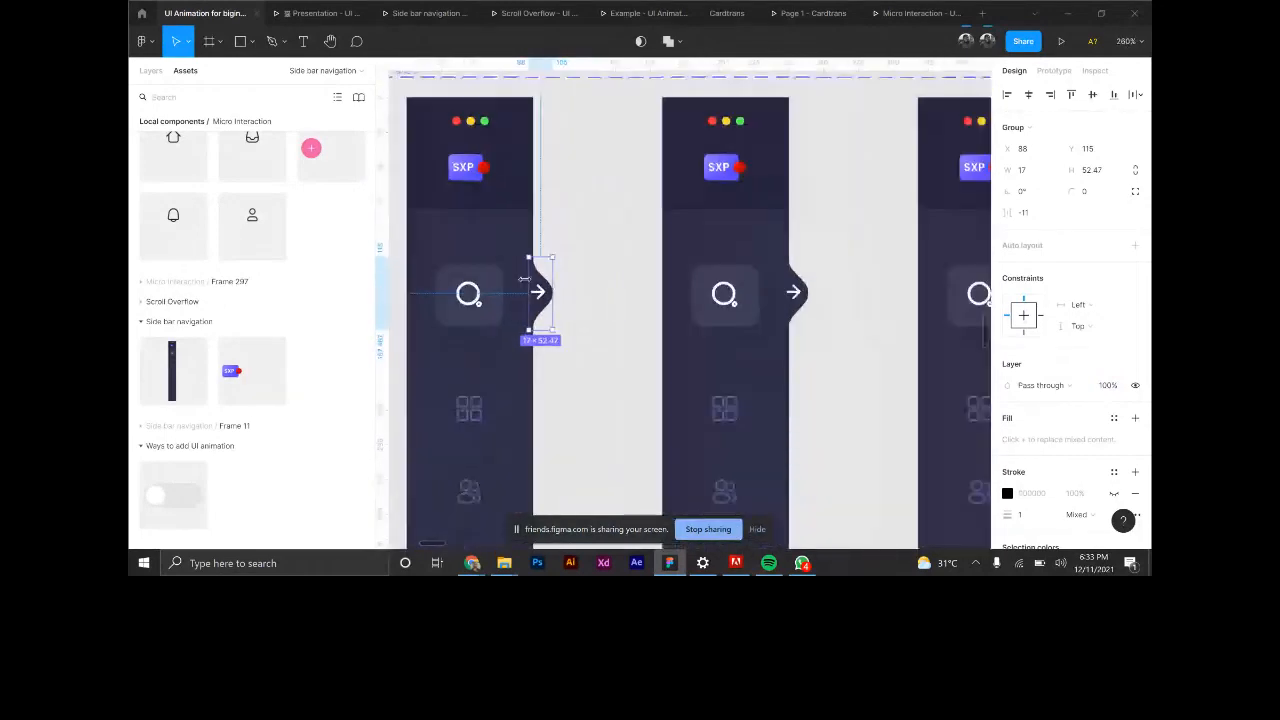
pyautogui.click(425, 14)
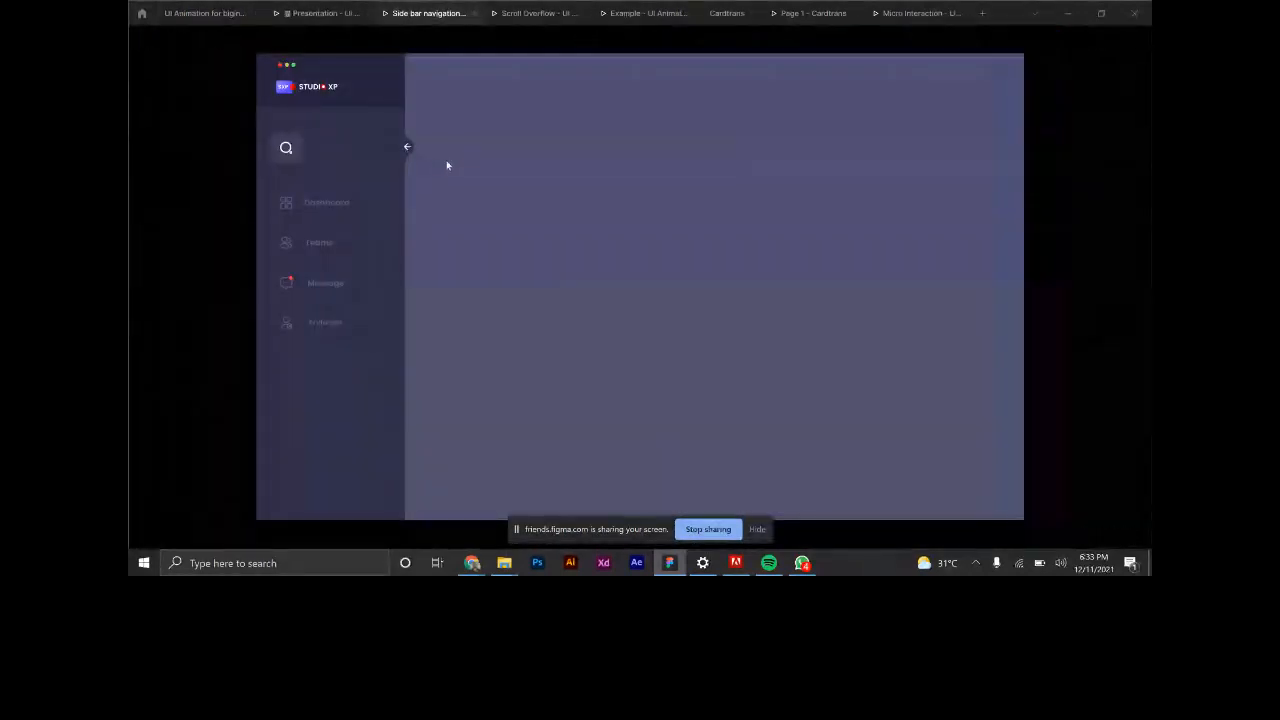
pyautogui.click(407, 147)
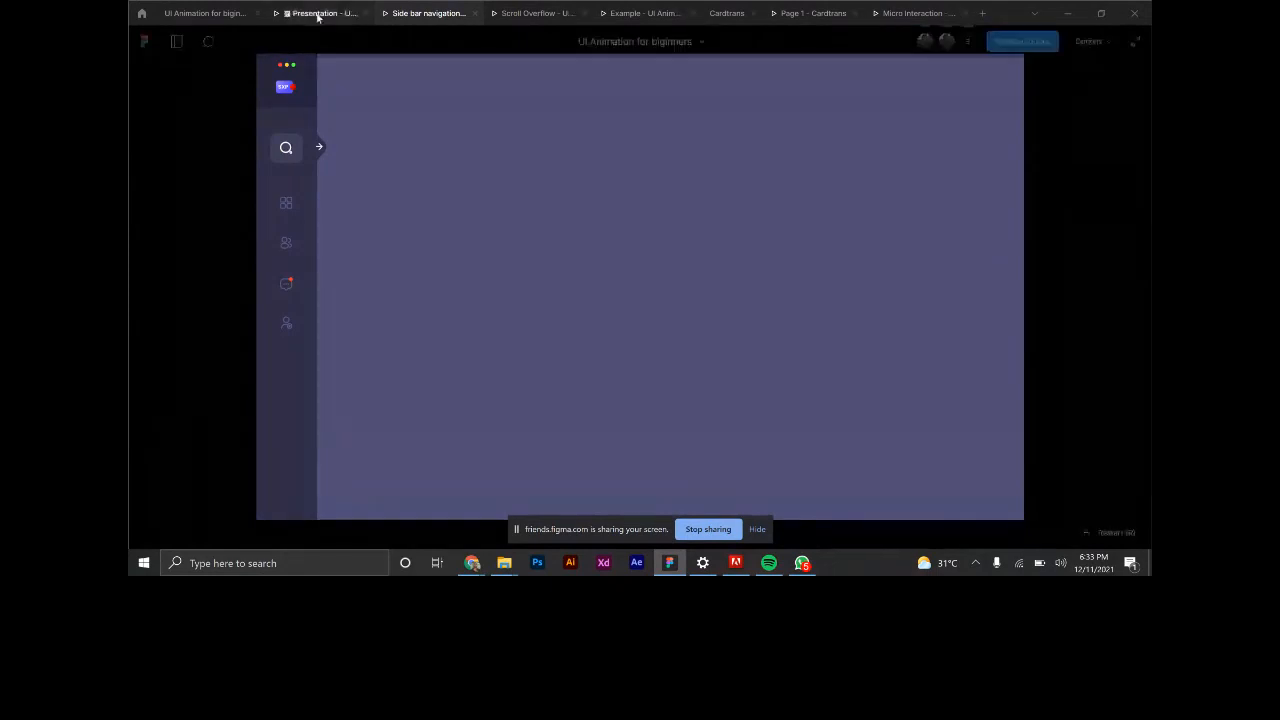
# Return to the UI Animation design file, shift the Default sidebar's arrow group outside its edge and delete it.
pyautogui.click(222, 14)
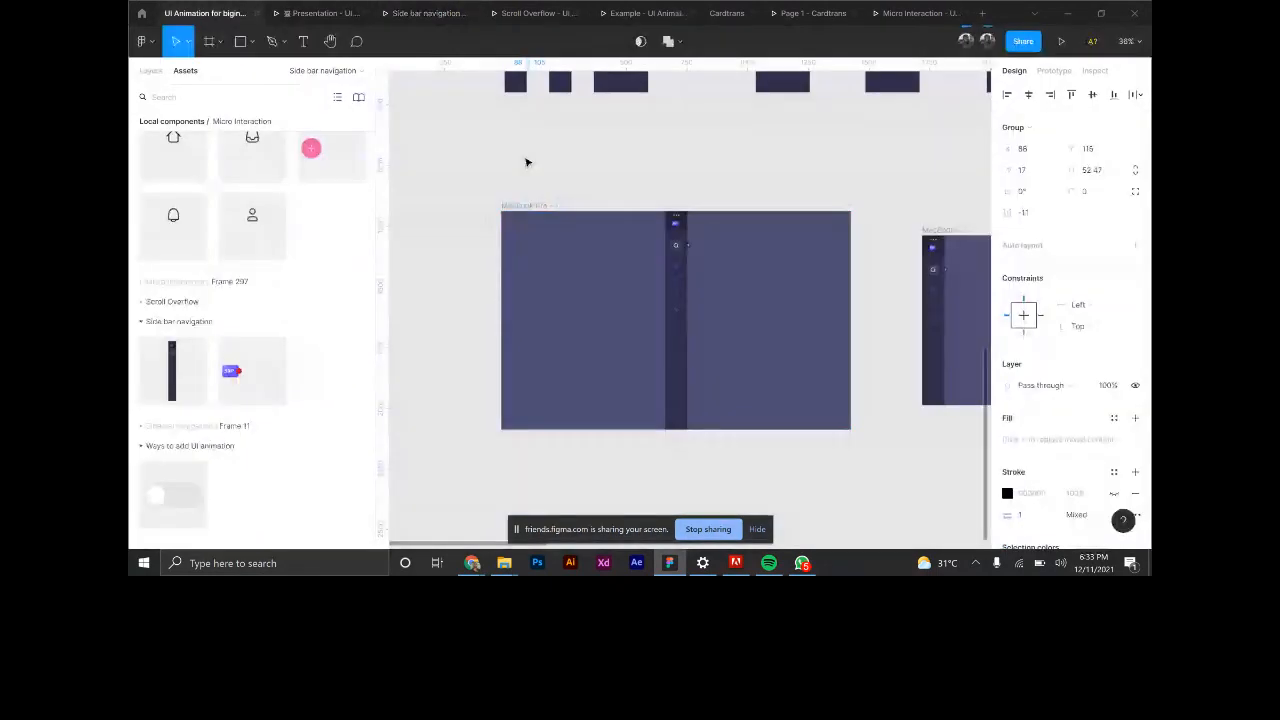
pyautogui.scroll(3, 526, 160)
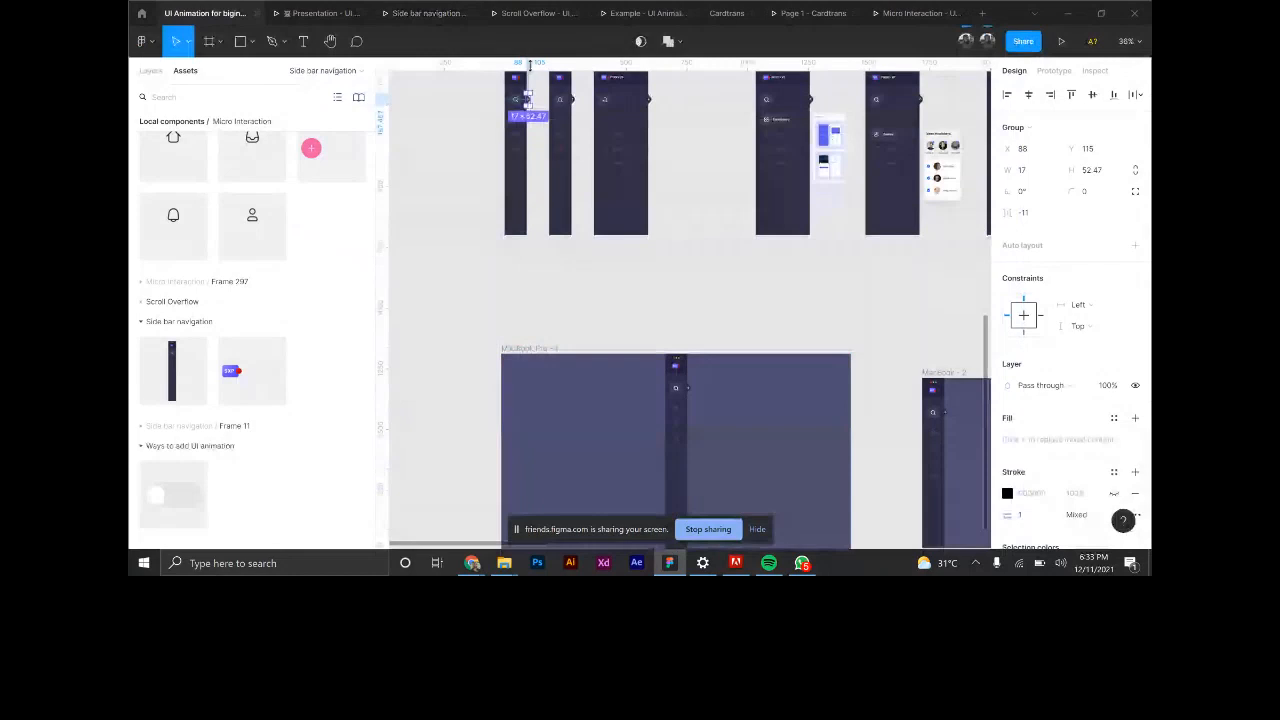
pyautogui.scroll(5, 530, 63)
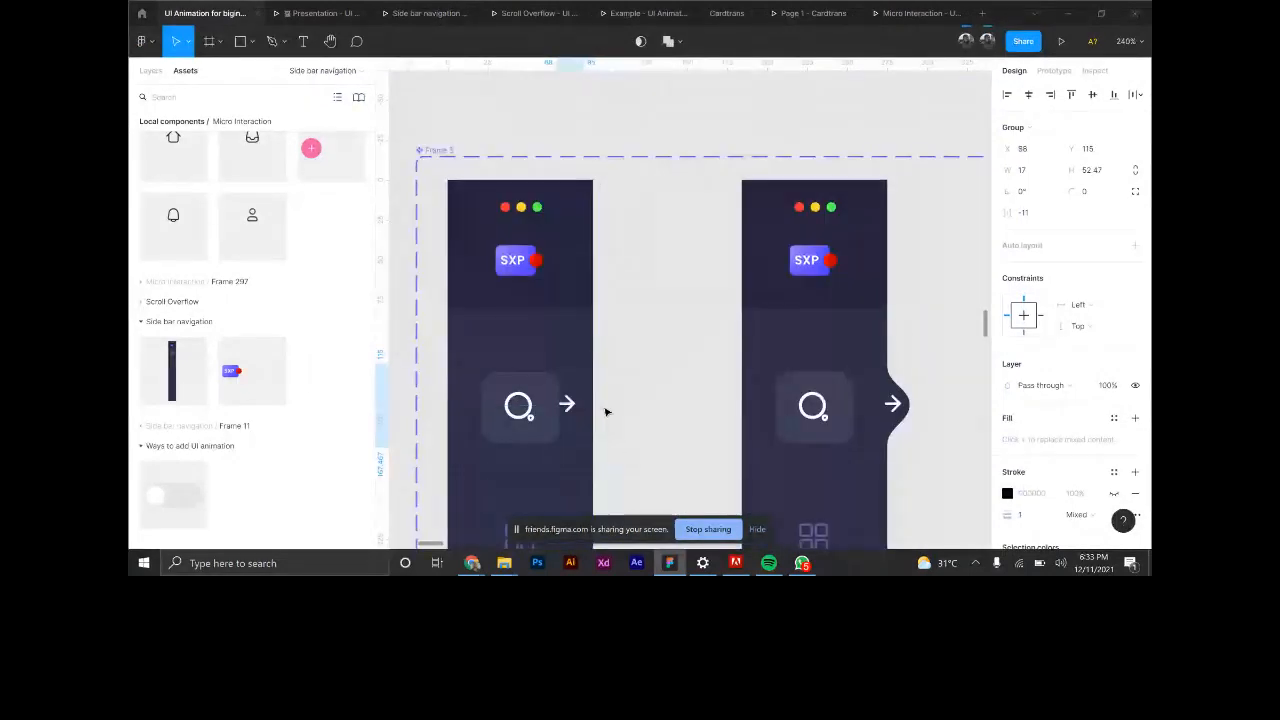
pyautogui.moveTo(600, 404); pyautogui.dragTo(609, 405)
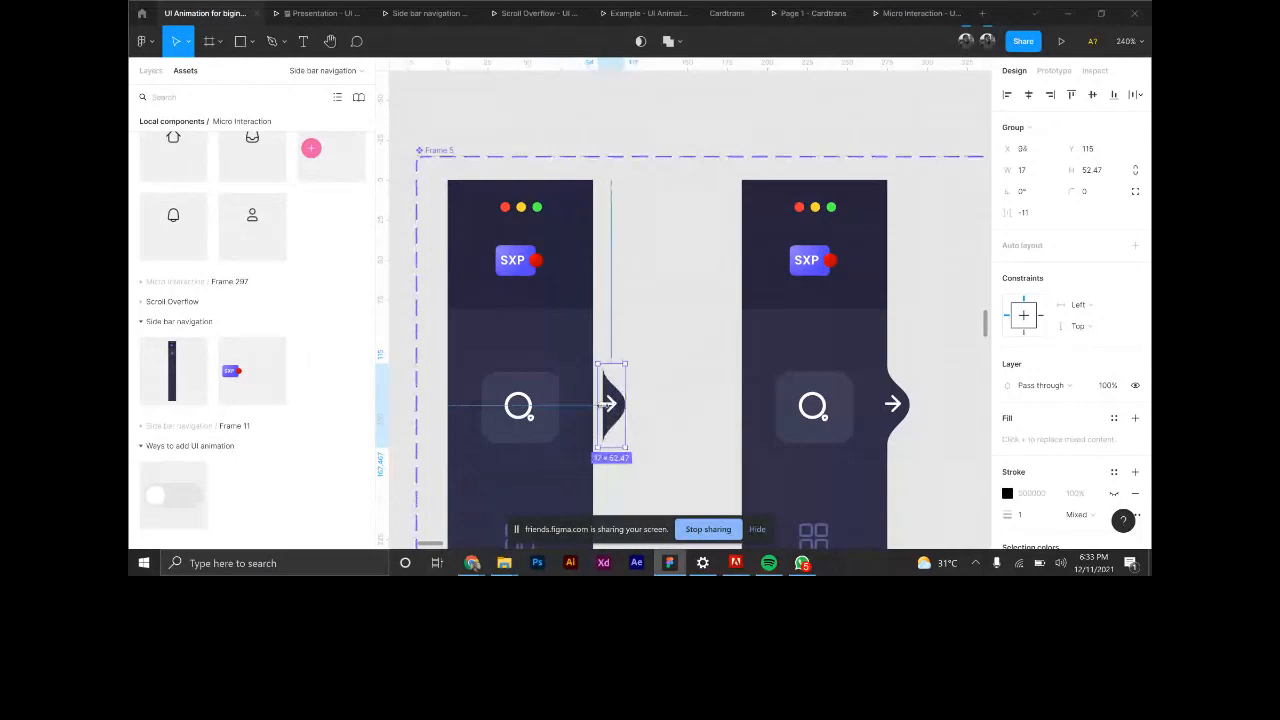
pyautogui.press('Delete')
pyautogui.click(567, 399)
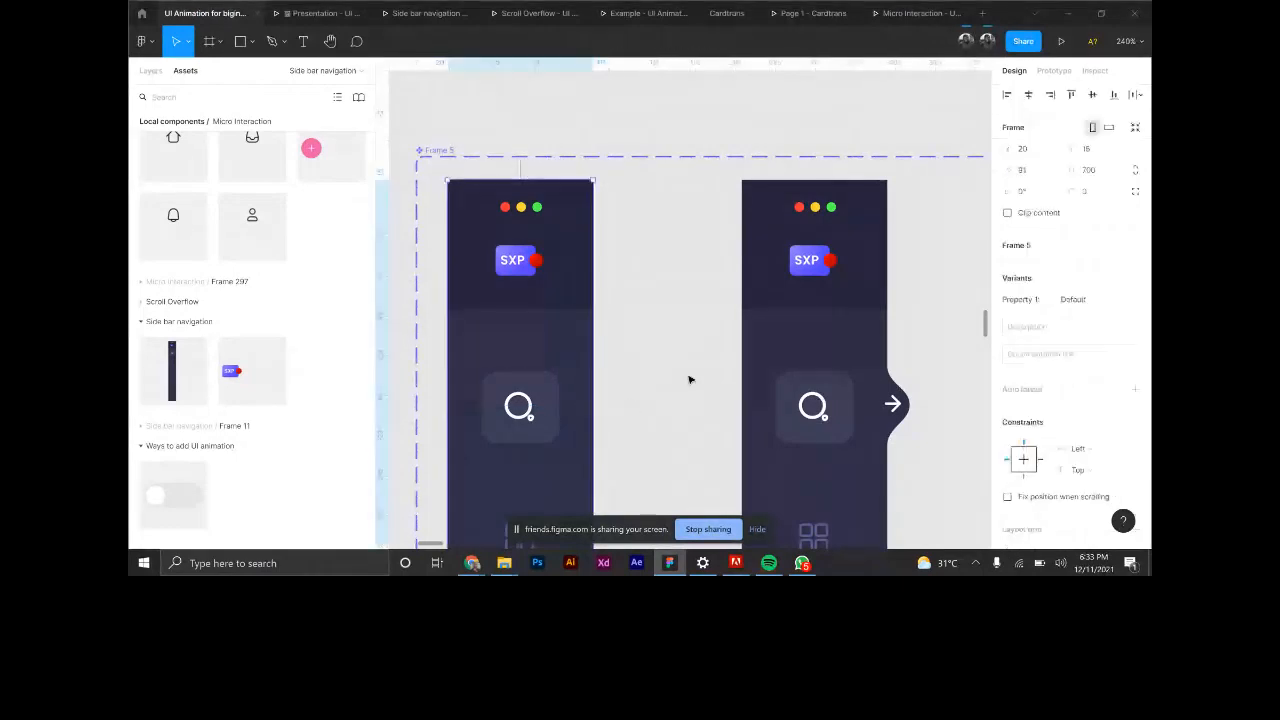
# Select the Variant2 sidebar, check the collapsed sidebar in the Side bar navigation prototype and return to the design file.
pyautogui.click(798, 381)
pyautogui.click(424, 13)
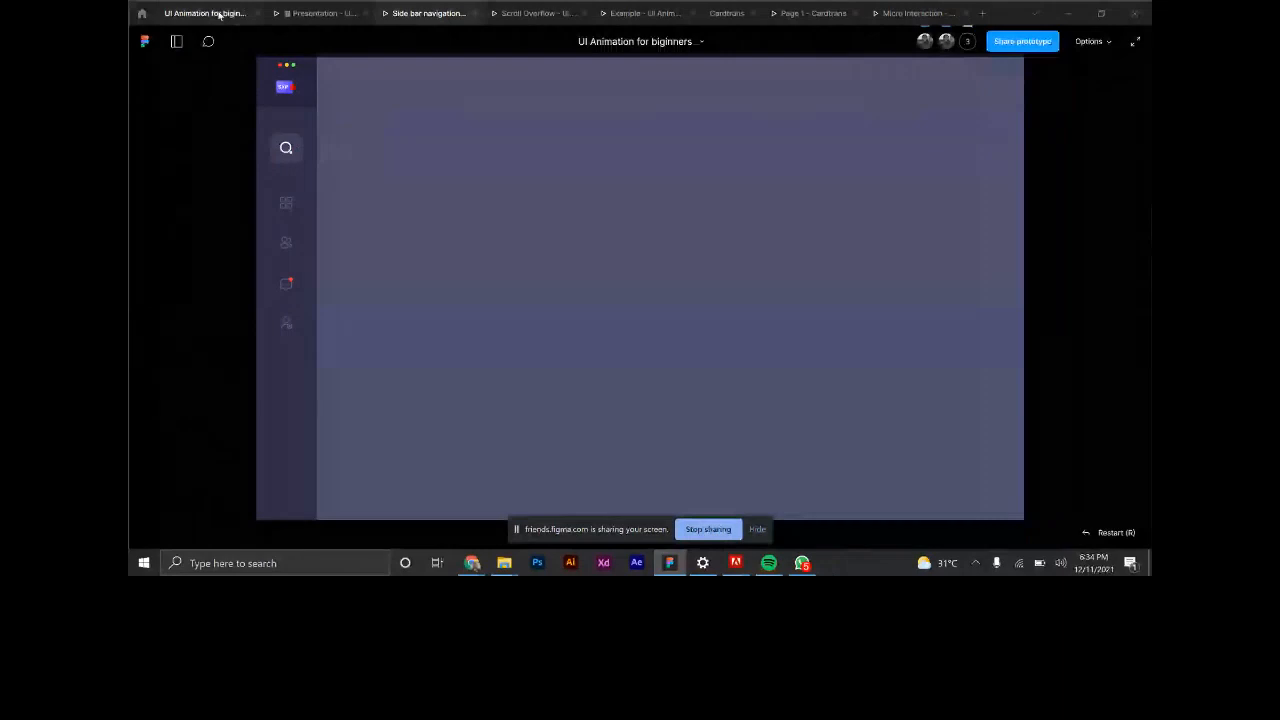
pyautogui.click(218, 14)
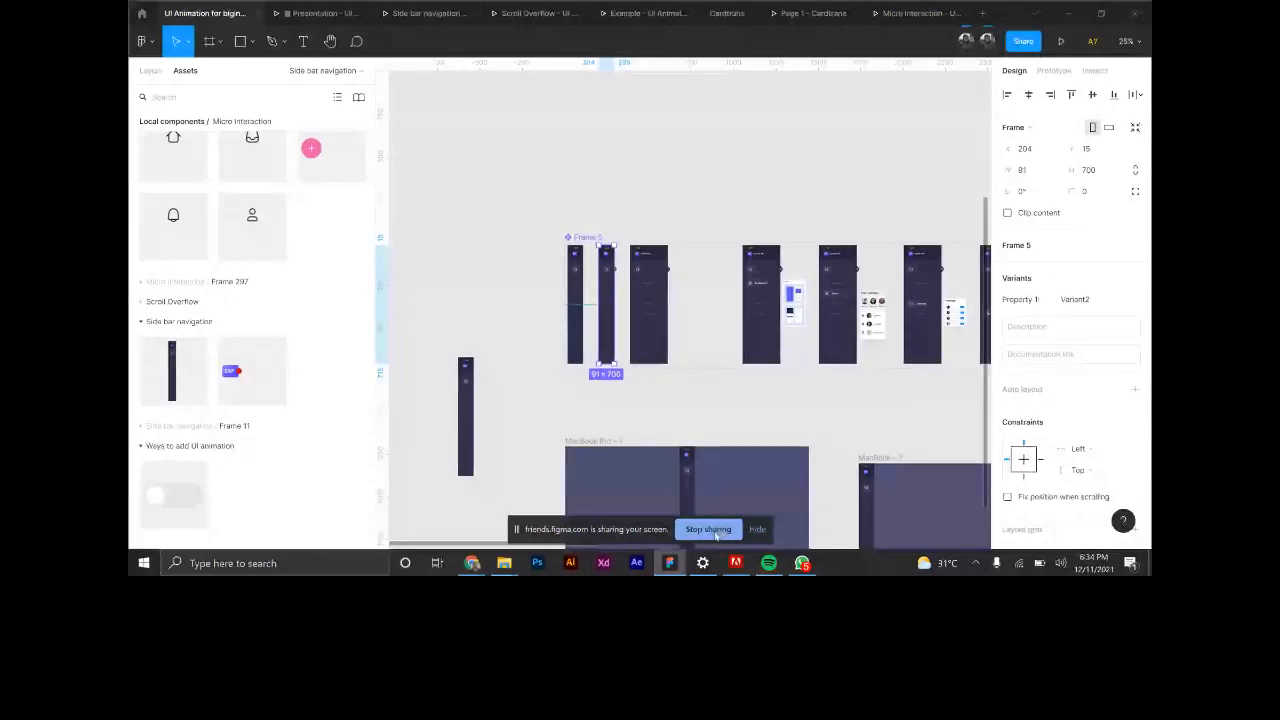
# Switch to the live session in Chrome to read the attendees' chat questions.
pyautogui.click(472, 564)
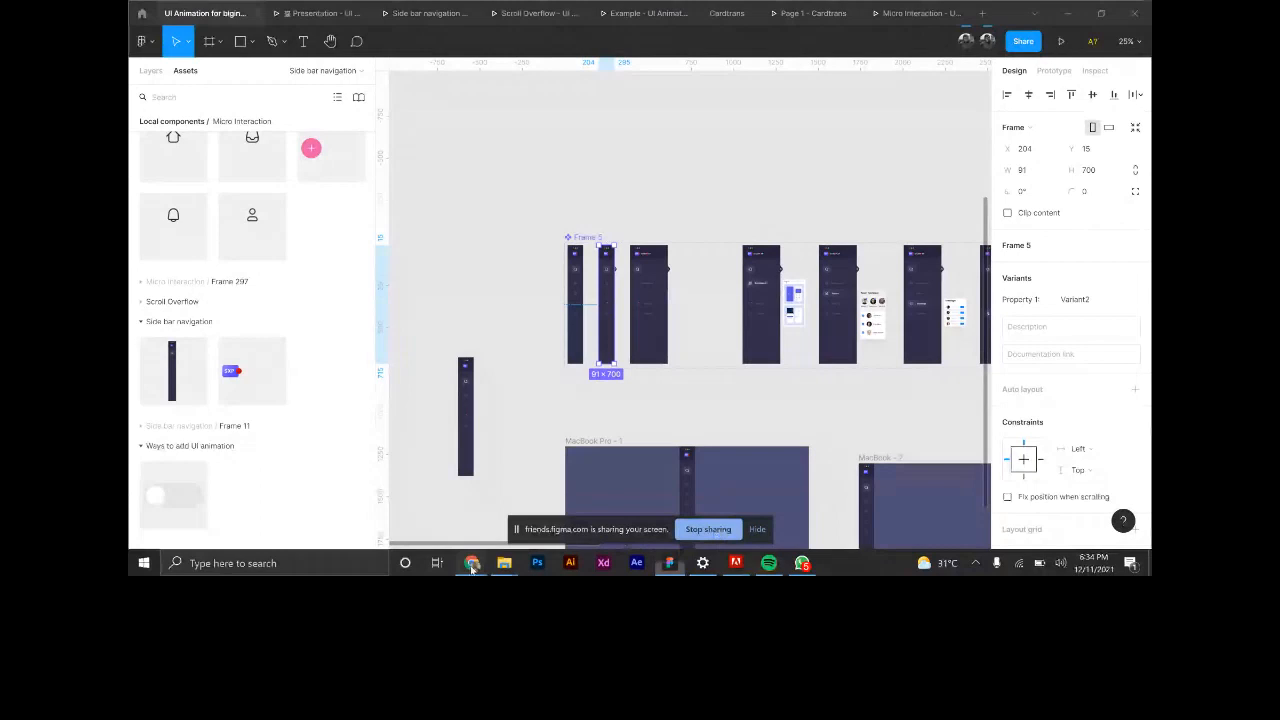
pyautogui.click(472, 564)
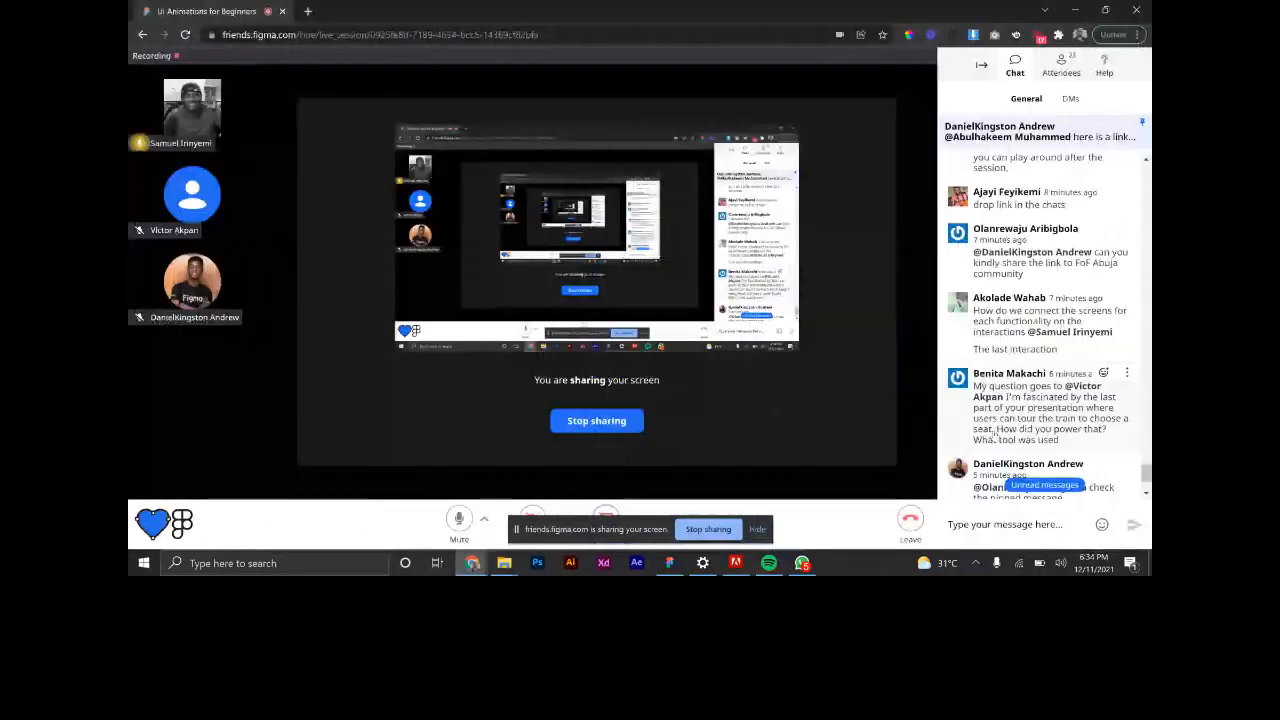